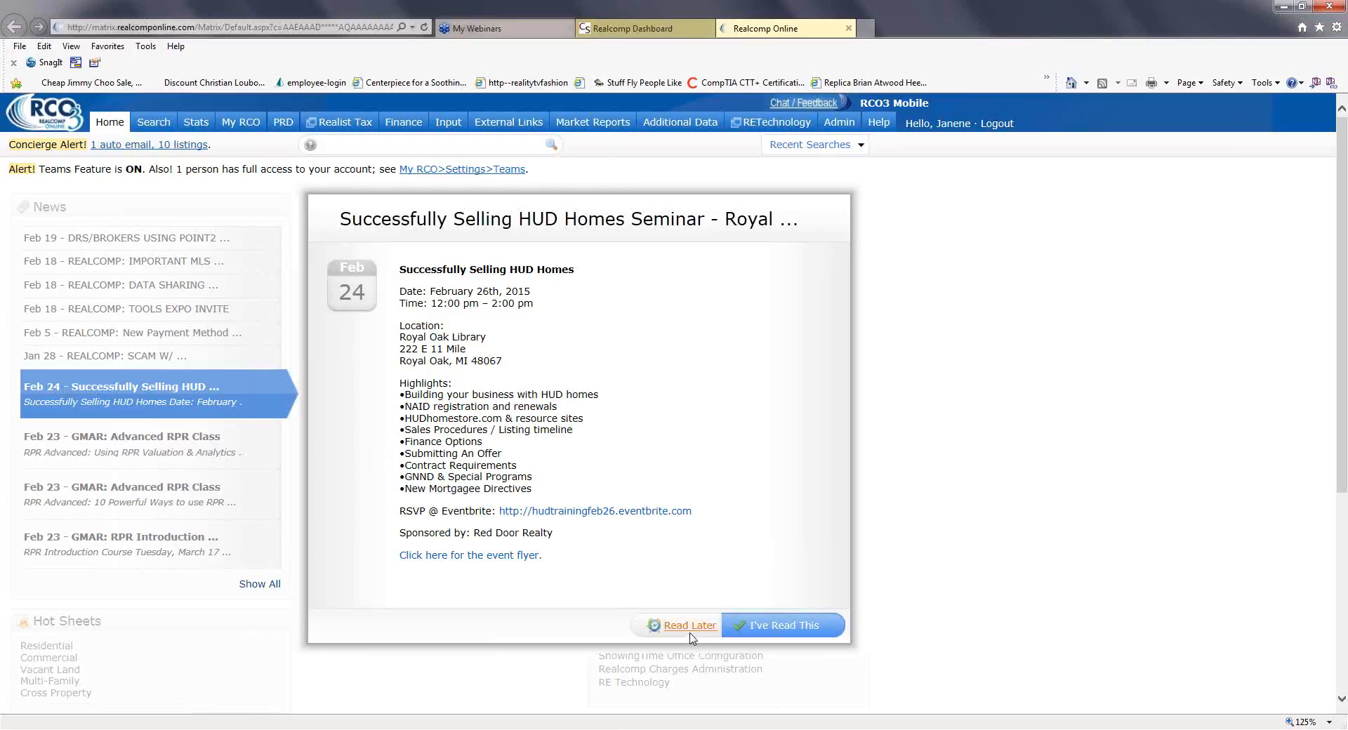
Mark the HUD homes seminar and GMAR RPR class announcements as read.
{"action": "left_click", "coordinate": [782, 635]}
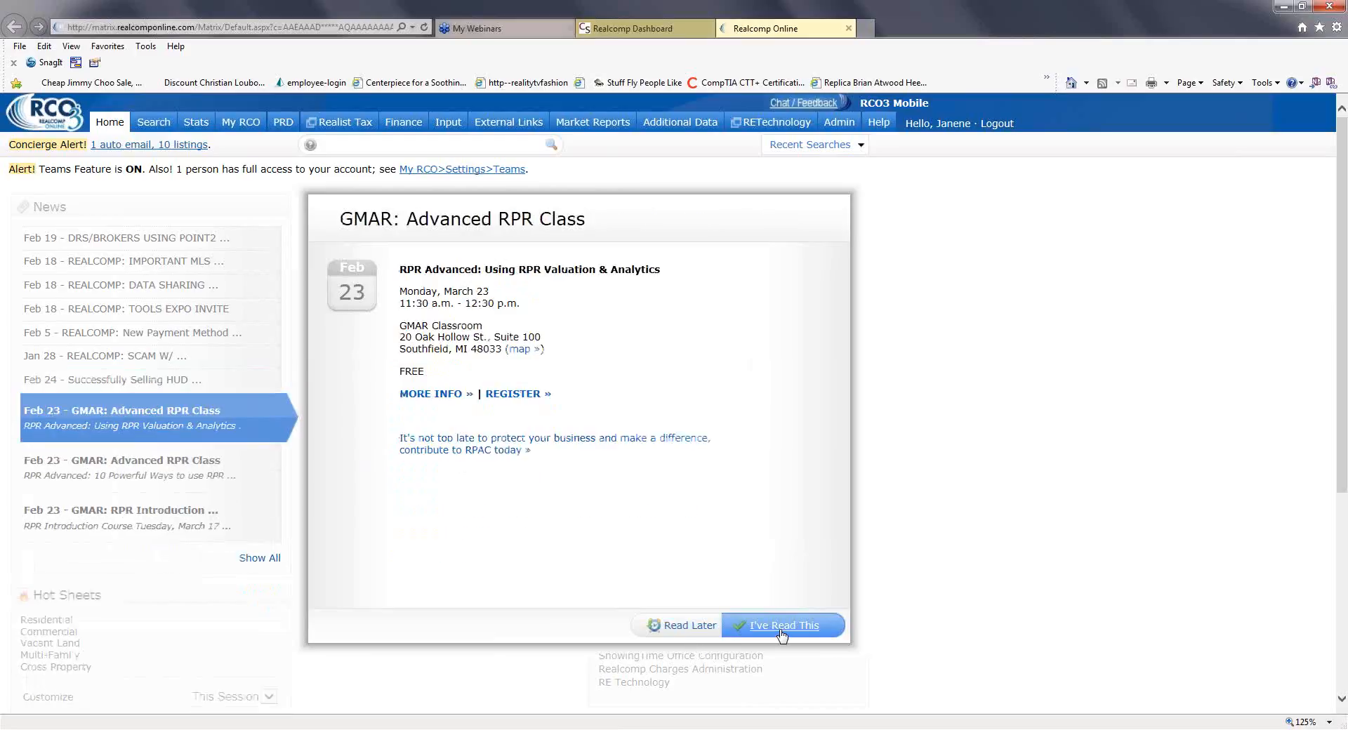
{"action": "left_click", "coordinate": [781, 634]}
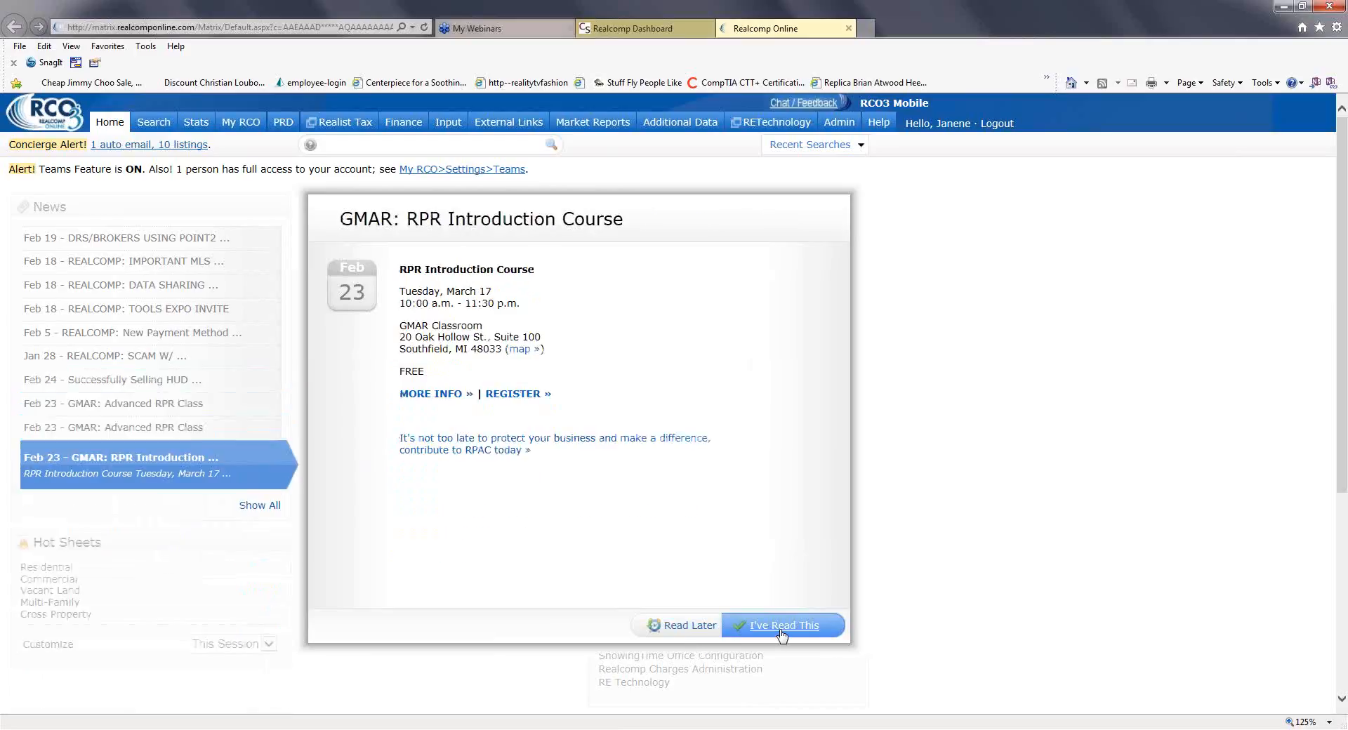
{"action": "left_click", "coordinate": [781, 634]}
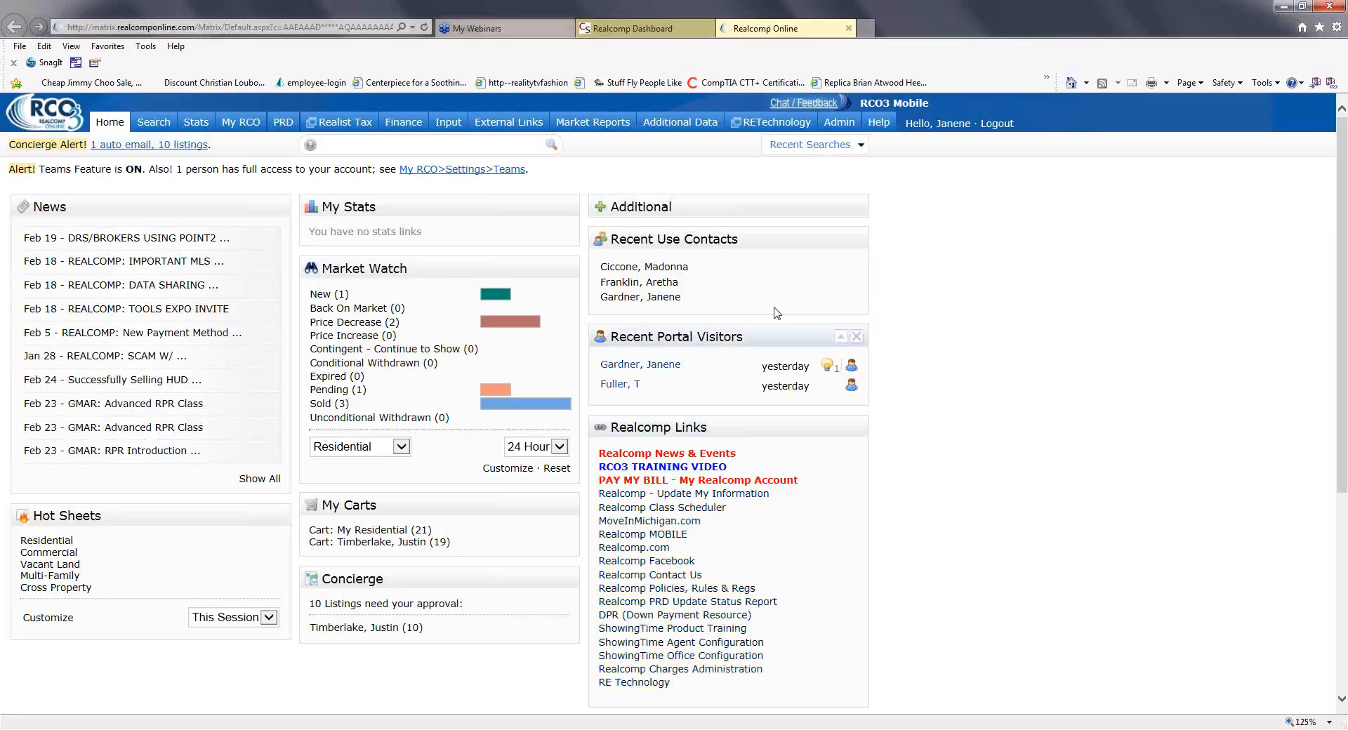
Look over the home page widgets from News and Market Watch down to My Favorite Searches.
{"action": "scroll", "coordinate": [618, 421], "scroll_direction": "down", "scroll_amount": 5}
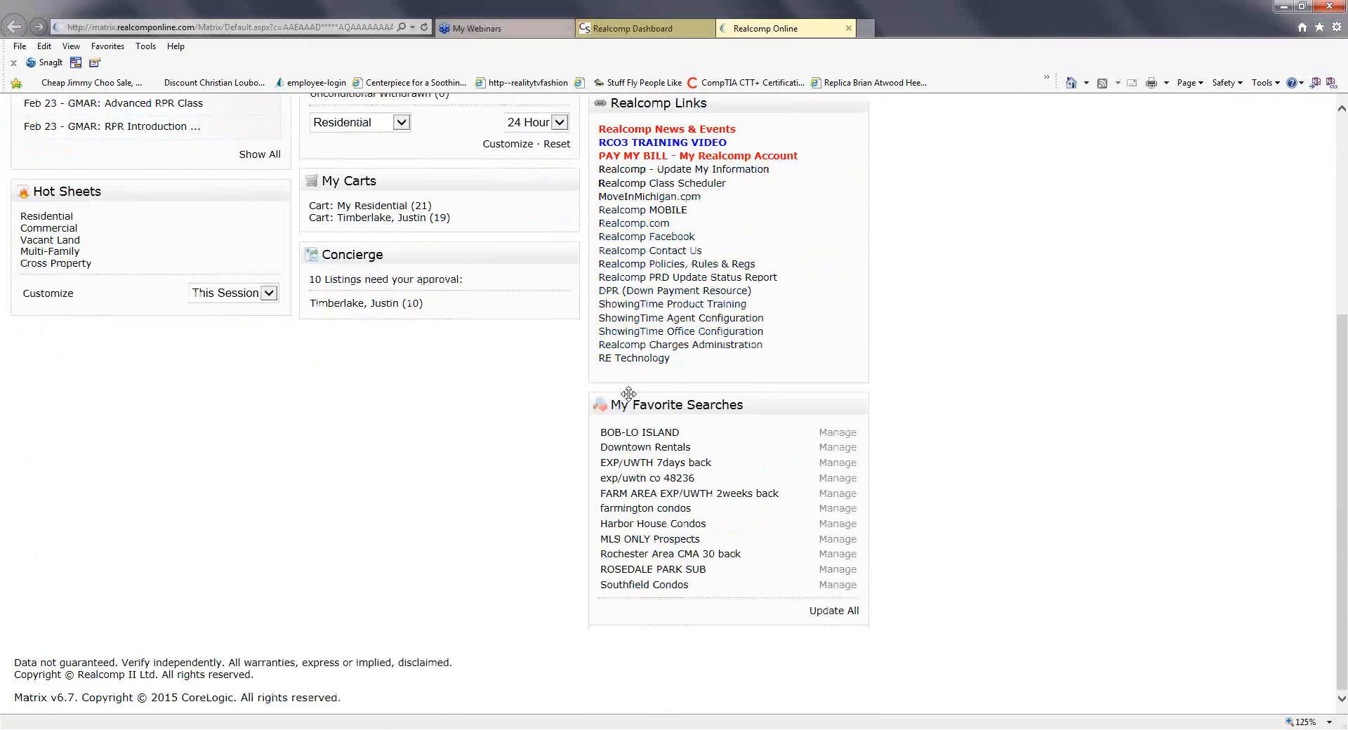
{"action": "scroll", "coordinate": [626, 432], "scroll_direction": "up", "scroll_amount": 5}
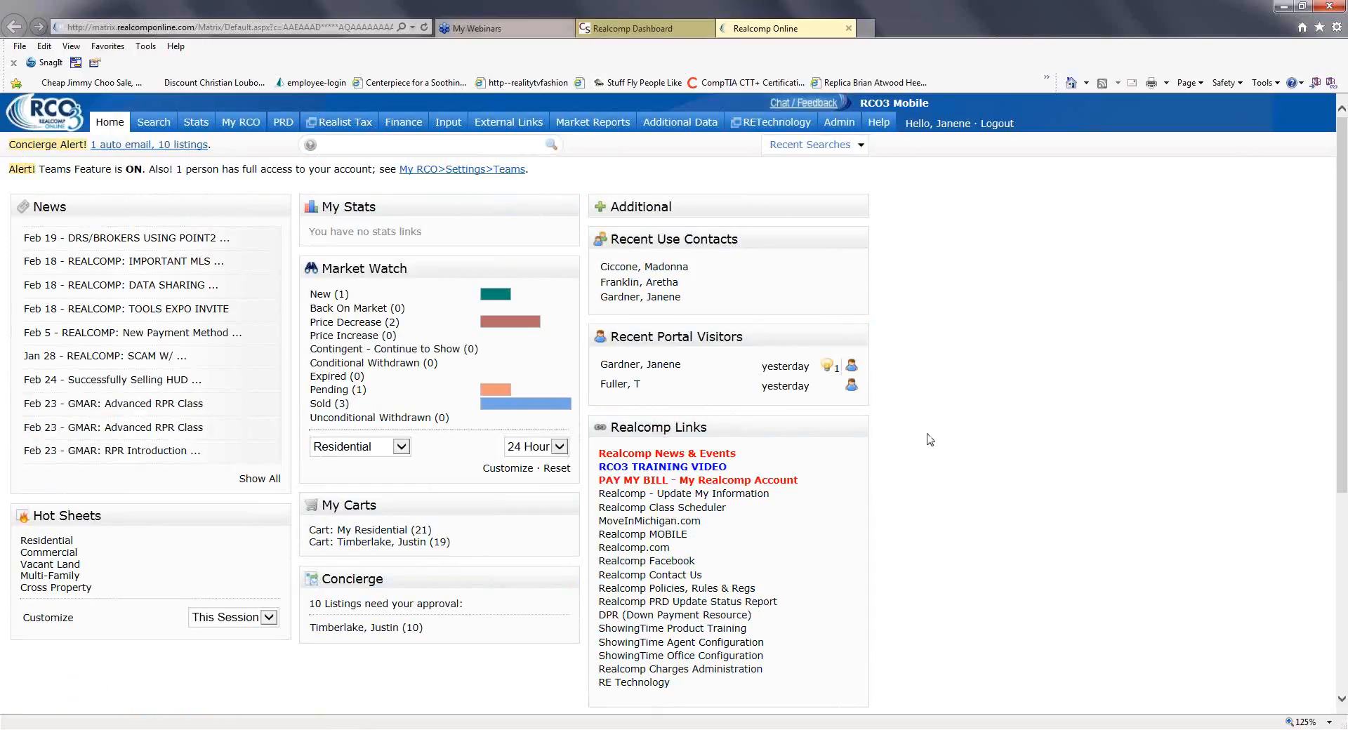
{"action": "scroll", "coordinate": [926, 437], "scroll_direction": "down", "scroll_amount": 1}
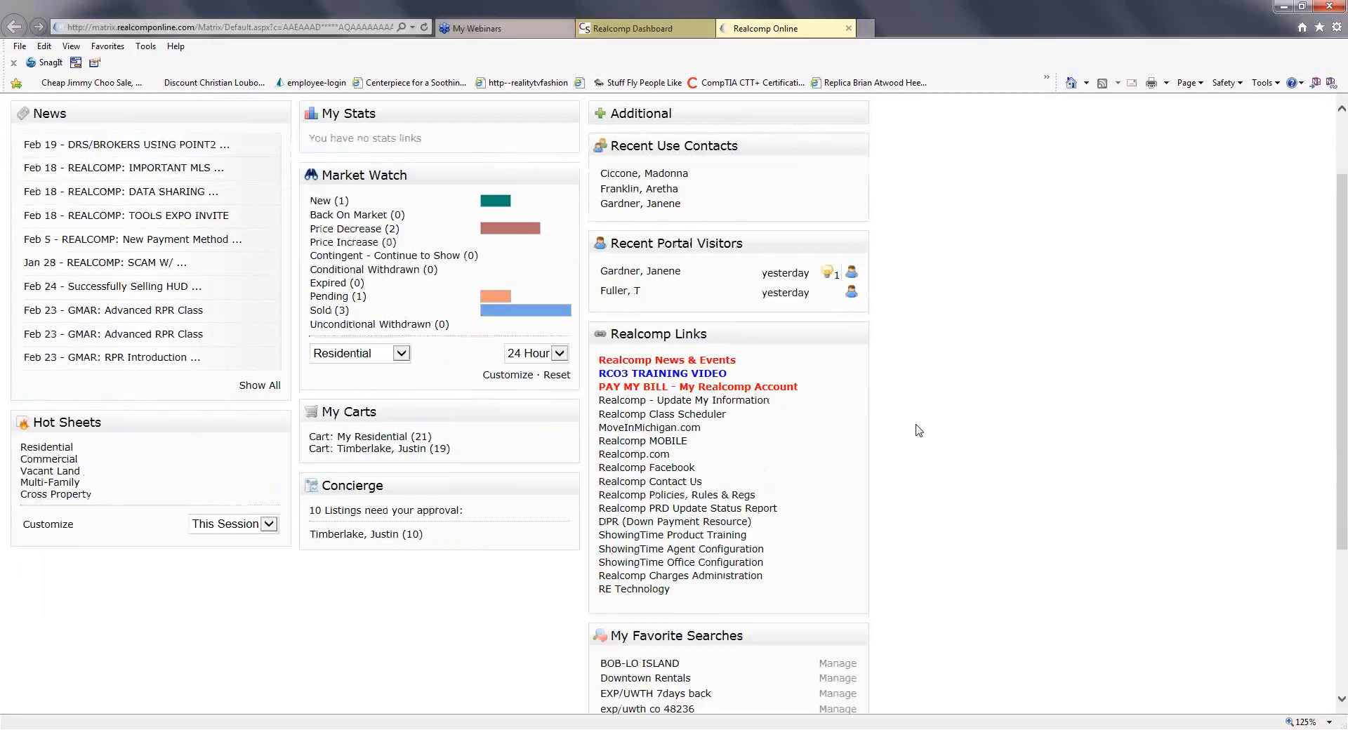
{"action": "scroll", "coordinate": [252, 485], "scroll_direction": "down", "scroll_amount": 3}
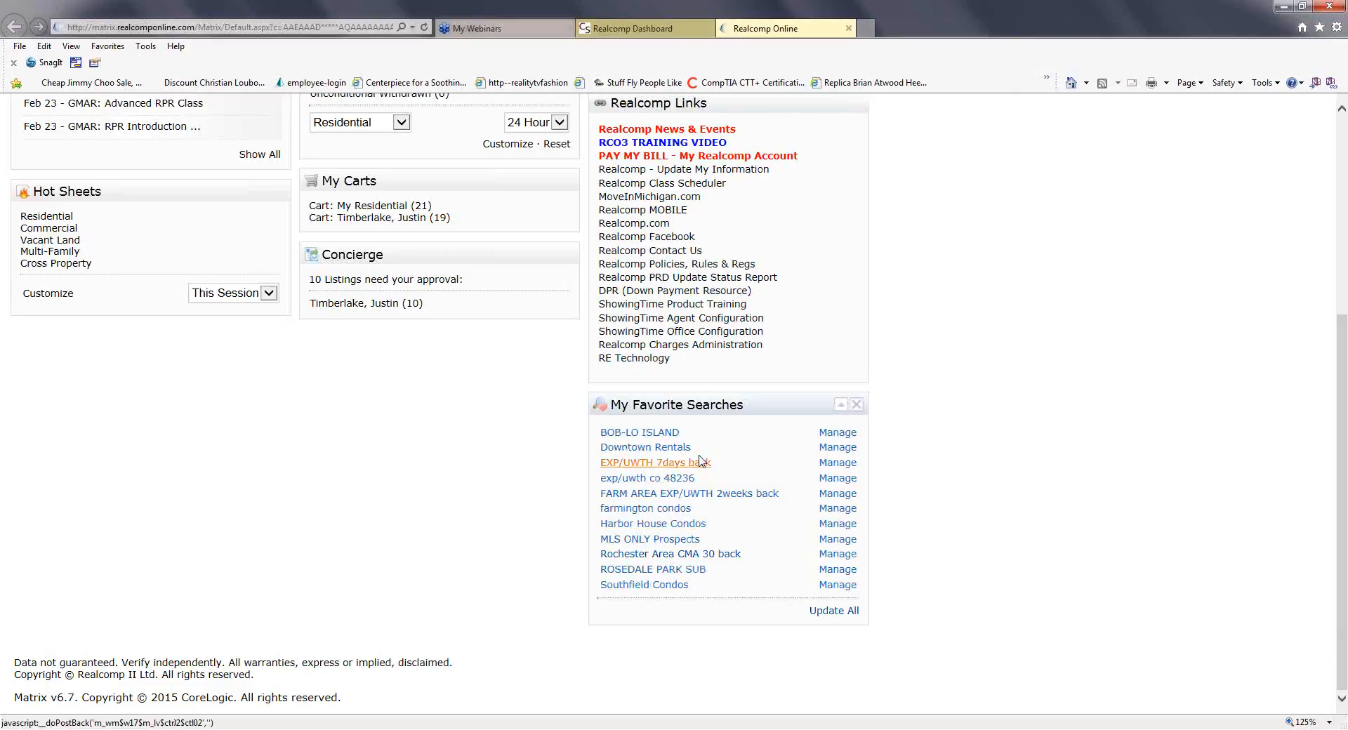
{"action": "scroll", "coordinate": [1000, 470], "scroll_direction": "up", "scroll_amount": 5}
{"action": "scroll", "coordinate": [967, 463], "scroll_direction": "down", "scroll_amount": 5}
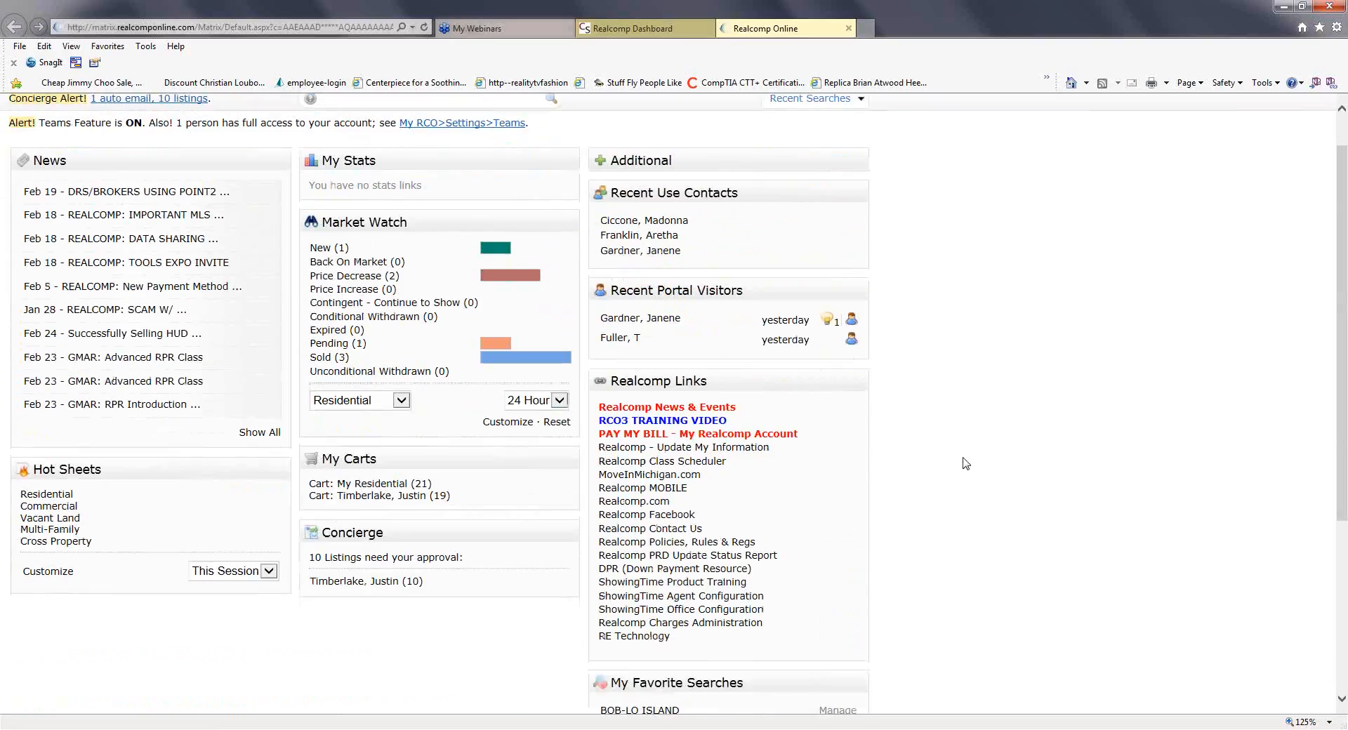
{"action": "scroll", "coordinate": [955, 465], "scroll_direction": "up", "scroll_amount": 1}
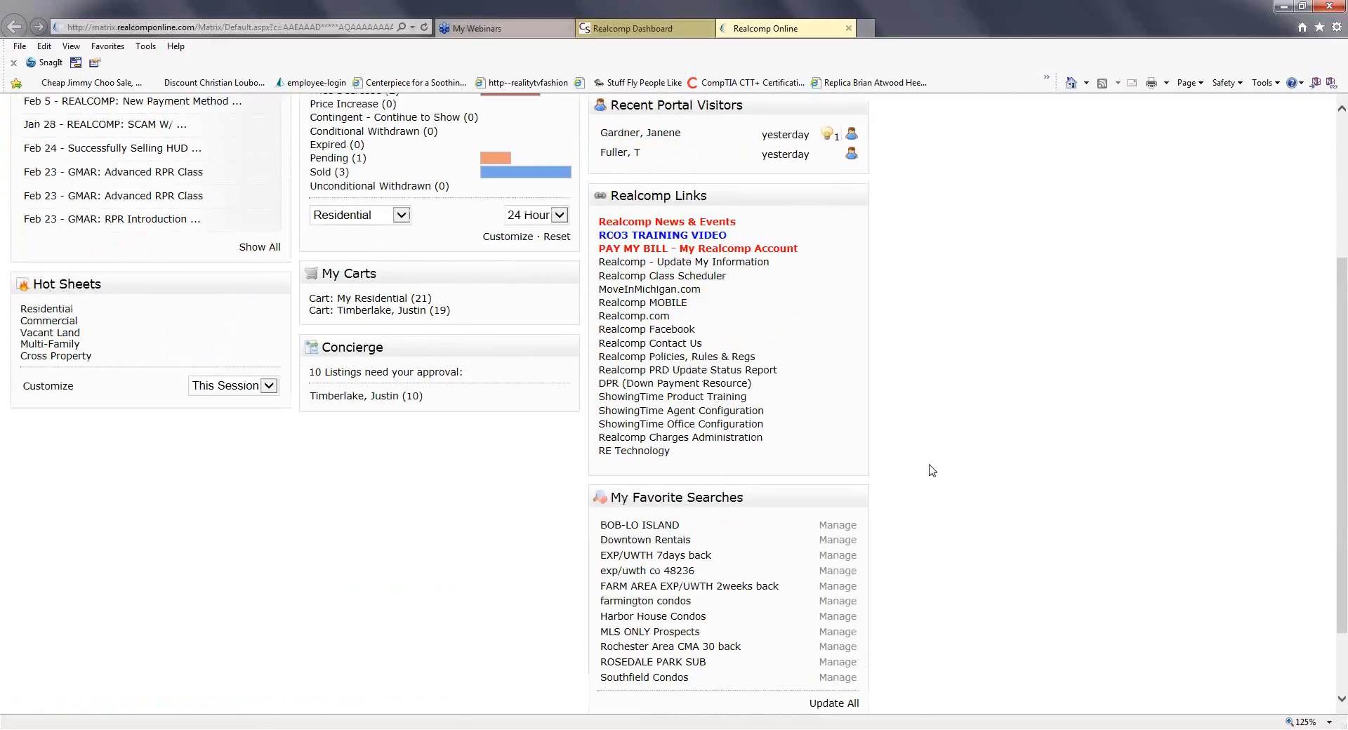
{"action": "scroll", "coordinate": [920, 485], "scroll_direction": "down", "scroll_amount": 1}
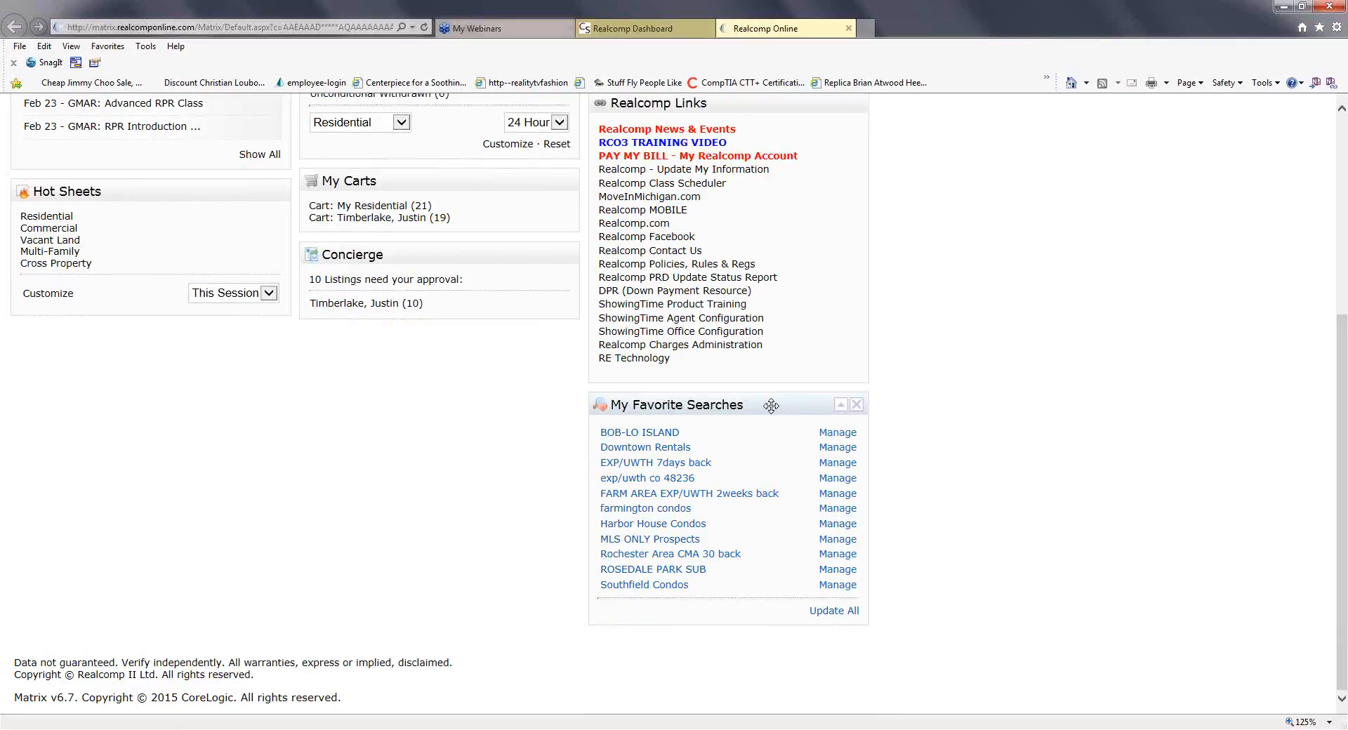
Move the My Favorite Searches widget to the top of the middle column and place Market Watch directly beneath it.
{"action": "left_click_drag", "start_coordinate": [771, 406], "coordinate": [483, 210]}
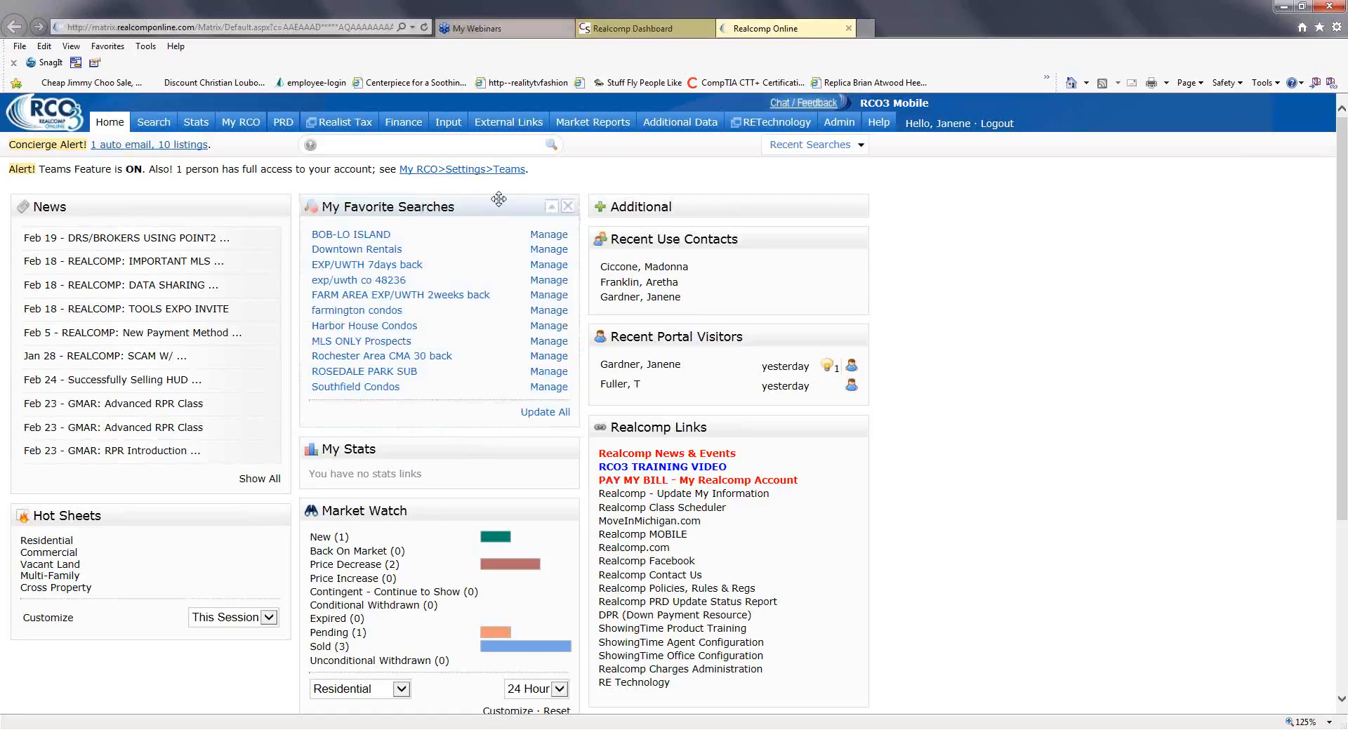
{"action": "scroll", "coordinate": [583, 558], "scroll_direction": "down", "scroll_amount": 2}
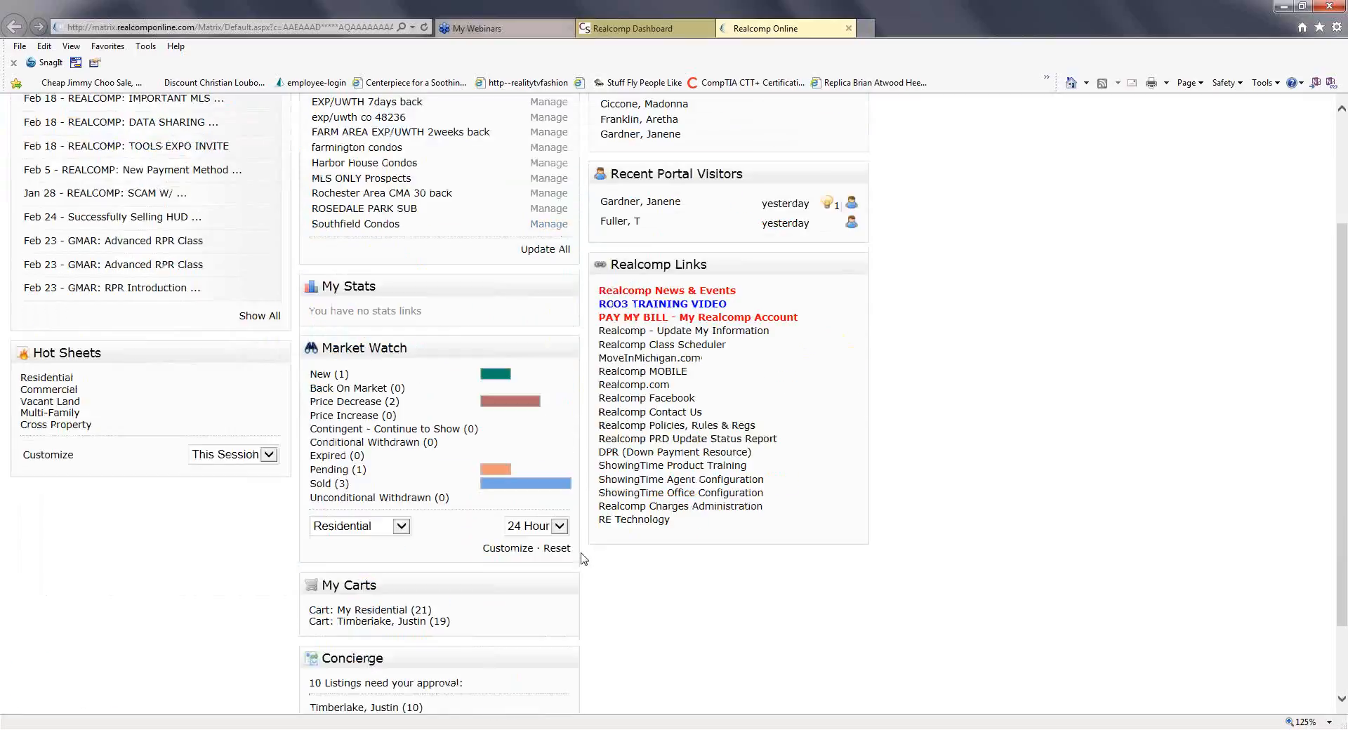
{"action": "scroll", "coordinate": [583, 558], "scroll_direction": "down", "scroll_amount": 1}
{"action": "scroll", "coordinate": [586, 548], "scroll_direction": "up", "scroll_amount": 1}
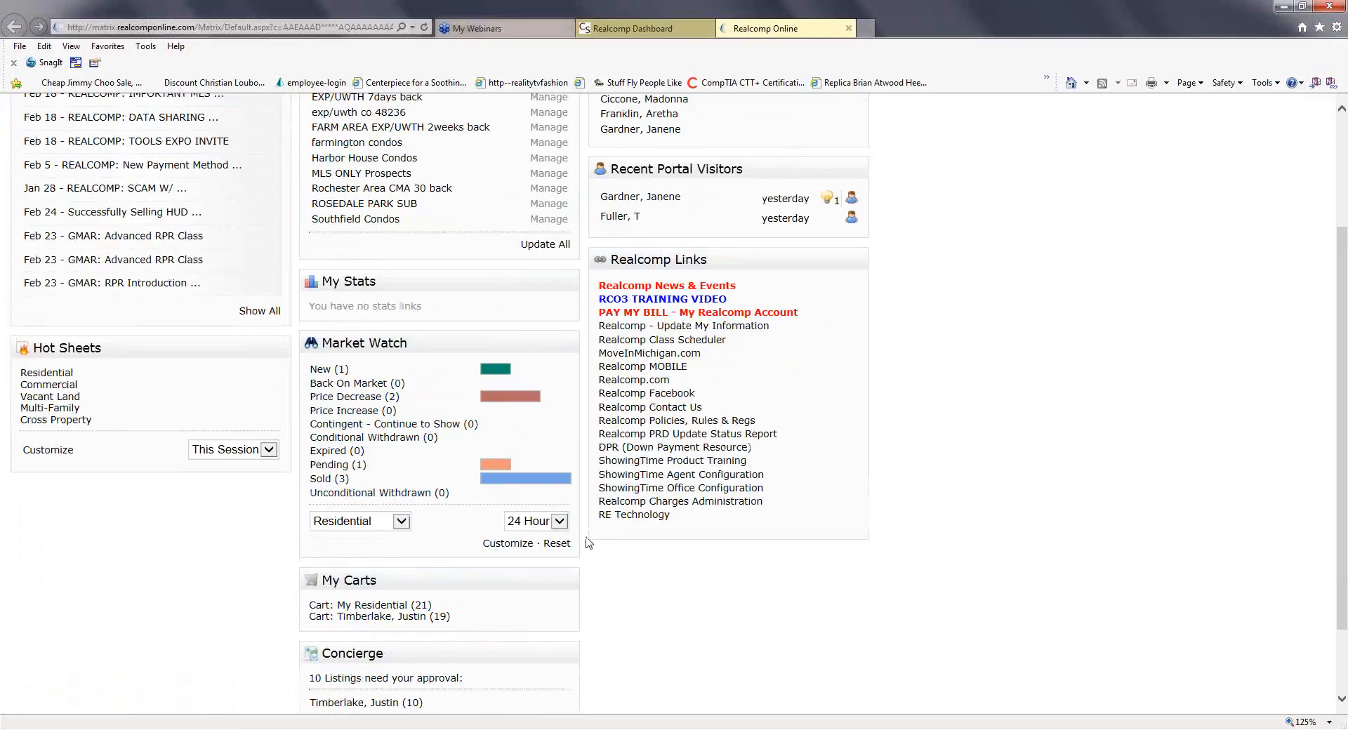
{"action": "scroll", "coordinate": [611, 491], "scroll_direction": "up", "scroll_amount": 1}
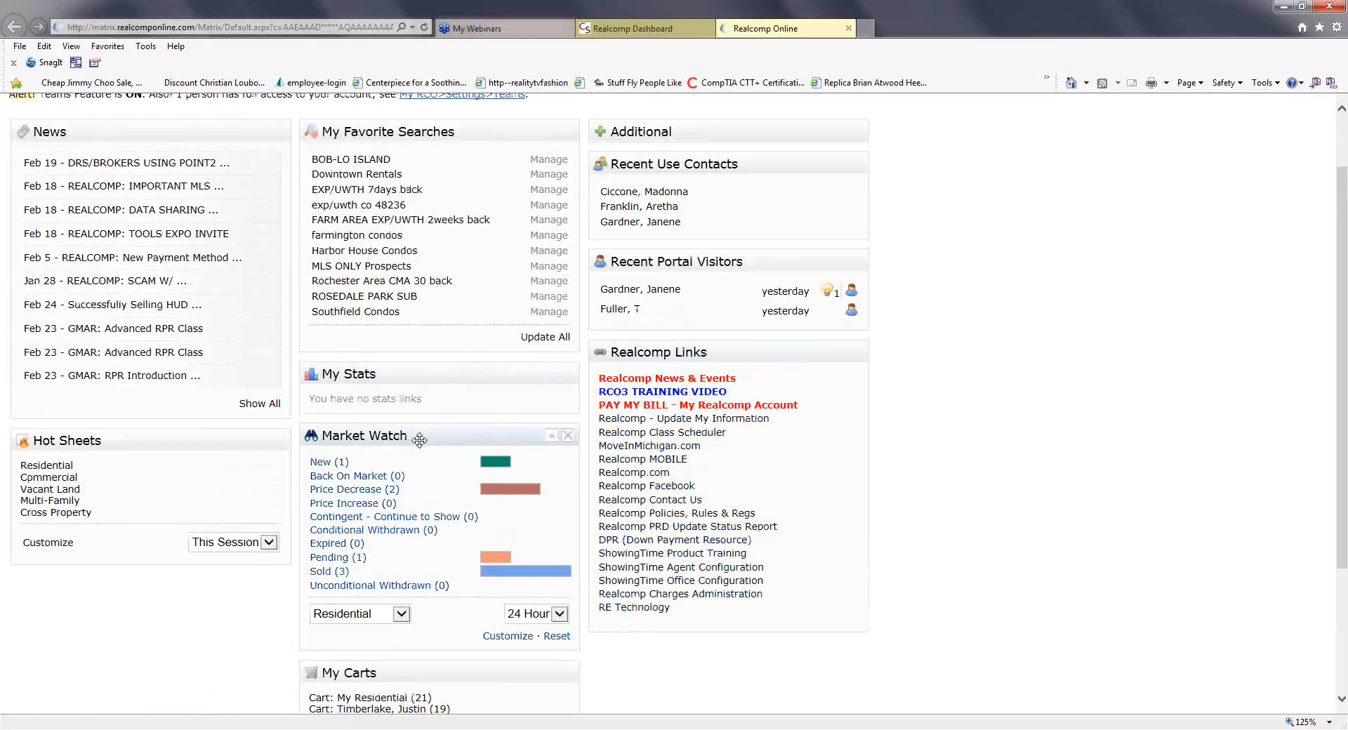
{"action": "left_click_drag", "start_coordinate": [420, 440], "coordinate": [422, 374]}
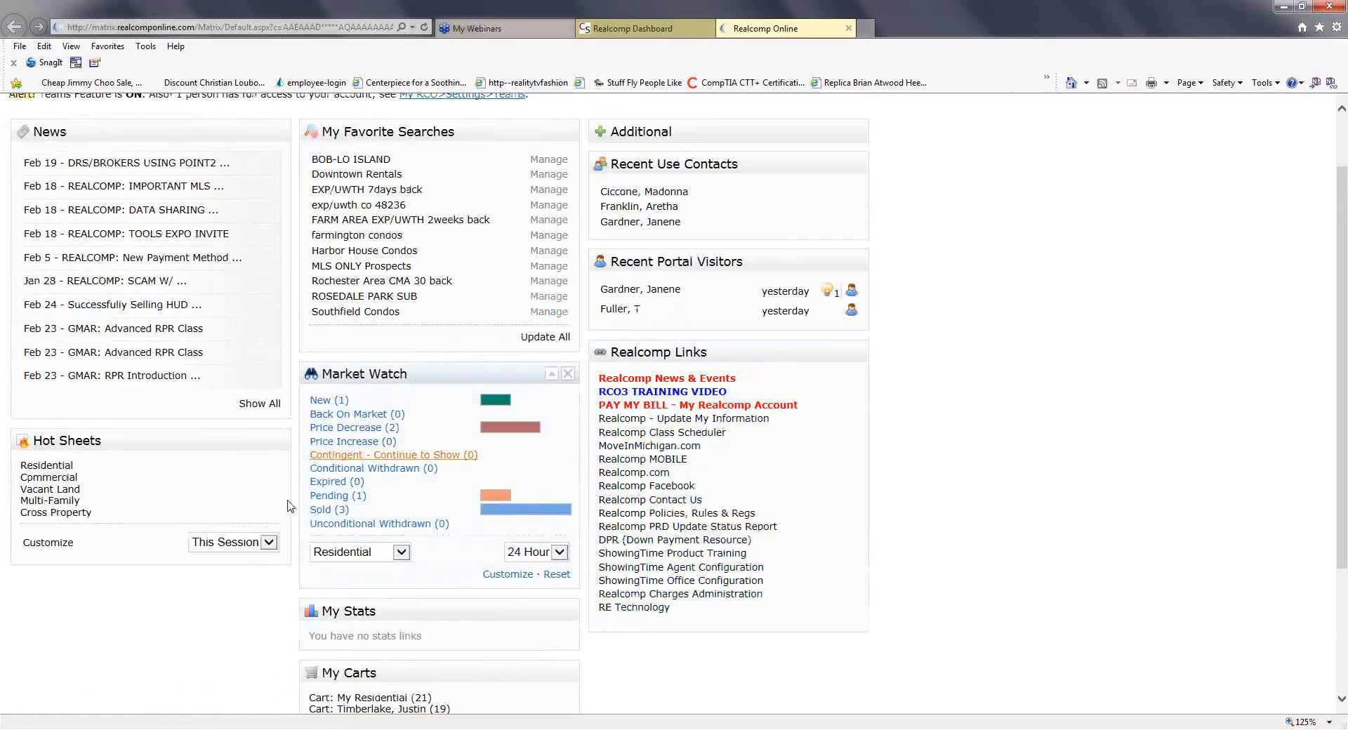
Move the Recent Portal Visitors widget into the News column and the Hot Sheets widget below the Additional section.
{"action": "left_click_drag", "start_coordinate": [703, 263], "coordinate": [169, 446]}
{"action": "left_click_drag", "start_coordinate": [106, 541], "coordinate": [696, 177]}
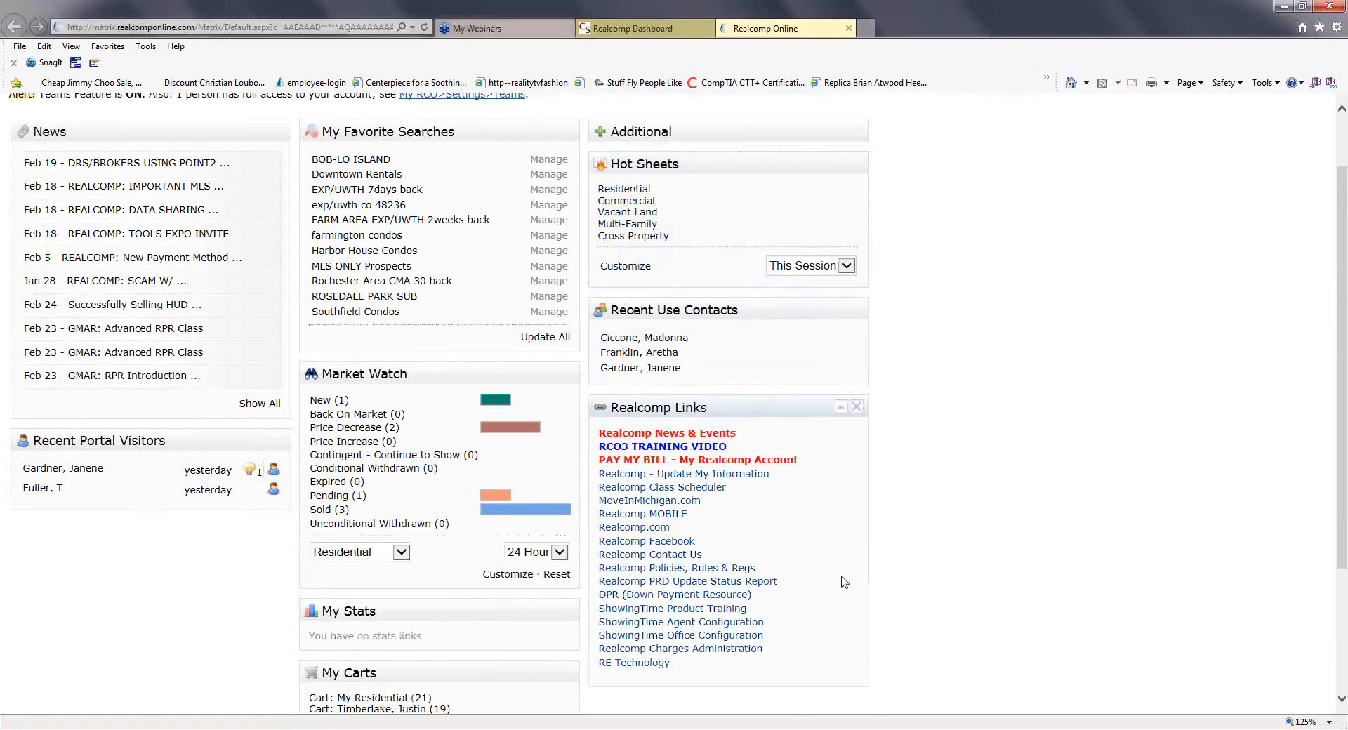
{"action": "scroll", "coordinate": [695, 619], "scroll_direction": "down", "scroll_amount": 2}
{"action": "scroll", "coordinate": [822, 609], "scroll_direction": "up", "scroll_amount": 1}
{"action": "scroll", "coordinate": [879, 534], "scroll_direction": "up", "scroll_amount": 3}
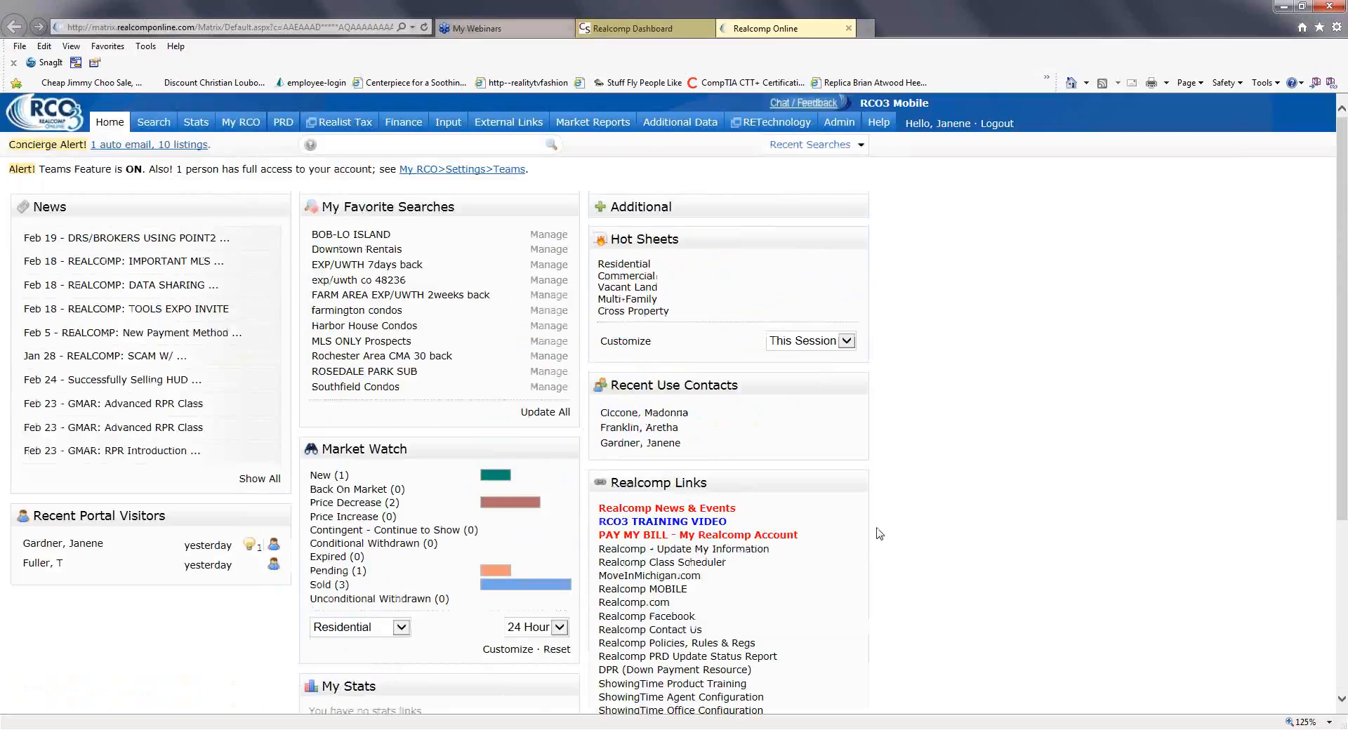
Remove the My Stats widget from the middle column of the home page.
{"action": "scroll", "coordinate": [892, 480], "scroll_direction": "down", "scroll_amount": 3}
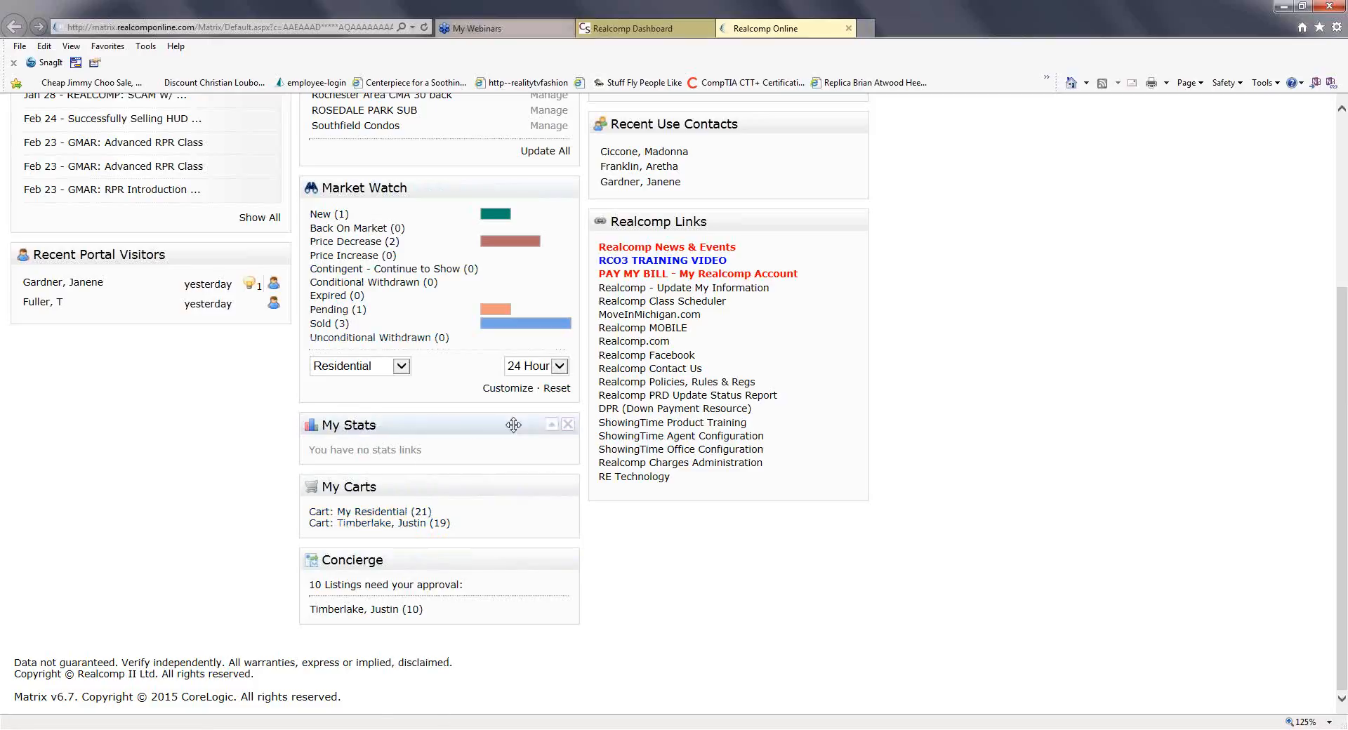
{"action": "left_click", "coordinate": [569, 425]}
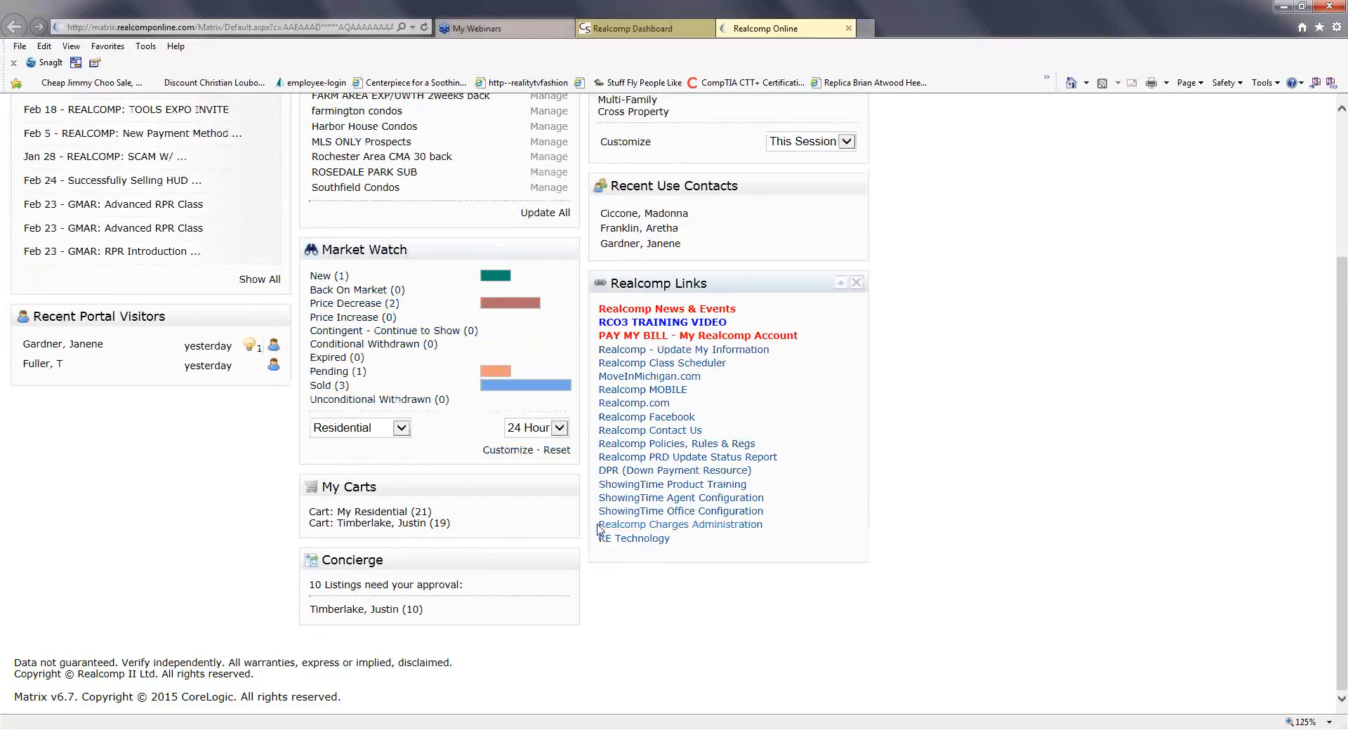
{"action": "scroll", "coordinate": [598, 528], "scroll_direction": "up", "scroll_amount": 3}
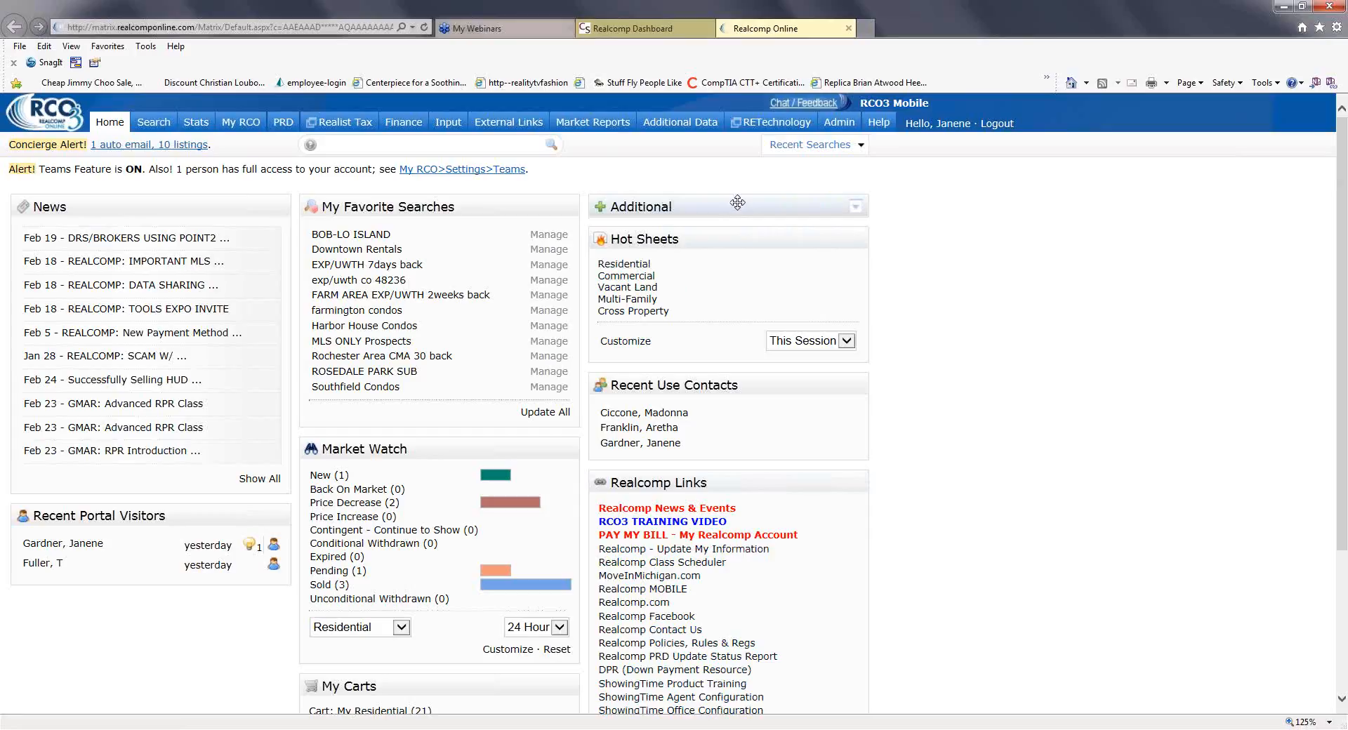
Expand the Additional section to list the hidden widgets.
{"action": "left_click_drag", "start_coordinate": [794, 207], "coordinate": [674, 209]}
{"action": "left_click", "coordinate": [856, 206]}
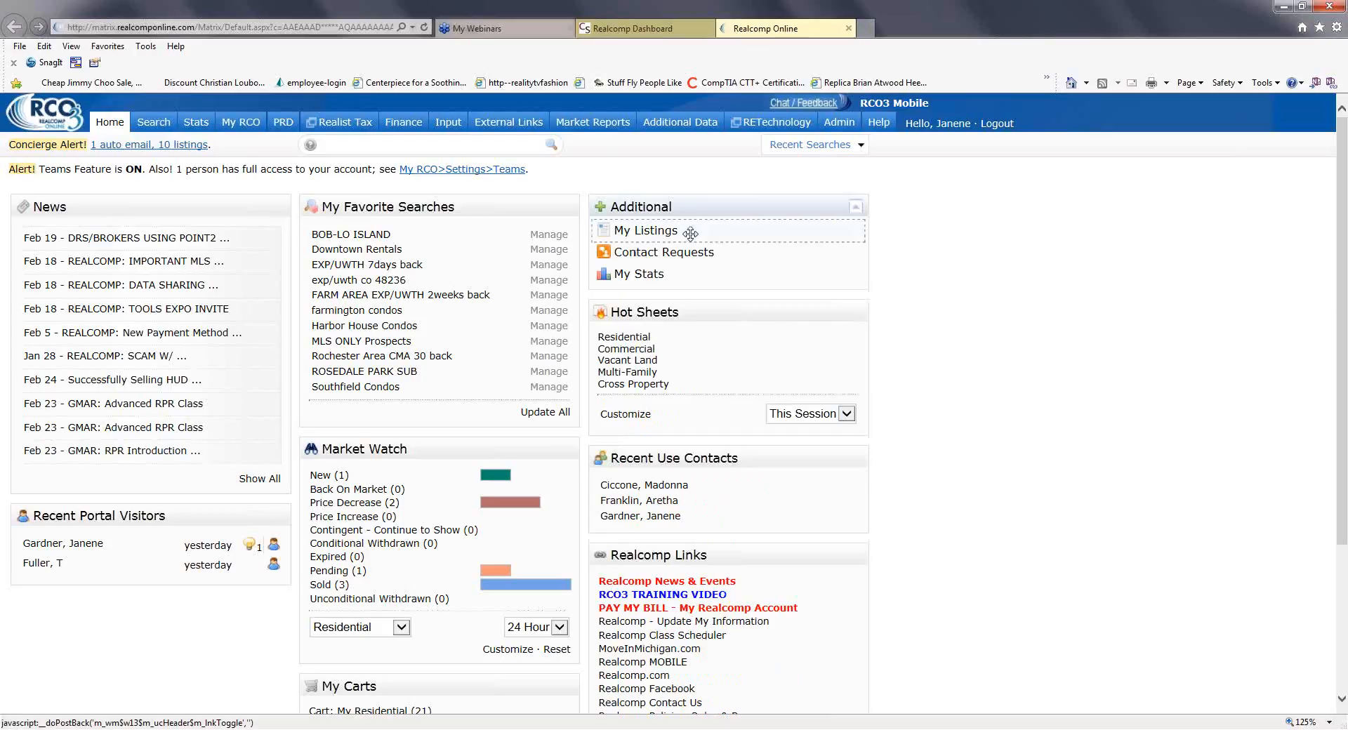
{"action": "left_click", "coordinate": [682, 259]}
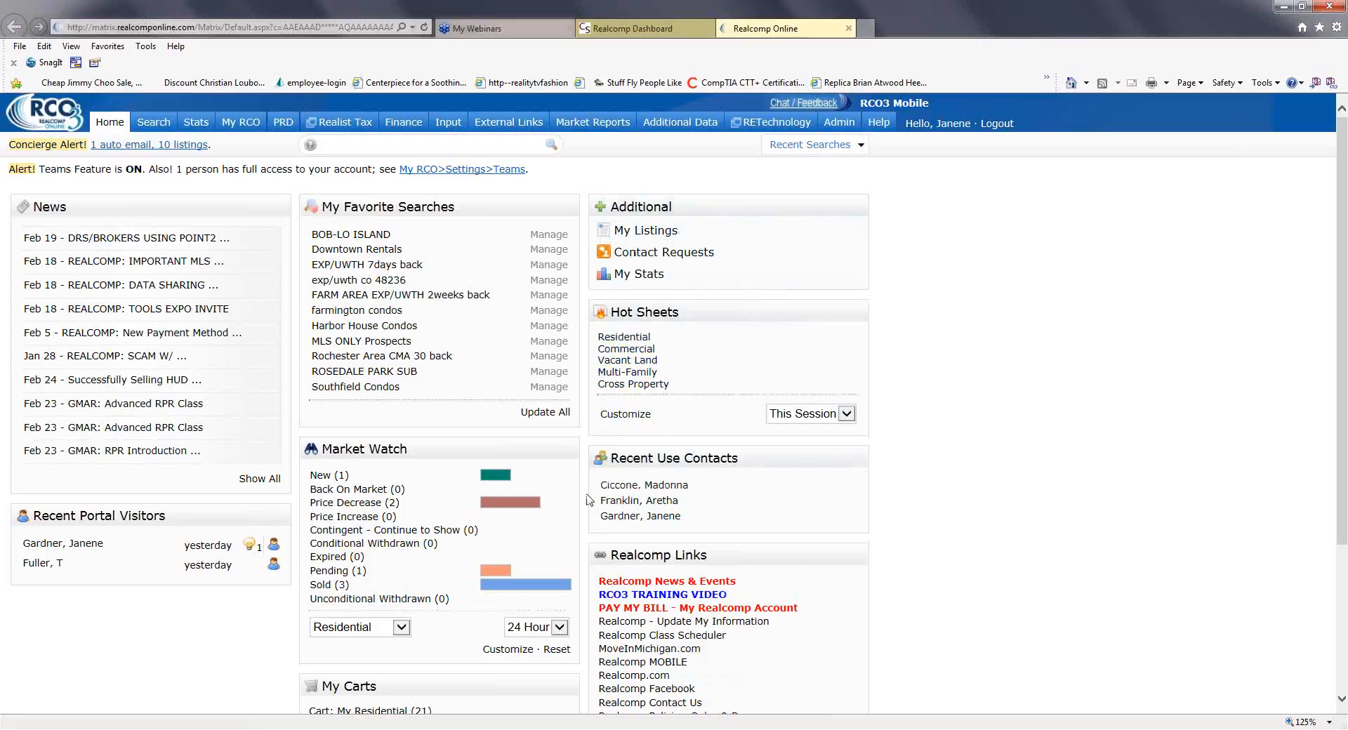
Remove the My Carts and Hot Sheets widgets from the home page.
{"action": "scroll", "coordinate": [590, 499], "scroll_direction": "down", "scroll_amount": 3}
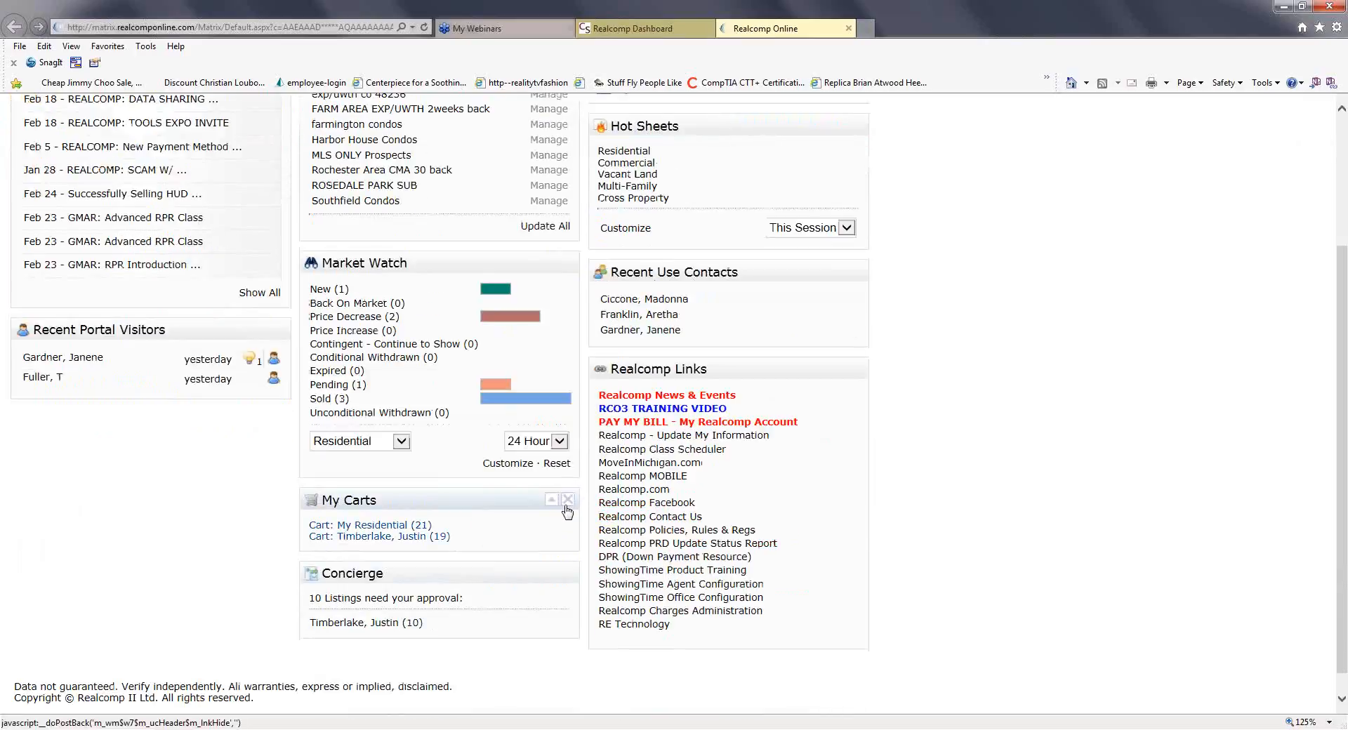
{"action": "left_click", "coordinate": [569, 501]}
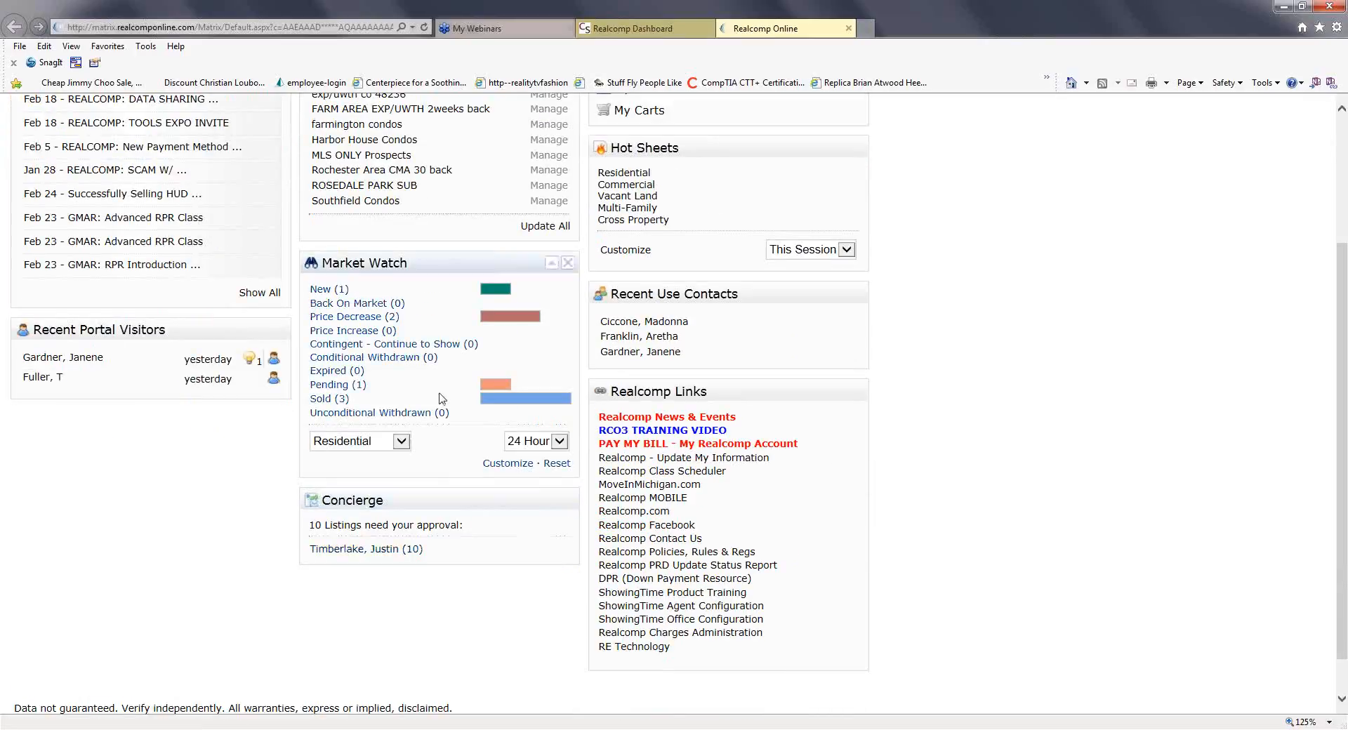
{"action": "scroll", "coordinate": [881, 334], "scroll_direction": "up", "scroll_amount": 3}
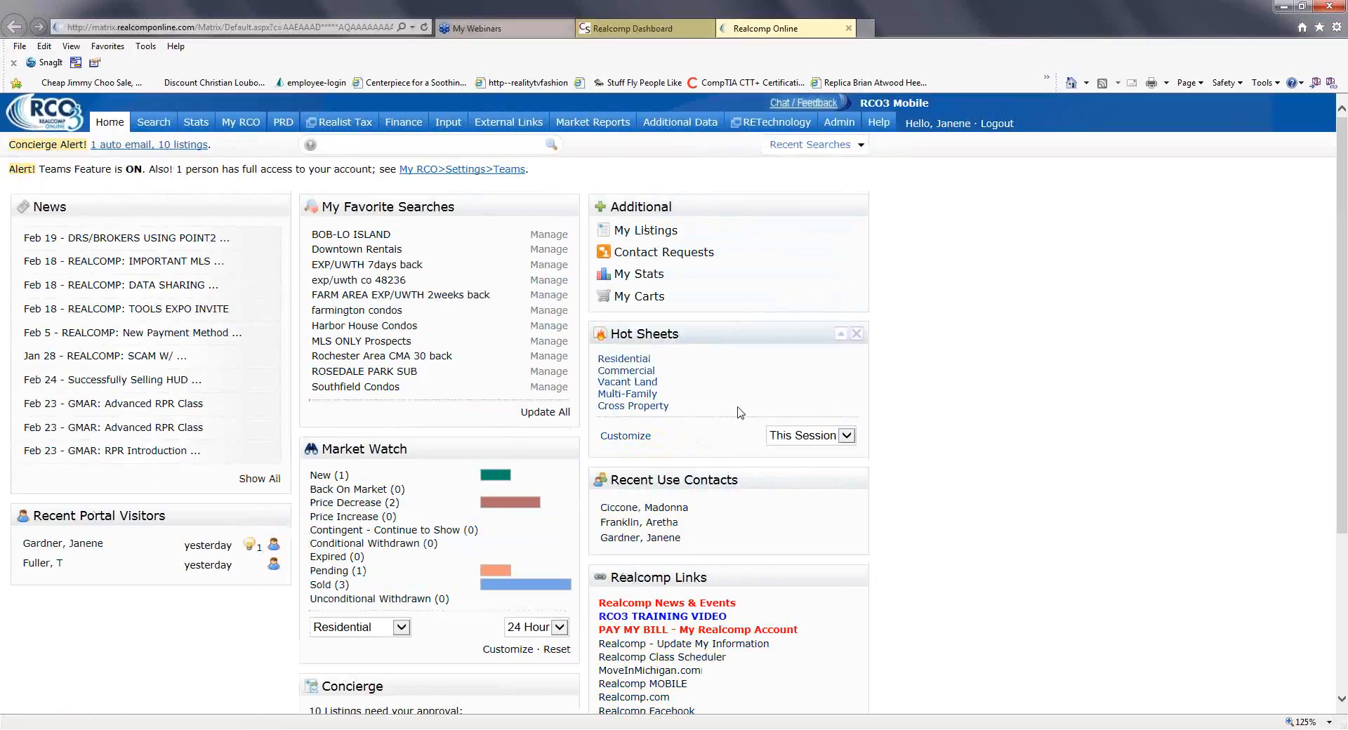
{"action": "left_click", "coordinate": [856, 337]}
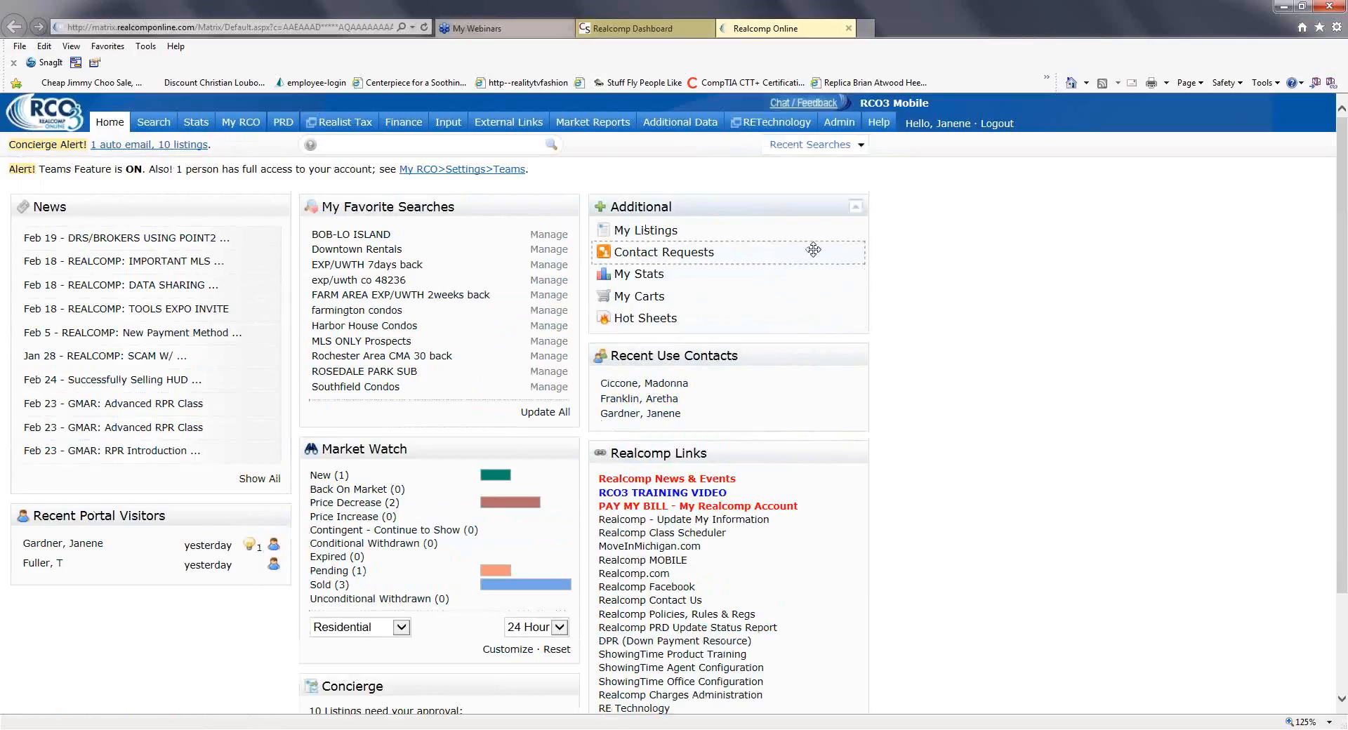
Collapse and reopen the Additional section, and restore the Hot Sheets widget from it to the spot below News.
{"action": "left_click", "coordinate": [856, 208]}
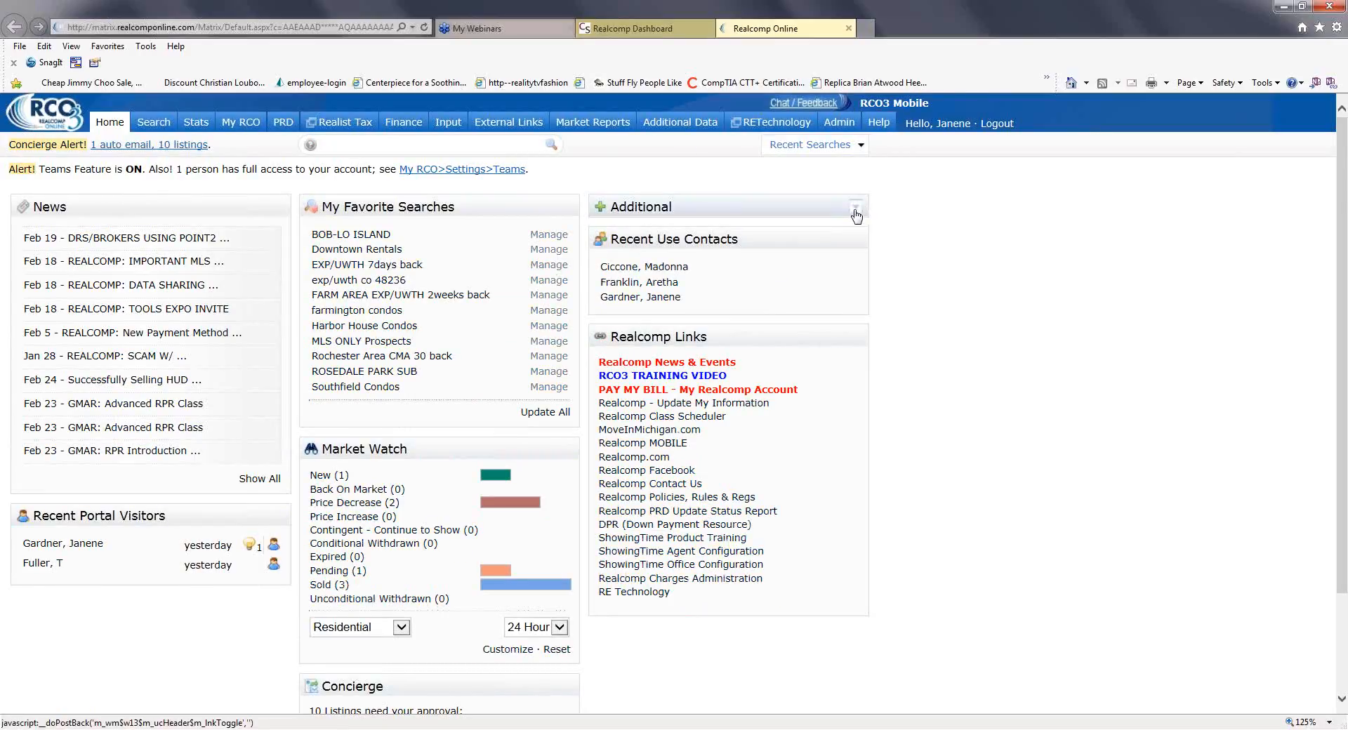
{"action": "left_click", "coordinate": [856, 212]}
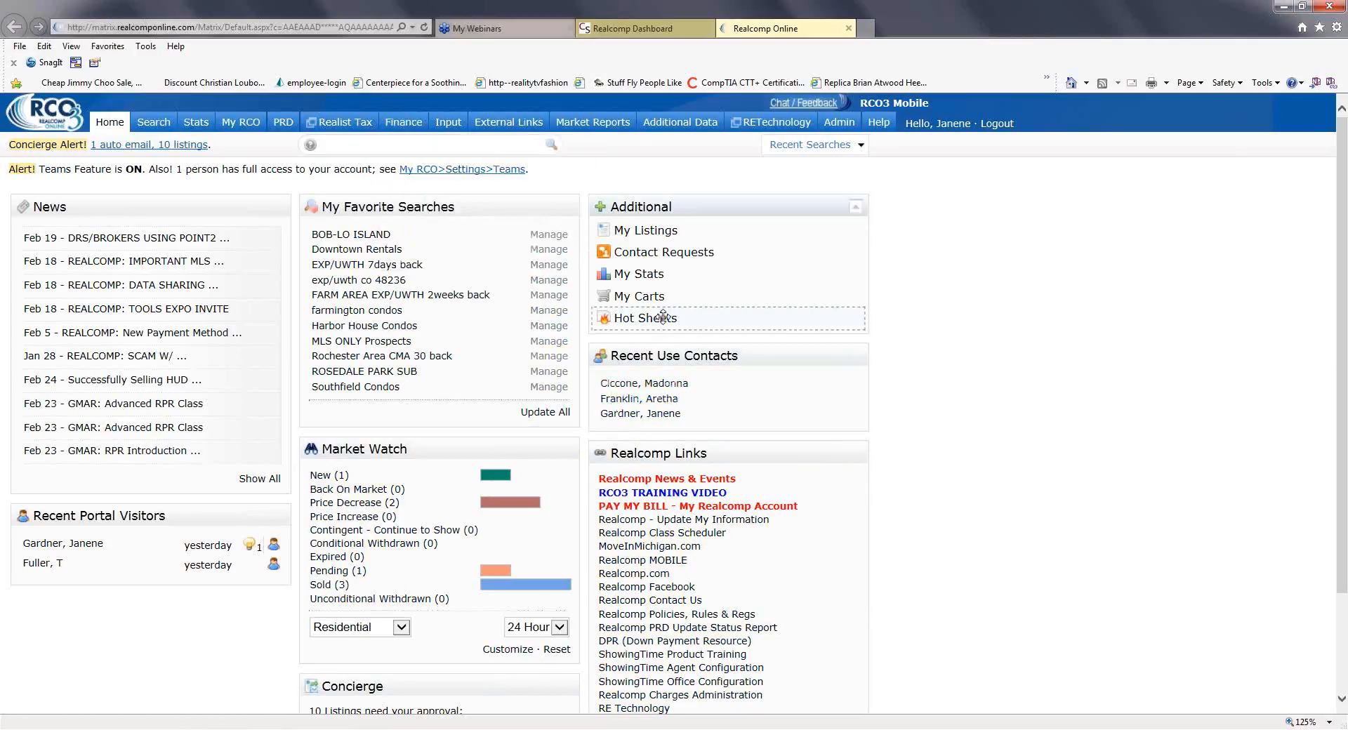
{"action": "left_click", "coordinate": [856, 210]}
{"action": "left_click", "coordinate": [856, 209]}
{"action": "left_click_drag", "start_coordinate": [691, 318], "coordinate": [132, 508]}
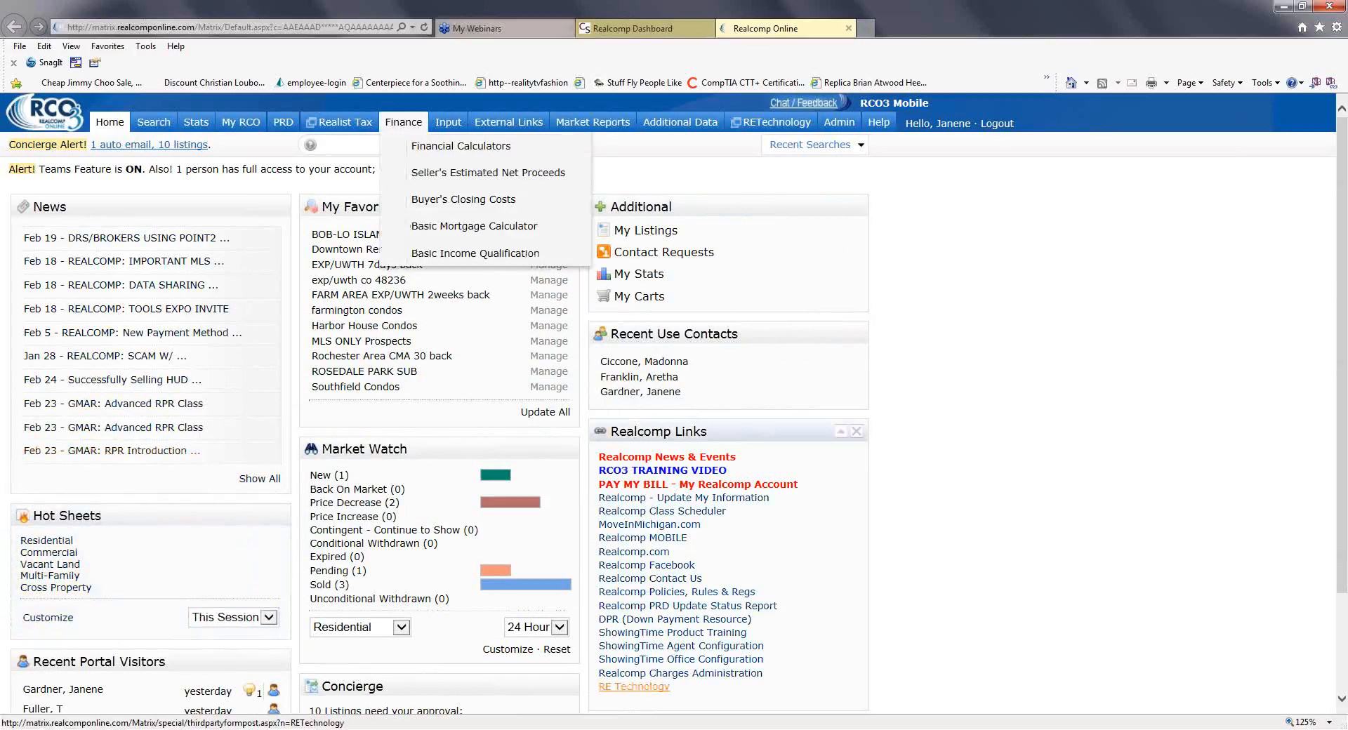
Move the Recent Portal Visitors widget directly below the Additional section, above Recent Use Contacts.
{"action": "scroll", "coordinate": [453, 647], "scroll_direction": "down", "scroll_amount": 3}
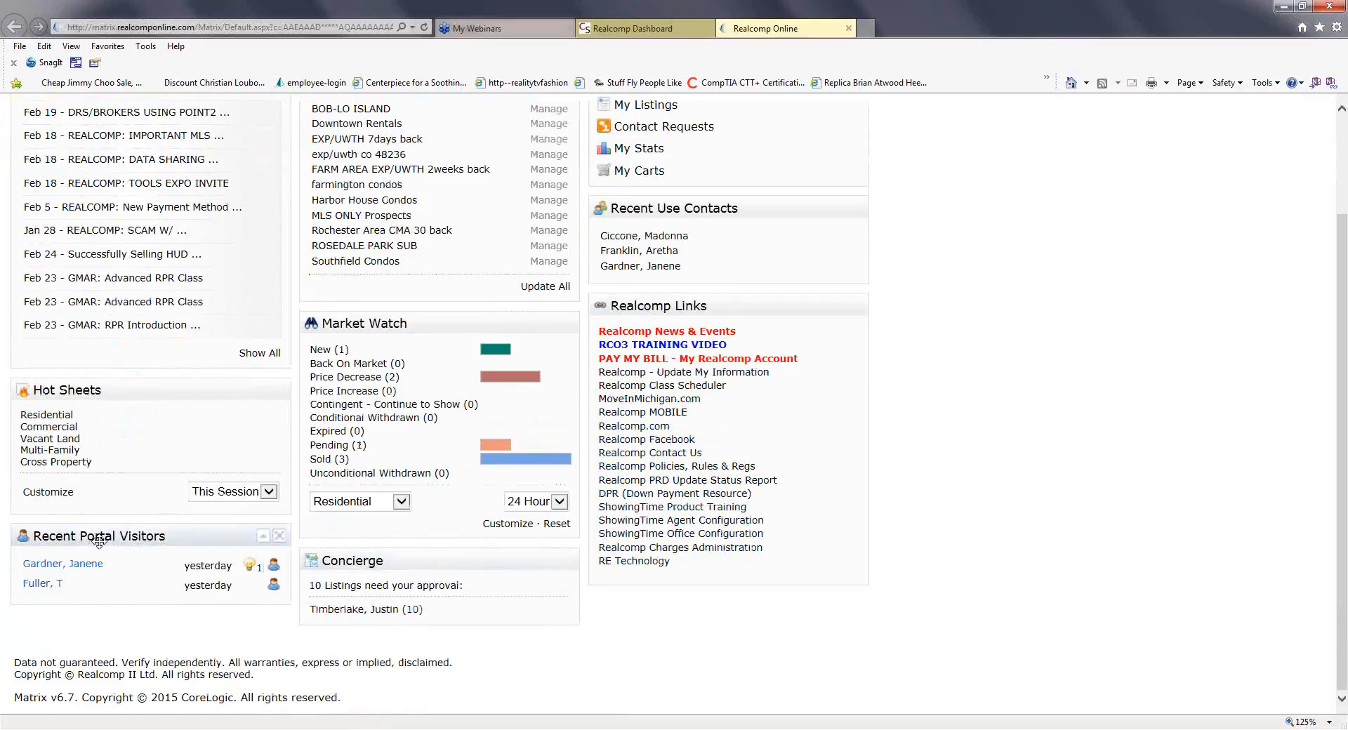
{"action": "left_click_drag", "start_coordinate": [101, 536], "coordinate": [671, 211]}
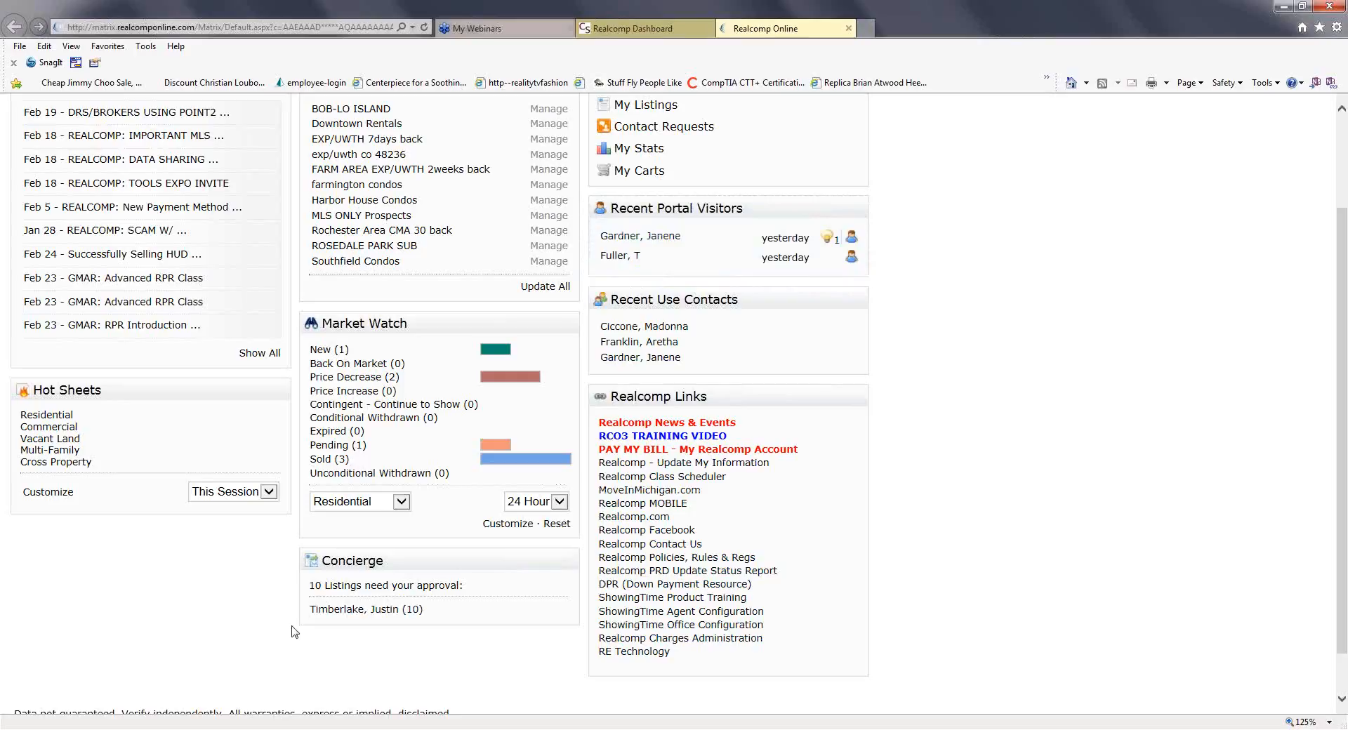
{"action": "scroll", "coordinate": [555, 559], "scroll_direction": "up", "scroll_amount": 3}
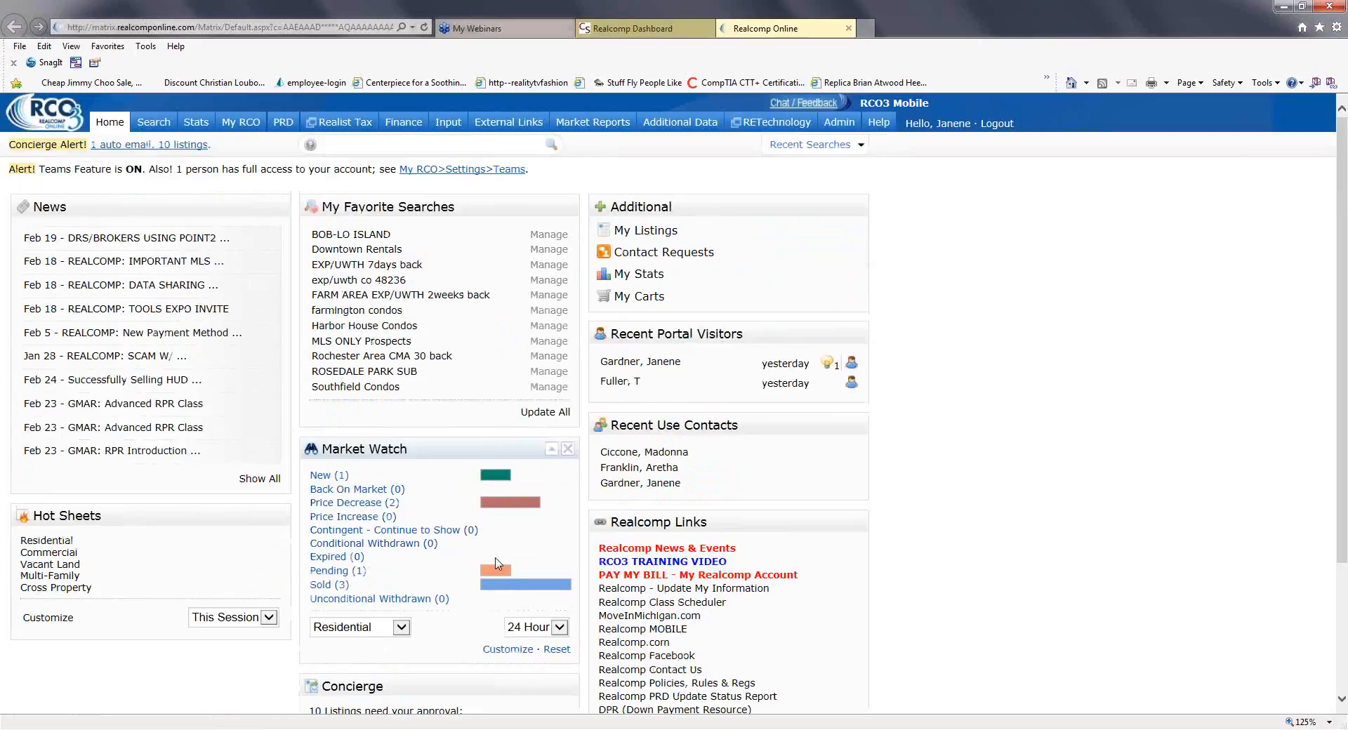
Collapse the Additional section and review the rearranged home page.
{"action": "left_click", "coordinate": [856, 209]}
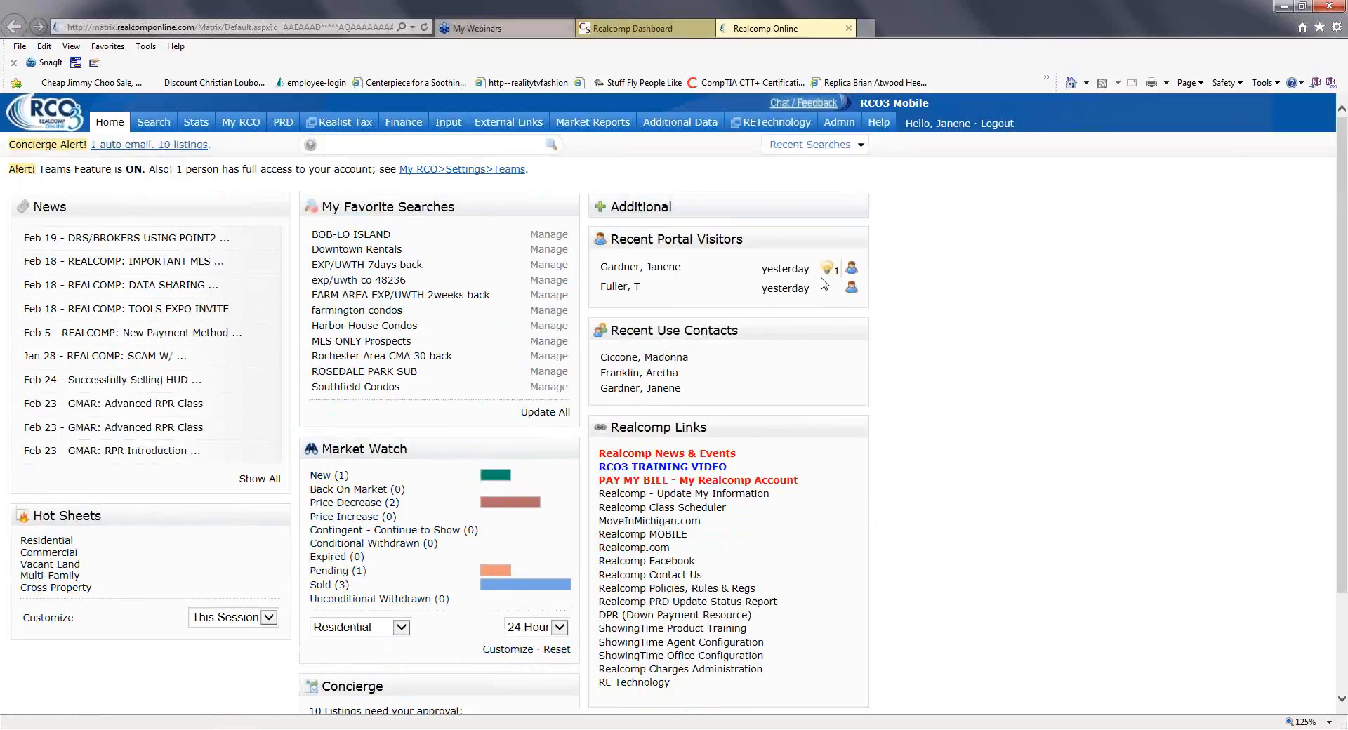
{"action": "scroll", "coordinate": [858, 583], "scroll_direction": "down", "scroll_amount": 2}
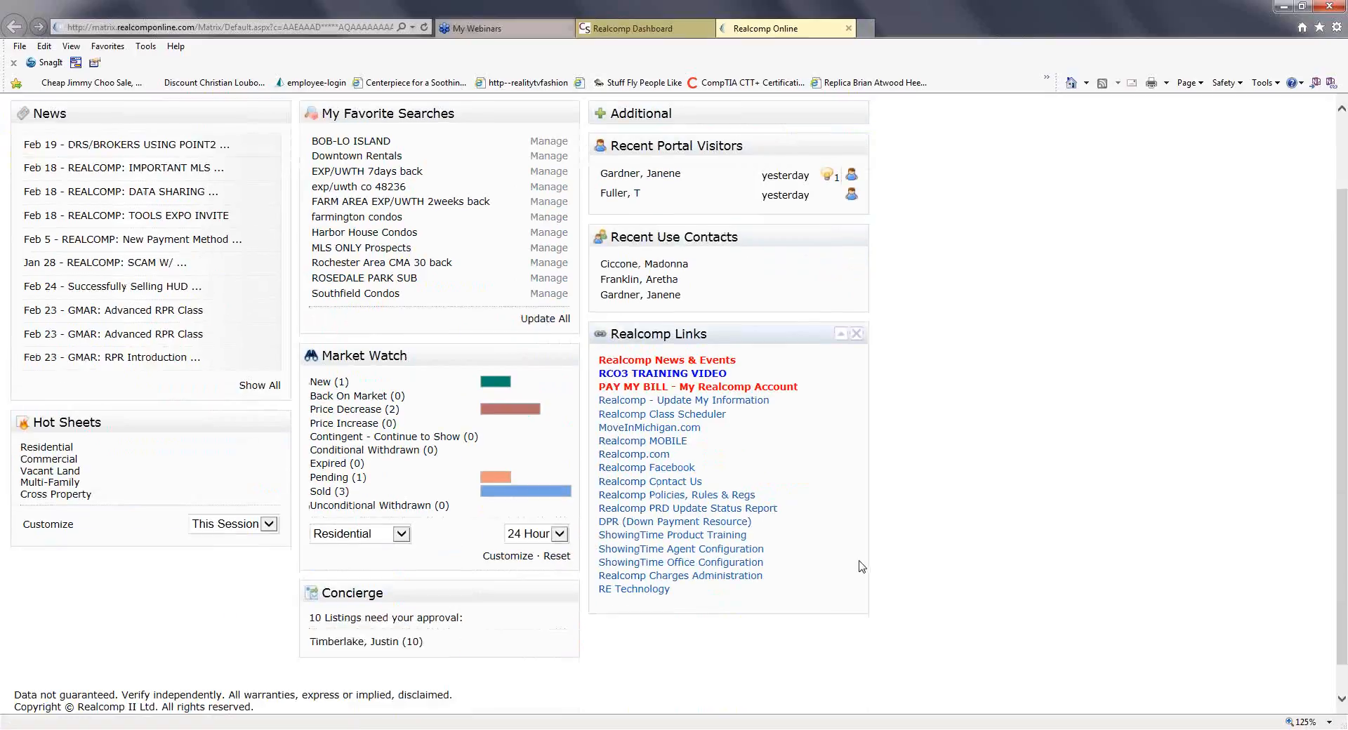
{"action": "scroll", "coordinate": [860, 566], "scroll_direction": "up", "scroll_amount": 2}
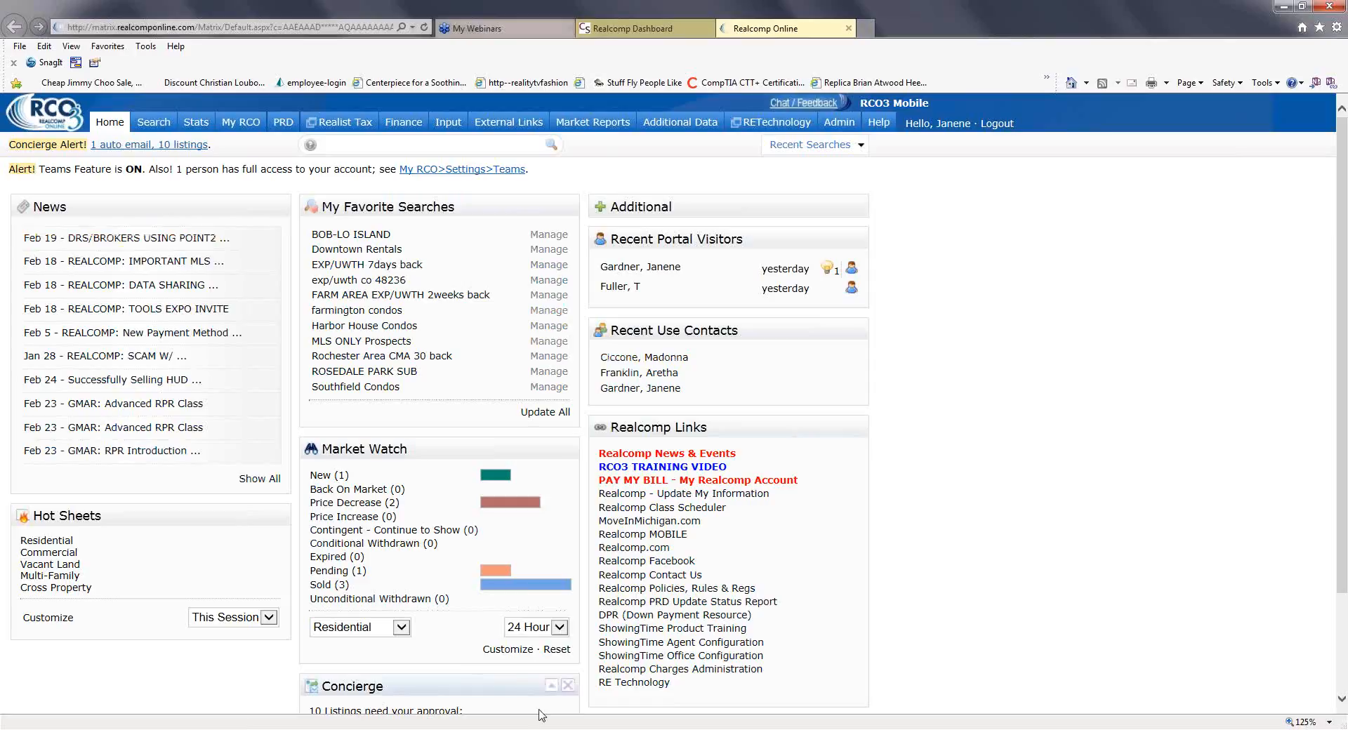
Move the Concierge widget between Recent Use Contacts and Realcomp Links on the home page.
{"action": "scroll", "coordinate": [573, 516], "scroll_direction": "down", "scroll_amount": 1}
{"action": "scroll", "coordinate": [576, 515], "scroll_direction": "up", "scroll_amount": 1}
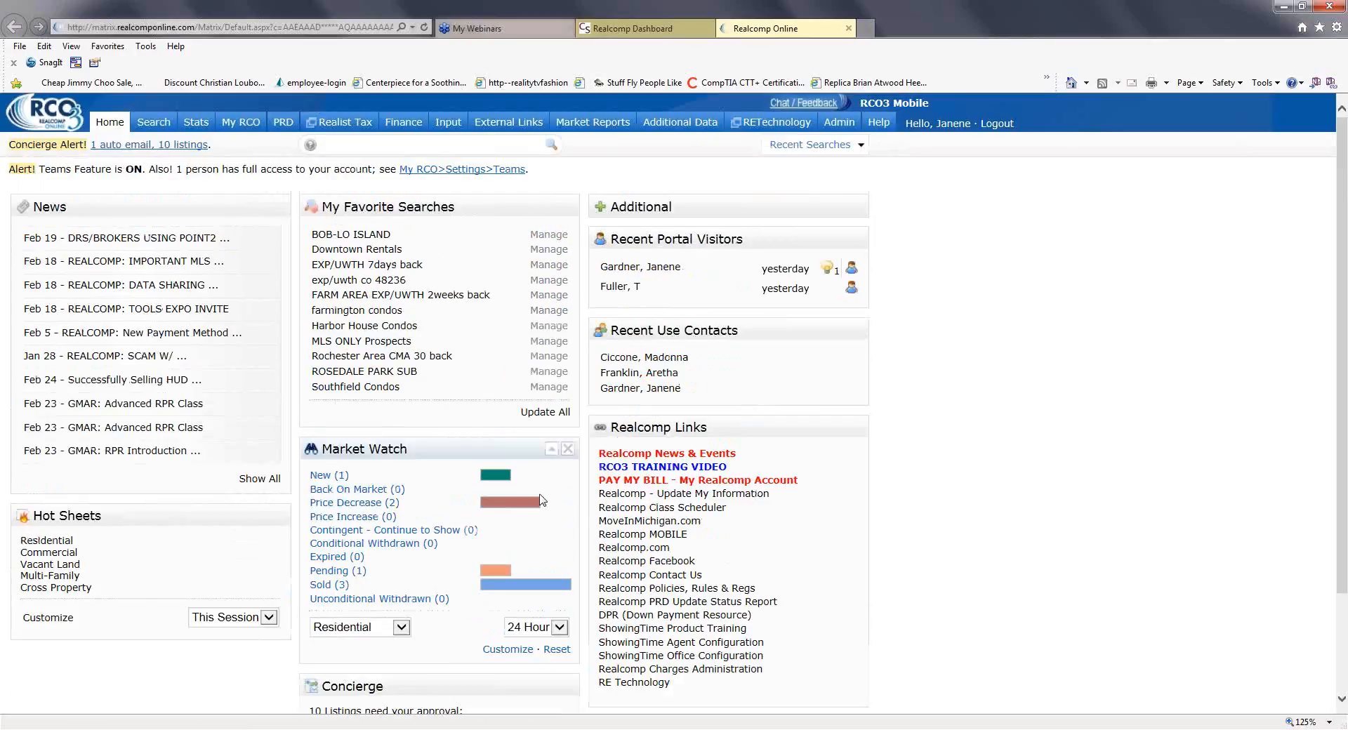
{"action": "mouse_move", "coordinate": [864, 209]}
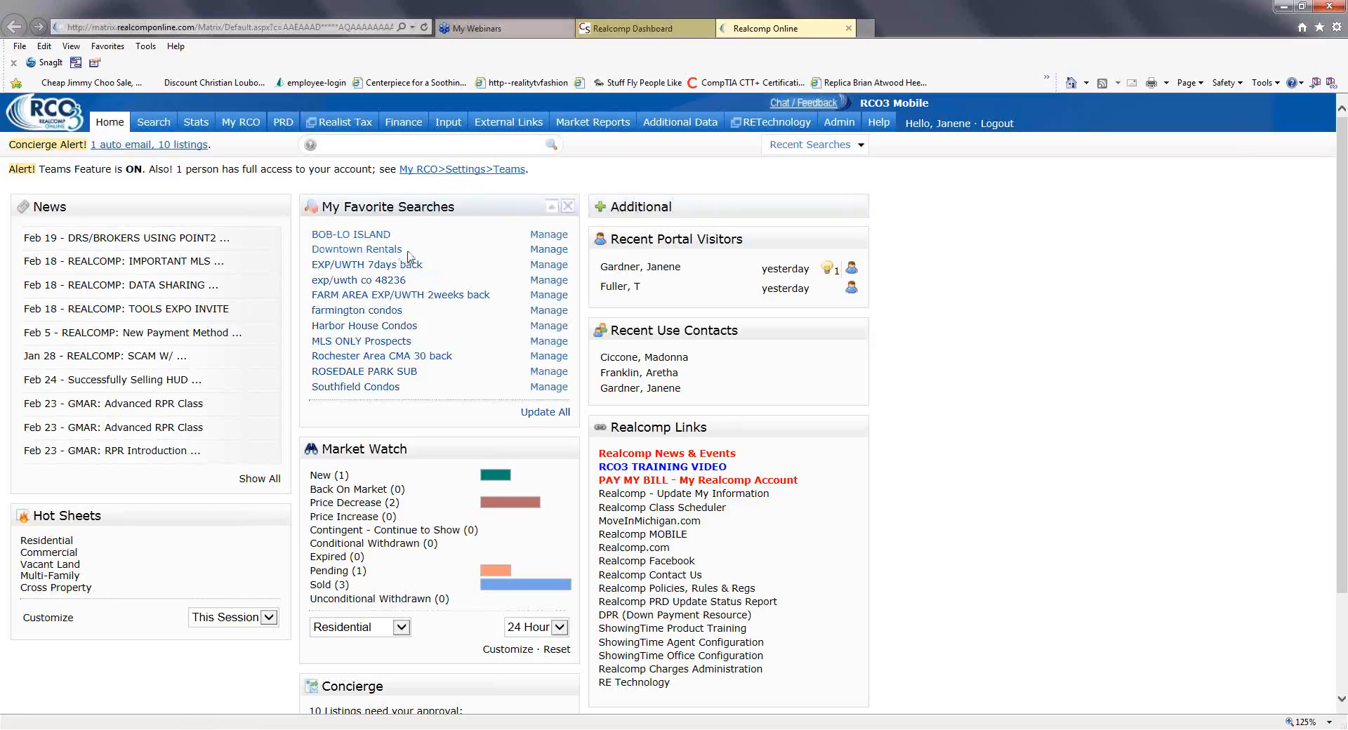
{"action": "left_click", "coordinate": [380, 356]}
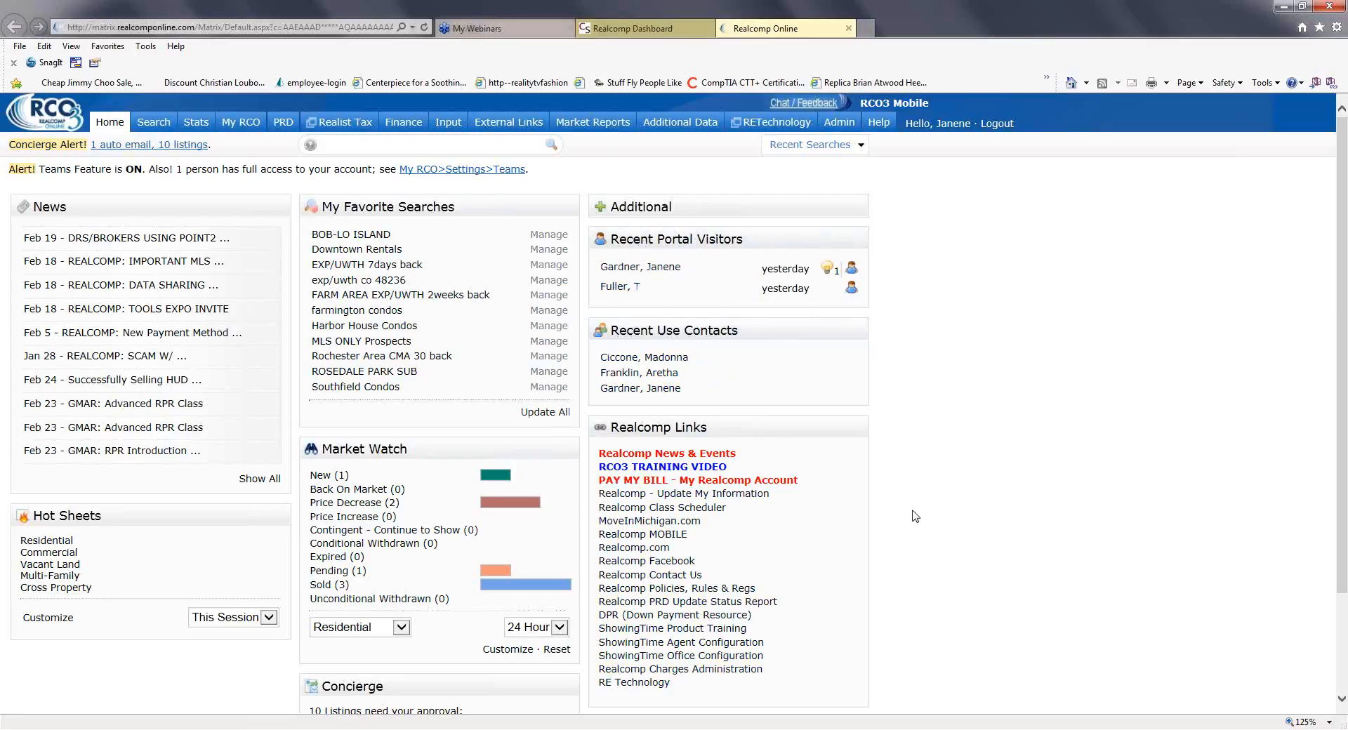
{"action": "scroll", "coordinate": [913, 517], "scroll_direction": "down", "scroll_amount": 3}
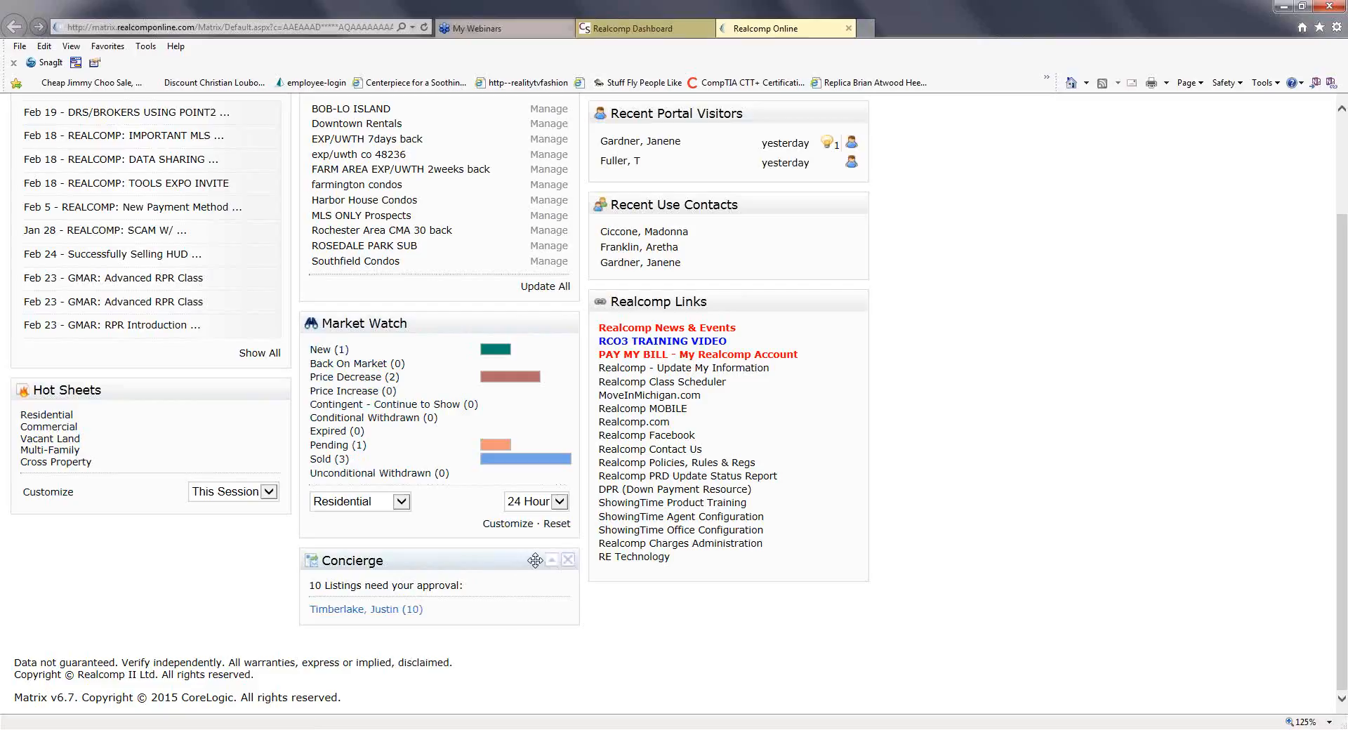
{"action": "left_click_drag", "start_coordinate": [535, 560], "coordinate": [806, 314]}
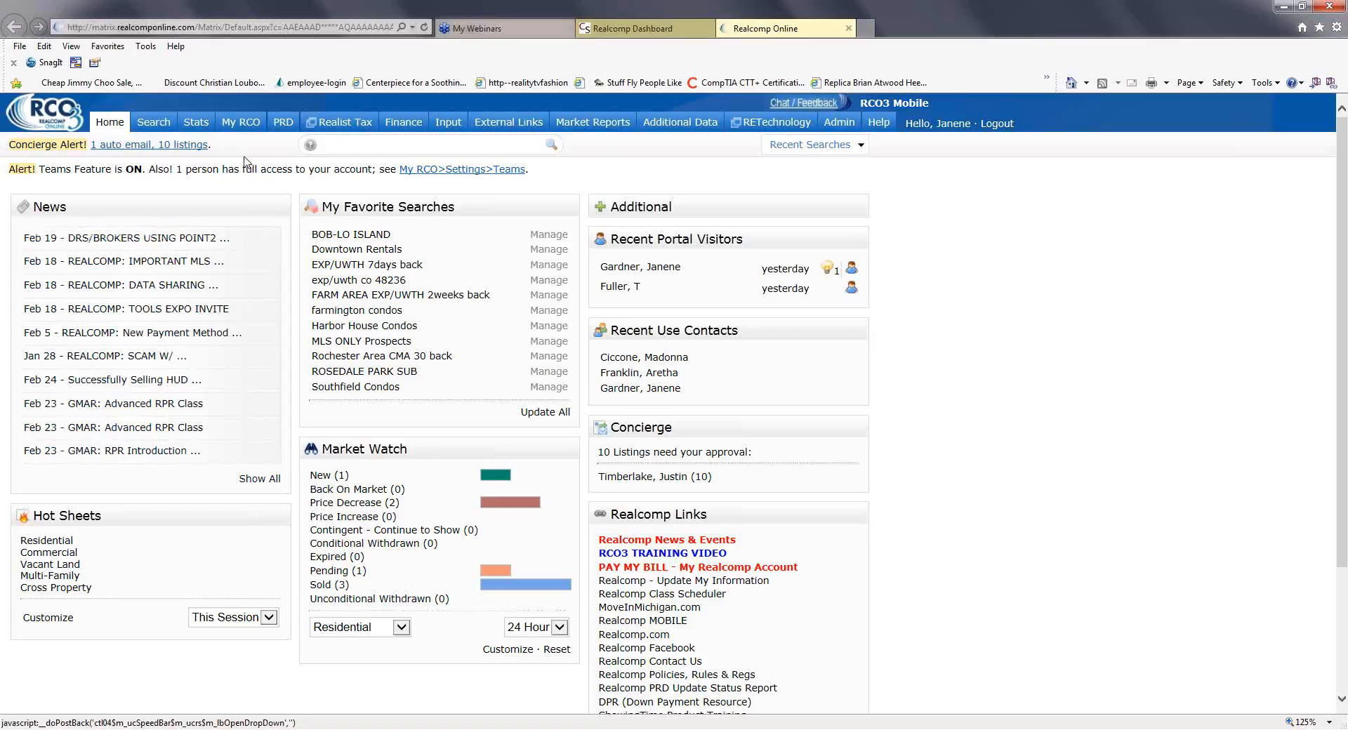
Open the My RCO settings and look through the available settings categories.
{"action": "mouse_move", "coordinate": [236, 125]}
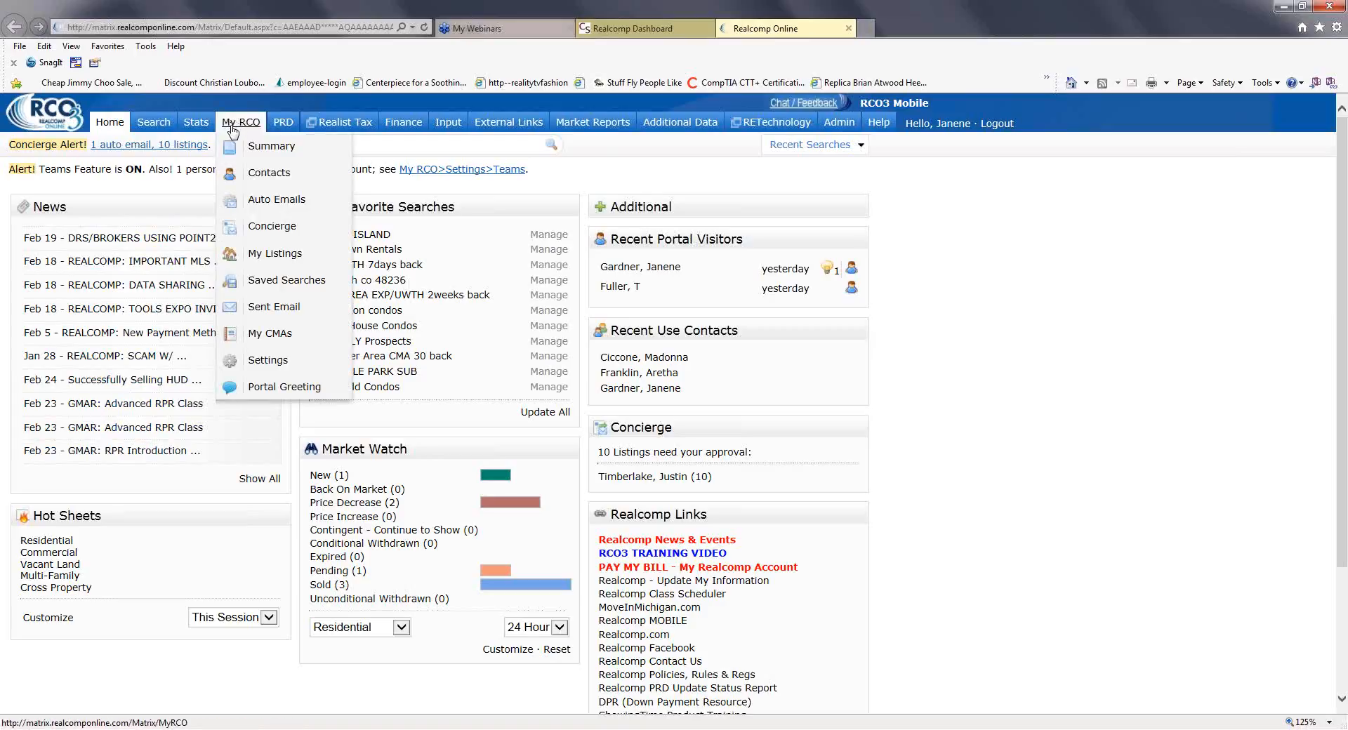
{"action": "left_click", "coordinate": [271, 362]}
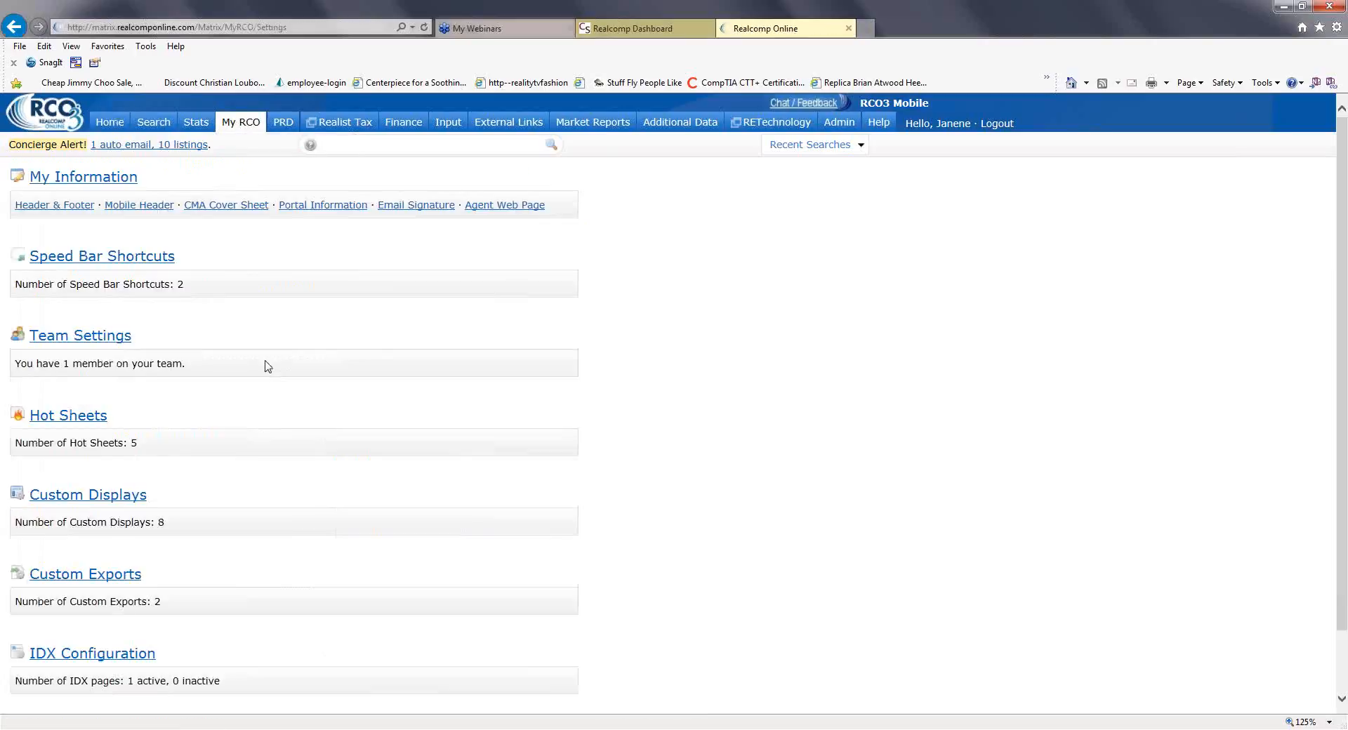
{"action": "scroll", "coordinate": [242, 492], "scroll_direction": "down", "scroll_amount": 1}
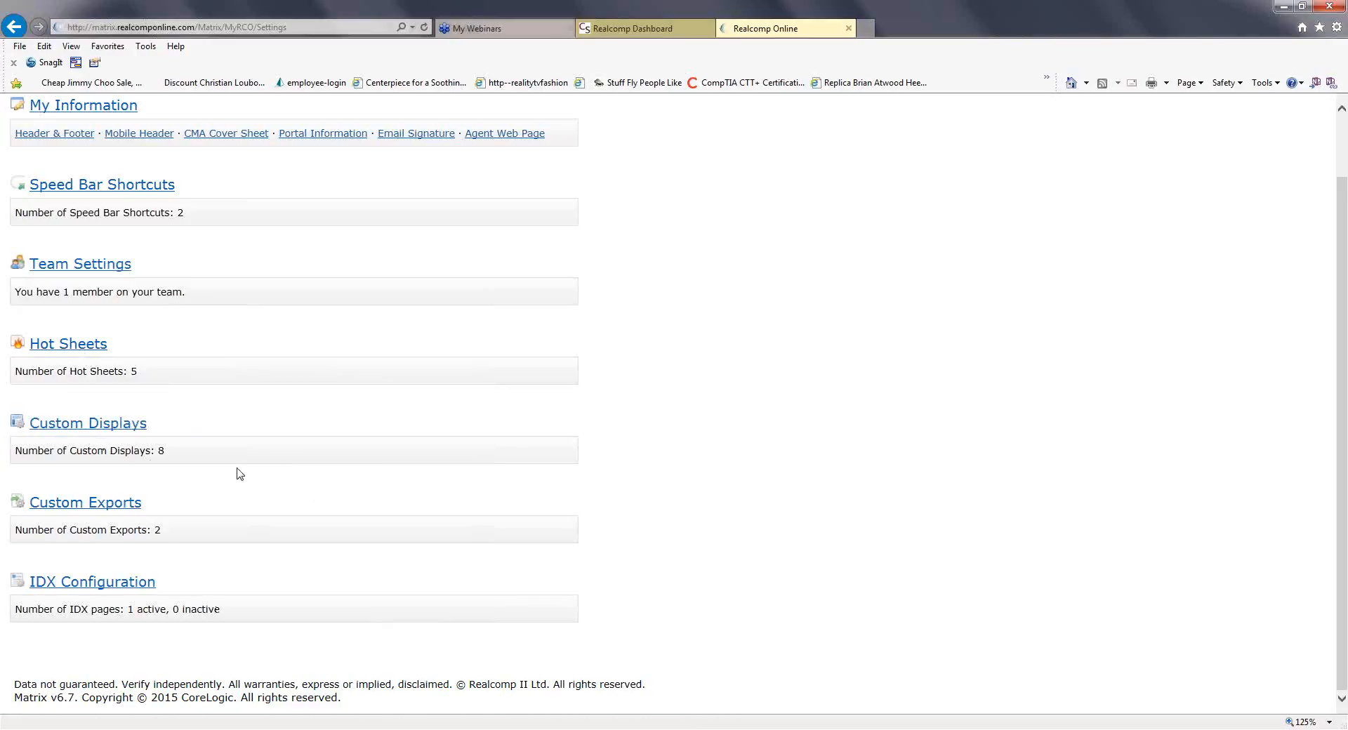
{"action": "scroll", "coordinate": [202, 449], "scroll_direction": "up", "scroll_amount": 1}
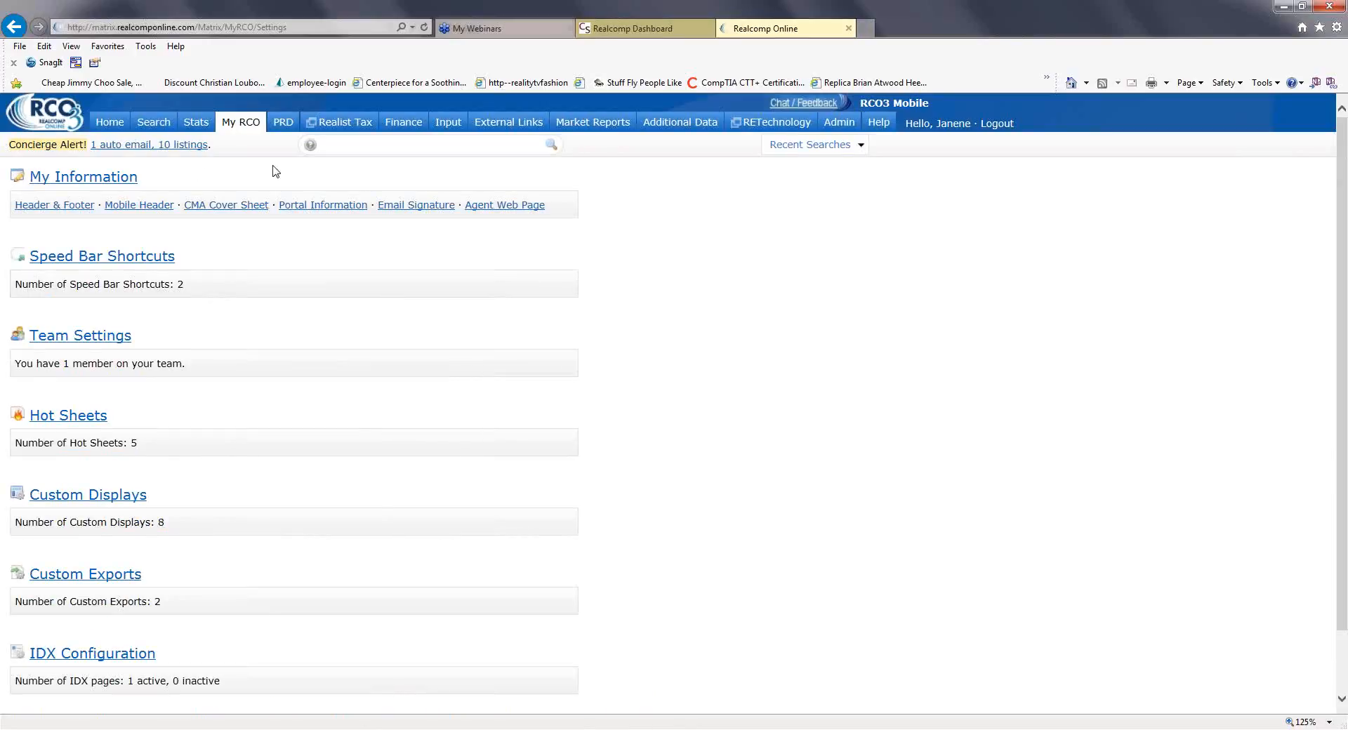
Open My Information and review the personal and office contact fields from first name to additional information.
{"action": "left_click", "coordinate": [58, 181]}
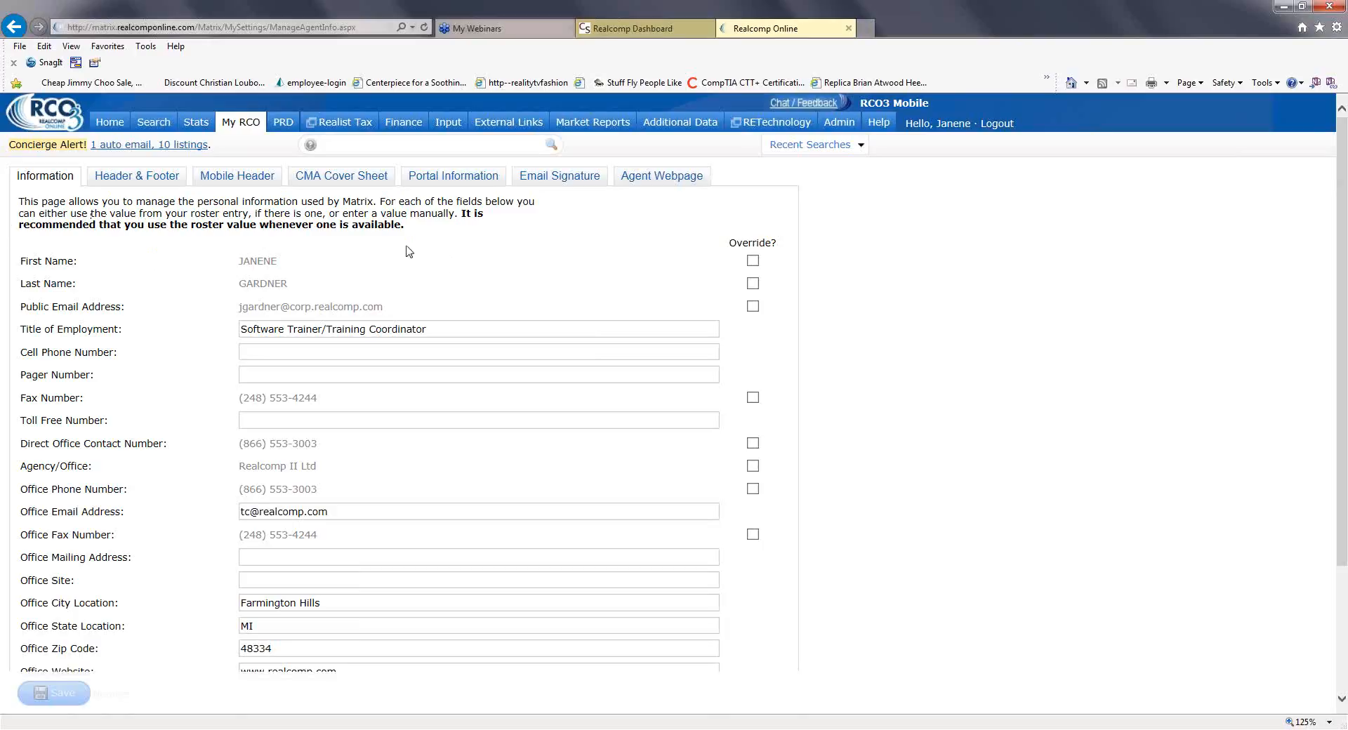
{"action": "scroll", "coordinate": [480, 278], "scroll_direction": "down", "scroll_amount": 2}
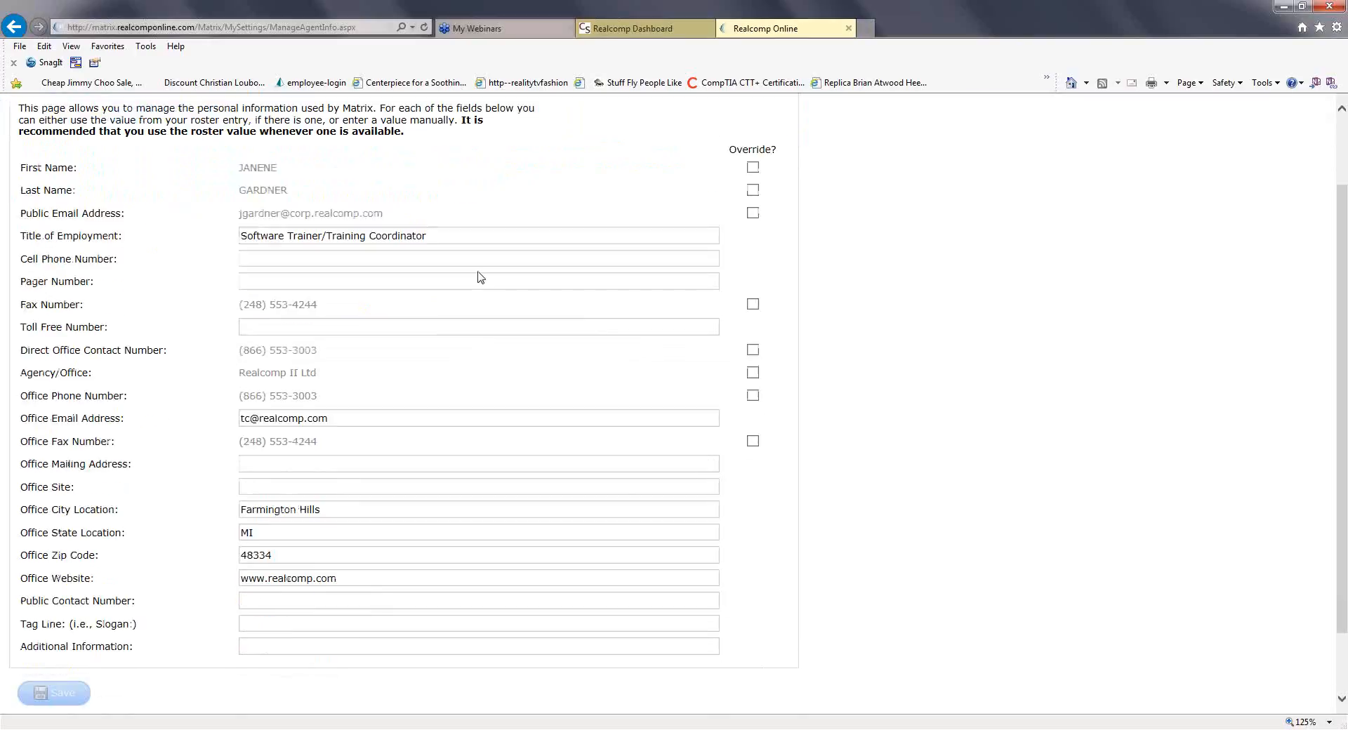
{"action": "scroll", "coordinate": [478, 277], "scroll_direction": "down", "scroll_amount": 2}
{"action": "scroll", "coordinate": [458, 443], "scroll_direction": "up", "scroll_amount": 4}
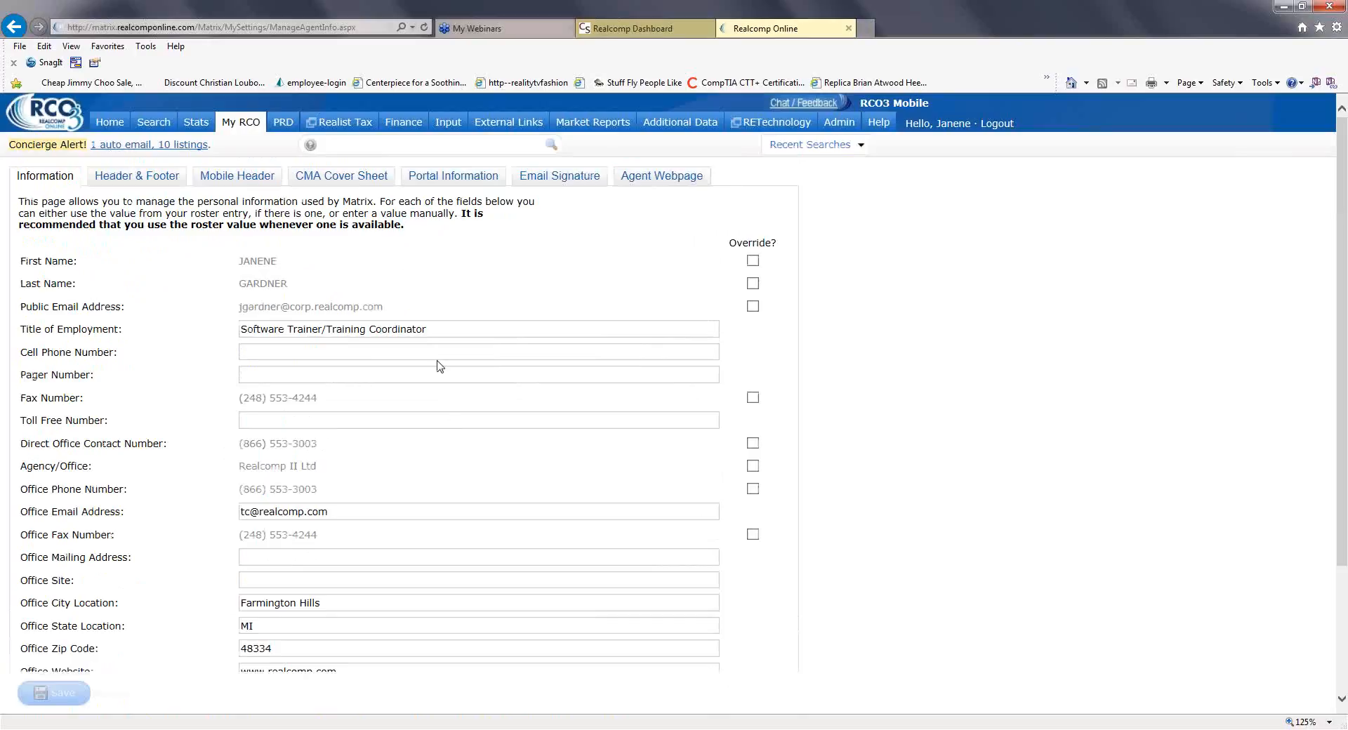
{"action": "scroll", "coordinate": [399, 438], "scroll_direction": "down", "scroll_amount": 1}
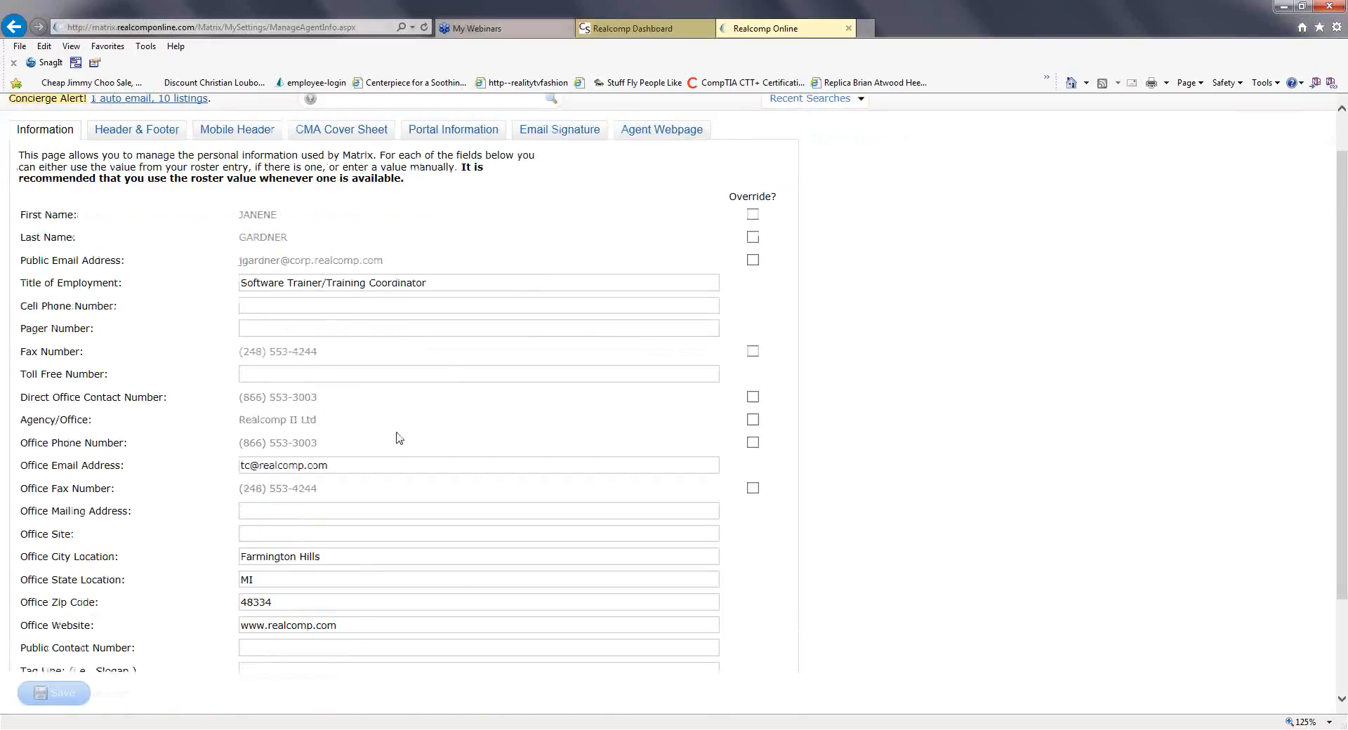
{"action": "scroll", "coordinate": [399, 438], "scroll_direction": "down", "scroll_amount": 1}
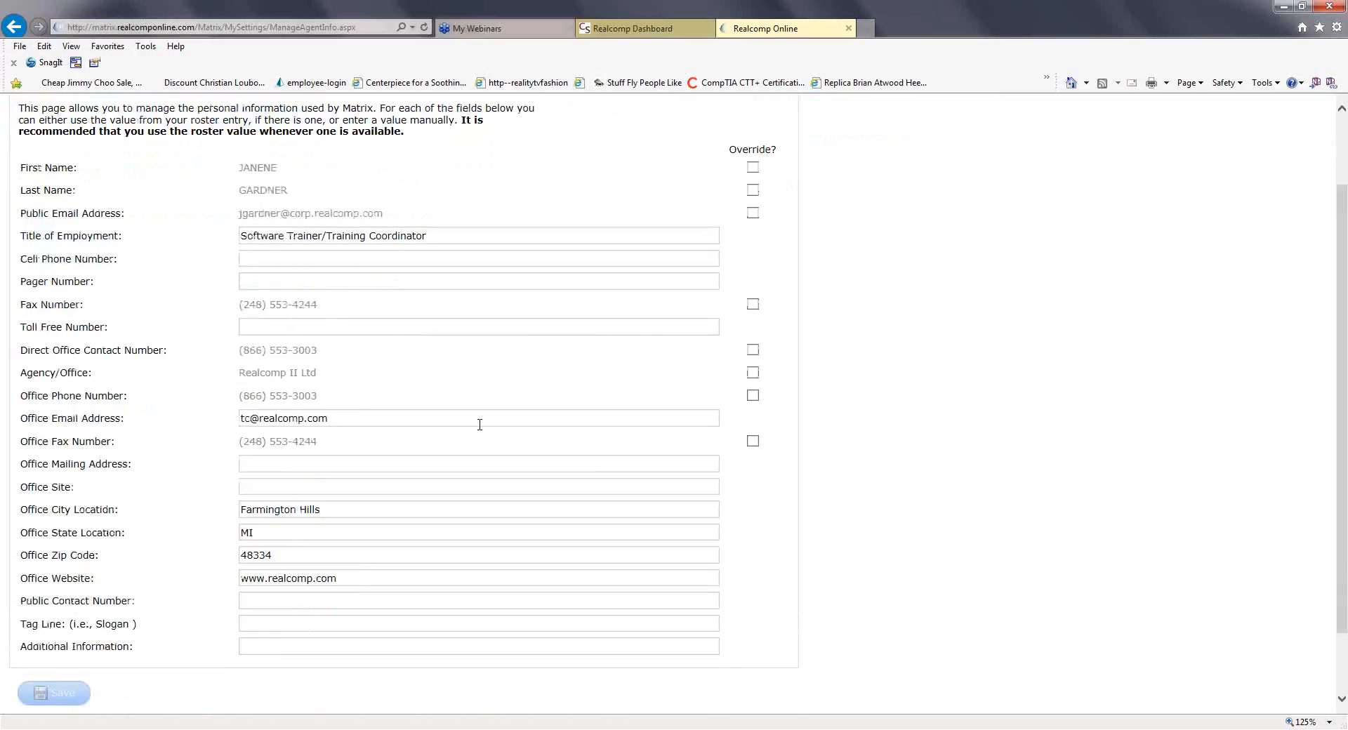
{"action": "scroll", "coordinate": [480, 383], "scroll_direction": "up", "scroll_amount": 2}
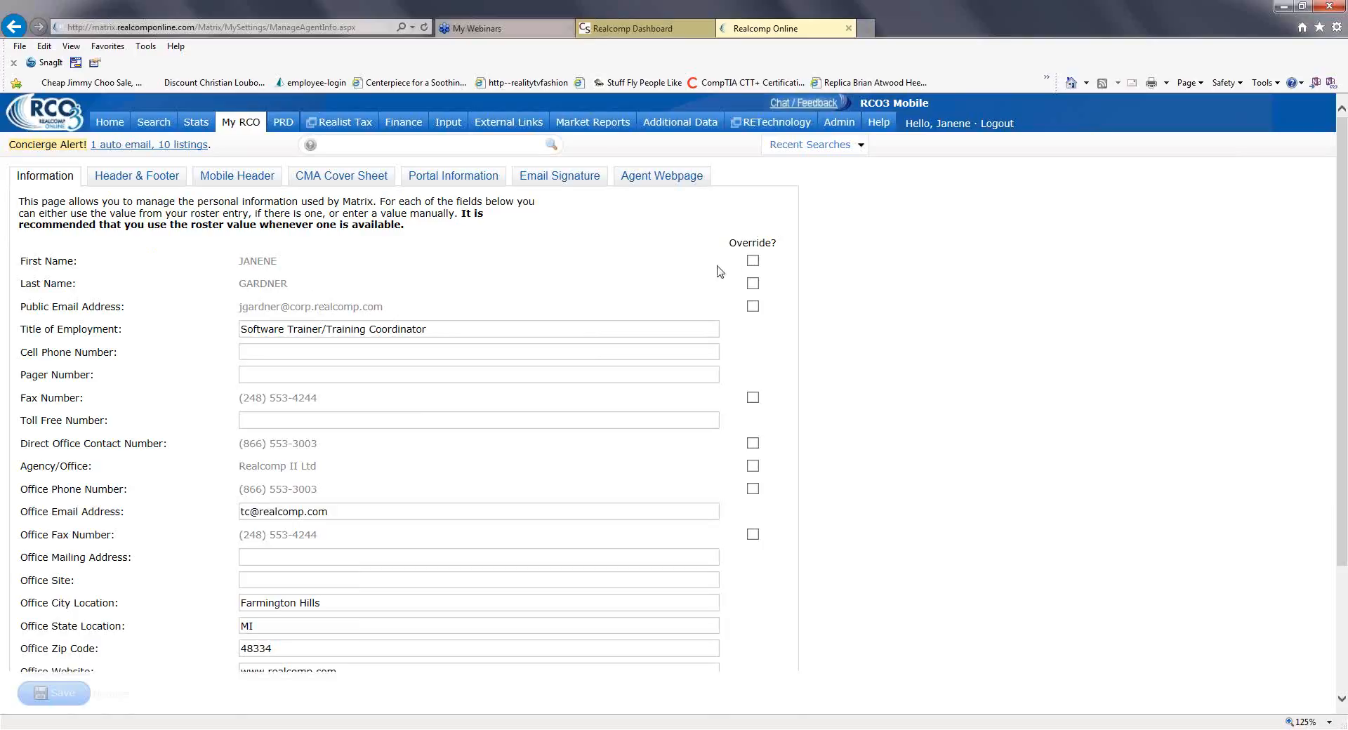
Override the roster value for First Name and re-enter the agent's first name with only its initial capitalized.
{"action": "left_click", "coordinate": [753, 261]}
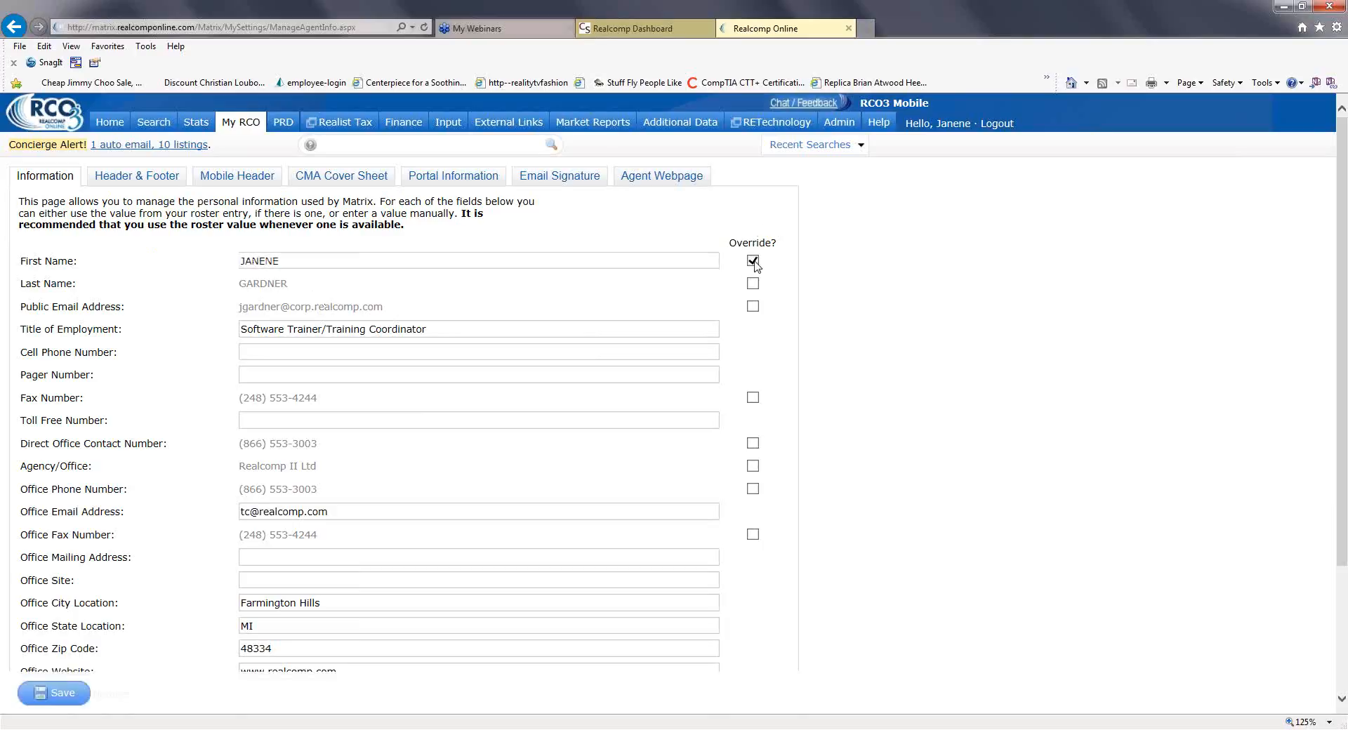
{"action": "left_click", "coordinate": [481, 261]}
{"action": "key", "text": "BackSpace"}
{"action": "key", "text": "BackSpace"}
{"action": "key", "text": "BackSpace"}
{"action": "key", "text": "BackSpace"}
{"action": "key", "text": "BackSpace"}
{"action": "key", "text": "BackSpace"}
{"action": "type", "text": "Janene"}
{"action": "left_click", "coordinate": [613, 282]}
Override the roster value for Last Name and re-enter the agent's last name with only its initial capitalized.
{"action": "left_click", "coordinate": [753, 283]}
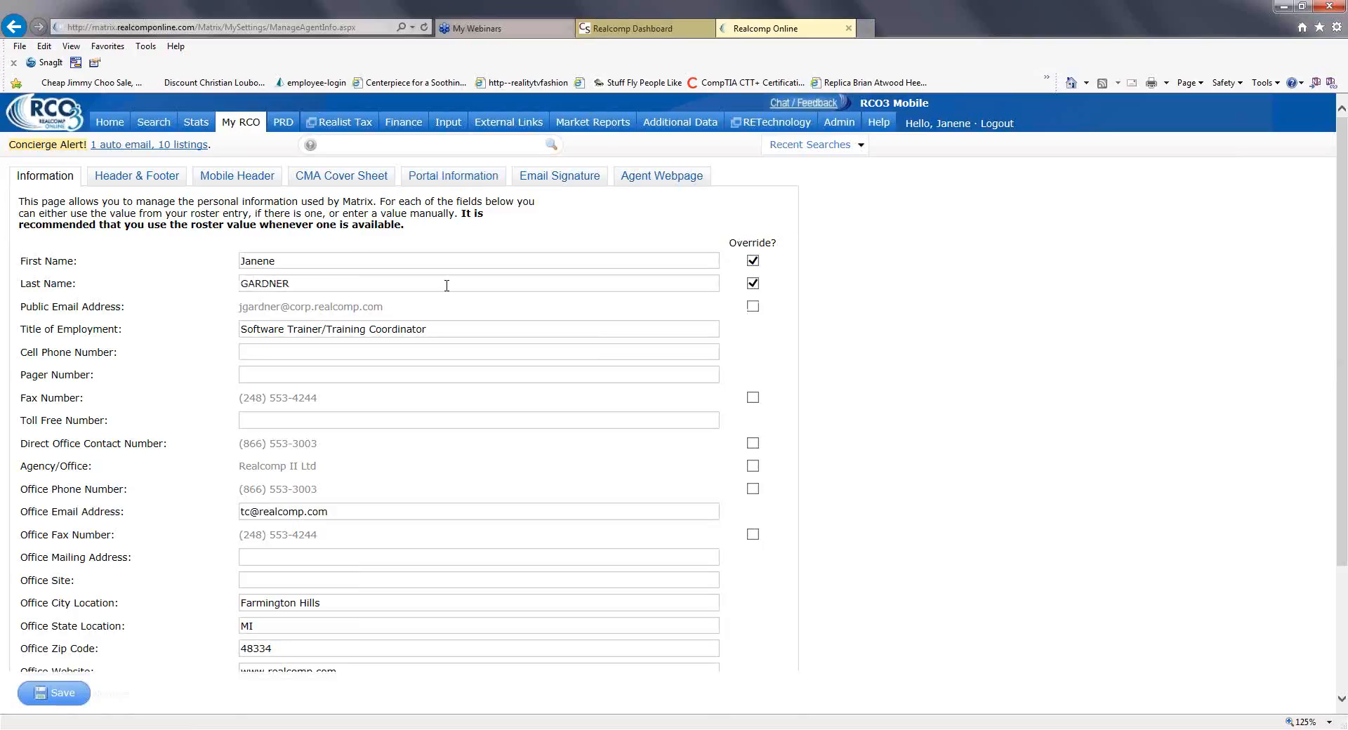
{"action": "key", "text": "BackSpace"}
{"action": "key", "text": "BackSpace"}
{"action": "key", "text": "BackSpace"}
{"action": "key", "text": "BackSpace"}
{"action": "key", "text": "BackSpace"}
{"action": "key", "text": "BackSpace"}
{"action": "key", "text": "BackSpace"}
{"action": "type", "text": "Gardner"}
Check the remaining My Information fields and save the changes.
{"action": "scroll", "coordinate": [475, 369], "scroll_direction": "down", "scroll_amount": 2}
{"action": "scroll", "coordinate": [503, 451], "scroll_direction": "up", "scroll_amount": 2}
{"action": "scroll", "coordinate": [458, 366], "scroll_direction": "down", "scroll_amount": 2}
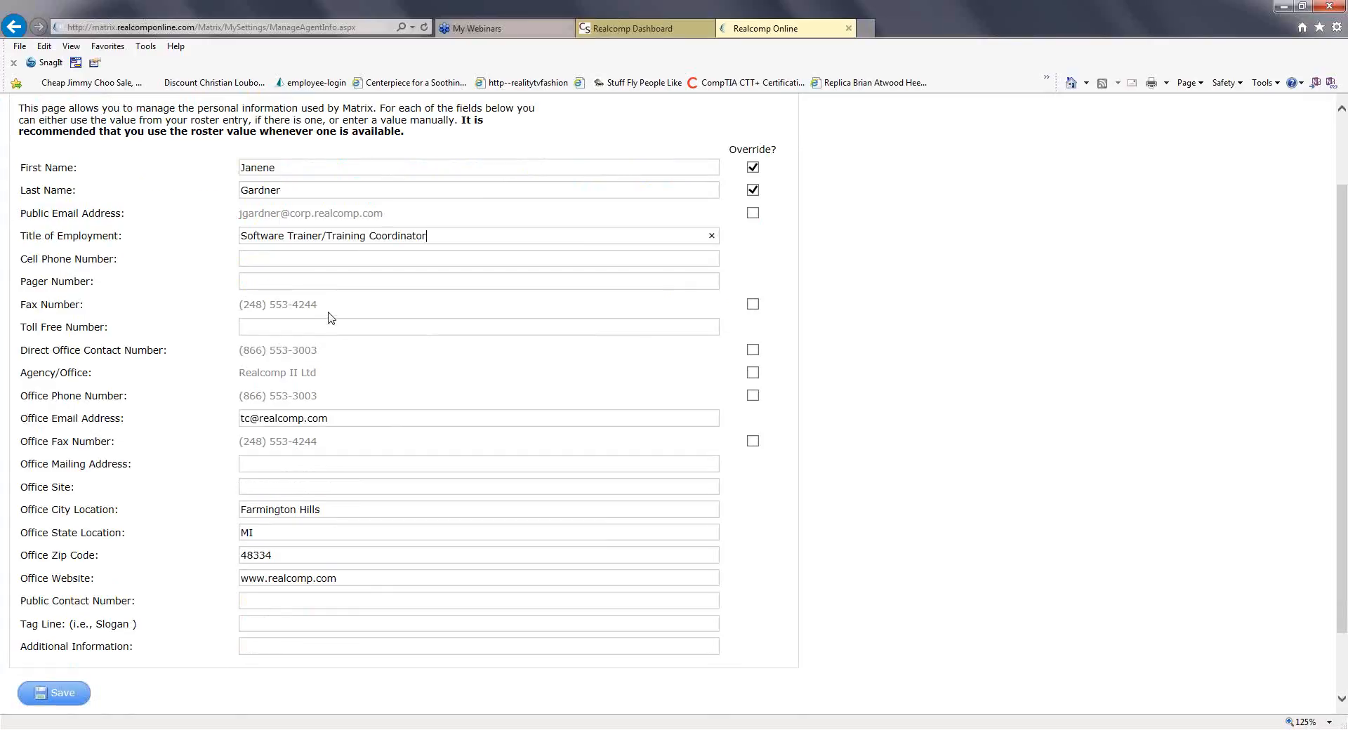
{"action": "scroll", "coordinate": [328, 323], "scroll_direction": "down", "scroll_amount": 3}
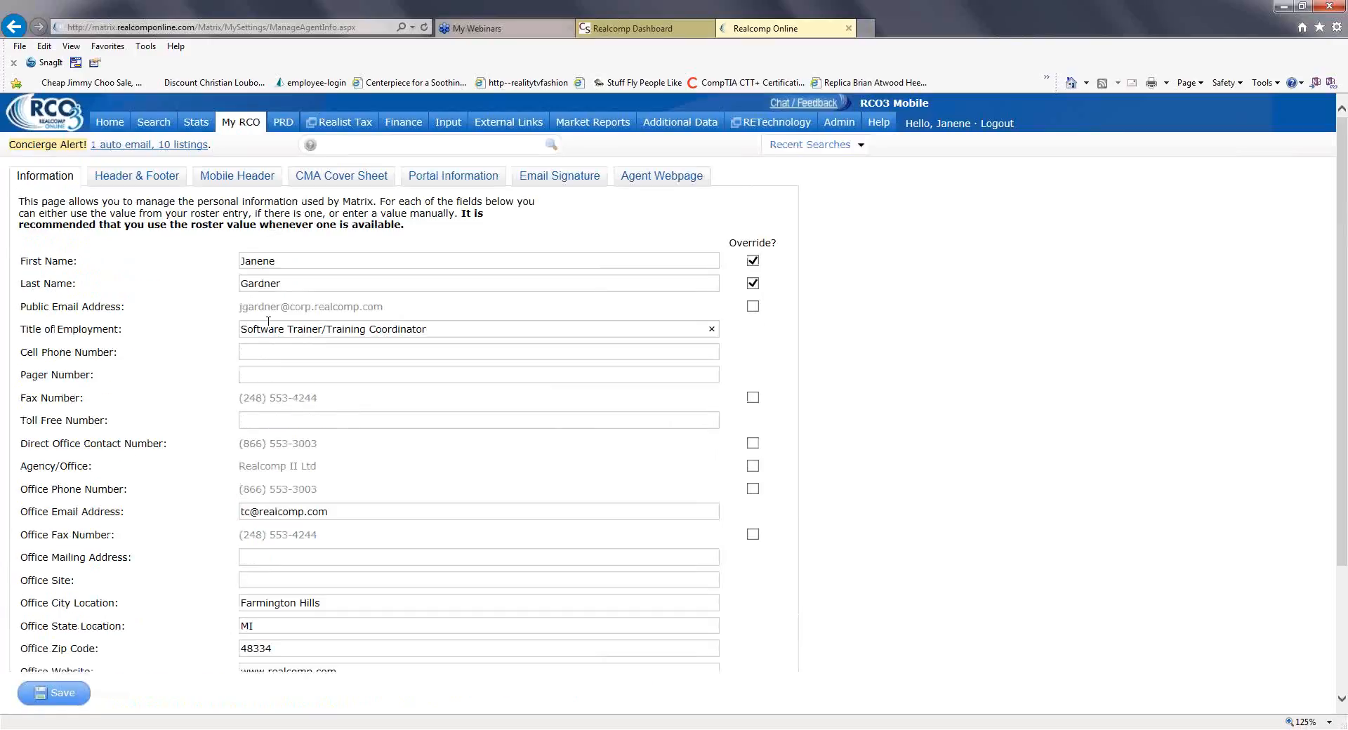
{"action": "scroll", "coordinate": [341, 321], "scroll_direction": "down", "scroll_amount": 2}
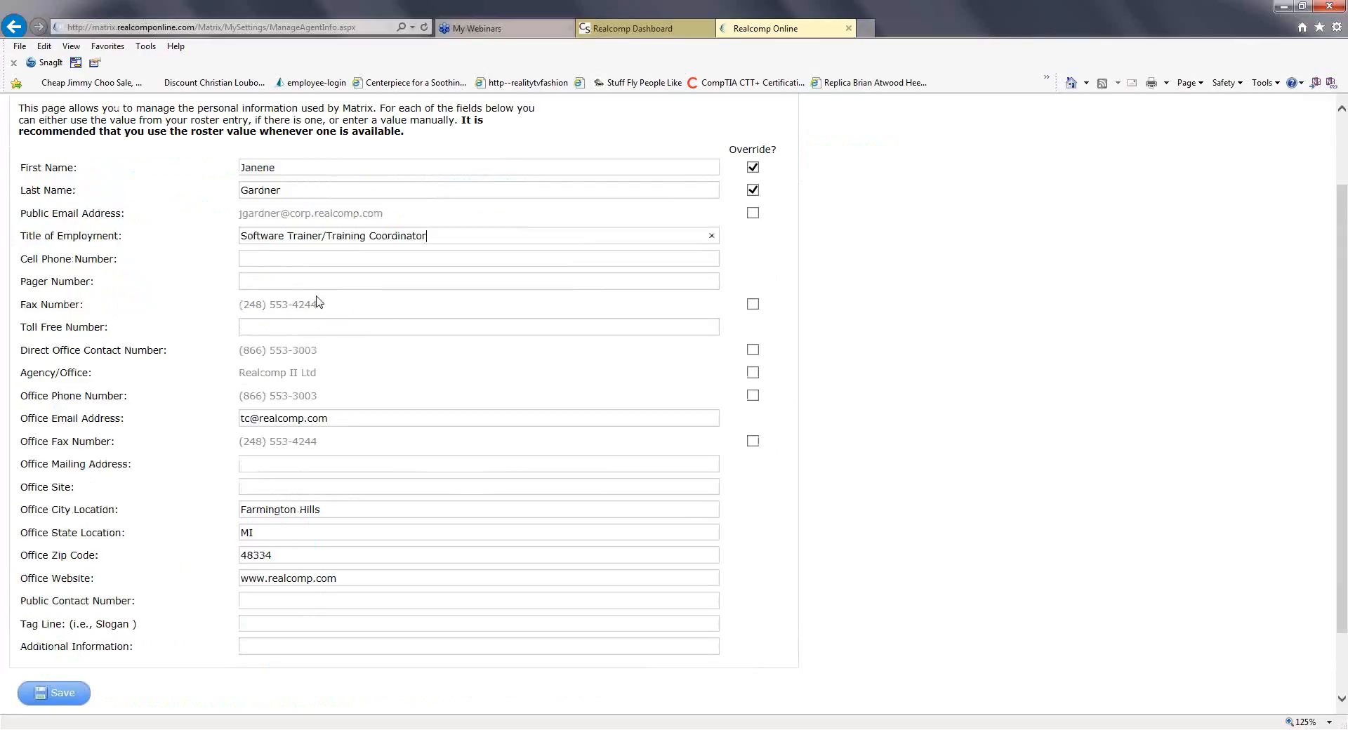
{"action": "scroll", "coordinate": [316, 303], "scroll_direction": "down", "scroll_amount": 1}
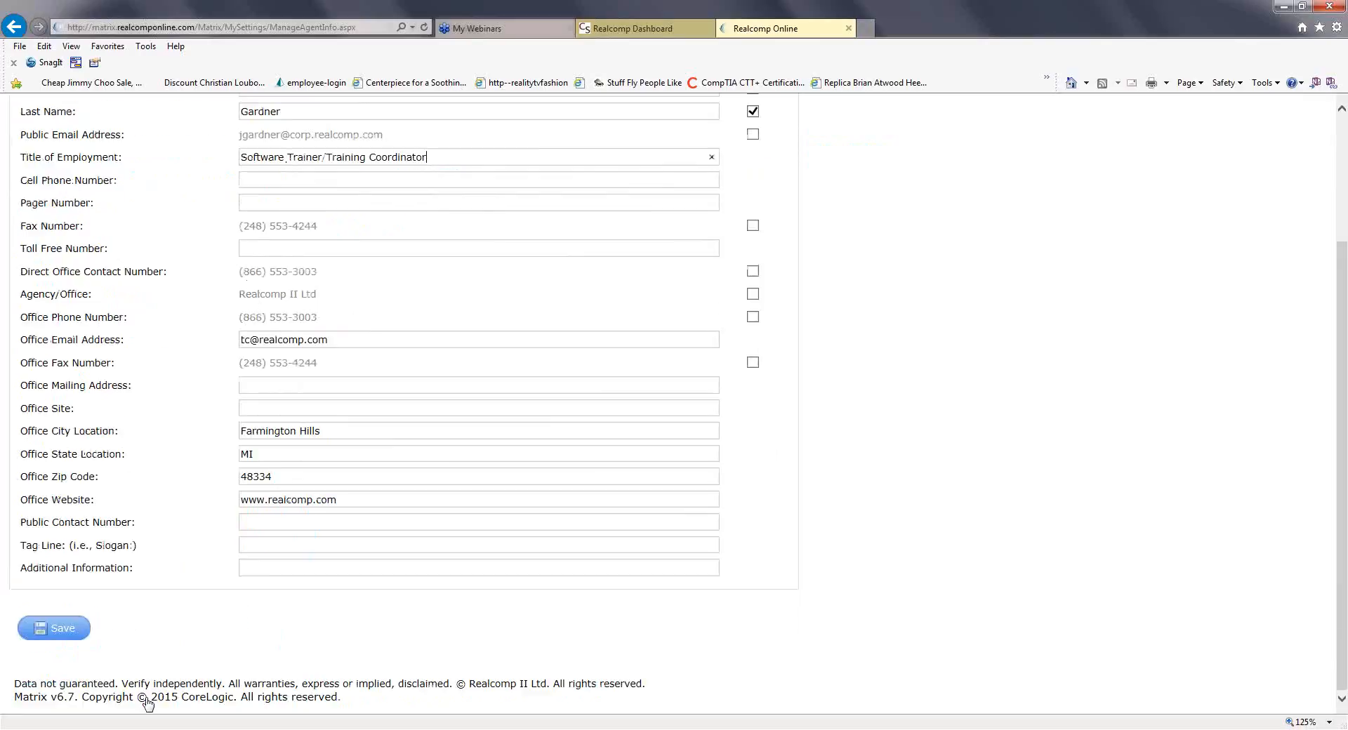
{"action": "left_click", "coordinate": [59, 634]}
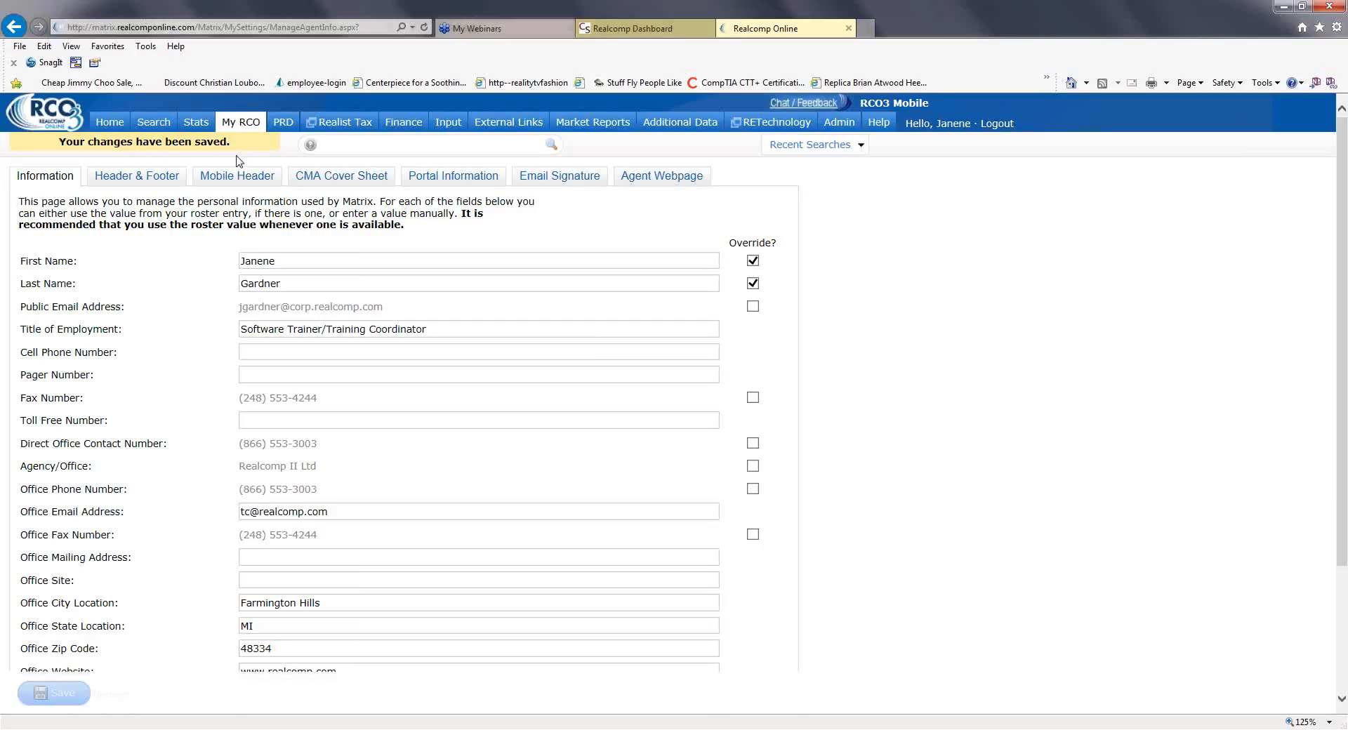
Open the Header & Footer settings and examine the photo option, portal header, colors and print header.
{"action": "mouse_move", "coordinate": [241, 125]}
{"action": "left_click", "coordinate": [131, 179]}
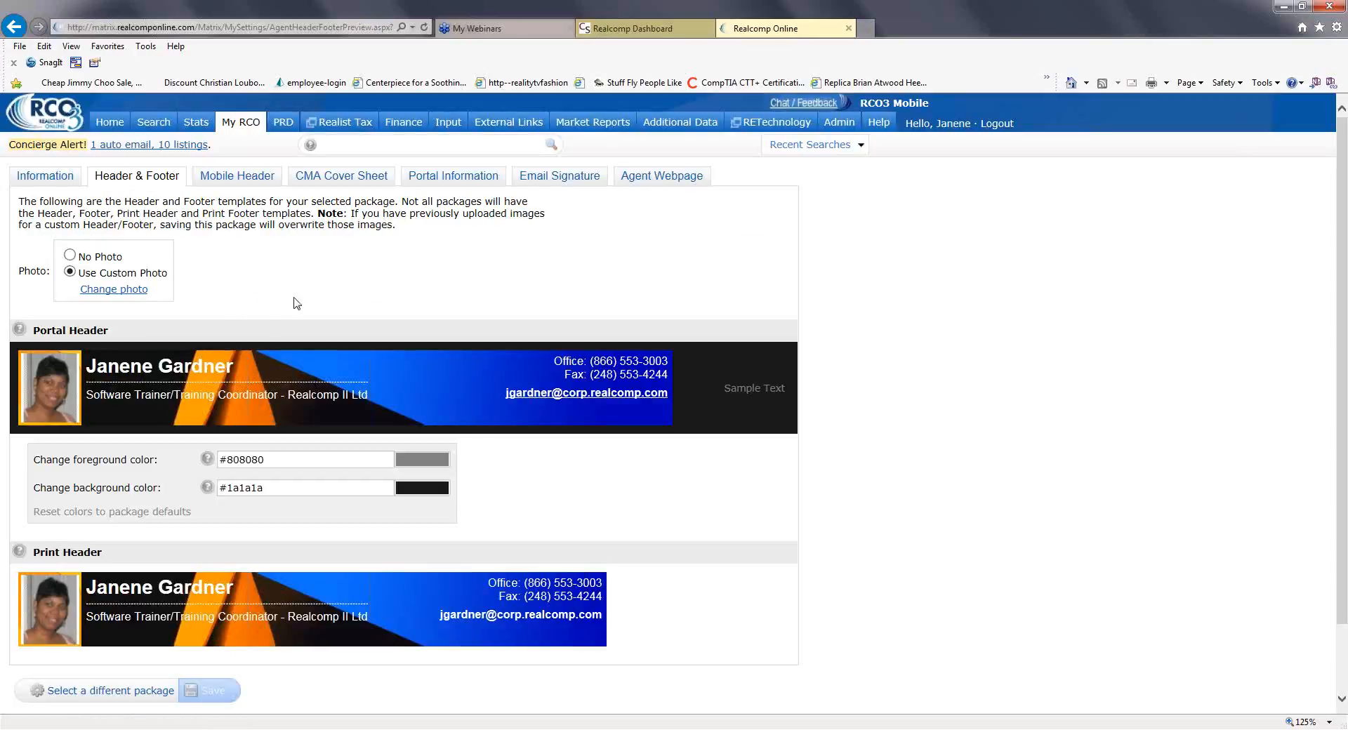
{"action": "scroll", "coordinate": [258, 282], "scroll_direction": "down", "scroll_amount": 2}
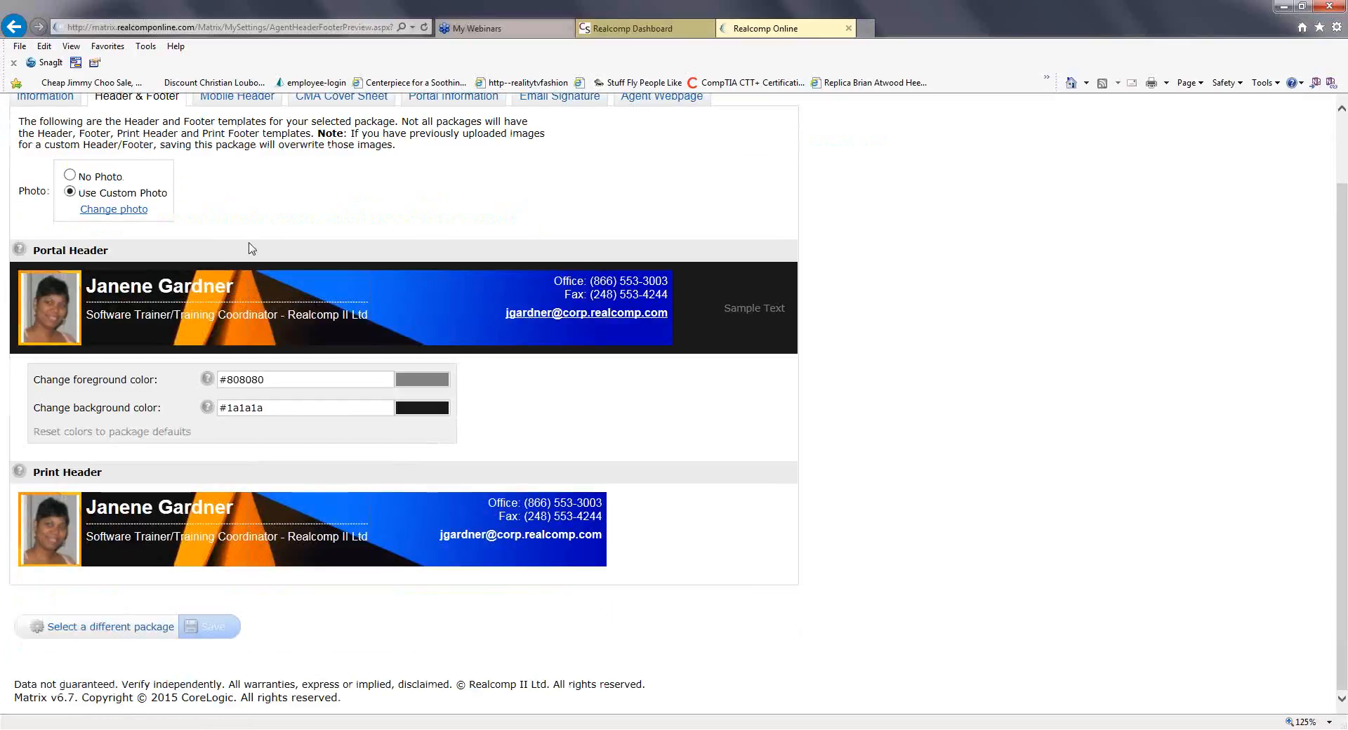
{"action": "scroll", "coordinate": [251, 248], "scroll_direction": "up", "scroll_amount": 2}
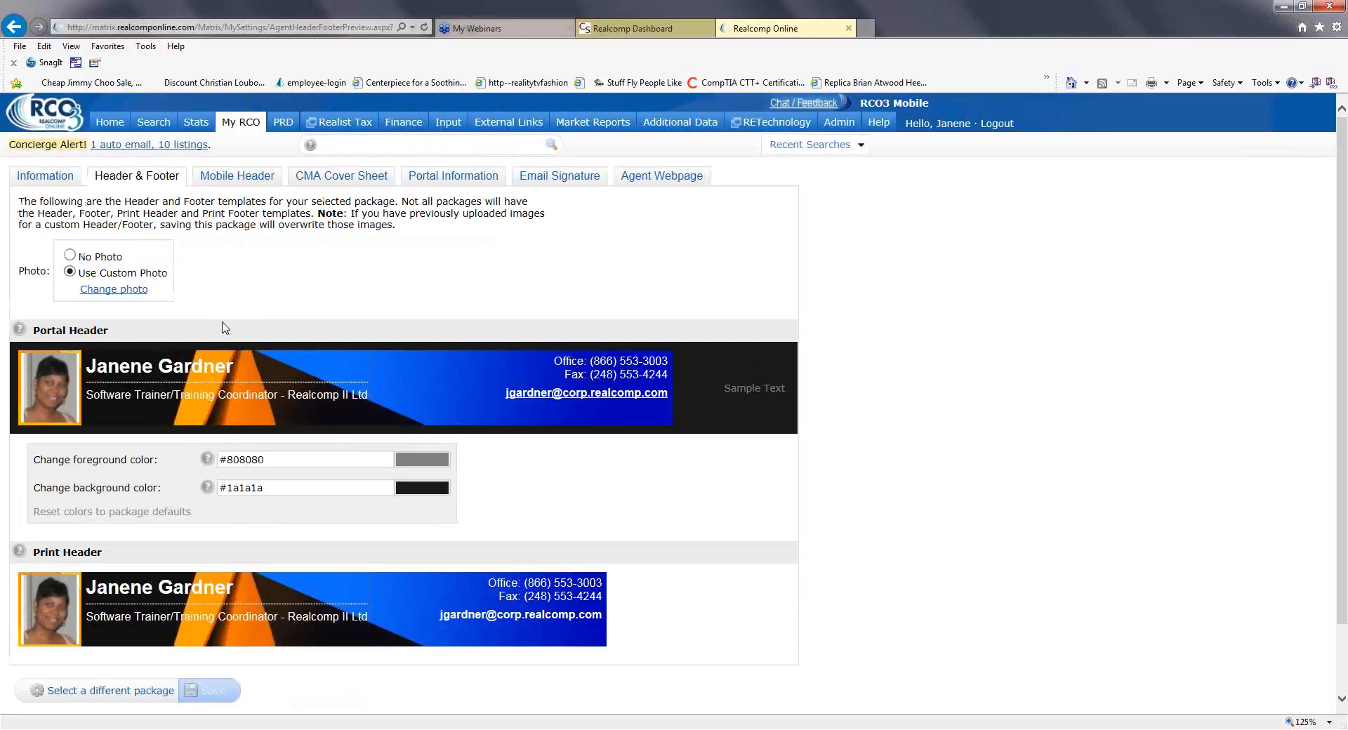
{"action": "scroll", "coordinate": [224, 330], "scroll_direction": "down", "scroll_amount": 2}
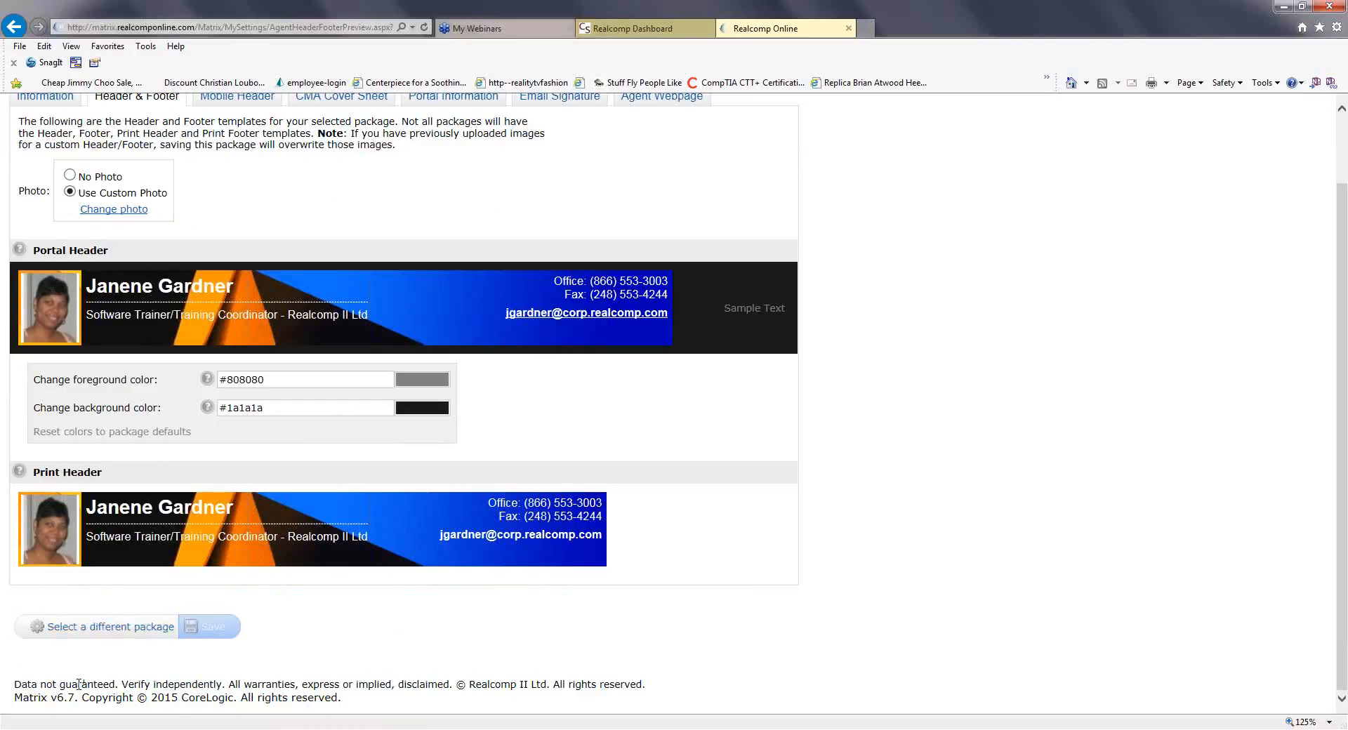
Open the selection of header packages and examine the available templates, from Basic Template to Angle Orange.
{"action": "left_click", "coordinate": [84, 627]}
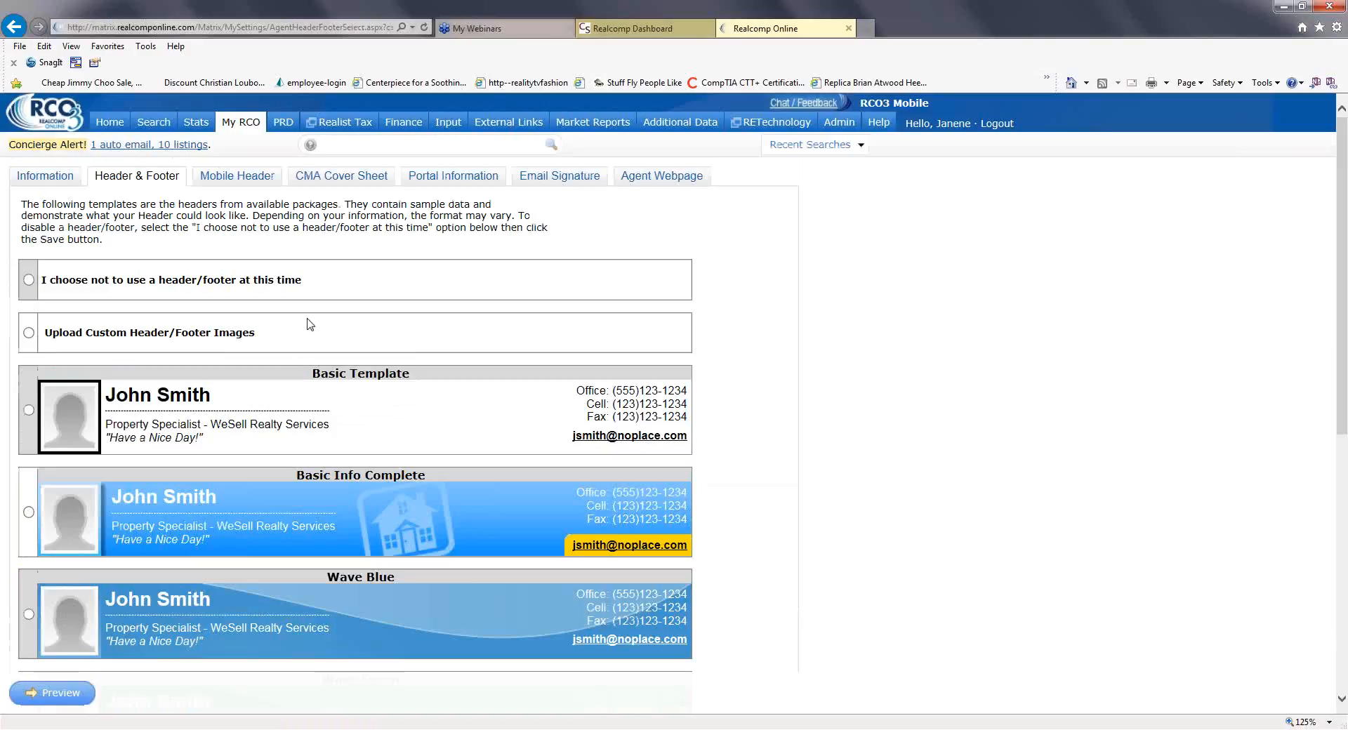
{"action": "scroll", "coordinate": [347, 274], "scroll_direction": "down", "scroll_amount": 3}
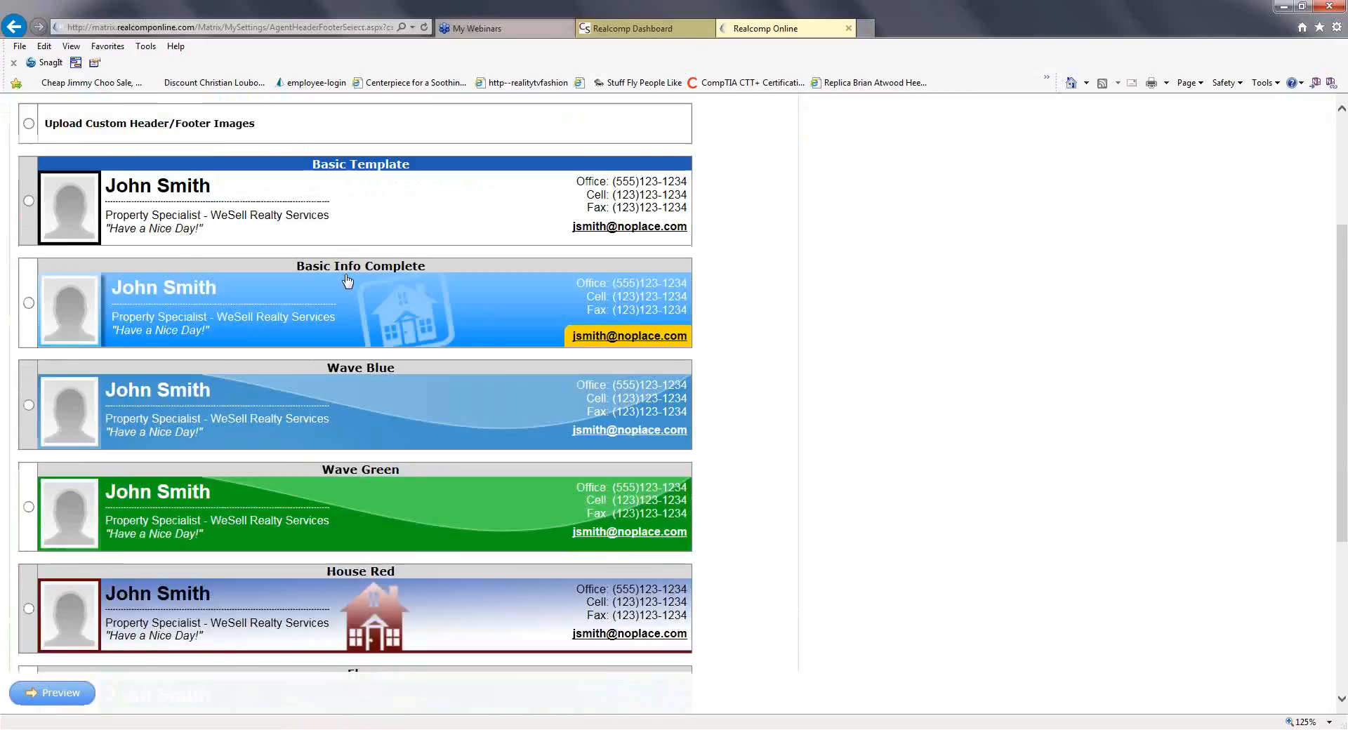
{"action": "scroll", "coordinate": [344, 428], "scroll_direction": "down", "scroll_amount": 5}
{"action": "scroll", "coordinate": [336, 407], "scroll_direction": "up", "scroll_amount": 8}
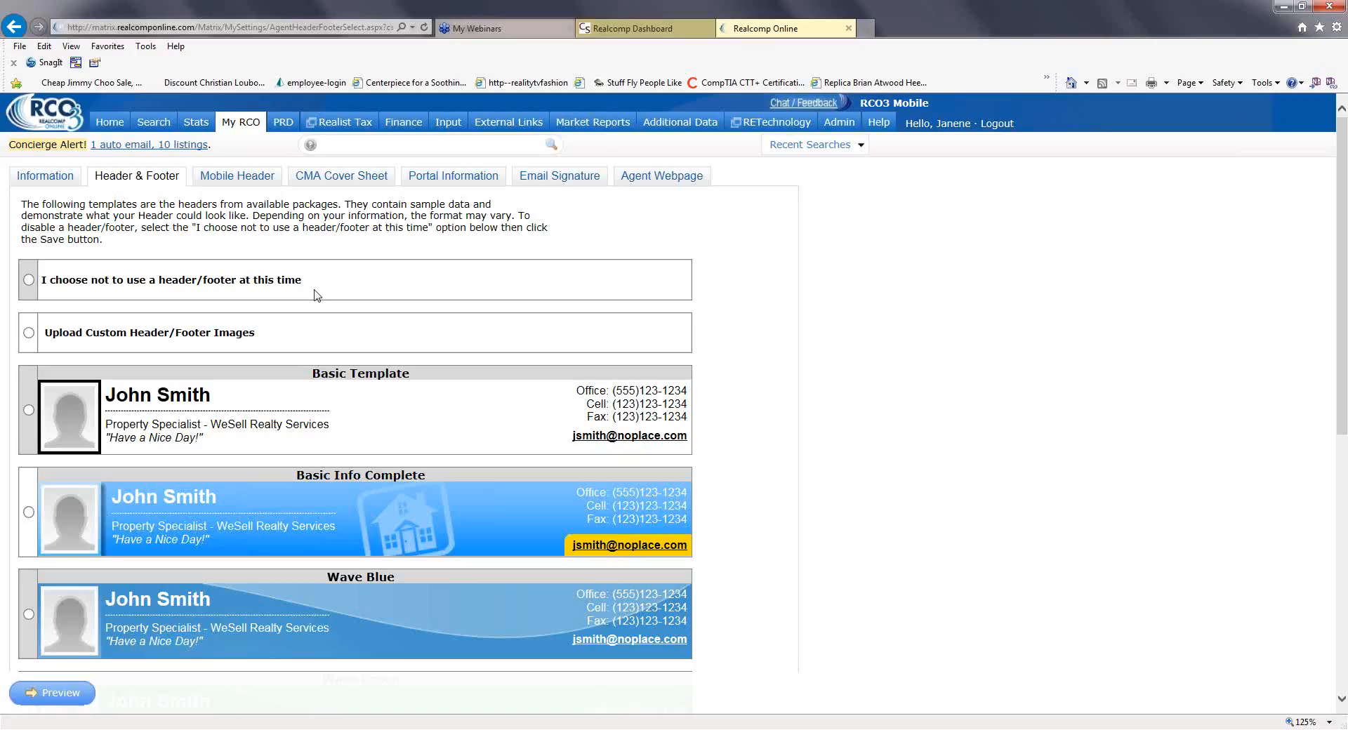
{"action": "scroll", "coordinate": [369, 336], "scroll_direction": "down", "scroll_amount": 5}
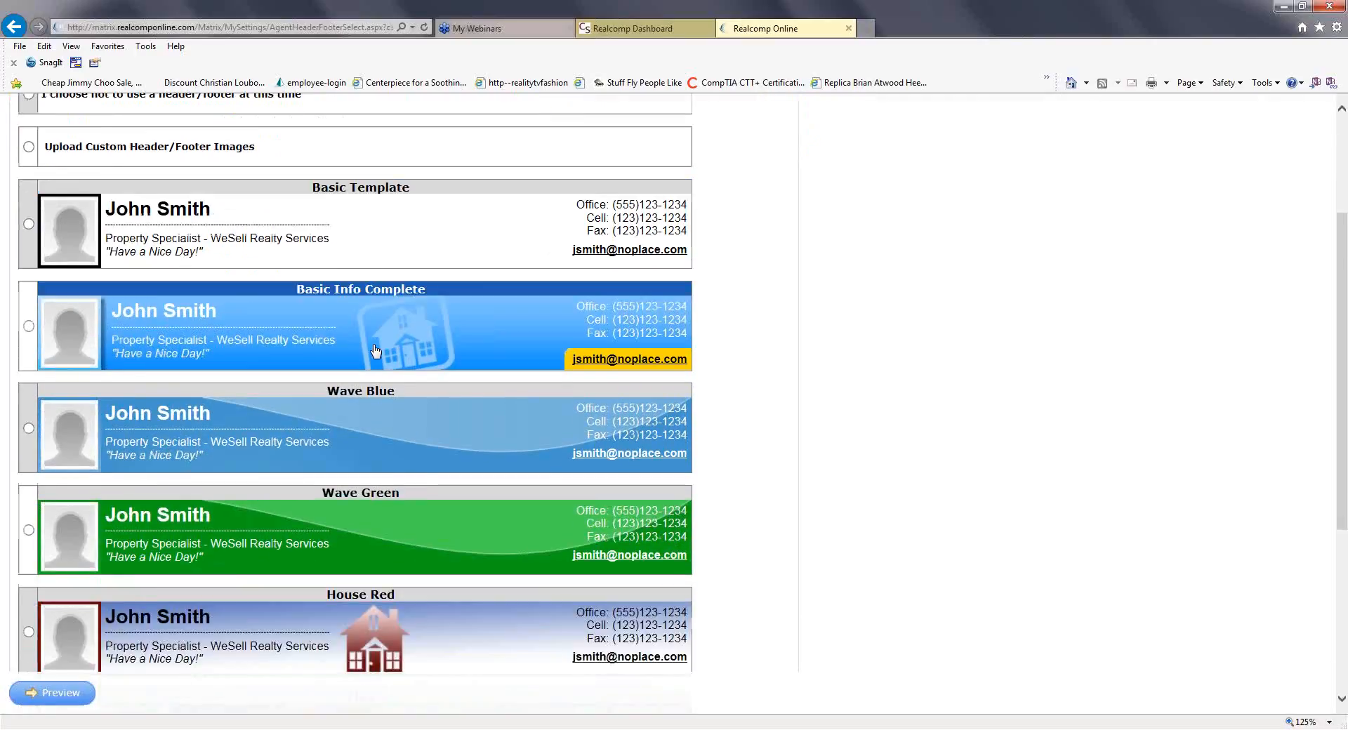
{"action": "scroll", "coordinate": [353, 440], "scroll_direction": "down", "scroll_amount": 1}
{"action": "scroll", "coordinate": [295, 562], "scroll_direction": "up", "scroll_amount": 7}
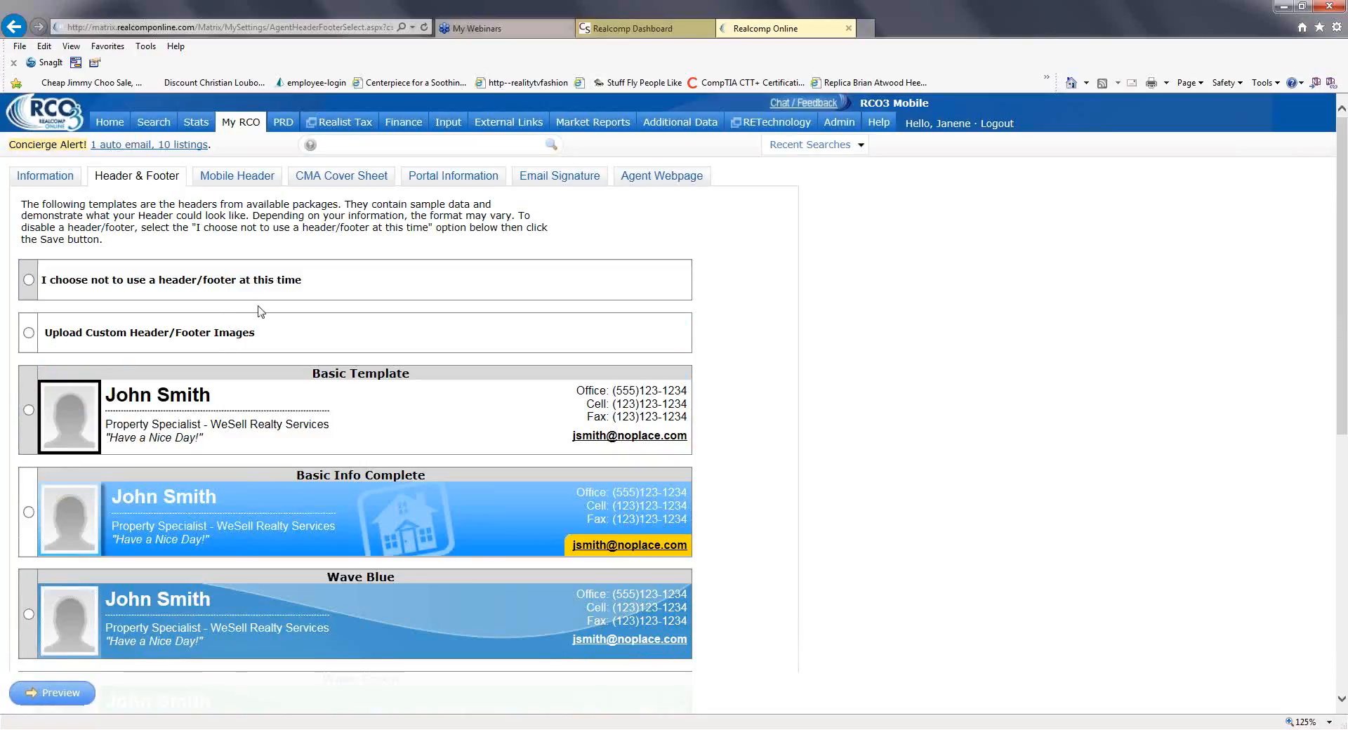
{"action": "scroll", "coordinate": [313, 339], "scroll_direction": "down", "scroll_amount": 1}
{"action": "scroll", "coordinate": [313, 304], "scroll_direction": "down", "scroll_amount": 2}
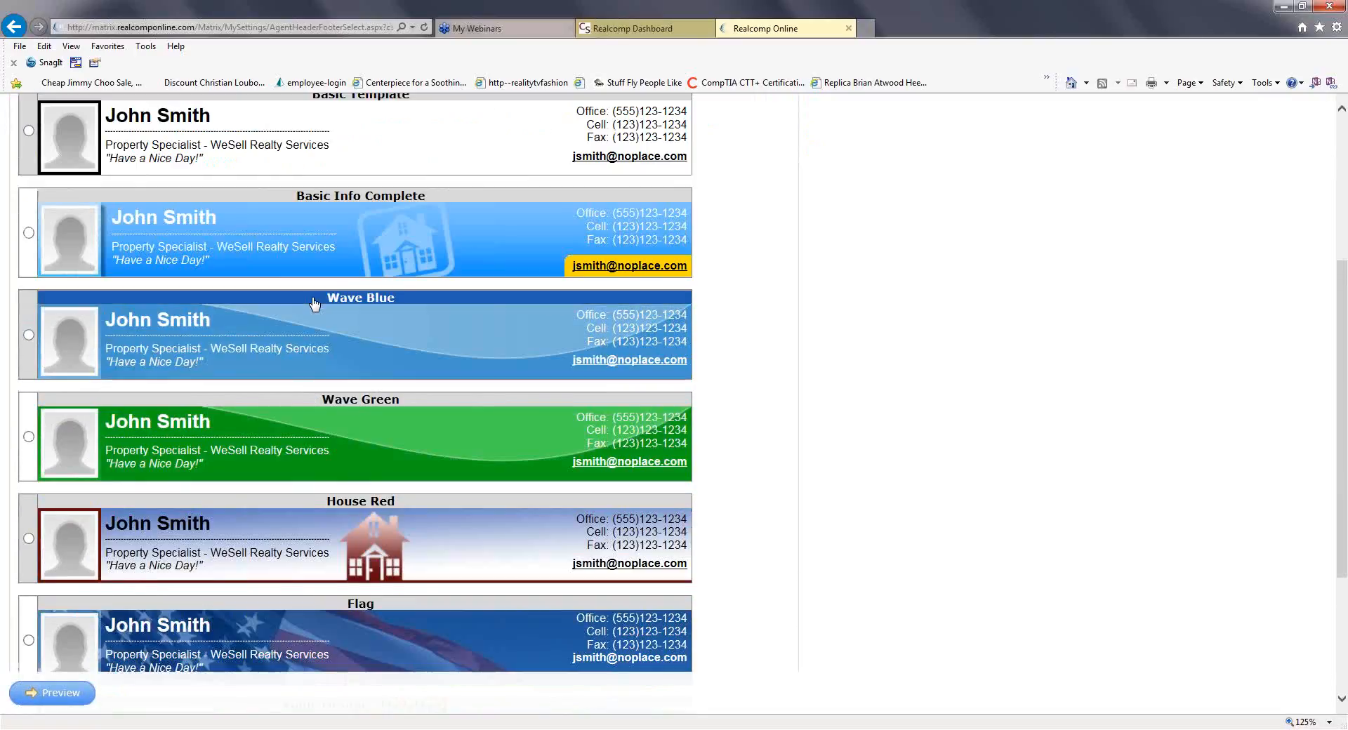
{"action": "scroll", "coordinate": [313, 304], "scroll_direction": "down", "scroll_amount": 3}
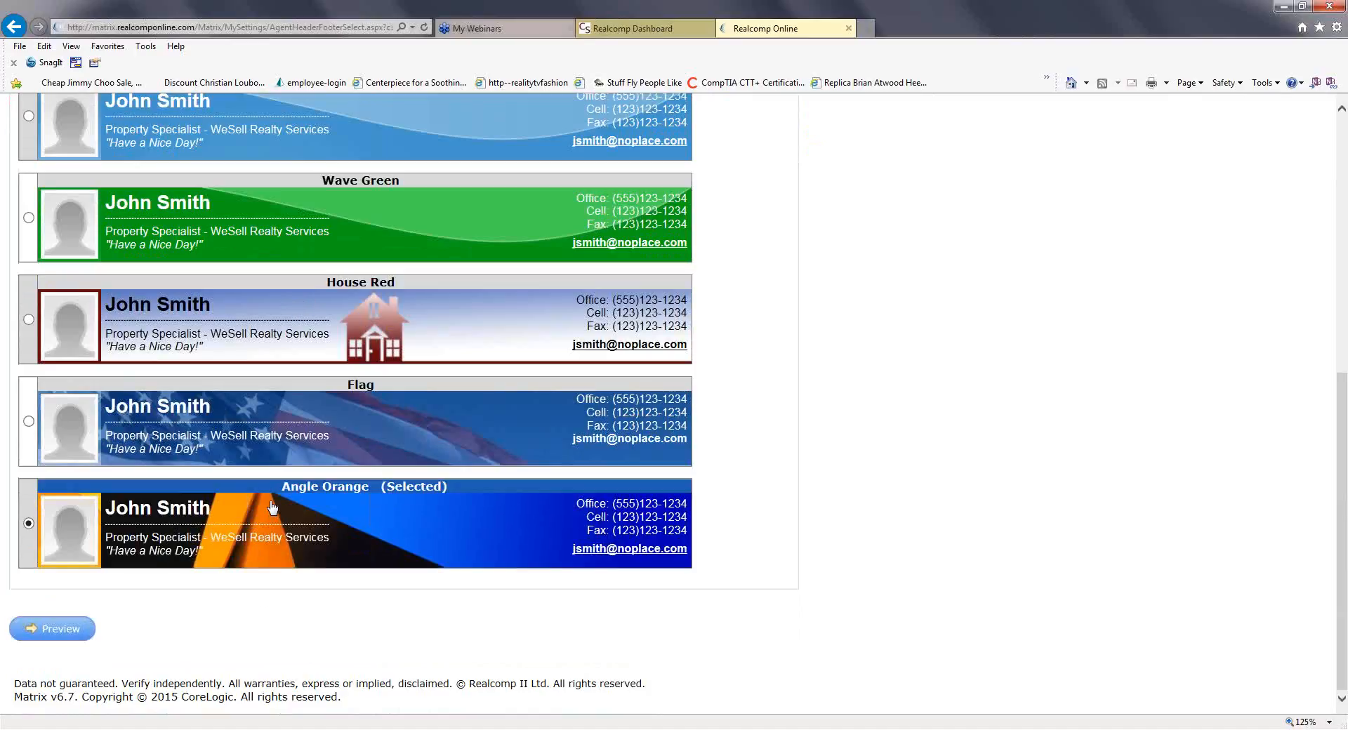
Preview the Angle Orange package and examine its portal and print headers.
{"action": "left_click", "coordinate": [71, 630]}
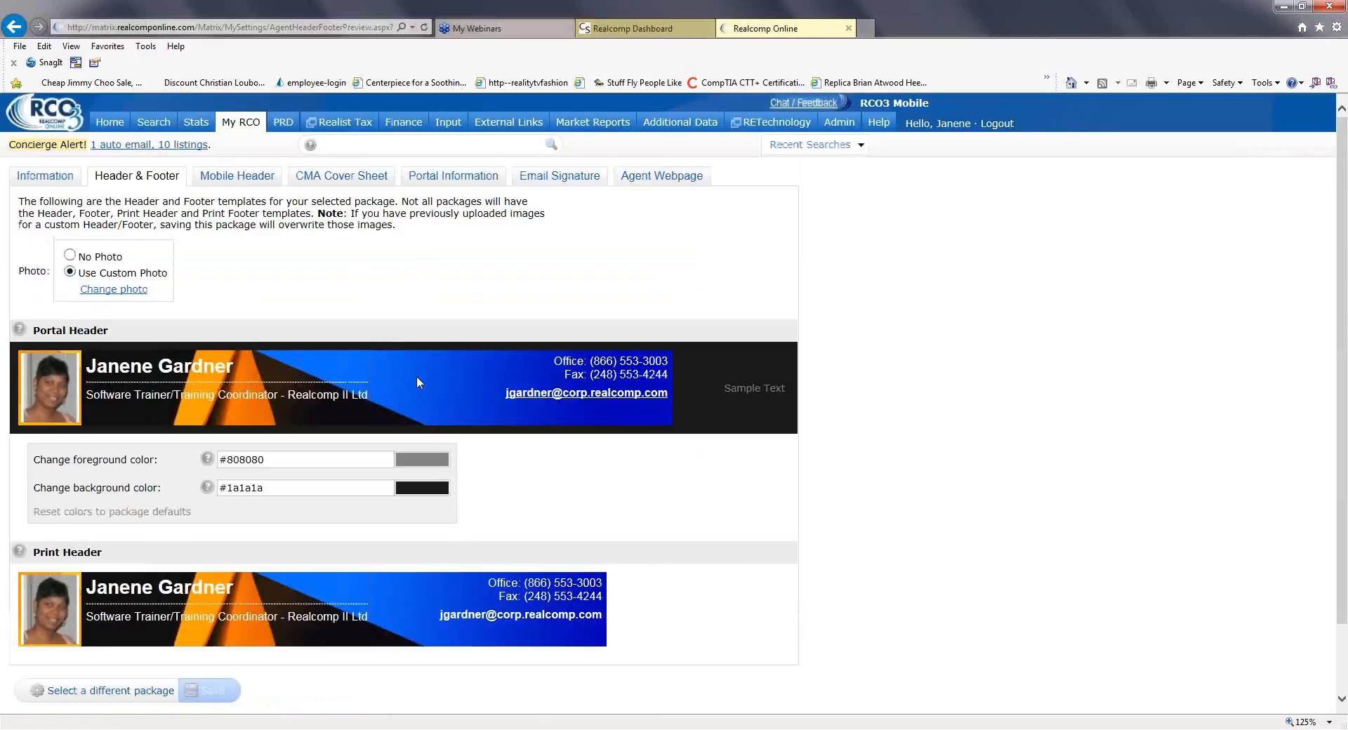
{"action": "scroll", "coordinate": [394, 582], "scroll_direction": "down", "scroll_amount": 2}
{"action": "scroll", "coordinate": [370, 611], "scroll_direction": "up", "scroll_amount": 2}
{"action": "scroll", "coordinate": [369, 397], "scroll_direction": "down", "scroll_amount": 2}
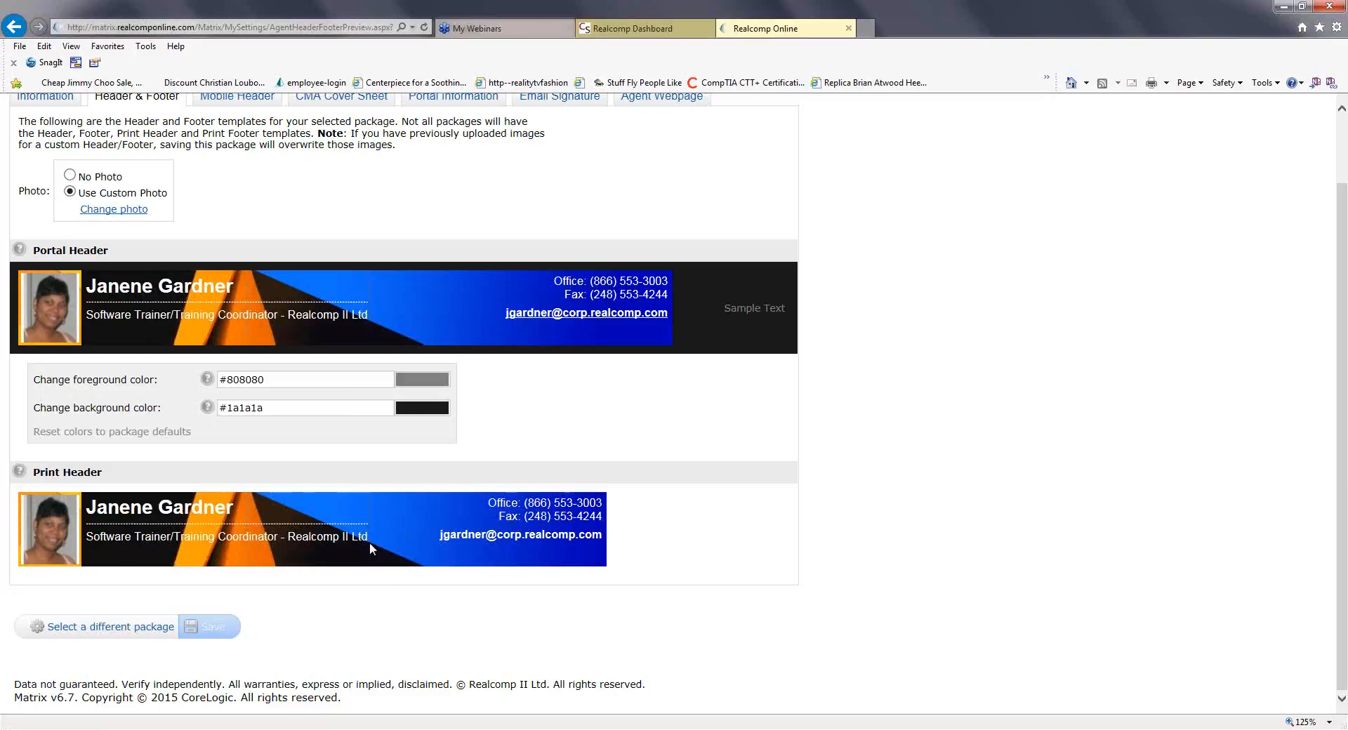
Keep the custom photo for the header, extend its crop area slightly at the top edge and save the photo.
{"action": "scroll", "coordinate": [369, 542], "scroll_direction": "up", "scroll_amount": 2}
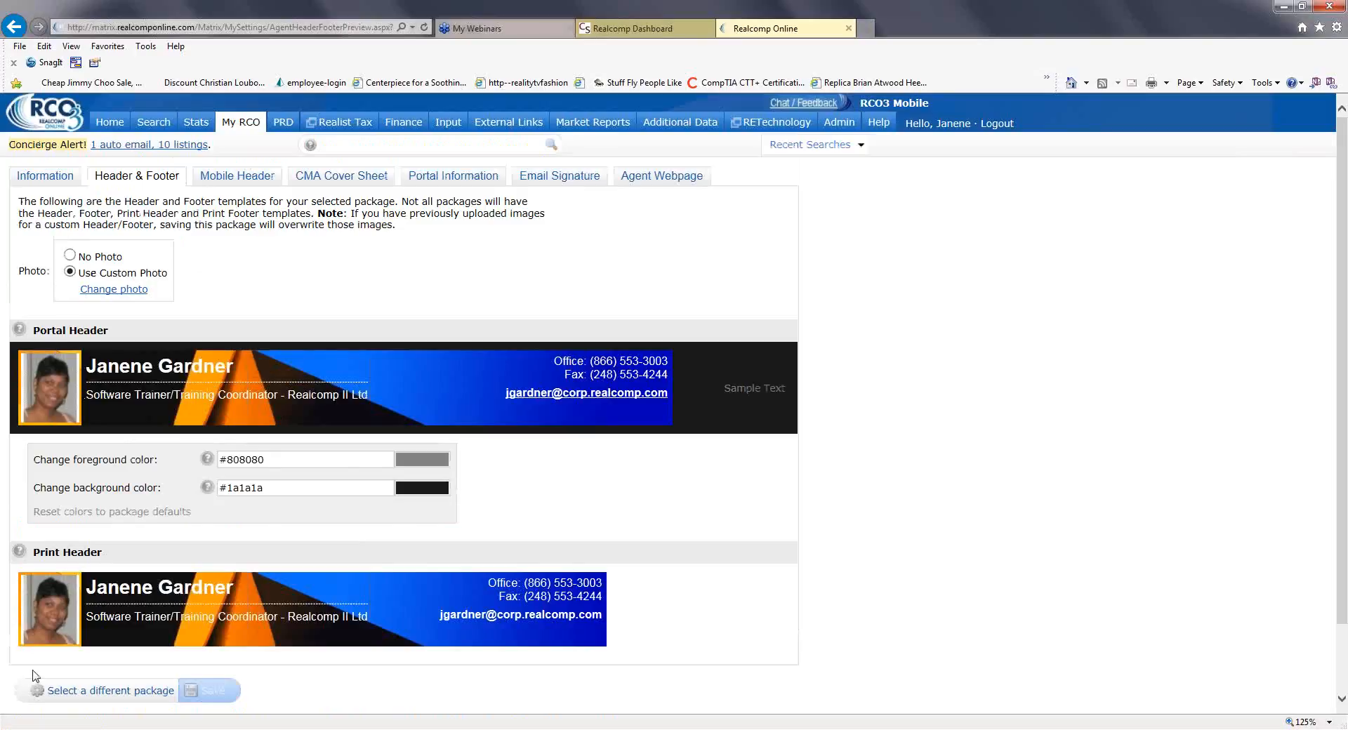
{"action": "left_click", "coordinate": [70, 255]}
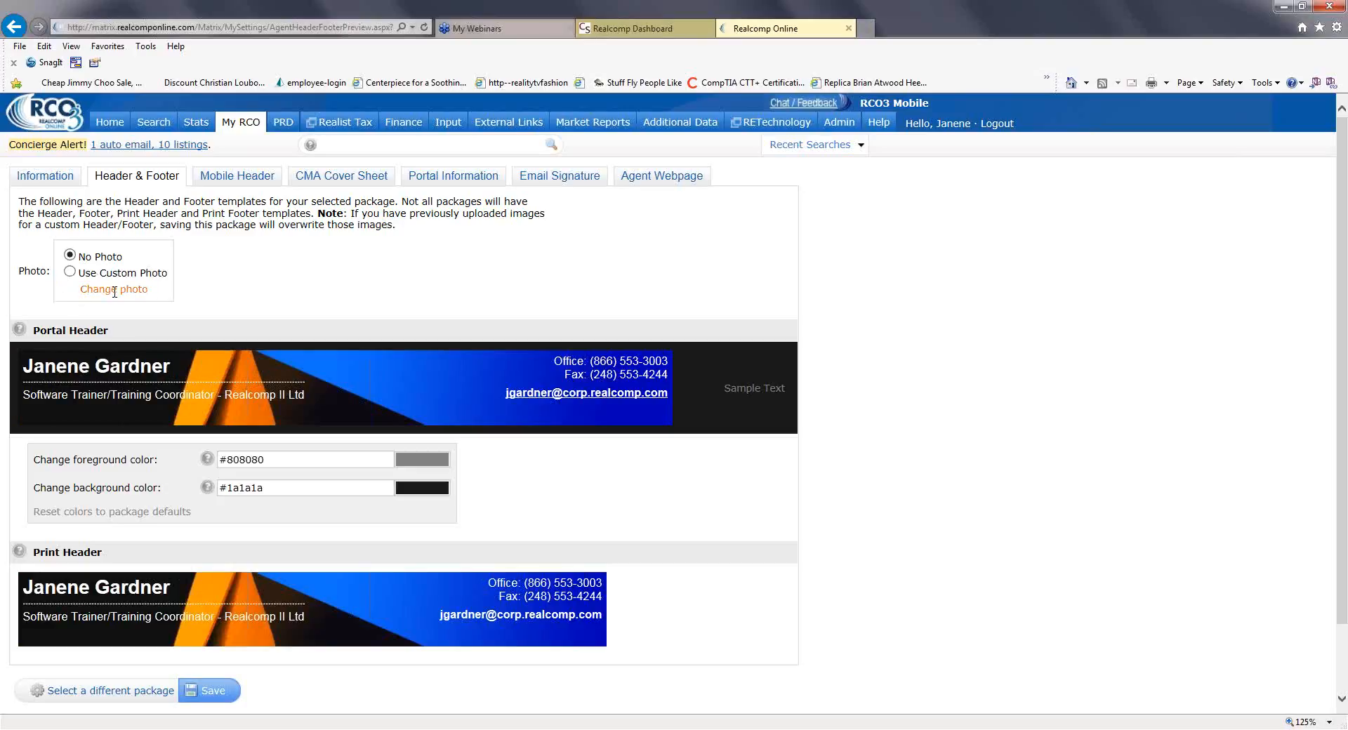
{"action": "left_click", "coordinate": [69, 272]}
{"action": "left_click", "coordinate": [118, 292]}
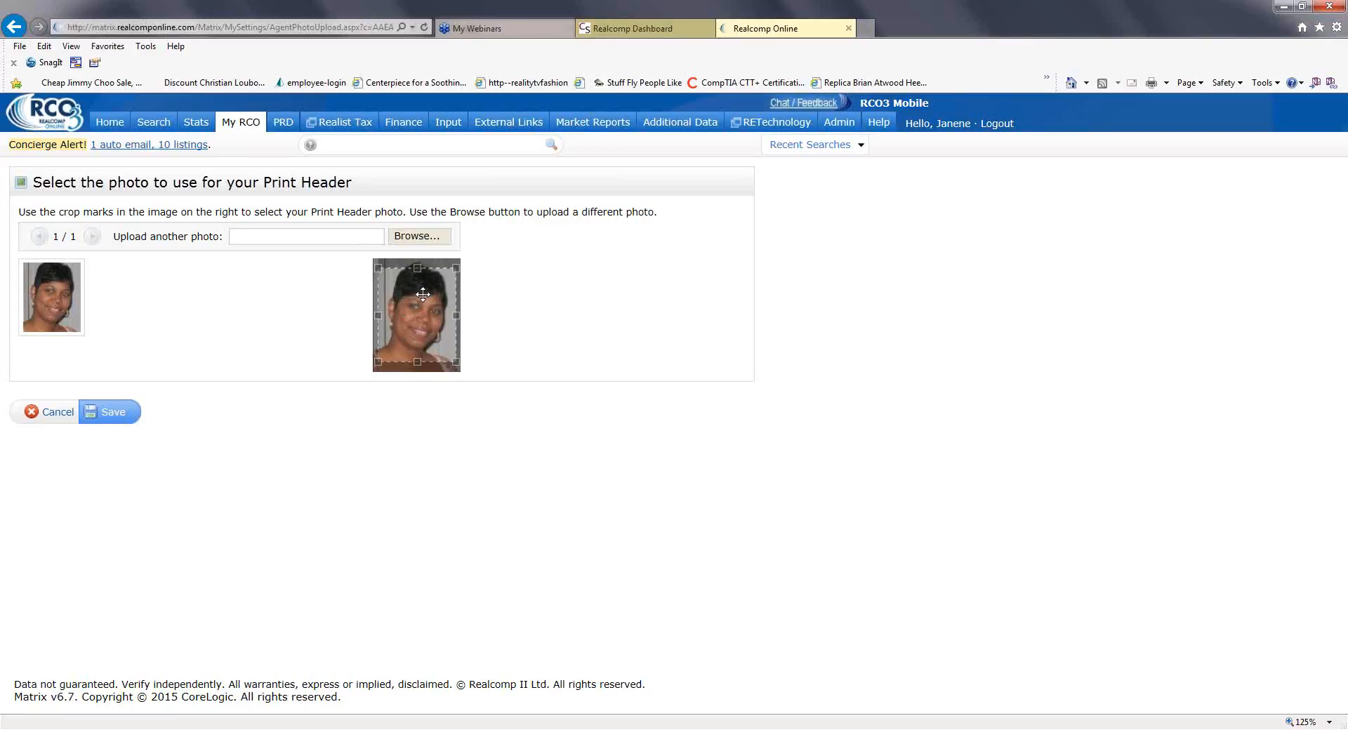
{"action": "left_click_drag", "start_coordinate": [417, 268], "coordinate": [419, 264]}
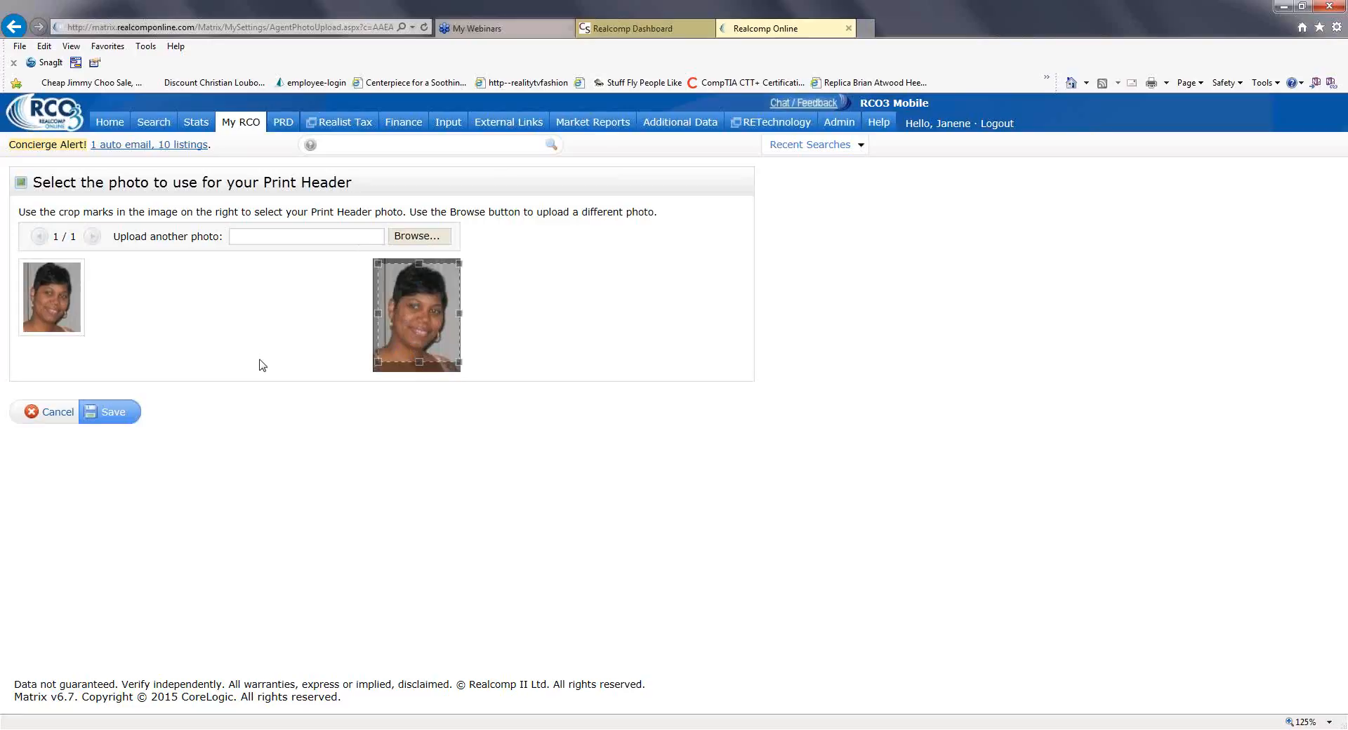
{"action": "left_click", "coordinate": [113, 414]}
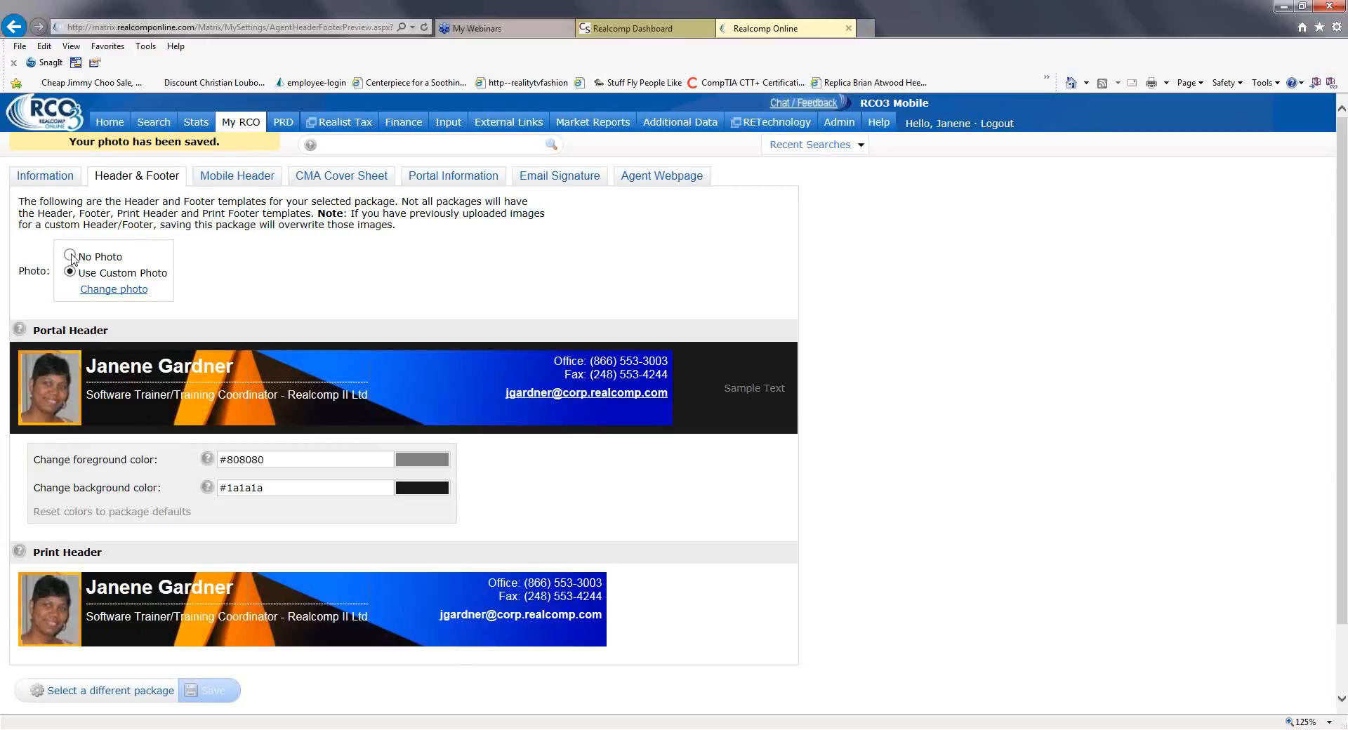
Preview the headers with No Photo, restore Use Custom Photo and save the Angle Orange header package.
{"action": "mouse_move", "coordinate": [239, 127]}
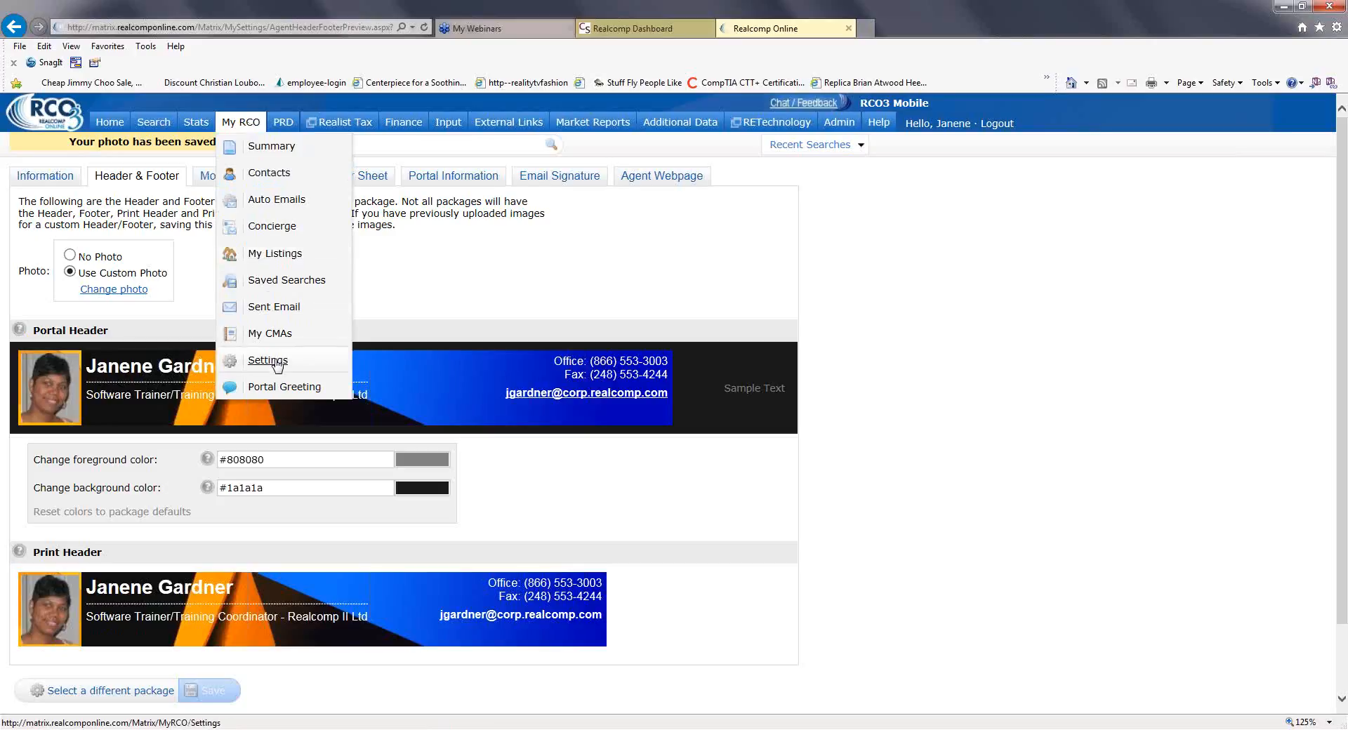
{"action": "left_click", "coordinate": [70, 255]}
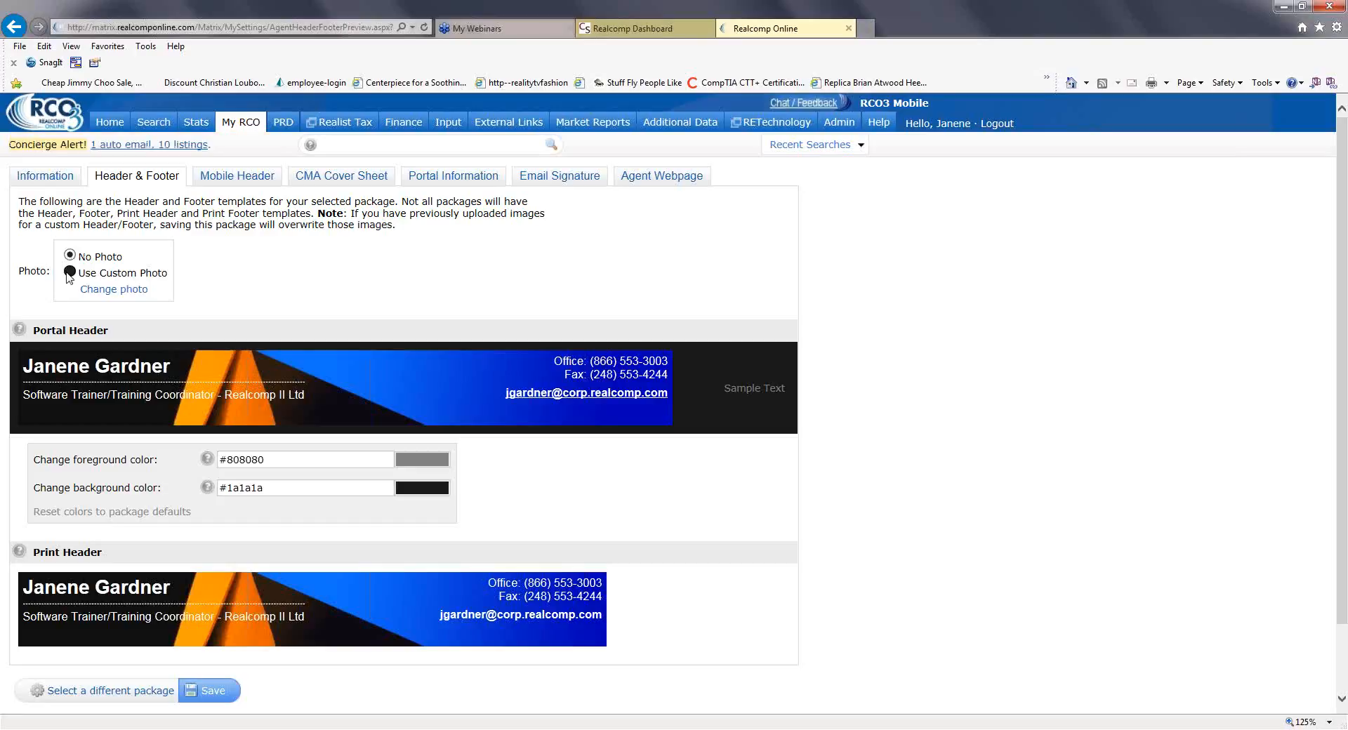
{"action": "left_click", "coordinate": [70, 272]}
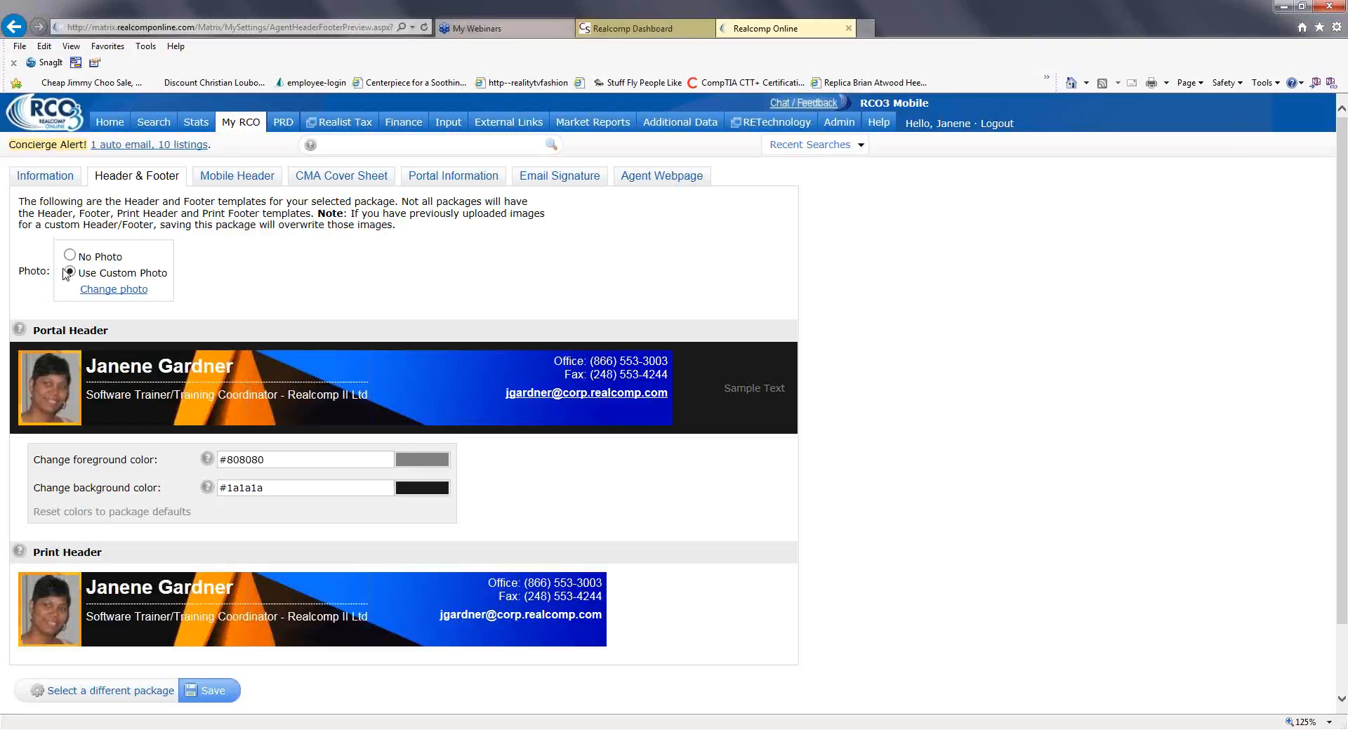
{"action": "scroll", "coordinate": [265, 292], "scroll_direction": "down", "scroll_amount": 1}
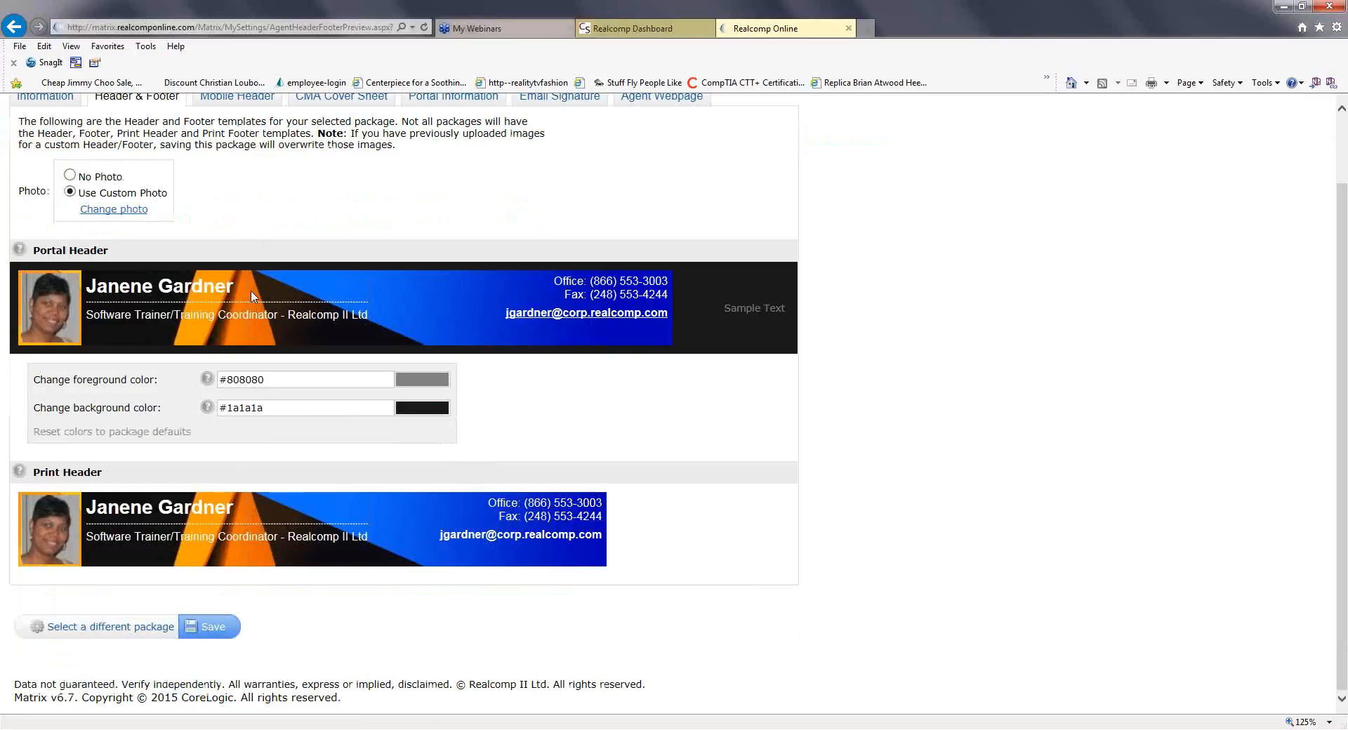
{"action": "left_click", "coordinate": [208, 634]}
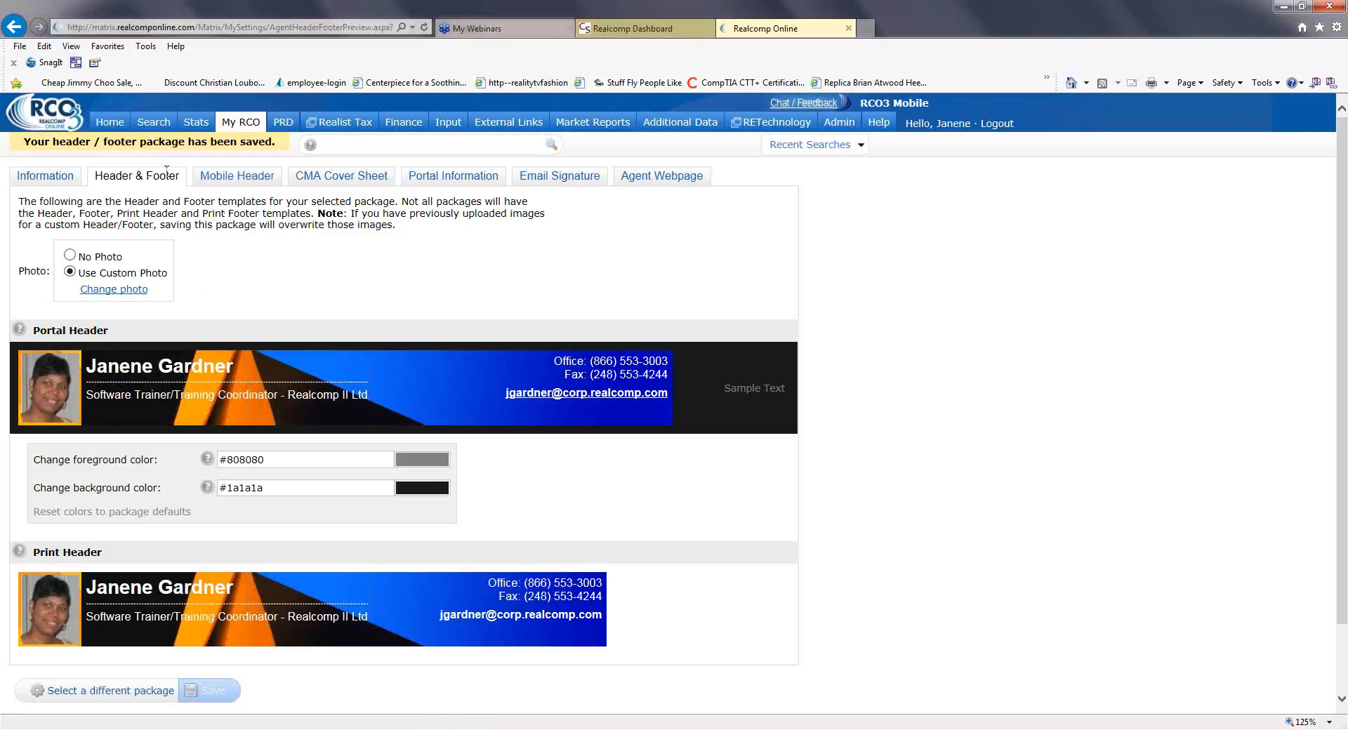
Open the Mobile Header settings and examine the choices for the name, title, email and phone lines.
{"action": "left_click", "coordinate": [233, 182]}
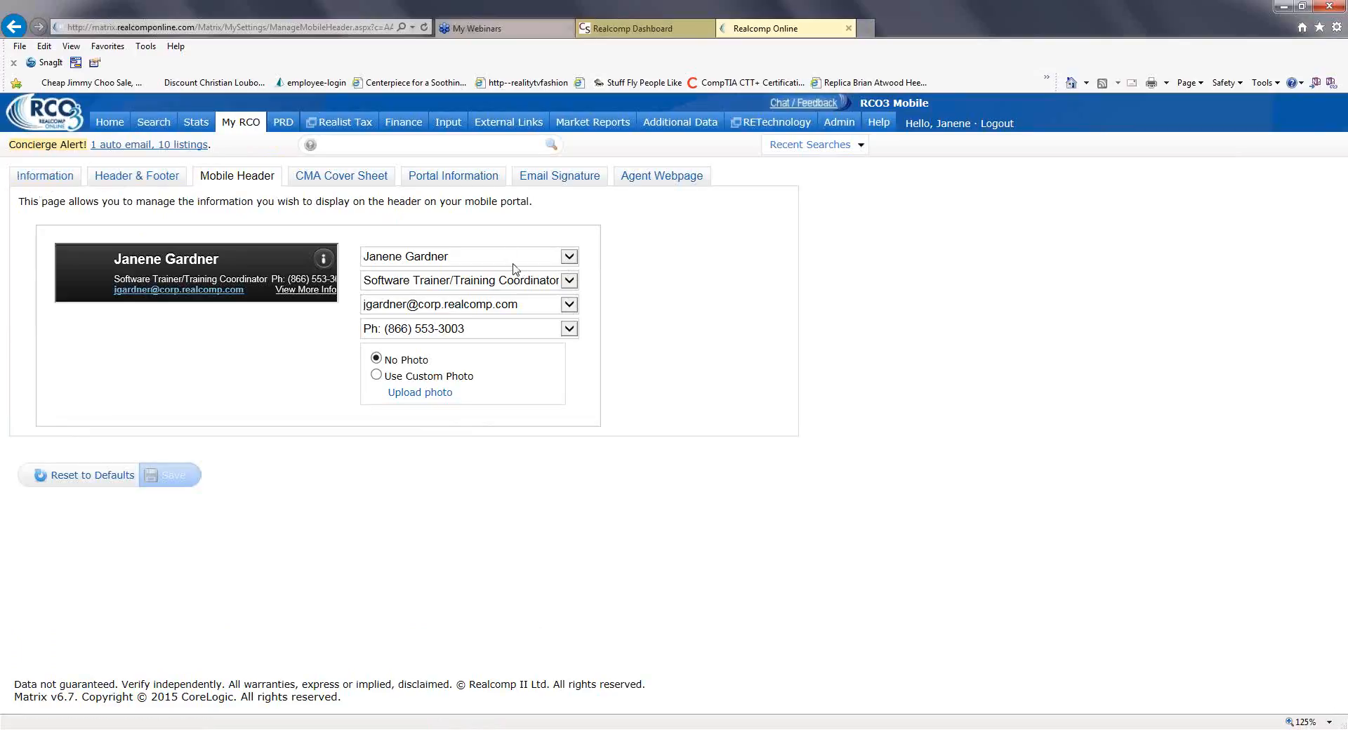
{"action": "left_click", "coordinate": [569, 258]}
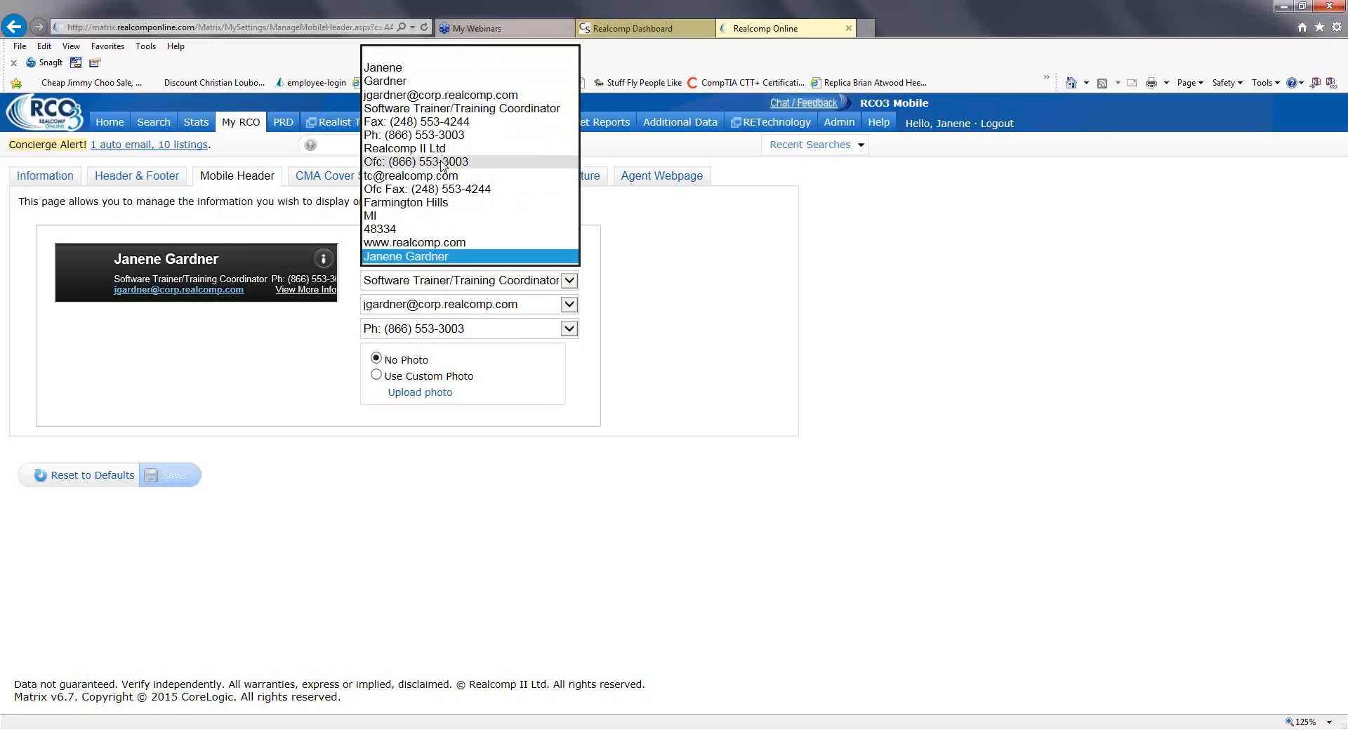
{"action": "left_click", "coordinate": [588, 311]}
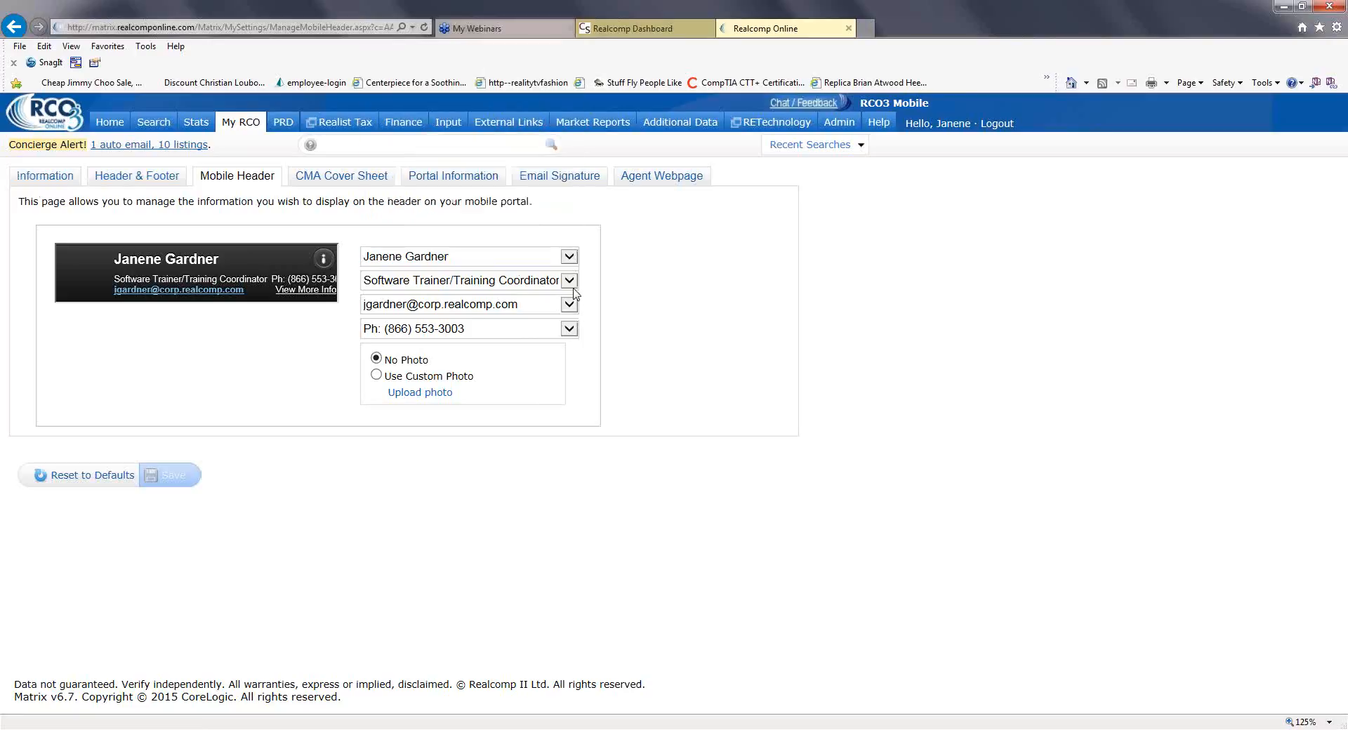
{"action": "left_click", "coordinate": [572, 284]}
{"action": "left_click", "coordinate": [590, 316]}
{"action": "left_click", "coordinate": [569, 308]}
{"action": "left_click", "coordinate": [590, 350]}
{"action": "left_click", "coordinate": [569, 330]}
{"action": "left_click", "coordinate": [596, 339]}
{"action": "left_click", "coordinate": [569, 258]}
{"action": "left_click", "coordinate": [569, 257]}
{"action": "left_click", "coordinate": [569, 281]}
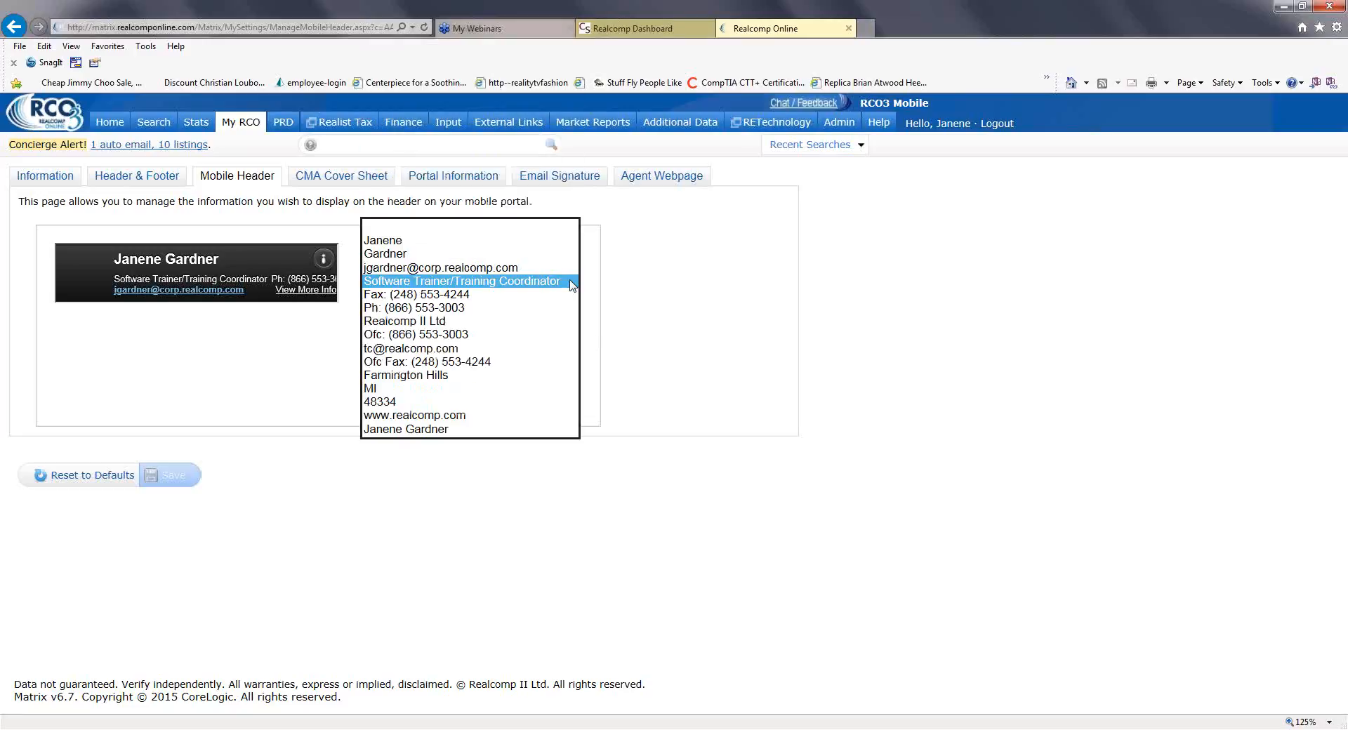
{"action": "left_click", "coordinate": [570, 282]}
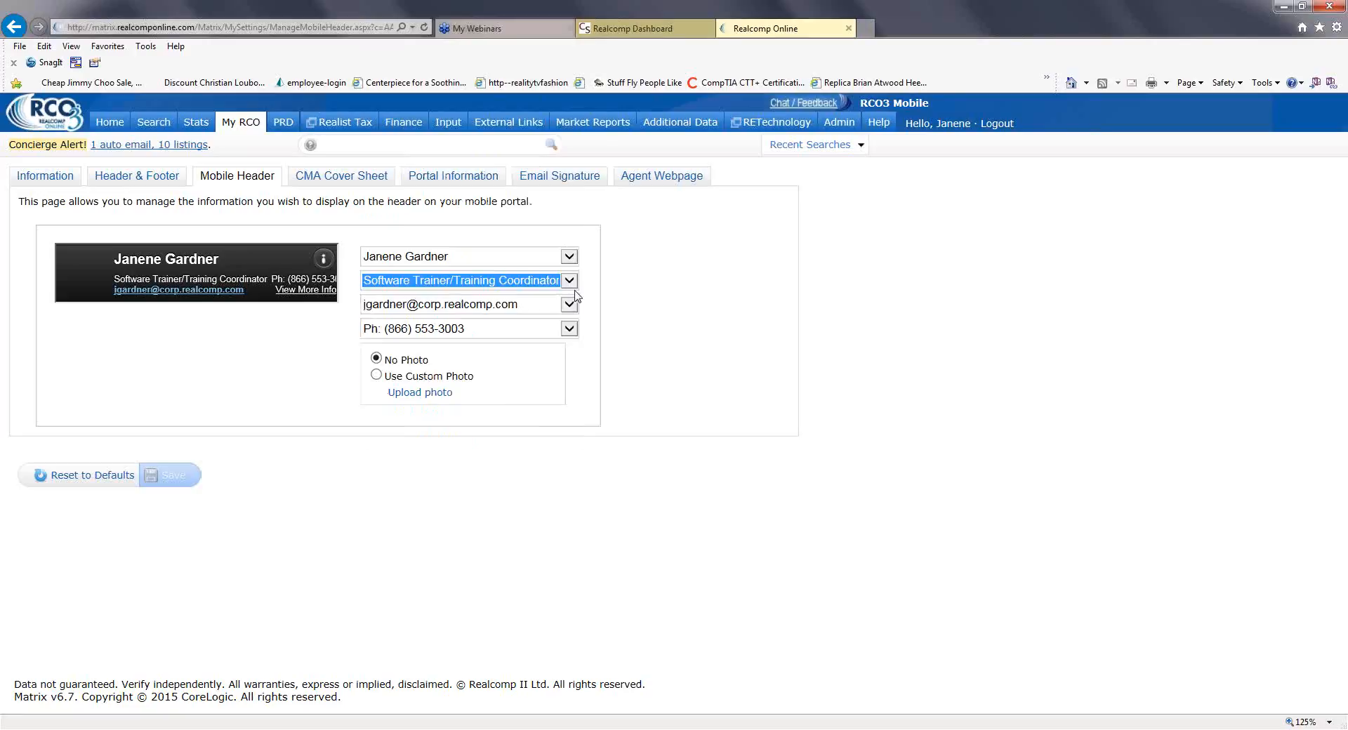
{"action": "left_click", "coordinate": [573, 307]}
{"action": "left_click", "coordinate": [573, 309]}
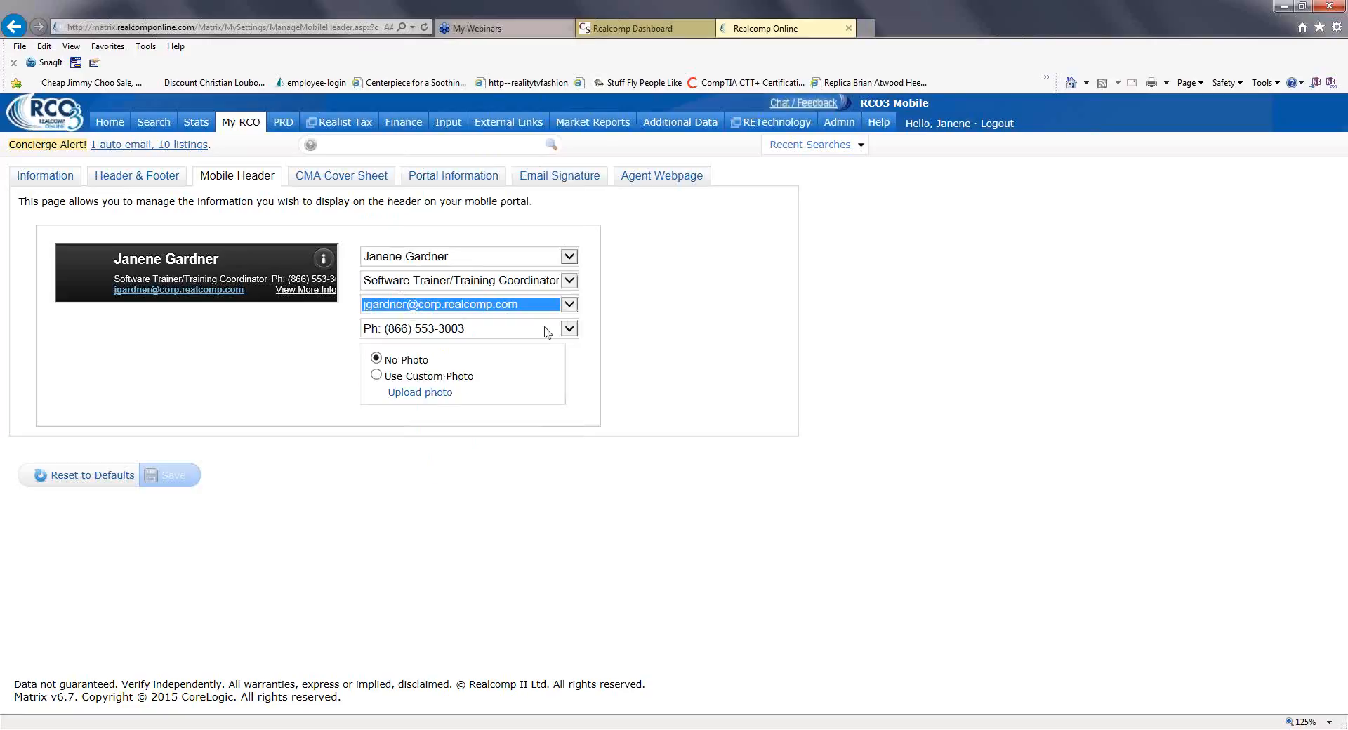
{"action": "left_click", "coordinate": [572, 330]}
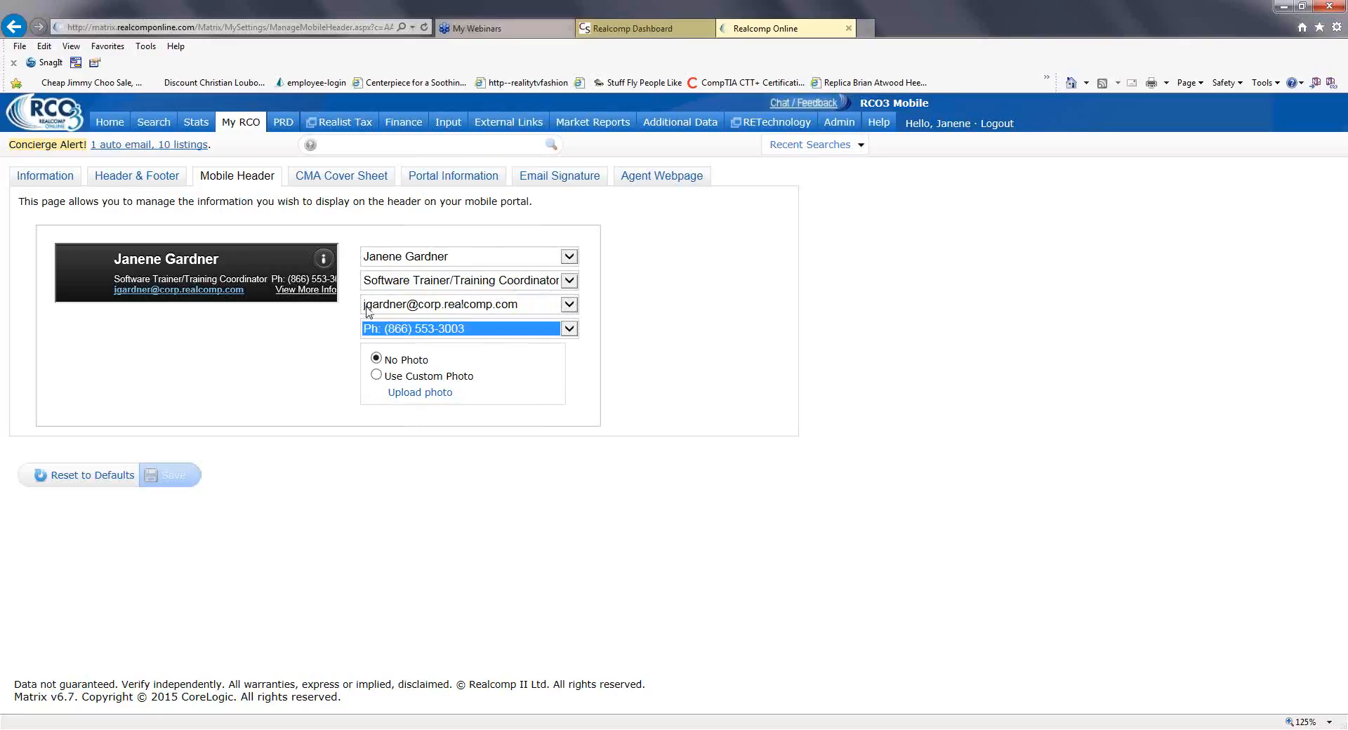
Try the custom photo for the mobile header, set it back to No Photo and save the mobile header.
{"action": "left_click", "coordinate": [377, 375]}
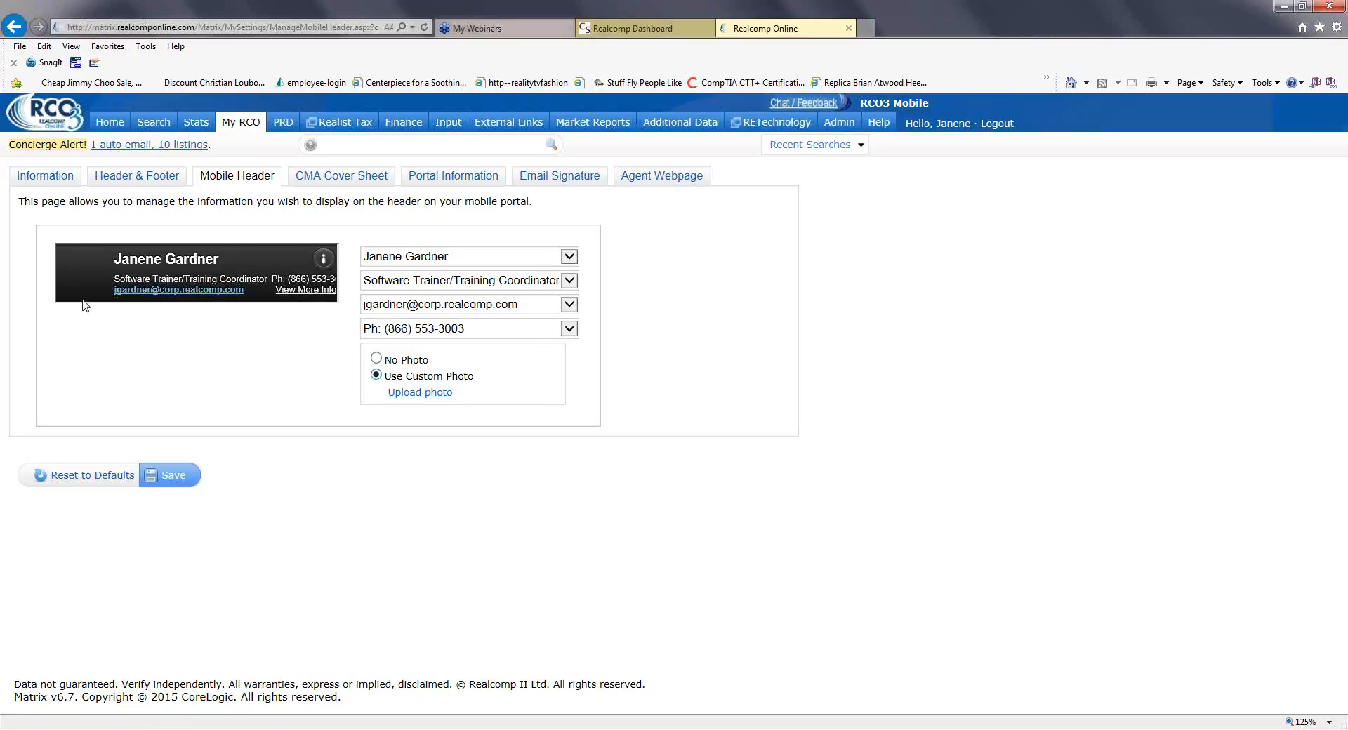
{"action": "left_click", "coordinate": [377, 359]}
{"action": "left_click", "coordinate": [174, 476]}
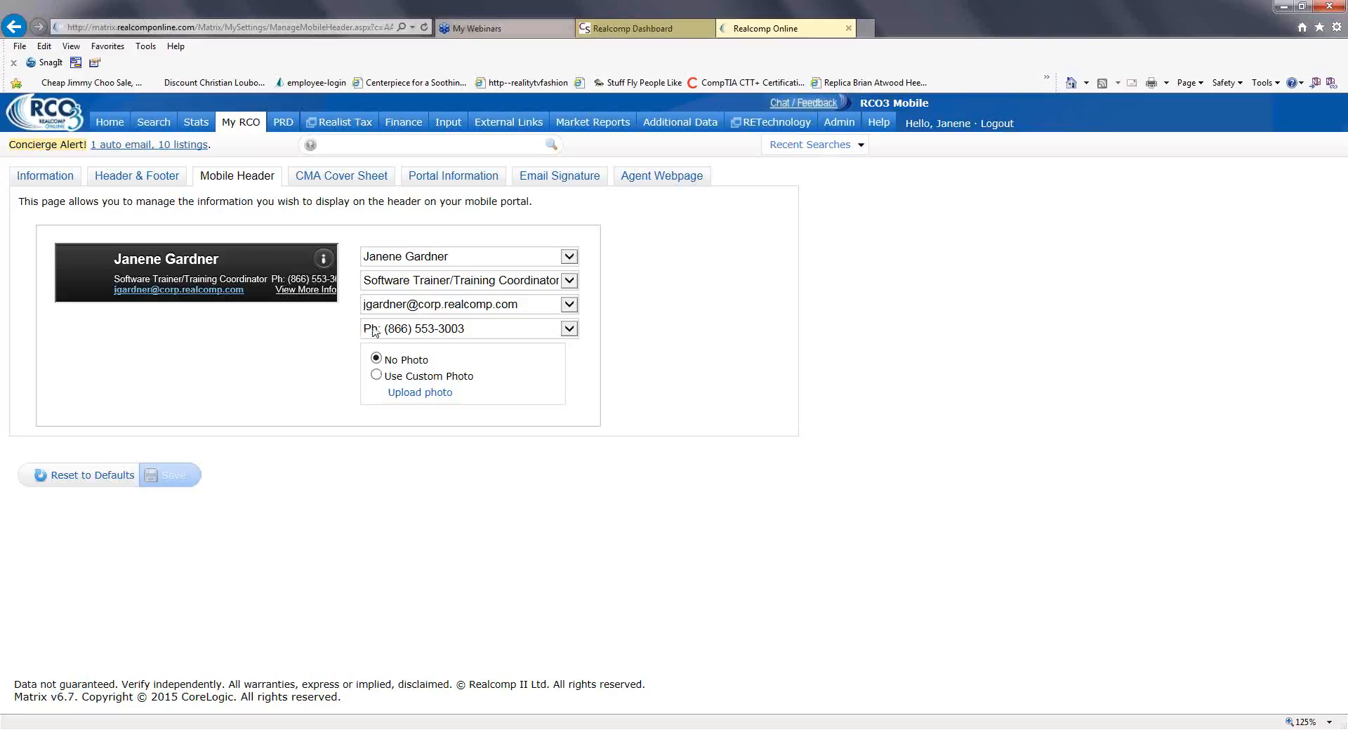
Open the CMA Cover Sheet settings, check the contact fields and override options, and try to save them.
{"action": "left_click", "coordinate": [344, 177]}
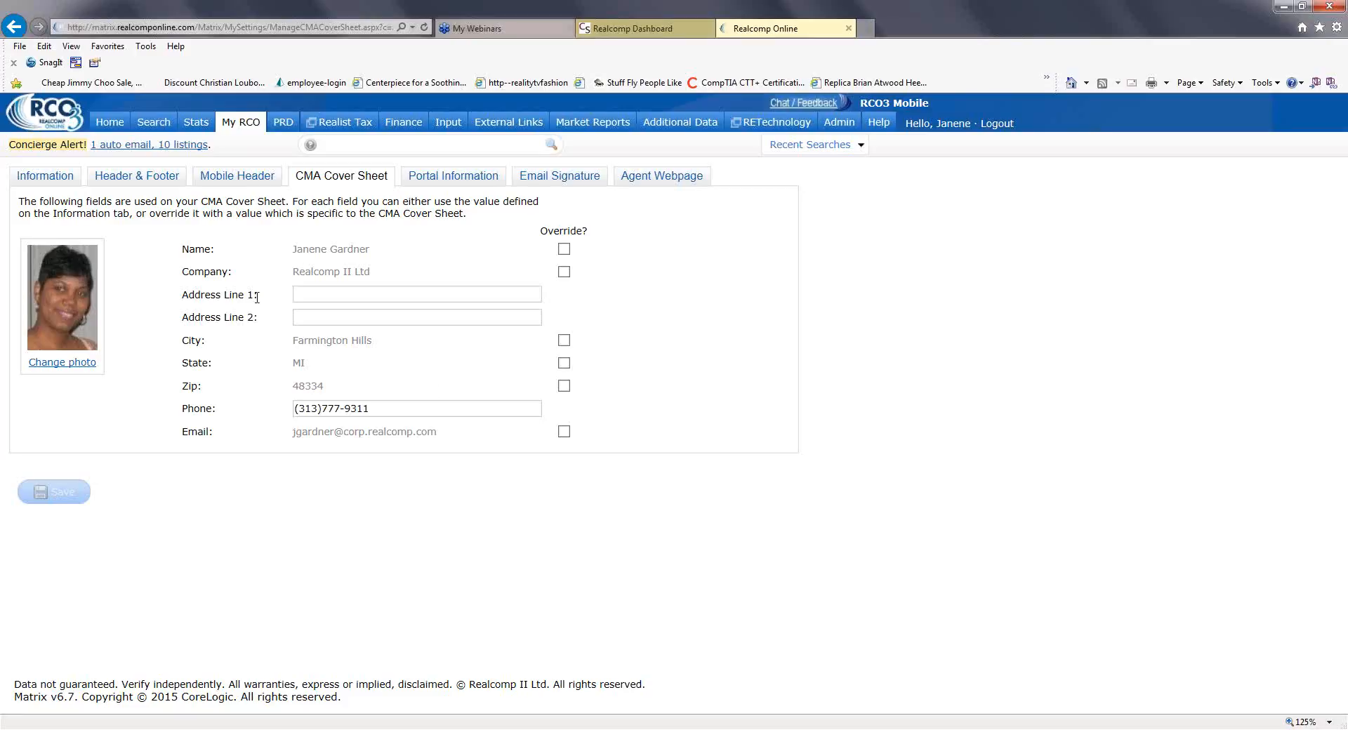
{"action": "left_click", "coordinate": [61, 495]}
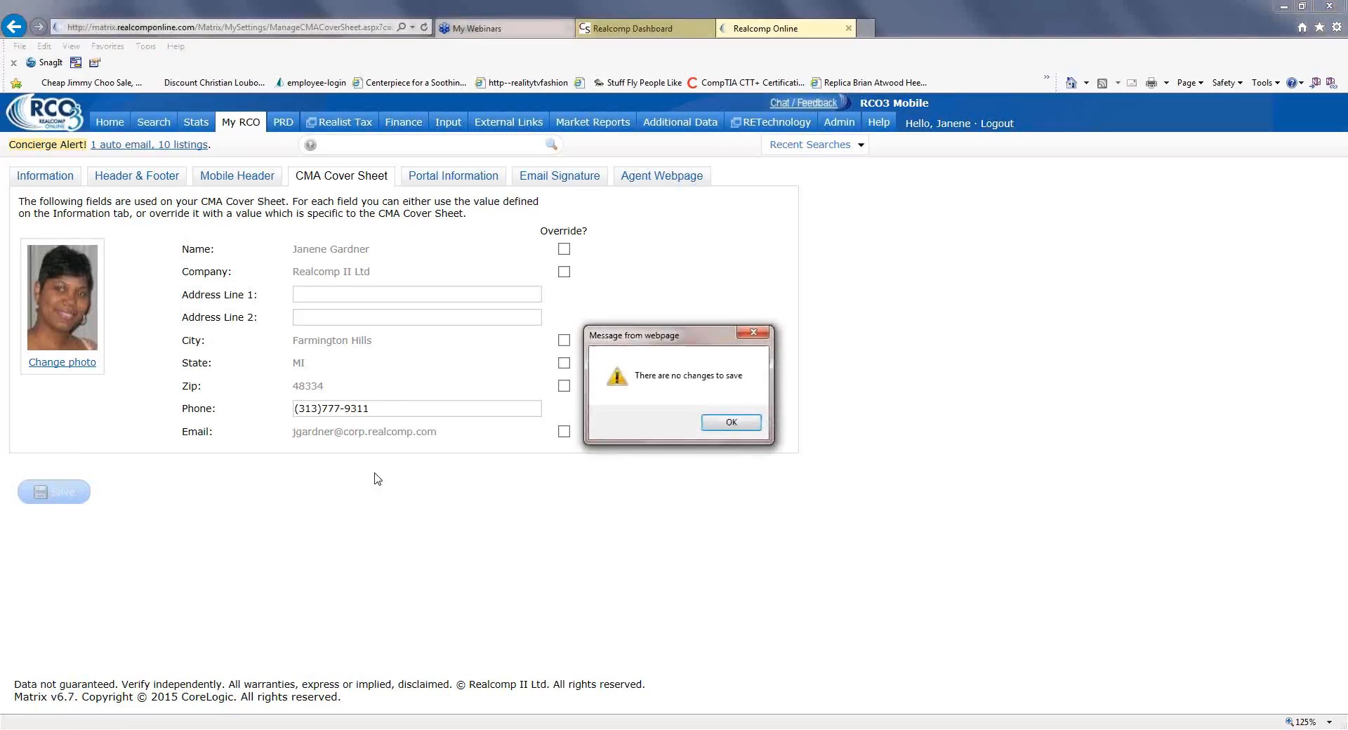
{"action": "left_click", "coordinate": [735, 422]}
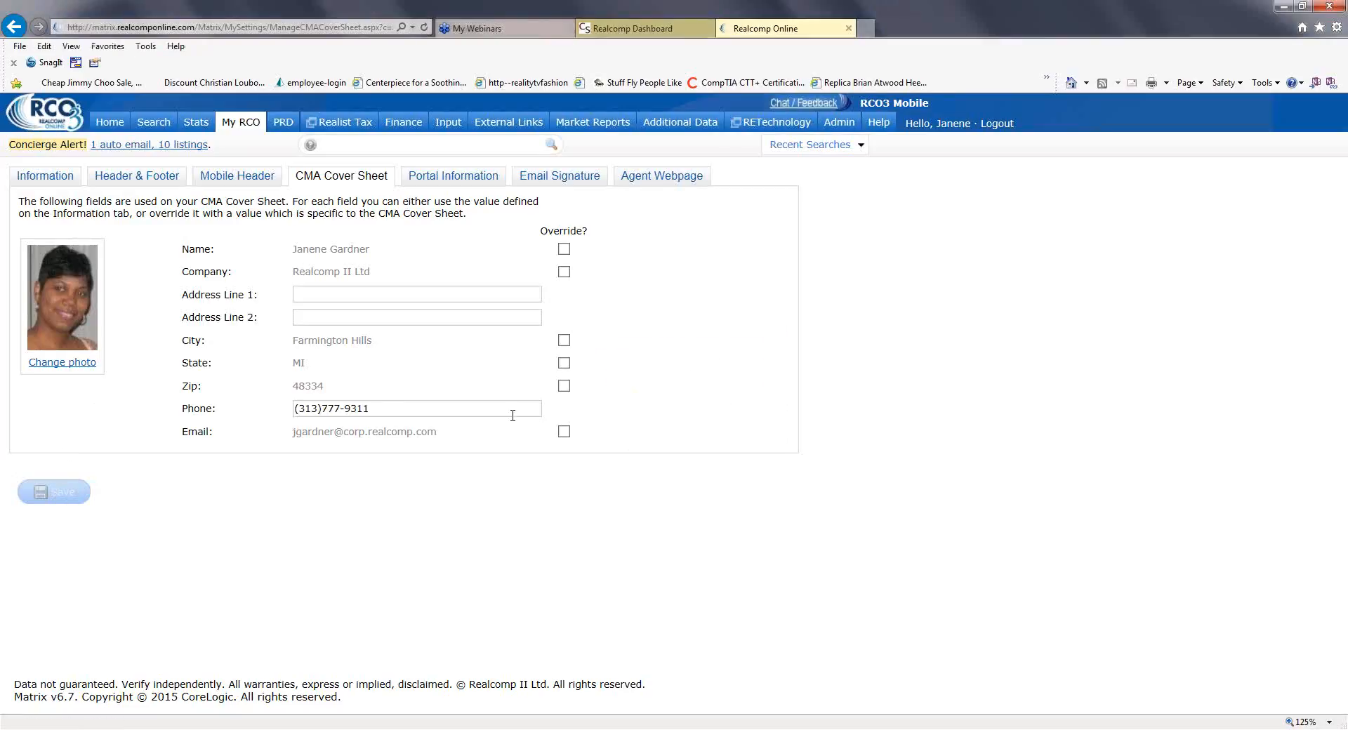
Open the Portal Information settings and examine the choices for the name, phone and email lines.
{"action": "left_click", "coordinate": [453, 178]}
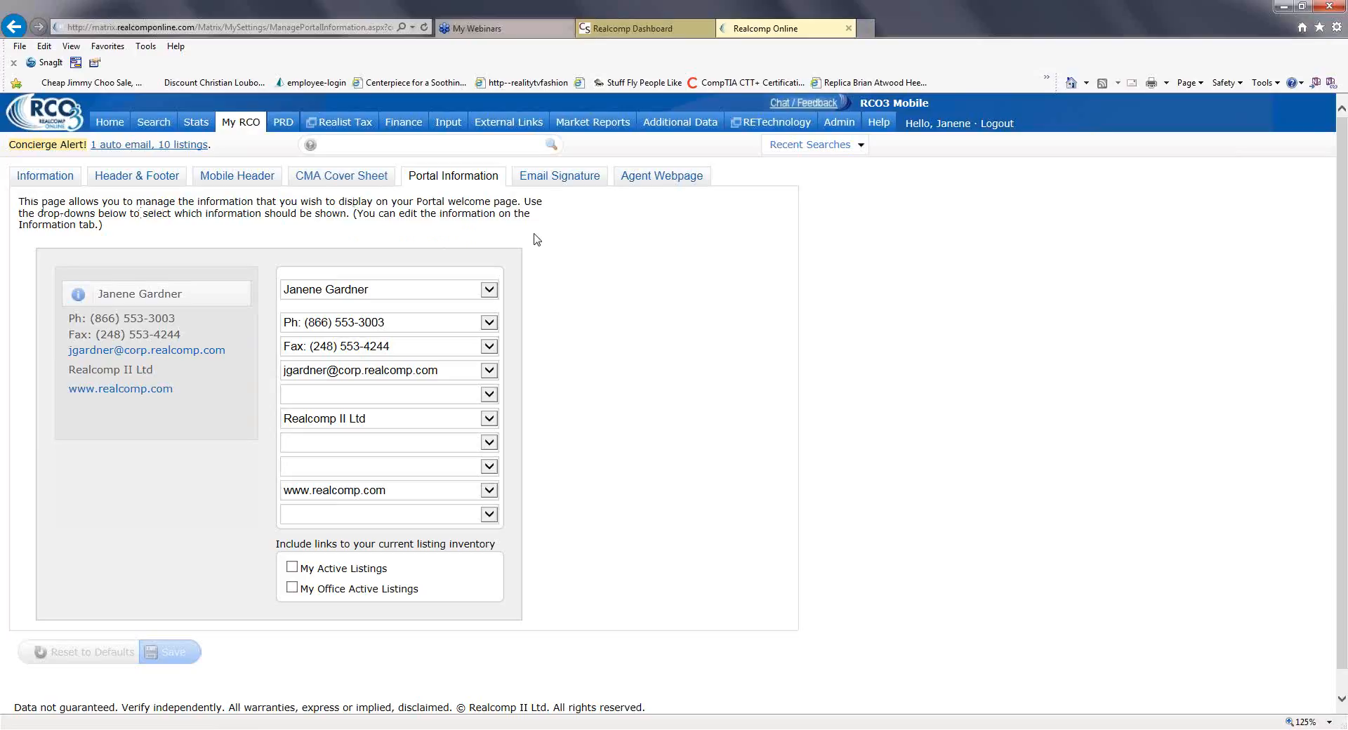
{"action": "left_click", "coordinate": [489, 291]}
{"action": "left_click", "coordinate": [489, 291]}
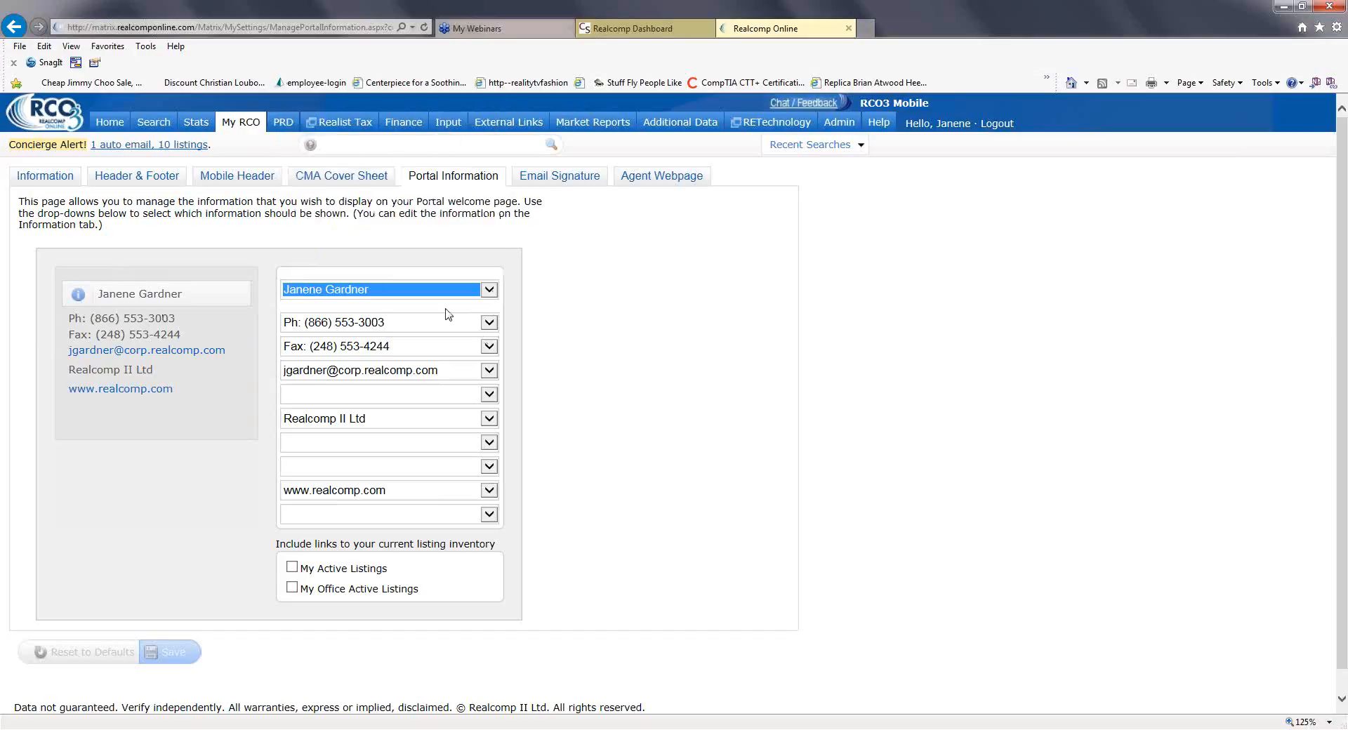
{"action": "left_click", "coordinate": [490, 324]}
{"action": "left_click", "coordinate": [489, 325]}
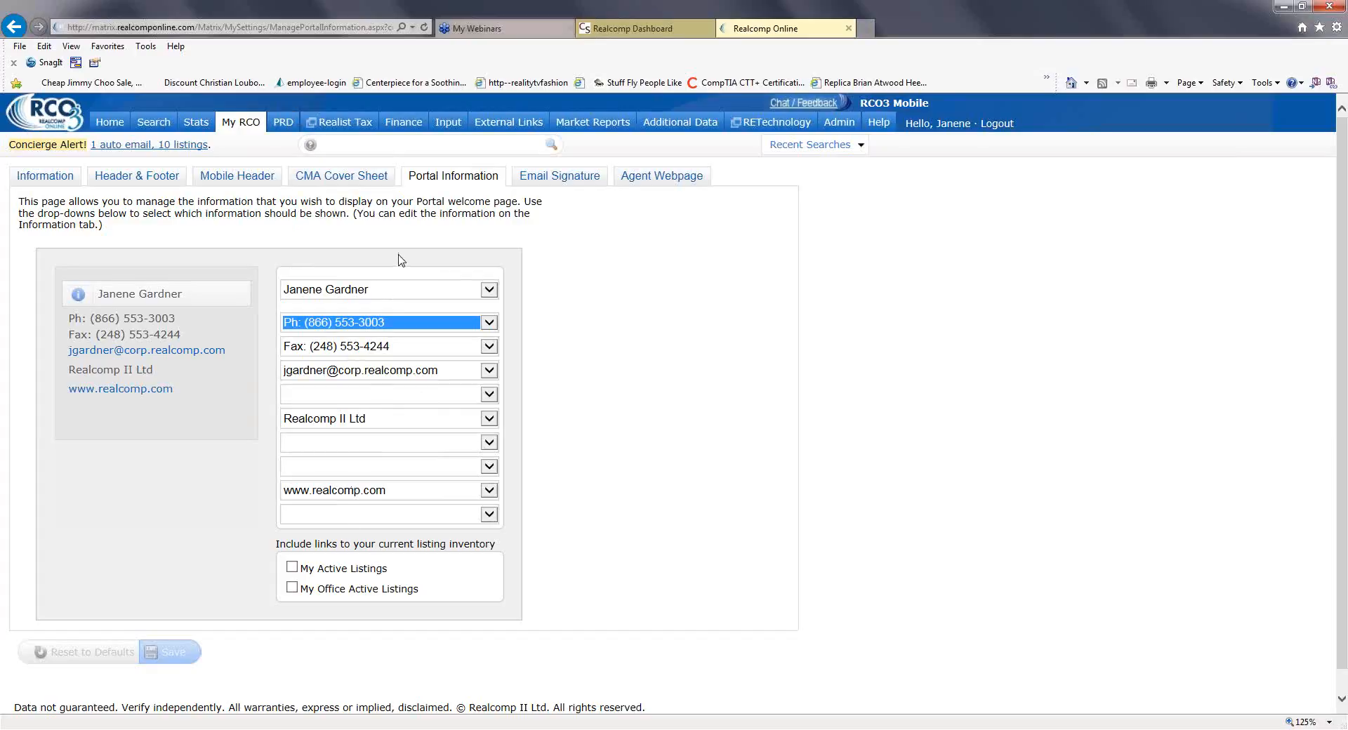
{"action": "left_click", "coordinate": [490, 371]}
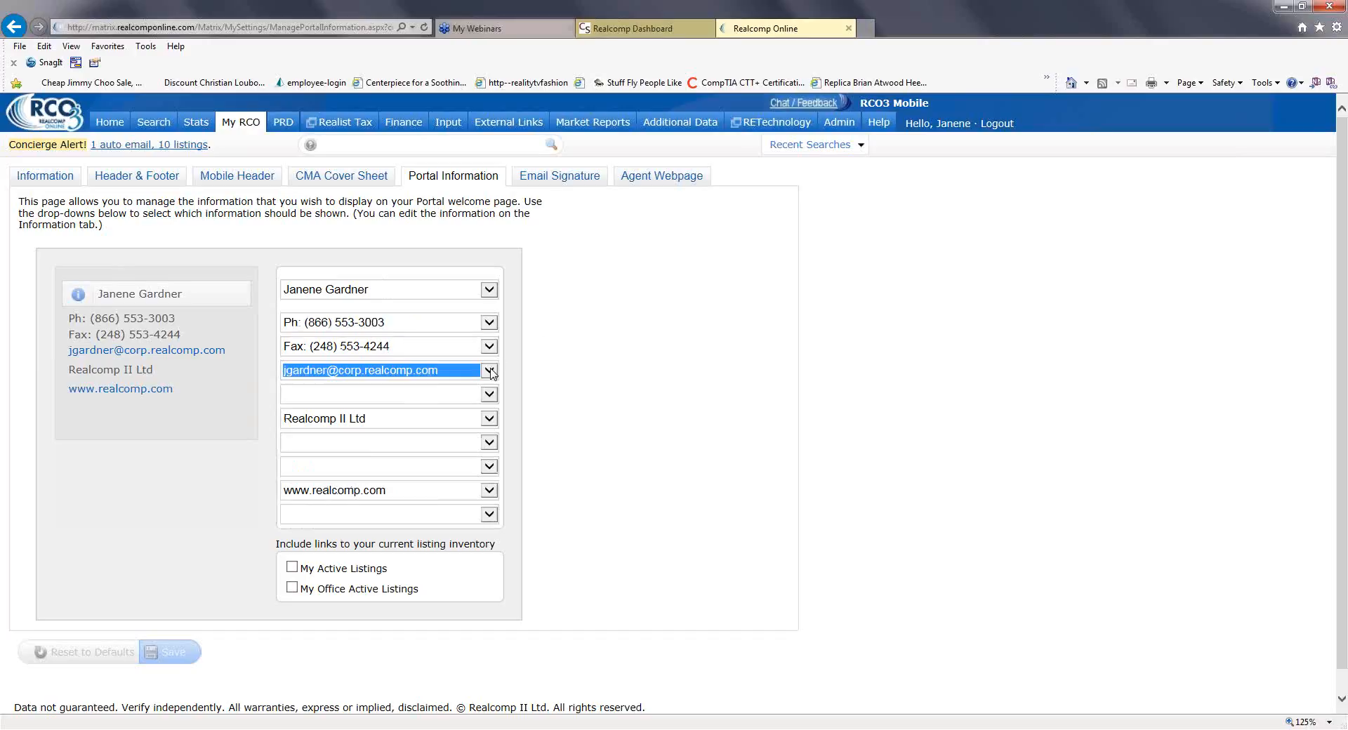
{"action": "left_click", "coordinate": [490, 371]}
{"action": "left_click", "coordinate": [545, 369]}
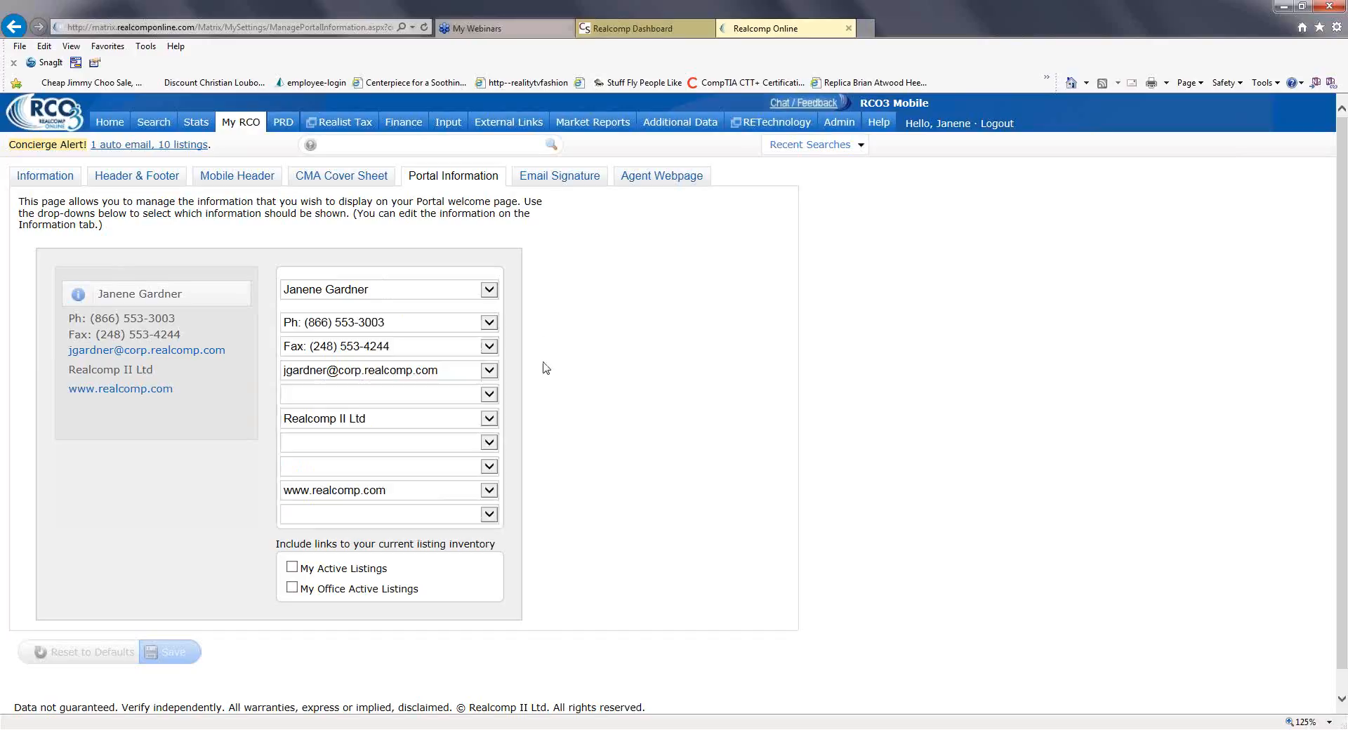
Set the portal's email line to Software Trainer/Training Coordinator, put the agent's email in the line below Realcomp II Ltd and save.
{"action": "left_click", "coordinate": [490, 371]}
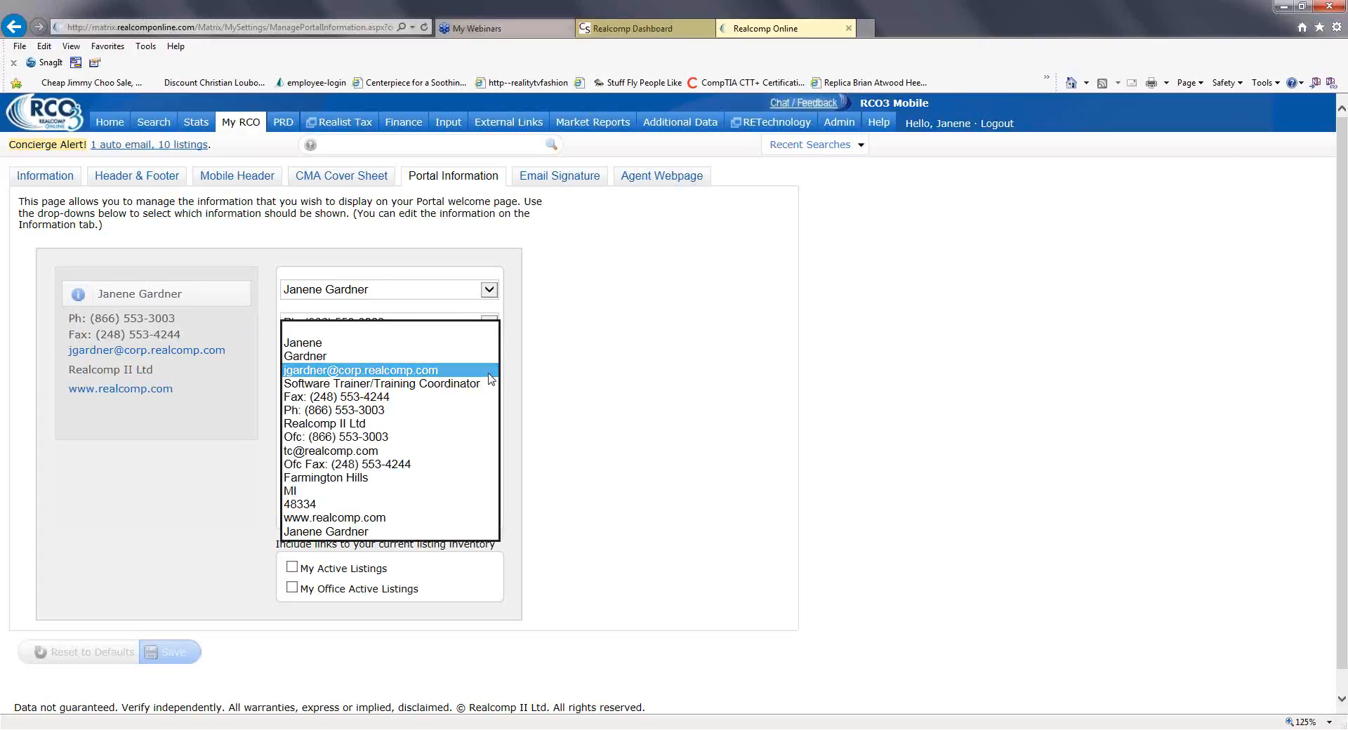
{"action": "left_click", "coordinate": [386, 385]}
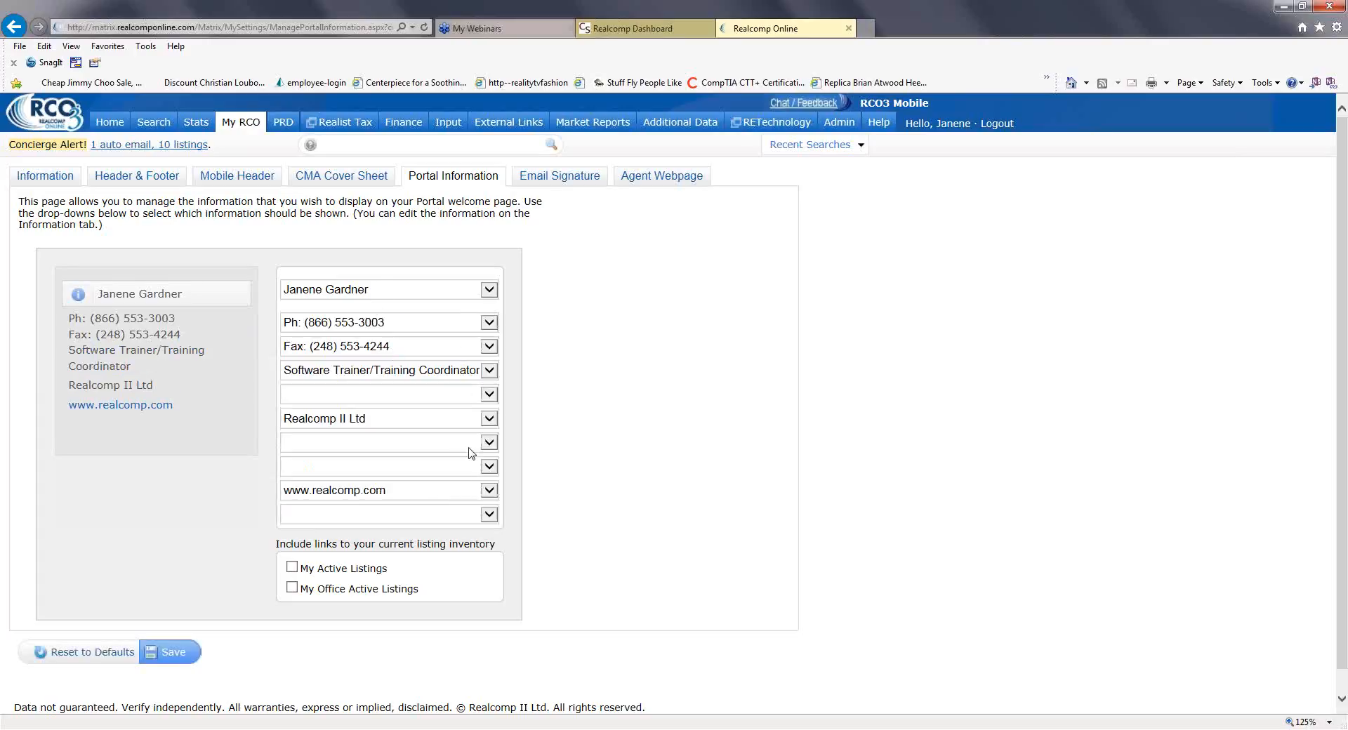
{"action": "left_click", "coordinate": [490, 444]}
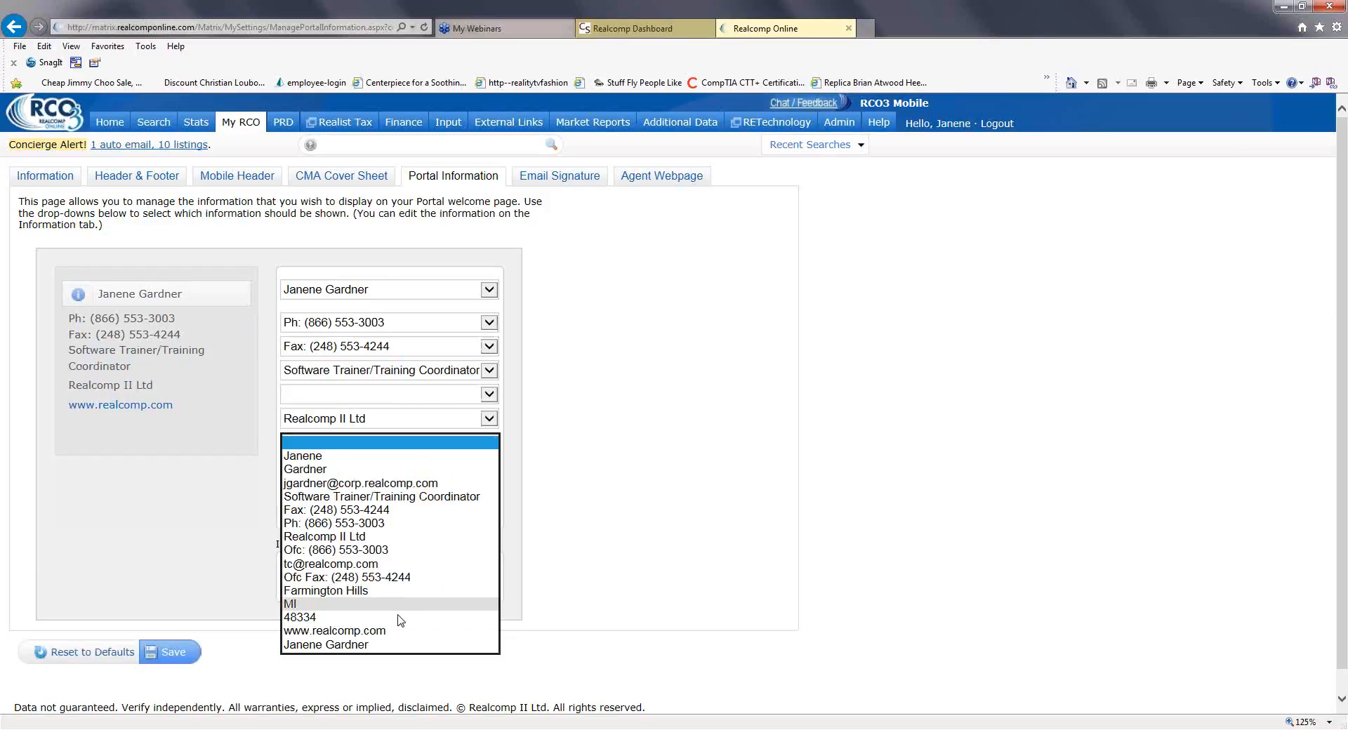
{"action": "left_click", "coordinate": [420, 485]}
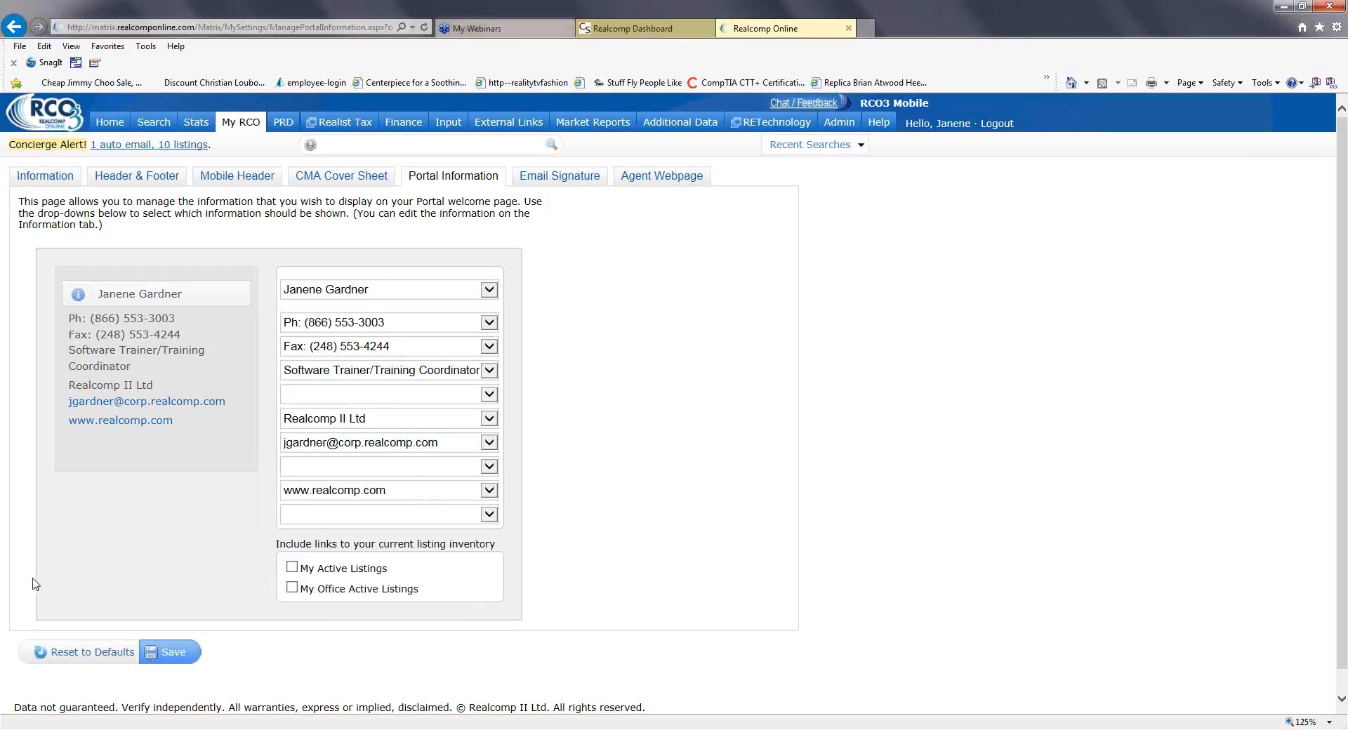
{"action": "left_click", "coordinate": [172, 651]}
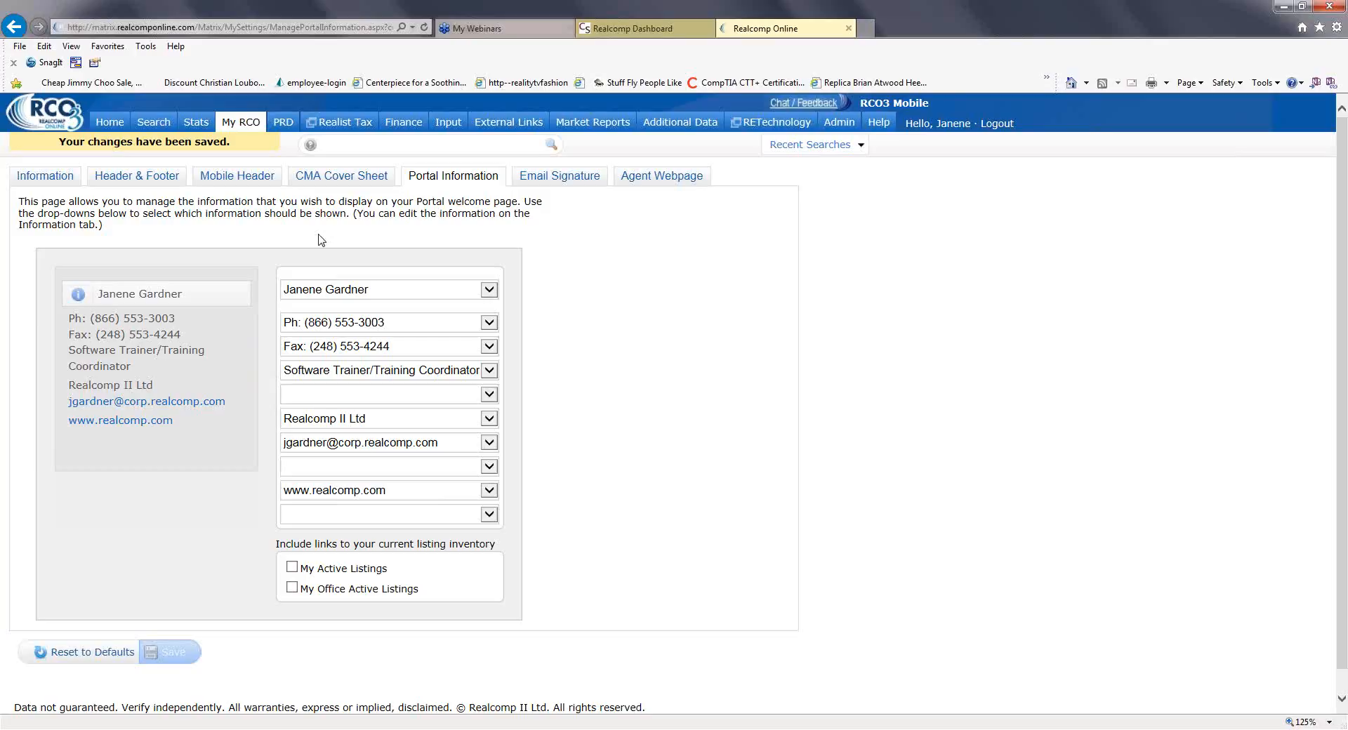
Open the Email Signature settings and insert a ® symbol after the first trainer's name.
{"action": "left_click", "coordinate": [560, 178]}
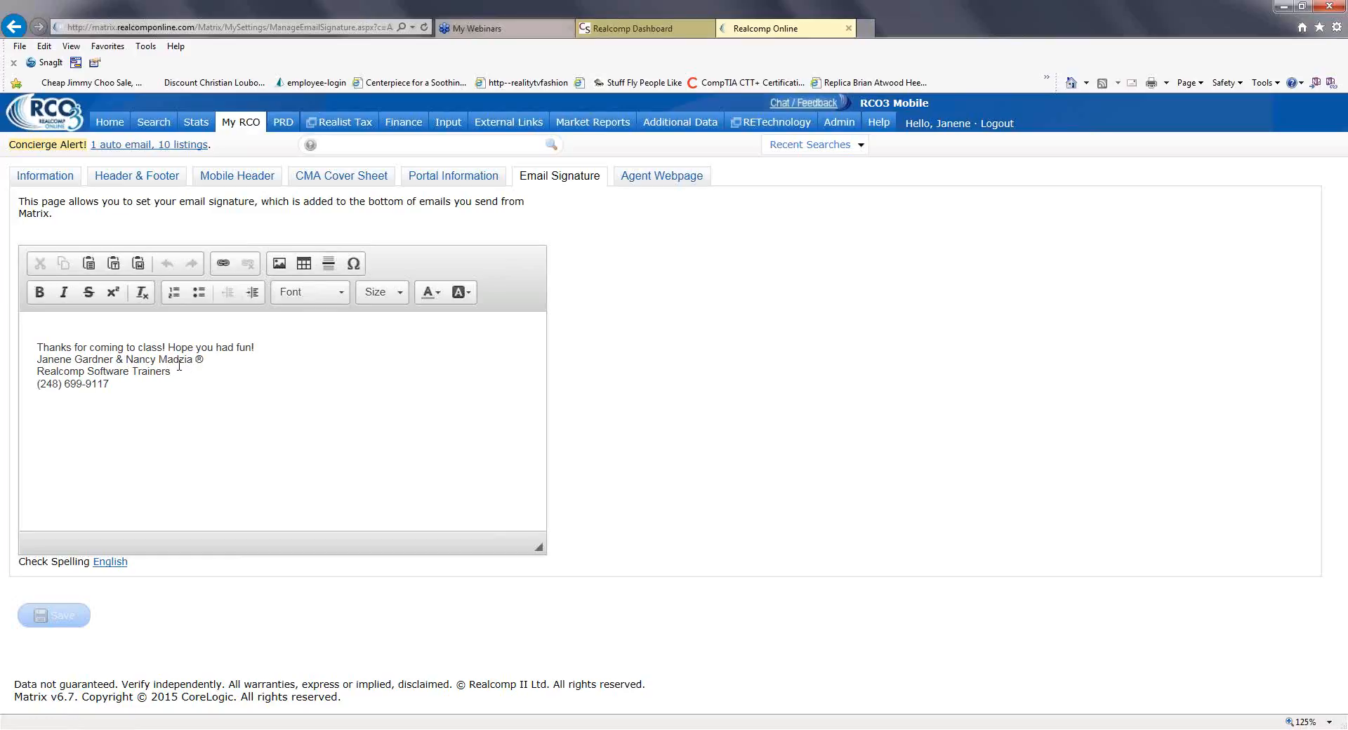
{"action": "left_click", "coordinate": [113, 359]}
{"action": "left_click", "coordinate": [354, 267]}
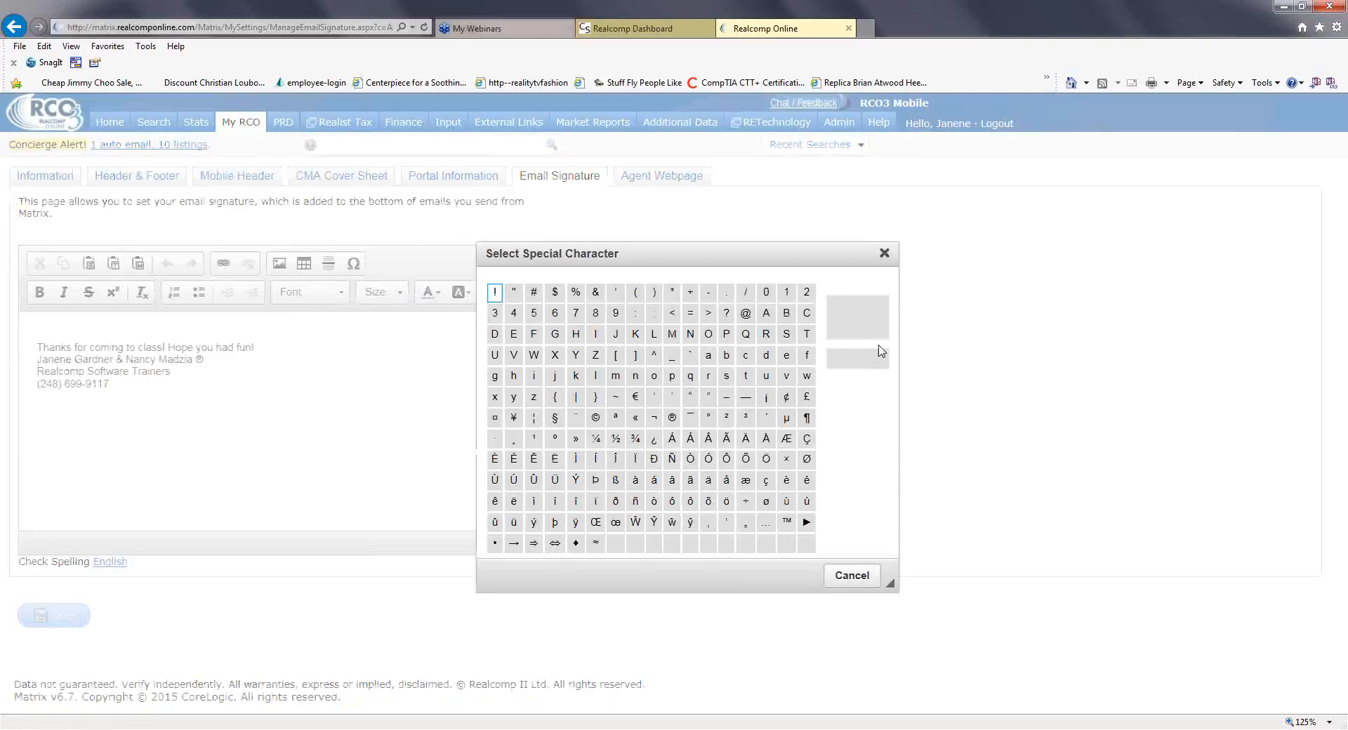
{"action": "left_click", "coordinate": [672, 419]}
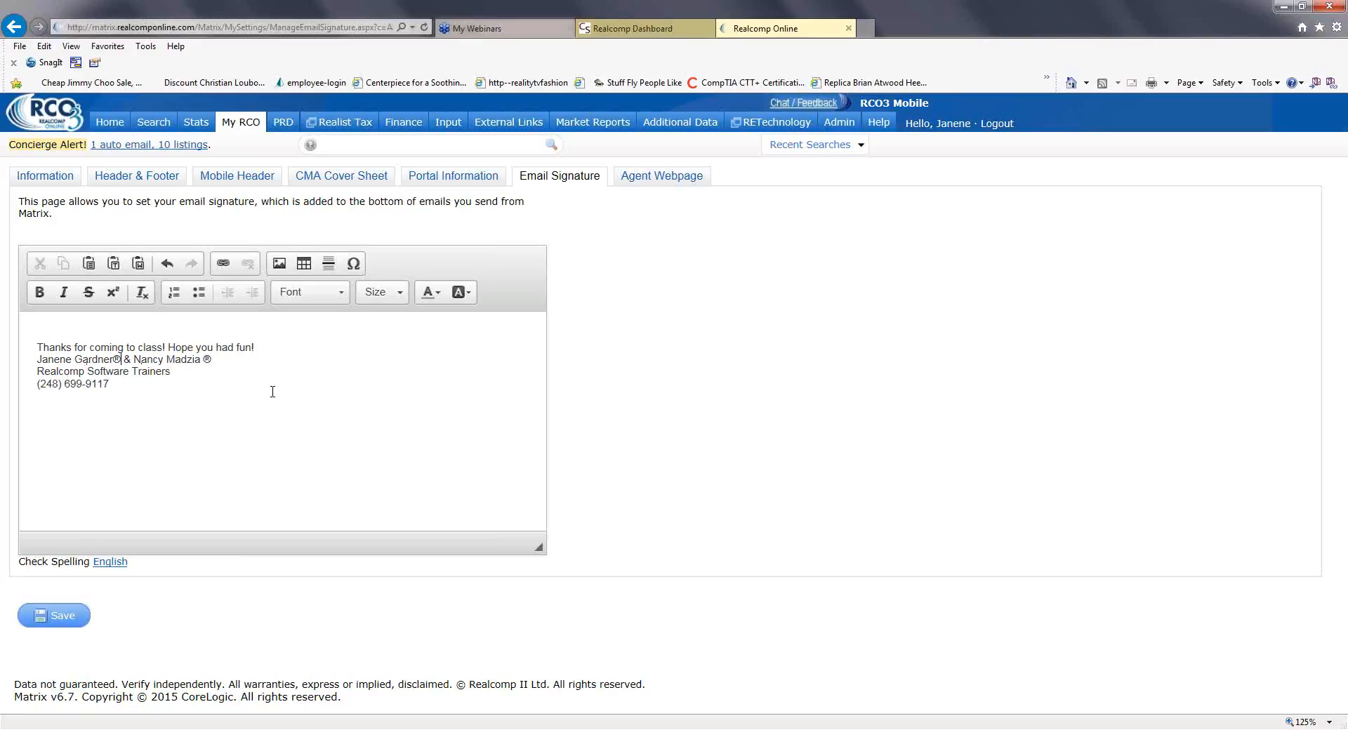
Look through the special characters and fonts available for the email signature without choosing any.
{"action": "left_click", "coordinate": [354, 265]}
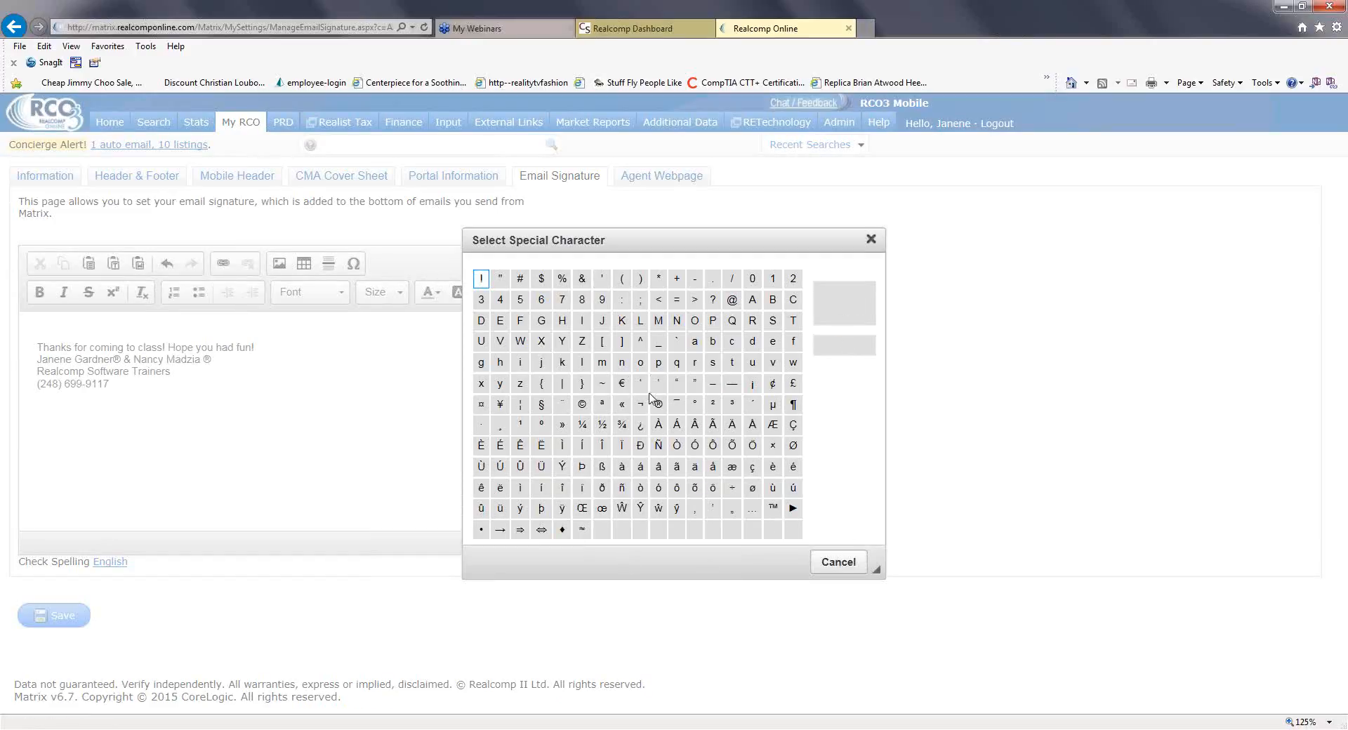
{"action": "left_click", "coordinate": [854, 574]}
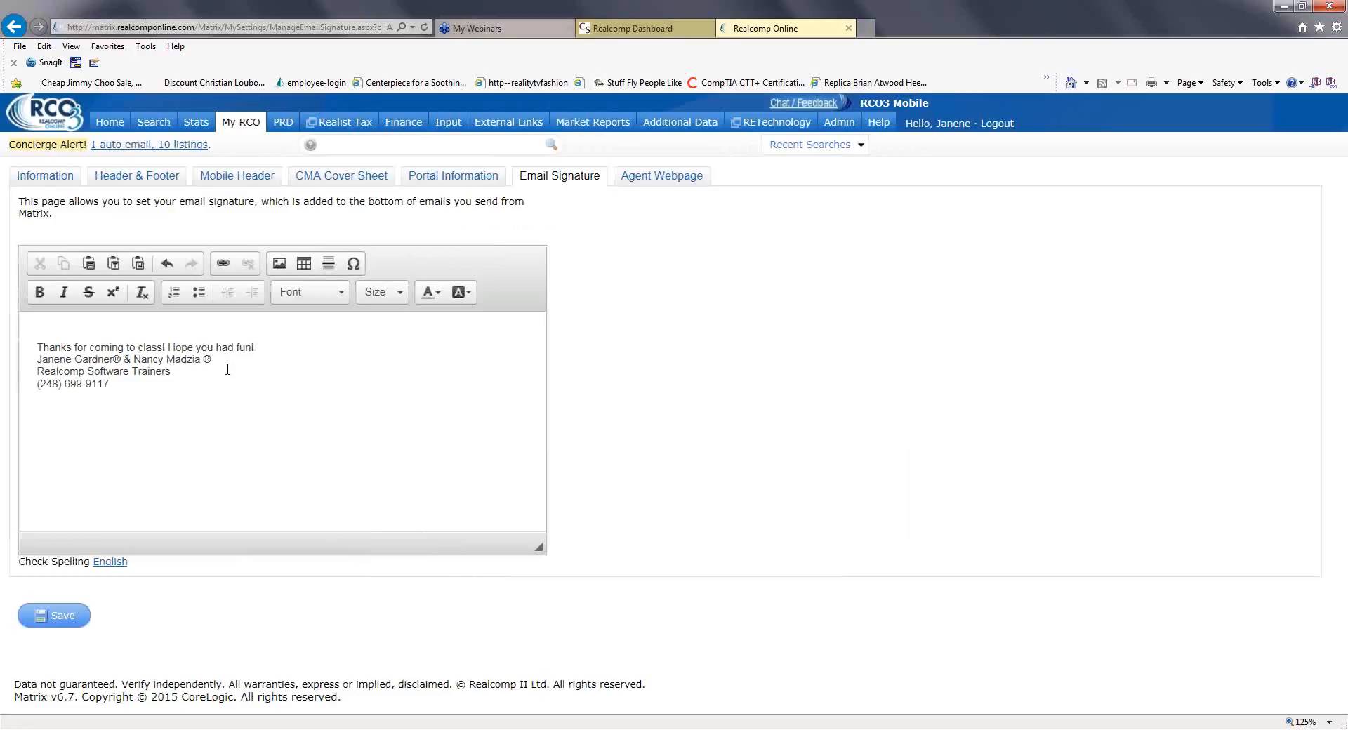
{"action": "left_click", "coordinate": [337, 297]}
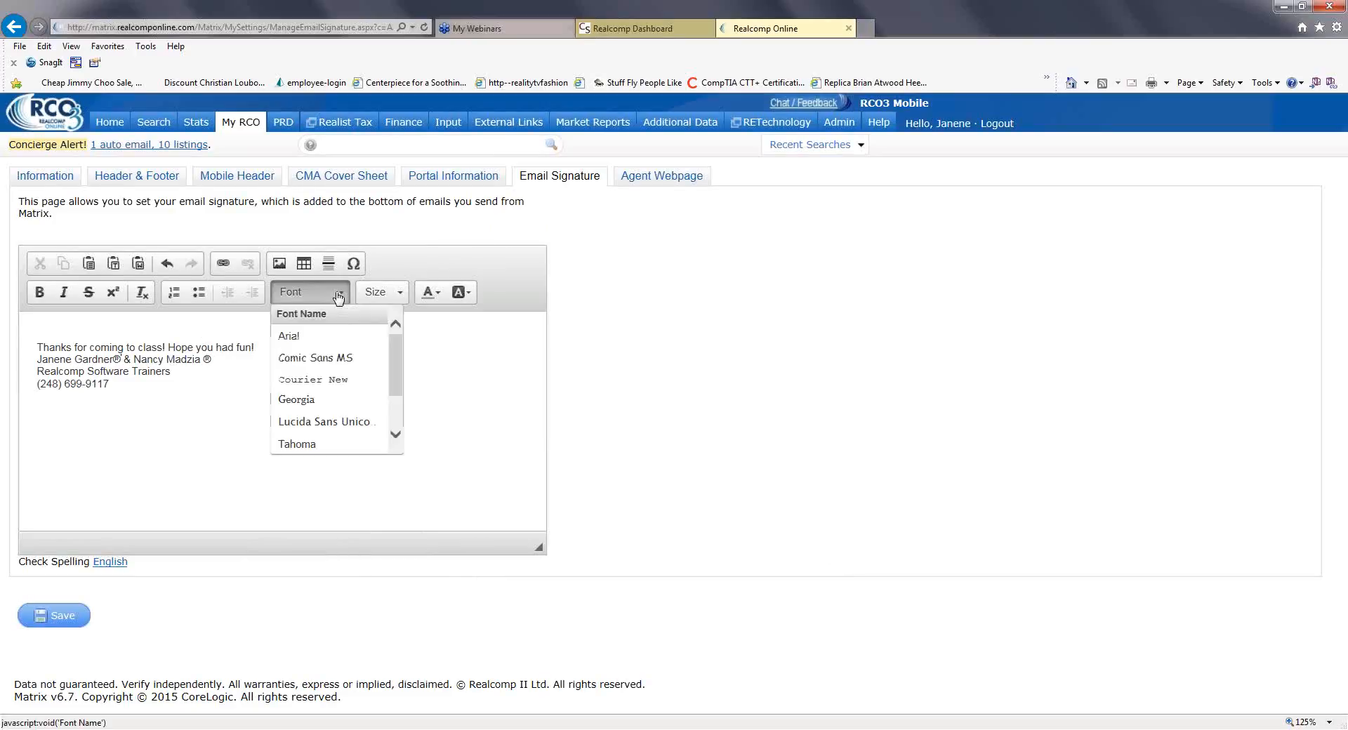
{"action": "left_click", "coordinate": [448, 370]}
Try the Comic Sans MS and Lucida Sans Unicode fonts on the whole signature and settle on Verdana.
{"action": "mouse_move", "coordinate": [37, 346]}
{"action": "left_mouse_down"}
{"action": "mouse_move", "coordinate": [211, 362]}
{"action": "mouse_move", "coordinate": [148, 384]}
{"action": "left_mouse_up"}
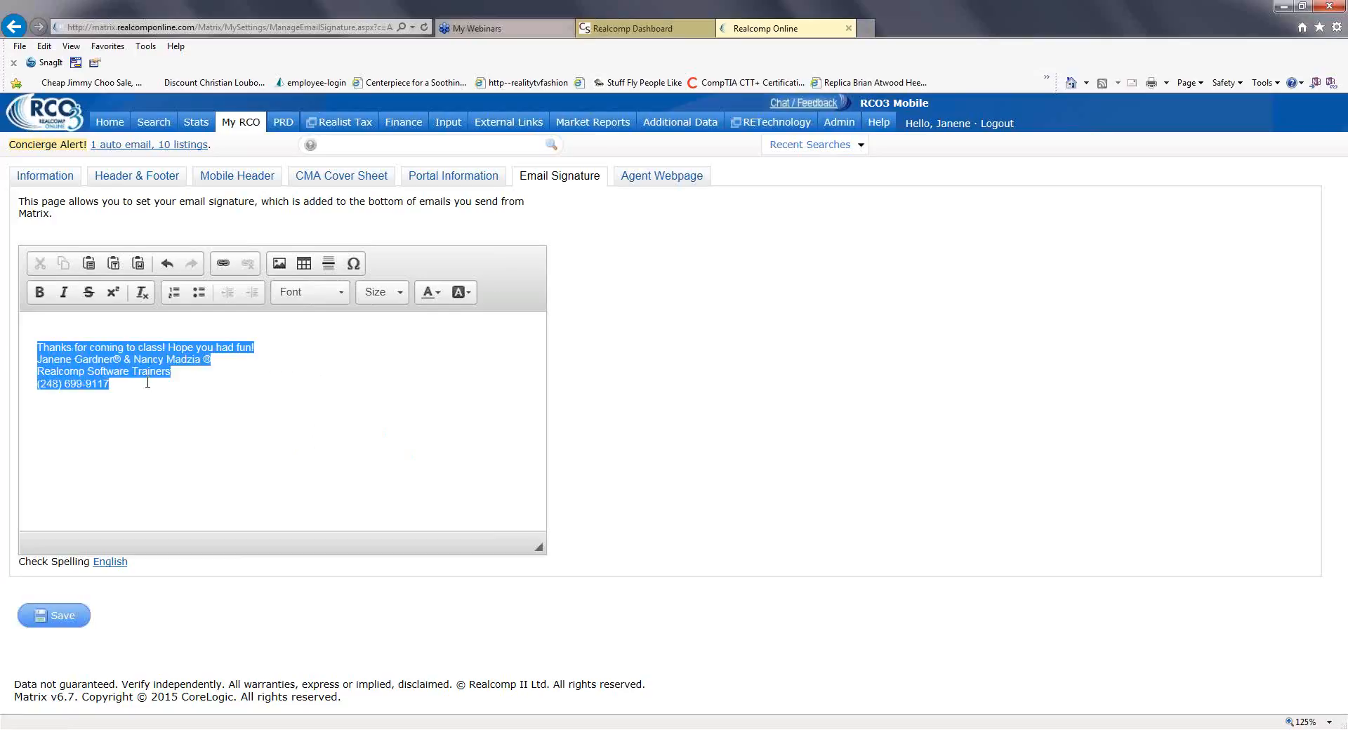
{"action": "left_click", "coordinate": [340, 298]}
{"action": "left_click", "coordinate": [315, 359]}
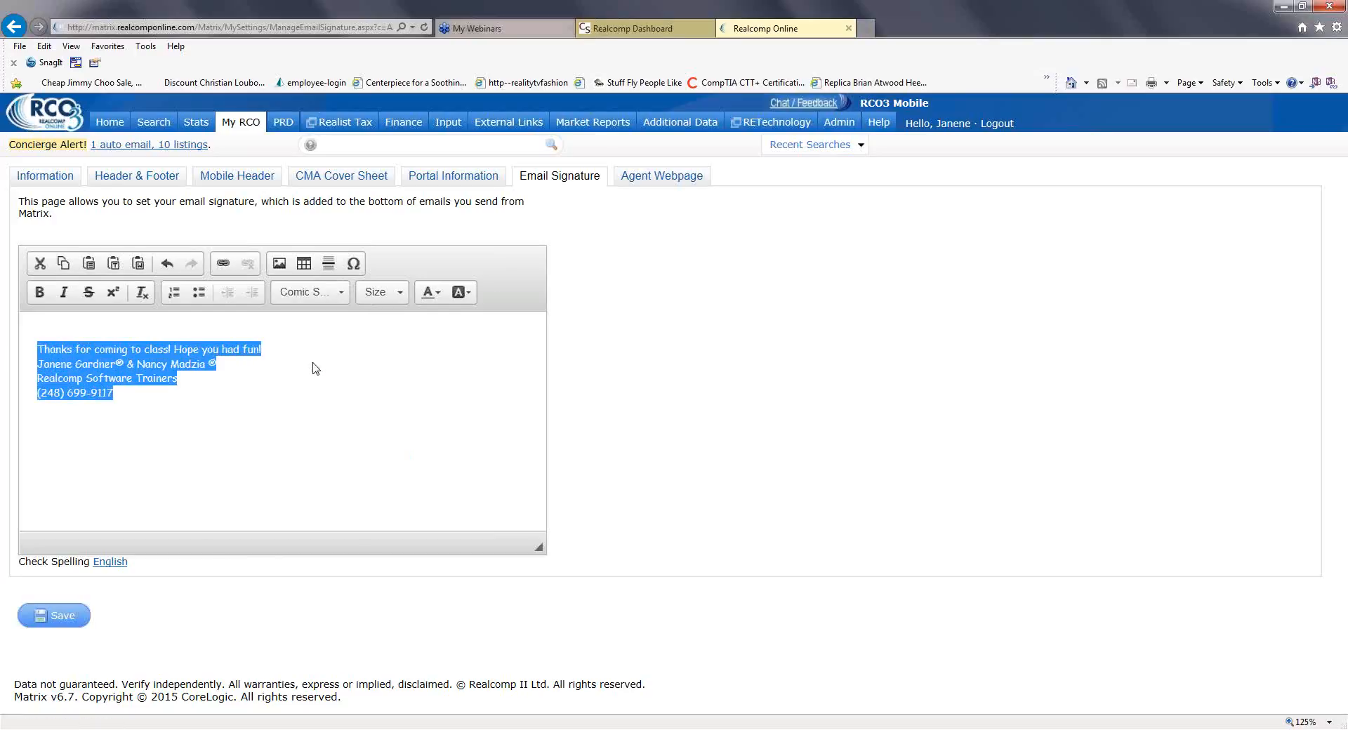
{"action": "left_click", "coordinate": [326, 294]}
{"action": "left_click", "coordinate": [313, 419]}
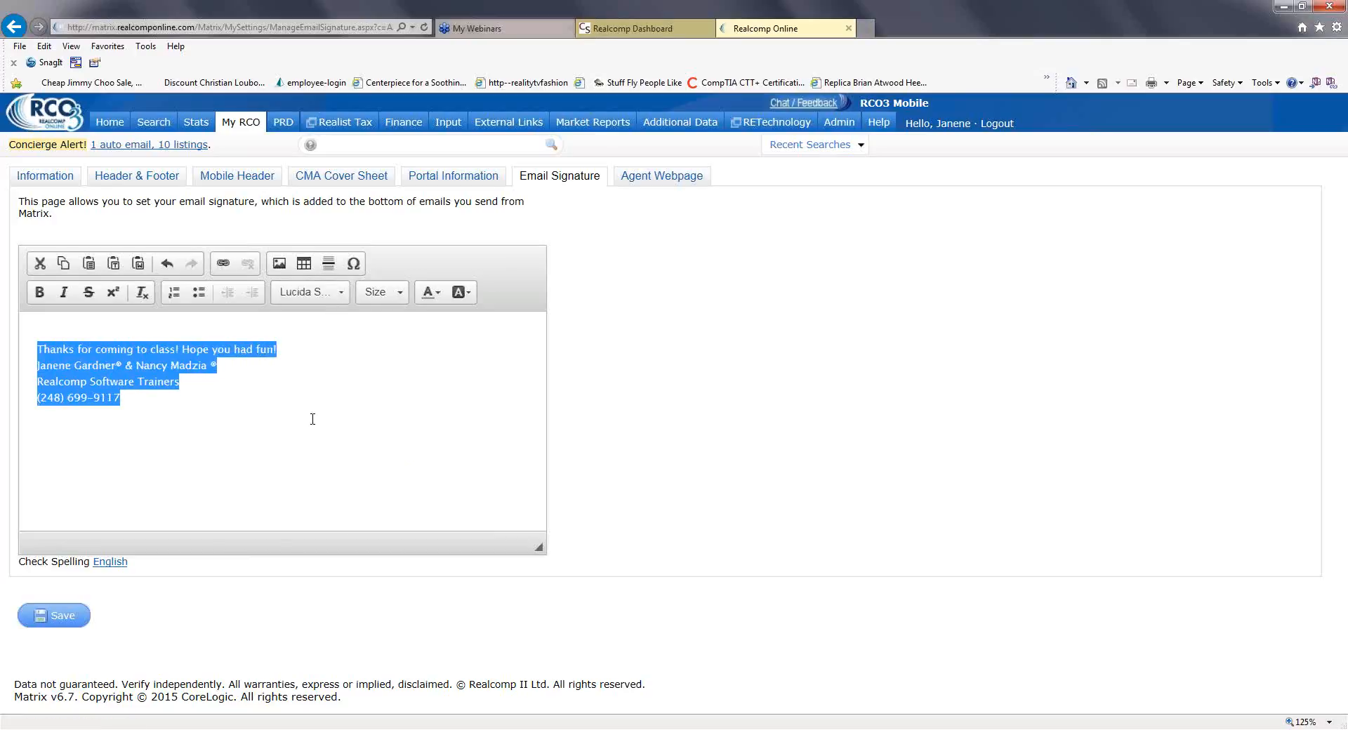
{"action": "left_click", "coordinate": [340, 292]}
{"action": "scroll", "coordinate": [336, 396], "scroll_direction": "down", "scroll_amount": 2}
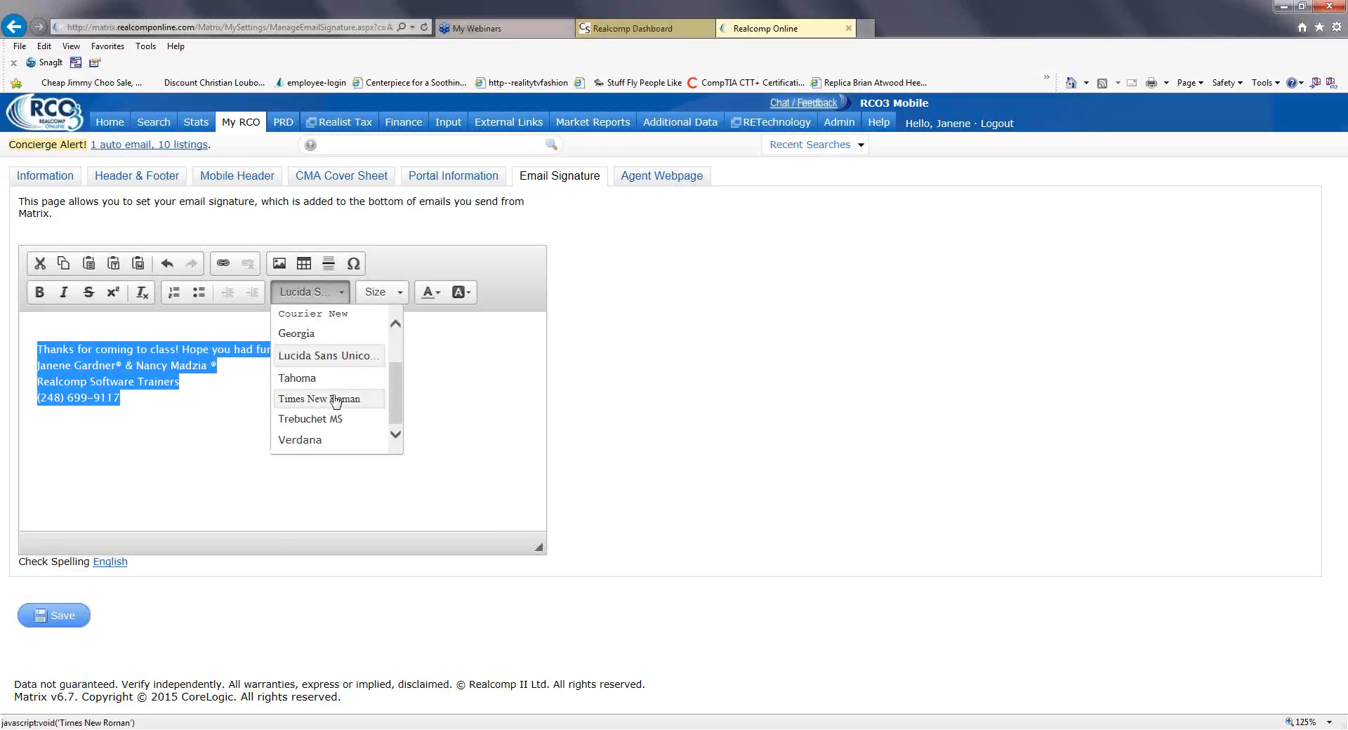
{"action": "left_click", "coordinate": [304, 440]}
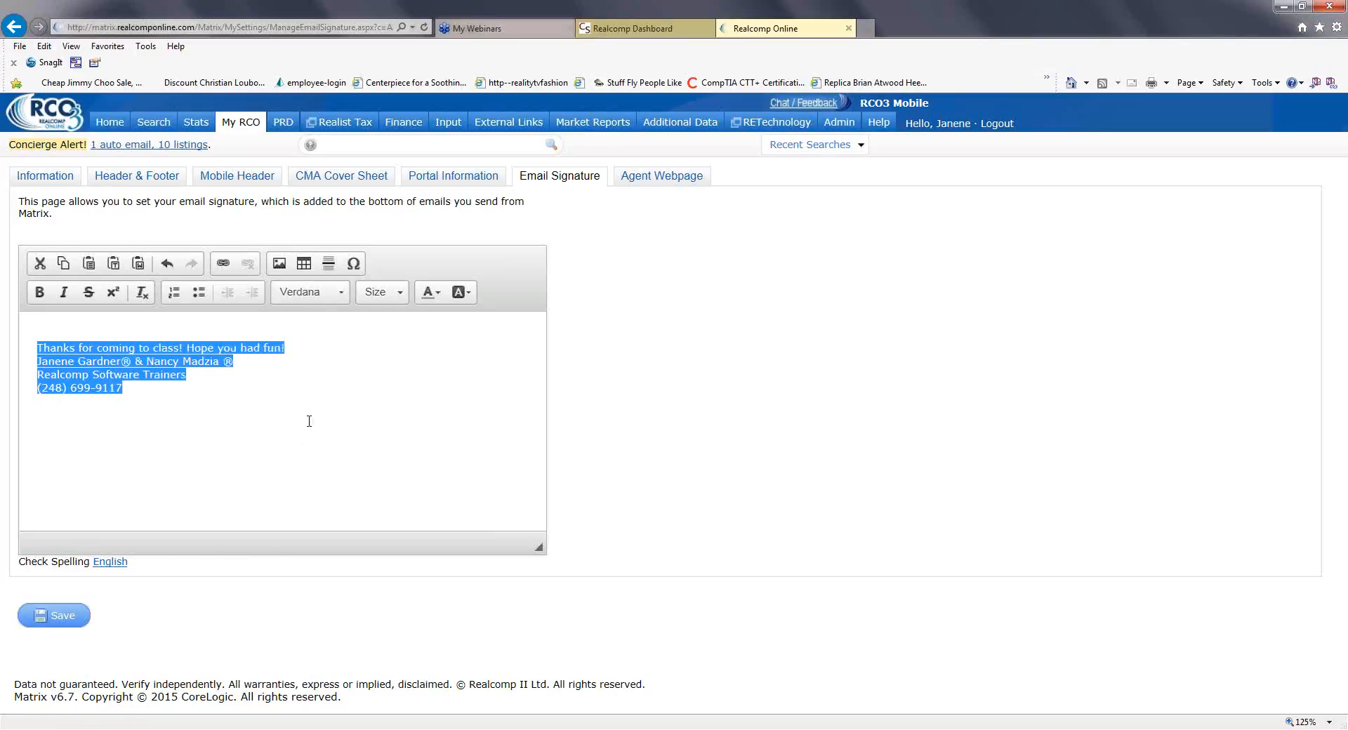
{"action": "left_click", "coordinate": [360, 356]}
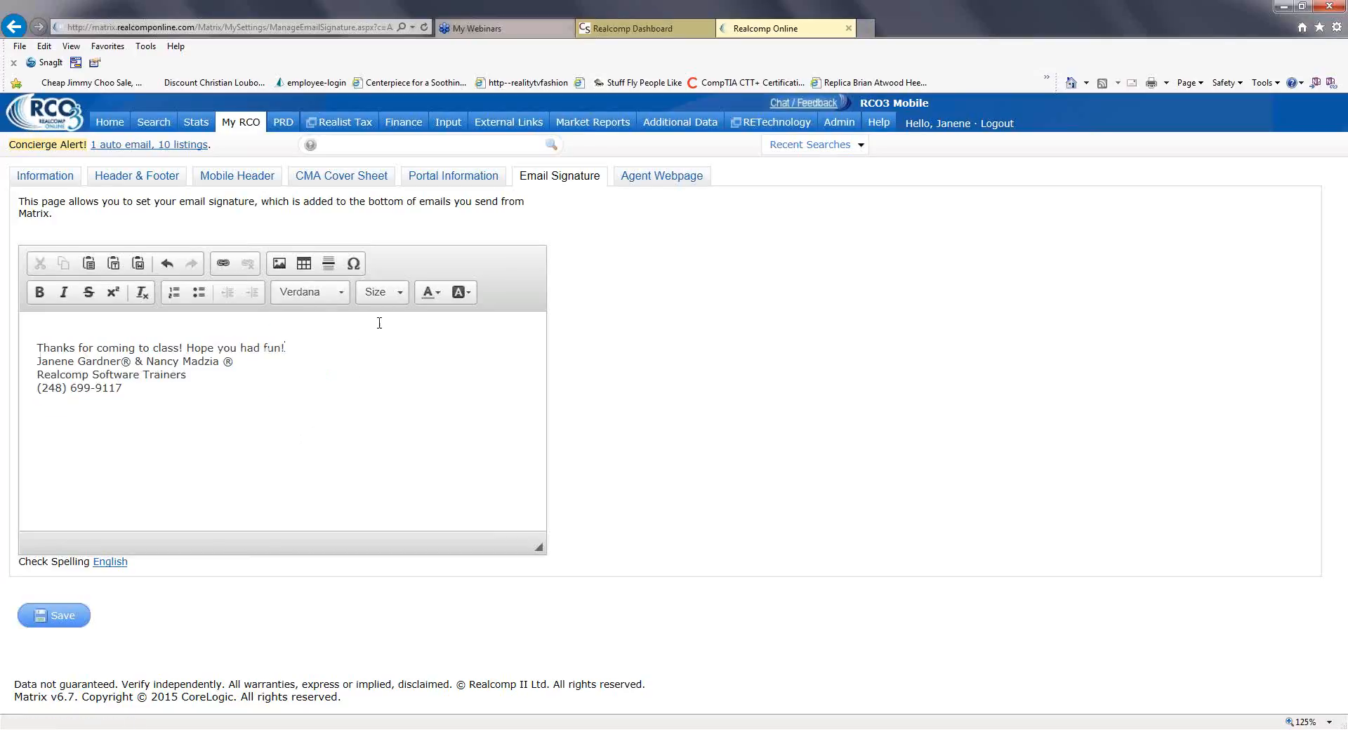
Examine the text color and background color palettes for the signature.
{"action": "left_click", "coordinate": [437, 299]}
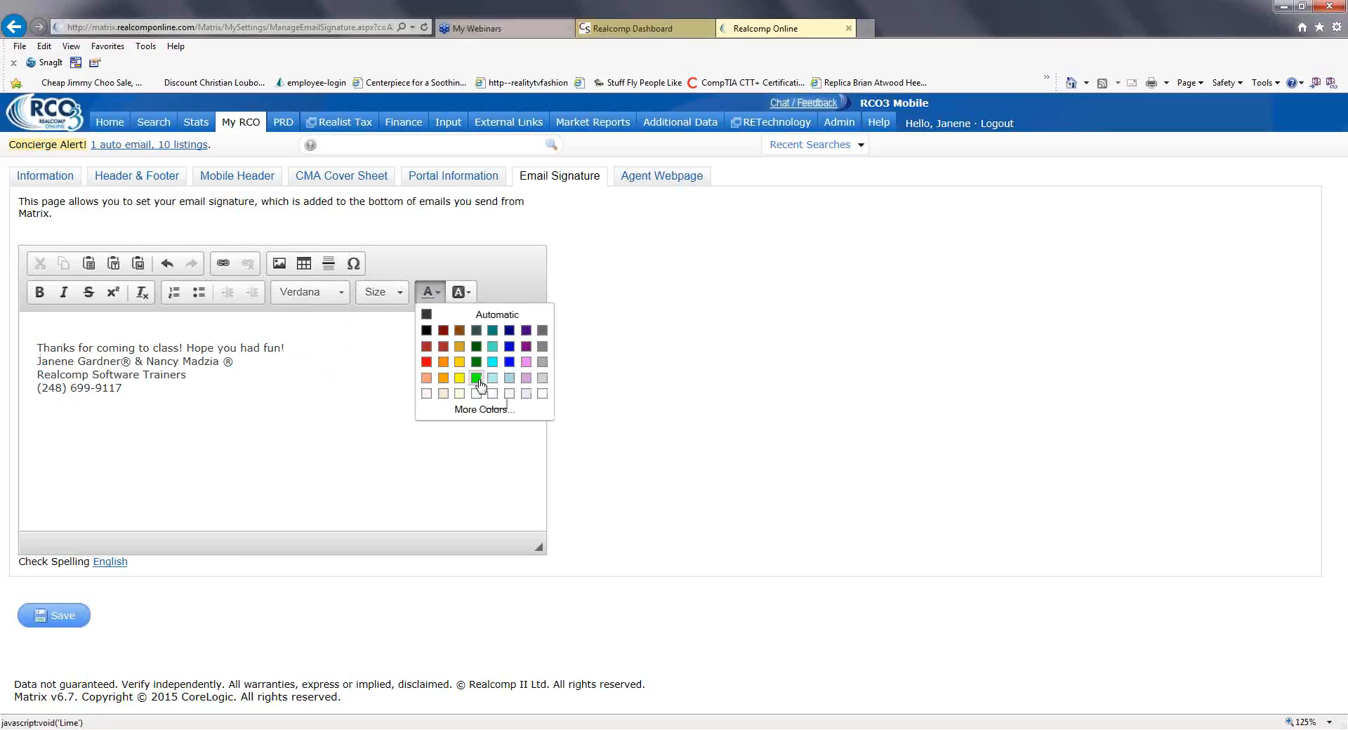
{"action": "left_click", "coordinate": [340, 387]}
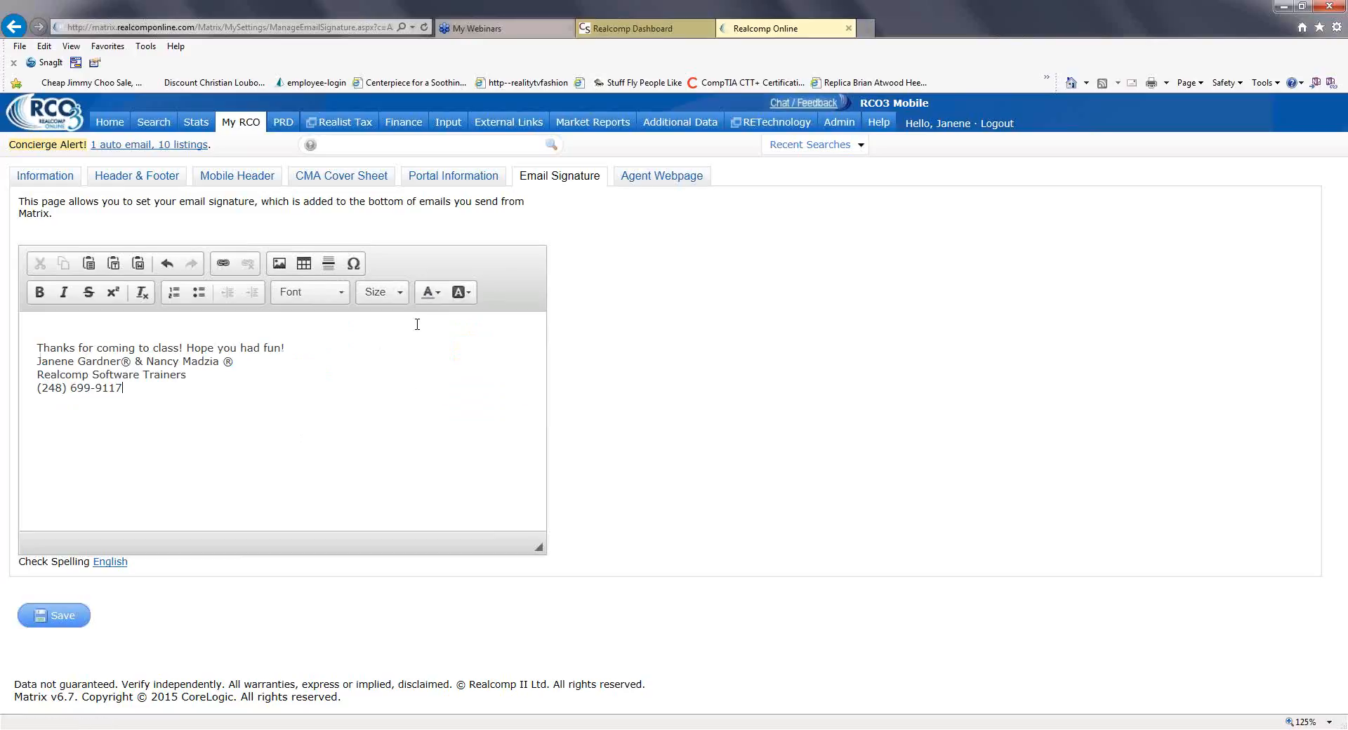
{"action": "left_click", "coordinate": [469, 295]}
{"action": "left_click", "coordinate": [471, 297]}
Run the English spell check on the signature, browse the suggestions for the flagged first name and finish the check.
{"action": "left_click", "coordinate": [110, 566]}
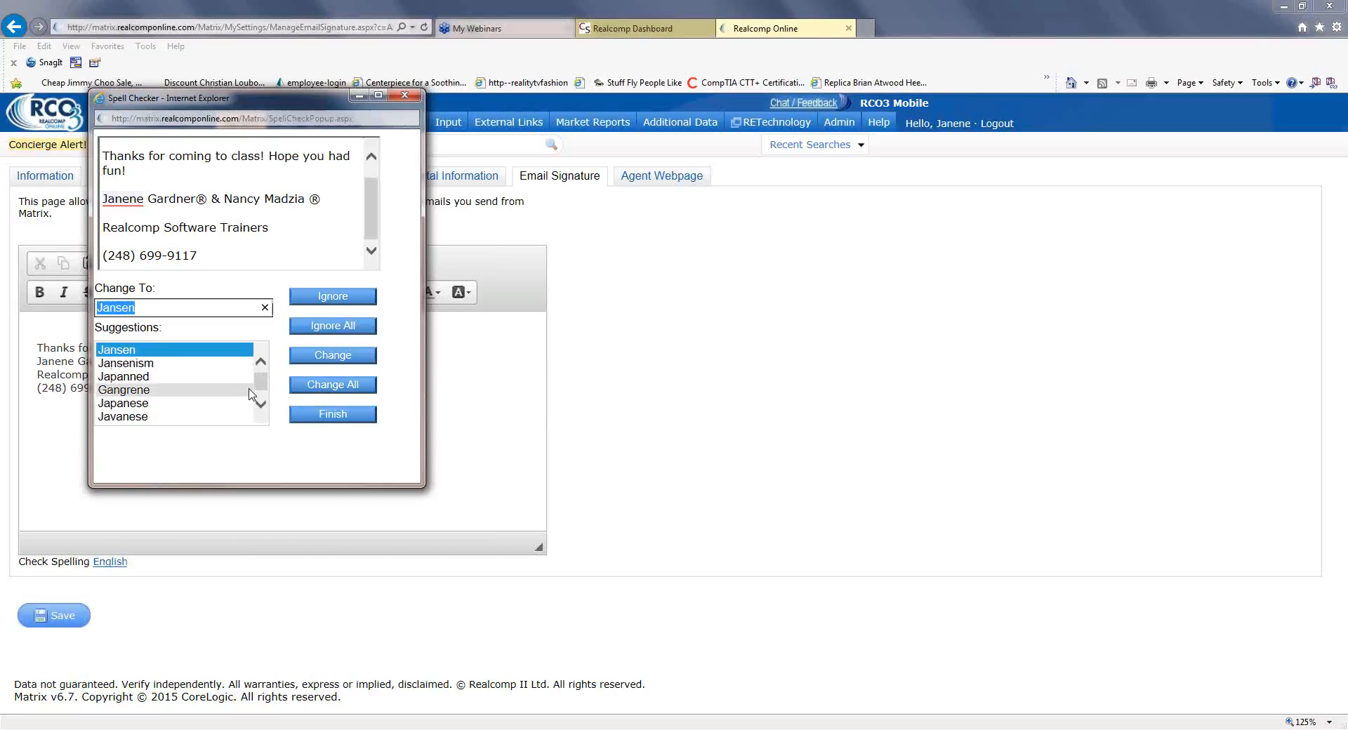
{"action": "scroll", "coordinate": [260, 385], "scroll_direction": "down", "scroll_amount": 1}
{"action": "left_click", "coordinate": [147, 402]}
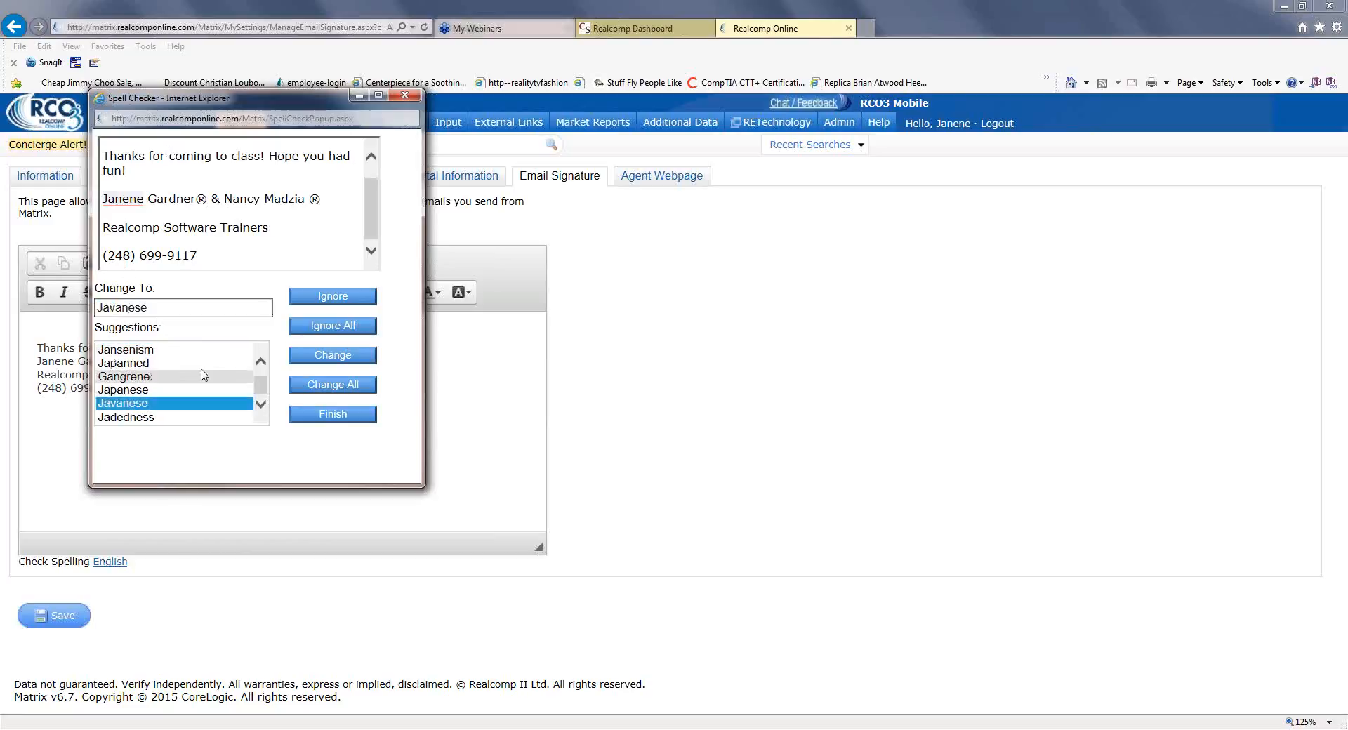
{"action": "scroll", "coordinate": [263, 382], "scroll_direction": "up", "scroll_amount": 1}
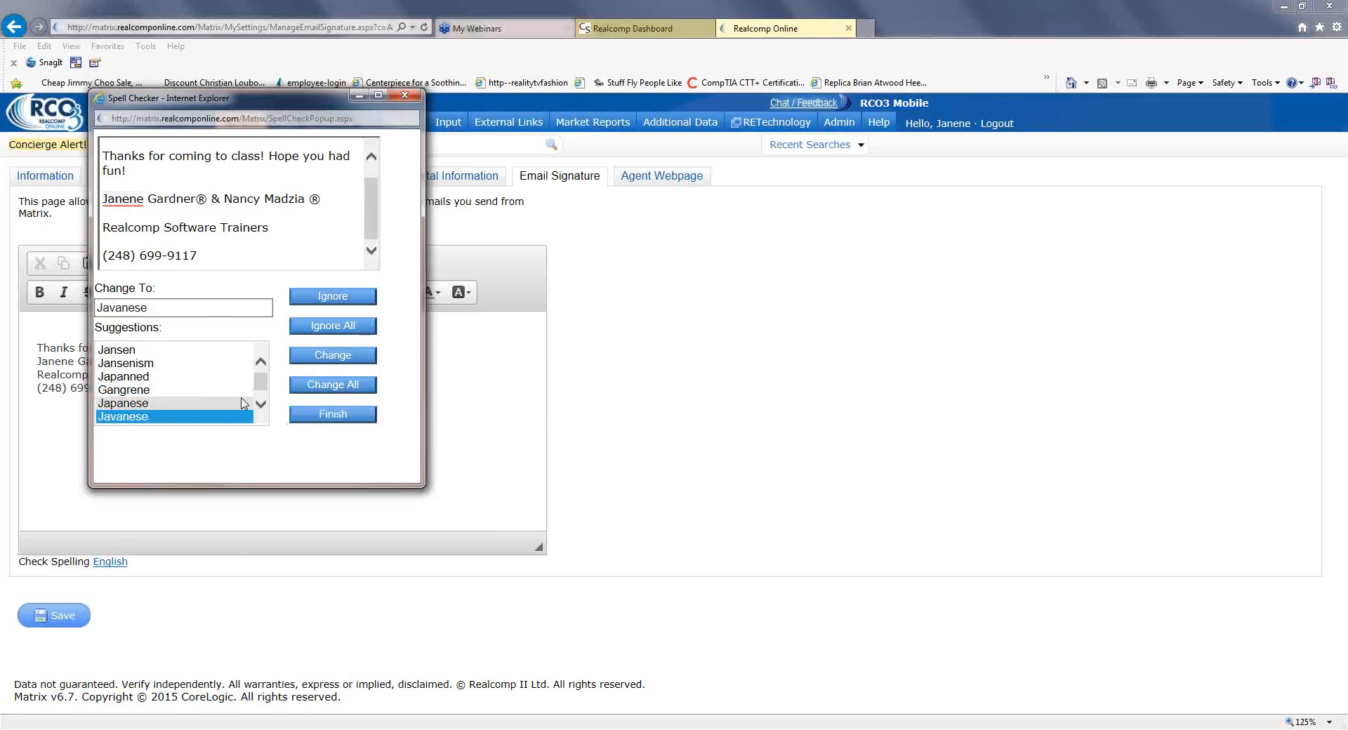
{"action": "left_click", "coordinate": [261, 403]}
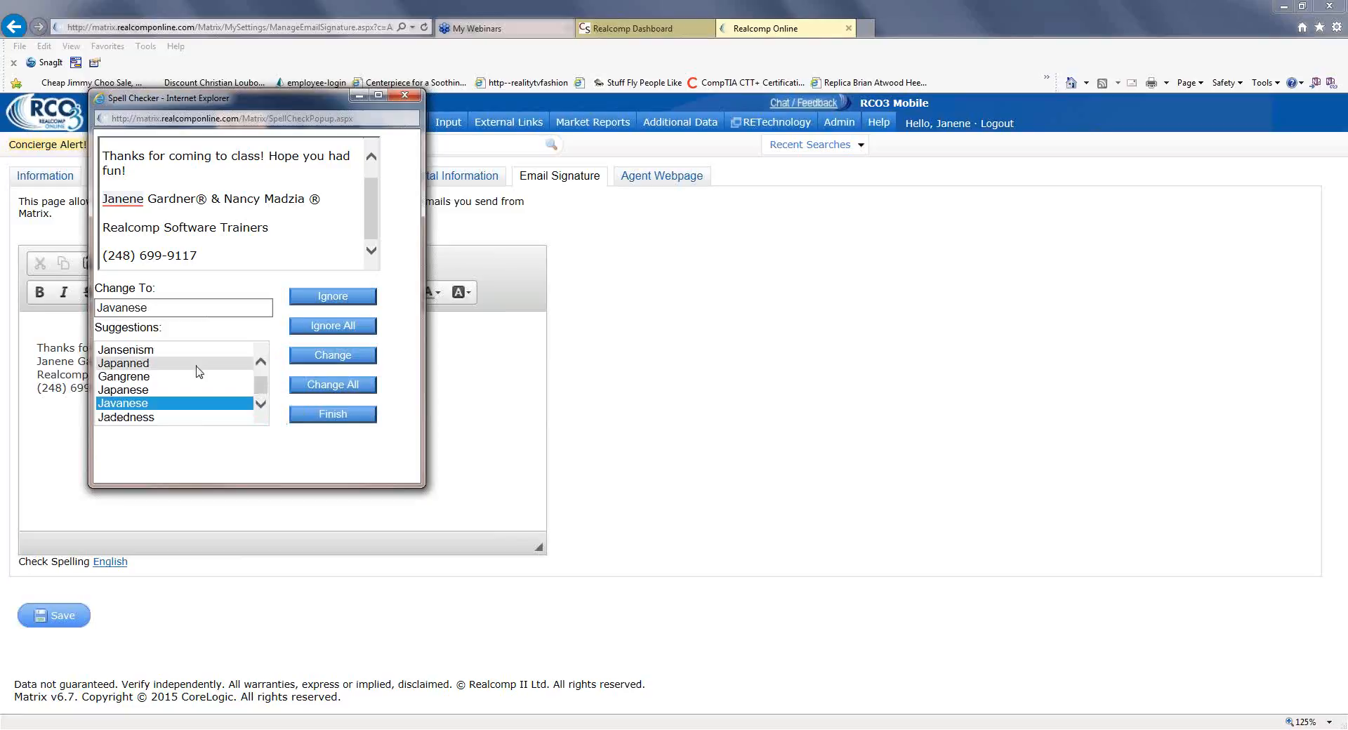
{"action": "left_click", "coordinate": [205, 309]}
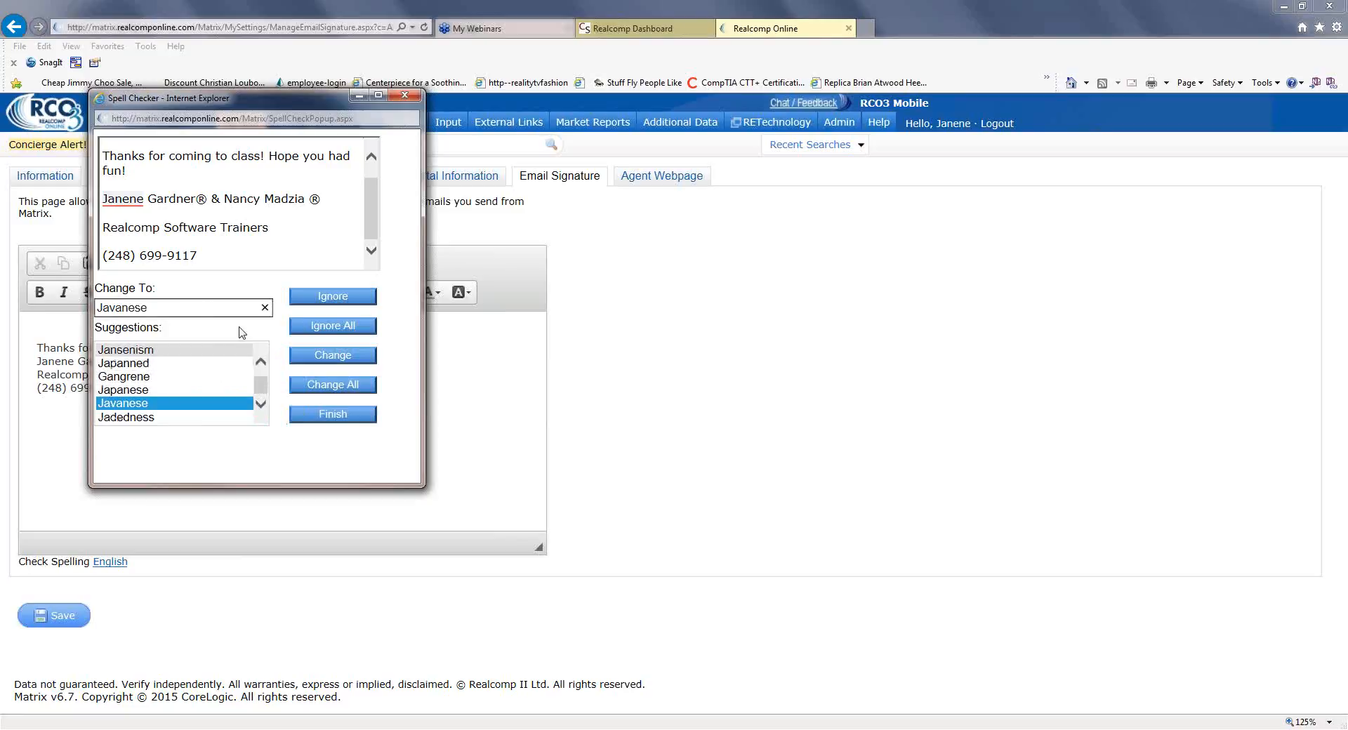
{"action": "left_click", "coordinate": [326, 417]}
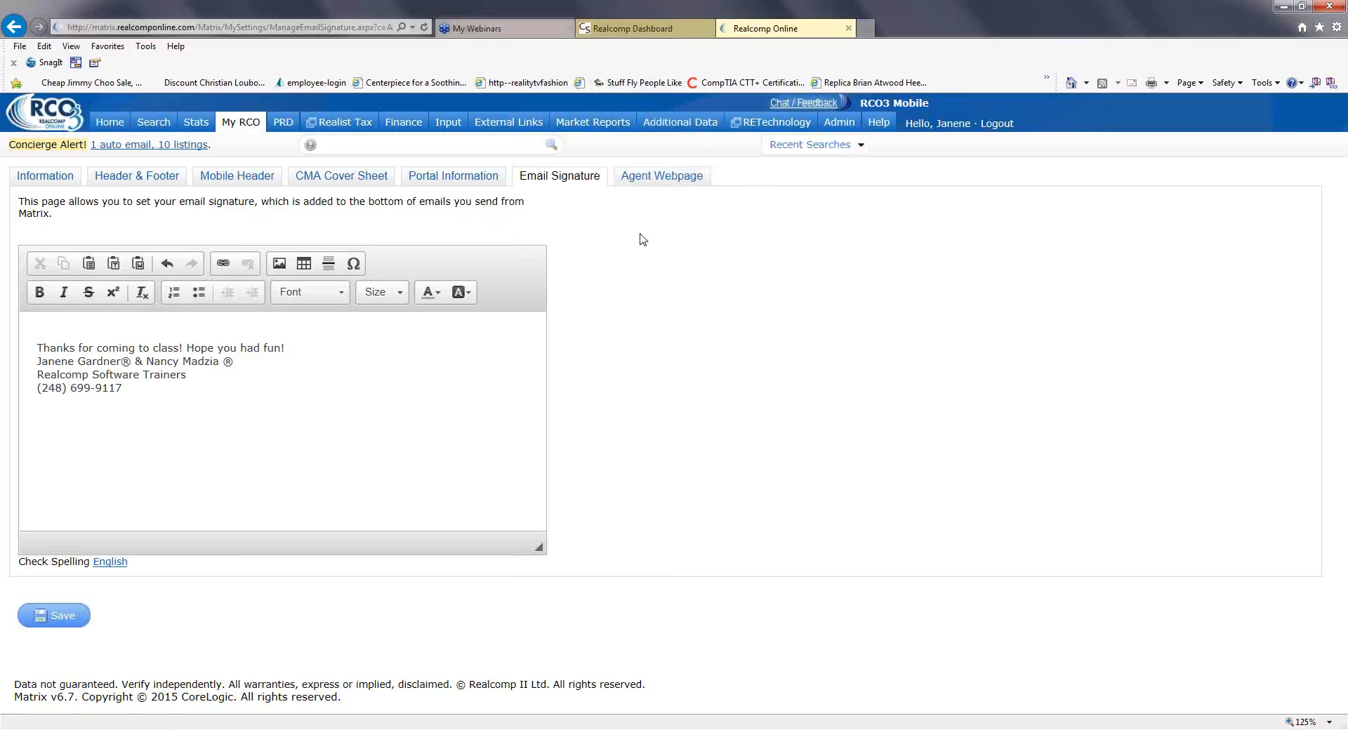
Discard the unsaved signature changes and review the Information, Header & Footer, Mobile Header, CMA Cover Sheet, Portal Information and Email Signature settings.
{"action": "left_click", "coordinate": [42, 180]}
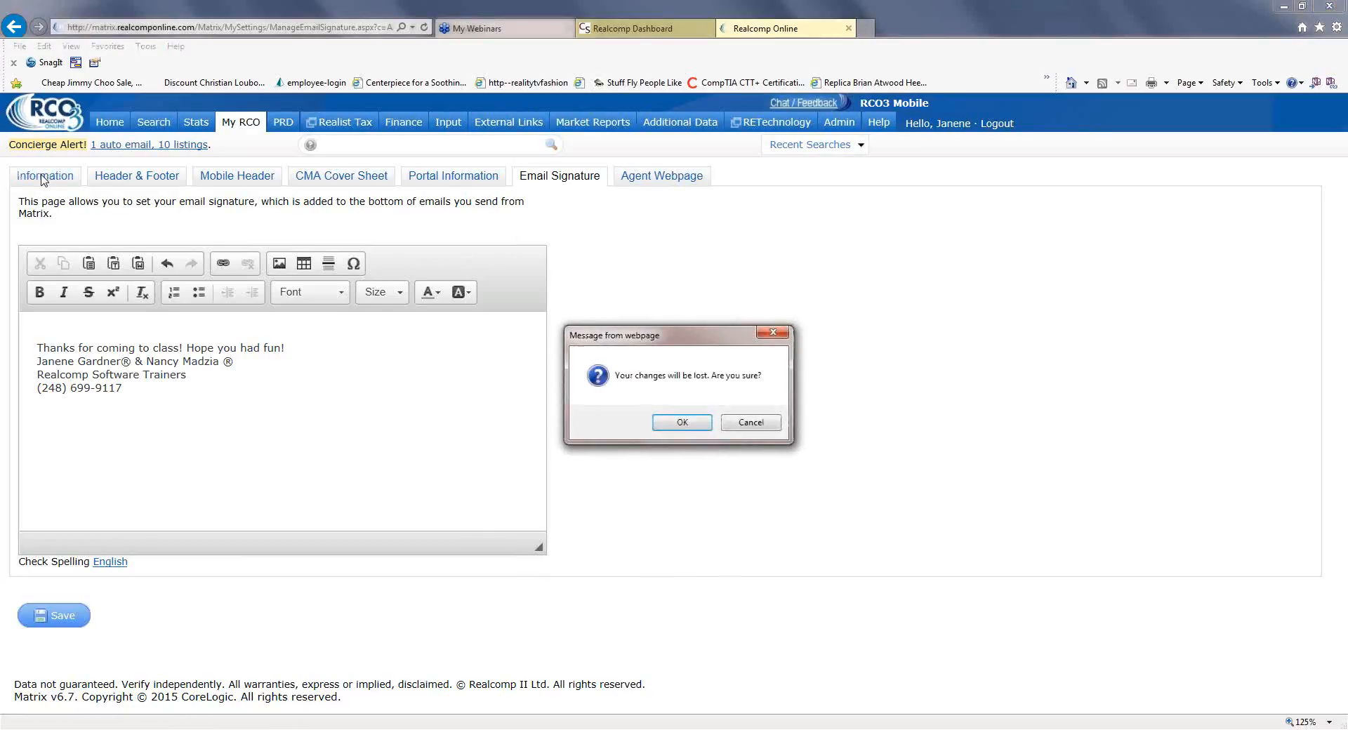
{"action": "left_click", "coordinate": [691, 423]}
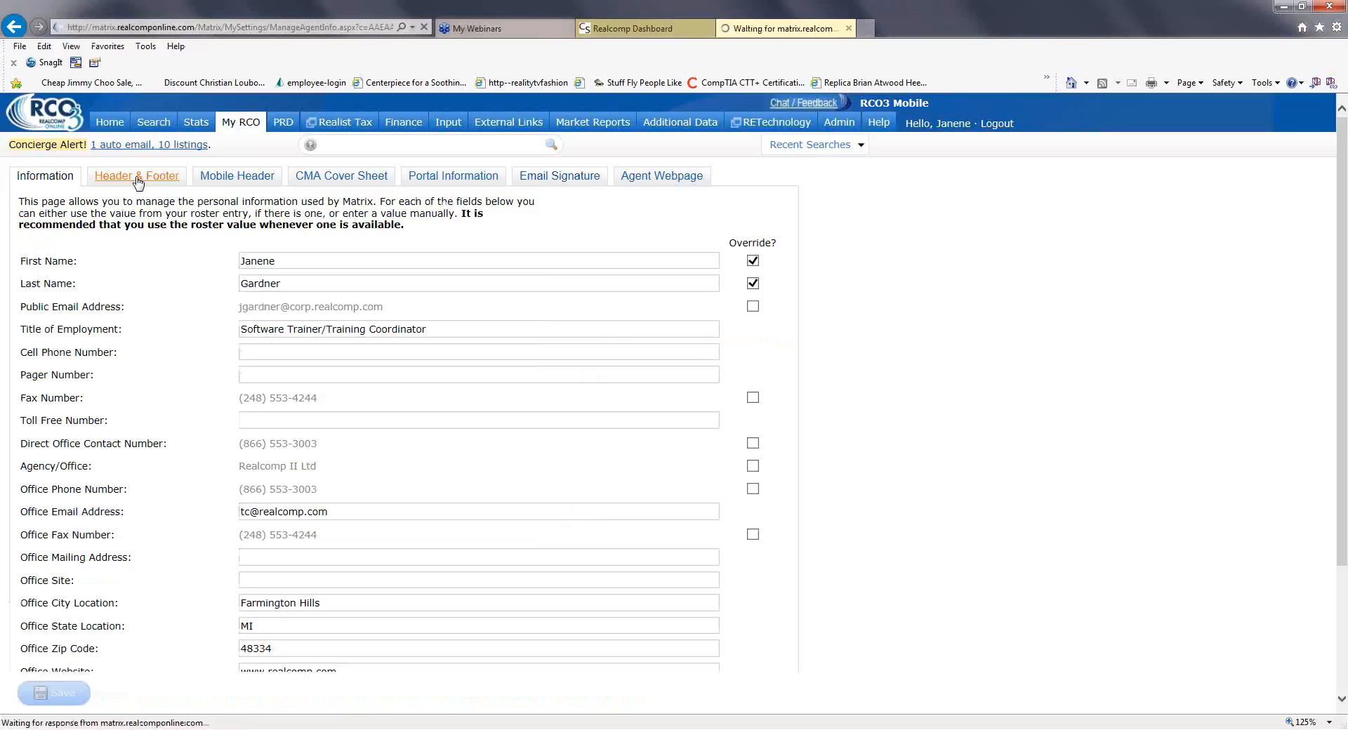
{"action": "left_click", "coordinate": [138, 184]}
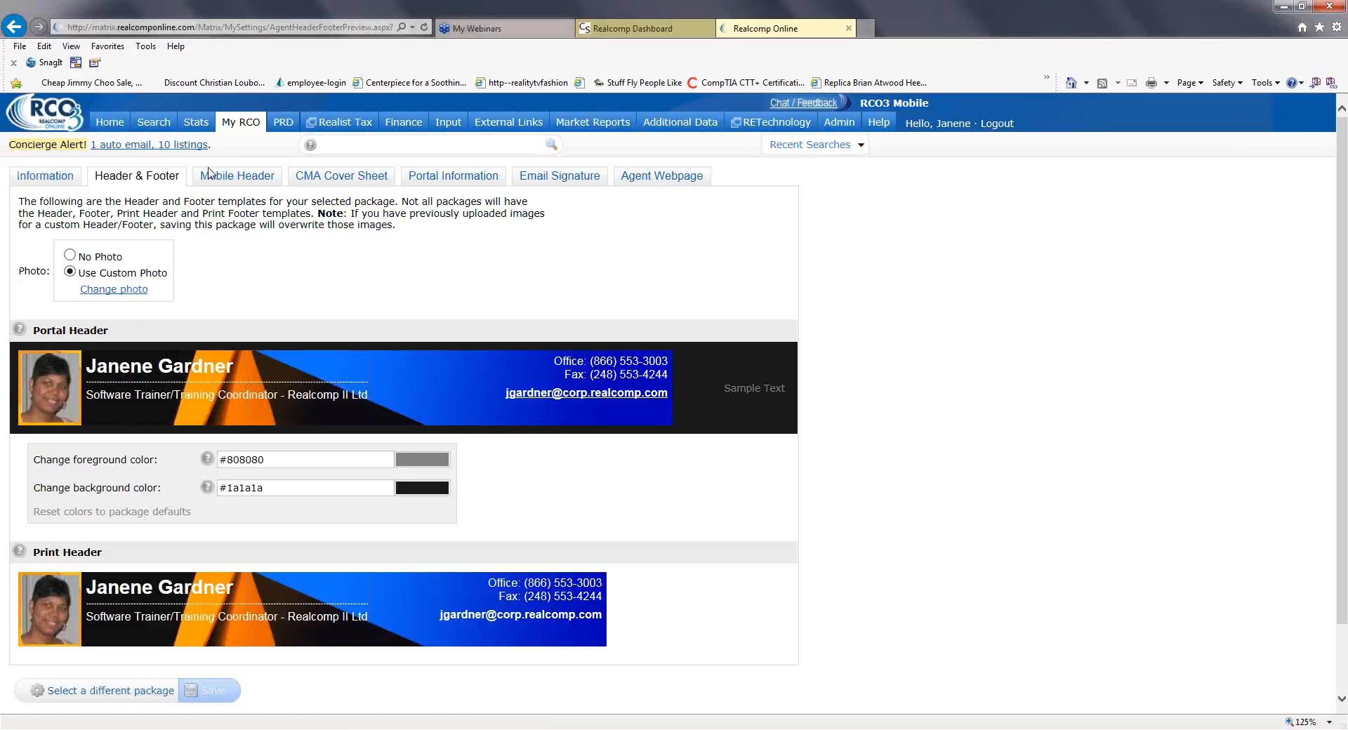
{"action": "left_click", "coordinate": [233, 176]}
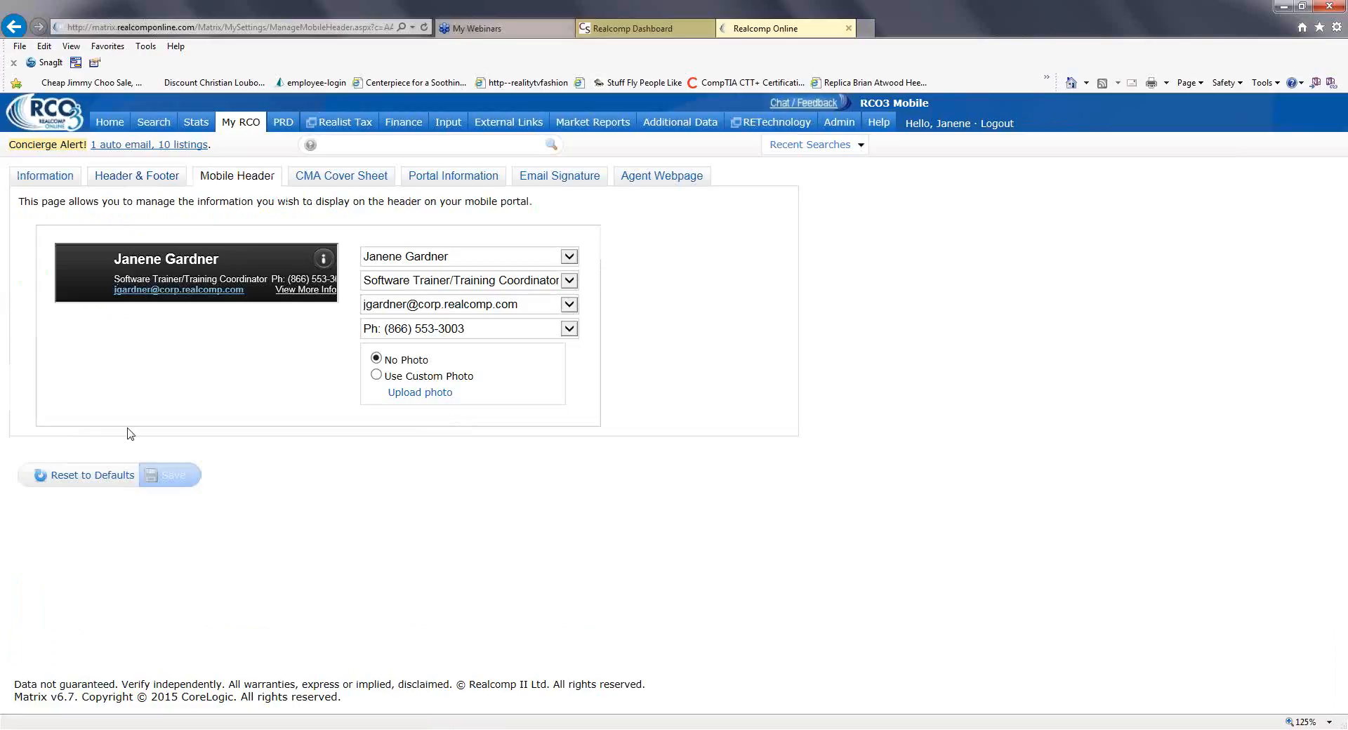
{"action": "left_click", "coordinate": [350, 176]}
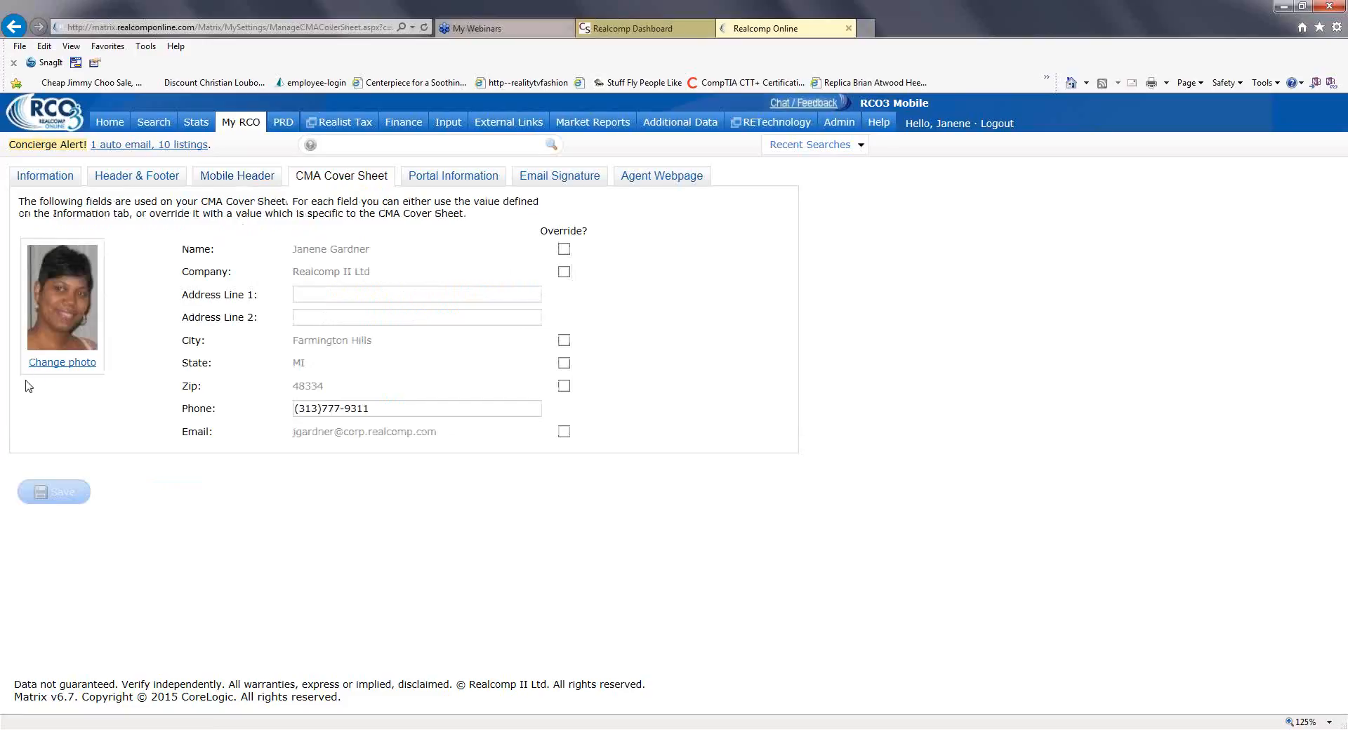
{"action": "left_click", "coordinate": [468, 179]}
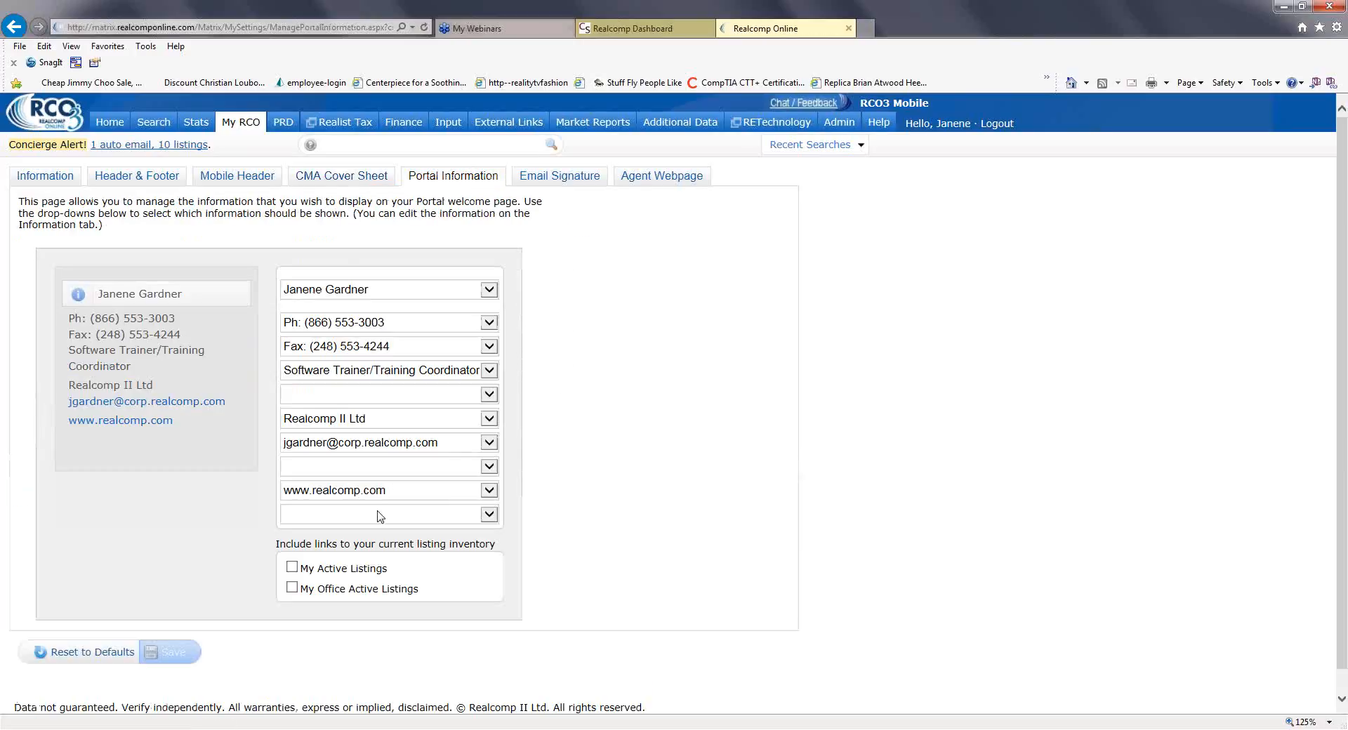
{"action": "left_click", "coordinate": [567, 177]}
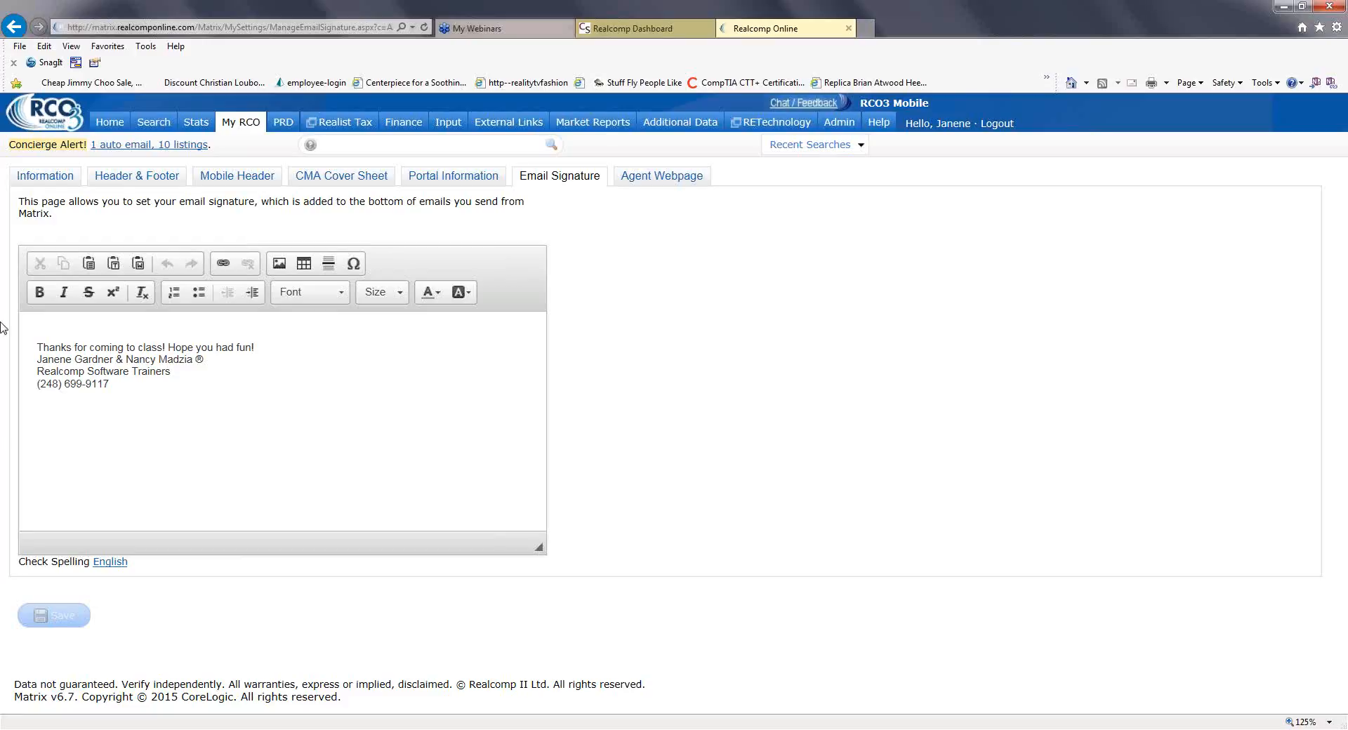
Open the Saved Searches list and delete Downtown Rentals, EXP/UWTH 7days back, MLS ONLY Prospects and redeption sales.
{"action": "left_click", "coordinate": [105, 123]}
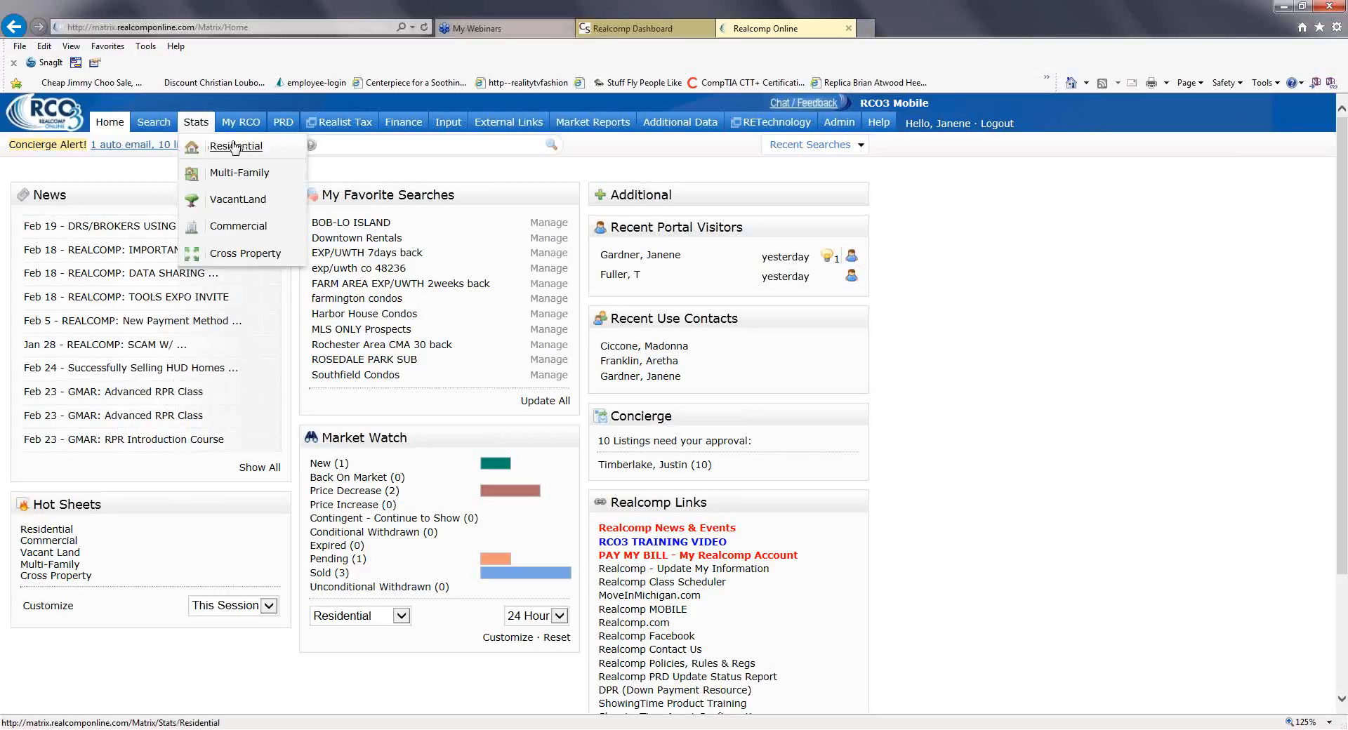
{"action": "mouse_move", "coordinate": [241, 125]}
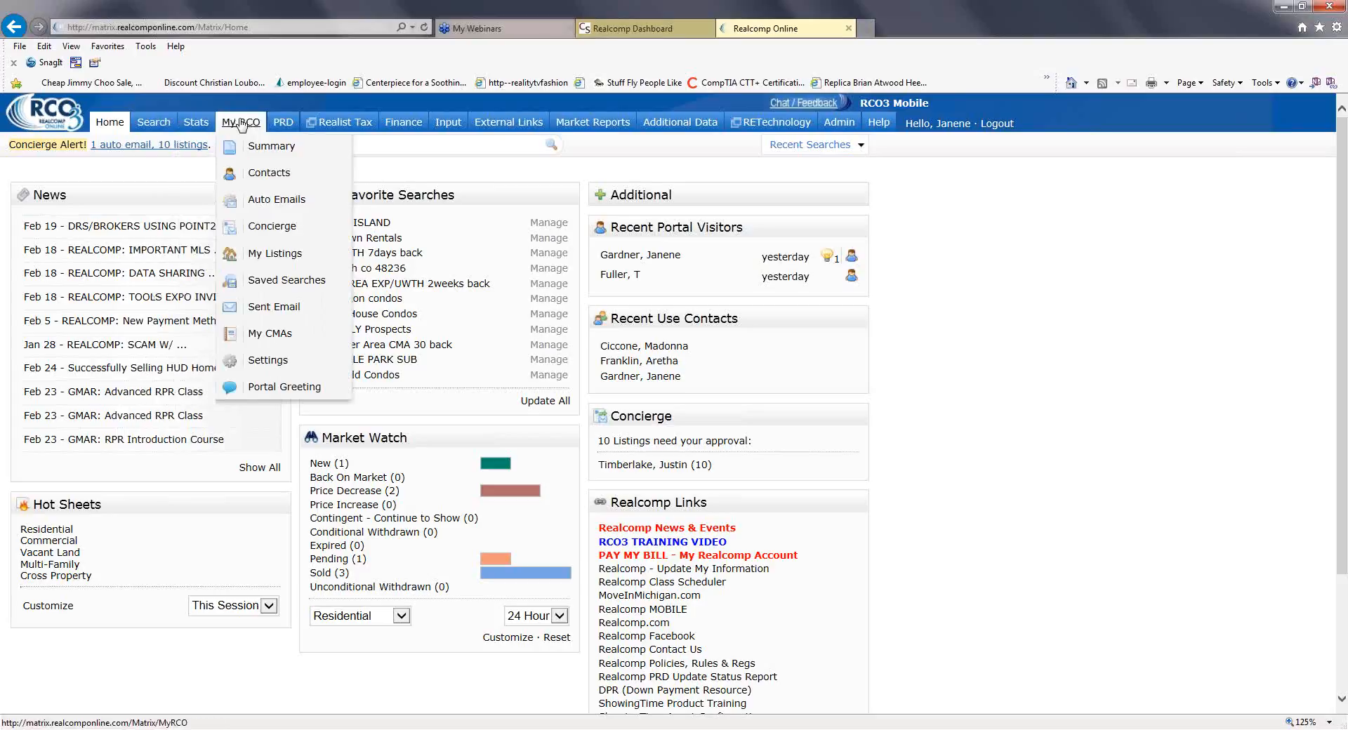
{"action": "left_click", "coordinate": [262, 282]}
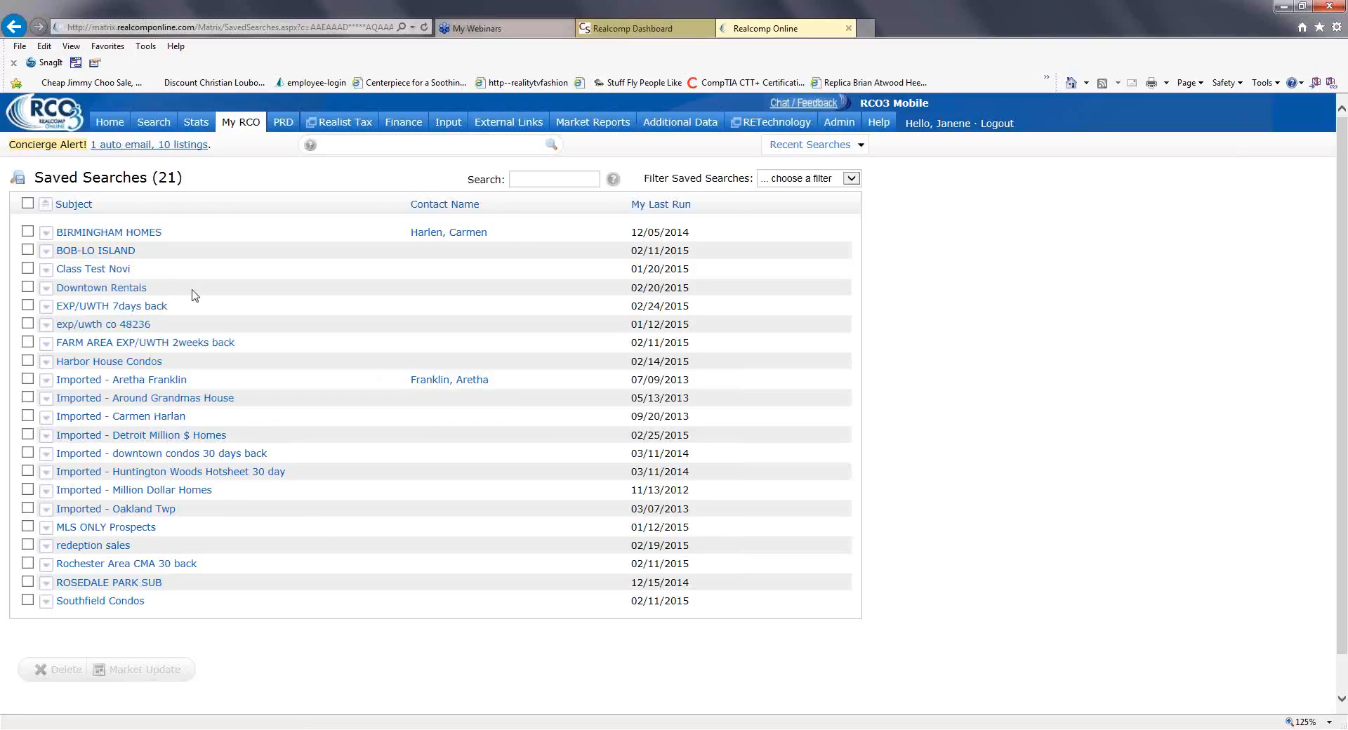
{"action": "left_click", "coordinate": [28, 287]}
{"action": "left_click", "coordinate": [28, 527]}
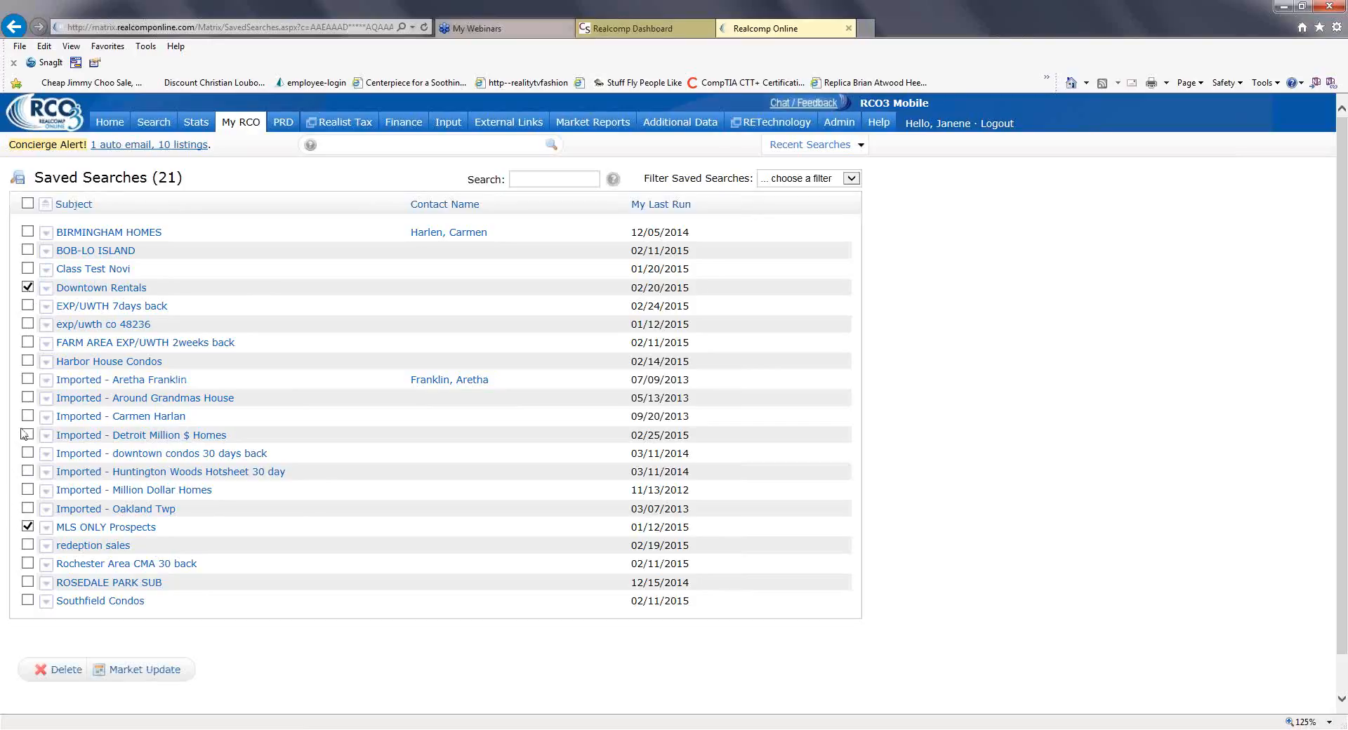
{"action": "left_click", "coordinate": [28, 306]}
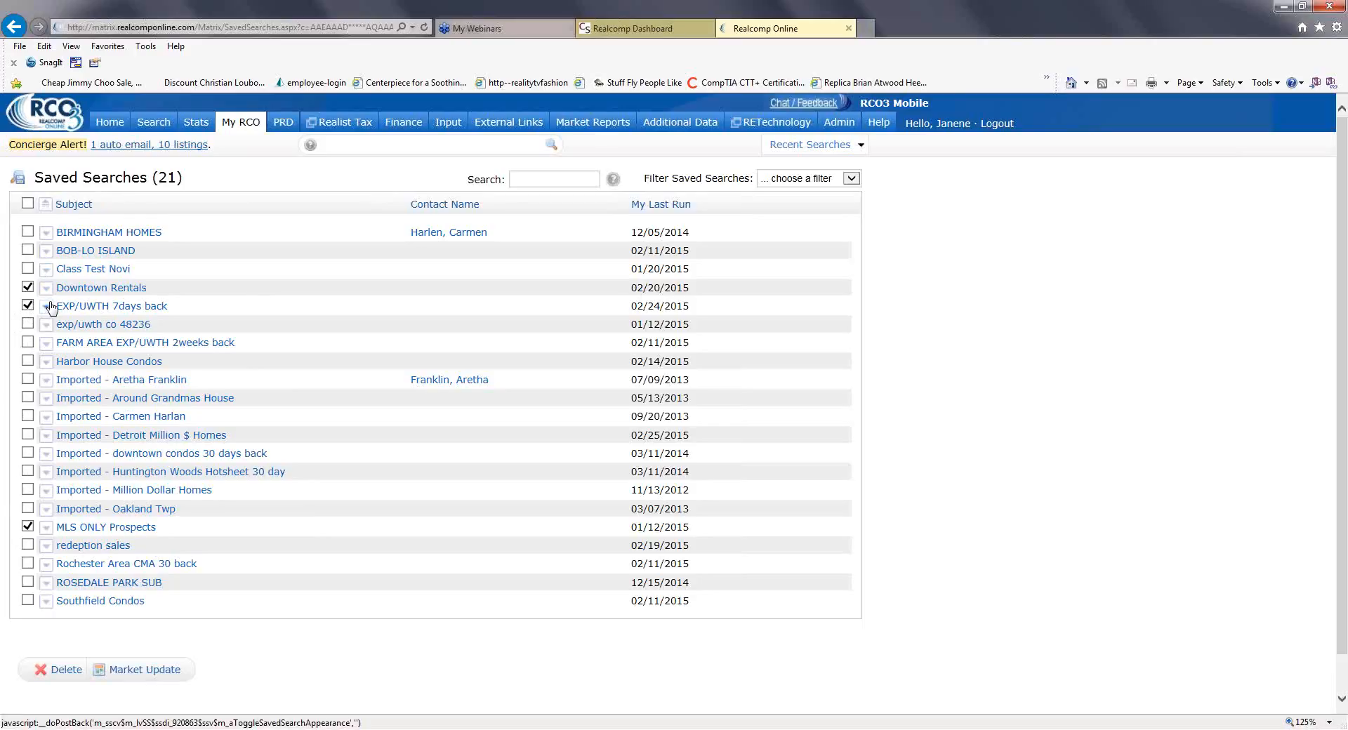
{"action": "left_click", "coordinate": [28, 545]}
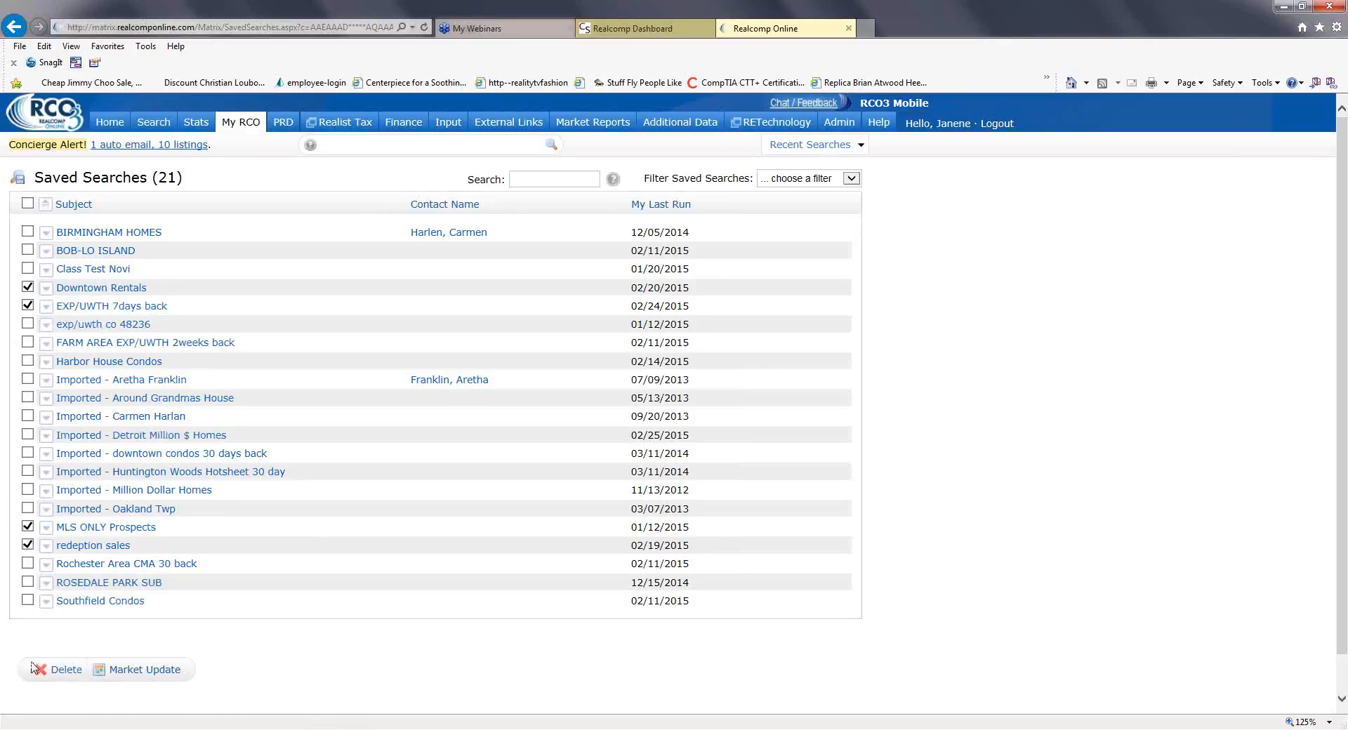
{"action": "left_click", "coordinate": [59, 670]}
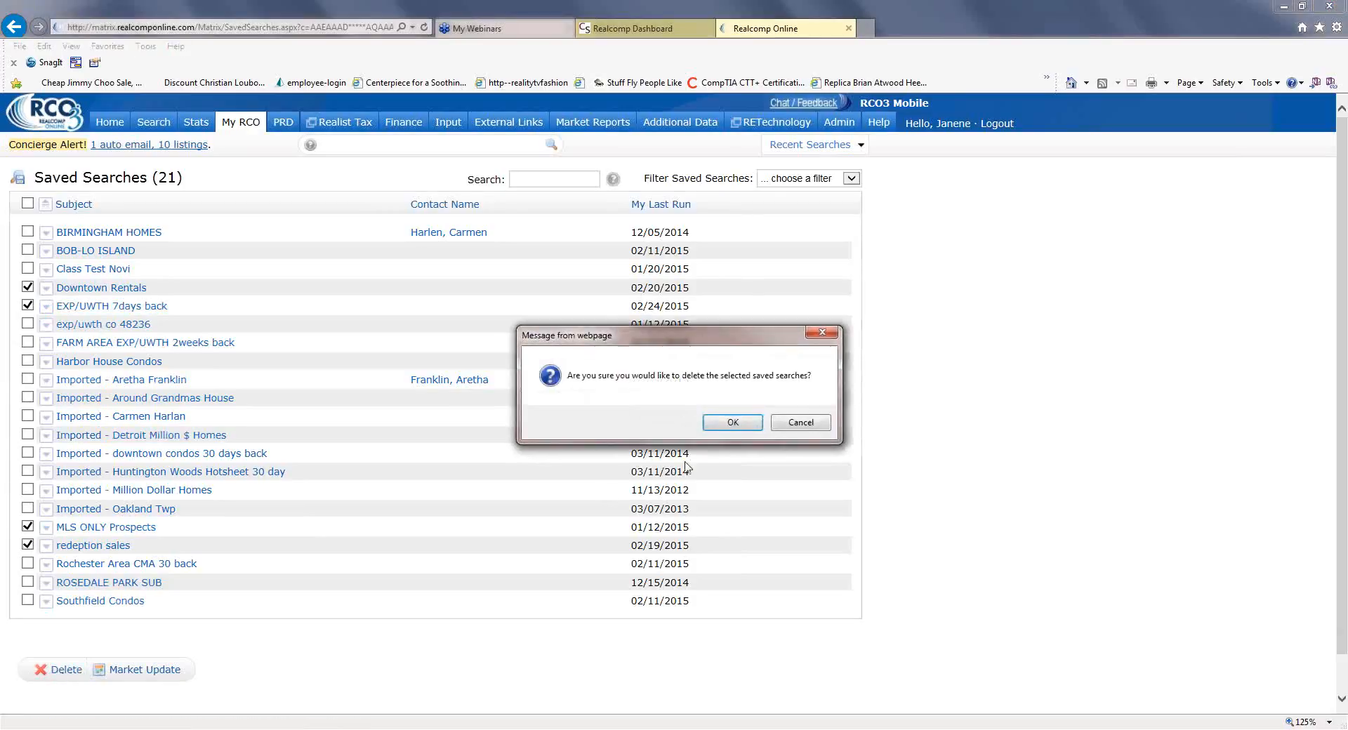
{"action": "left_click", "coordinate": [746, 430]}
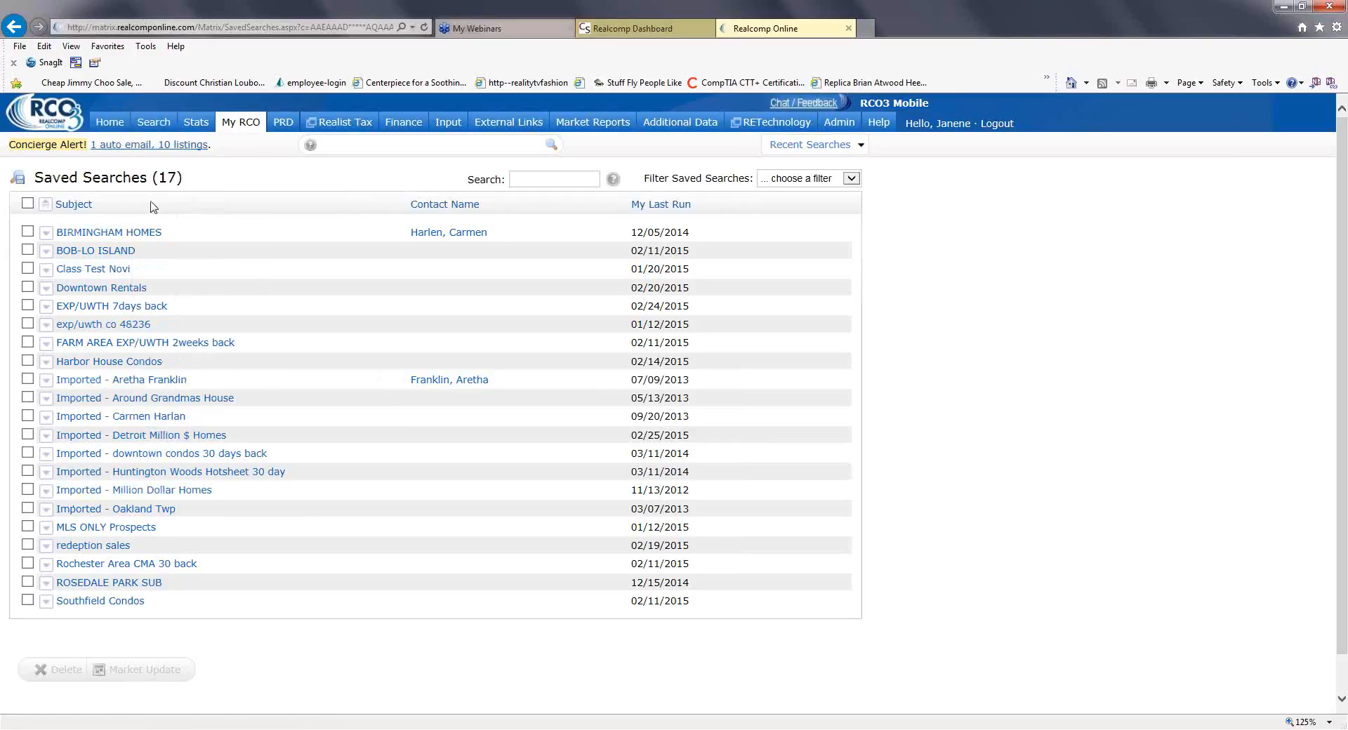
Return to the home page and open the Residential Quick search form.
{"action": "left_click", "coordinate": [110, 127]}
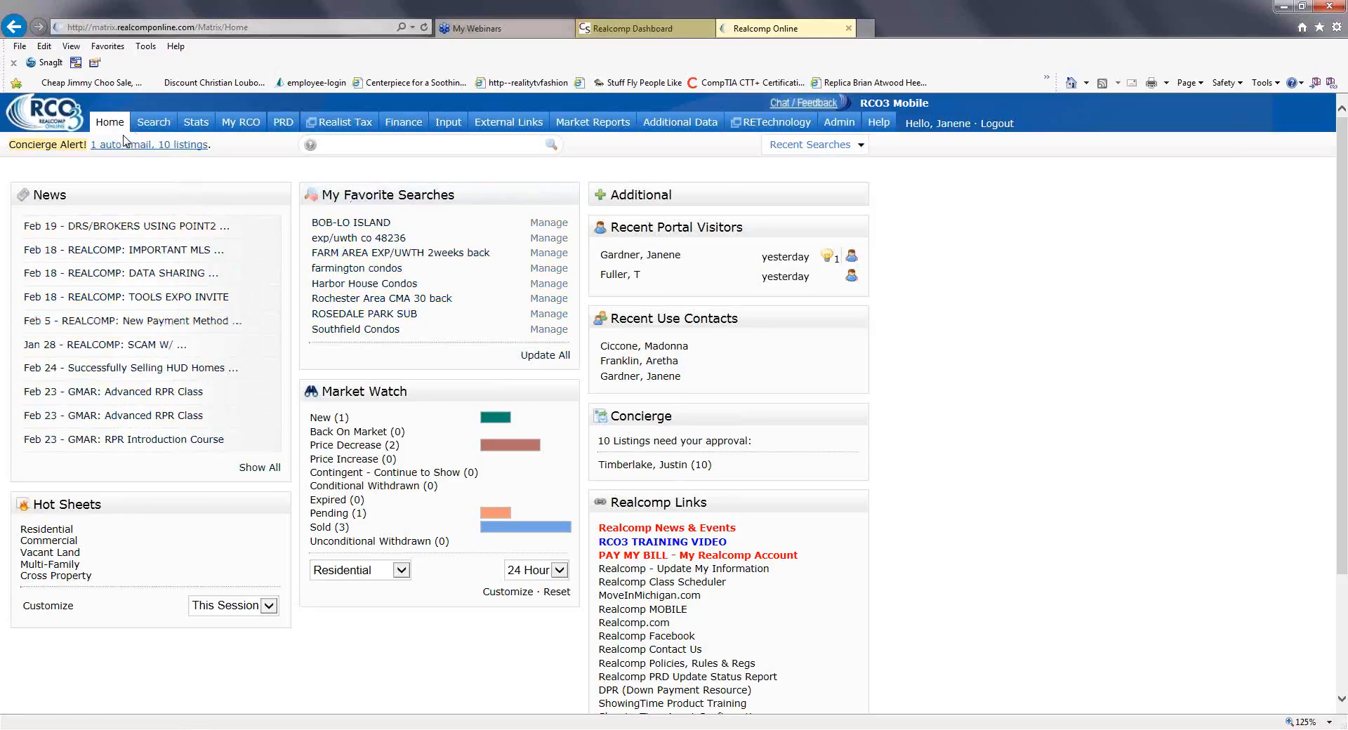
{"action": "mouse_move", "coordinate": [147, 134]}
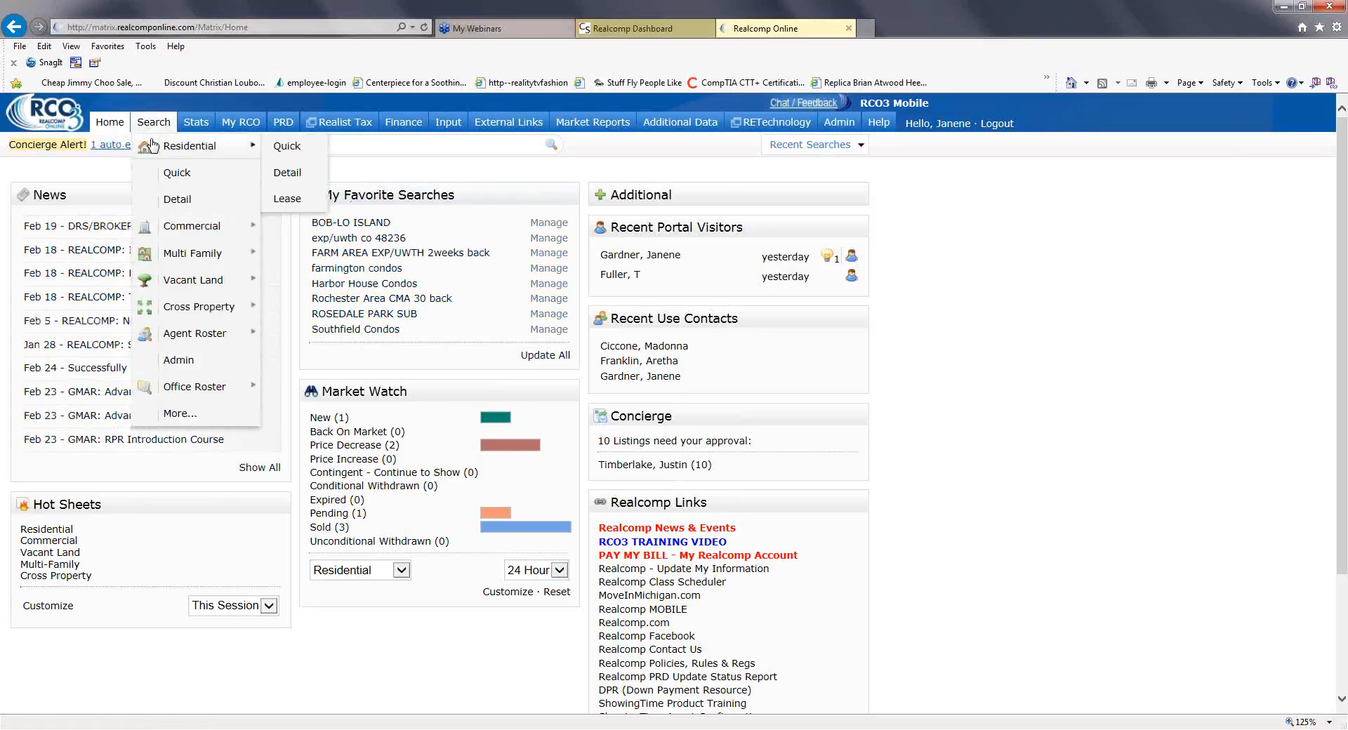
{"action": "left_click", "coordinate": [291, 156]}
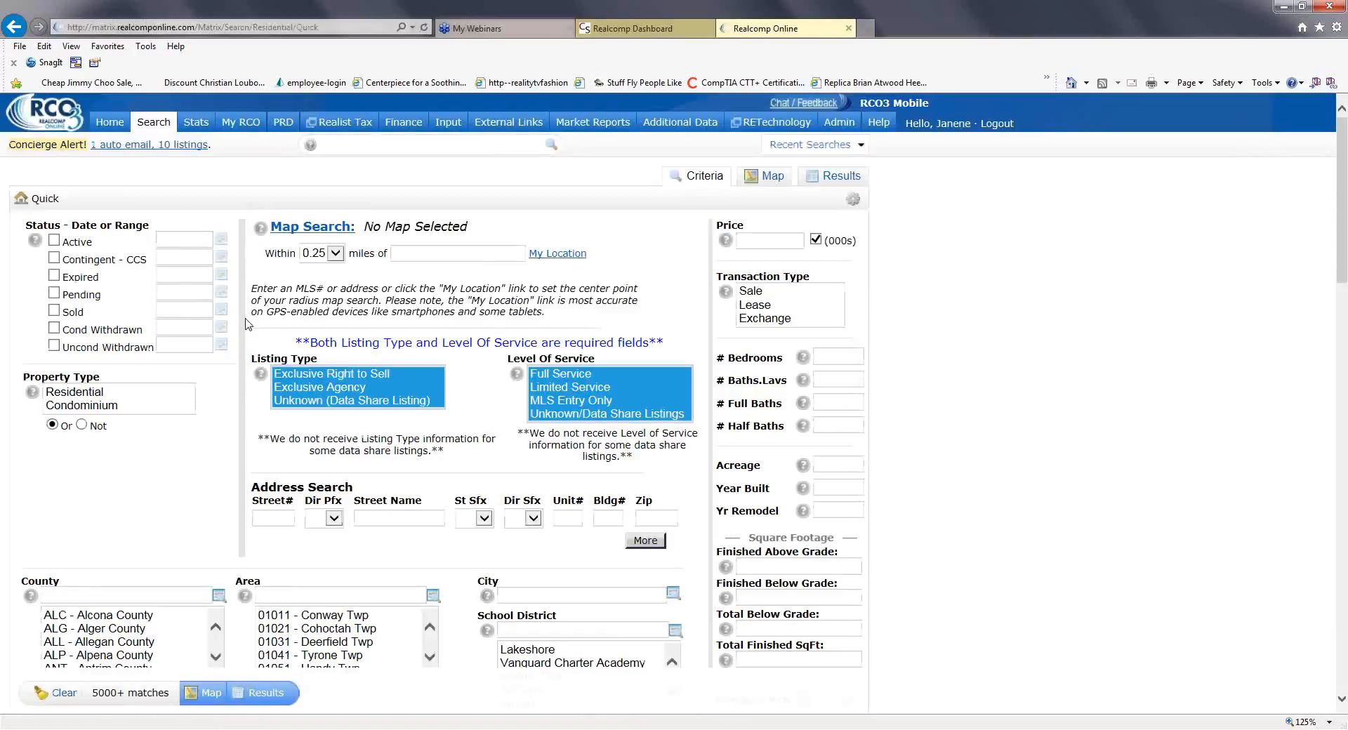
Restrict the Residential Quick search to Active status and the Residential property type.
{"action": "left_click", "coordinate": [55, 241]}
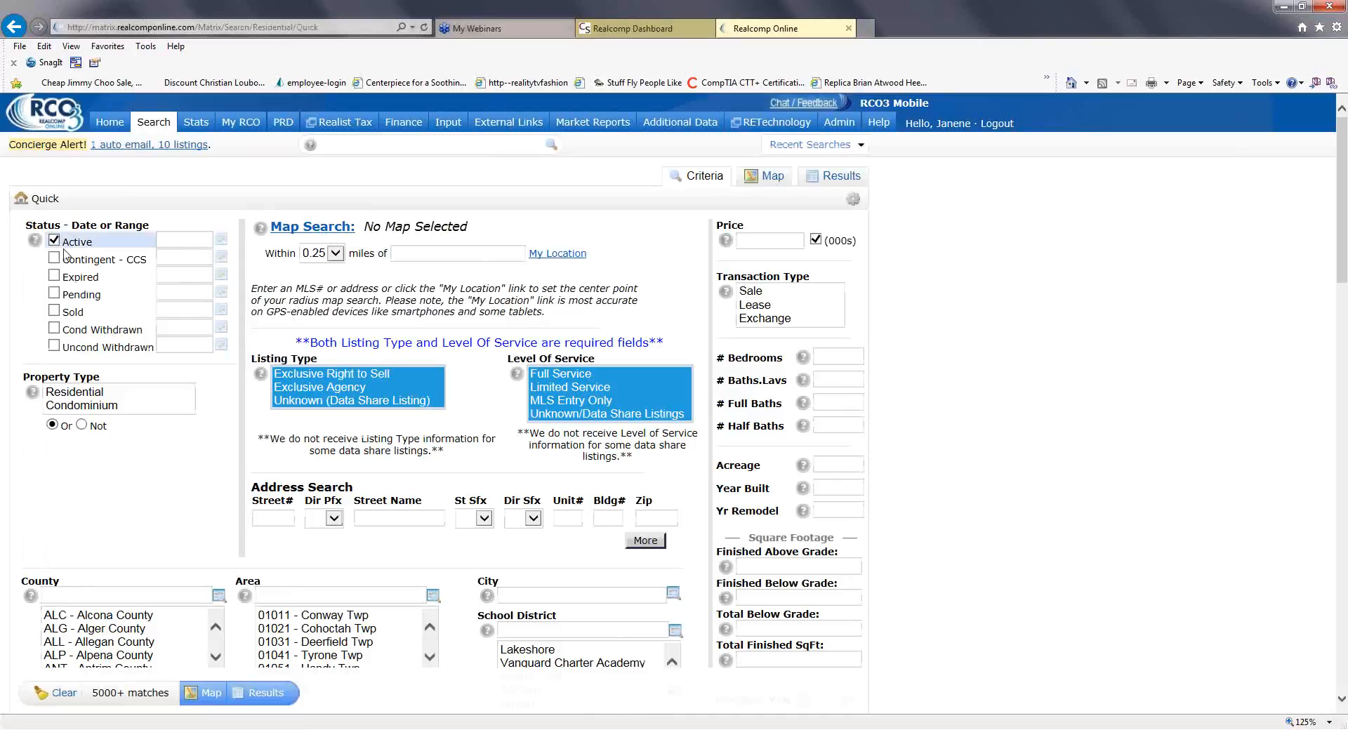
{"action": "left_click", "coordinate": [81, 406]}
{"action": "left_click", "coordinate": [74, 392], "text": "ctrl"}
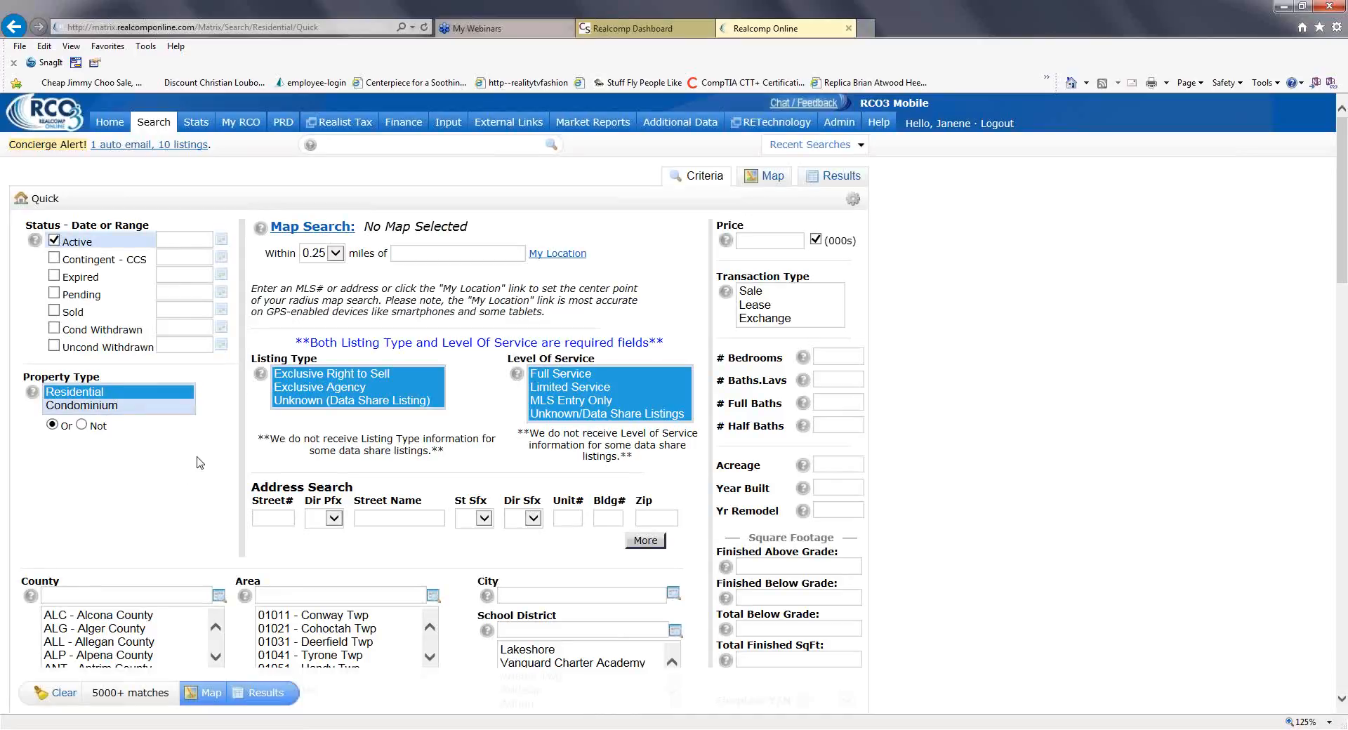
{"action": "scroll", "coordinate": [200, 464], "scroll_direction": "down", "scroll_amount": 5}
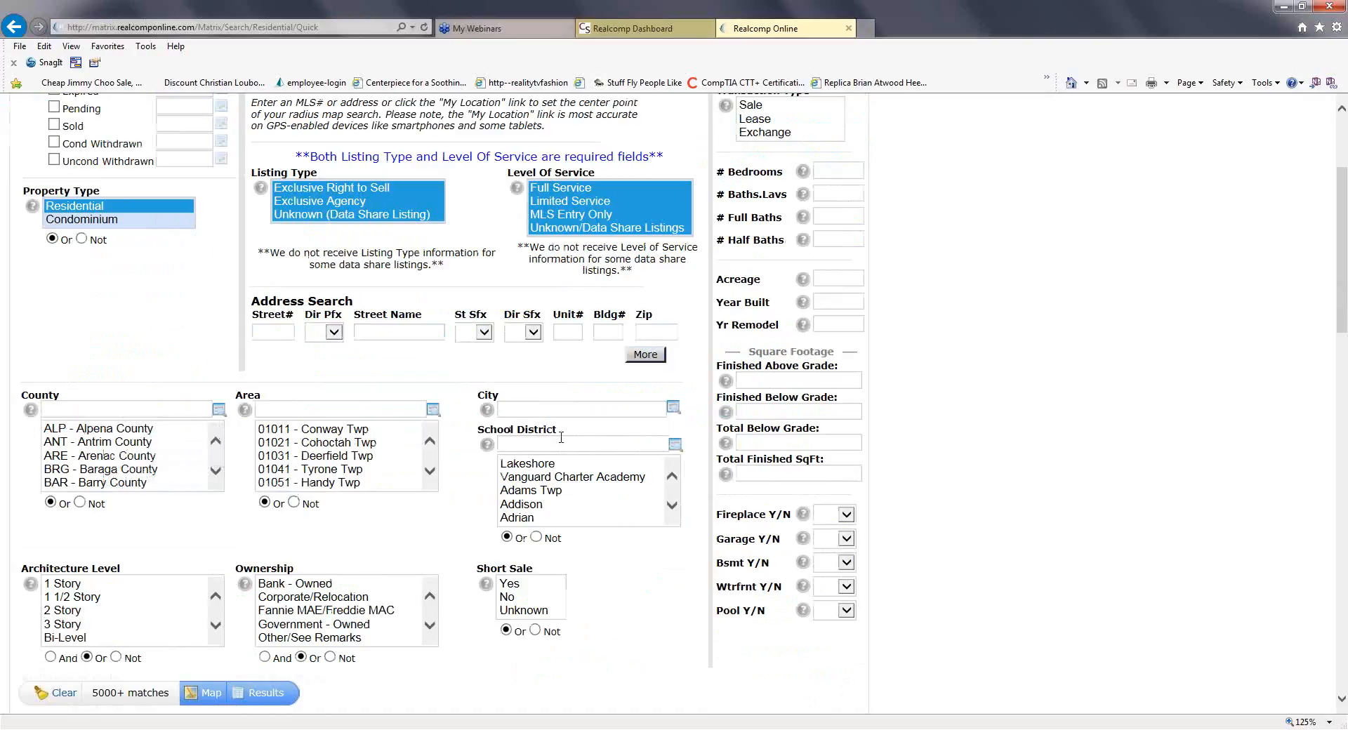
{"action": "scroll", "coordinate": [455, 483], "scroll_direction": "down", "scroll_amount": 3}
{"action": "scroll", "coordinate": [684, 583], "scroll_direction": "up", "scroll_amount": 5}
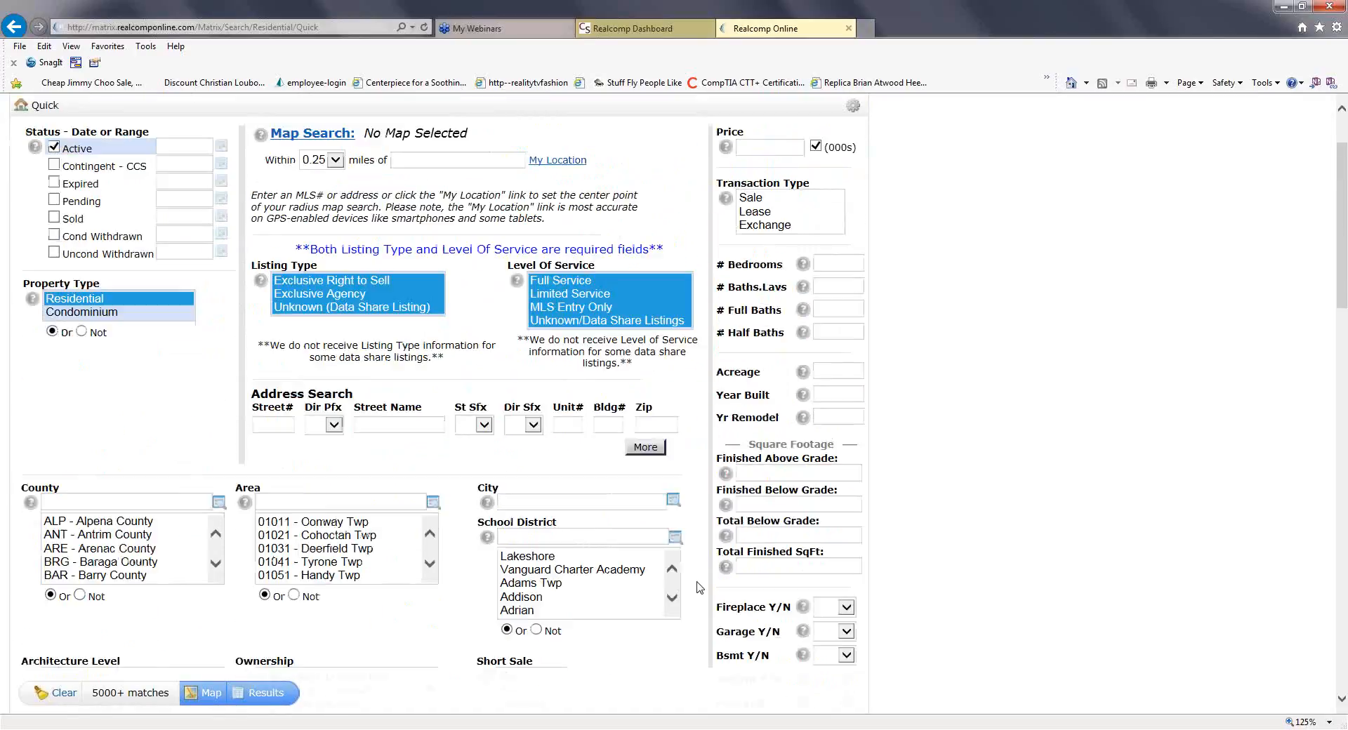
{"action": "scroll", "coordinate": [699, 587], "scroll_direction": "up", "scroll_amount": 2}
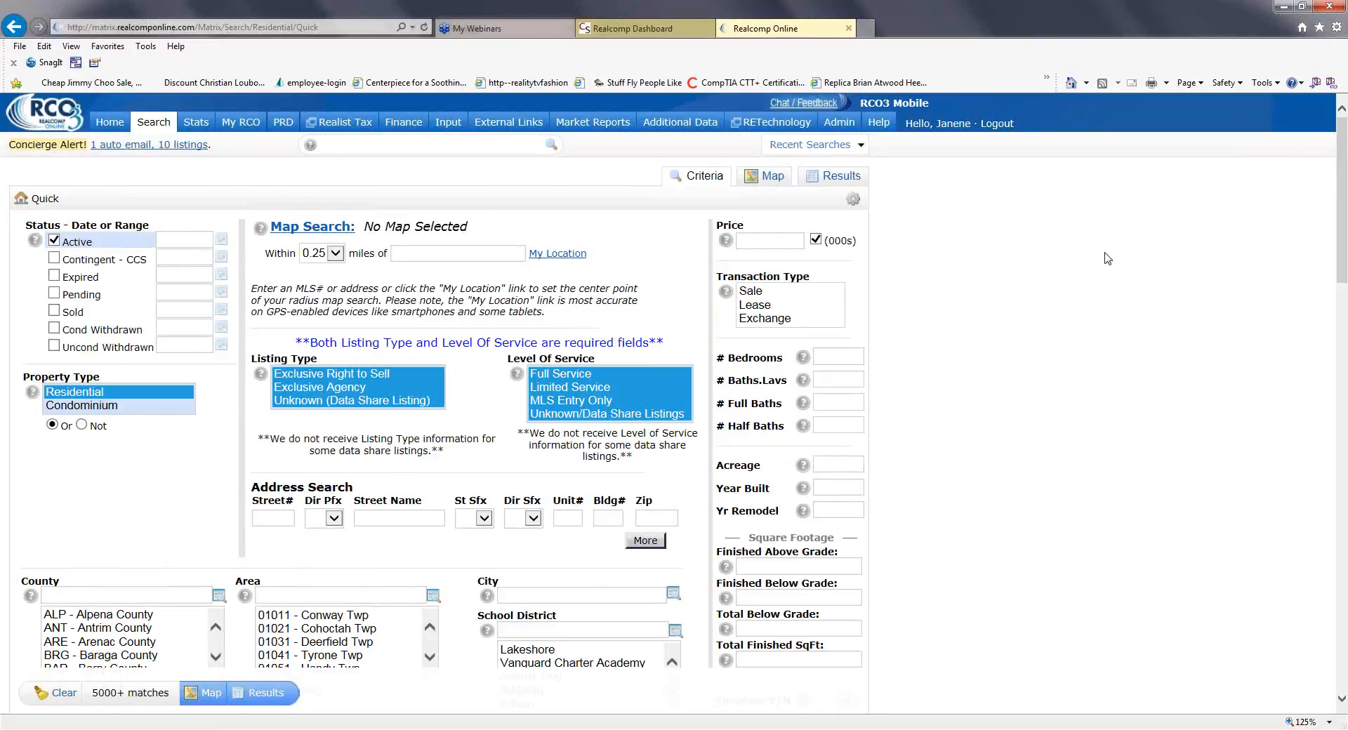
Set the search price to 1700+ in thousands and the transaction type to Sale.
{"action": "type", "text": "17"}
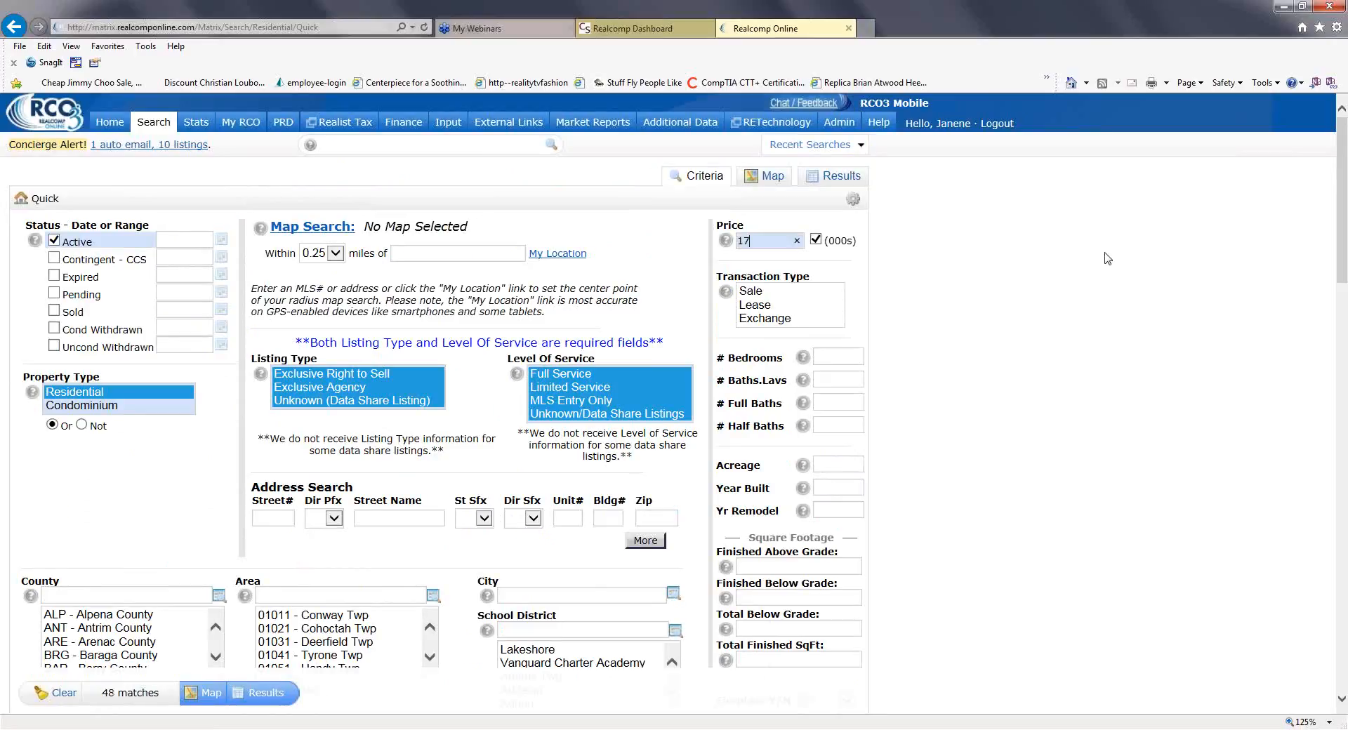
{"action": "type", "text": "00+"}
{"action": "left_click", "coordinate": [757, 290]}
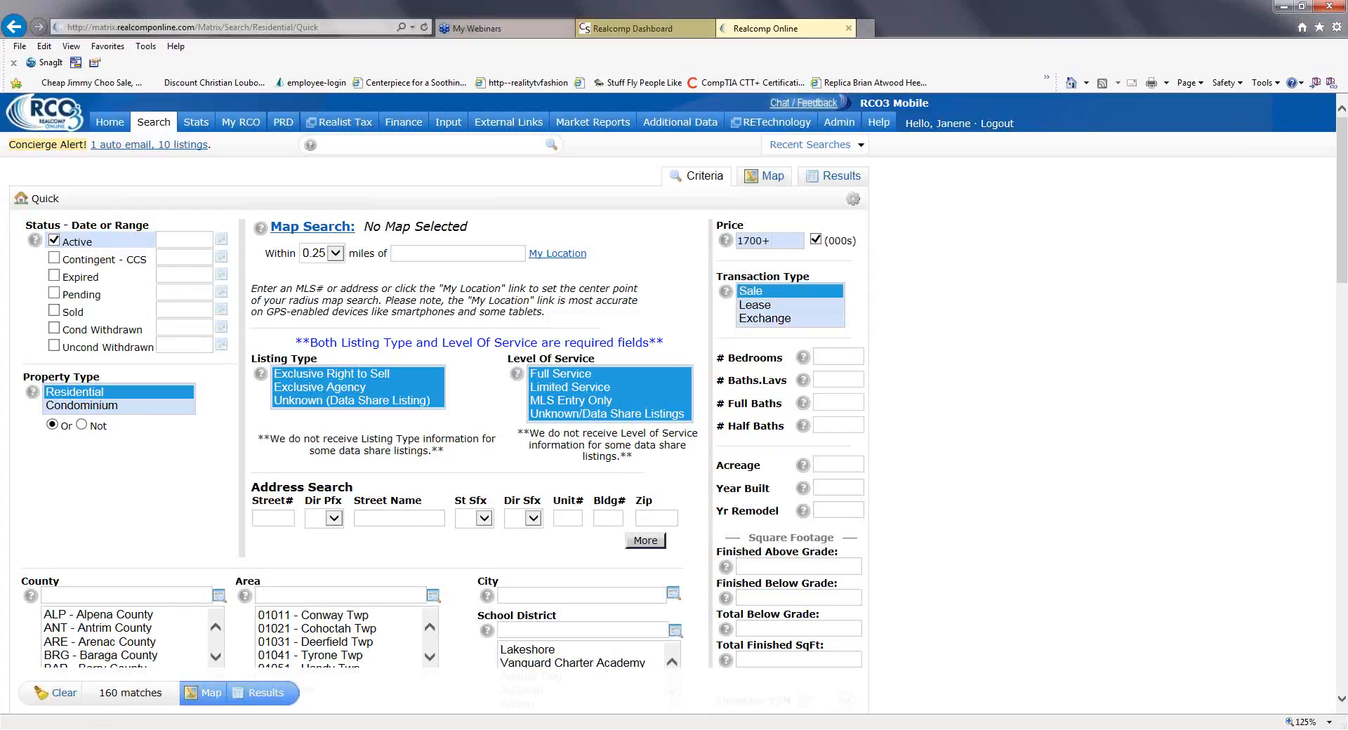
{"action": "scroll", "coordinate": [847, 394], "scroll_direction": "down", "scroll_amount": 2}
{"action": "scroll", "coordinate": [847, 394], "scroll_direction": "down", "scroll_amount": 2}
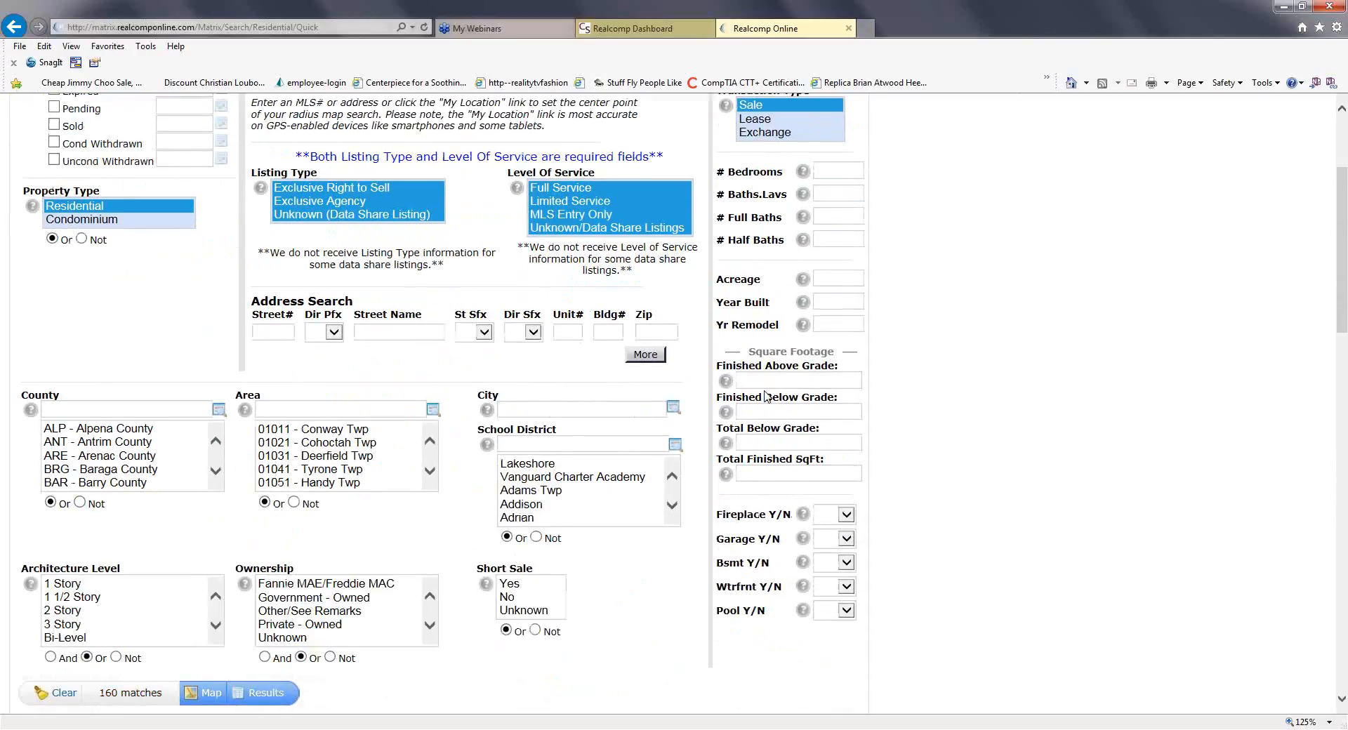
{"action": "left_click", "coordinate": [772, 381]}
{"action": "type", "text": "2200+"}
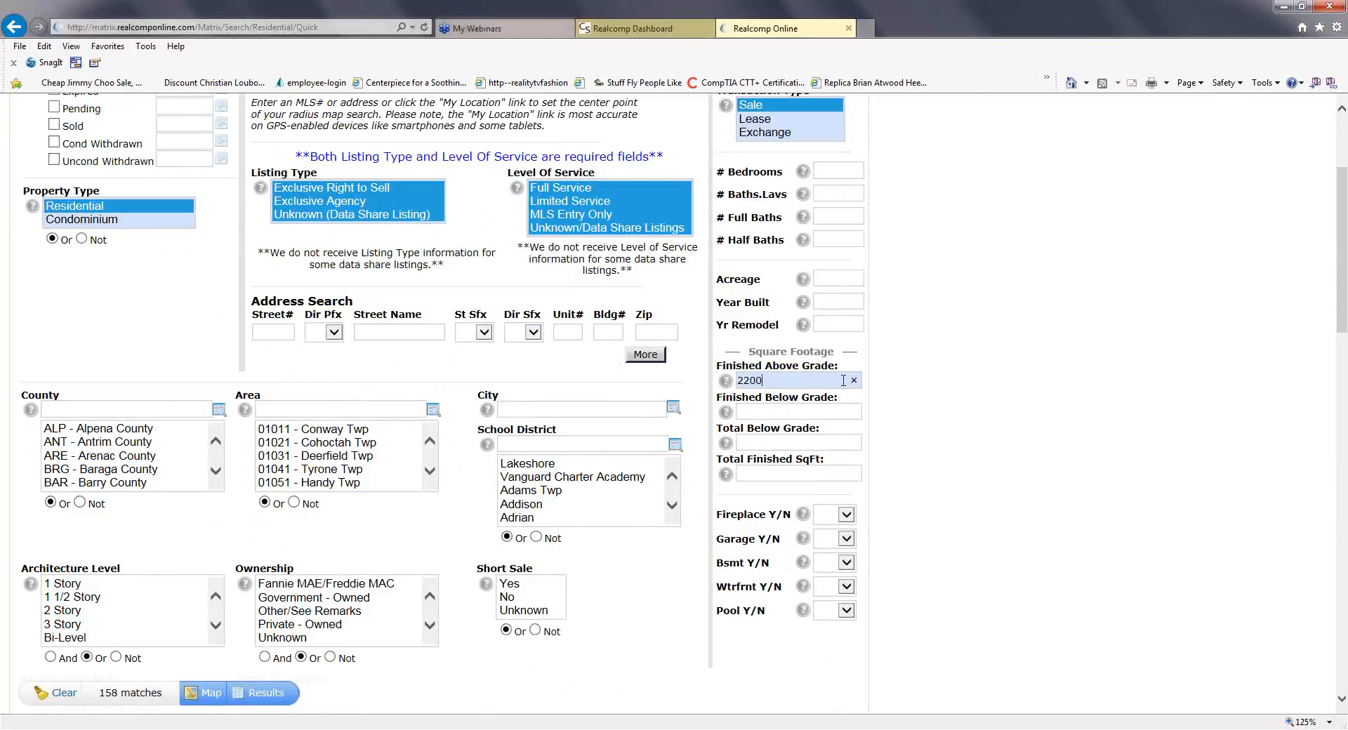
{"action": "key", "text": "BackSpace"}
{"action": "key", "text": "BackSpace"}
{"action": "key", "text": "BackSpace"}
{"action": "key", "text": "BackSpace"}
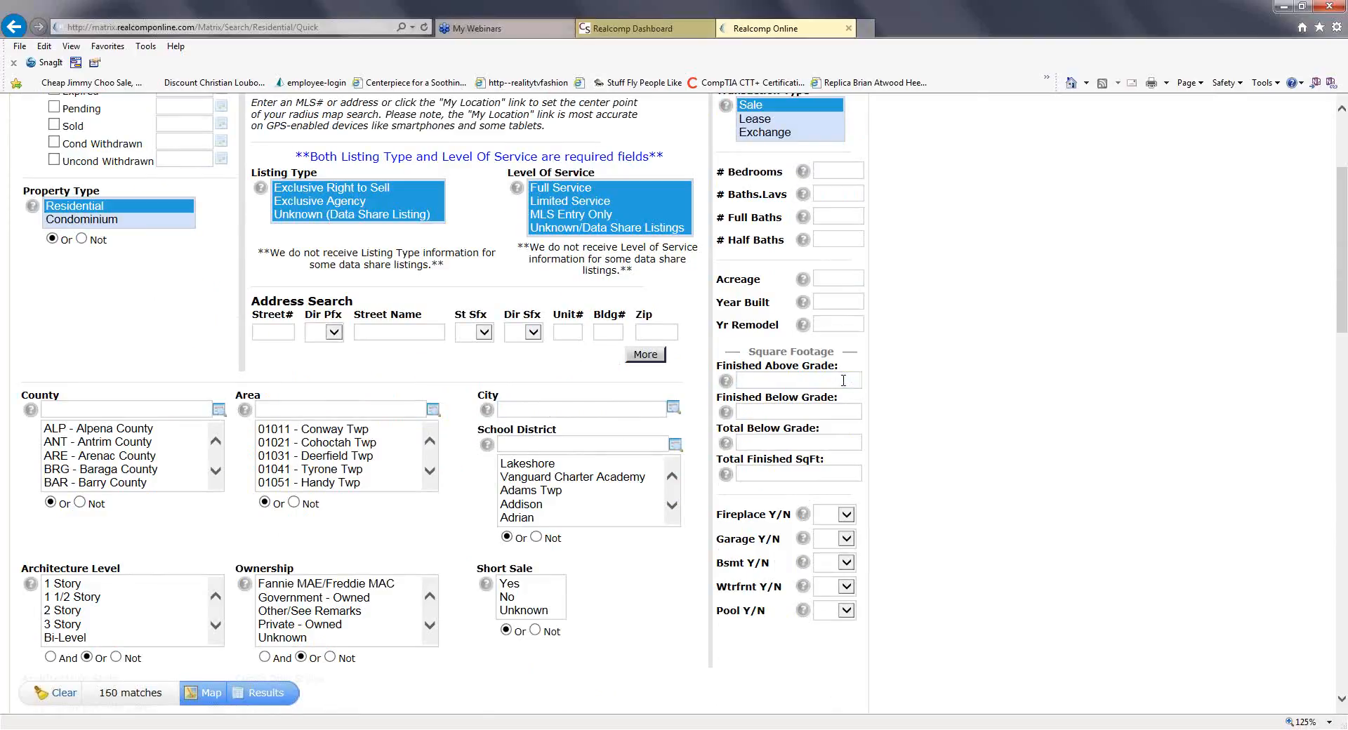
{"action": "type", "text": "4000+"}
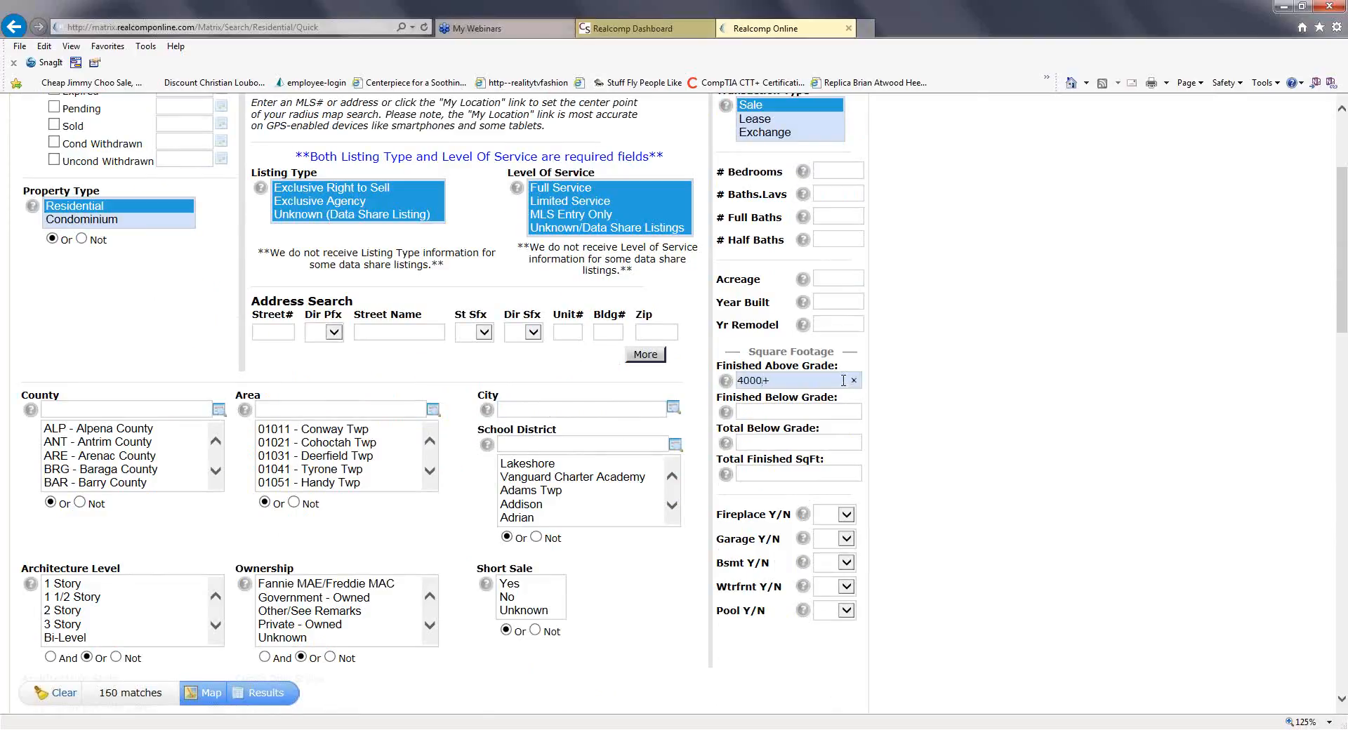
{"action": "key", "text": "BackSpace"}
{"action": "key", "text": "BackSpace"}
{"action": "key", "text": "BackSpace"}
{"action": "key", "text": "BackSpace"}
{"action": "key", "text": "BackSpace"}
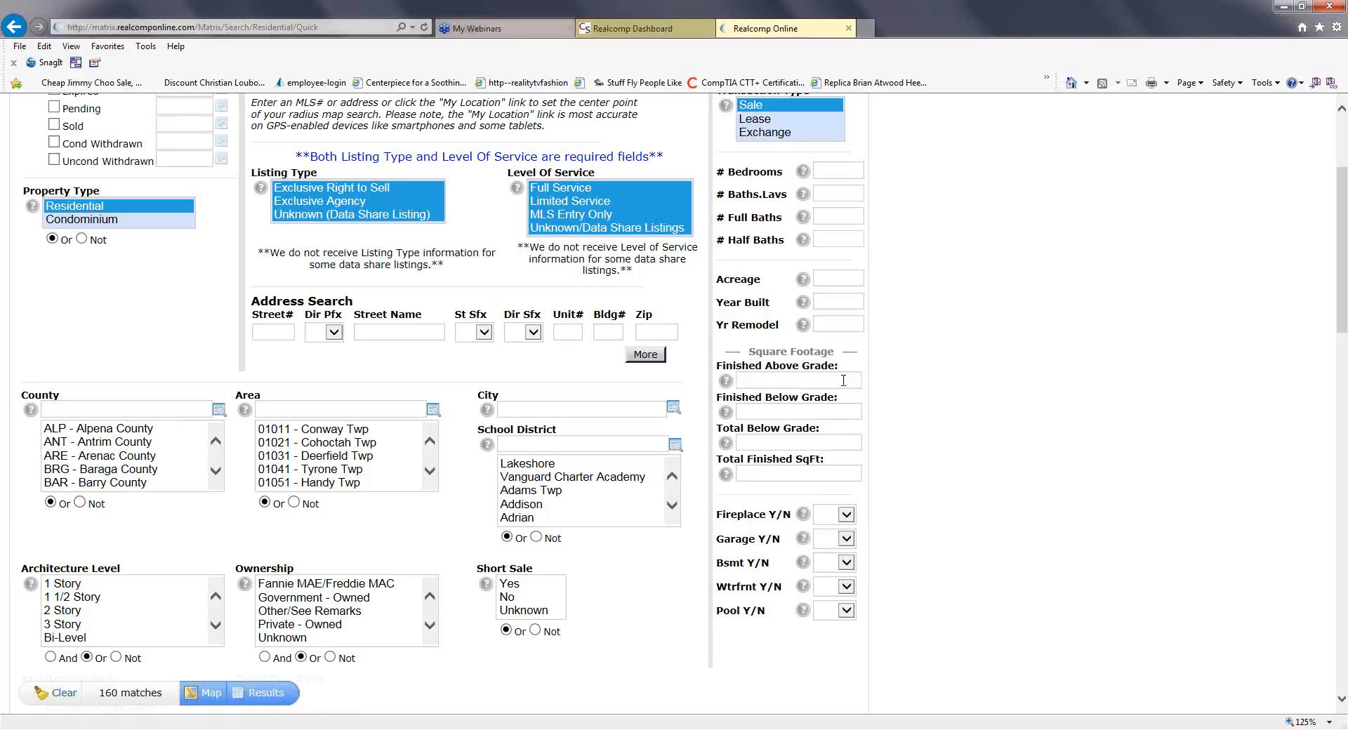
Set the Finished Above Grade square footage to 10000+ and display the search results.
{"action": "type", "text": "10000"}
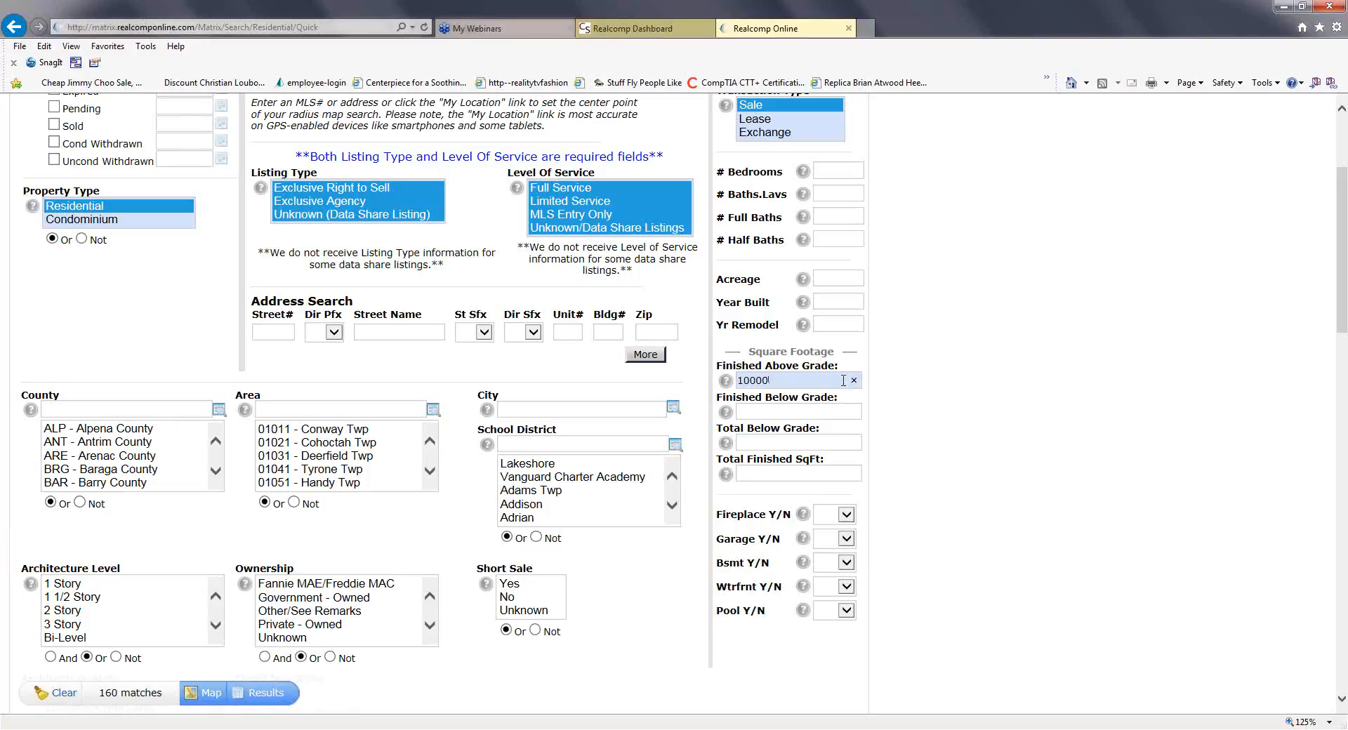
{"action": "type", "text": "+"}
{"action": "scroll", "coordinate": [24, 655], "scroll_direction": "down", "scroll_amount": 5}
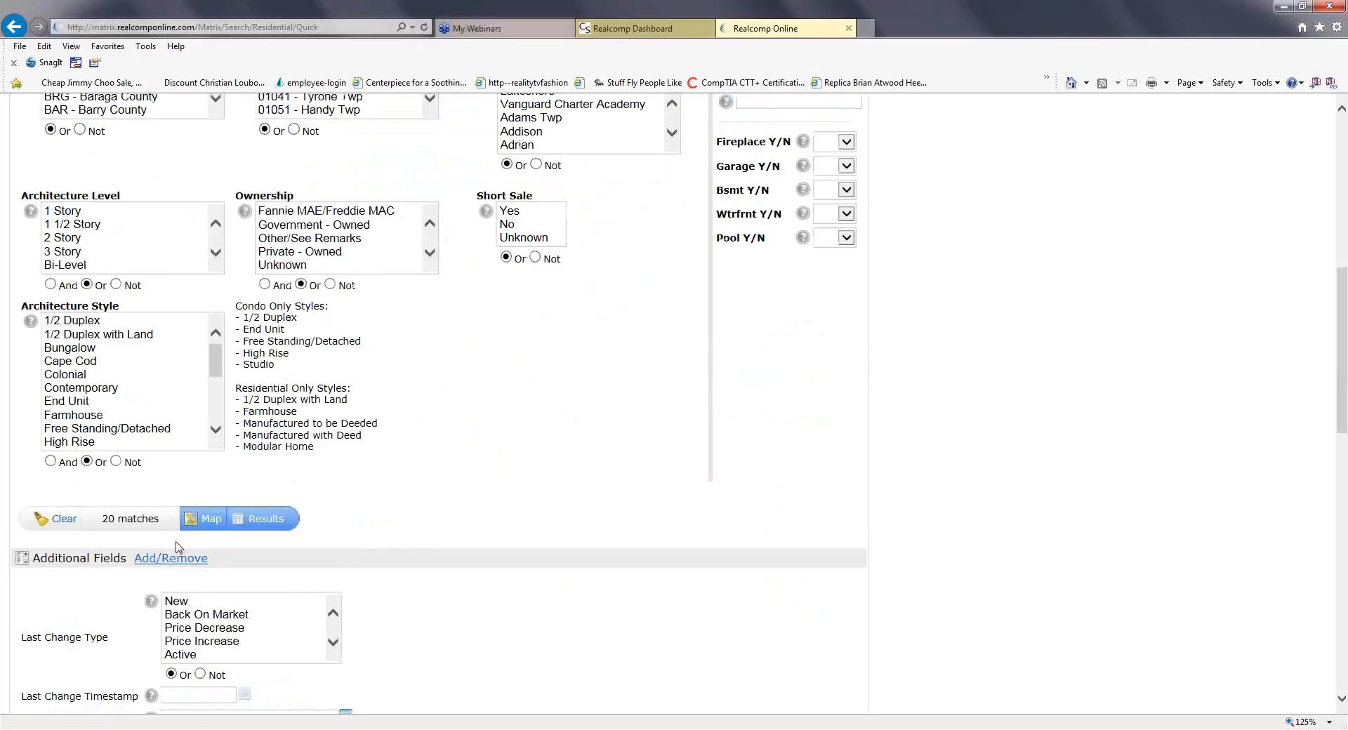
{"action": "left_click", "coordinate": [264, 531]}
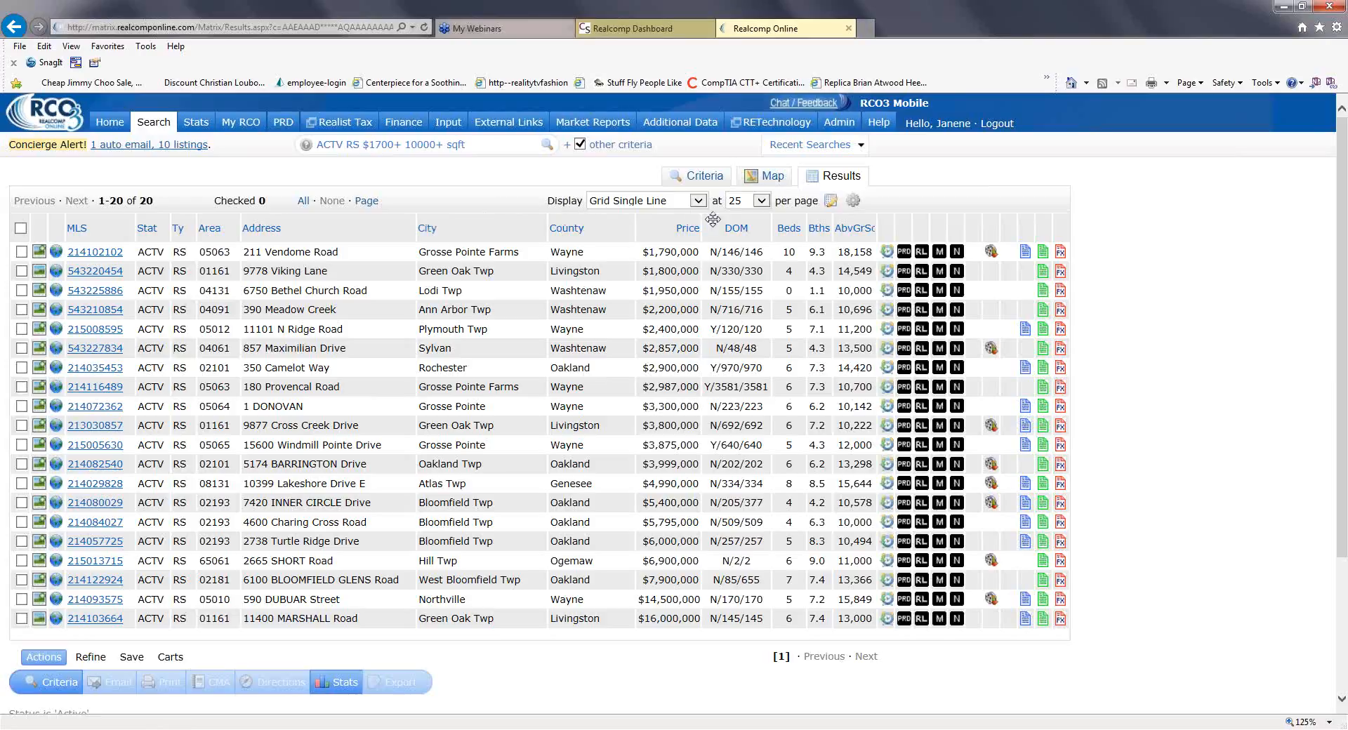
Review the matching listings on the map and in the Summary display, and return to the Grid Single Line display.
{"action": "left_click", "coordinate": [773, 180]}
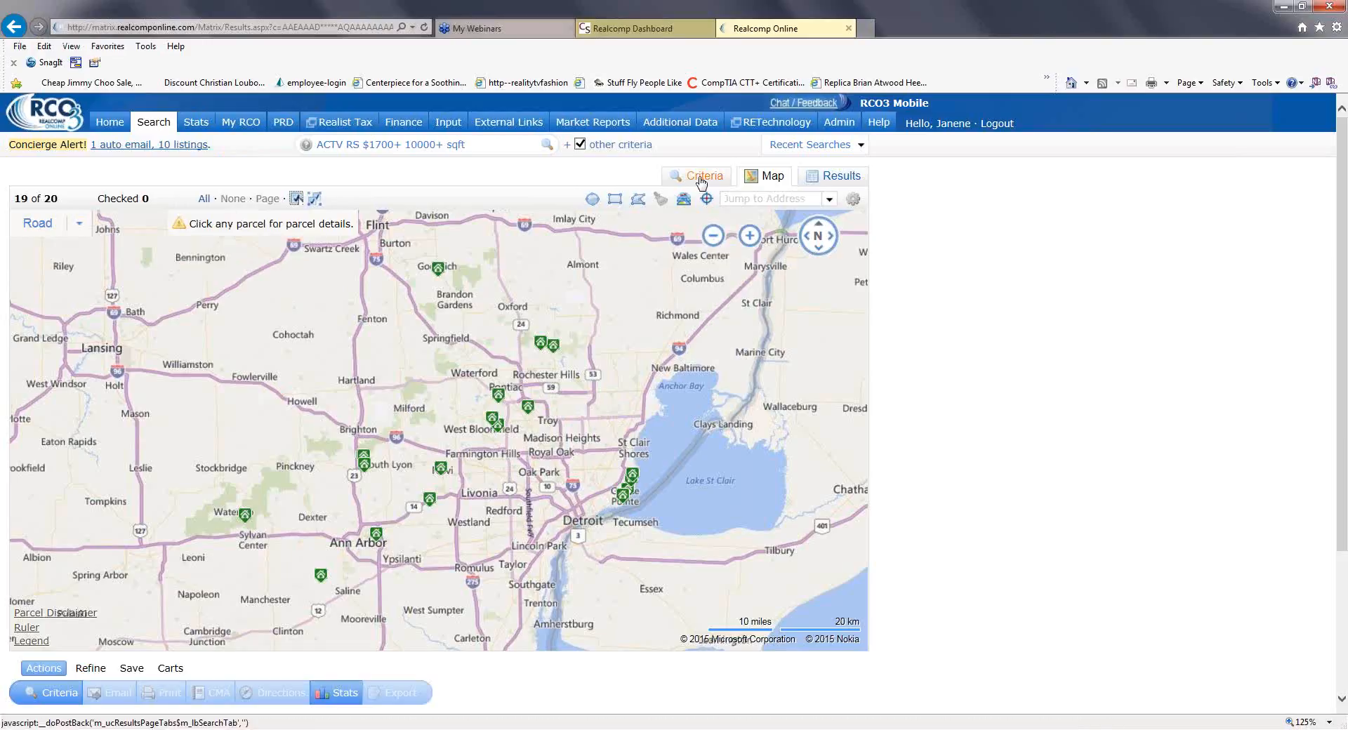
{"action": "left_click", "coordinate": [836, 181]}
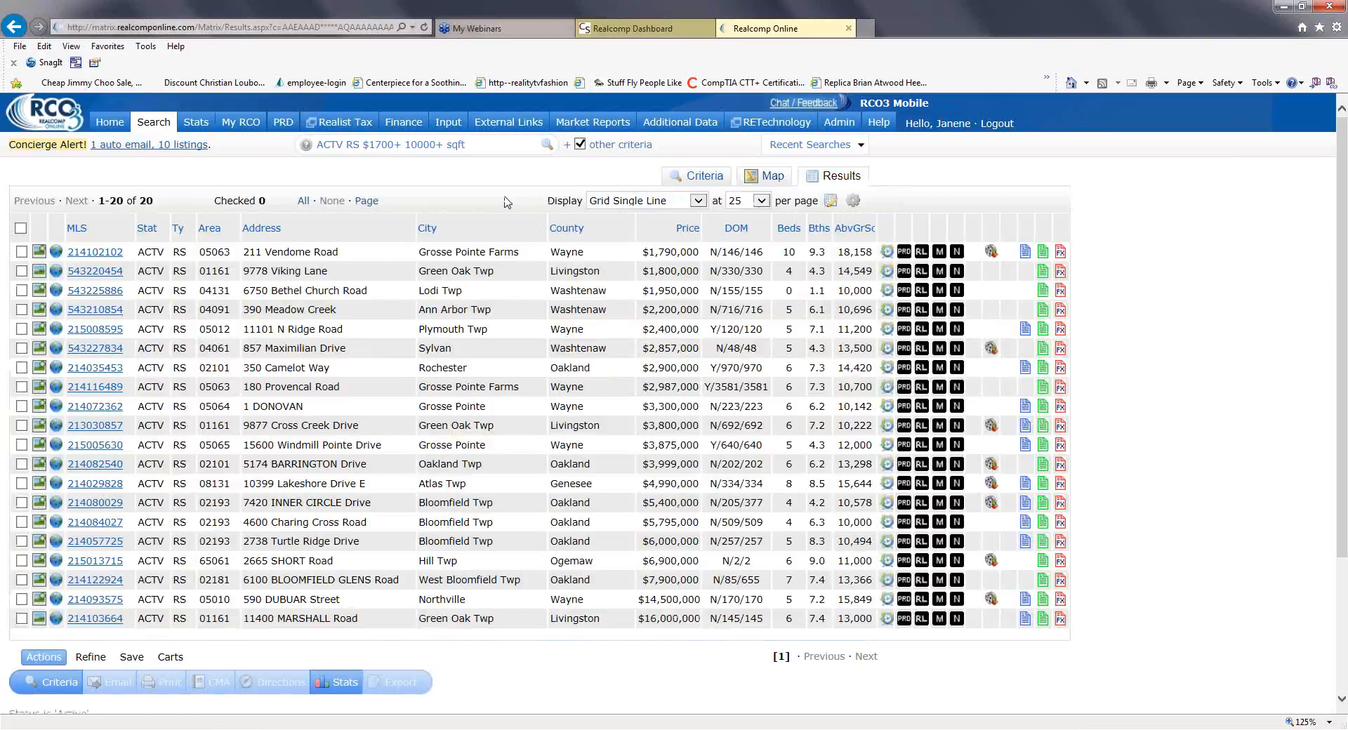
{"action": "left_click", "coordinate": [698, 202]}
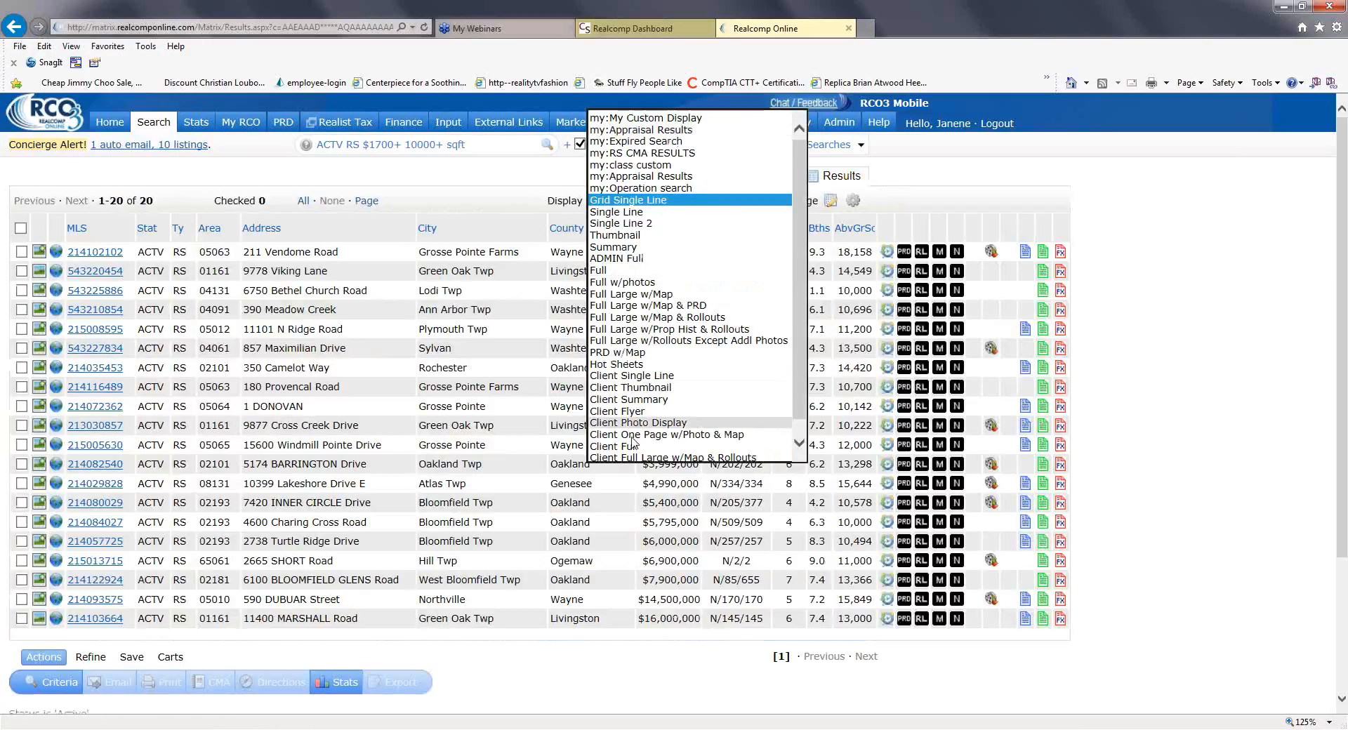
{"action": "left_click", "coordinate": [636, 249]}
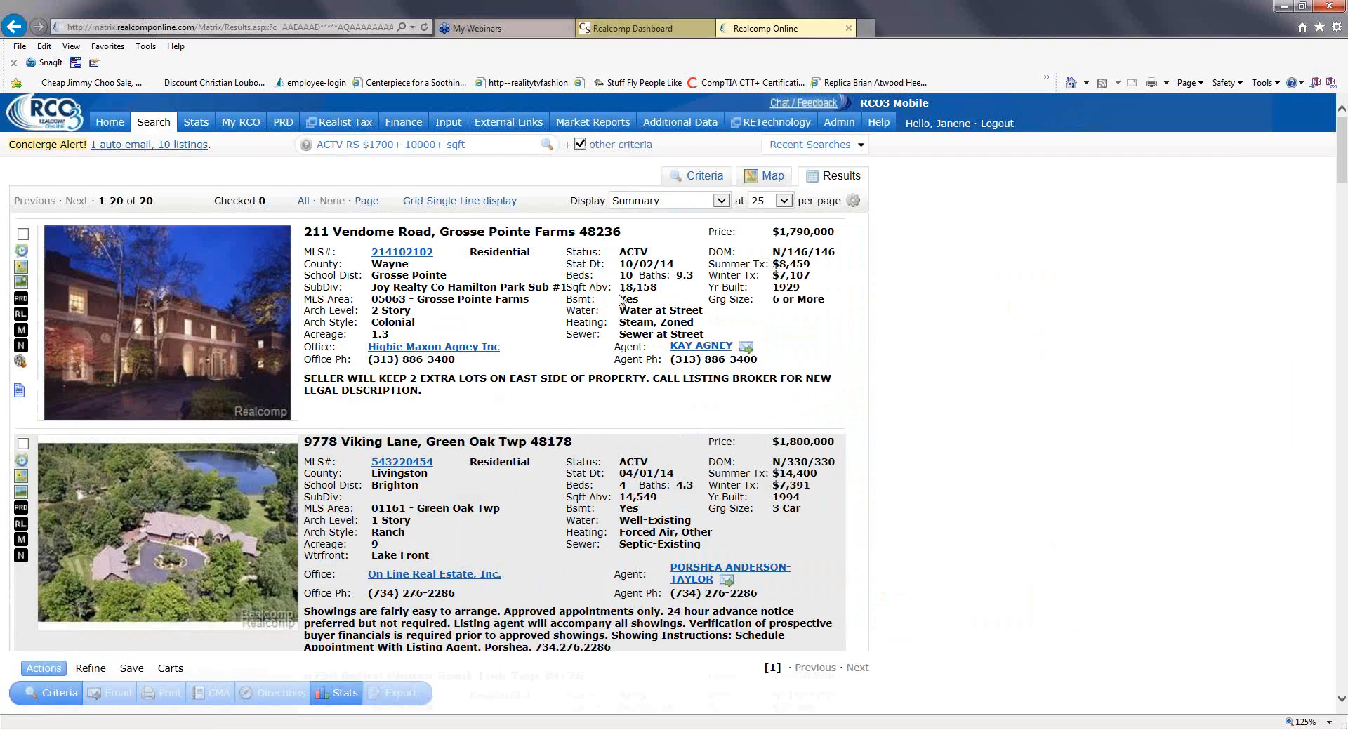
{"action": "scroll", "coordinate": [618, 298], "scroll_direction": "down", "scroll_amount": 6}
{"action": "scroll", "coordinate": [618, 298], "scroll_direction": "down", "scroll_amount": 20}
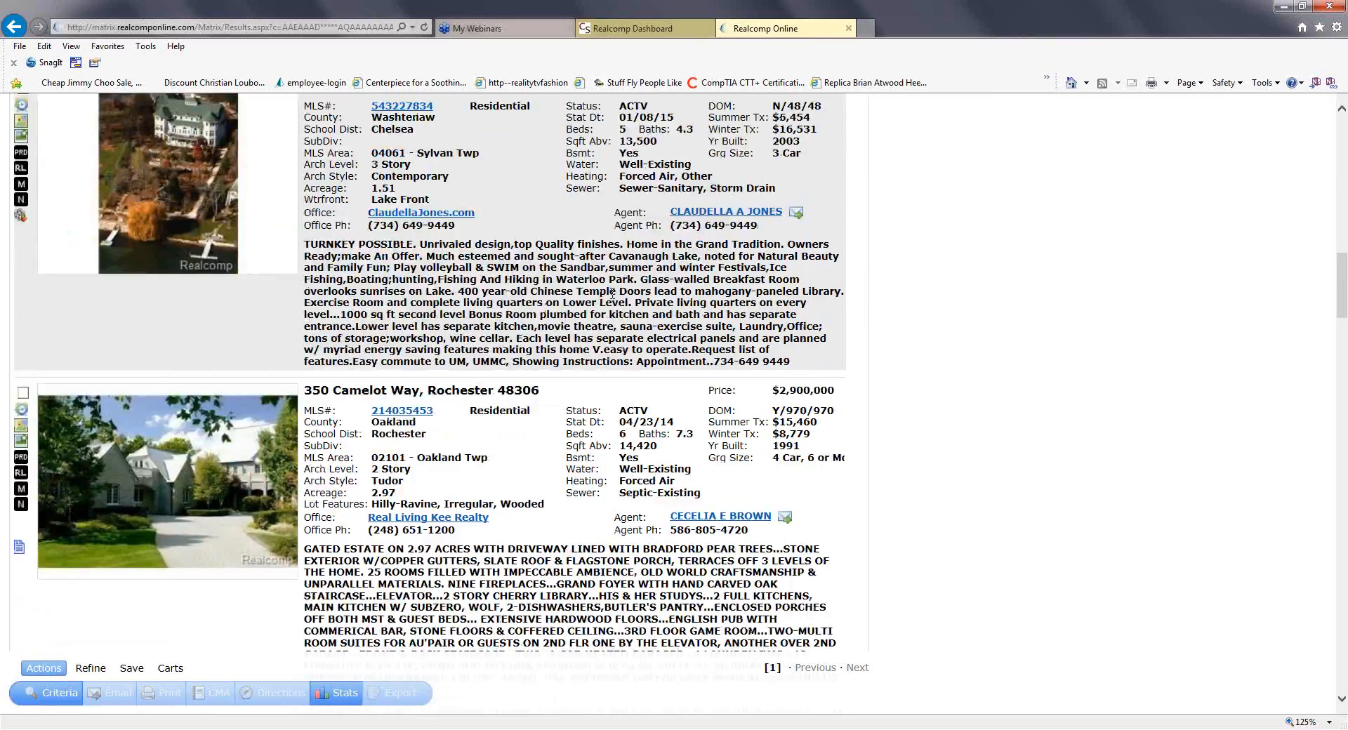
{"action": "scroll", "coordinate": [609, 297], "scroll_direction": "down", "scroll_amount": 7}
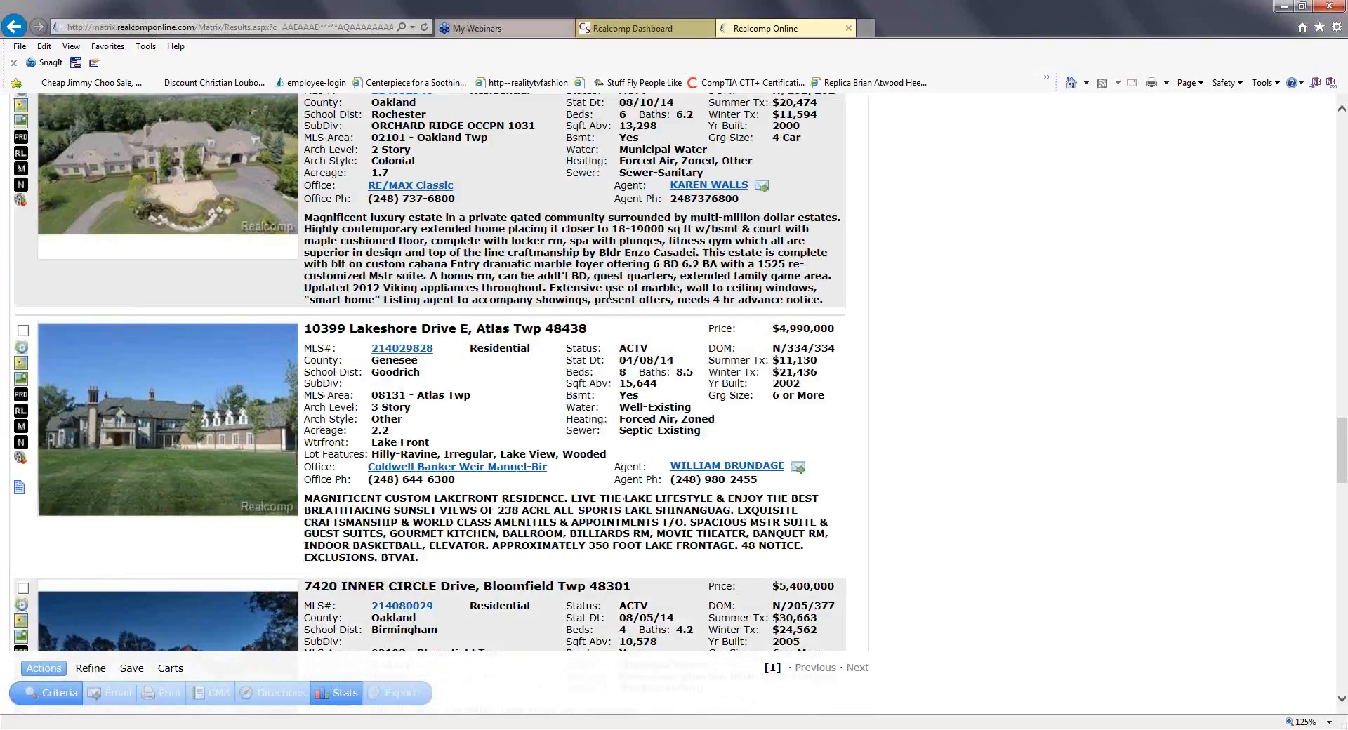
{"action": "scroll", "coordinate": [609, 295], "scroll_direction": "up", "scroll_amount": 3}
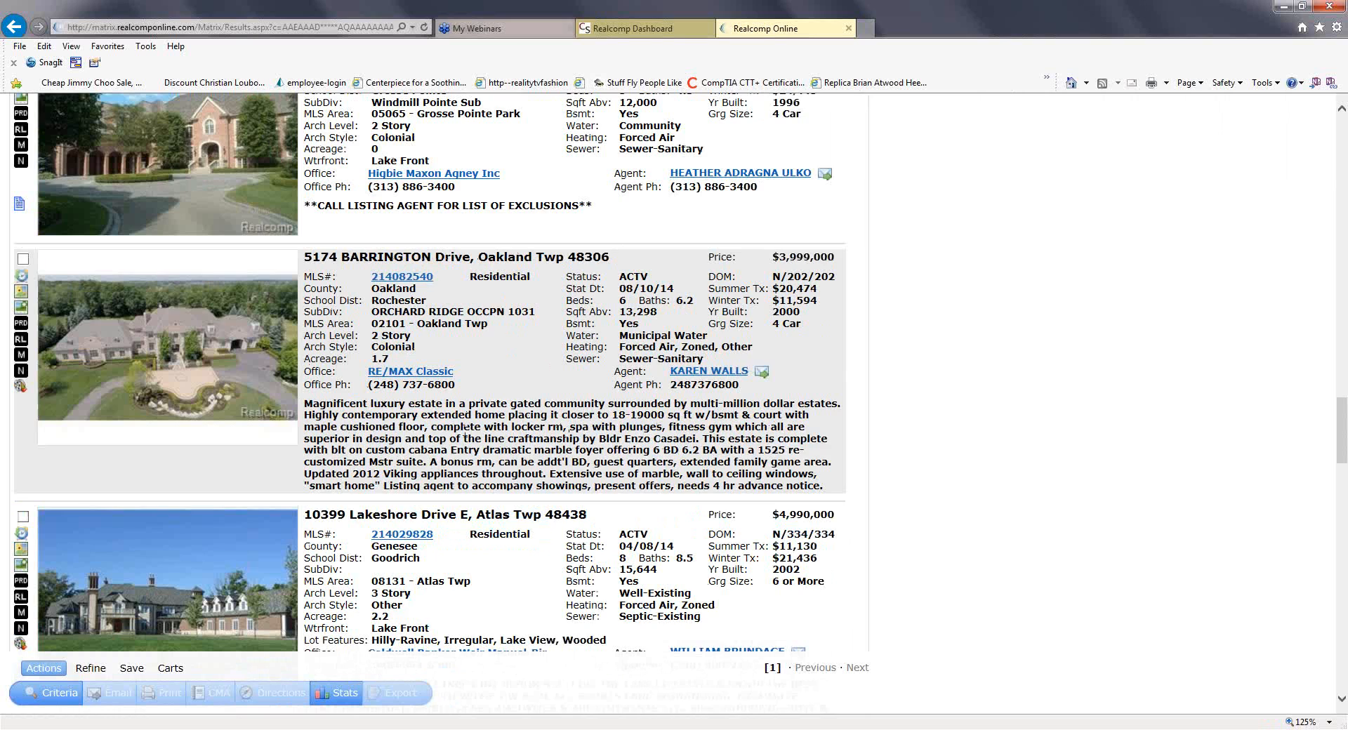
{"action": "scroll", "coordinate": [634, 415], "scroll_direction": "up", "scroll_amount": 15}
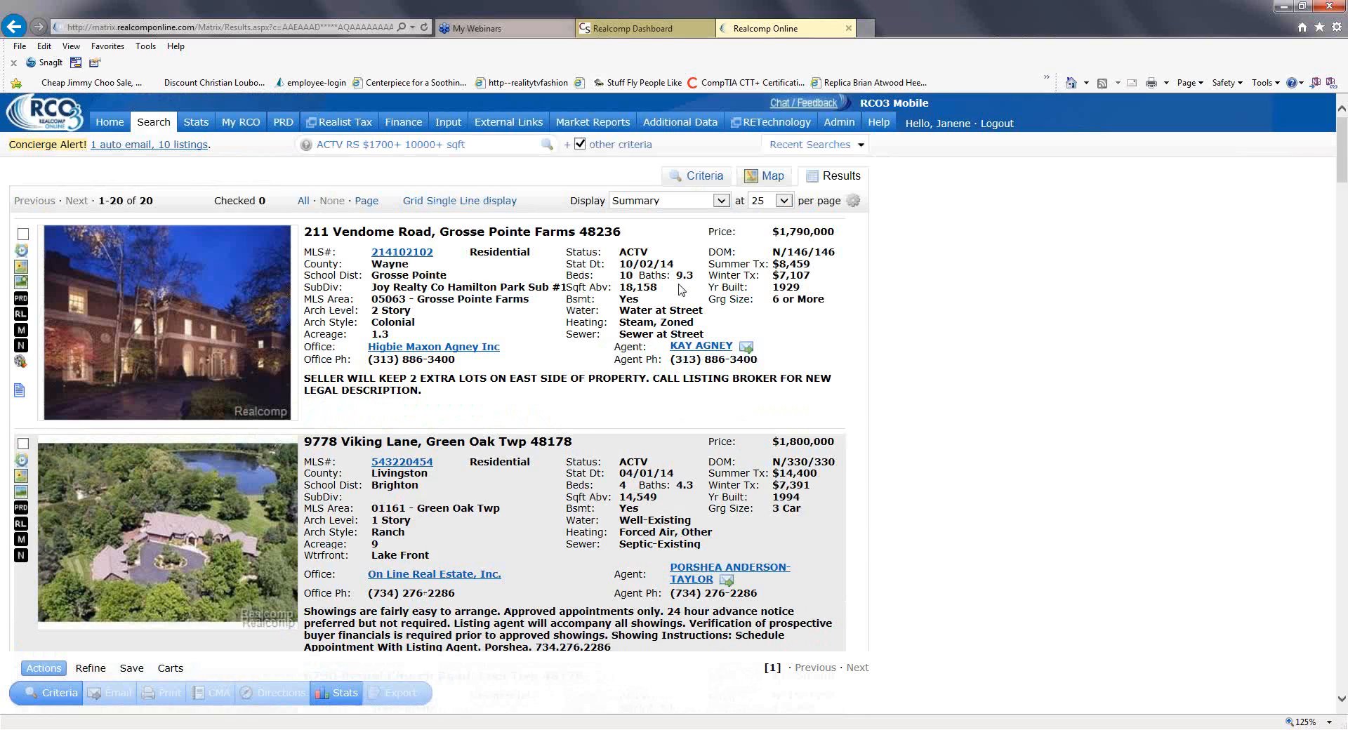
{"action": "left_click", "coordinate": [720, 201]}
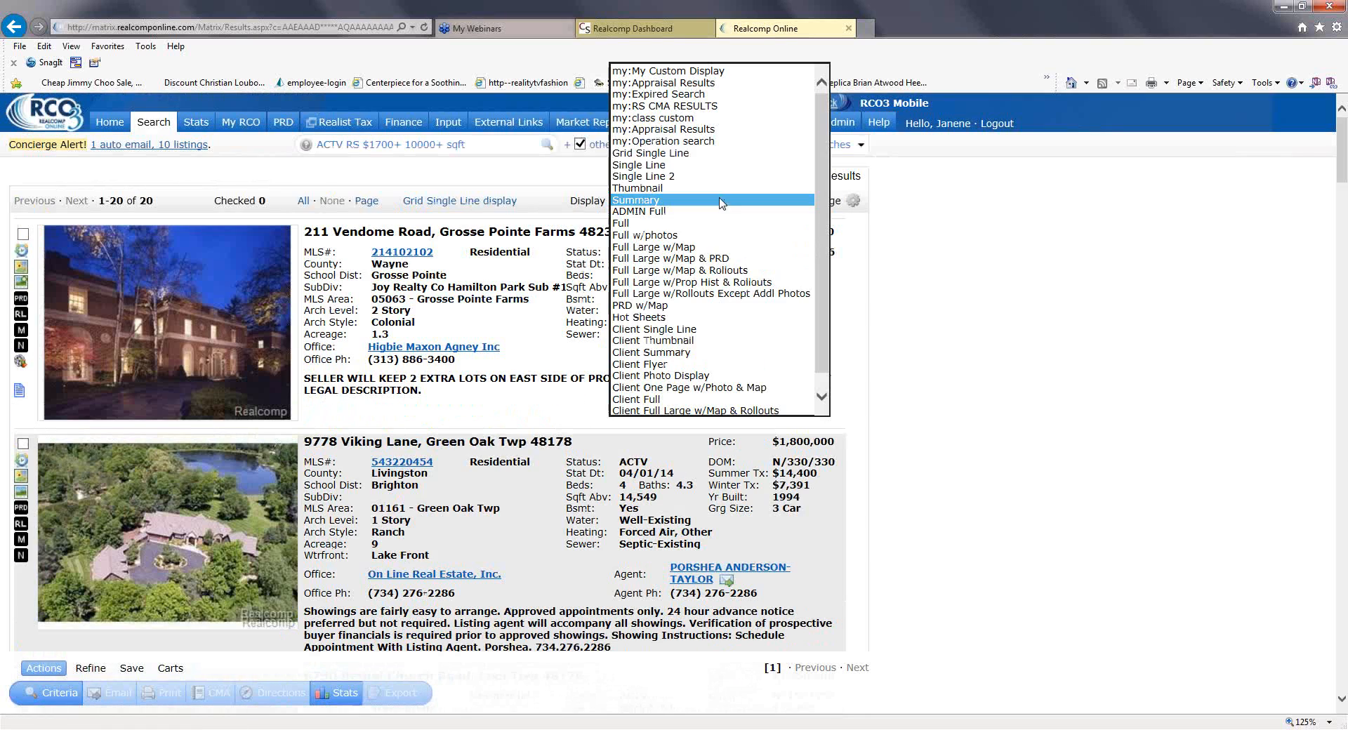
{"action": "left_click", "coordinate": [702, 154]}
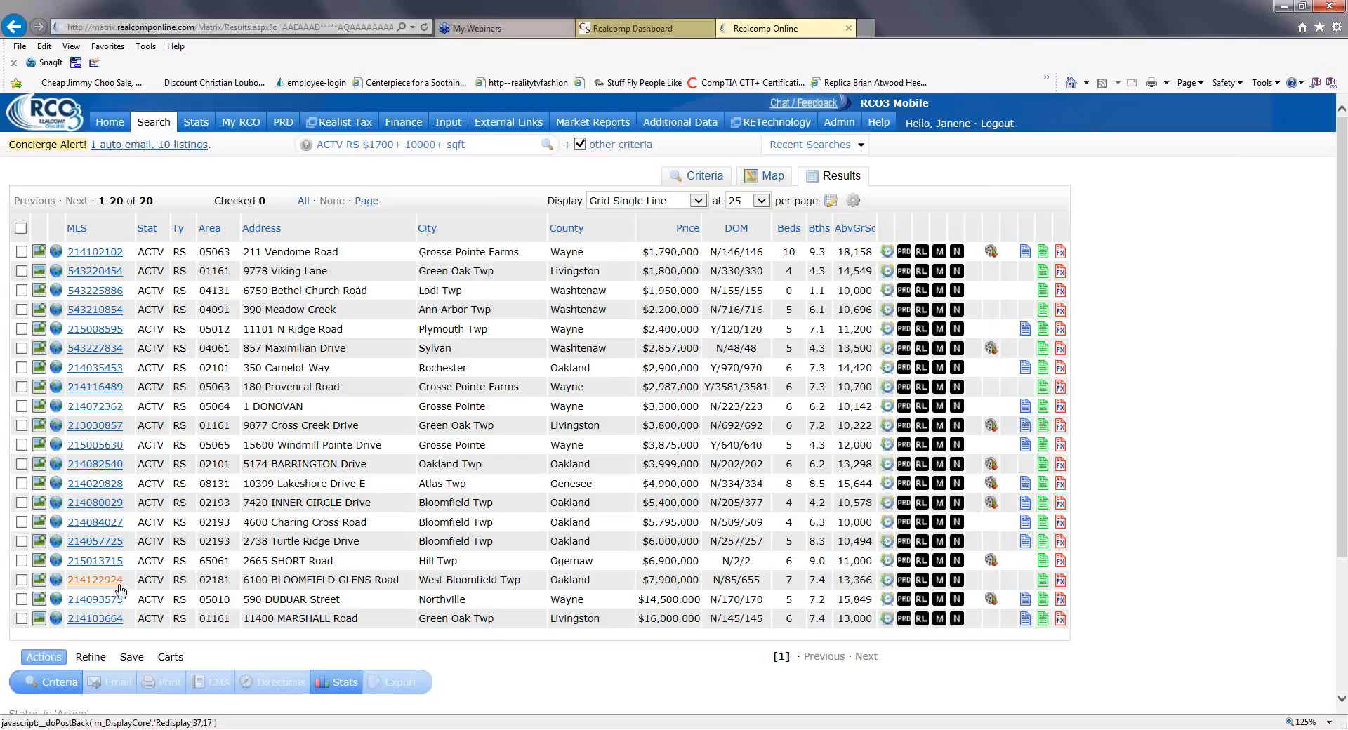
Start a new saved search from these results and name it Multi Million Dollar Homes.
{"action": "left_click", "coordinate": [128, 660]}
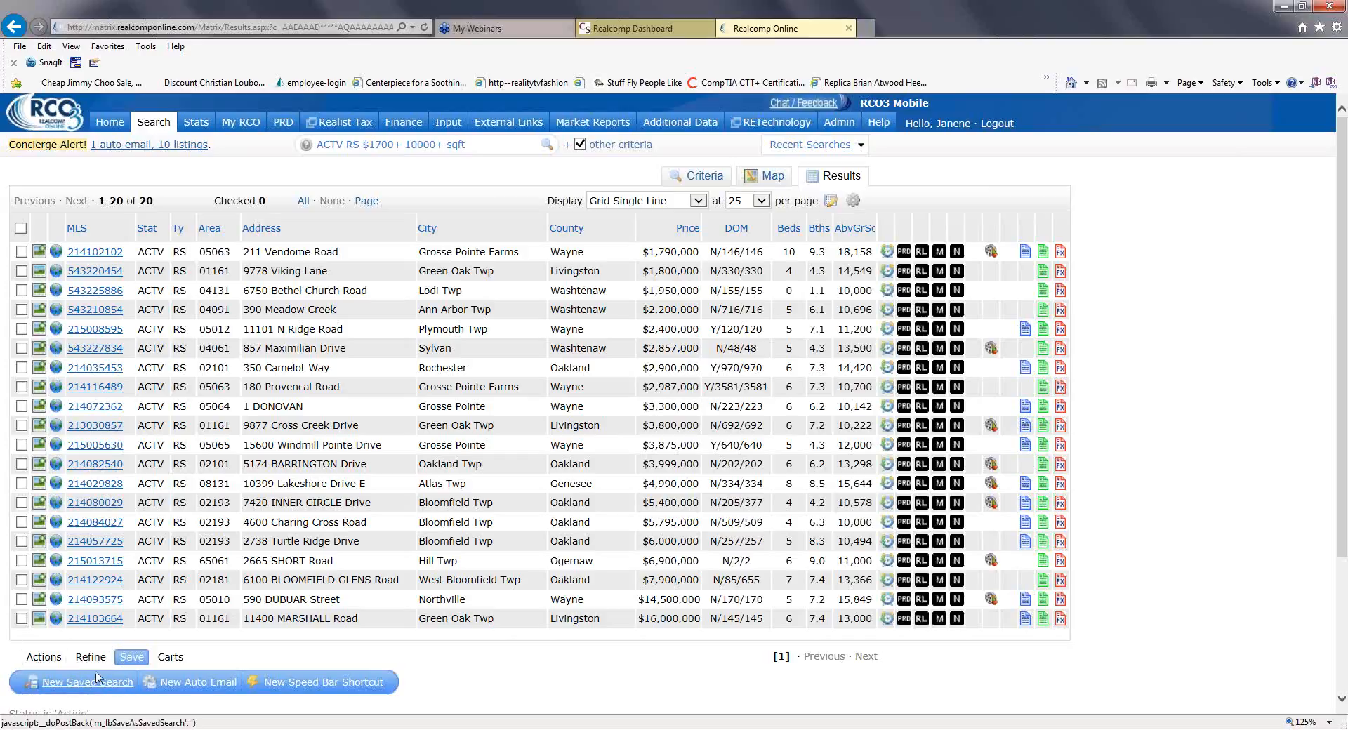
{"action": "left_click", "coordinate": [101, 682]}
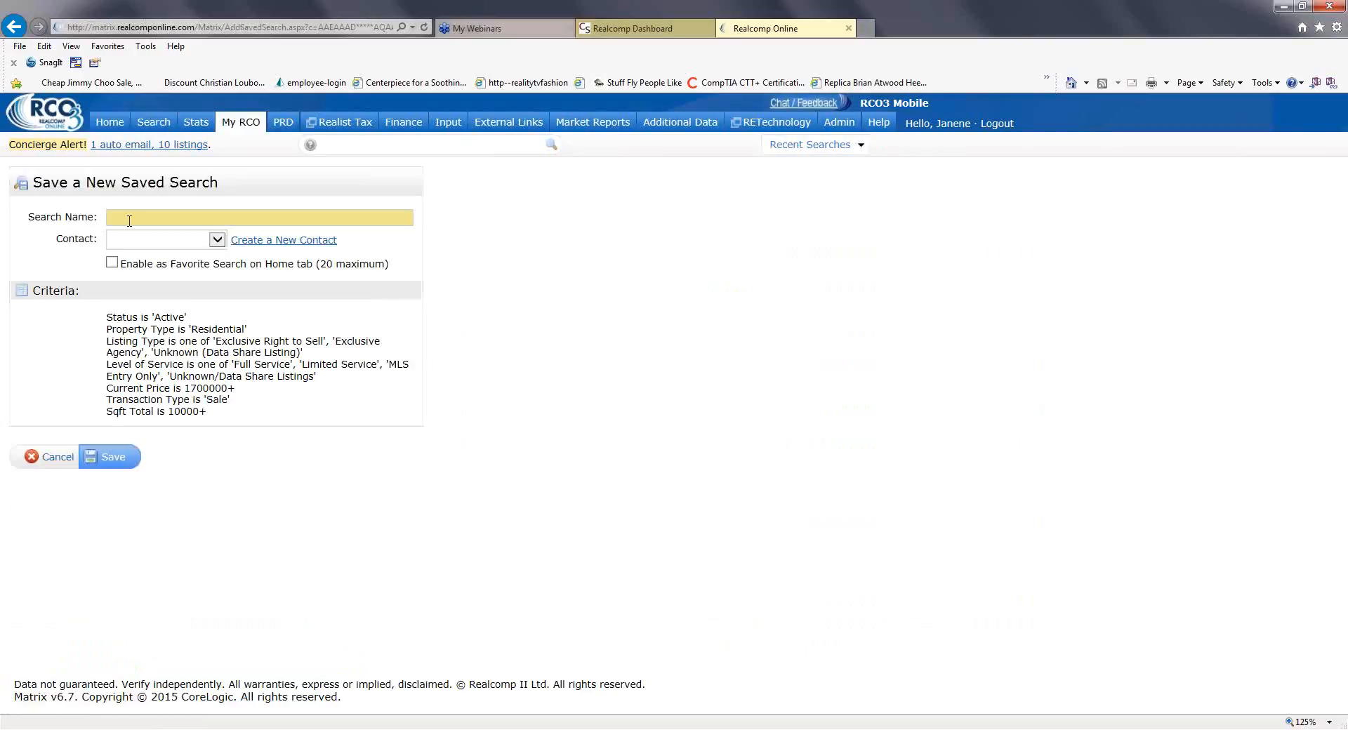
{"action": "type", "text": "Millio"}
{"action": "key", "text": "BackSpace"}
{"action": "key", "text": "BackSpace"}
{"action": "key", "text": "BackSpace"}
{"action": "key", "text": "BackSpace"}
{"action": "type", "text": "ulti Million Do"}
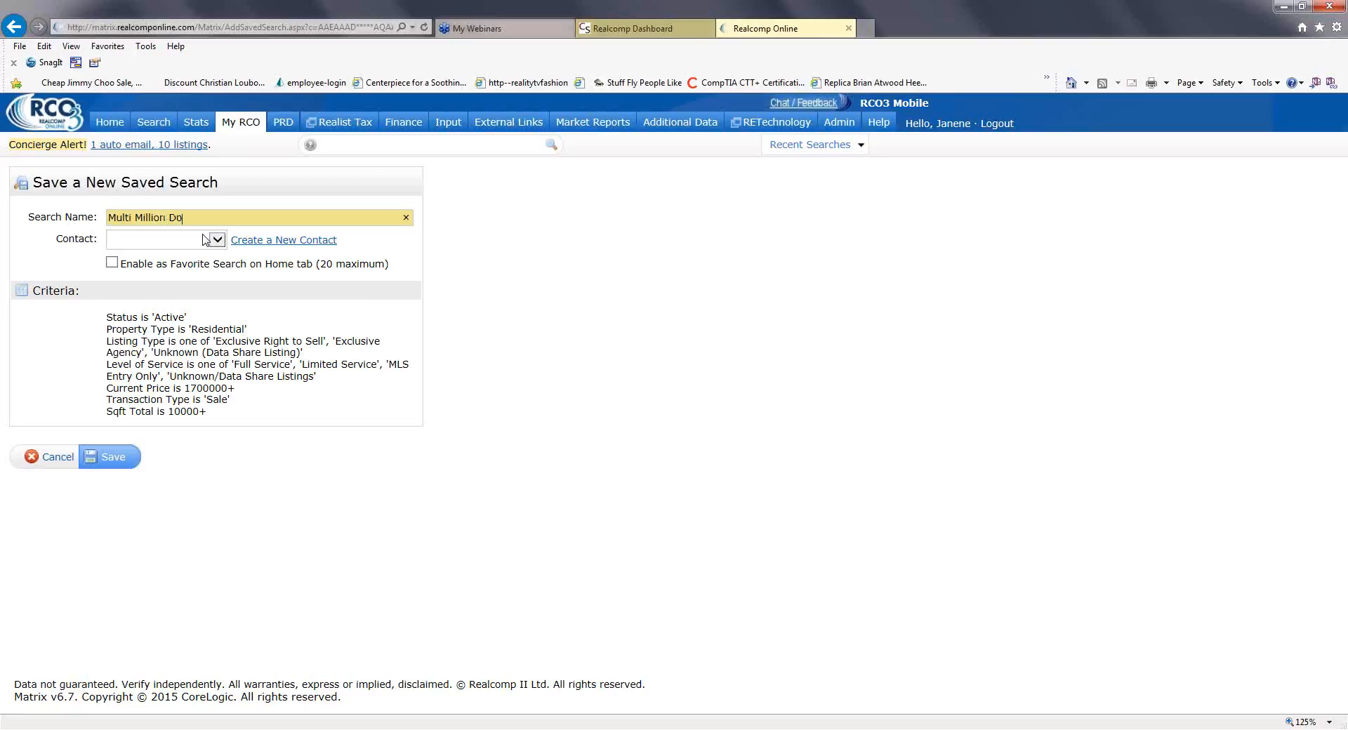
{"action": "type", "text": "llar Homes"}
Leave the contact blank, enable the search as a favorite on the Home tab and save it.
{"action": "left_click", "coordinate": [217, 239]}
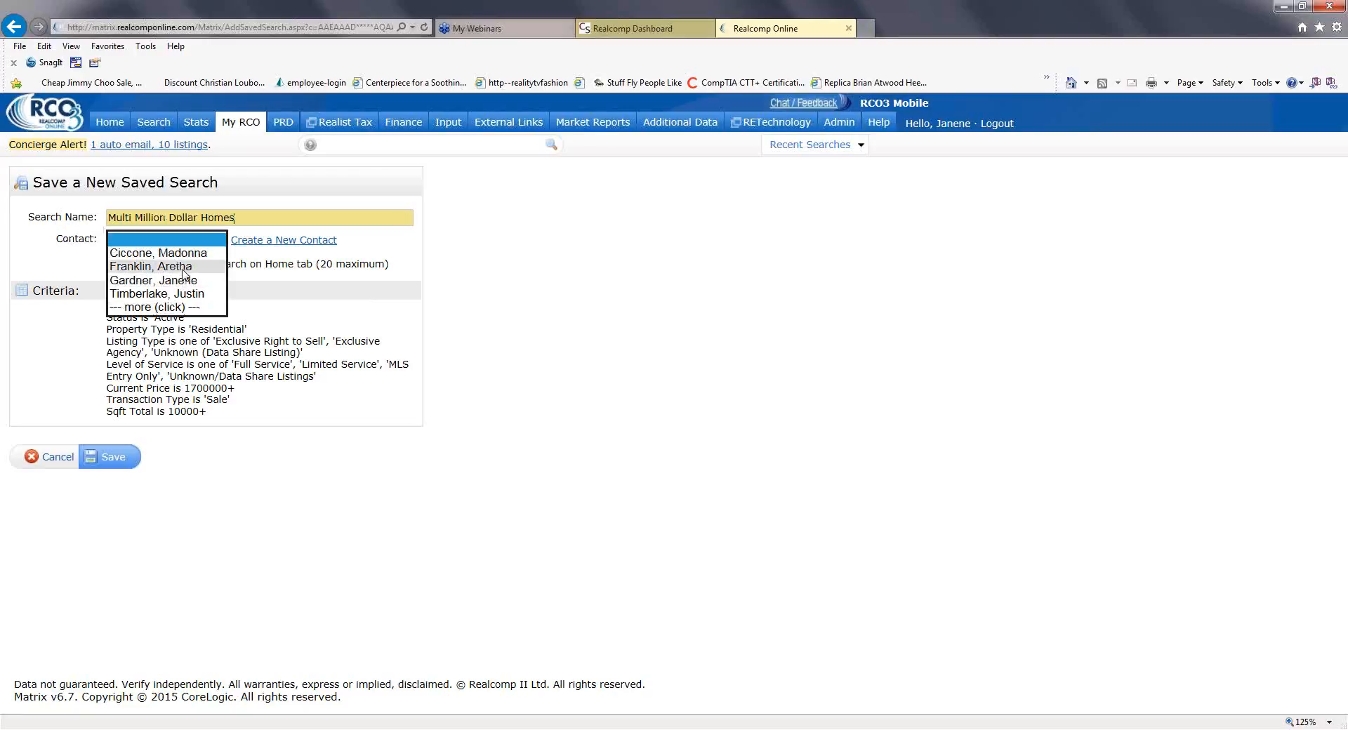
{"action": "left_click", "coordinate": [377, 252]}
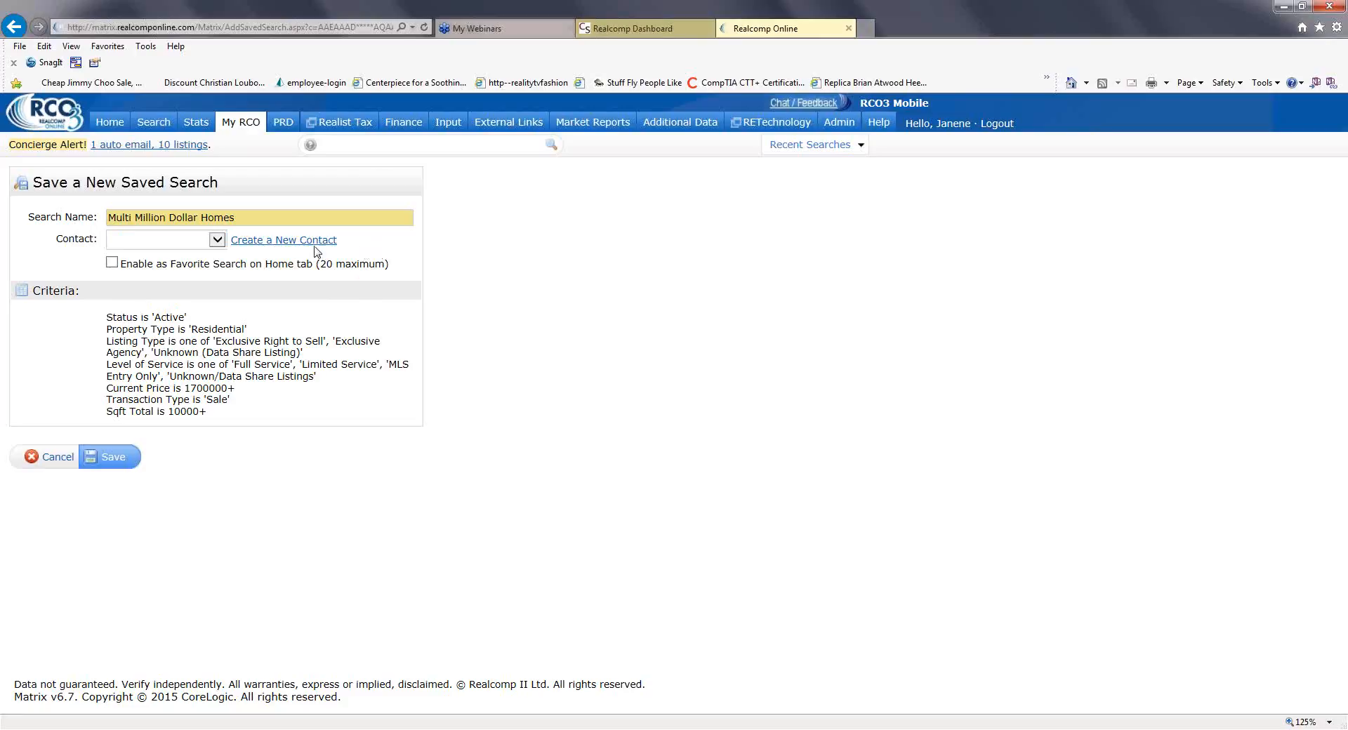
{"action": "left_click", "coordinate": [222, 242]}
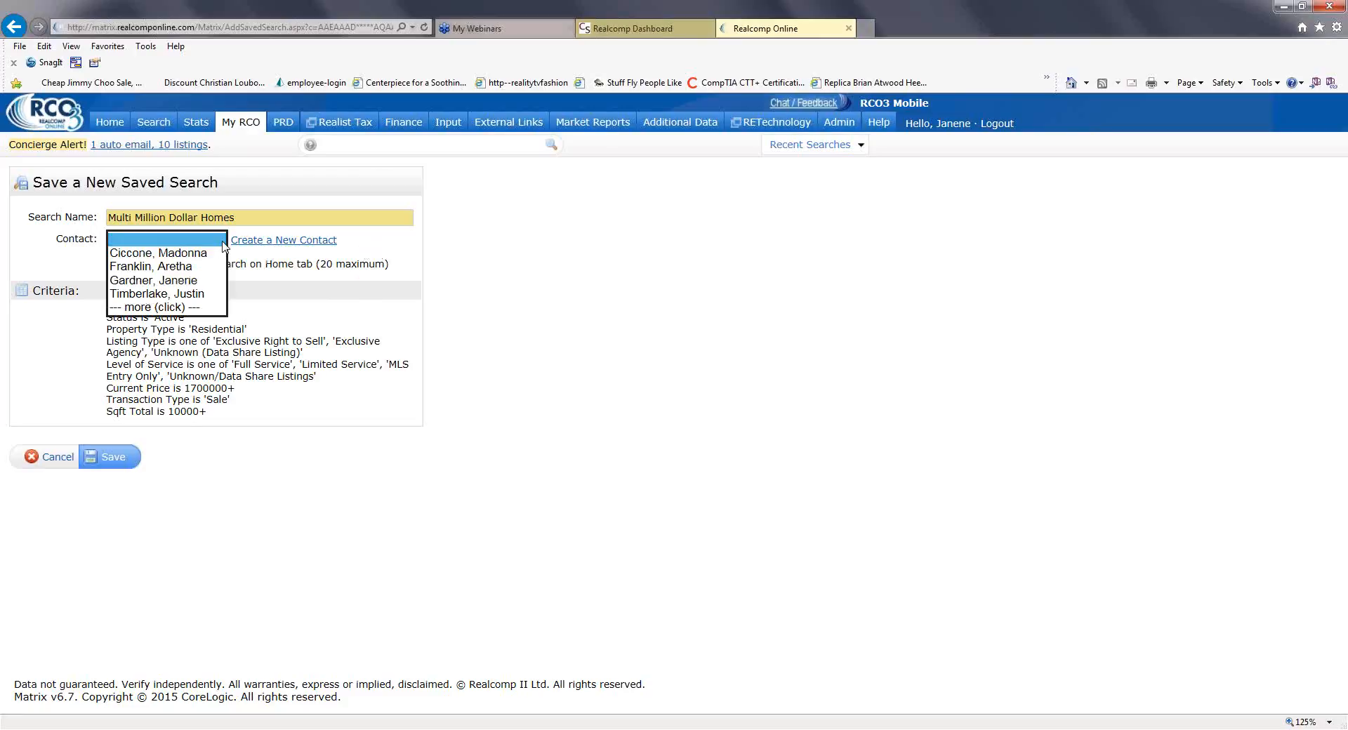
{"action": "left_click", "coordinate": [386, 248]}
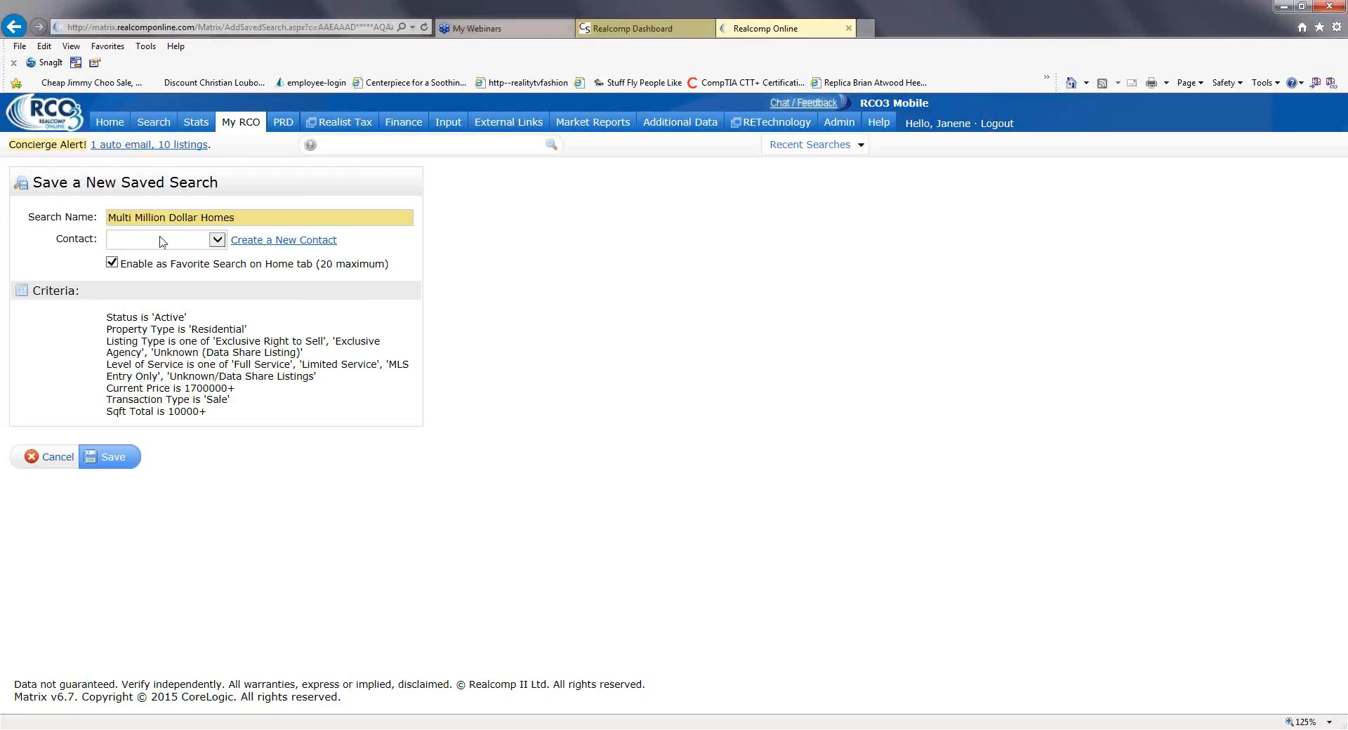
{"action": "left_click", "coordinate": [217, 240]}
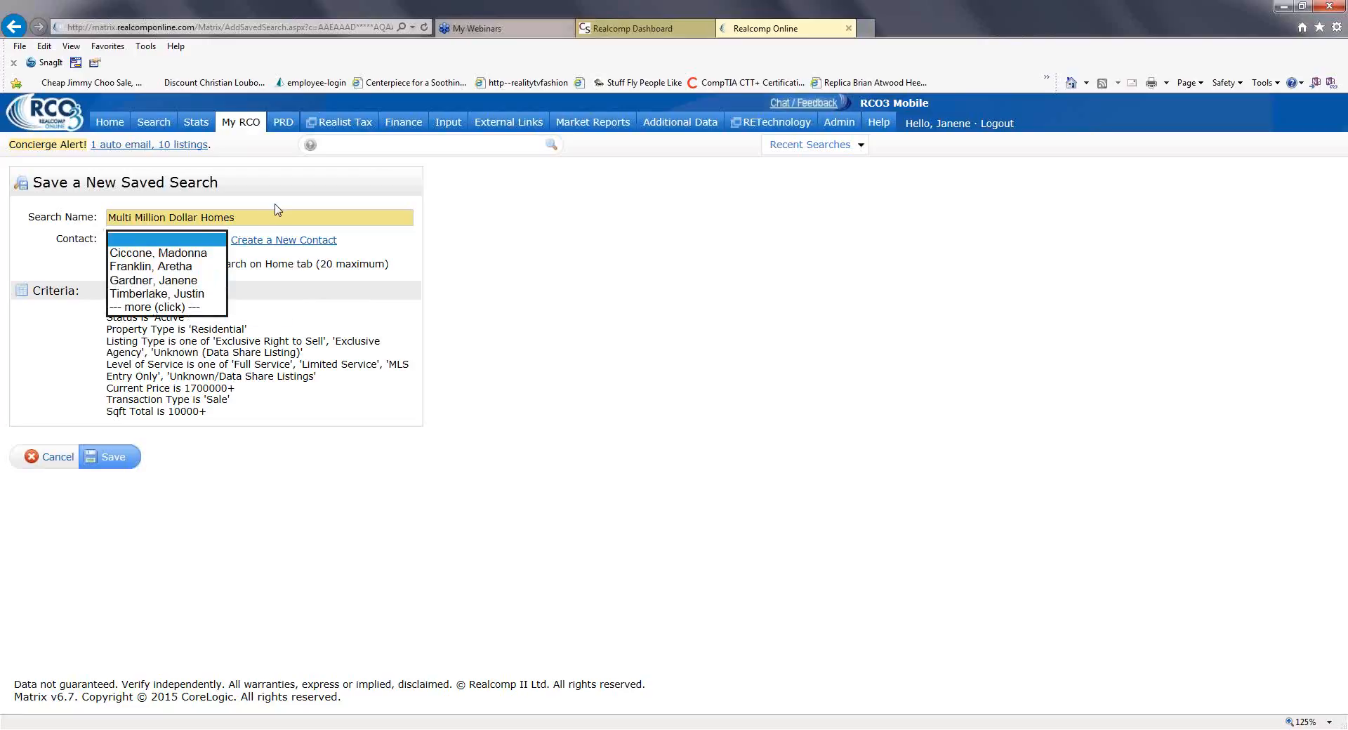
{"action": "left_click", "coordinate": [385, 254]}
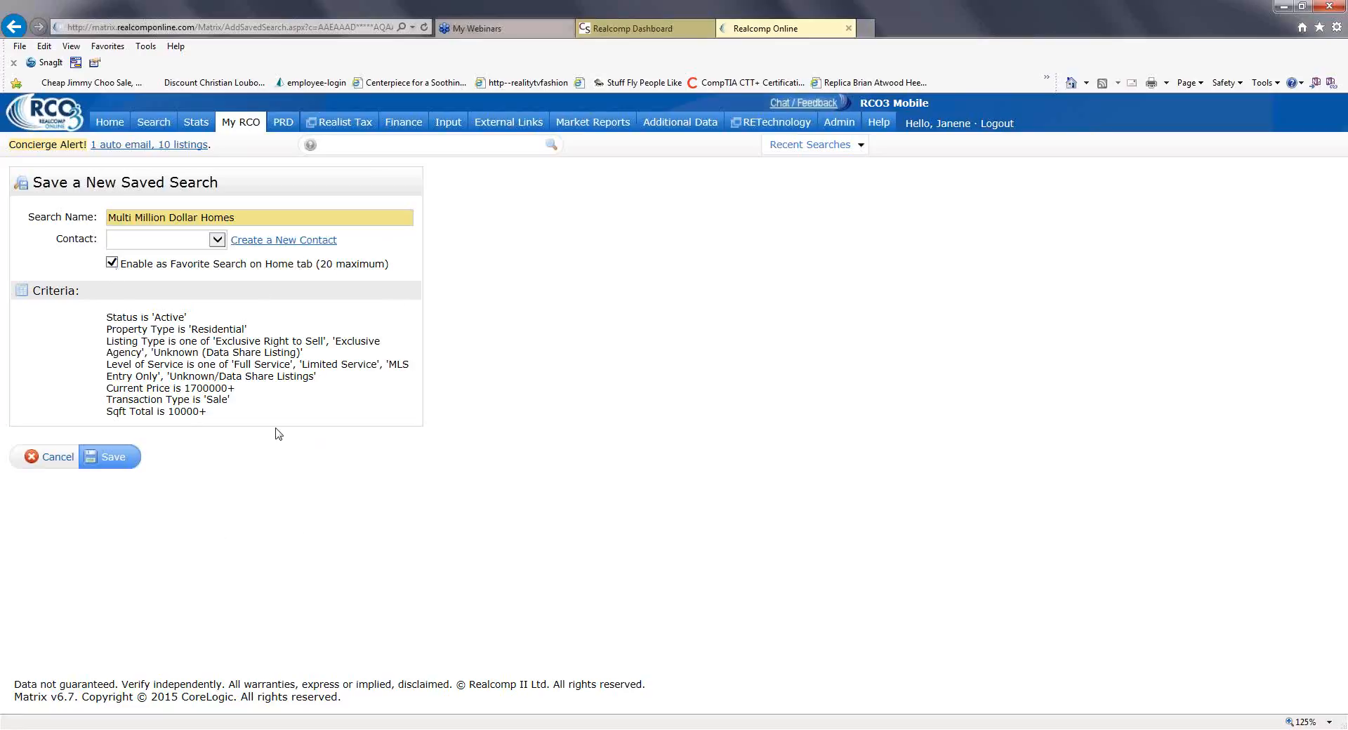
{"action": "left_click", "coordinate": [112, 459]}
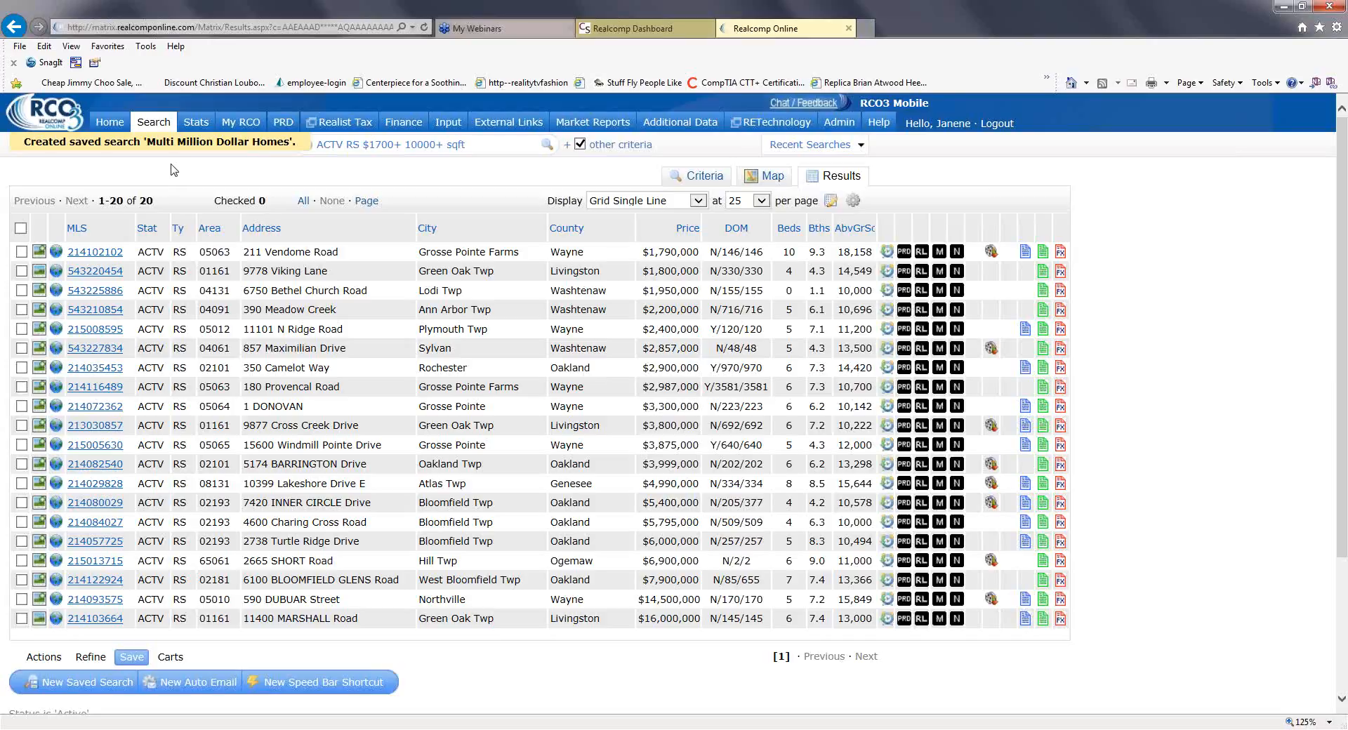
Run the Multi Million Dollar Homes favorite search from the home page, and return to the home page.
{"action": "left_click", "coordinate": [109, 129]}
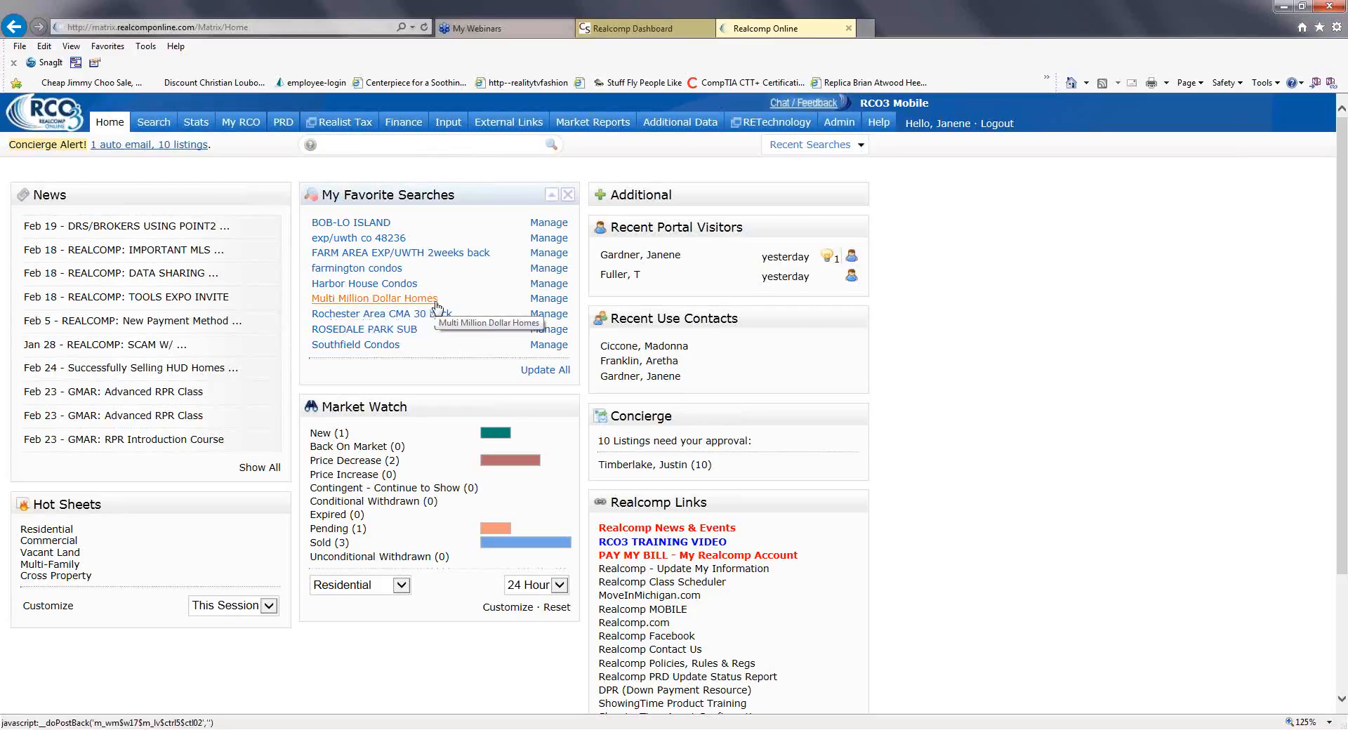
{"action": "left_click", "coordinate": [395, 304]}
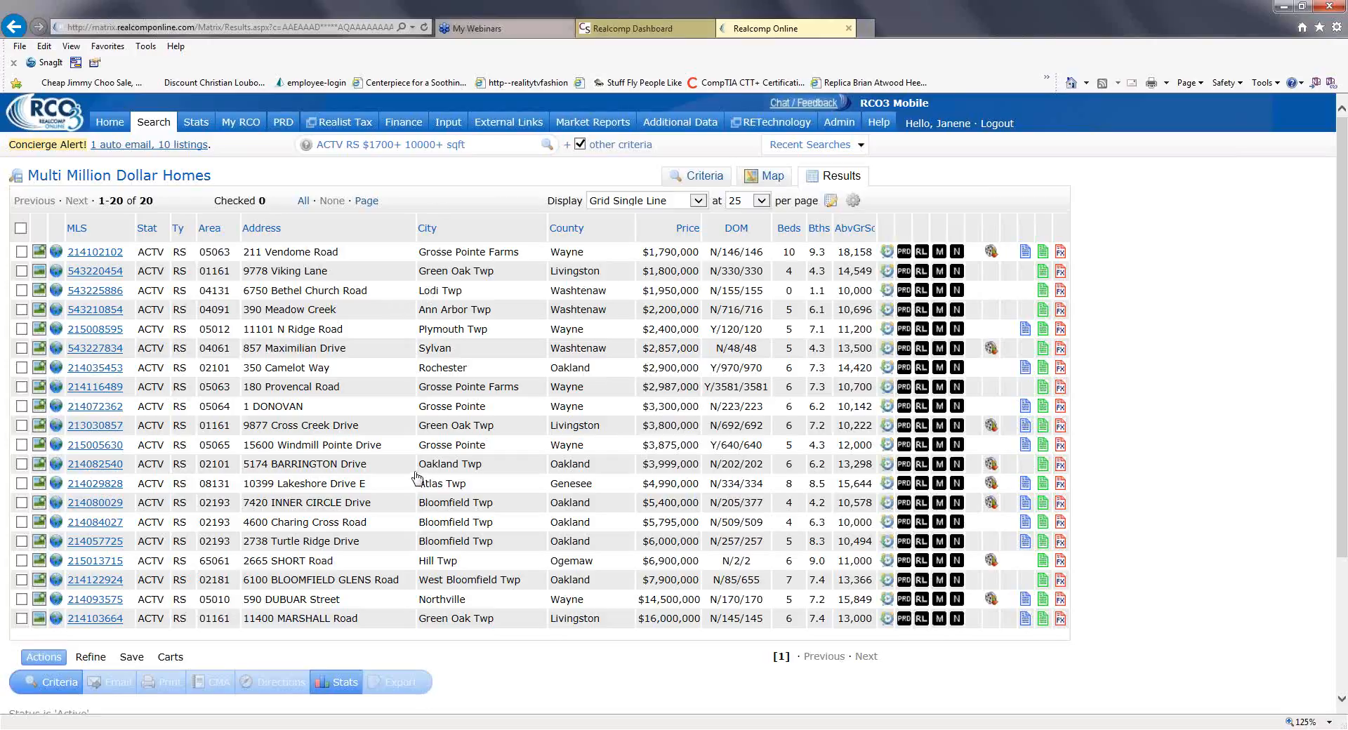
{"action": "left_click", "coordinate": [107, 123]}
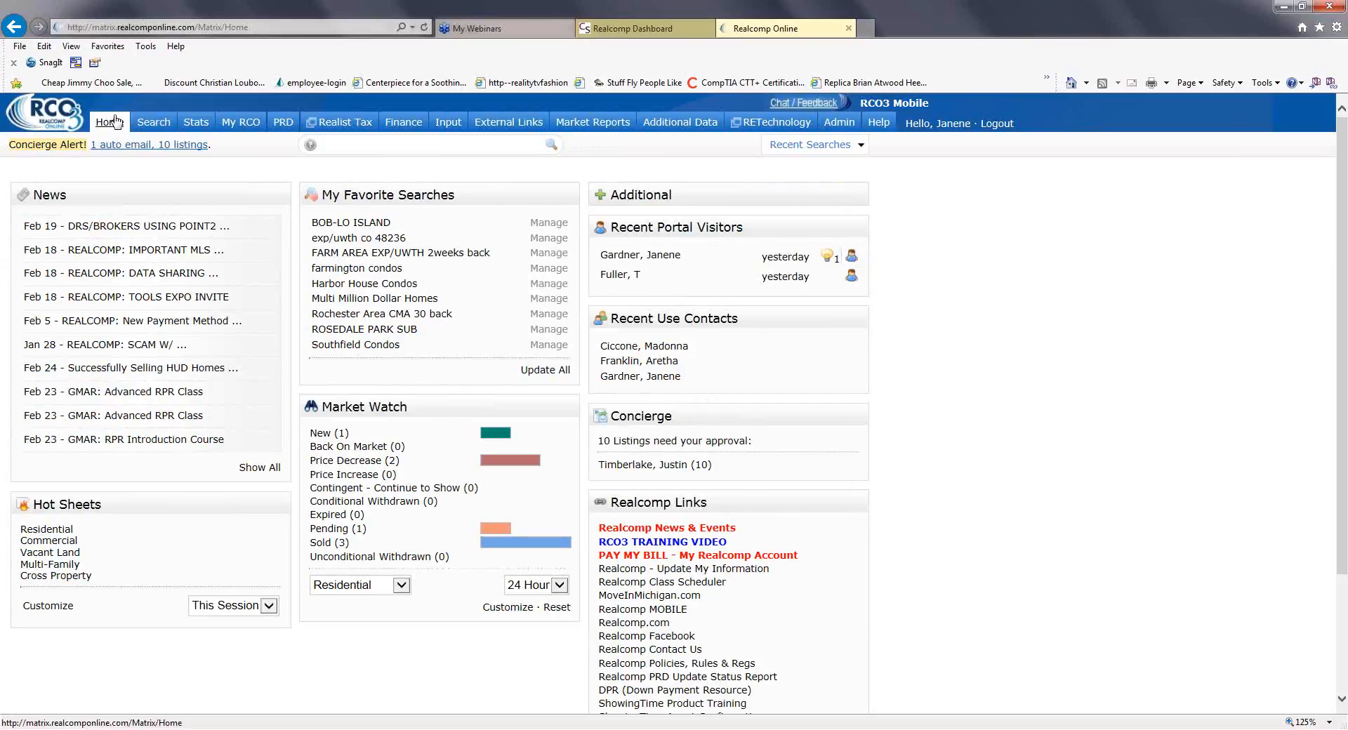
Display the list of saved searches and expand the Multi Million Dollar Homes entry to show its criteria.
{"action": "mouse_move", "coordinate": [236, 126]}
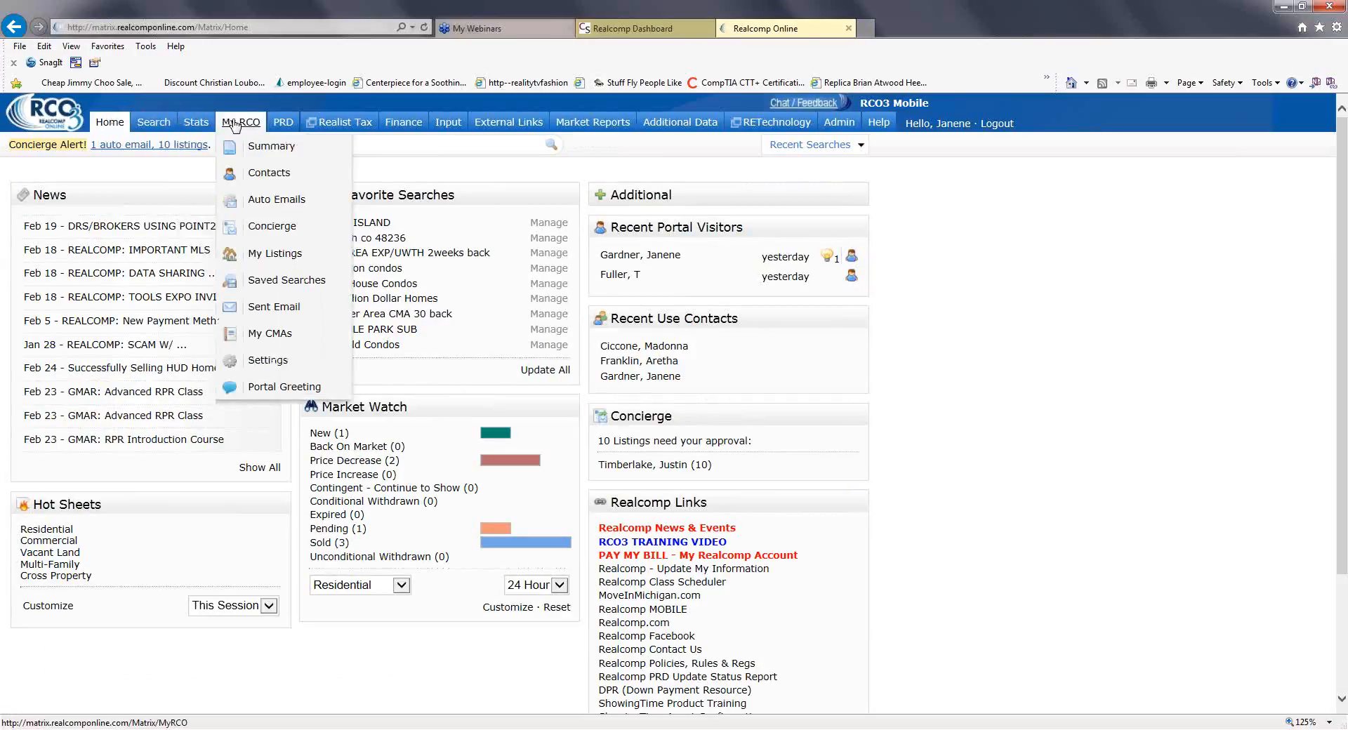
{"action": "left_click", "coordinate": [259, 283]}
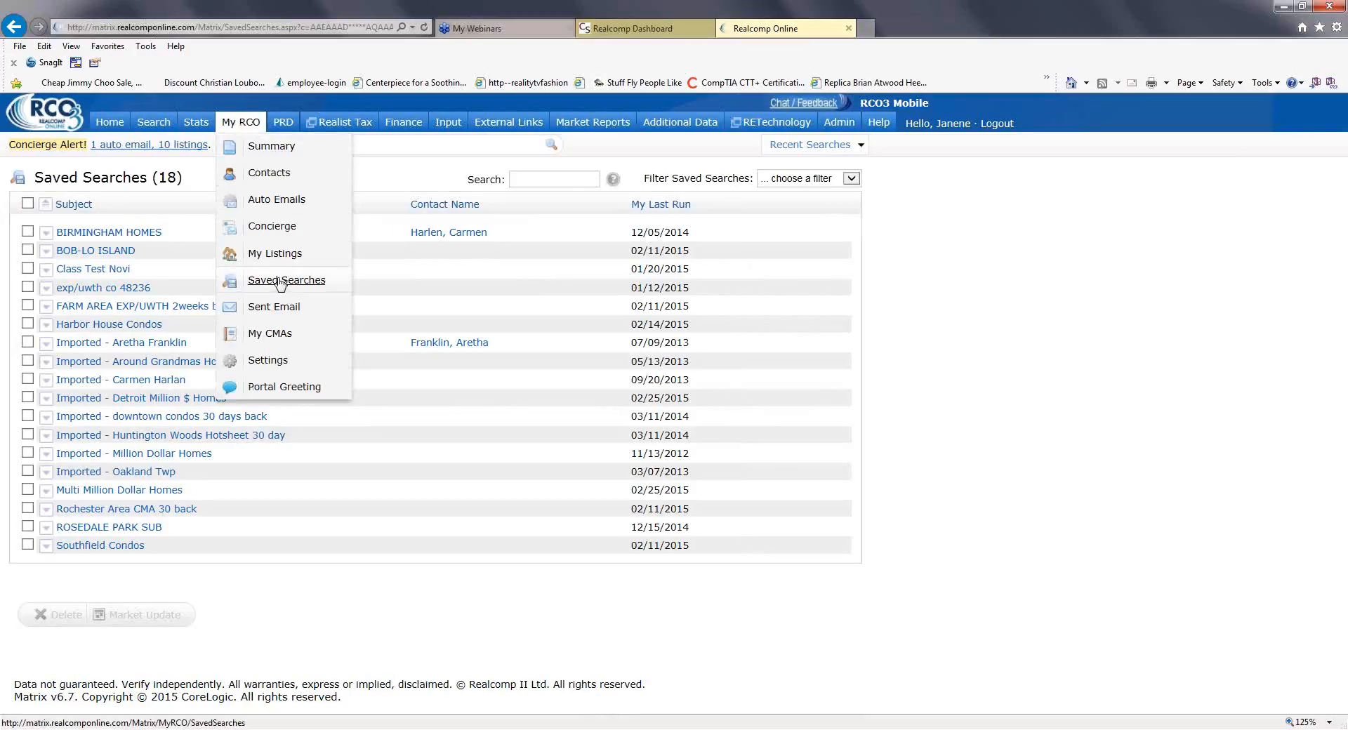
{"action": "left_click", "coordinate": [107, 126]}
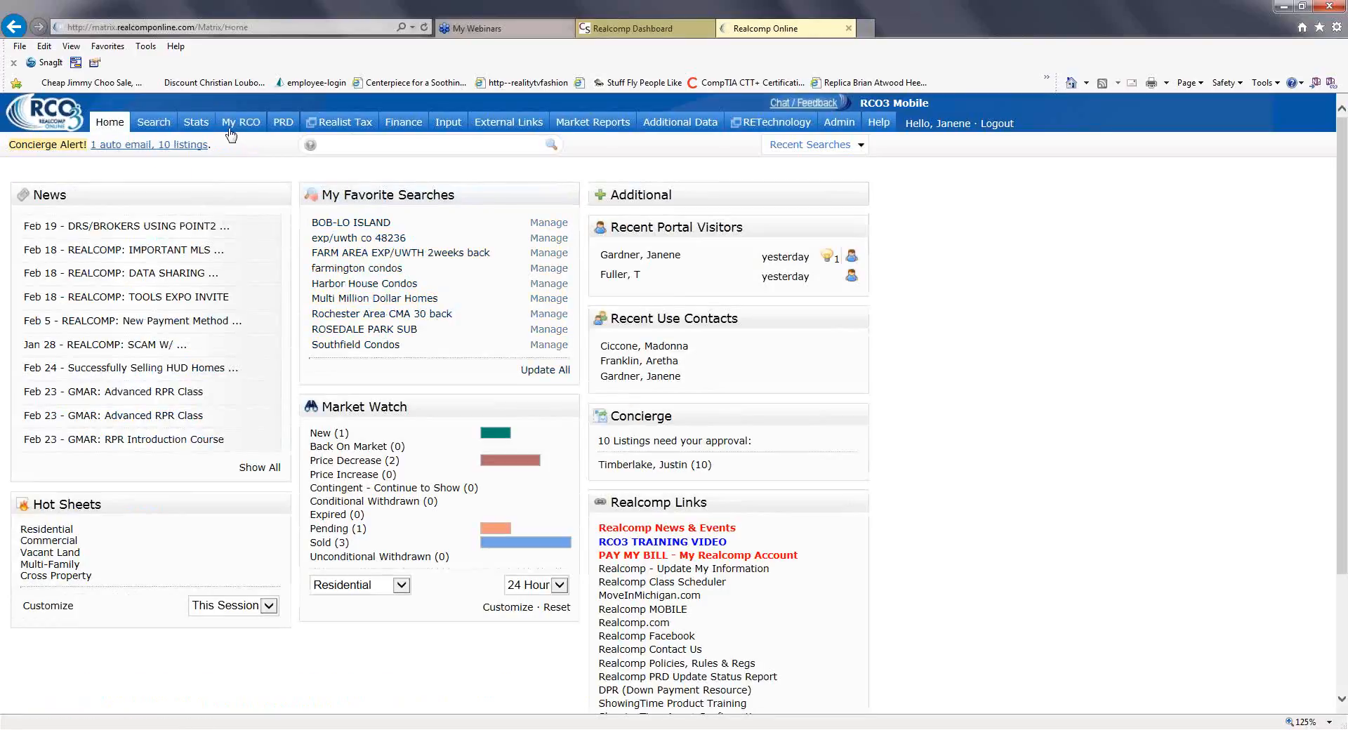
{"action": "mouse_move", "coordinate": [236, 128]}
{"action": "left_click", "coordinate": [266, 281]}
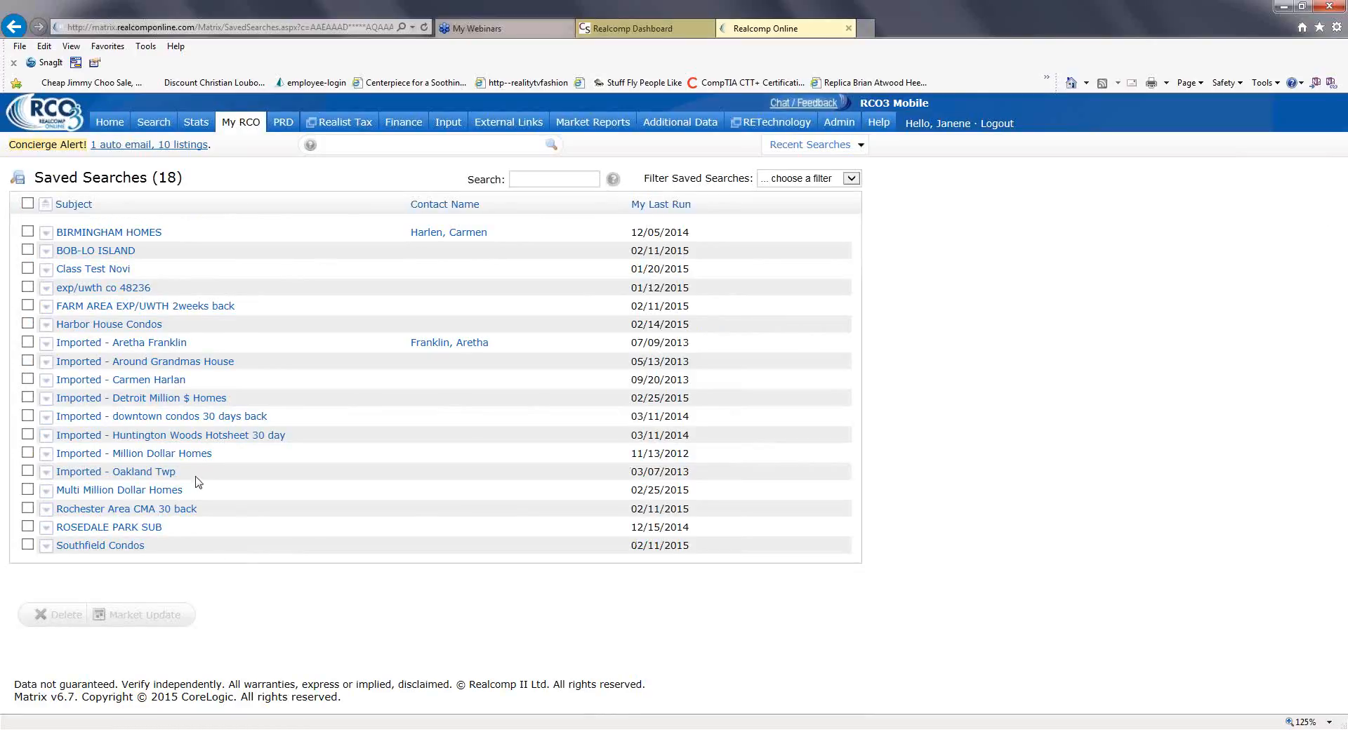
{"action": "left_click", "coordinate": [46, 491]}
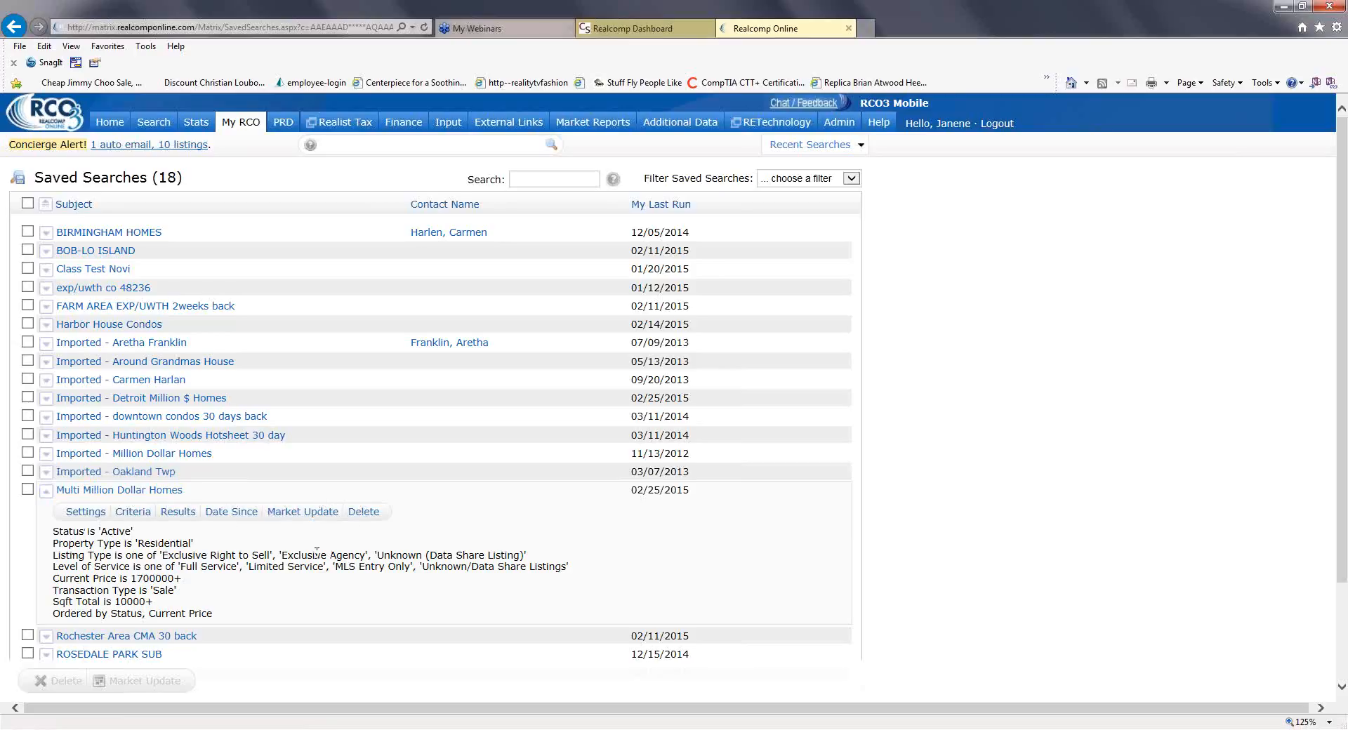
Review and save the settings of the Multi Million Dollar Homes search, and reopen and cancel them.
{"action": "left_click", "coordinate": [85, 512]}
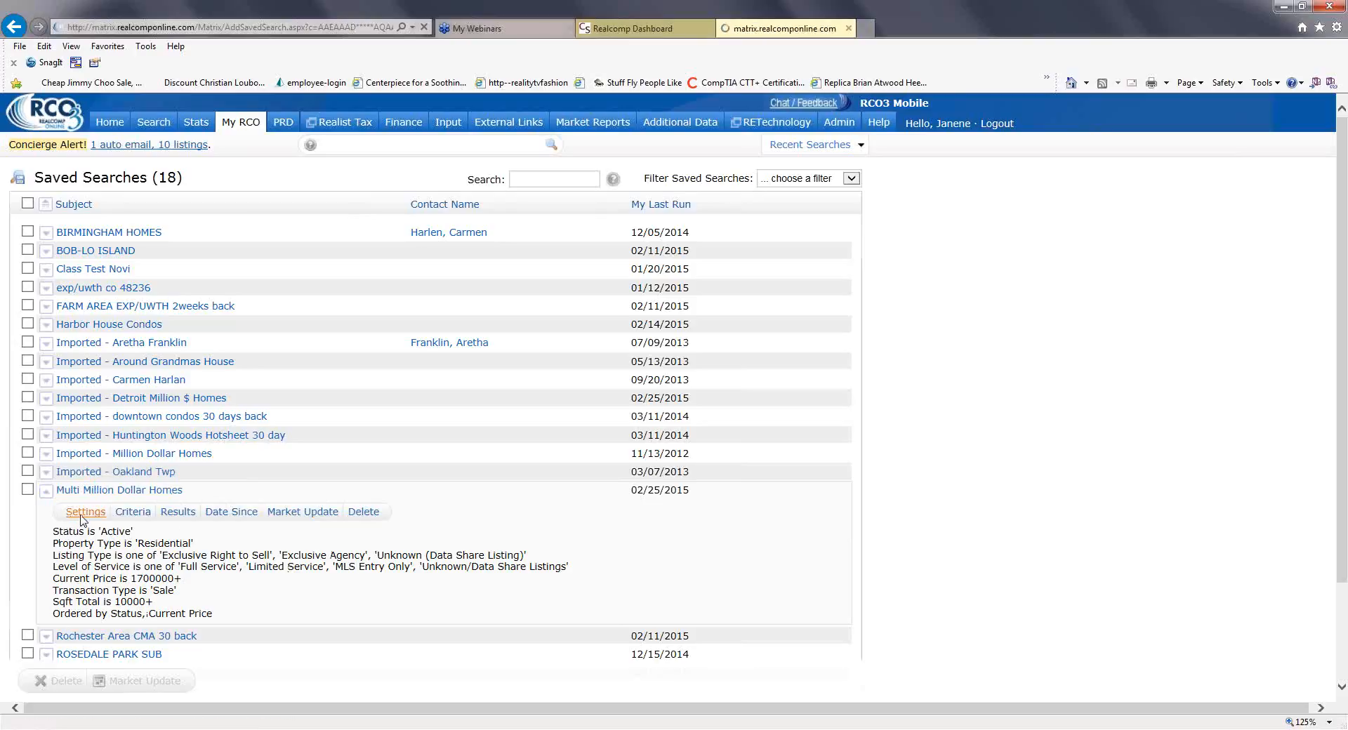
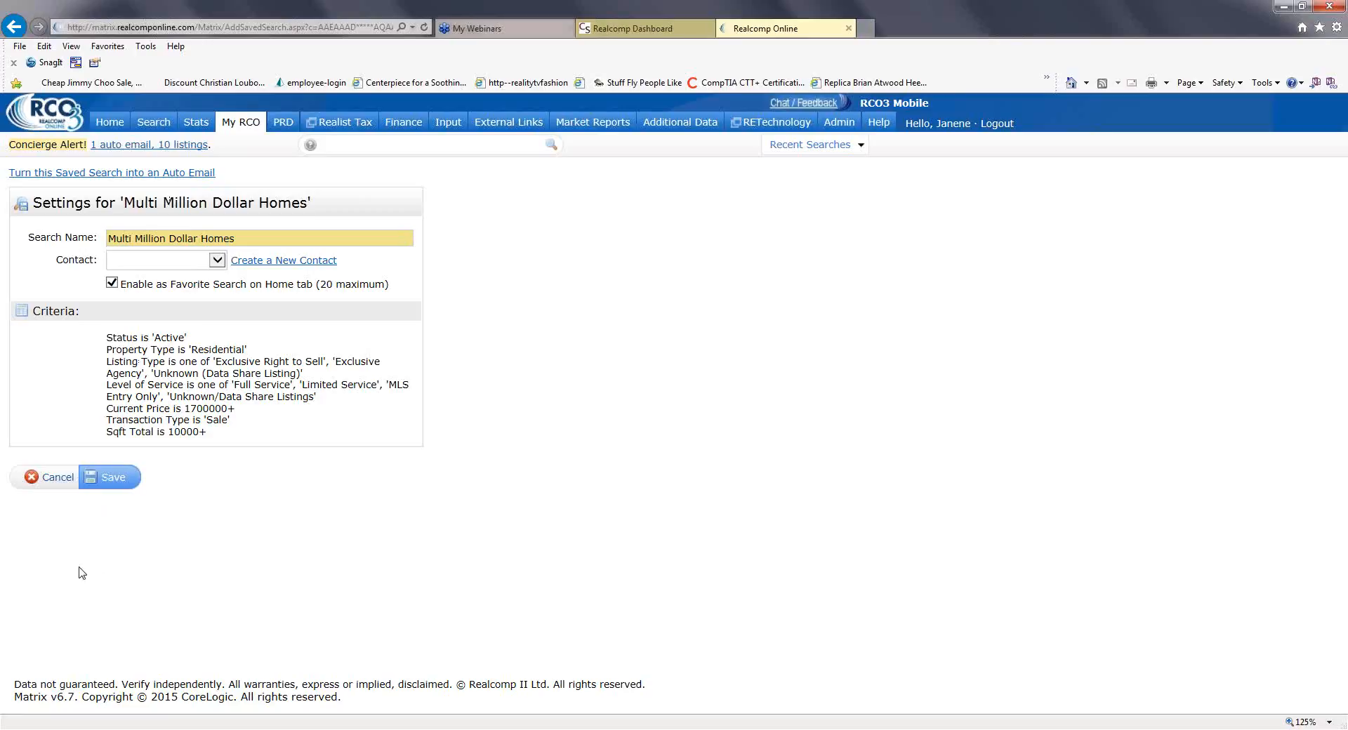
{"action": "left_click", "coordinate": [111, 477]}
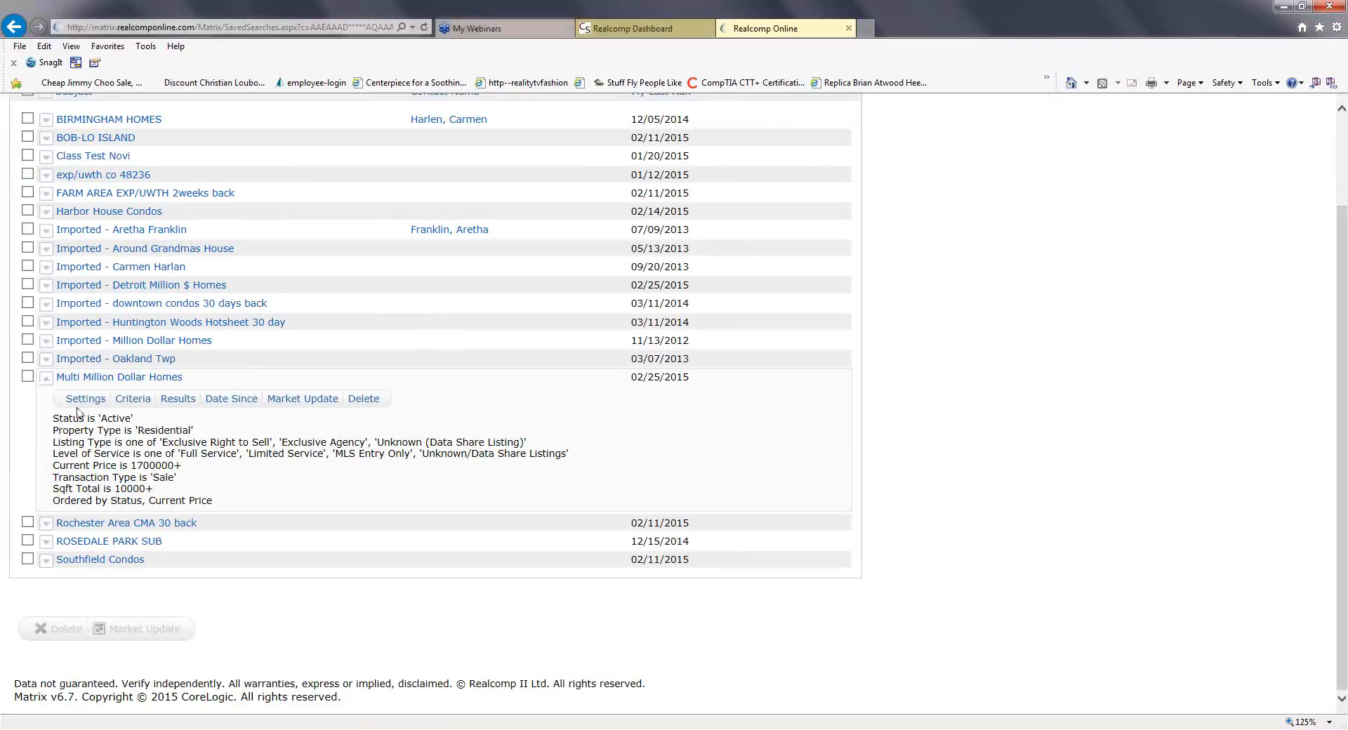
{"action": "left_click", "coordinate": [85, 401]}
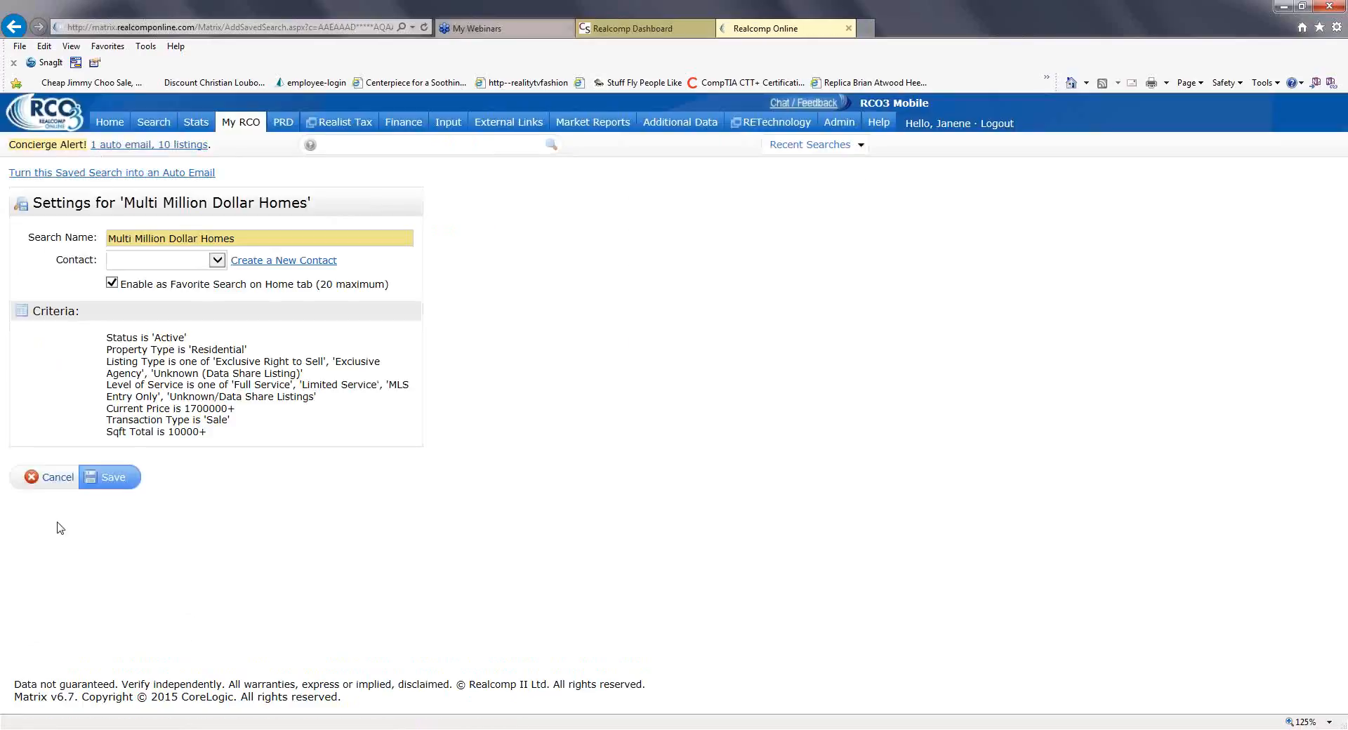
{"action": "left_click", "coordinate": [56, 483]}
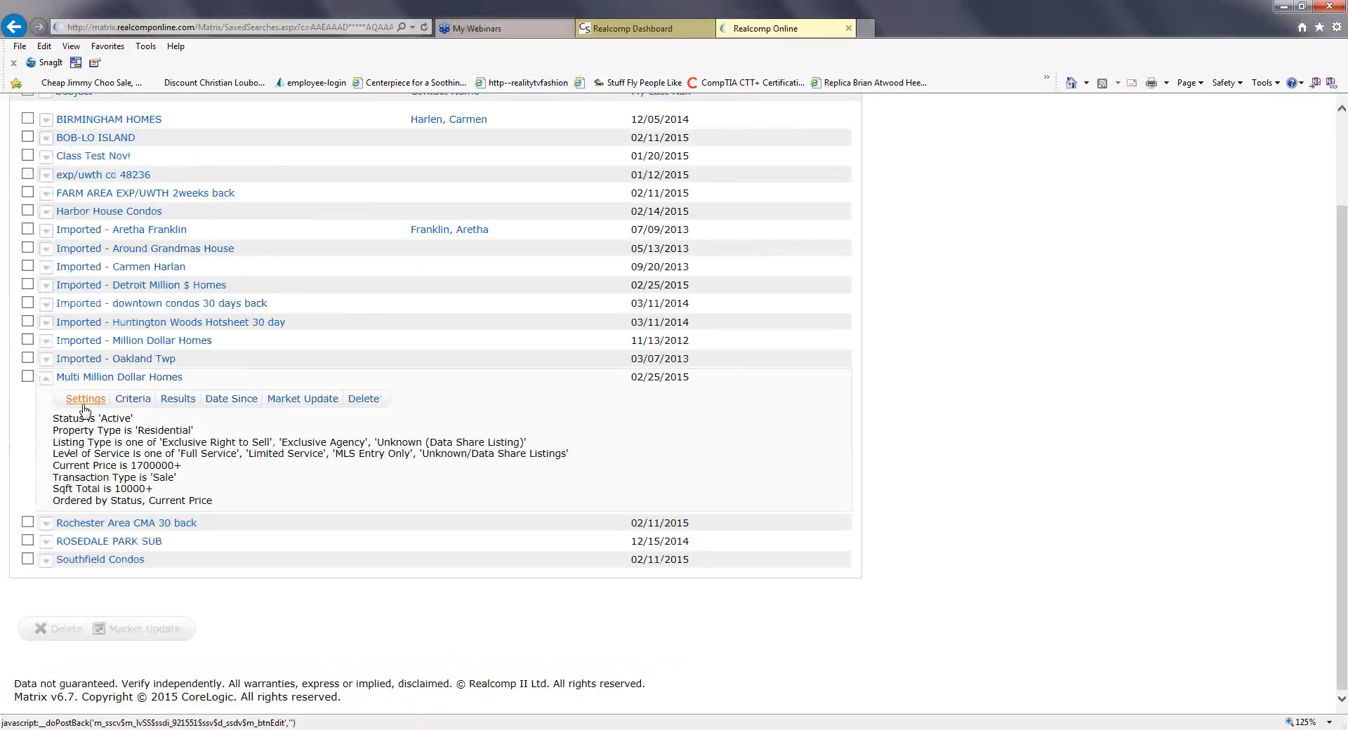
Review the criteria of the Multi Million Dollar Homes saved search, and save both the criteria and its settings.
{"action": "left_click", "coordinate": [141, 402]}
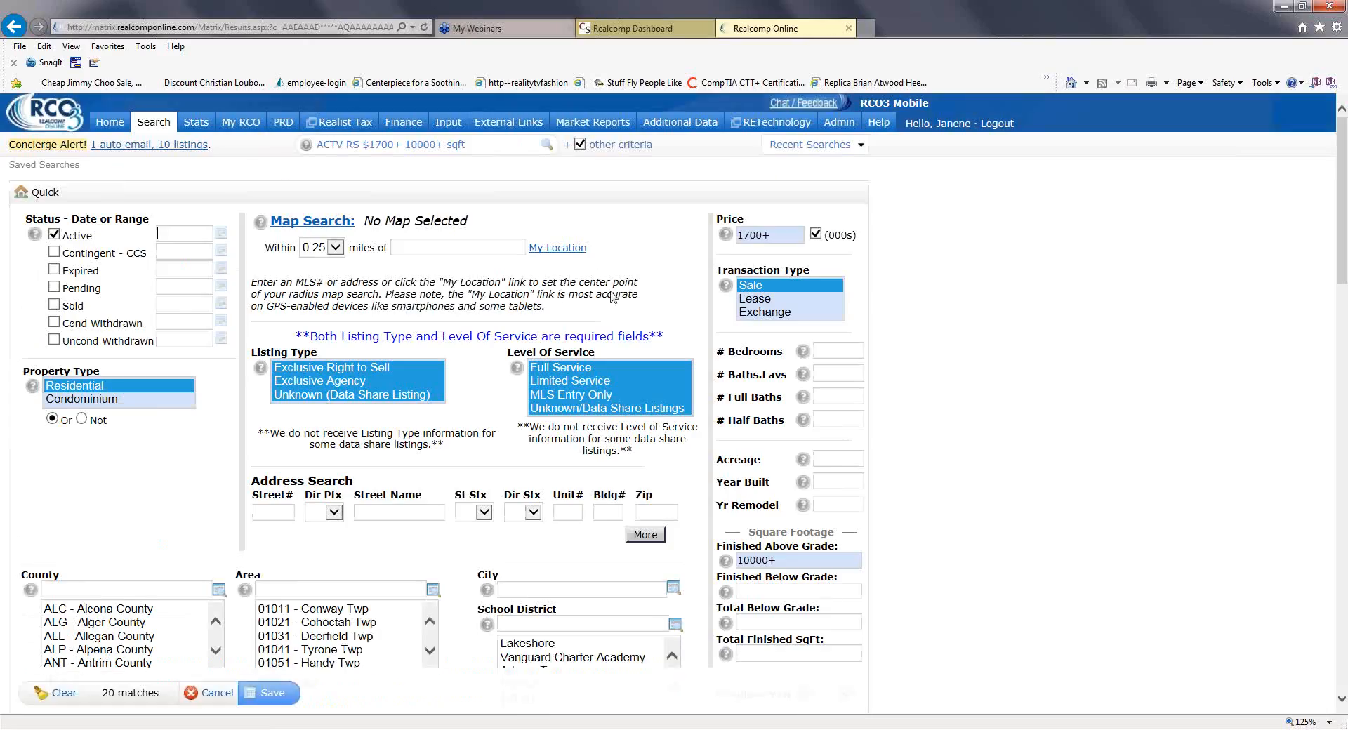
{"action": "scroll", "coordinate": [613, 297], "scroll_direction": "down", "scroll_amount": 2}
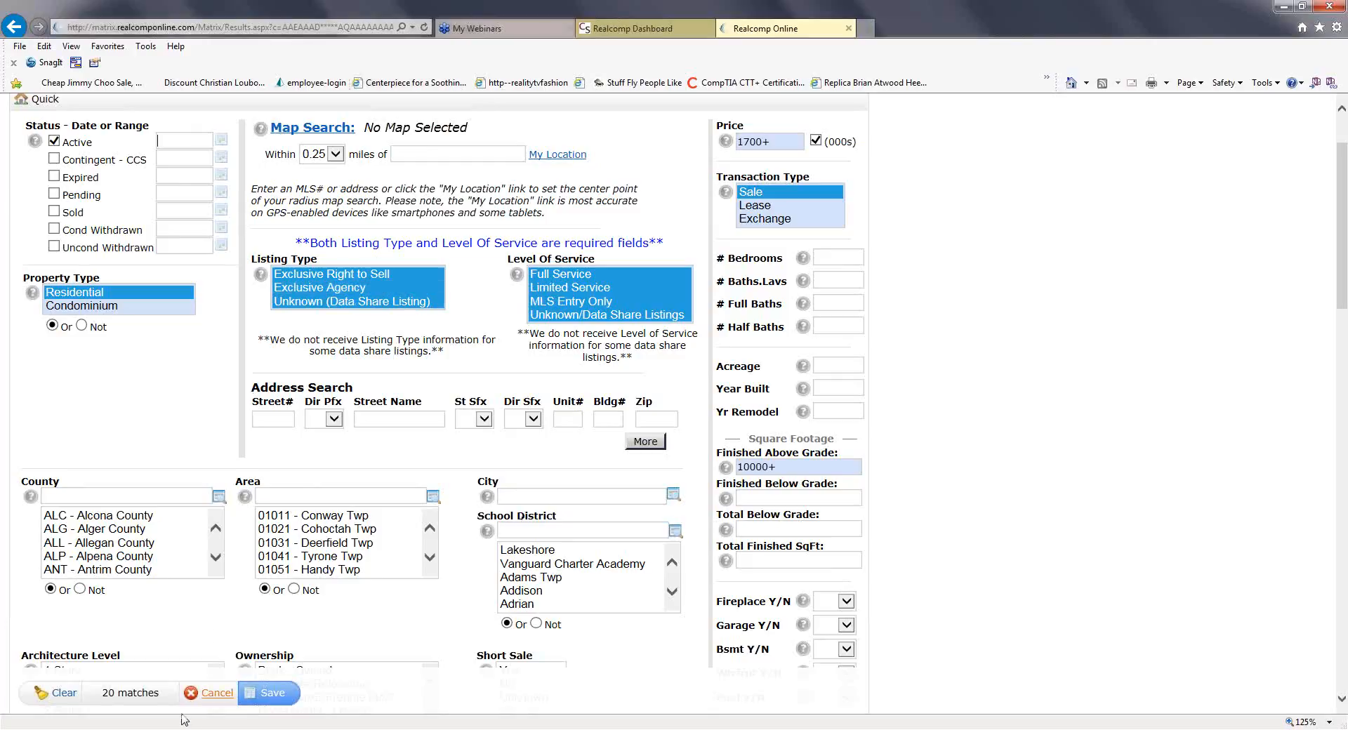
{"action": "left_click", "coordinate": [265, 694]}
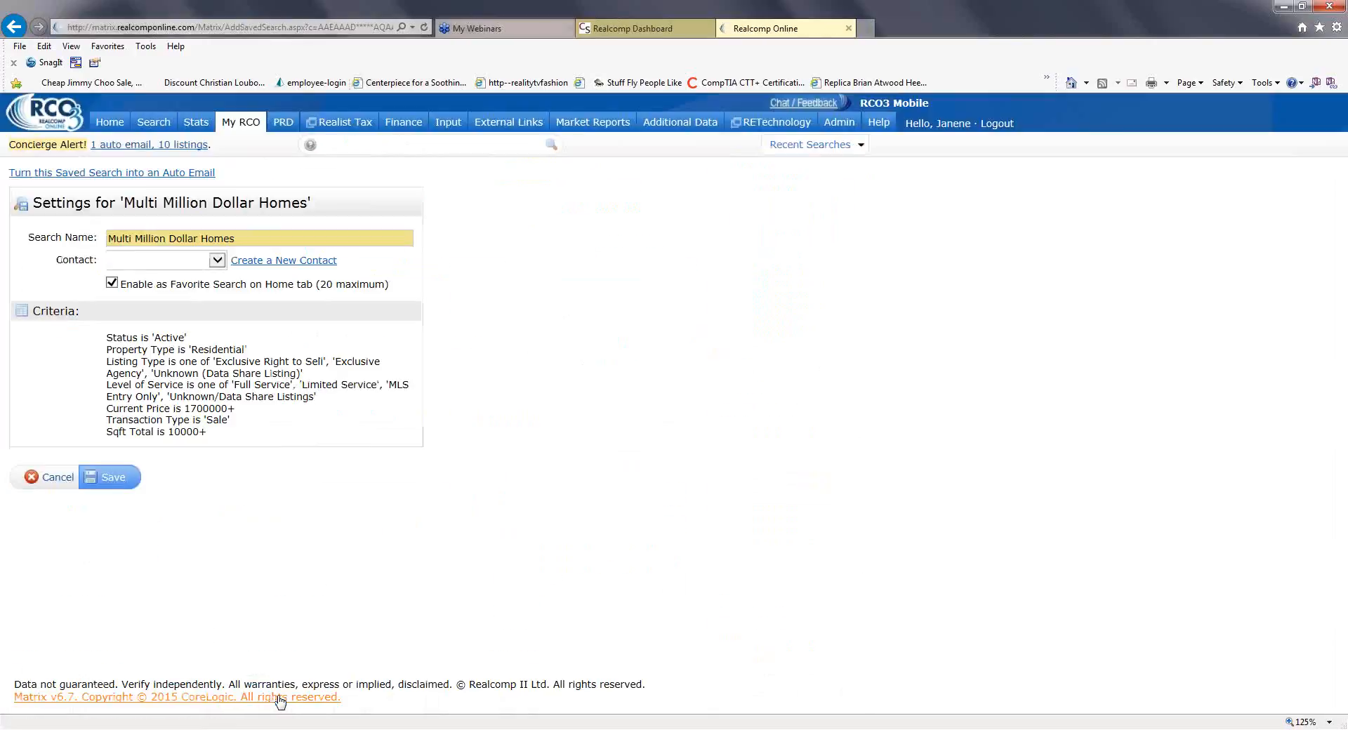
{"action": "left_click", "coordinate": [112, 483]}
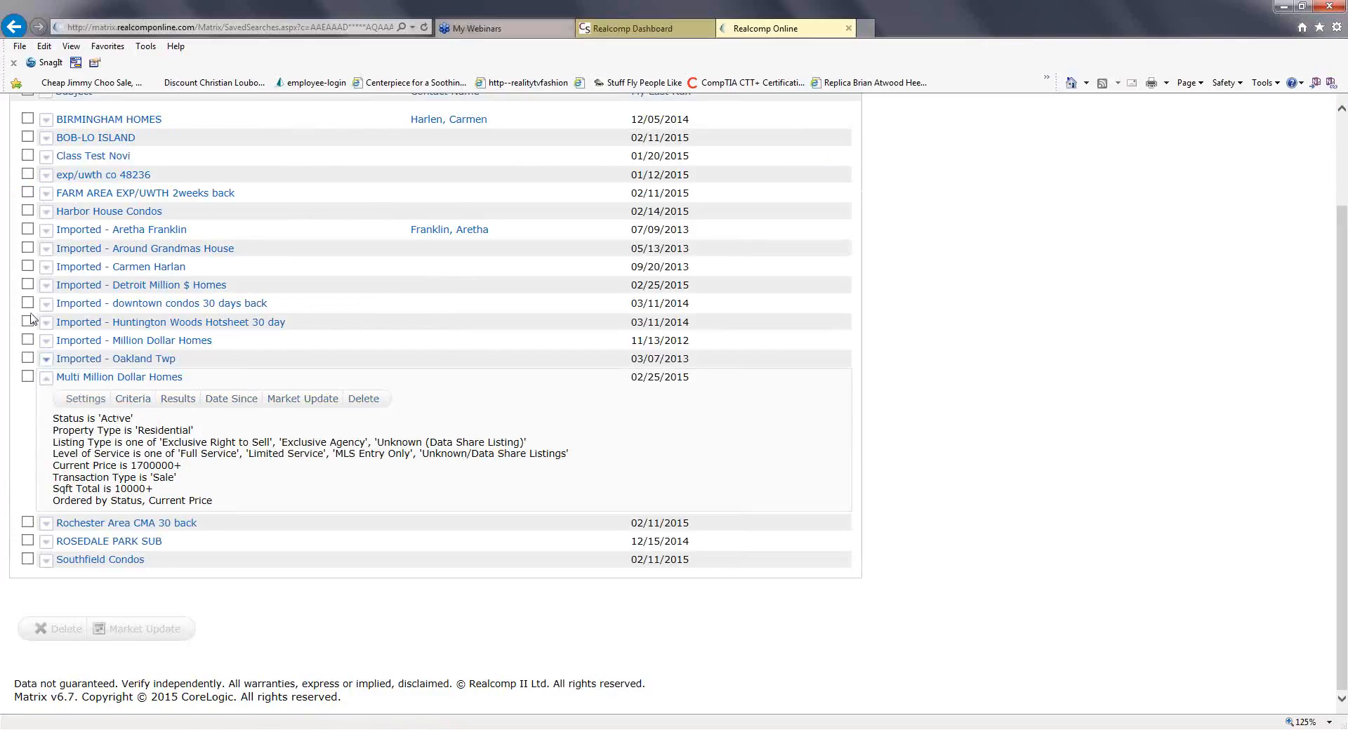
Display the results of the Multi Million Dollar Homes saved search and look through the listings.
{"action": "left_click", "coordinate": [186, 405]}
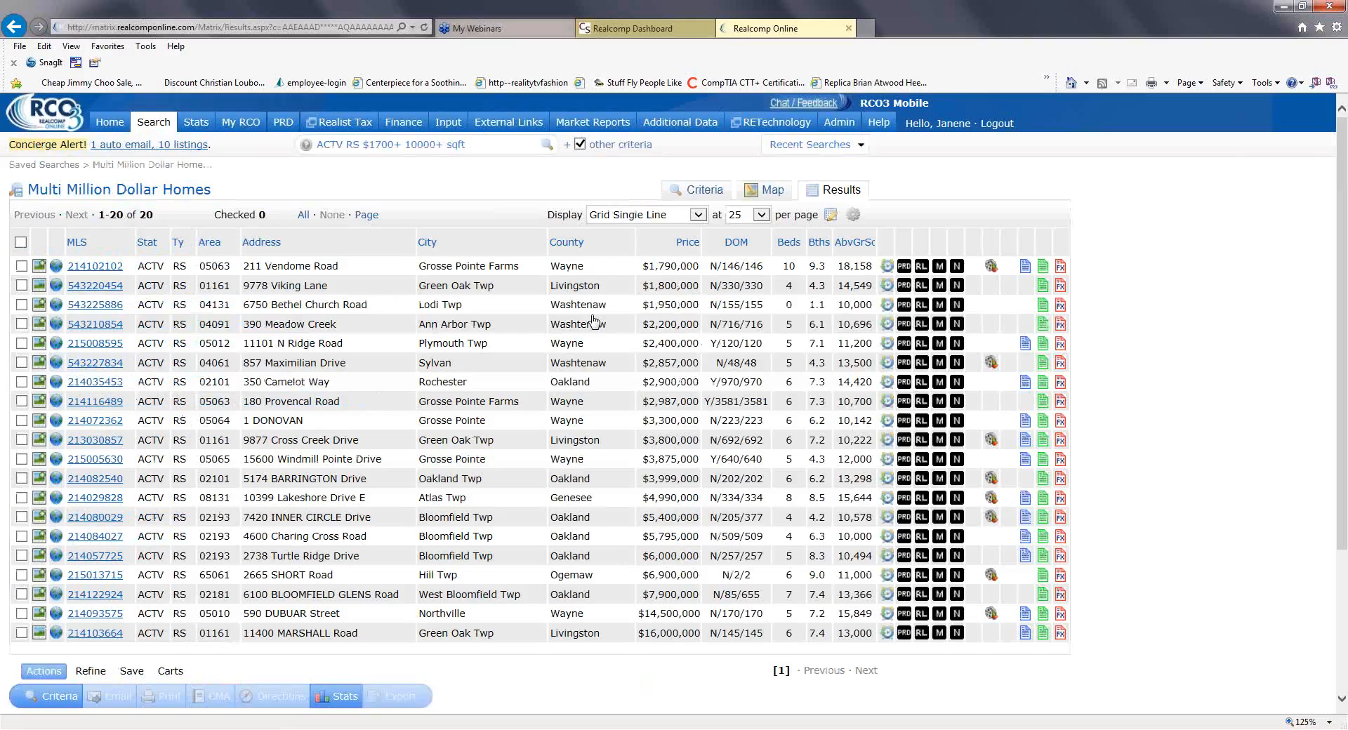
{"action": "scroll", "coordinate": [576, 359], "scroll_direction": "down", "scroll_amount": 3}
{"action": "scroll", "coordinate": [575, 358], "scroll_direction": "up", "scroll_amount": 3}
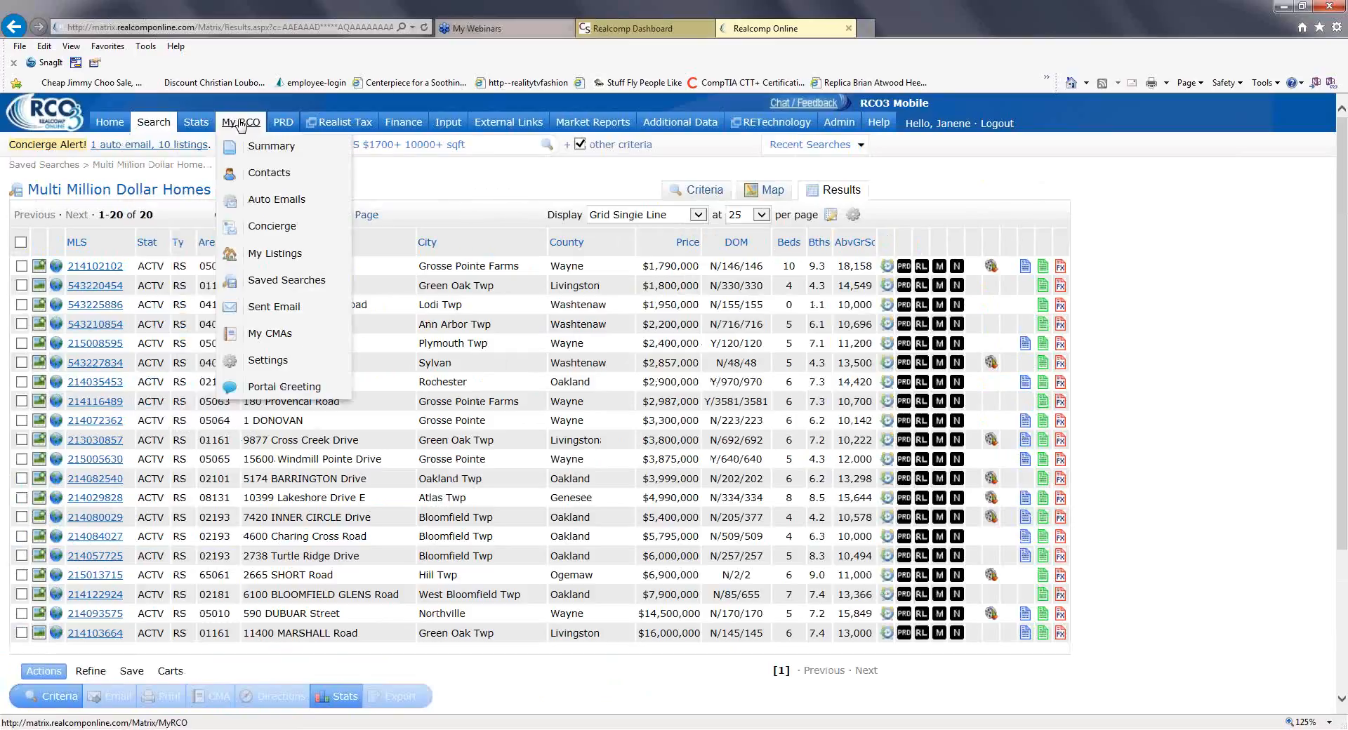
Return to the saved searches, expand Southfield Condos and run its Date Since search.
{"action": "left_click", "coordinate": [241, 124]}
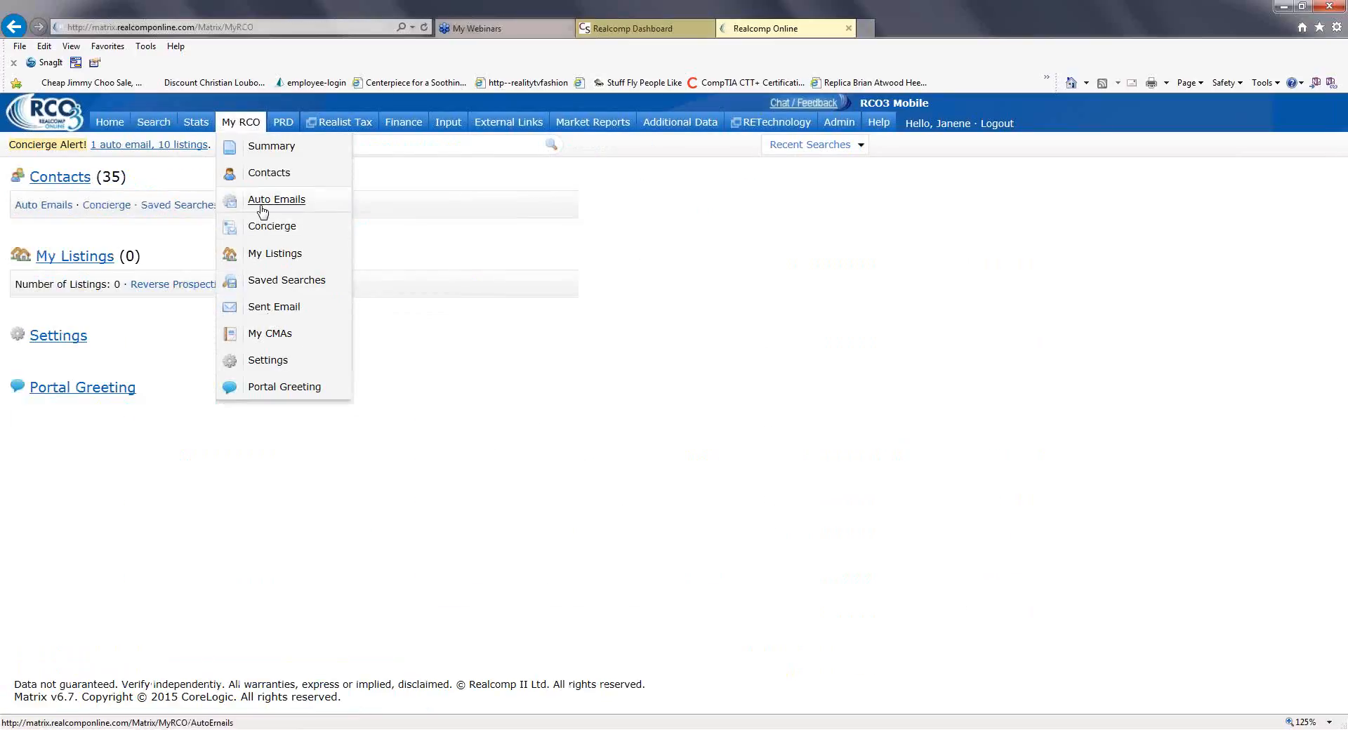
{"action": "left_click", "coordinate": [271, 281]}
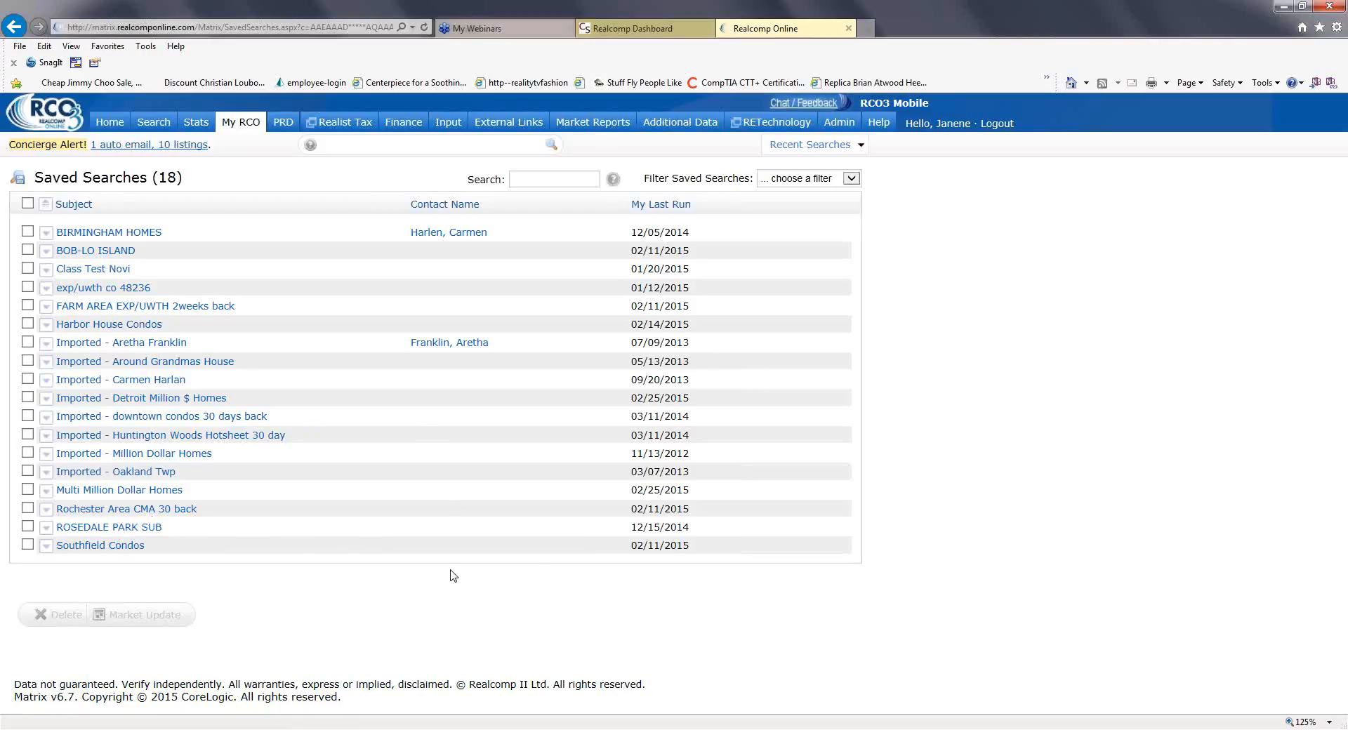
{"action": "left_click", "coordinate": [46, 546]}
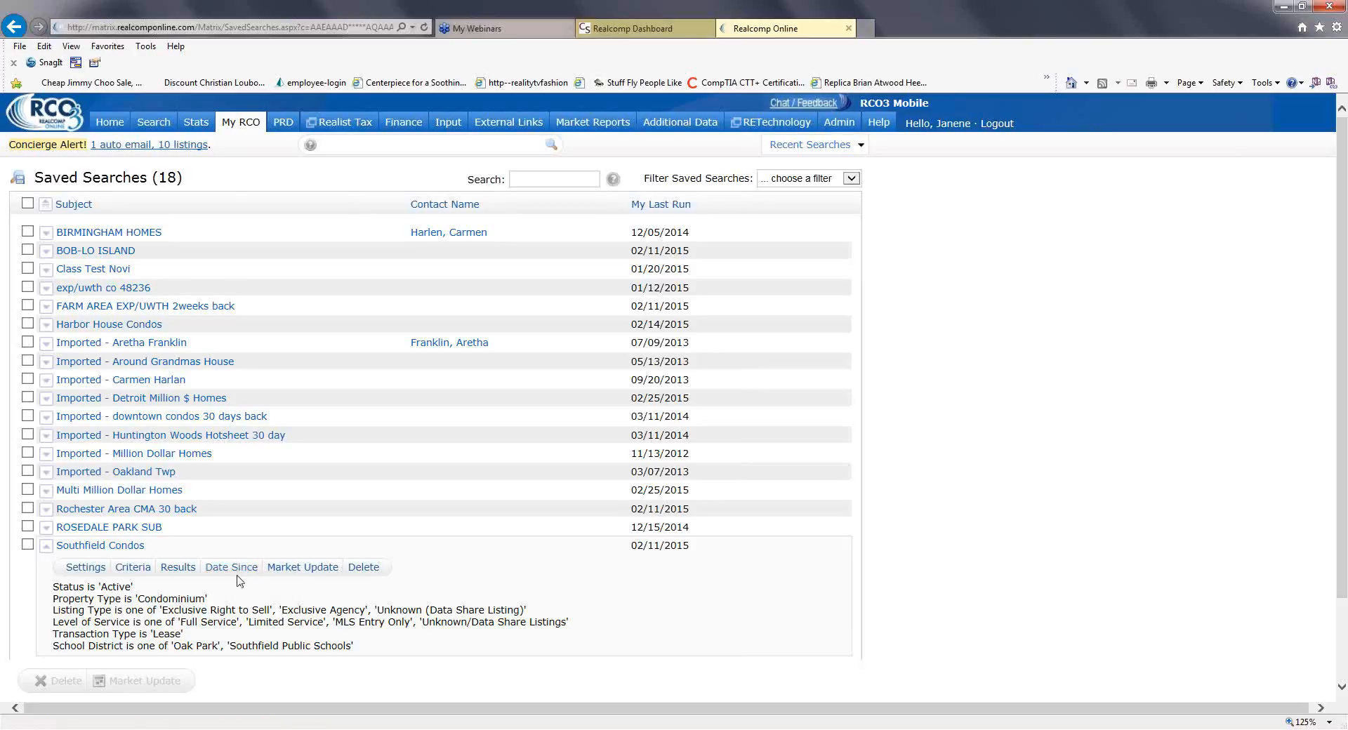
{"action": "scroll", "coordinate": [233, 591], "scroll_direction": "down", "scroll_amount": 2}
{"action": "left_click", "coordinate": [234, 479]}
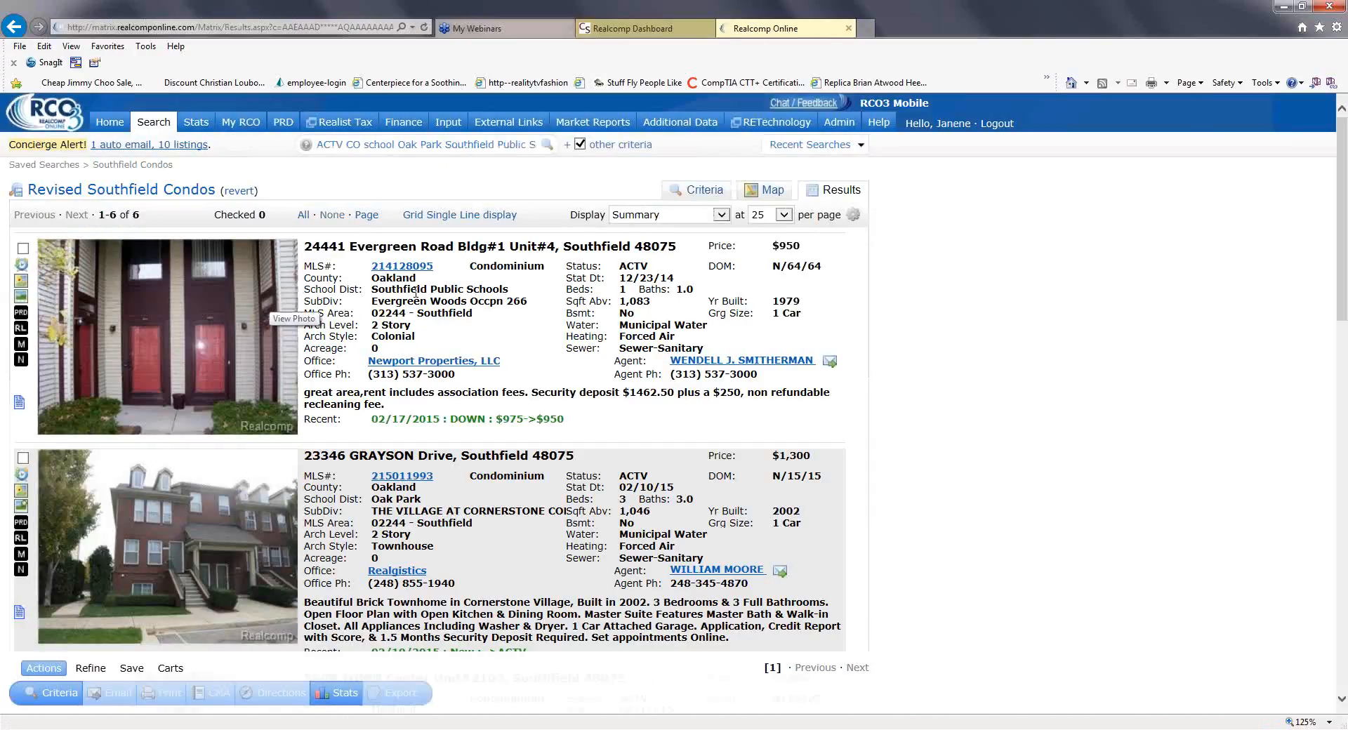
Look through the Southfield Condos listings and change the results display to Grid Single Line.
{"action": "scroll", "coordinate": [279, 354], "scroll_direction": "down", "scroll_amount": 10}
{"action": "scroll", "coordinate": [448, 337], "scroll_direction": "down", "scroll_amount": 3}
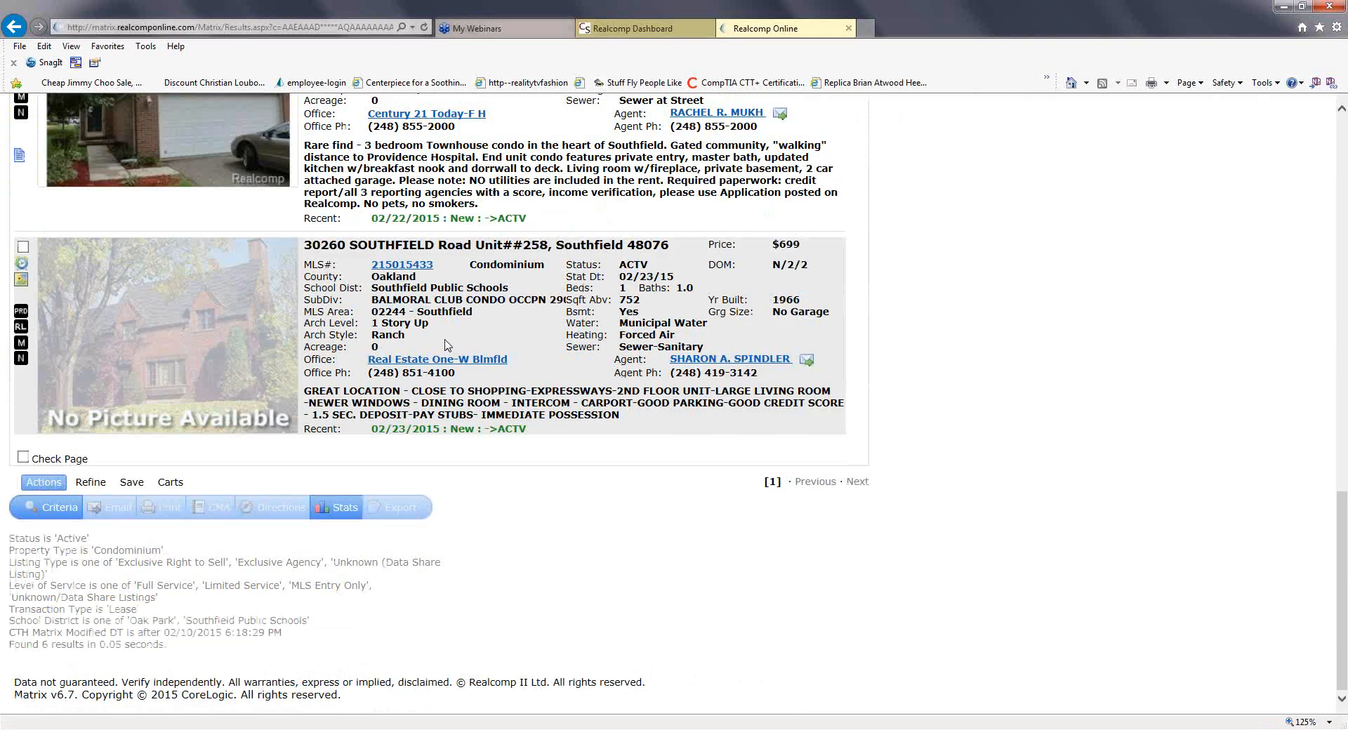
{"action": "scroll", "coordinate": [442, 354], "scroll_direction": "up", "scroll_amount": 1}
{"action": "scroll", "coordinate": [441, 354], "scroll_direction": "up", "scroll_amount": 15}
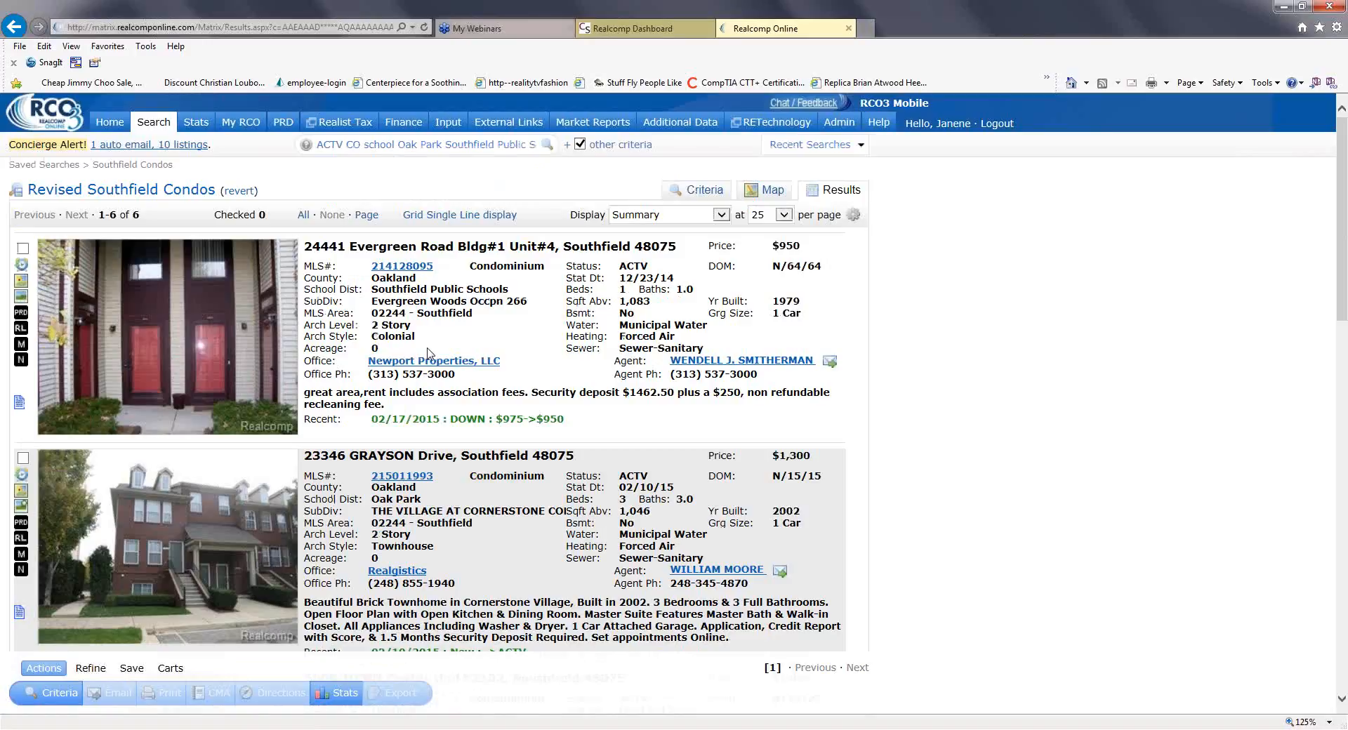
{"action": "left_click", "coordinate": [717, 216]}
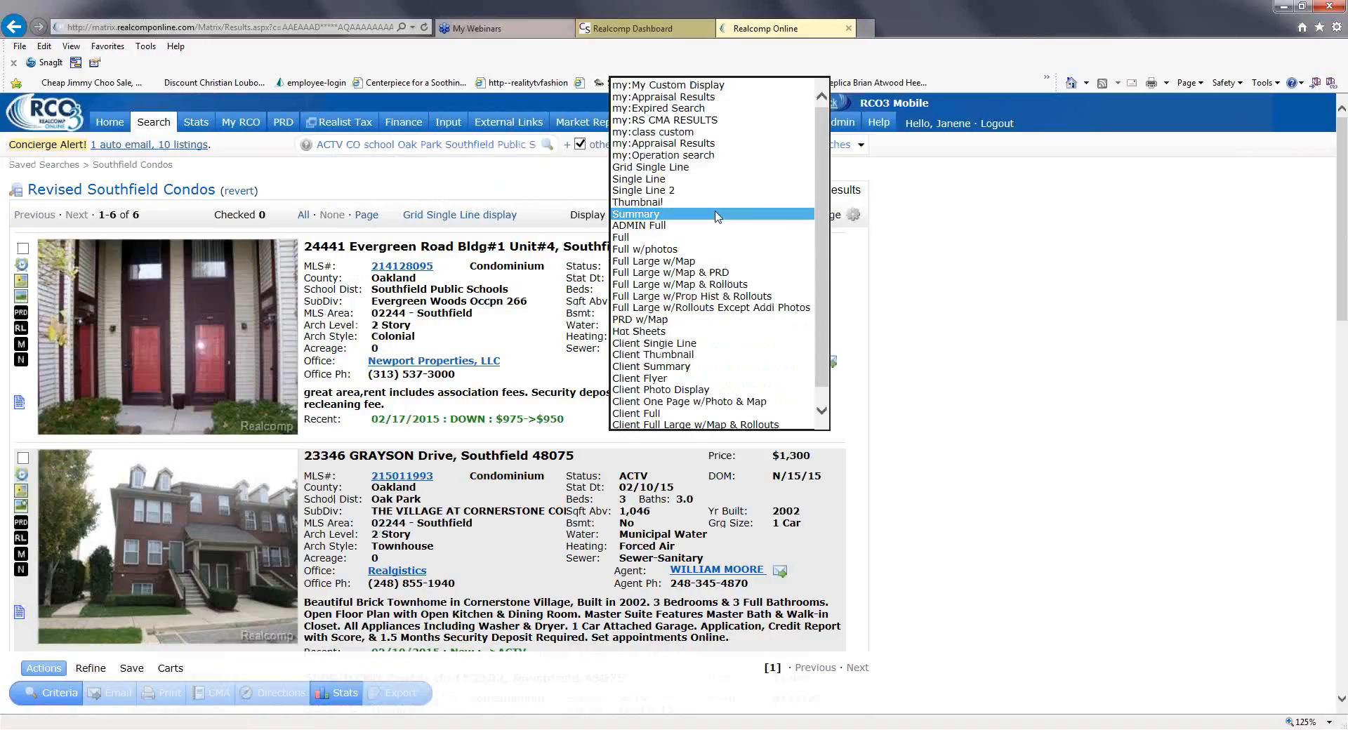
{"action": "left_click", "coordinate": [686, 169]}
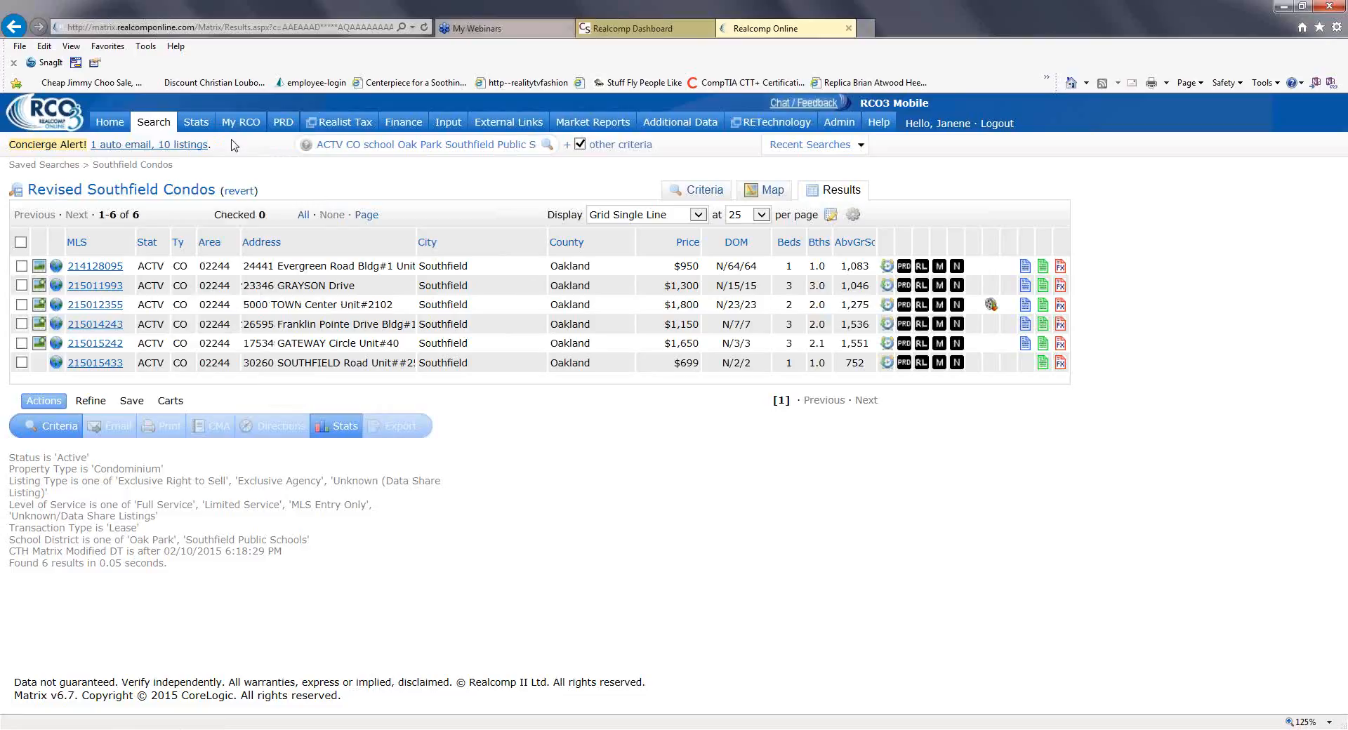
Reopen the saved searches and examine the expanded Southfield Condos entry with its last run date and criteria.
{"action": "mouse_move", "coordinate": [235, 127]}
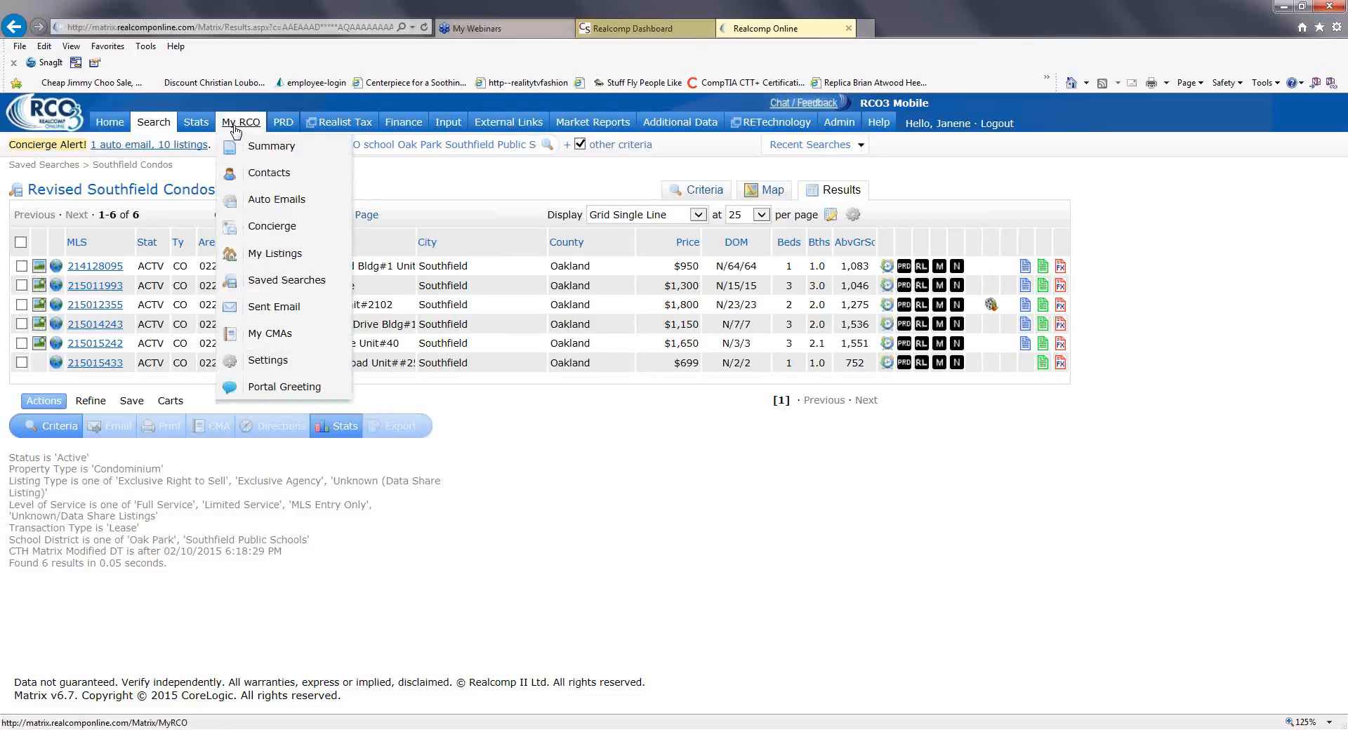
{"action": "left_click", "coordinate": [267, 281]}
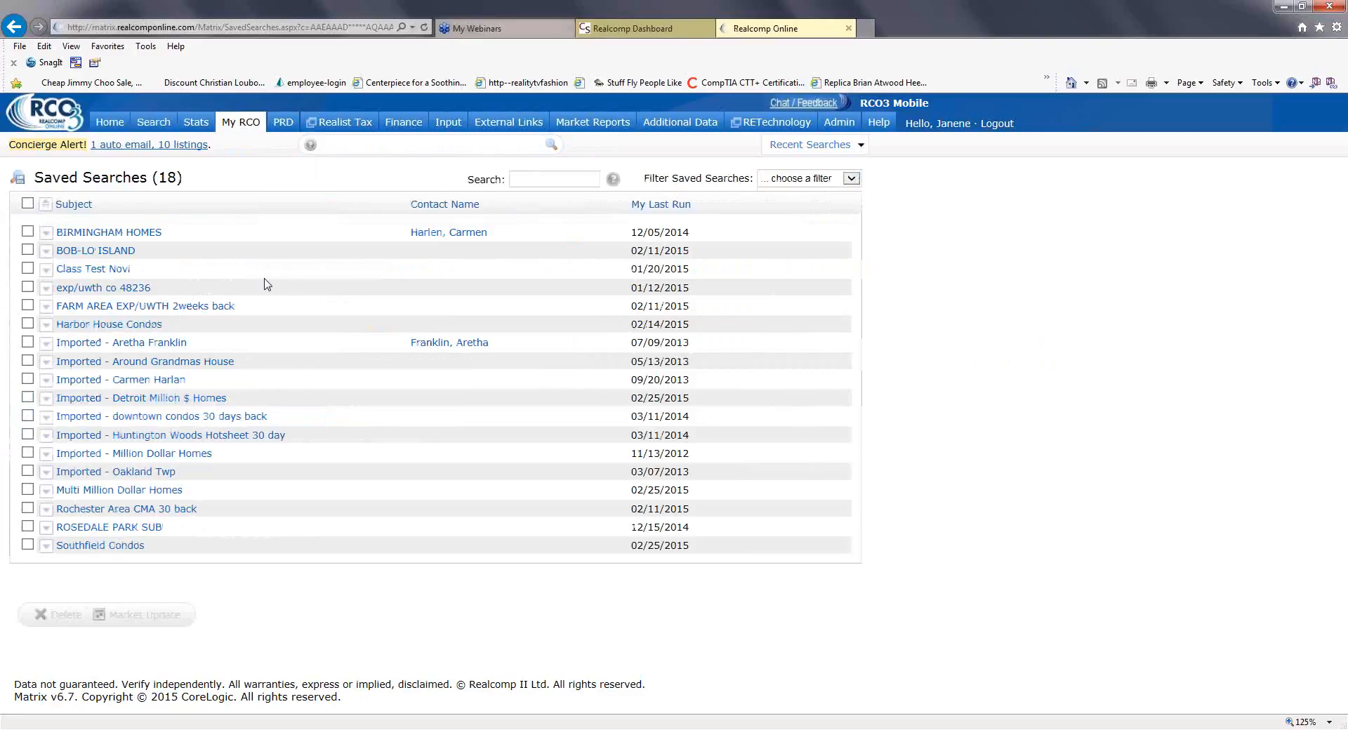
{"action": "left_click", "coordinate": [46, 547]}
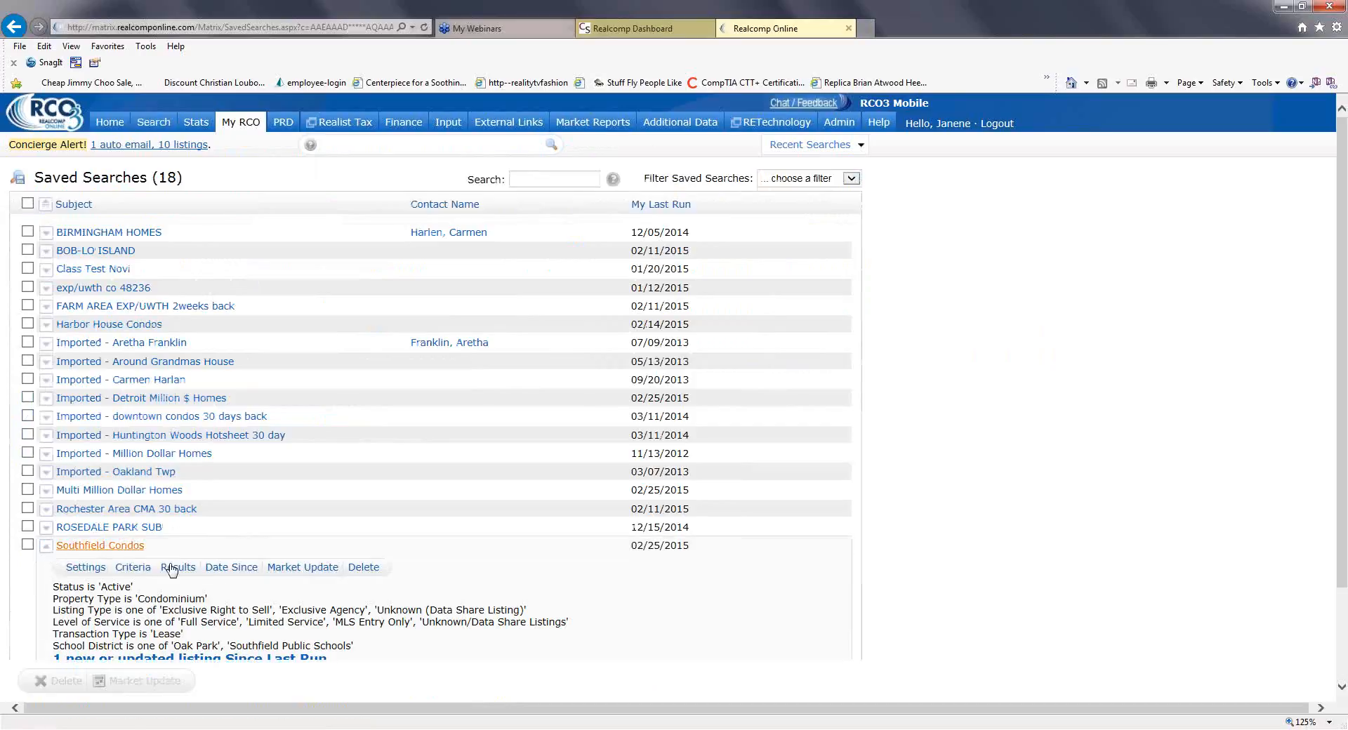
{"action": "scroll", "coordinate": [281, 597], "scroll_direction": "down", "scroll_amount": 3}
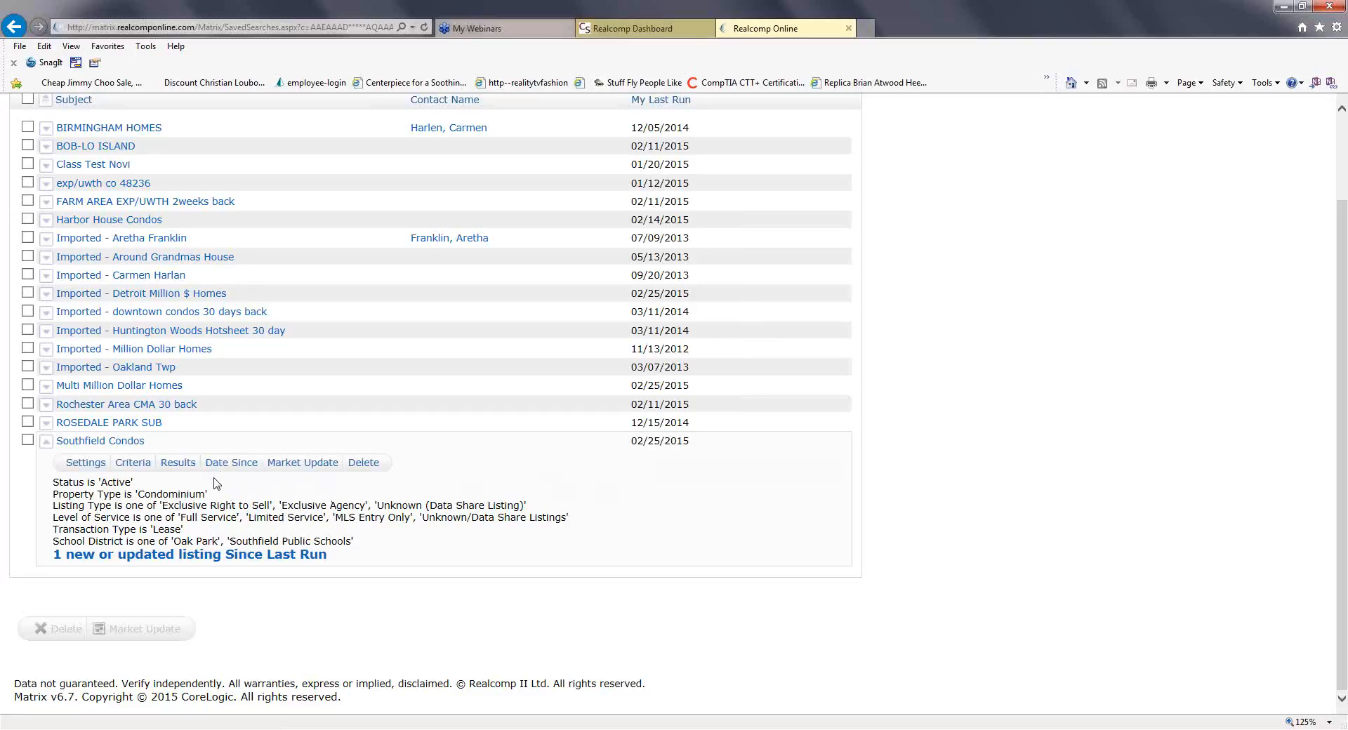
{"action": "scroll", "coordinate": [273, 513], "scroll_direction": "up", "scroll_amount": 3}
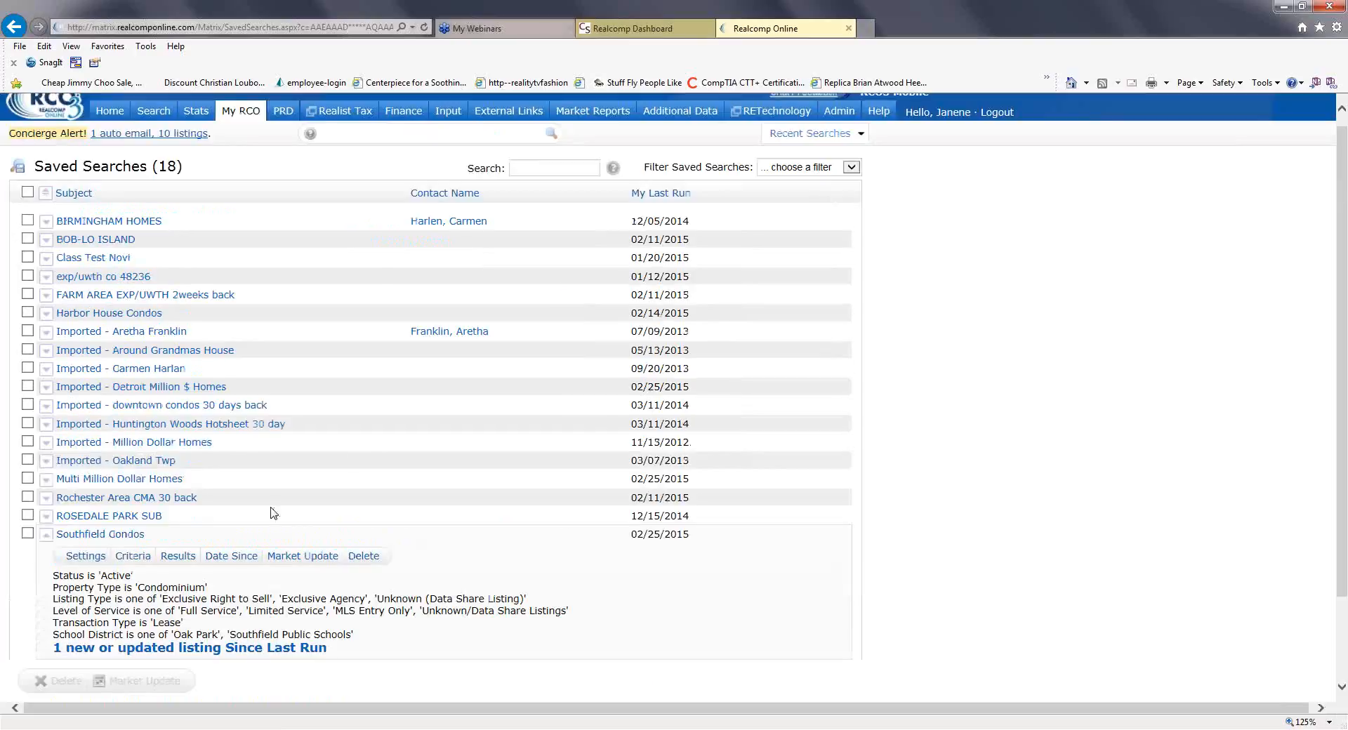
Run a market update on Southfield Condos with the end of the update range set to 180, and look through the listings.
{"action": "left_click", "coordinate": [296, 561]}
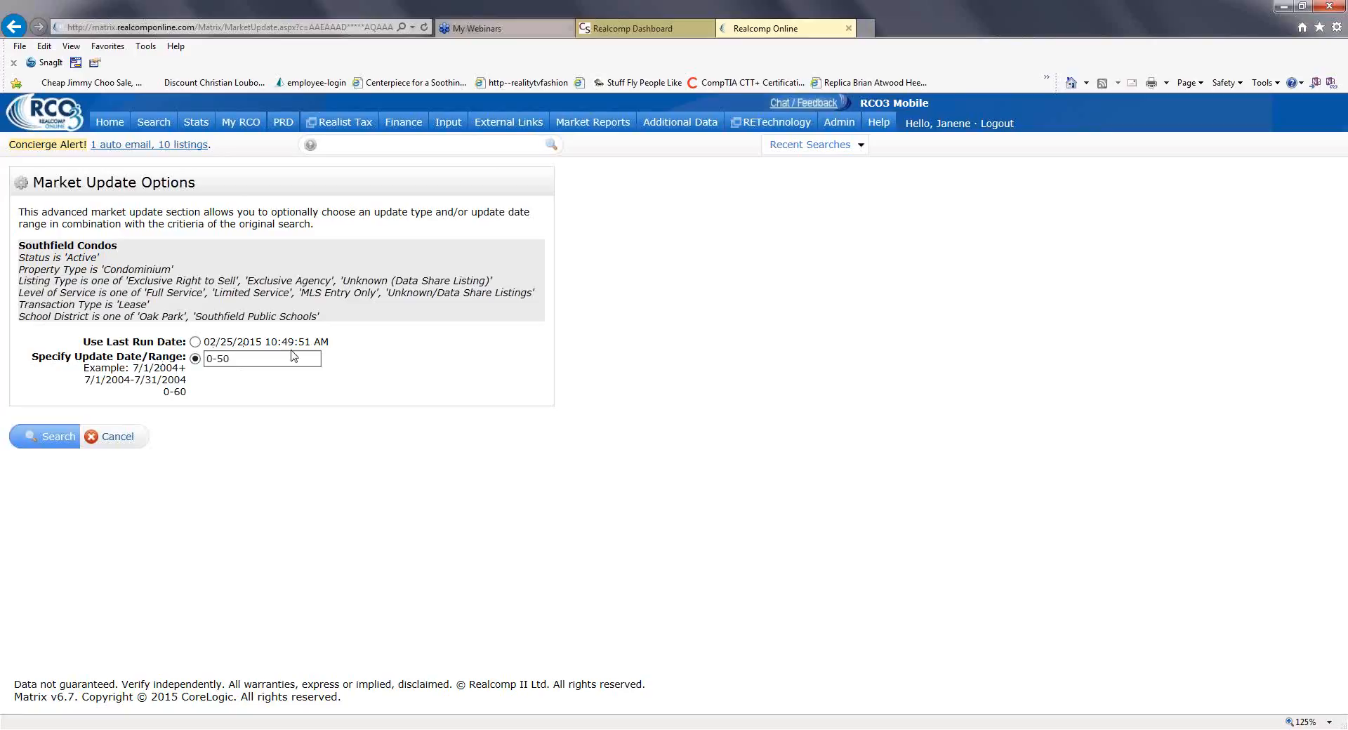
{"action": "left_click", "coordinate": [253, 360]}
{"action": "key", "text": "BackSpace"}
{"action": "key", "text": "BackSpace"}
{"action": "key", "text": "BackSpace"}
{"action": "type", "text": "180"}
{"action": "left_click", "coordinate": [52, 439]}
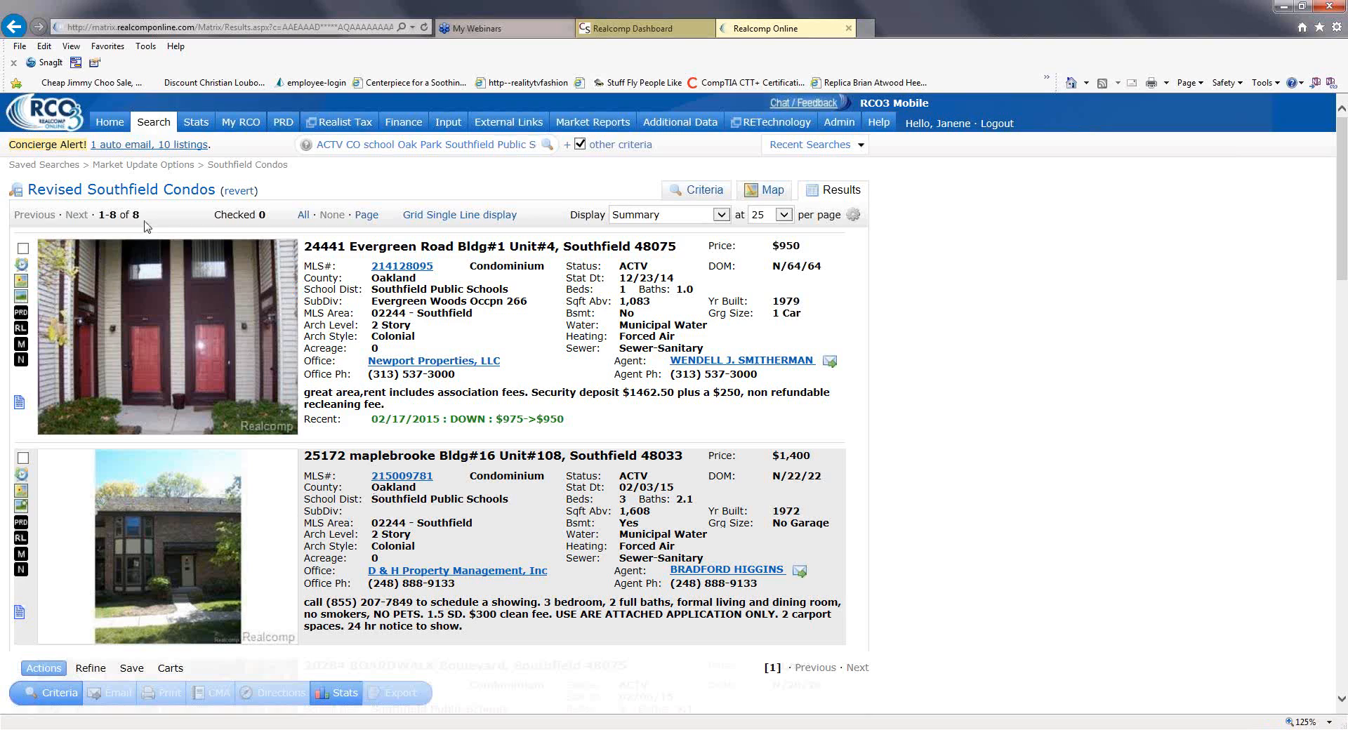
{"action": "scroll", "coordinate": [167, 239], "scroll_direction": "down", "scroll_amount": 10}
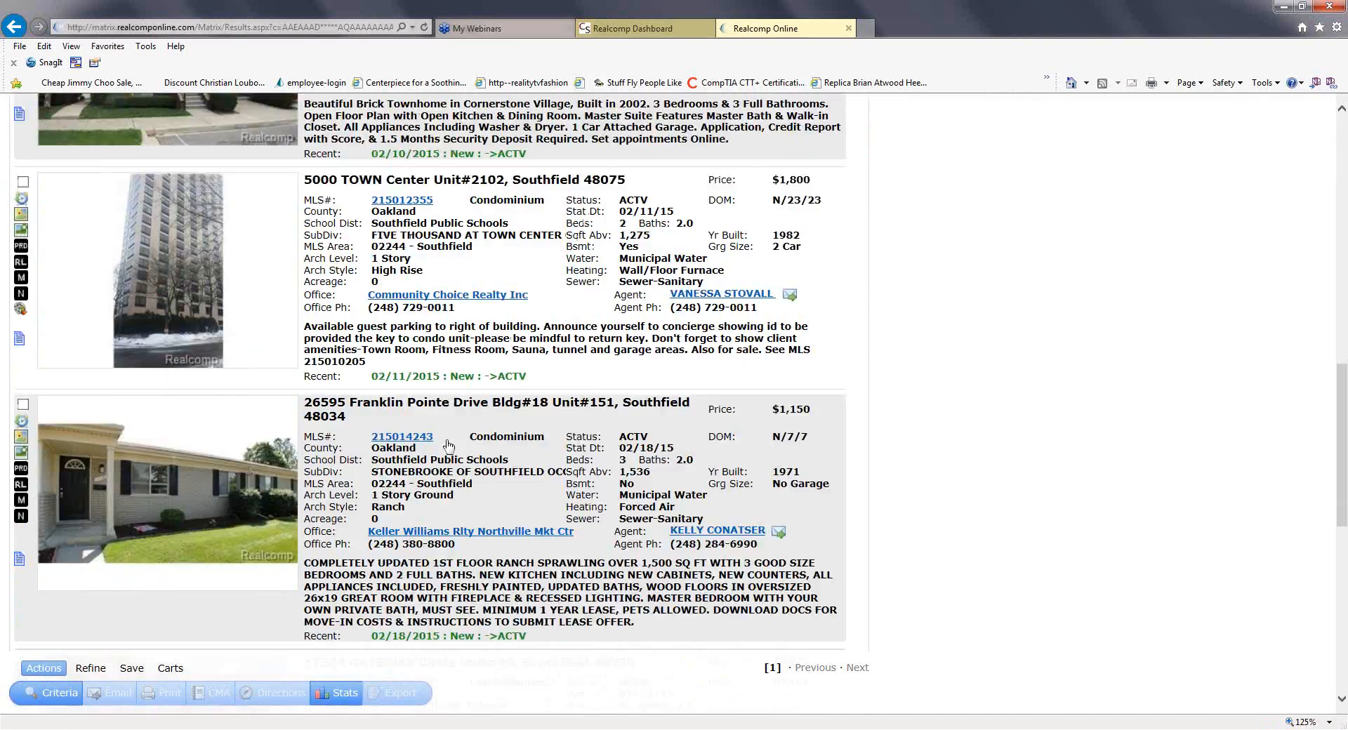
Browse the remaining Southfield Condos market update results and go back to the first listing.
{"action": "scroll", "coordinate": [450, 443], "scroll_direction": "down", "scroll_amount": 8}
{"action": "scroll", "coordinate": [453, 443], "scroll_direction": "up", "scroll_amount": 14}
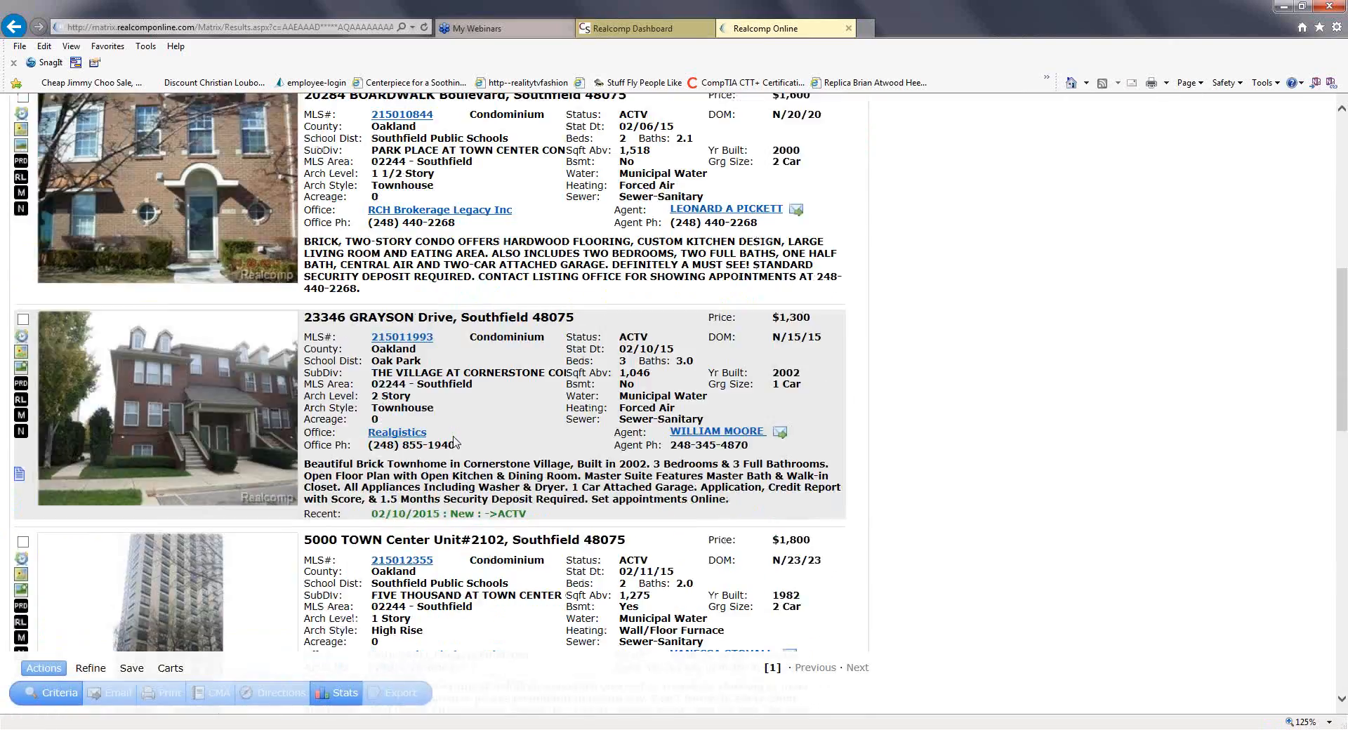
{"action": "scroll", "coordinate": [454, 441], "scroll_direction": "up", "scroll_amount": 8}
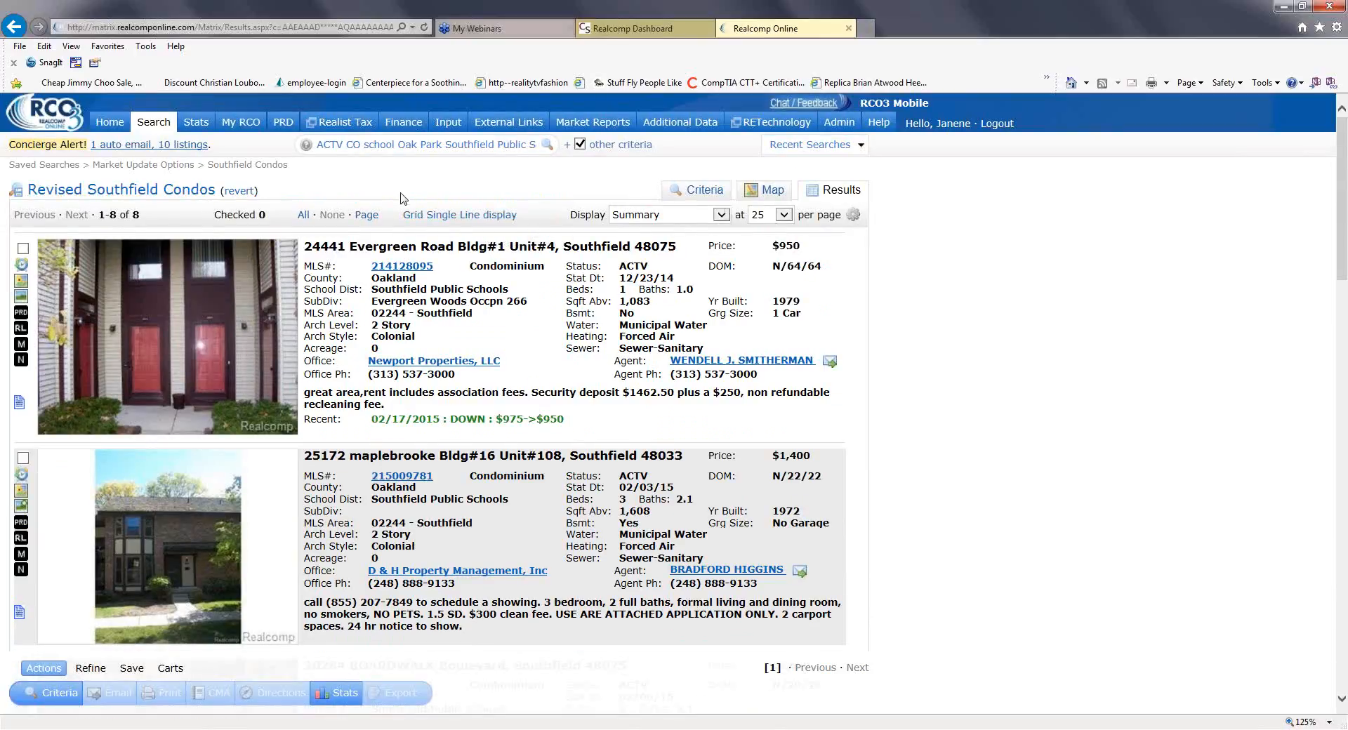
{"action": "scroll", "coordinate": [402, 199], "scroll_direction": "down", "scroll_amount": 12}
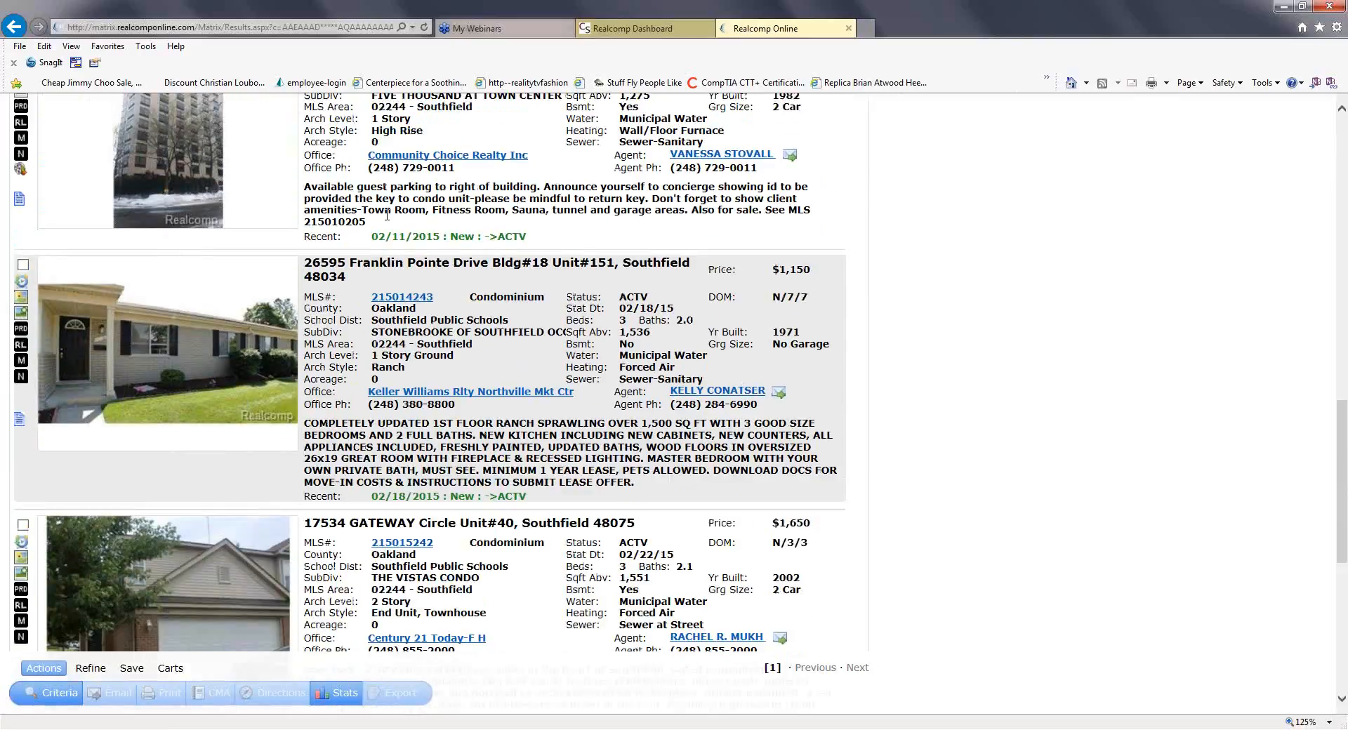
{"action": "scroll", "coordinate": [386, 216], "scroll_direction": "up", "scroll_amount": 12}
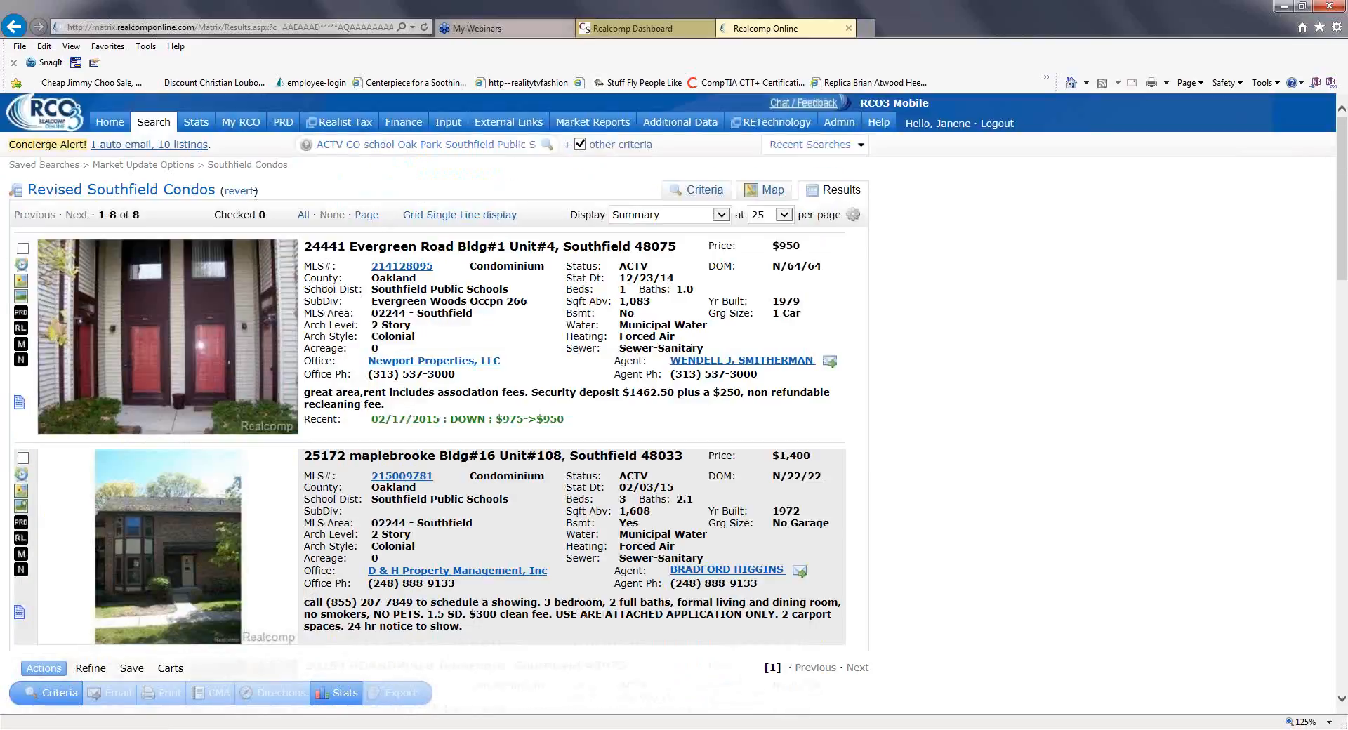
Return to the saved searches, expand Multi Million Dollar Homes, and review its settings without saving changes.
{"action": "mouse_move", "coordinate": [241, 123]}
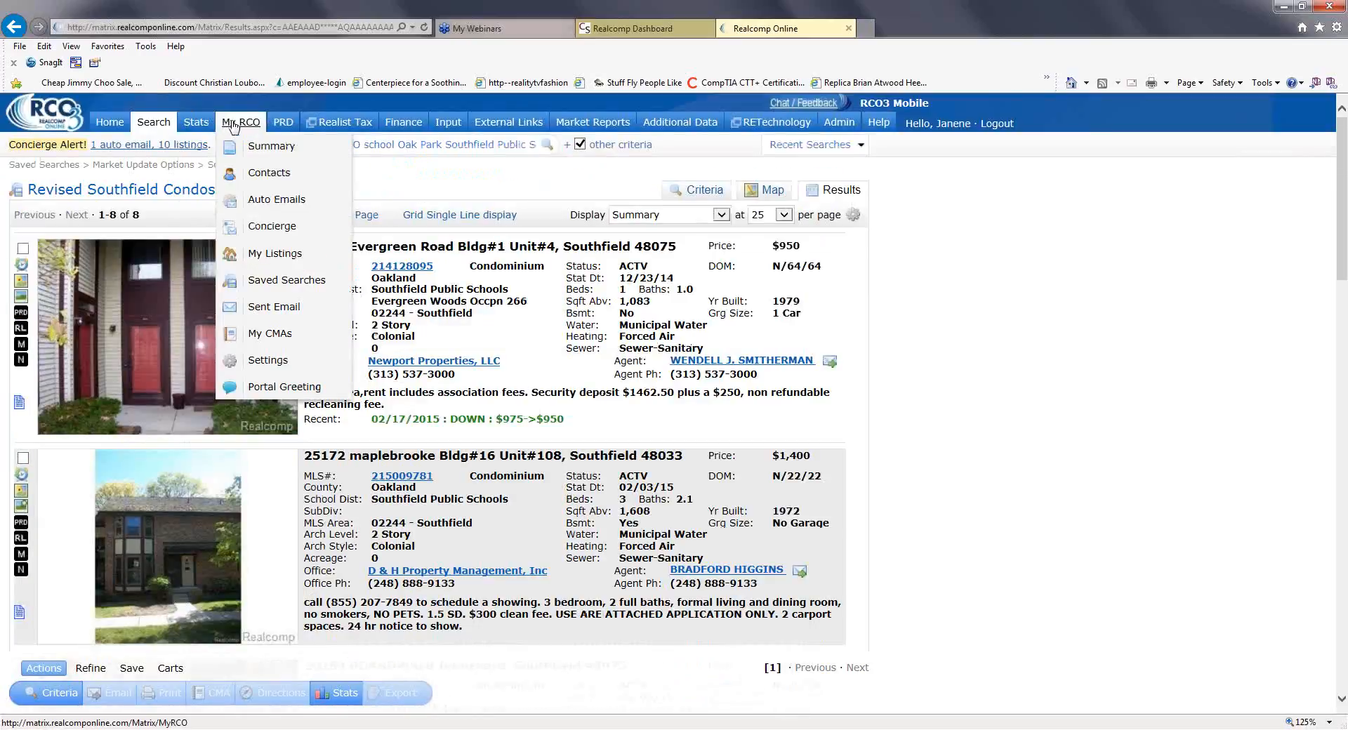
{"action": "left_click", "coordinate": [265, 285]}
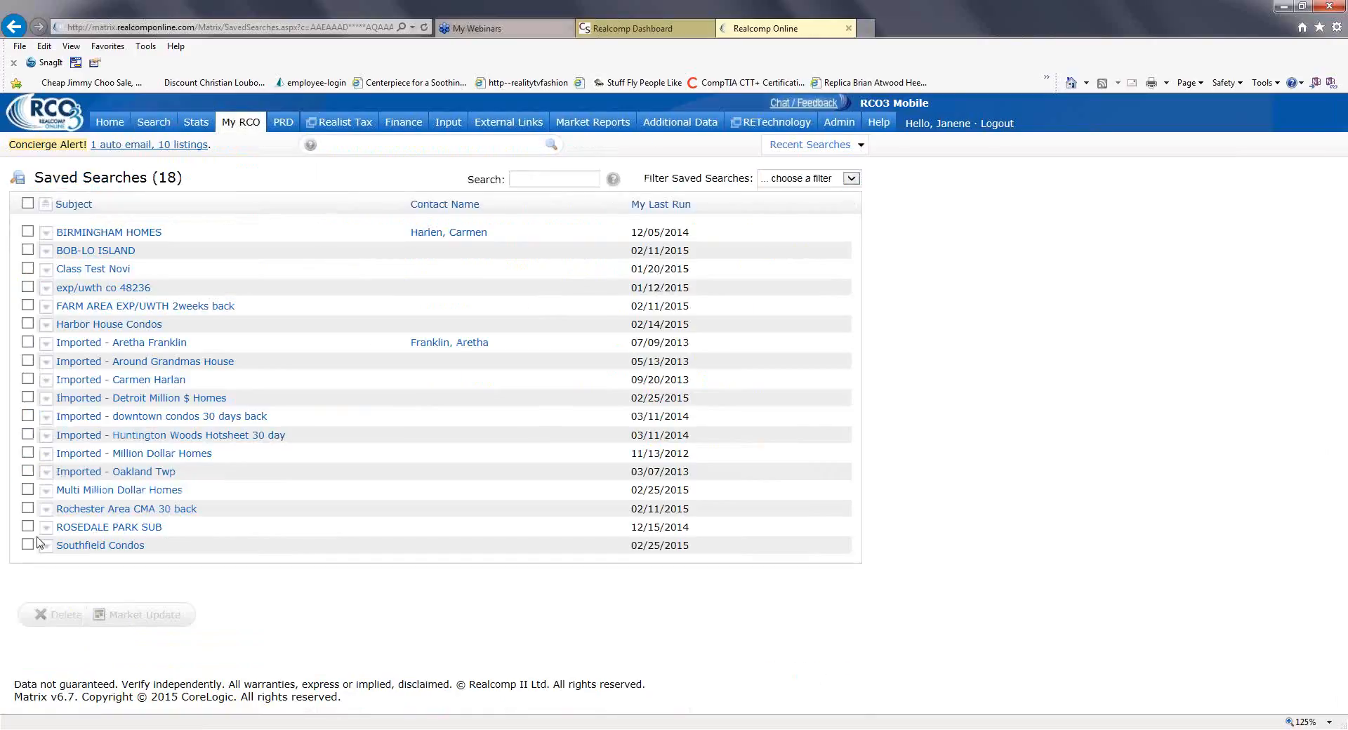
{"action": "left_click", "coordinate": [46, 491]}
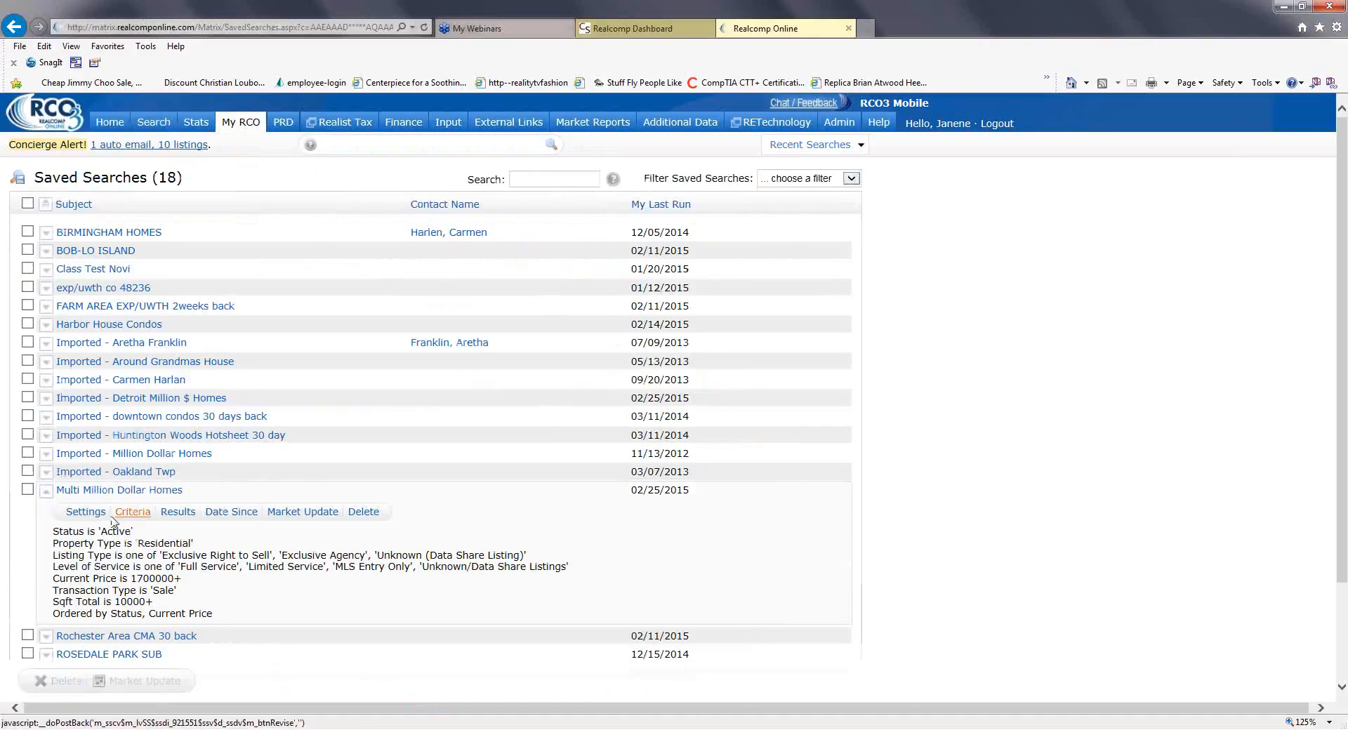
{"action": "left_click", "coordinate": [82, 512]}
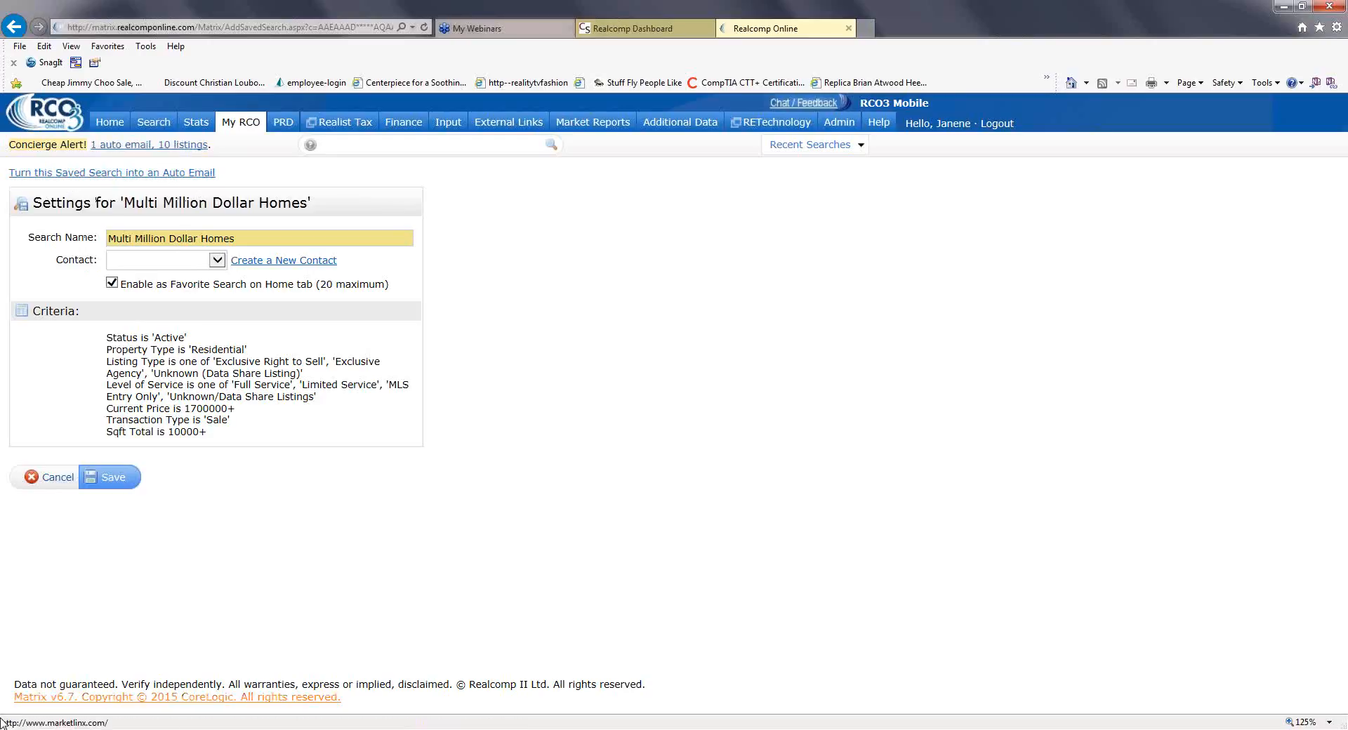
{"action": "left_click", "coordinate": [51, 478]}
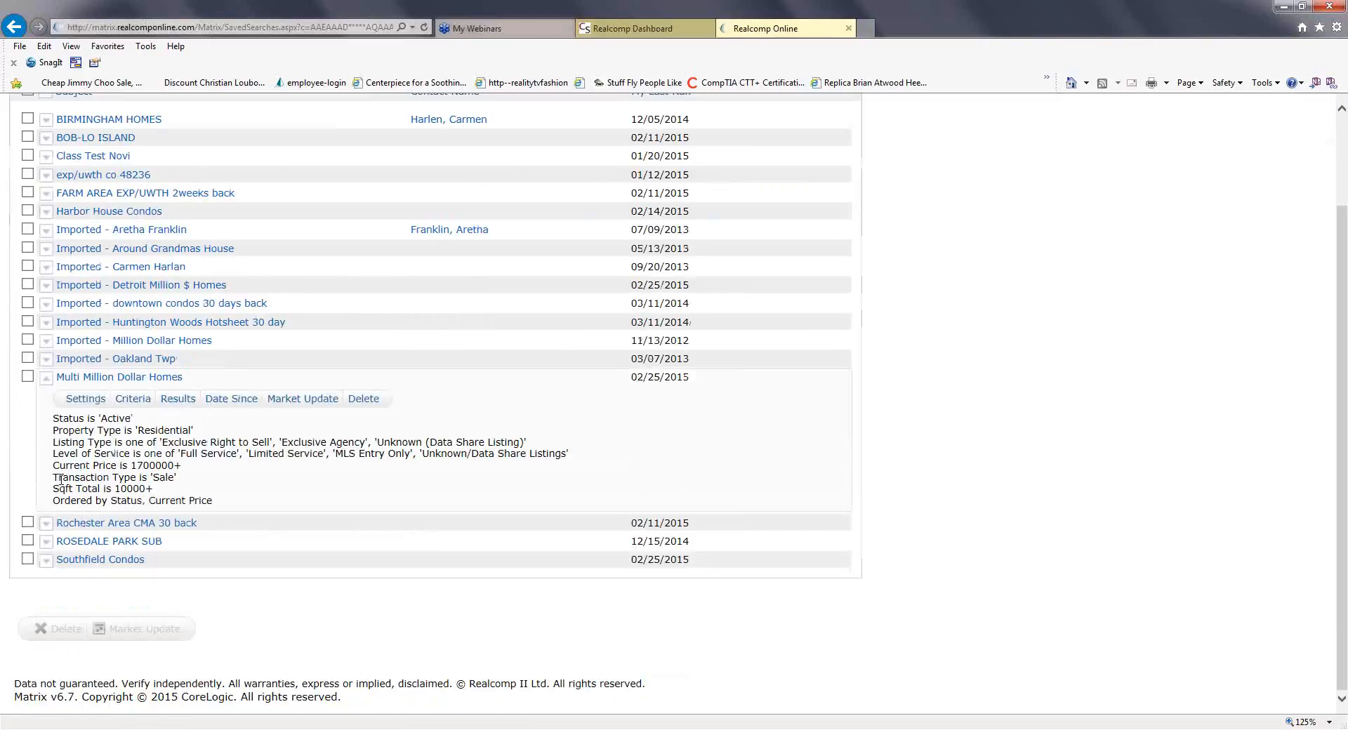
Review the search criteria of Multi Million Dollar Homes, cancel out of them, and collapse its entry.
{"action": "left_click", "coordinate": [135, 399]}
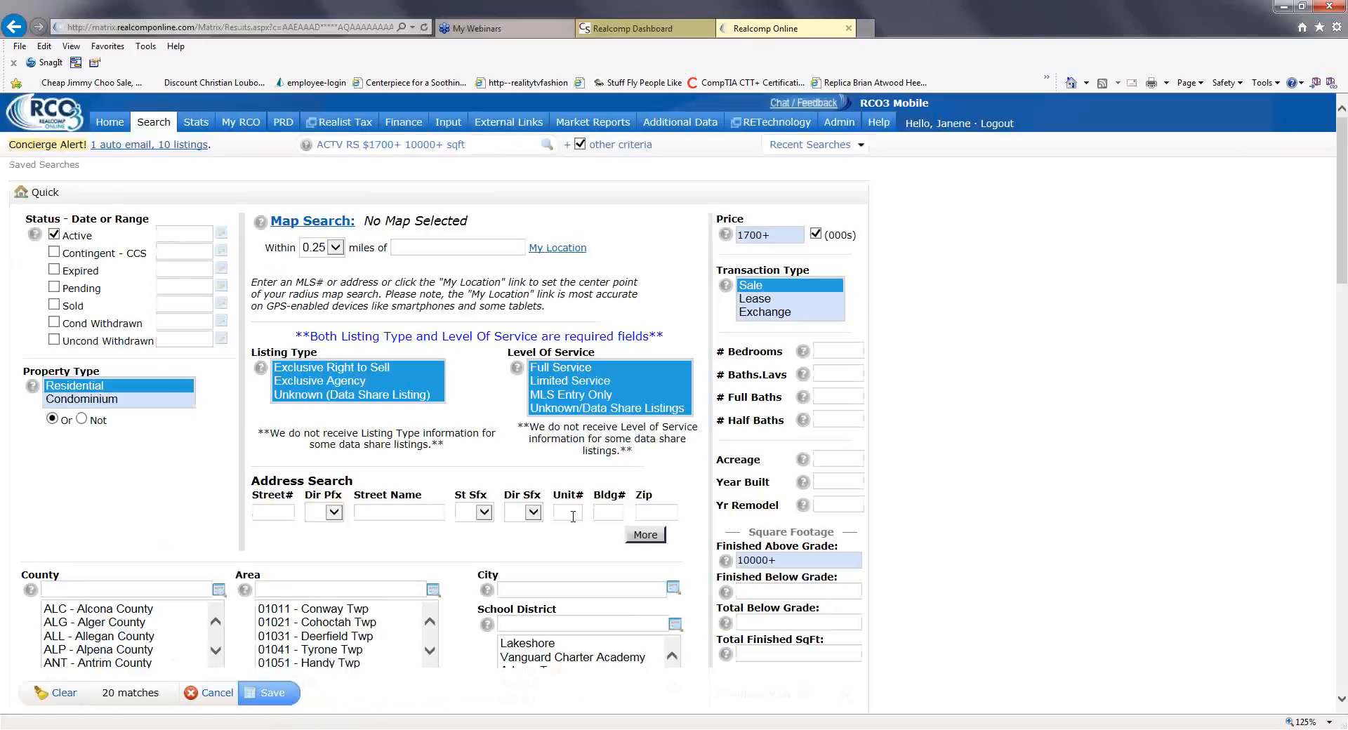
{"action": "left_click", "coordinate": [216, 697]}
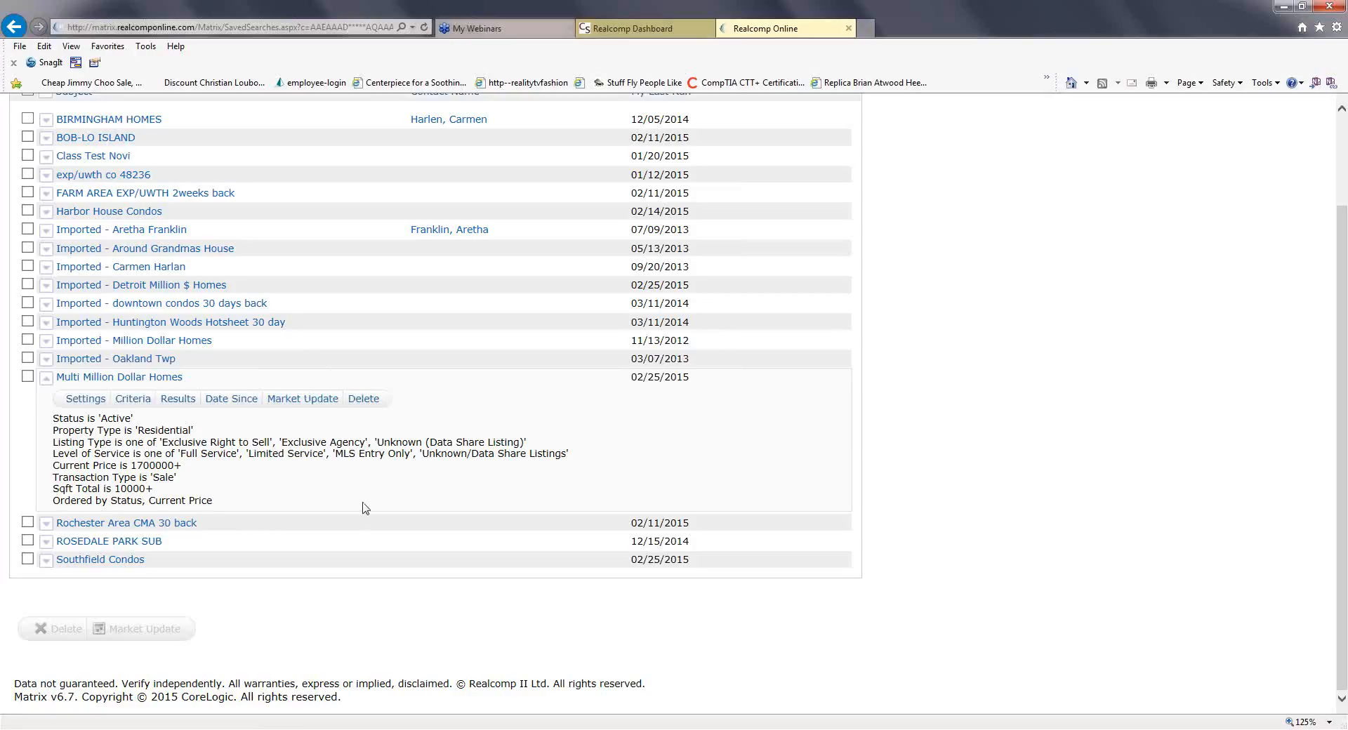
{"action": "scroll", "coordinate": [366, 508], "scroll_direction": "up", "scroll_amount": 2}
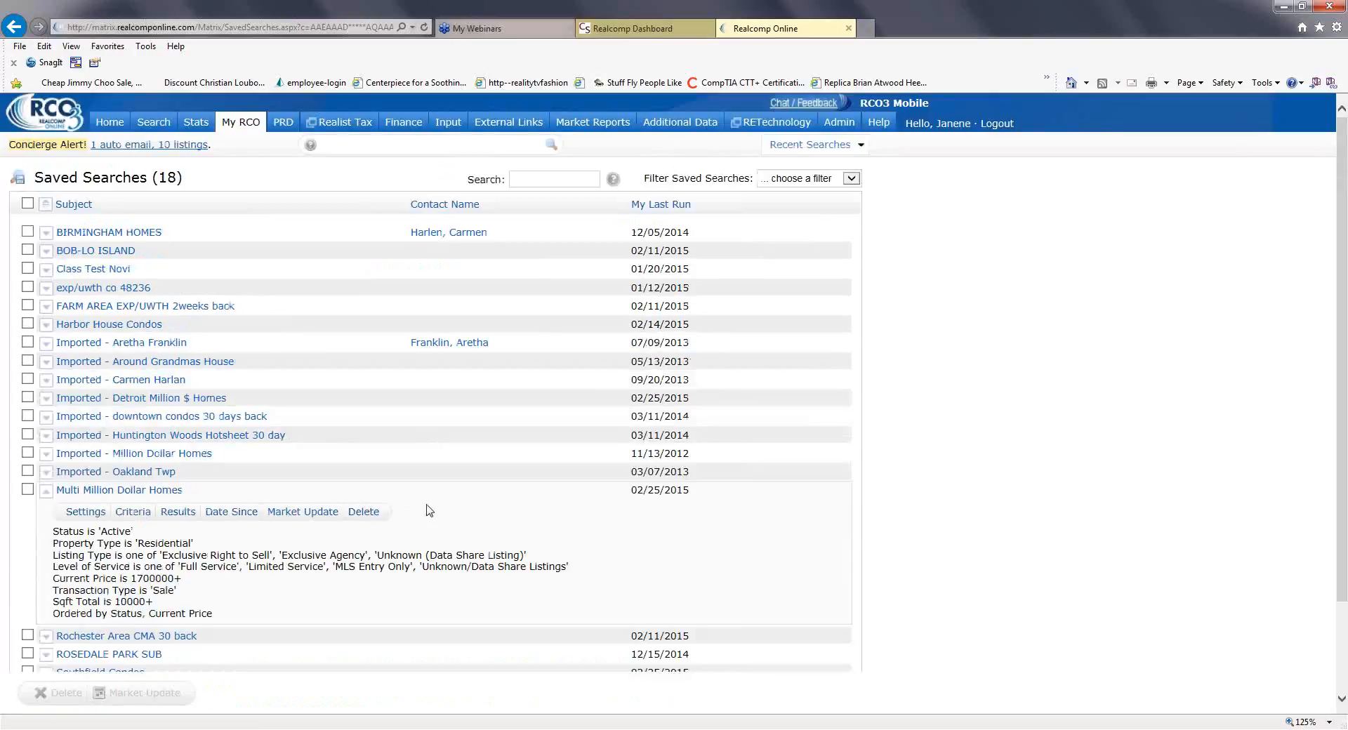
{"action": "left_click", "coordinate": [45, 491]}
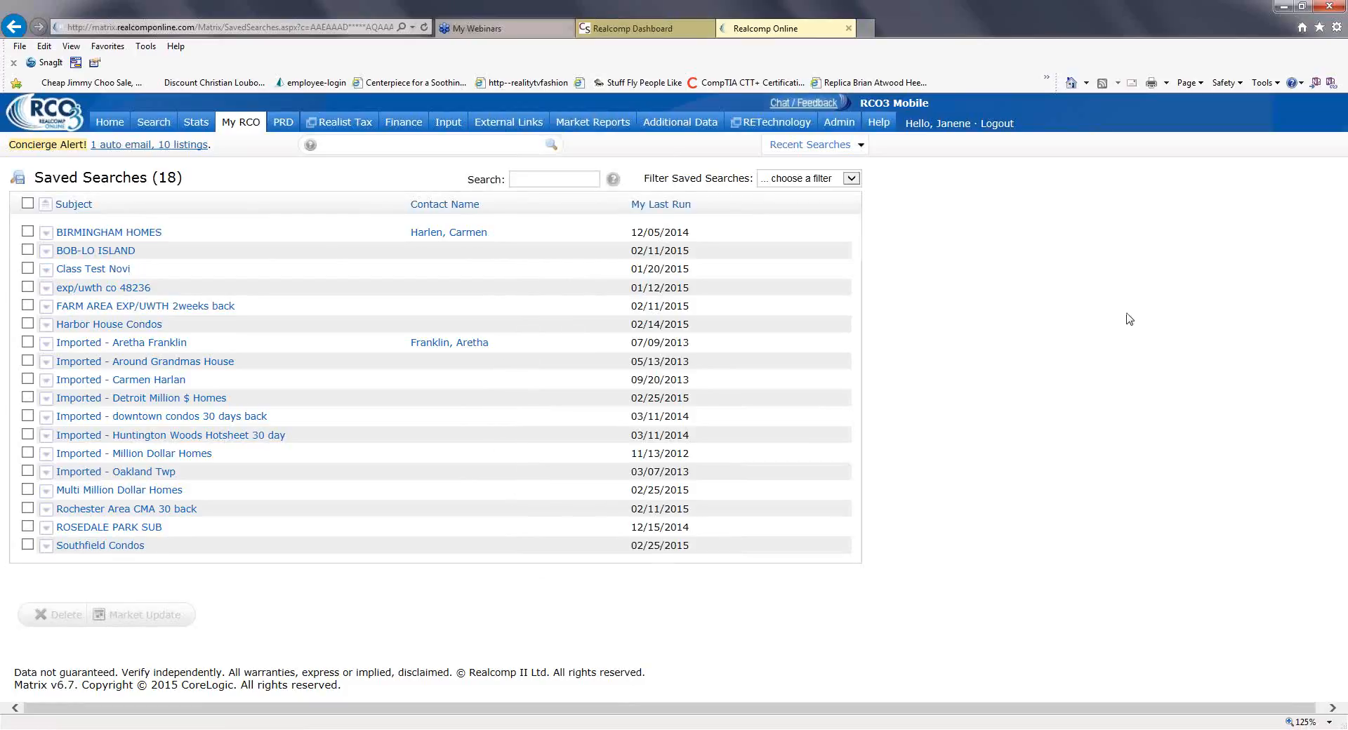
Expand BIRMINGHAM HOMES, view its listings that are new or updated since the last run, and return to the saved searches.
{"action": "left_click", "coordinate": [46, 236]}
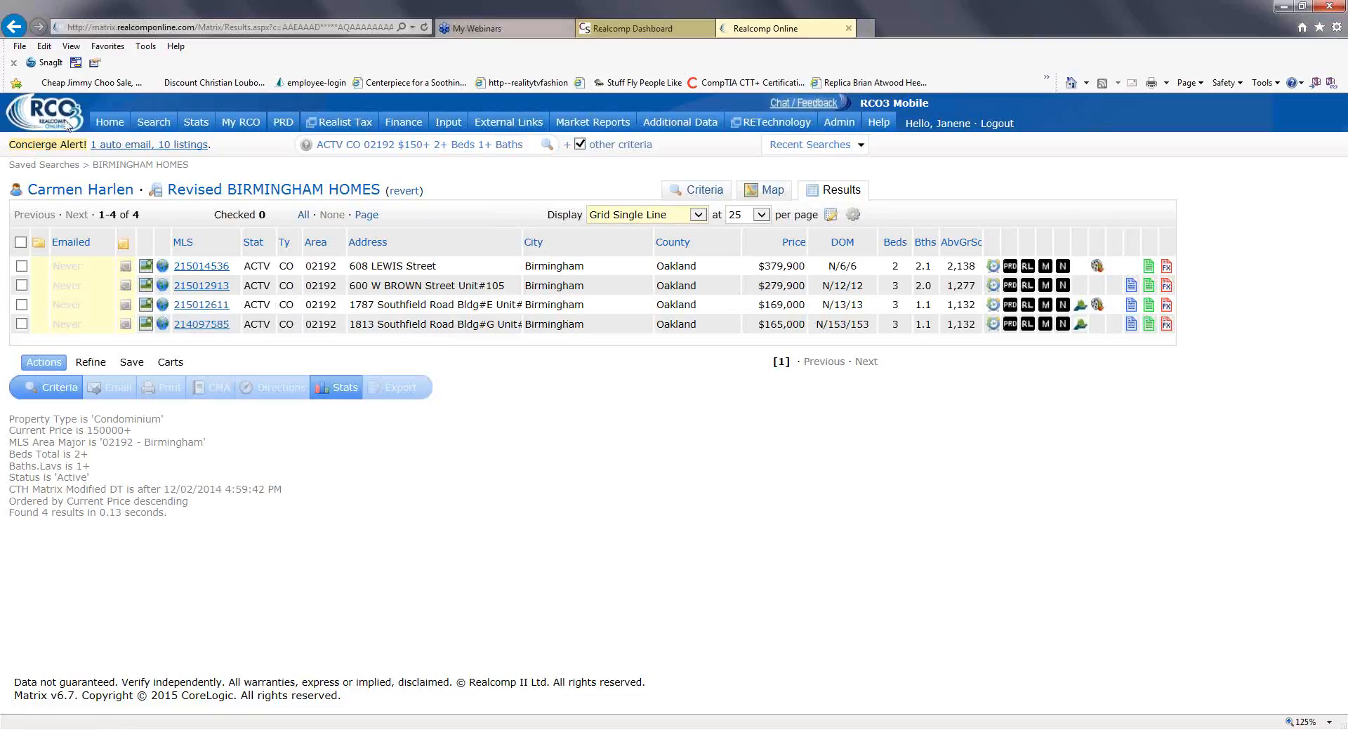
{"action": "mouse_move", "coordinate": [153, 123]}
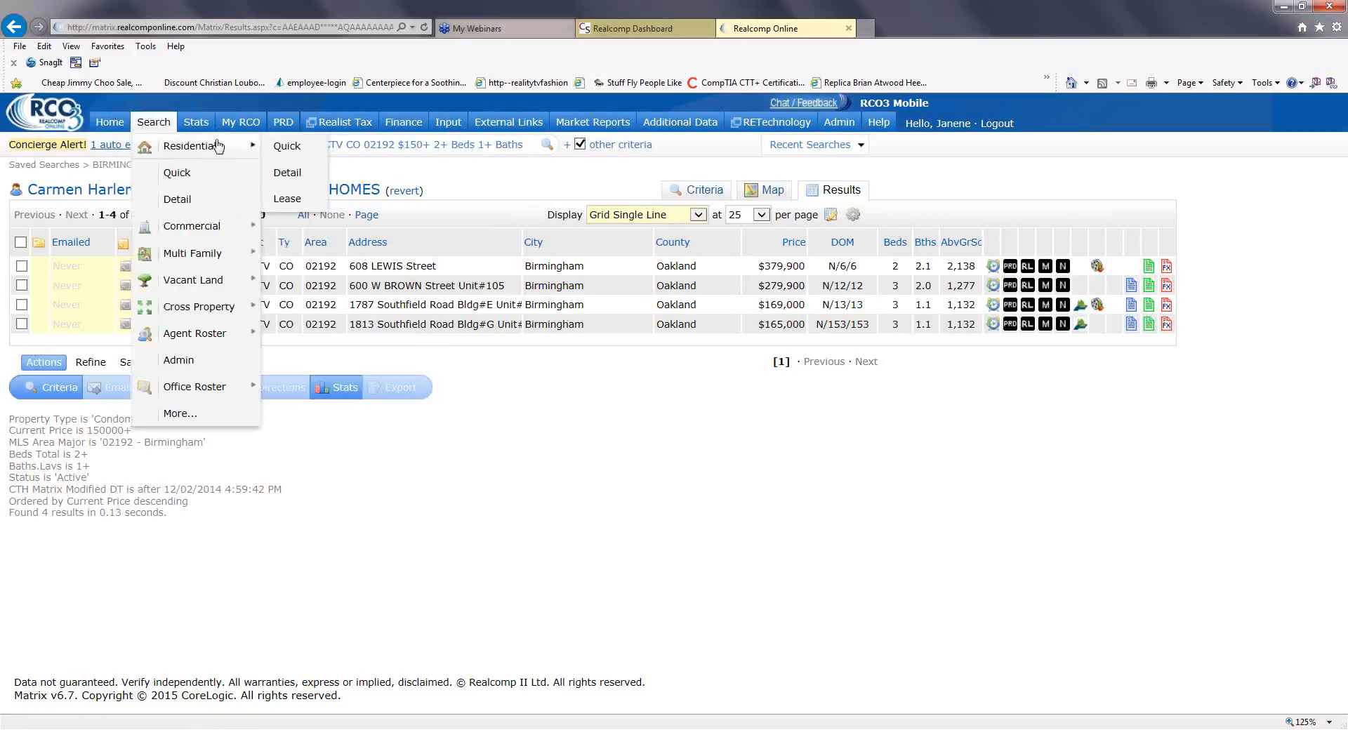
{"action": "mouse_move", "coordinate": [241, 124]}
{"action": "left_click", "coordinate": [265, 281]}
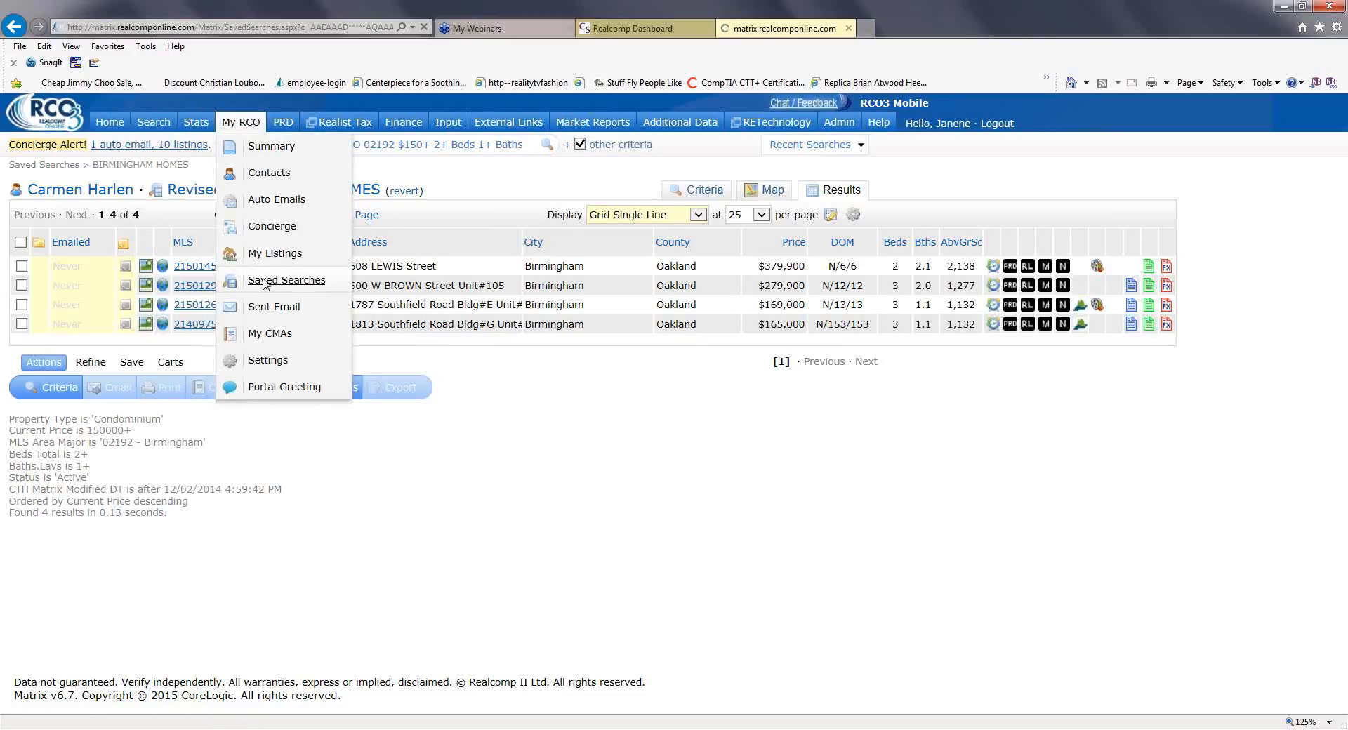
Run a market update on BIRMINGHAM HOMES with the update range 0-180.
{"action": "left_click", "coordinate": [51, 237]}
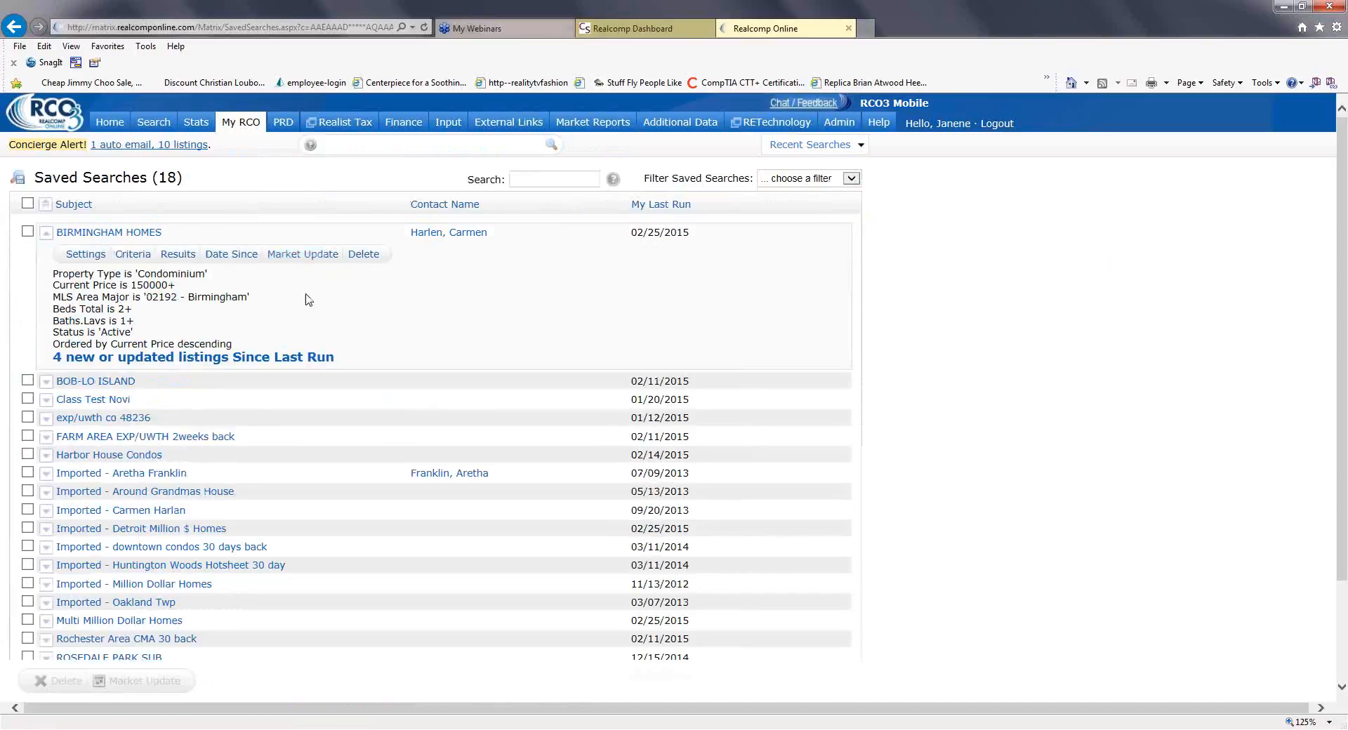
{"action": "left_click", "coordinate": [299, 258]}
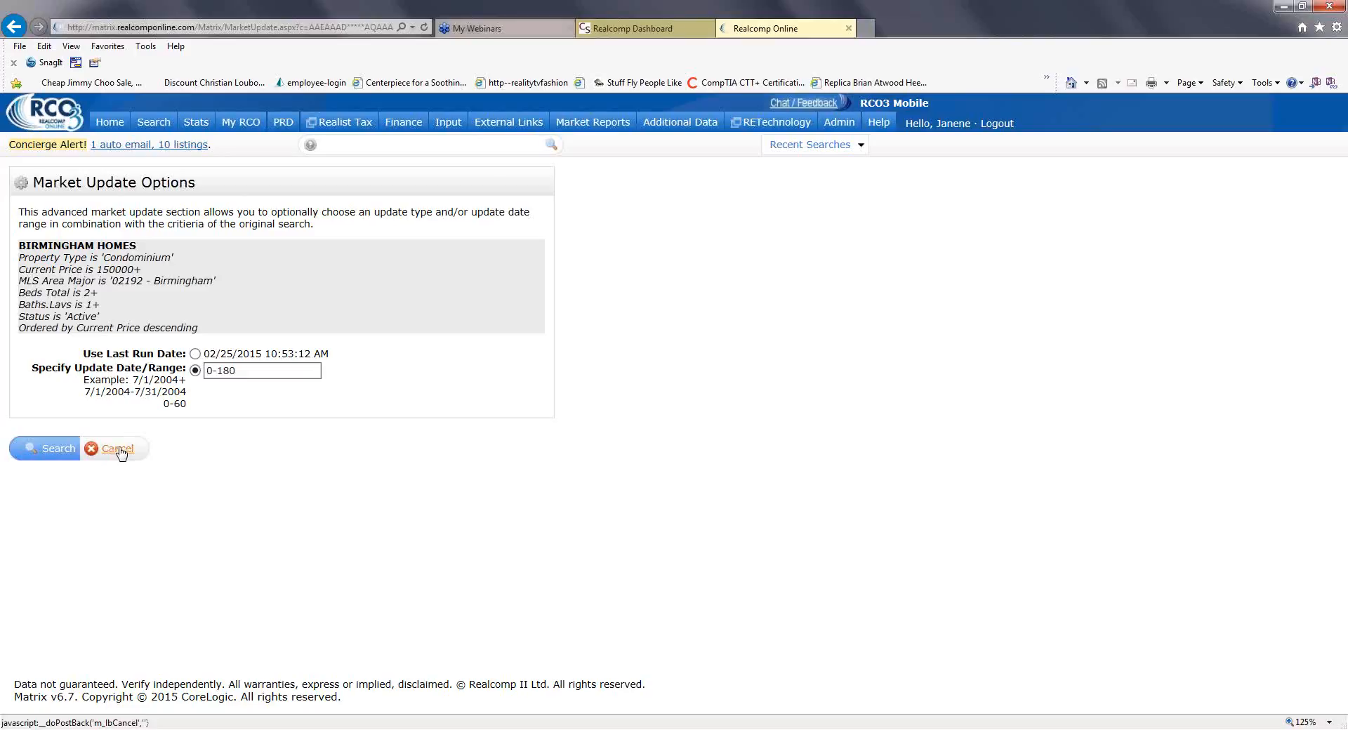
{"action": "left_click", "coordinate": [41, 449]}
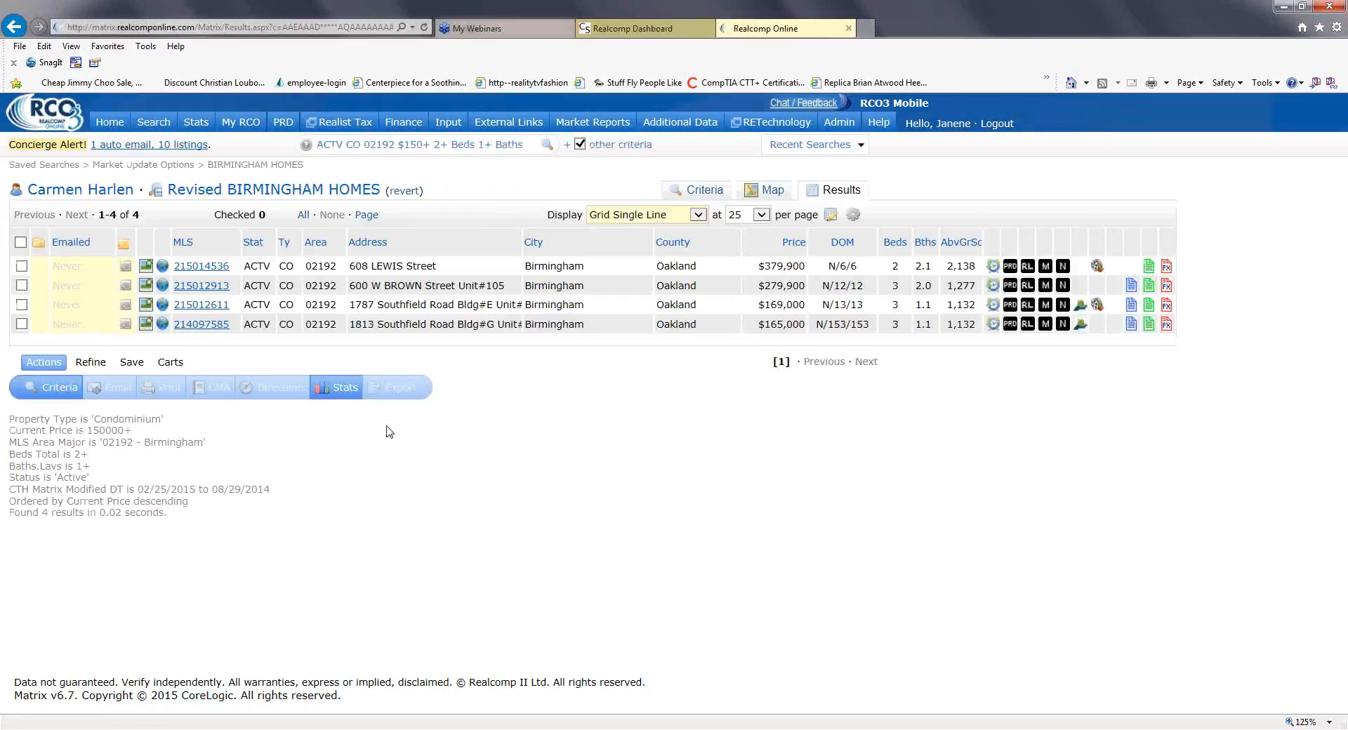
Return to the saved searches and delete the Class Test Novi search.
{"action": "mouse_move", "coordinate": [242, 121]}
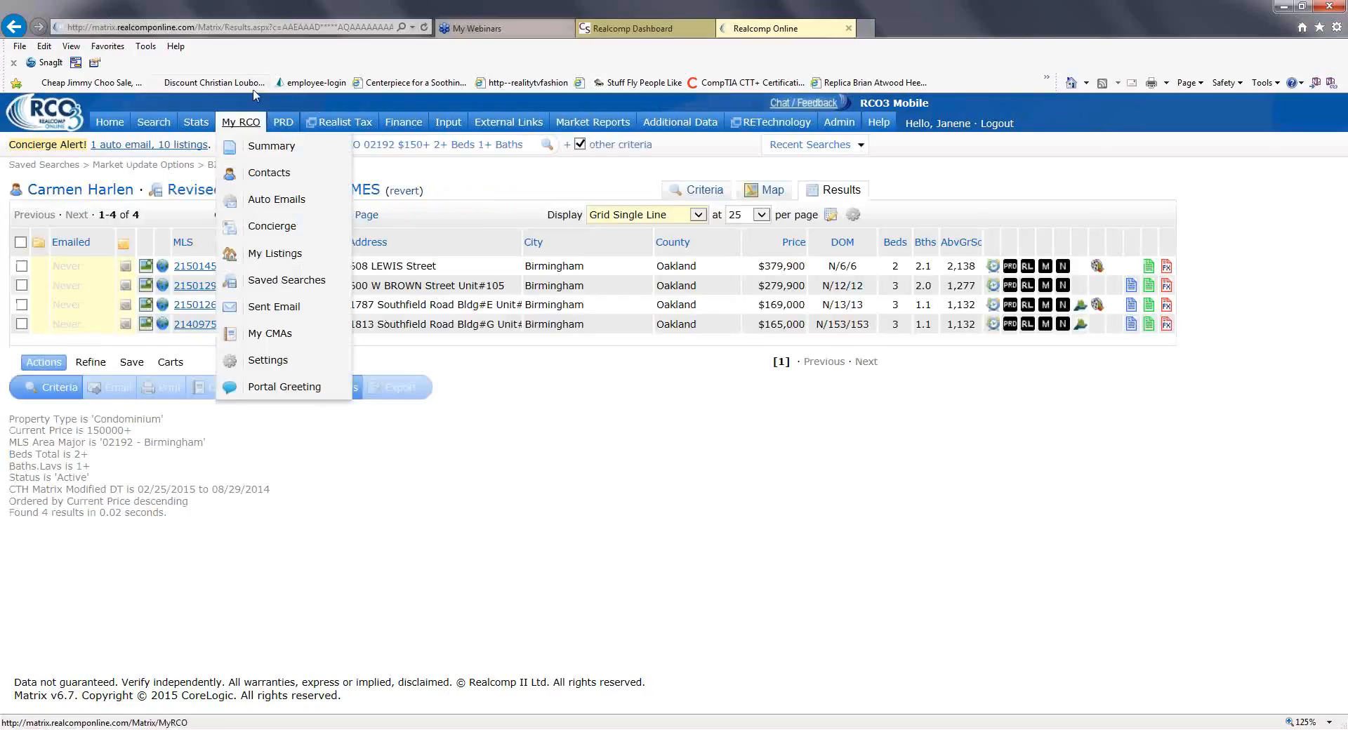
{"action": "left_click", "coordinate": [286, 281]}
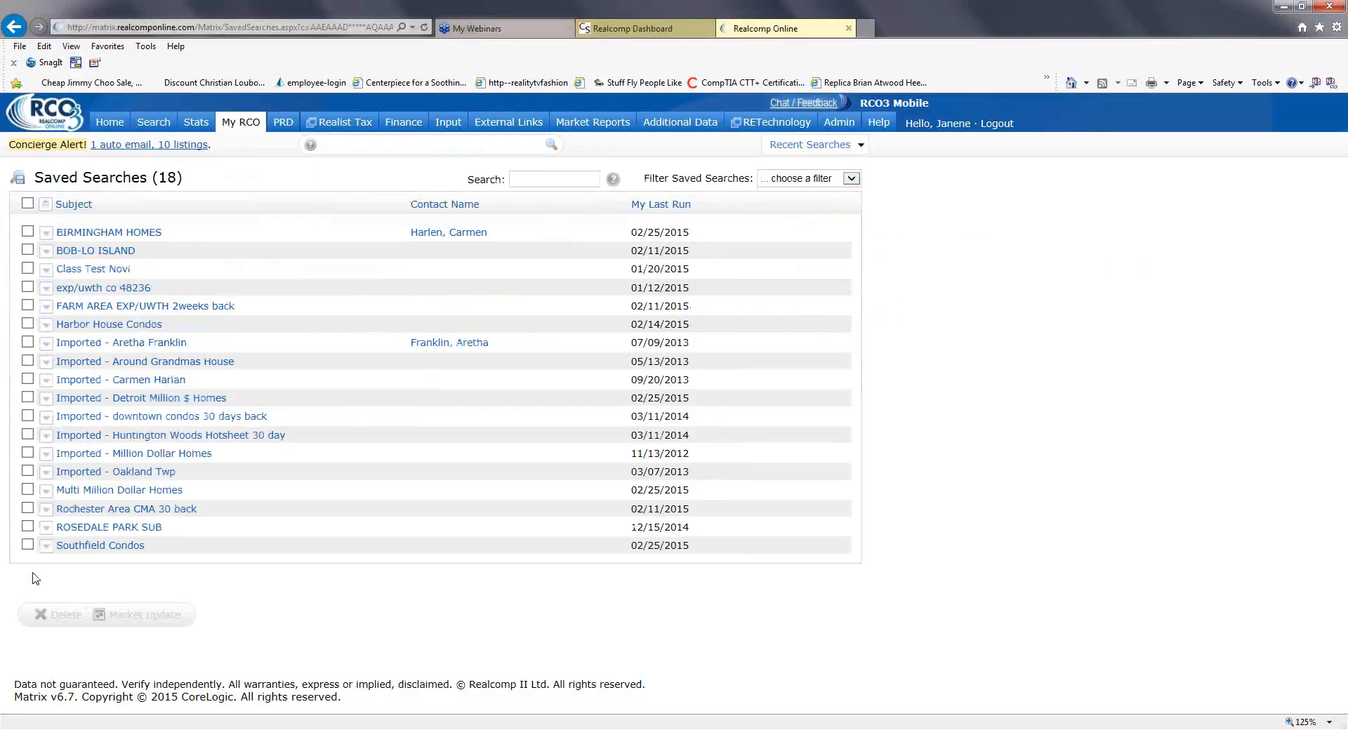
{"action": "left_click", "coordinate": [28, 269]}
{"action": "left_click", "coordinate": [68, 616]}
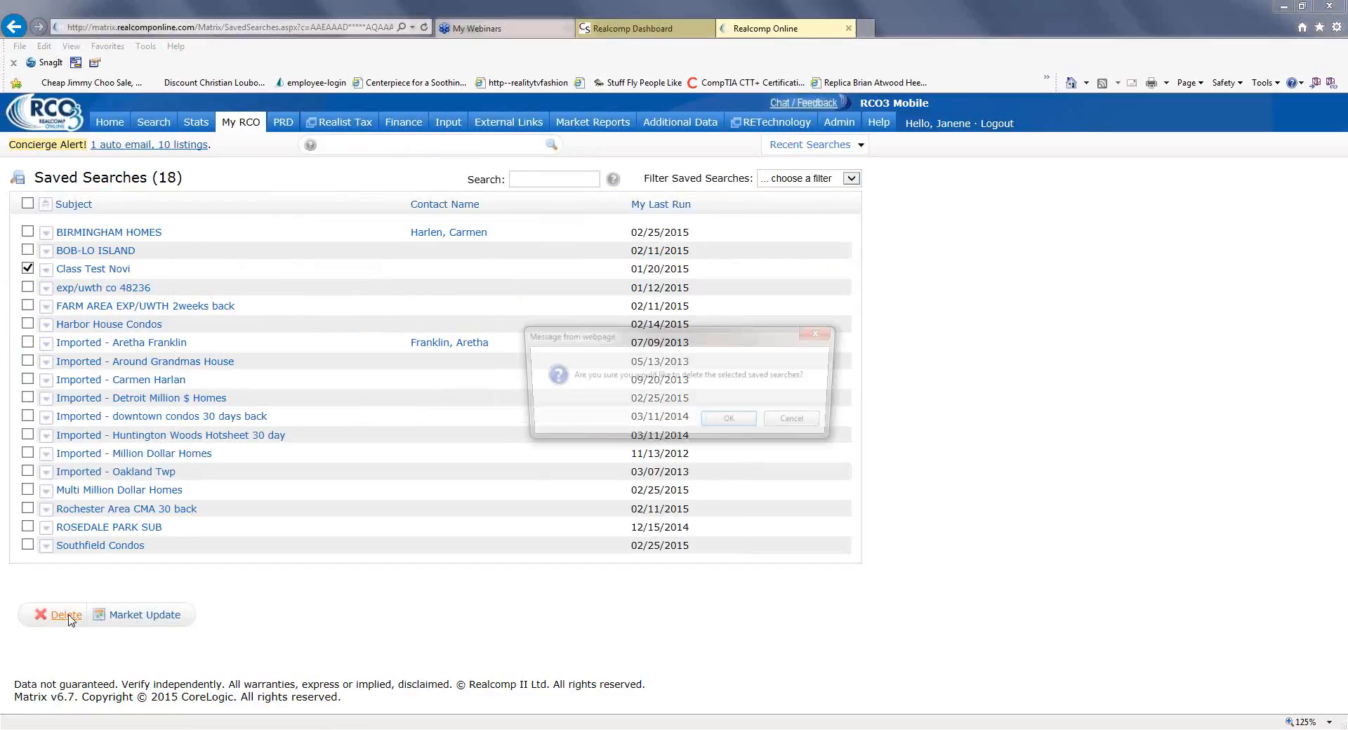
{"action": "left_click", "coordinate": [730, 420]}
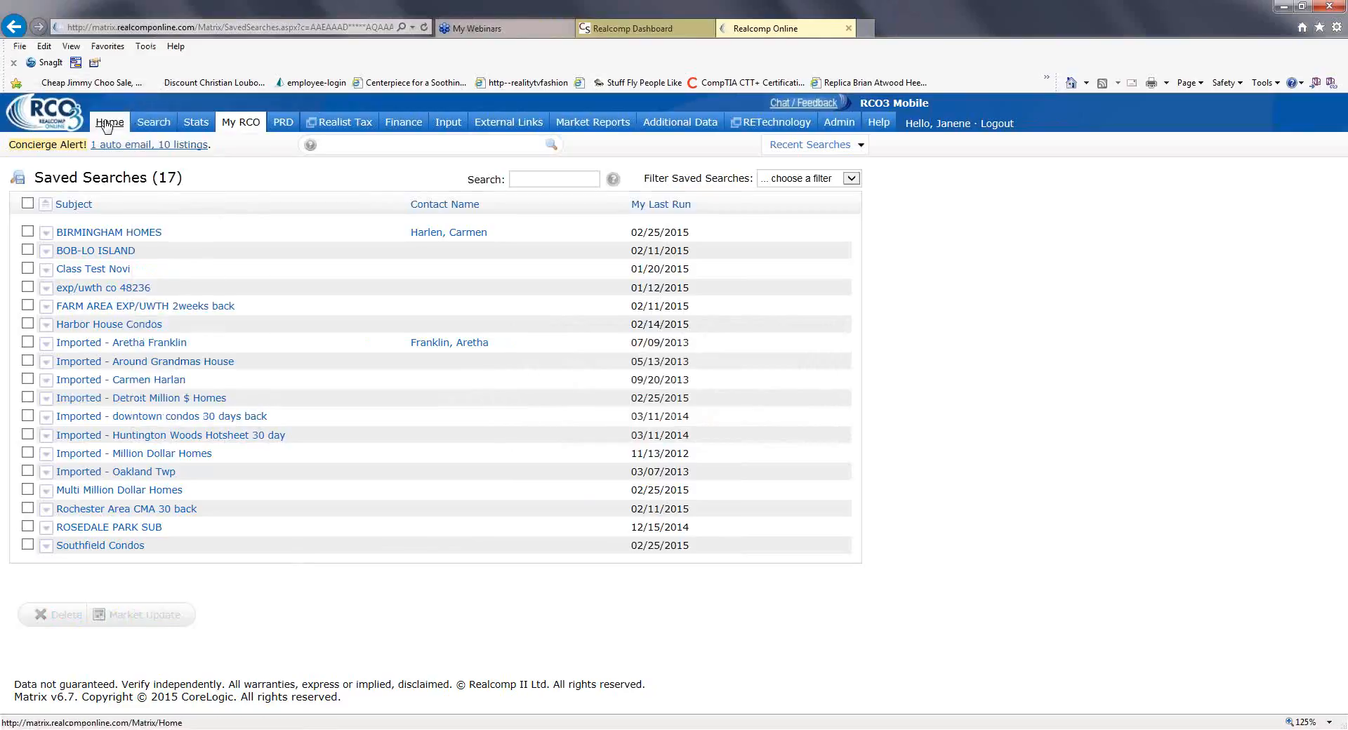
Go to the home page and examine the list of recent searches.
{"action": "mouse_move", "coordinate": [241, 122]}
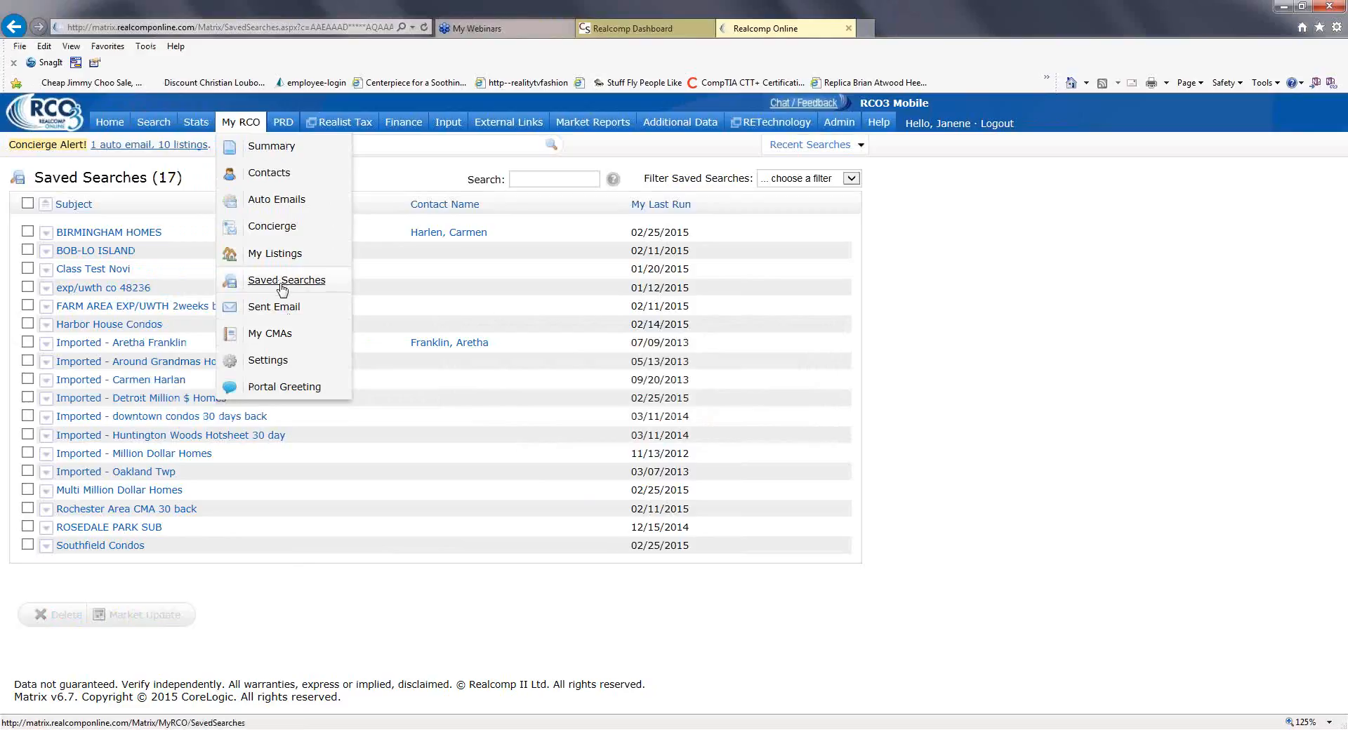
{"action": "left_click", "coordinate": [110, 124]}
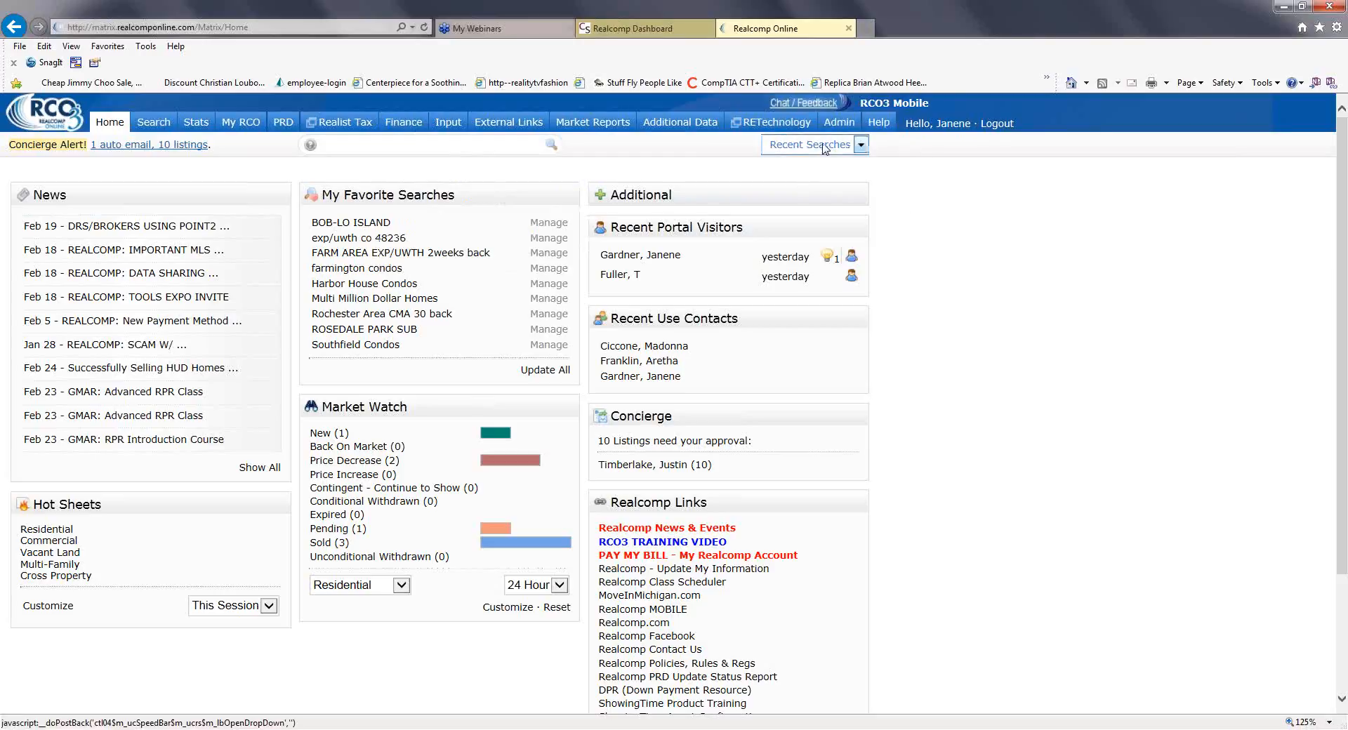
{"action": "left_click", "coordinate": [861, 144]}
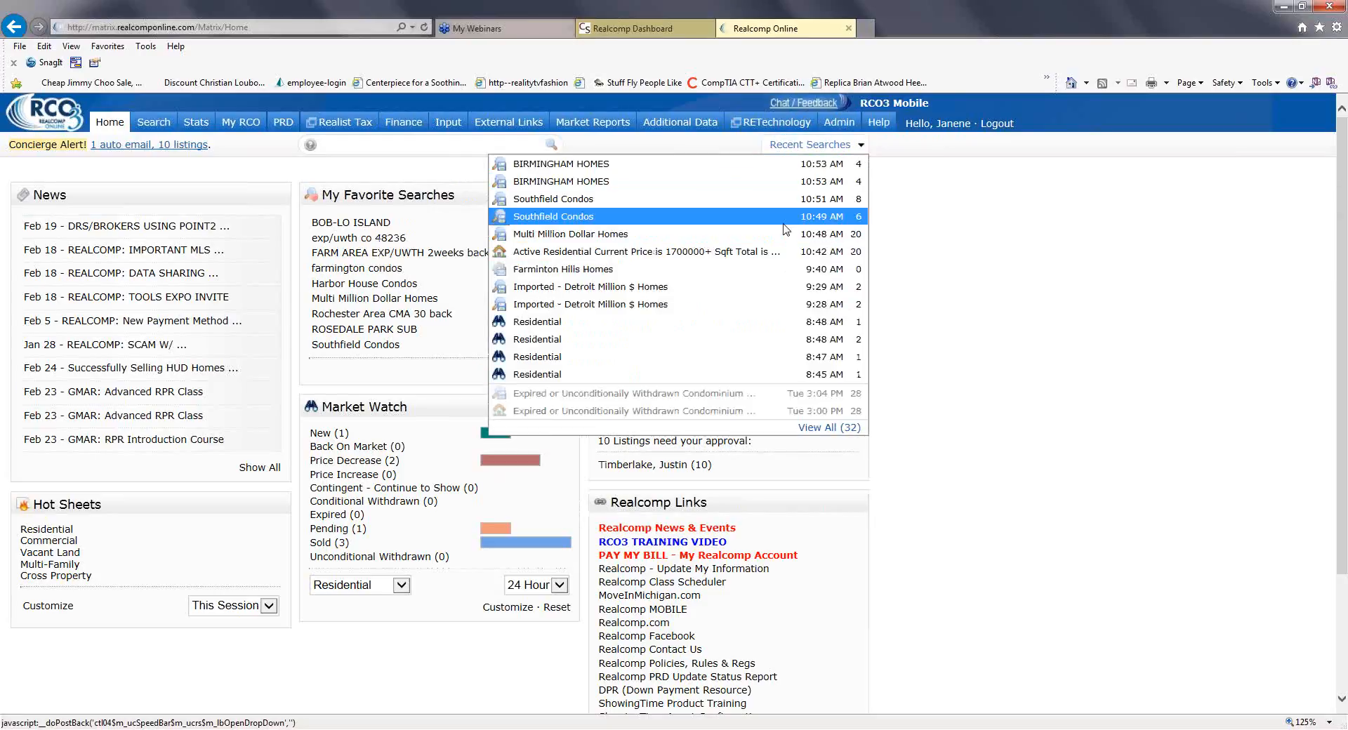
{"action": "scroll", "coordinate": [782, 227], "scroll_direction": "down", "scroll_amount": 3}
{"action": "scroll", "coordinate": [782, 227], "scroll_direction": "up", "scroll_amount": 3}
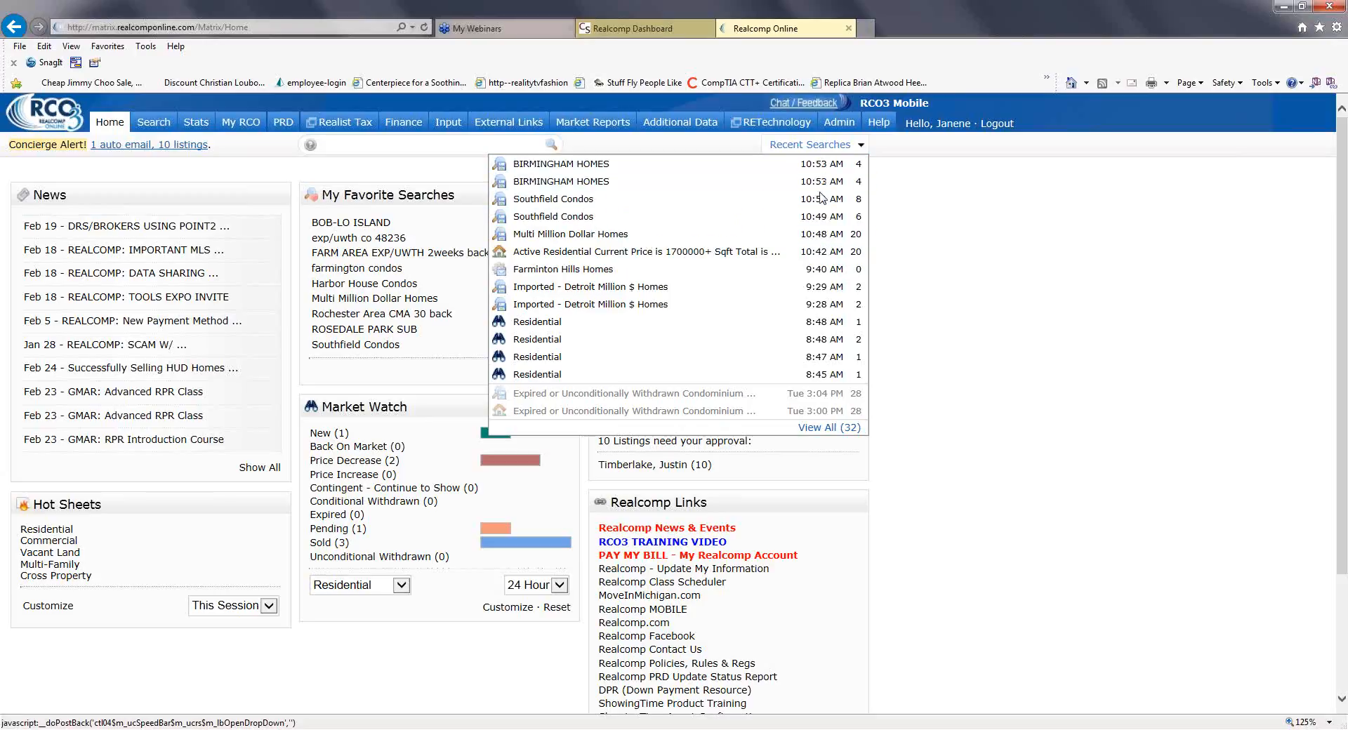
Rerun Multi Million Dollar Homes from the recent searches and reopen the recent searches list from its results.
{"action": "mouse_move", "coordinate": [681, 236]}
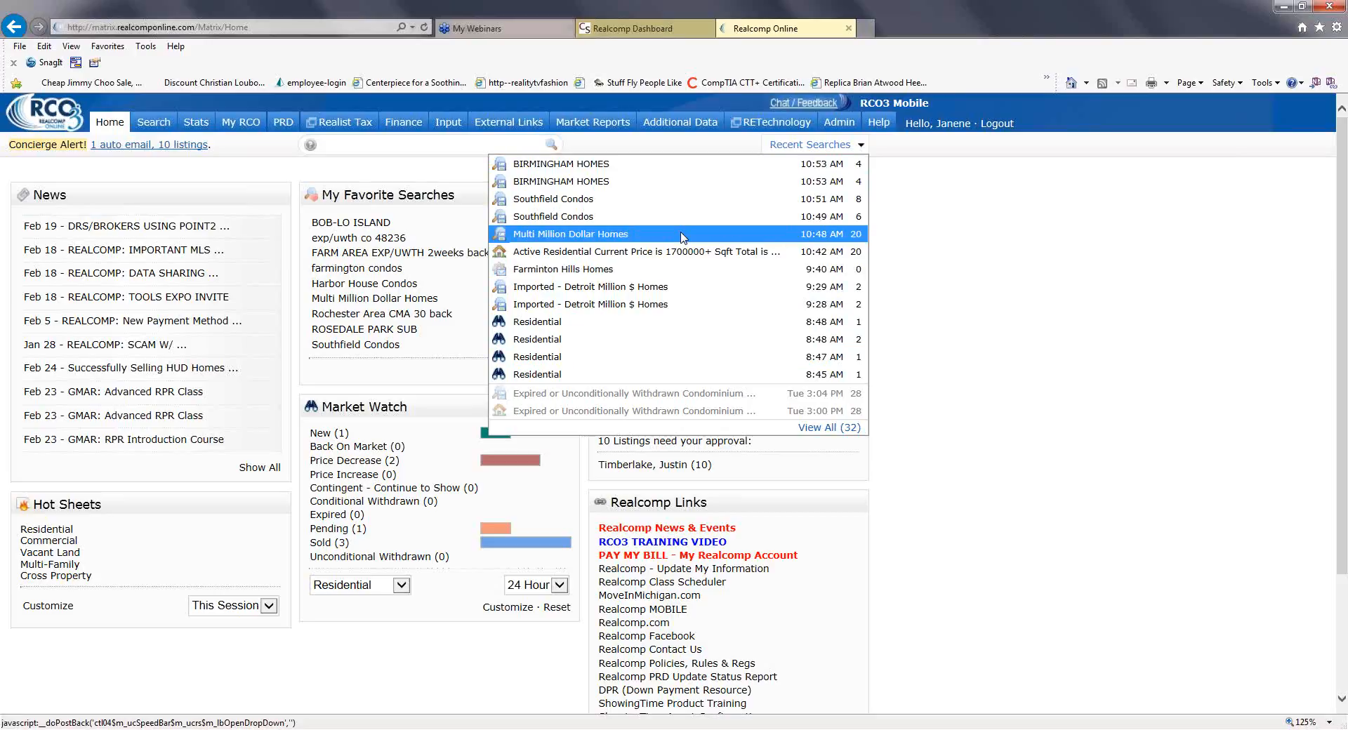
{"action": "left_click", "coordinate": [681, 237]}
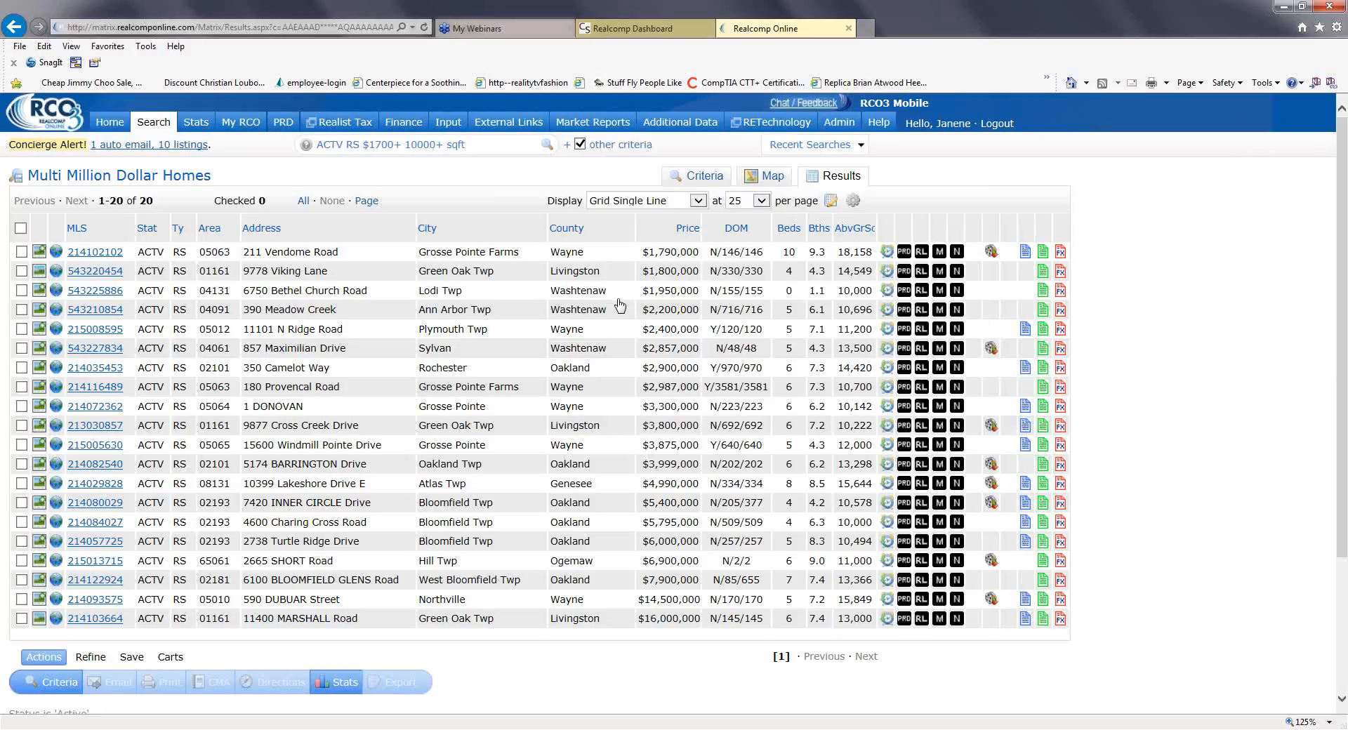
{"action": "left_click", "coordinate": [860, 145]}
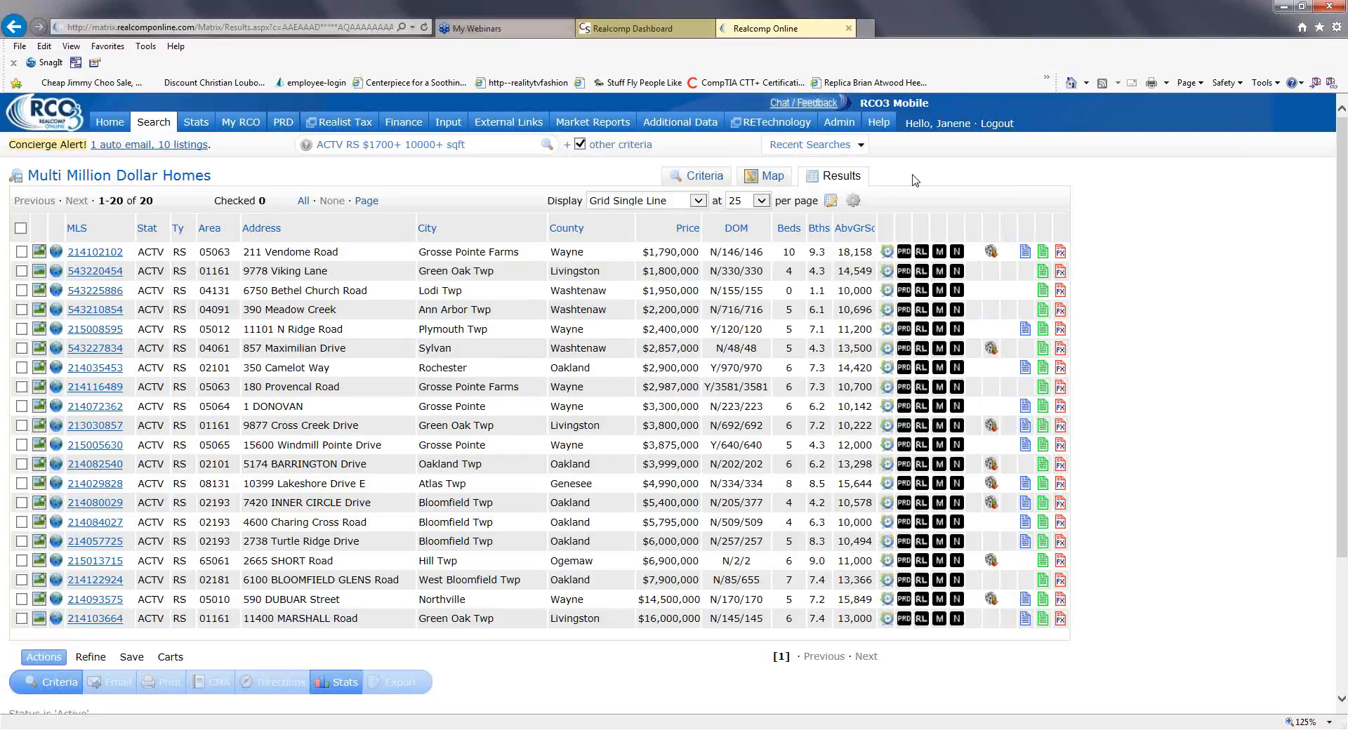
Run the favorite search Multi Million Dollar Homes and look at the save options for its results.
{"action": "left_click", "coordinate": [100, 124]}
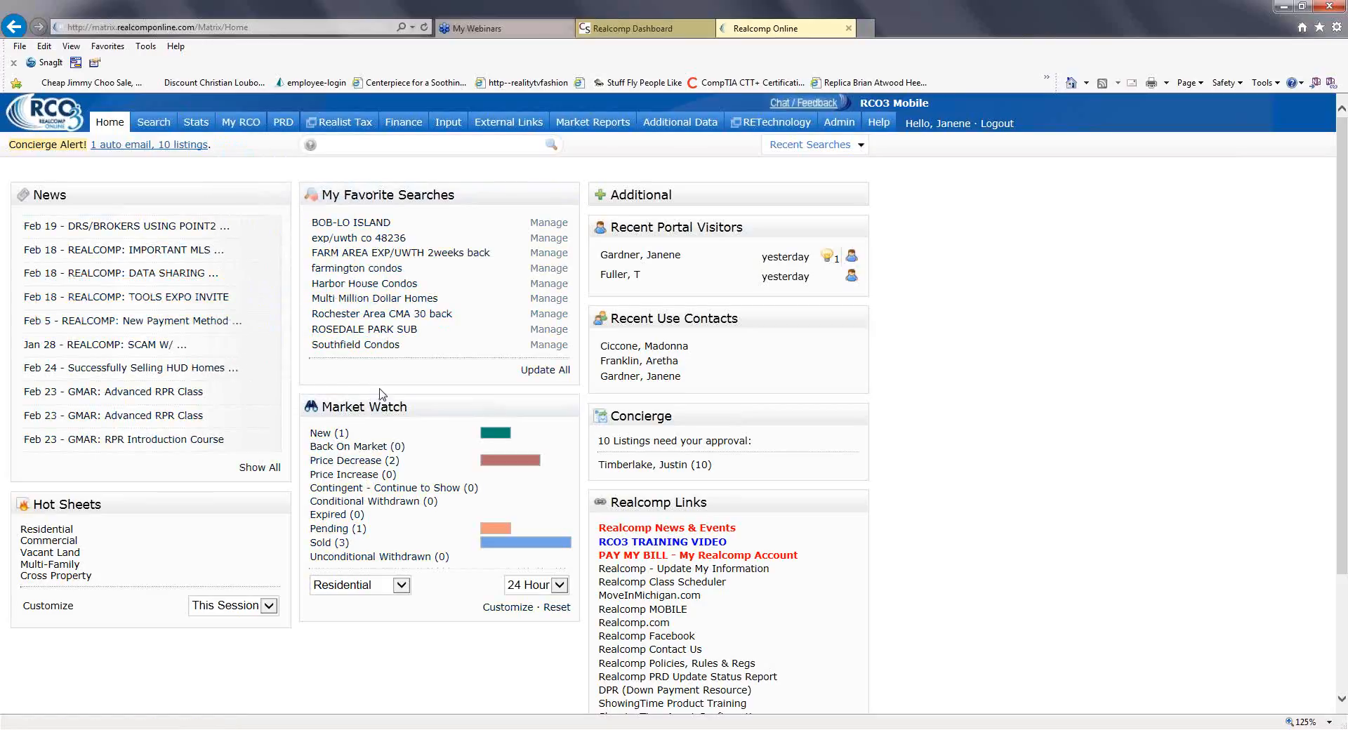
{"action": "left_click", "coordinate": [359, 301]}
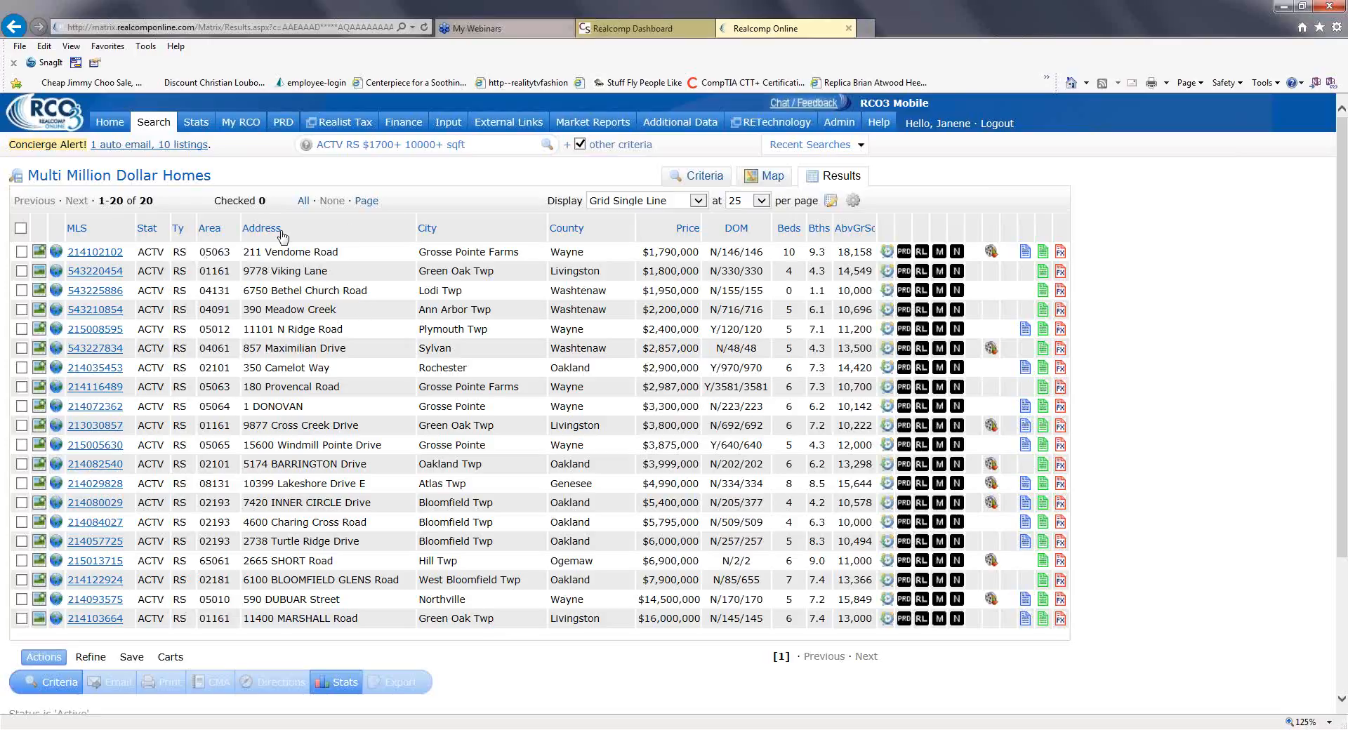
{"action": "scroll", "coordinate": [382, 370], "scroll_direction": "down", "scroll_amount": 3}
{"action": "scroll", "coordinate": [394, 391], "scroll_direction": "up", "scroll_amount": 3}
{"action": "left_click", "coordinate": [135, 659]}
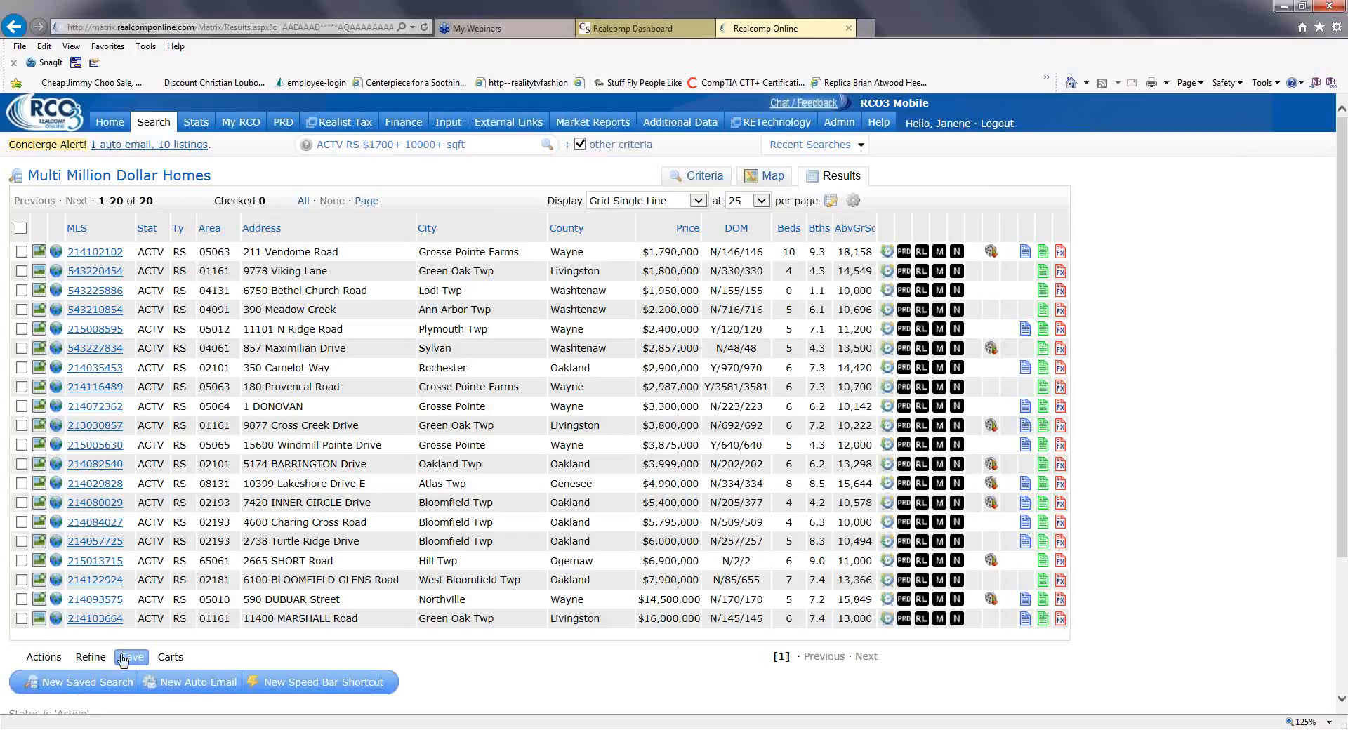
{"action": "left_click", "coordinate": [44, 658]}
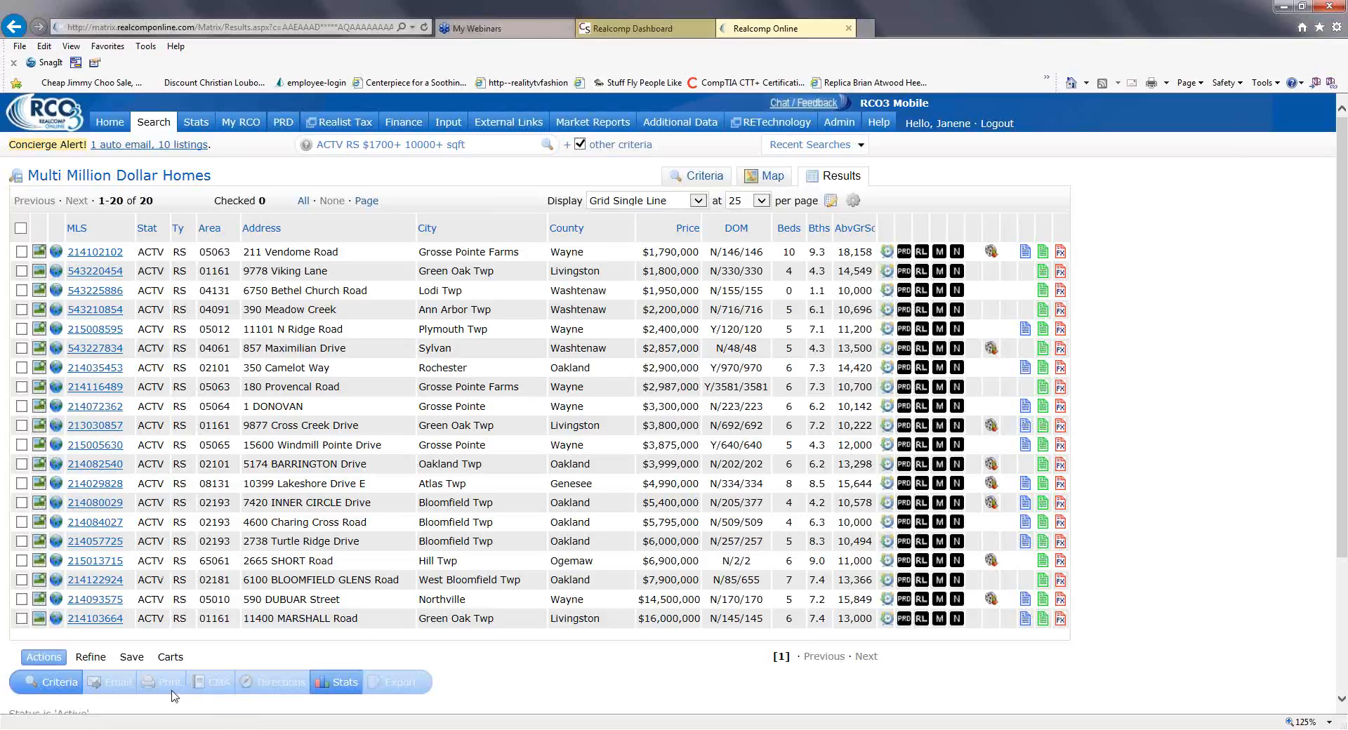
Select all listings in the search results and start an email containing them.
{"action": "mouse_move", "coordinate": [141, 729]}
{"action": "left_click", "coordinate": [20, 228]}
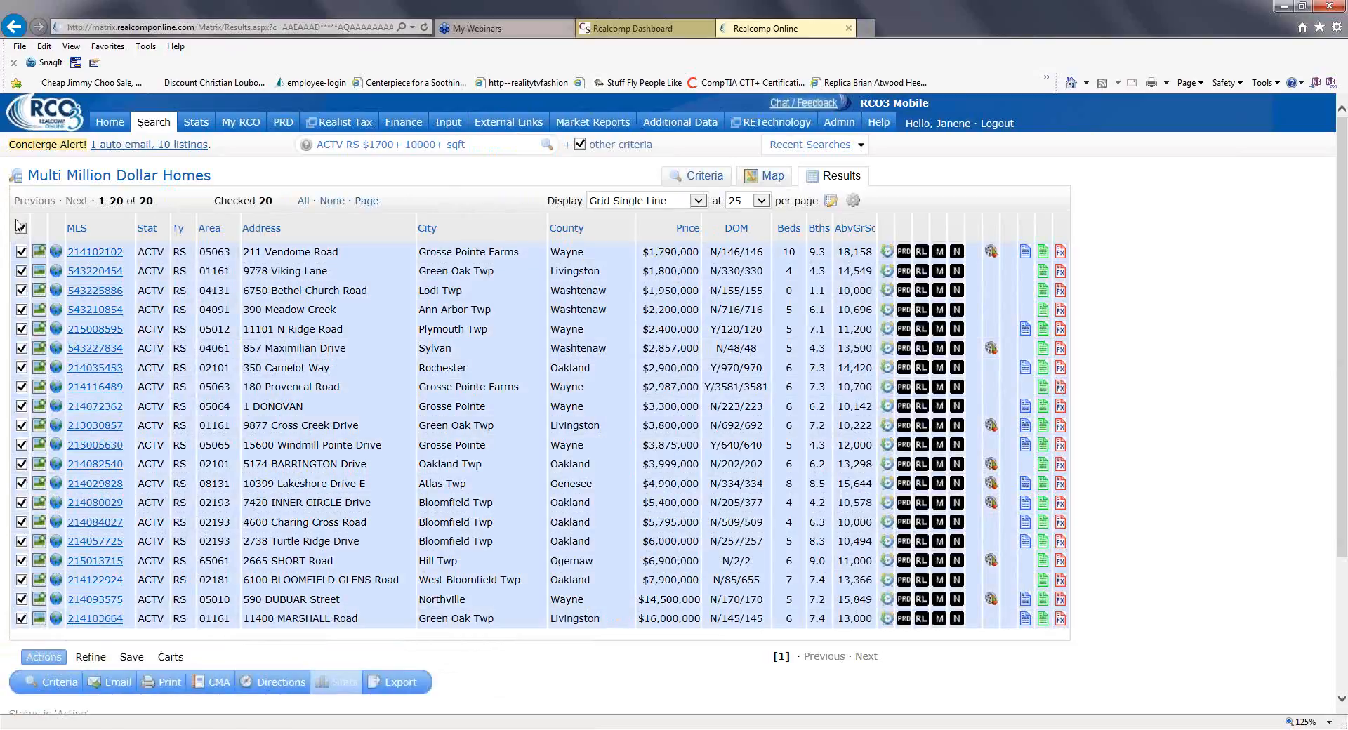
{"action": "left_click", "coordinate": [118, 691]}
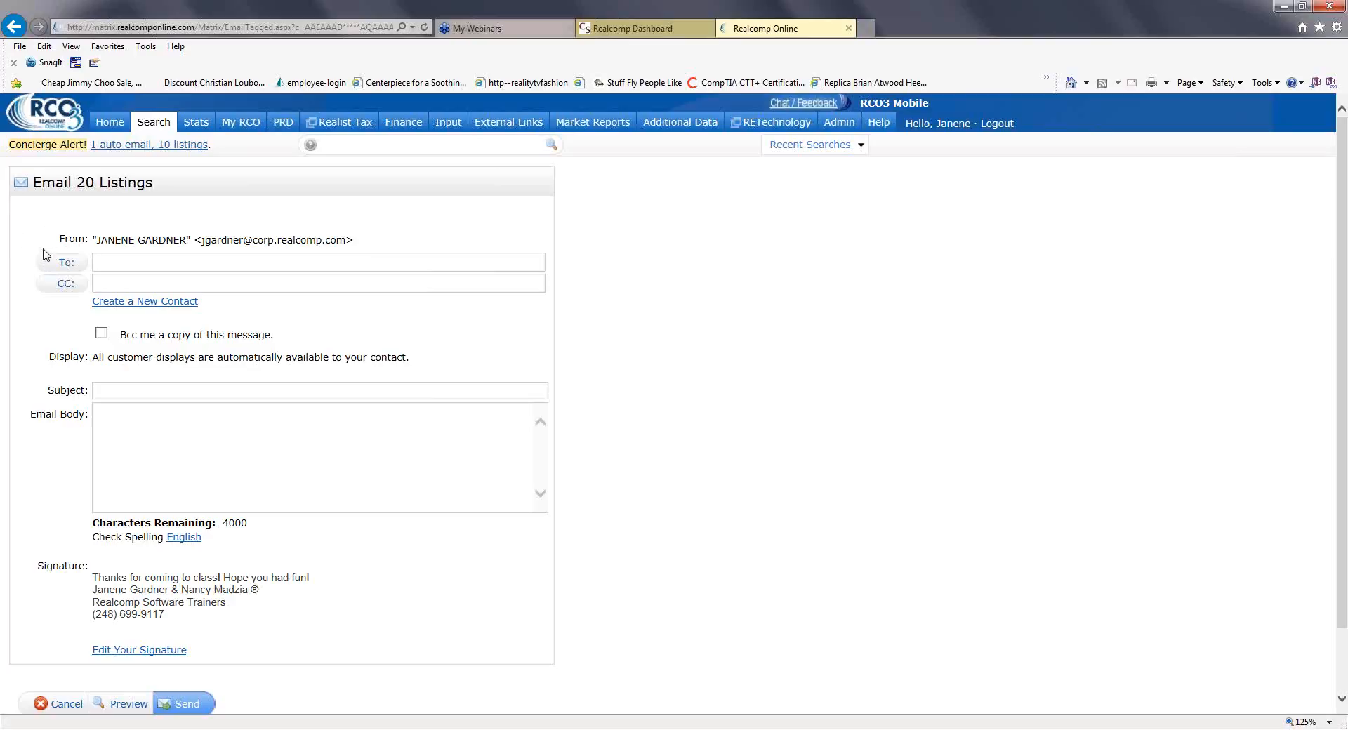
Address the listings email to the saved contact Tim McGraw and enter the subject "Homes You and Faith may like".
{"action": "left_click", "coordinate": [124, 261]}
{"action": "type", "text": "tim"}
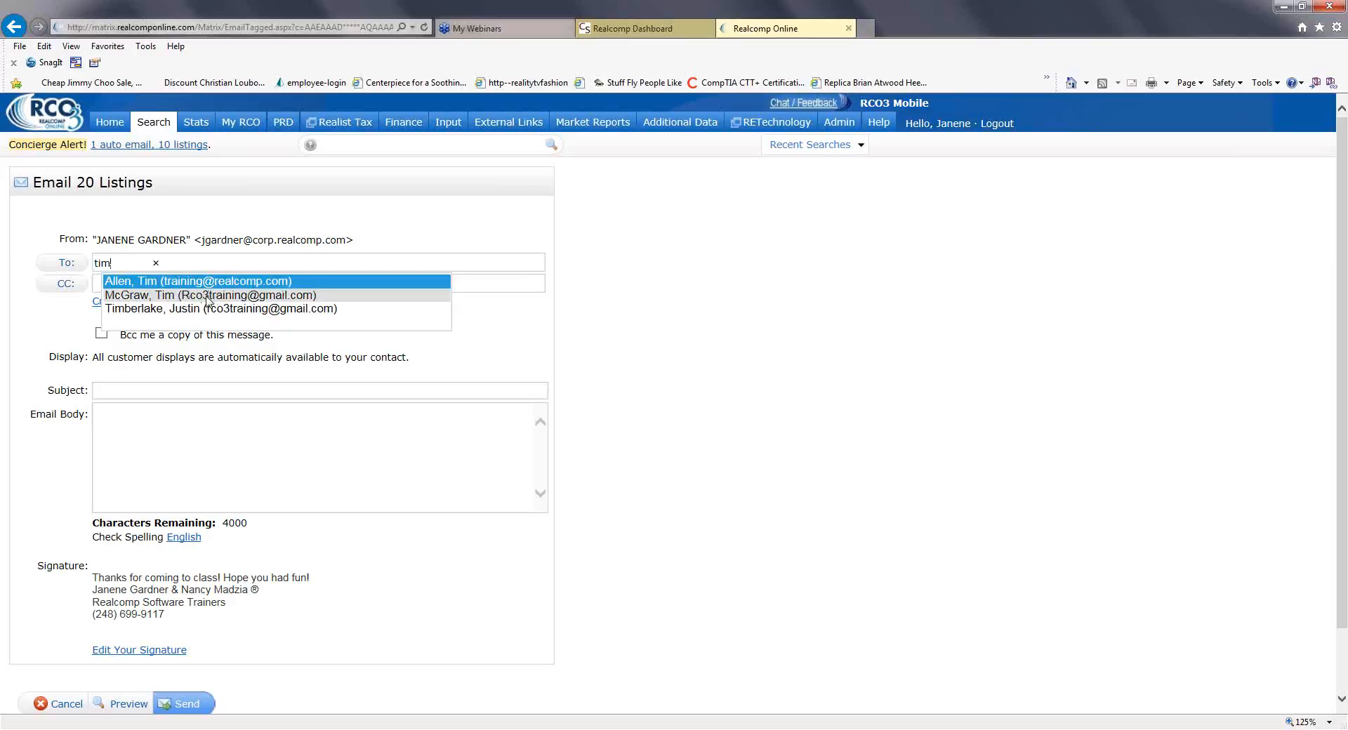
{"action": "left_click", "coordinate": [204, 295]}
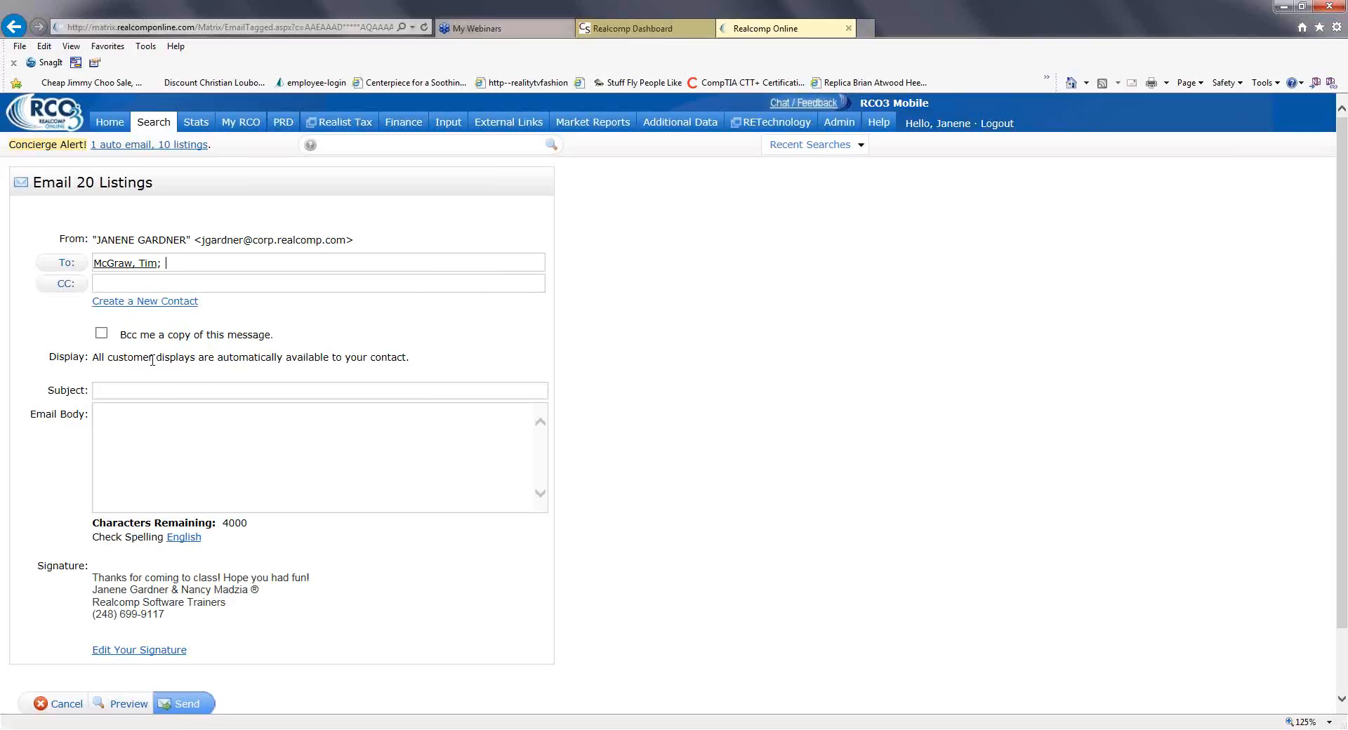
{"action": "scroll", "coordinate": [121, 310], "scroll_direction": "down", "scroll_amount": 1}
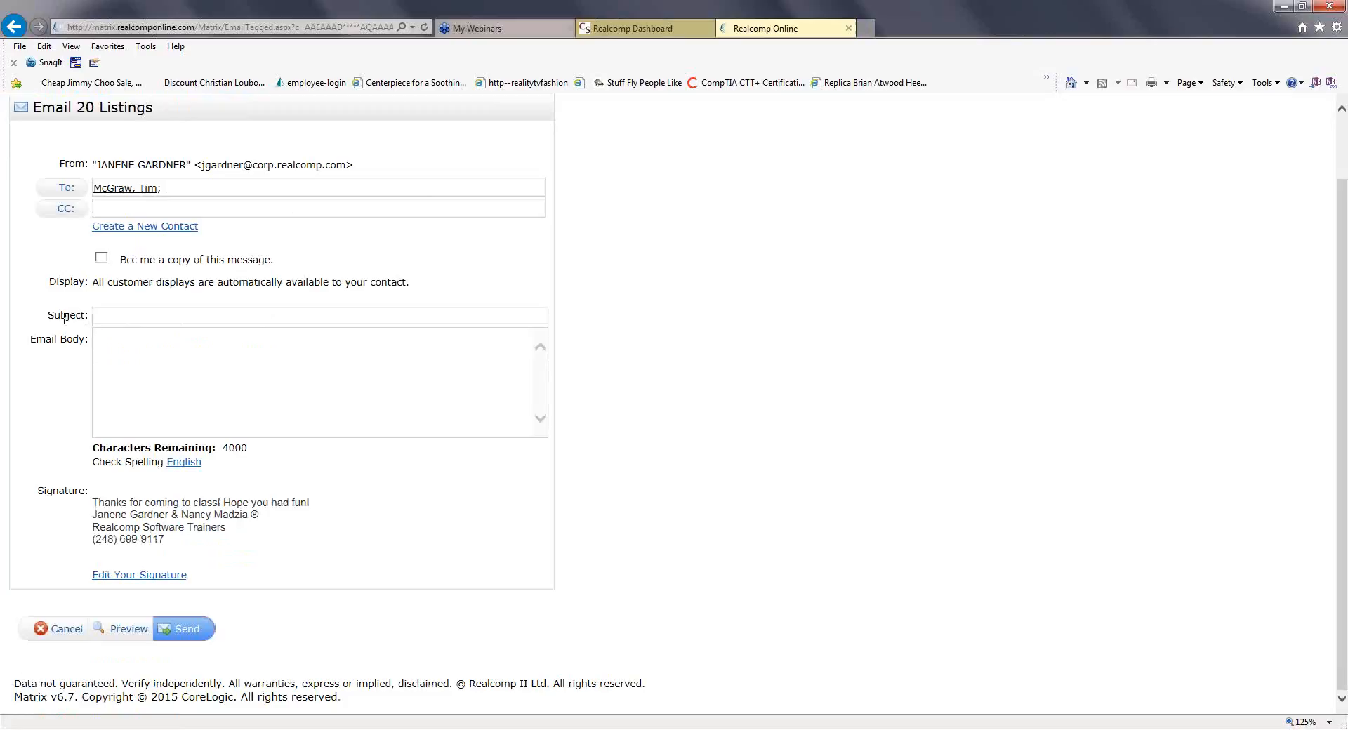
{"action": "left_click", "coordinate": [134, 321]}
{"action": "type", "text": "Homes You and Faith may like"}
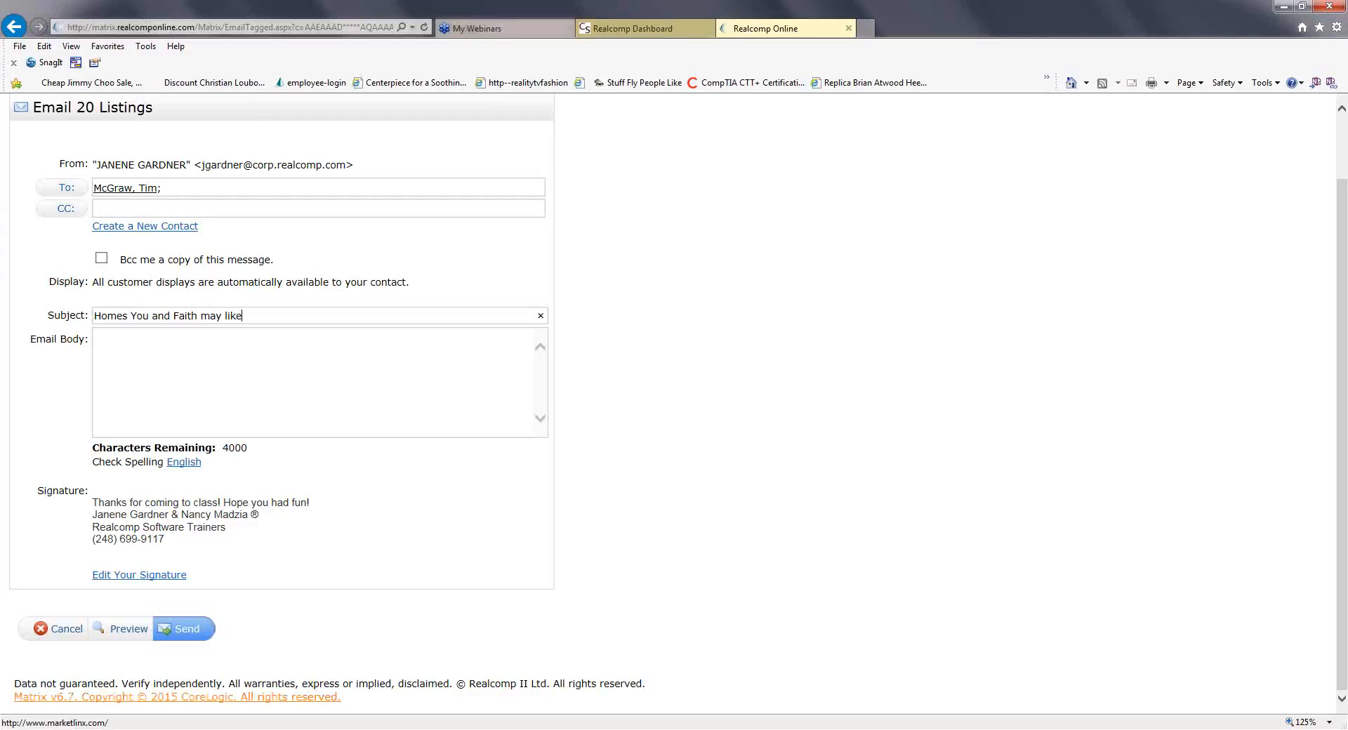
Preview the emailed listings in the client portal and view them in the Client Flyer display.
{"action": "left_click", "coordinate": [134, 632]}
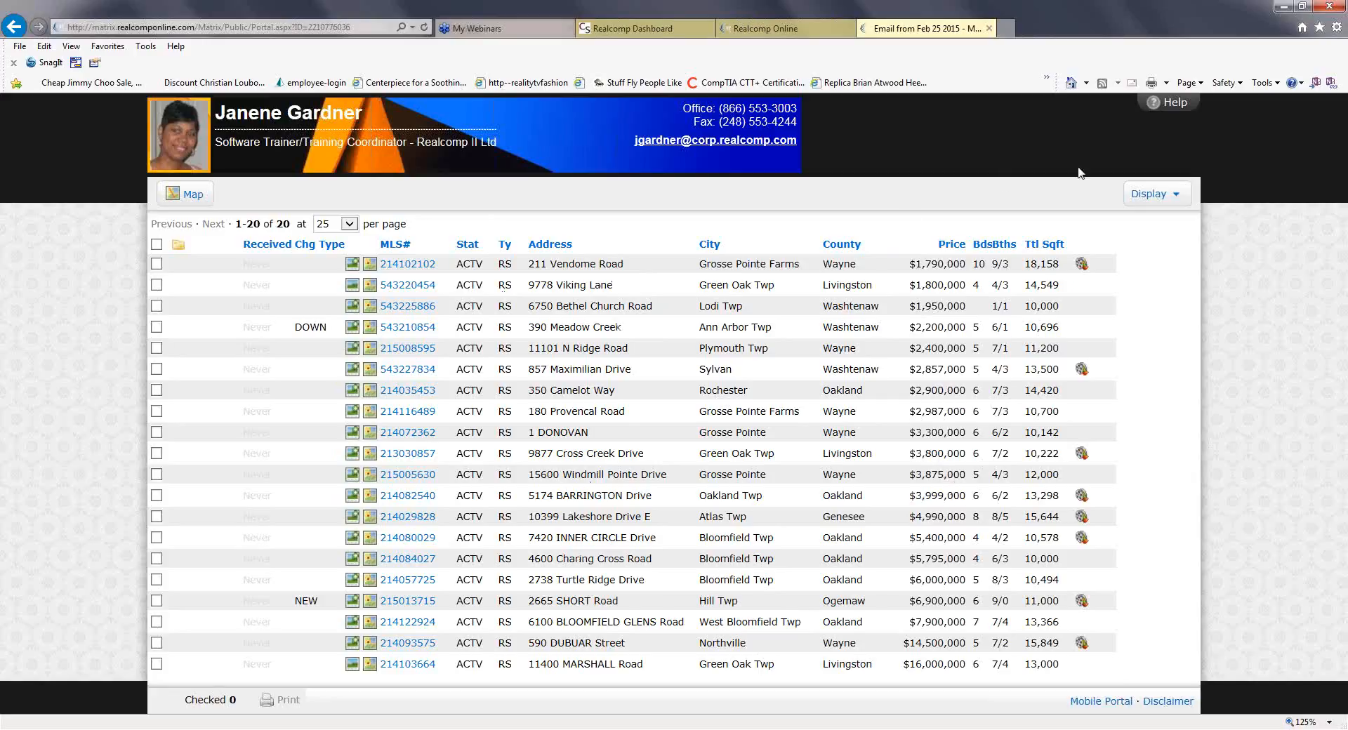
{"action": "left_click", "coordinate": [1168, 196]}
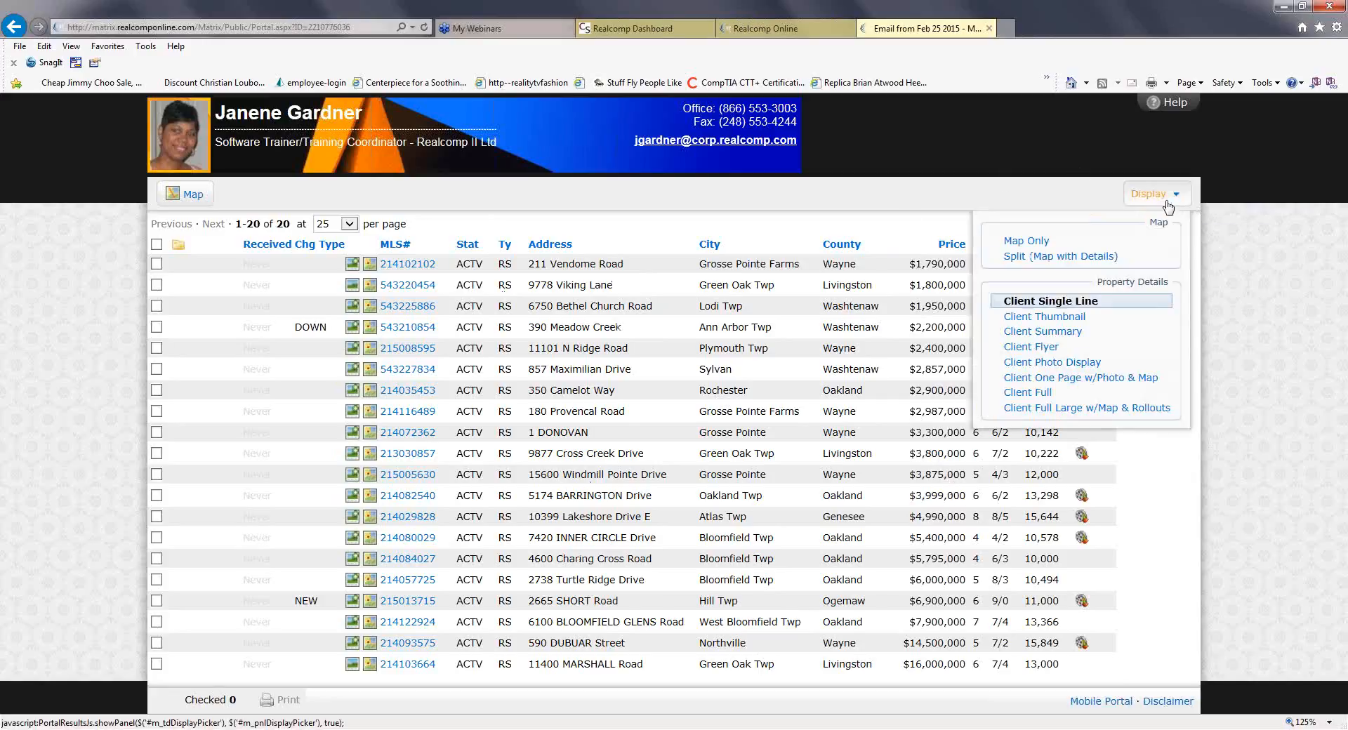
{"action": "left_click", "coordinate": [1033, 349]}
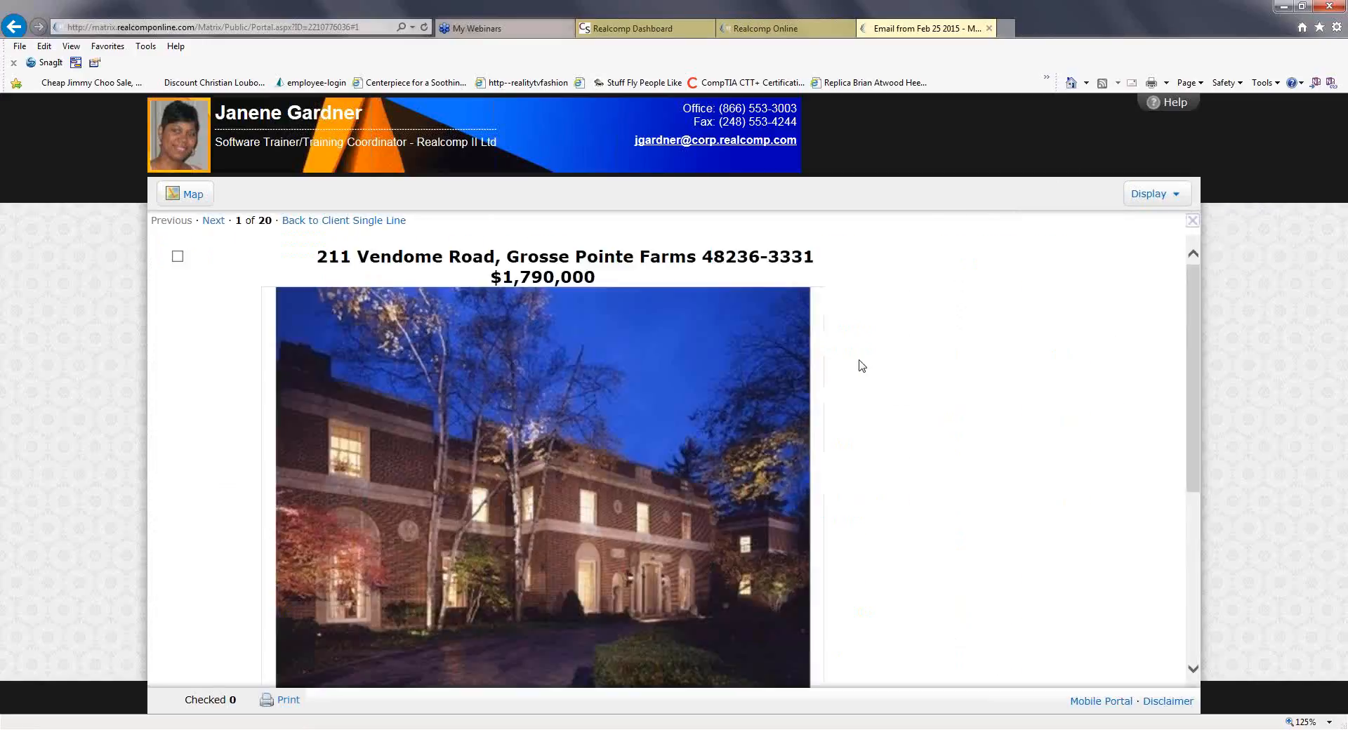
{"action": "scroll", "coordinate": [858, 367], "scroll_direction": "down", "scroll_amount": 5}
{"action": "scroll", "coordinate": [847, 382], "scroll_direction": "up", "scroll_amount": 5}
Show the portal listings in the Client Summary display and browse through them.
{"action": "left_click", "coordinate": [1155, 194]}
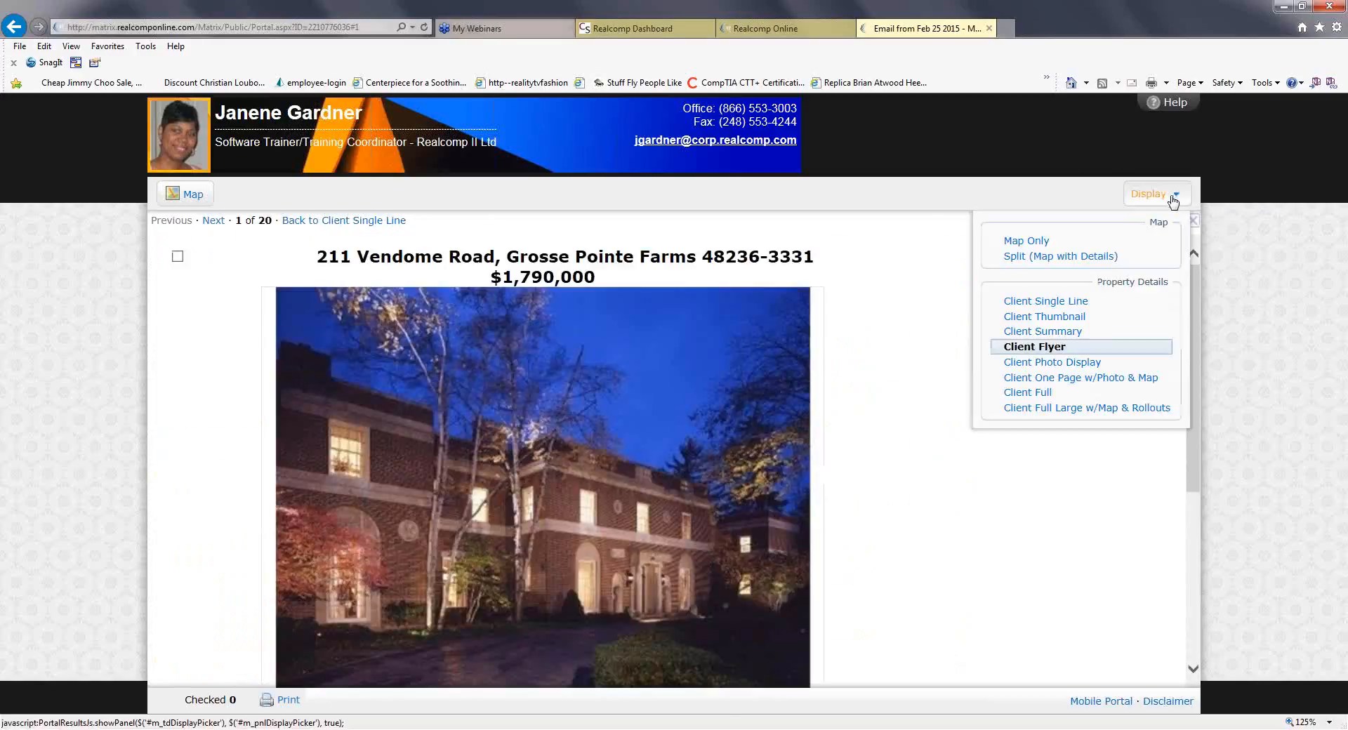
{"action": "left_click", "coordinate": [1079, 317]}
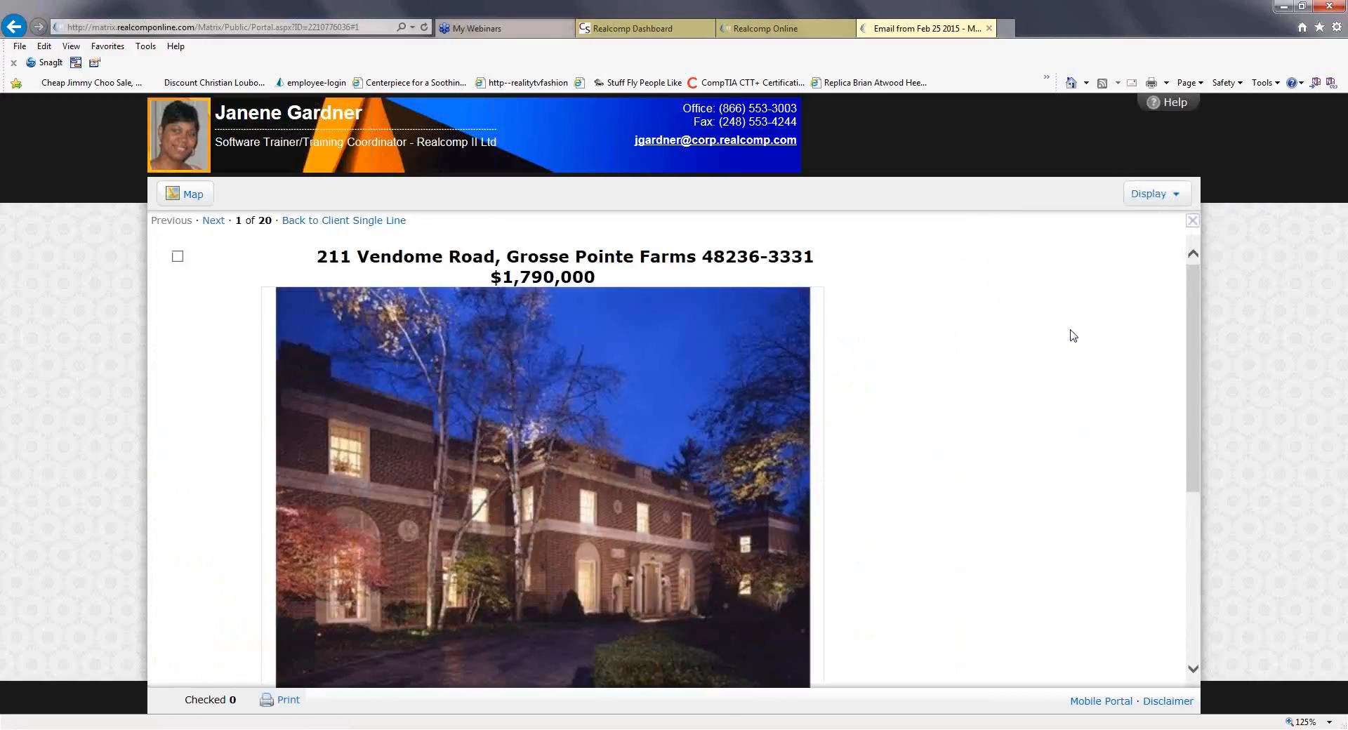
{"action": "scroll", "coordinate": [965, 329], "scroll_direction": "down", "scroll_amount": 6}
{"action": "scroll", "coordinate": [964, 329], "scroll_direction": "down", "scroll_amount": 15}
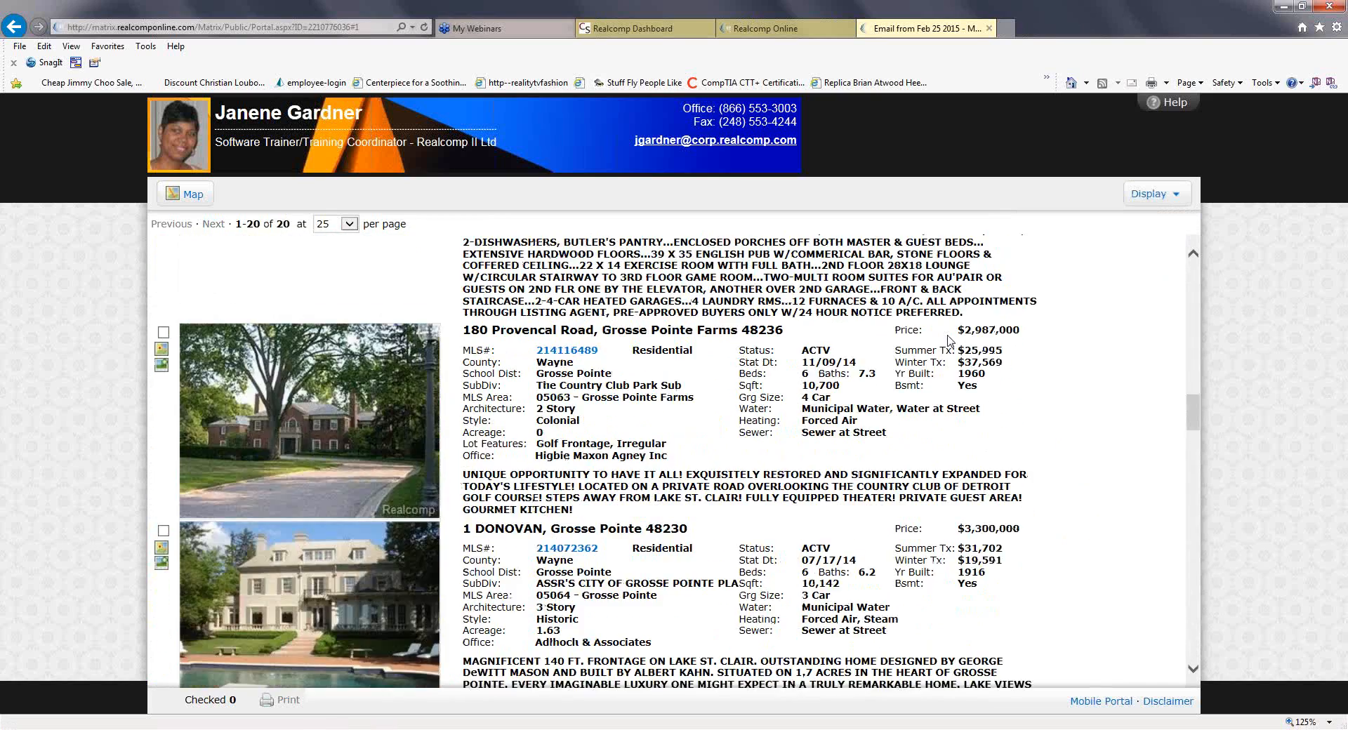
{"action": "scroll", "coordinate": [949, 335], "scroll_direction": "down", "scroll_amount": 12}
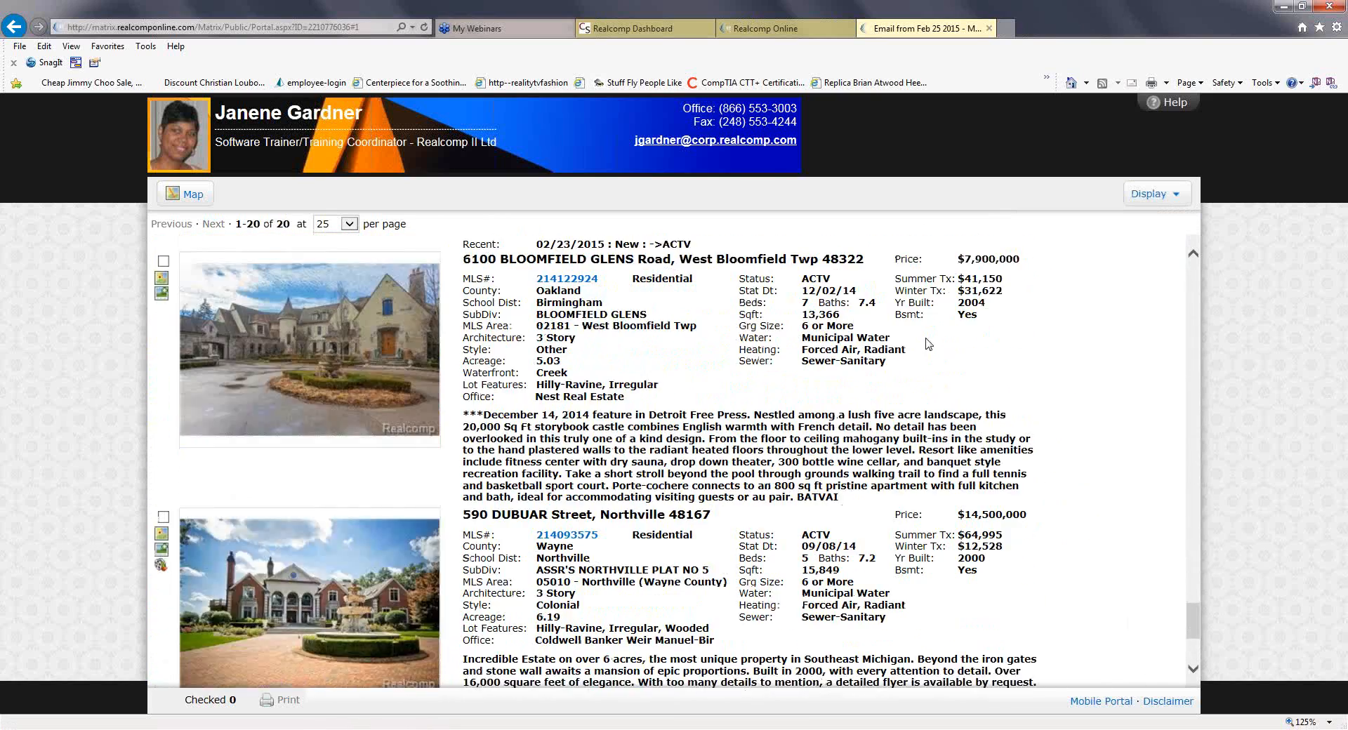
Show the Client Photo Display and look through the first listing's photos.
{"action": "left_click", "coordinate": [1155, 194]}
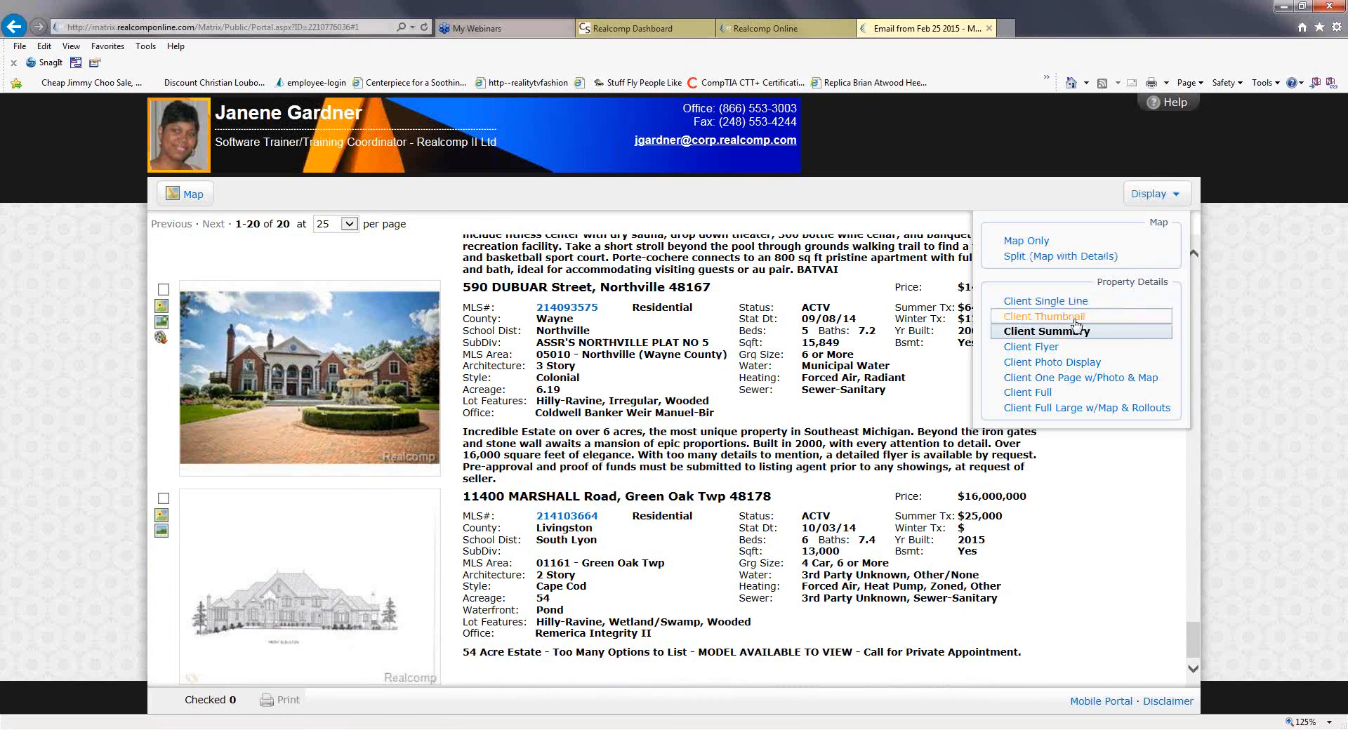
{"action": "left_click", "coordinate": [1031, 363]}
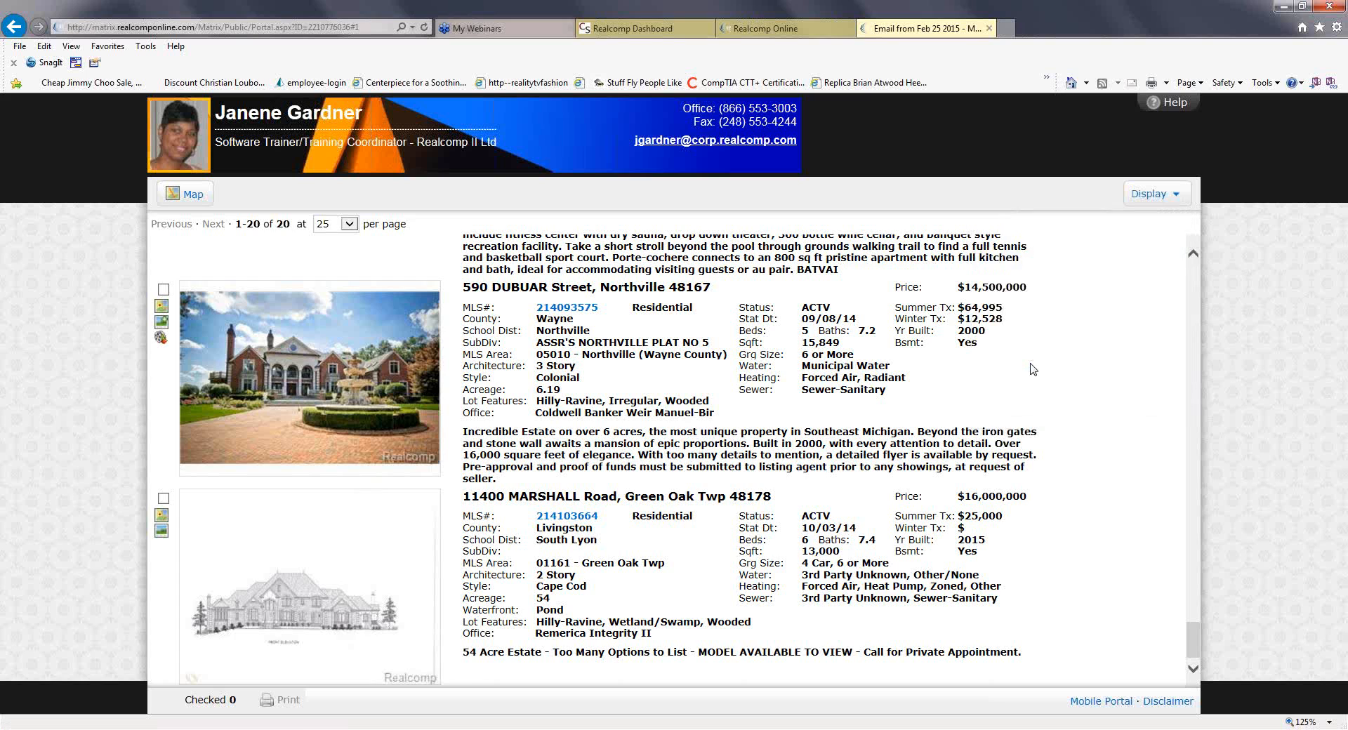
{"action": "scroll", "coordinate": [1026, 371], "scroll_direction": "down", "scroll_amount": 15}
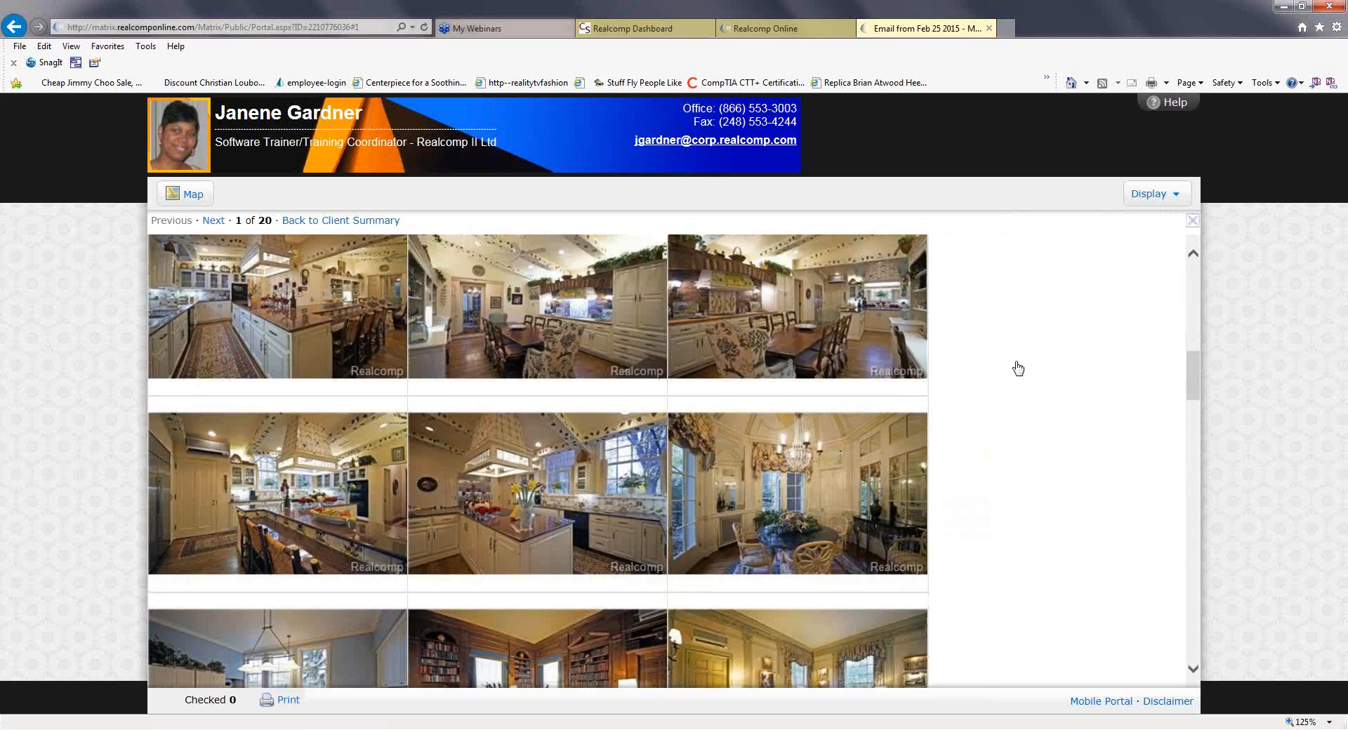
{"action": "scroll", "coordinate": [1009, 366], "scroll_direction": "down", "scroll_amount": 10}
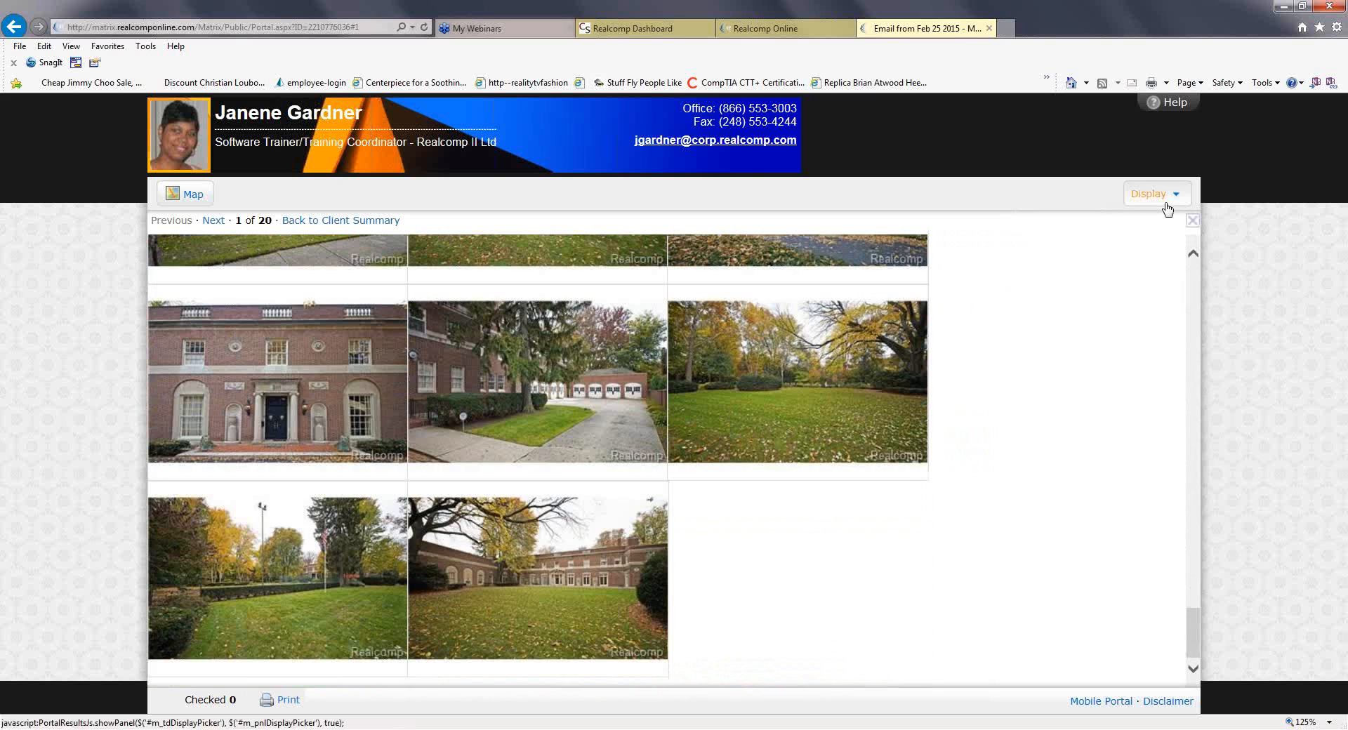
Return the portal preview to the Client Single Line list and close the preview.
{"action": "left_click", "coordinate": [1166, 200]}
{"action": "left_click", "coordinate": [1027, 317]}
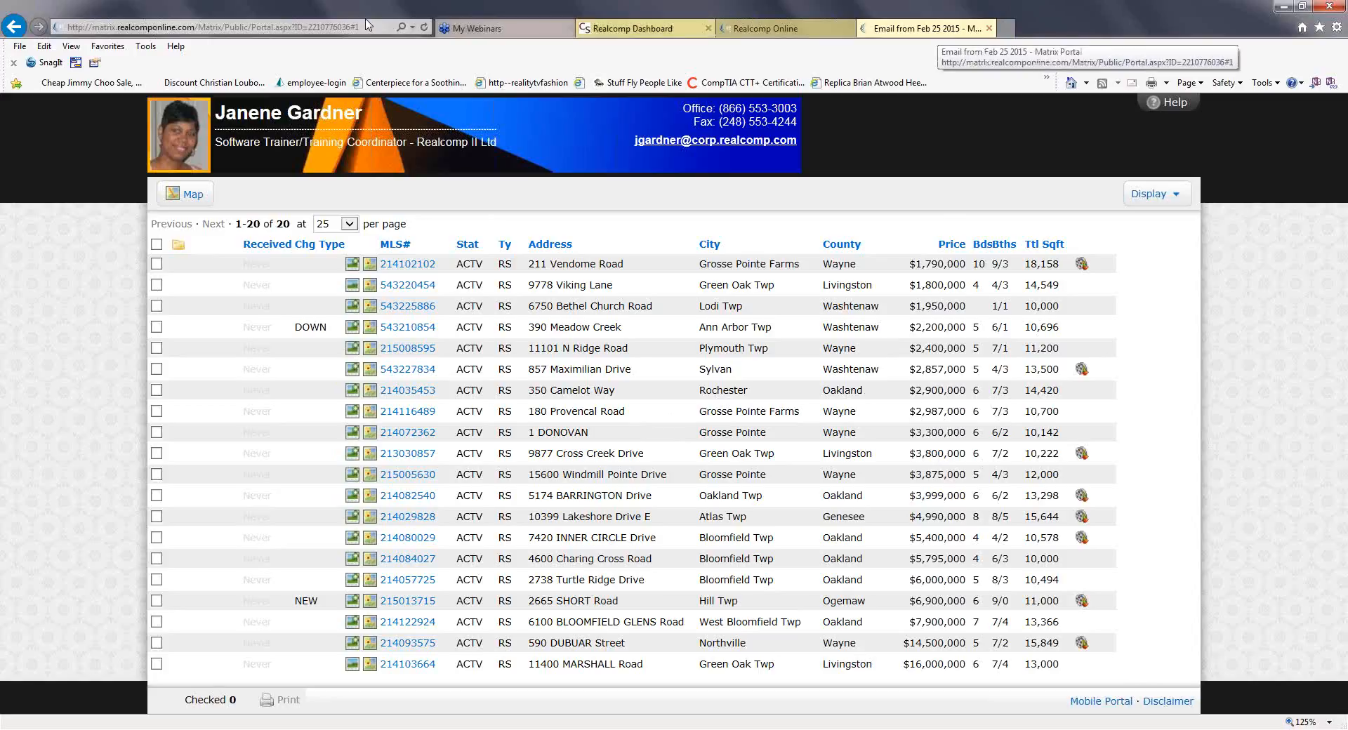
{"action": "left_click", "coordinate": [27, 30]}
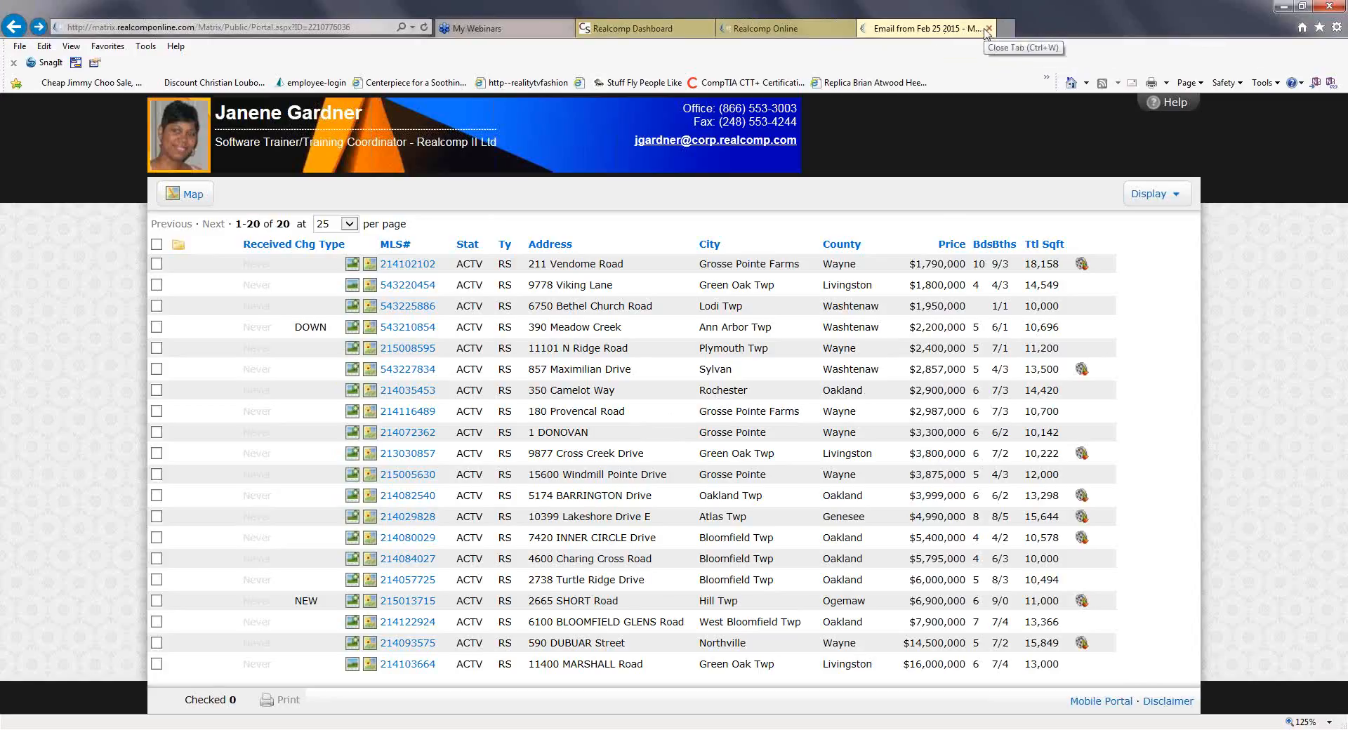
{"action": "left_click", "coordinate": [990, 29]}
Review the listings email form and cancel the email to return to the search results.
{"action": "scroll", "coordinate": [309, 418], "scroll_direction": "down", "scroll_amount": 2}
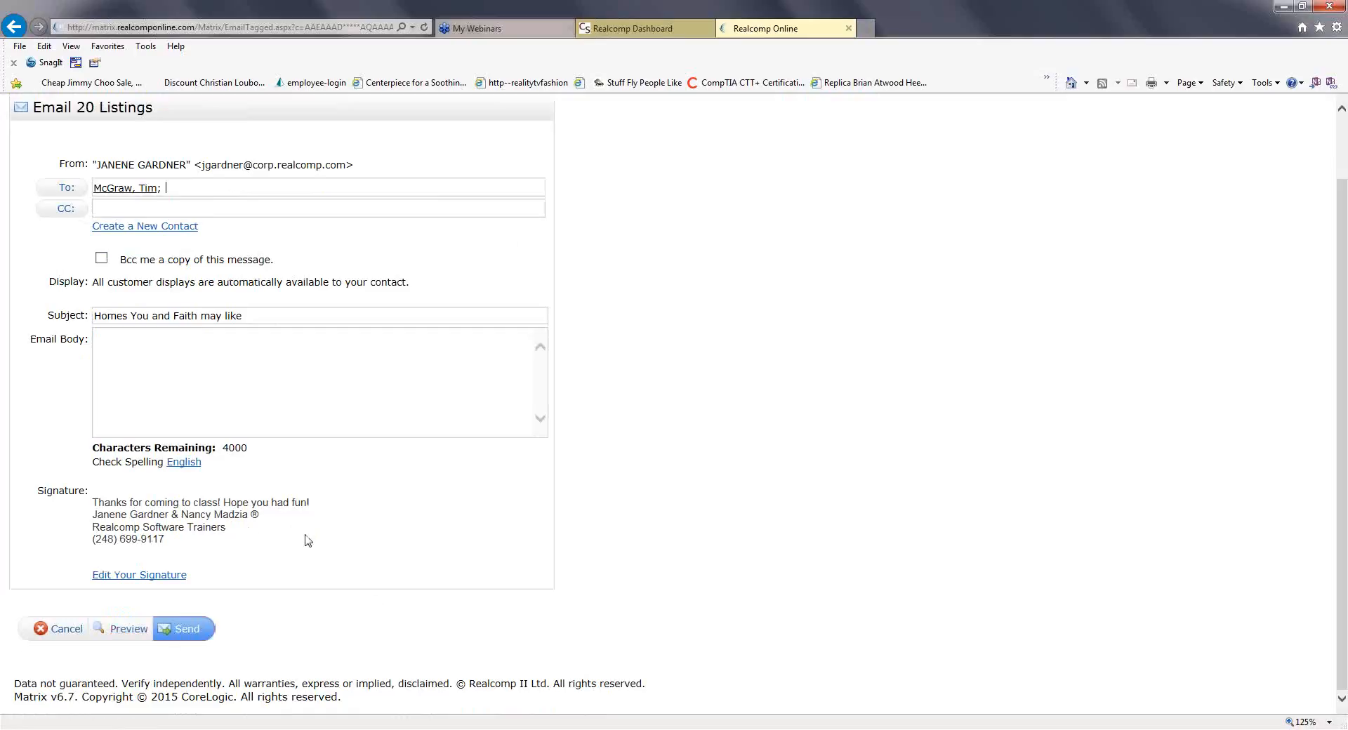
{"action": "scroll", "coordinate": [422, 576], "scroll_direction": "up", "scroll_amount": 2}
{"action": "scroll", "coordinate": [426, 578], "scroll_direction": "down", "scroll_amount": 2}
{"action": "left_click", "coordinate": [62, 630]}
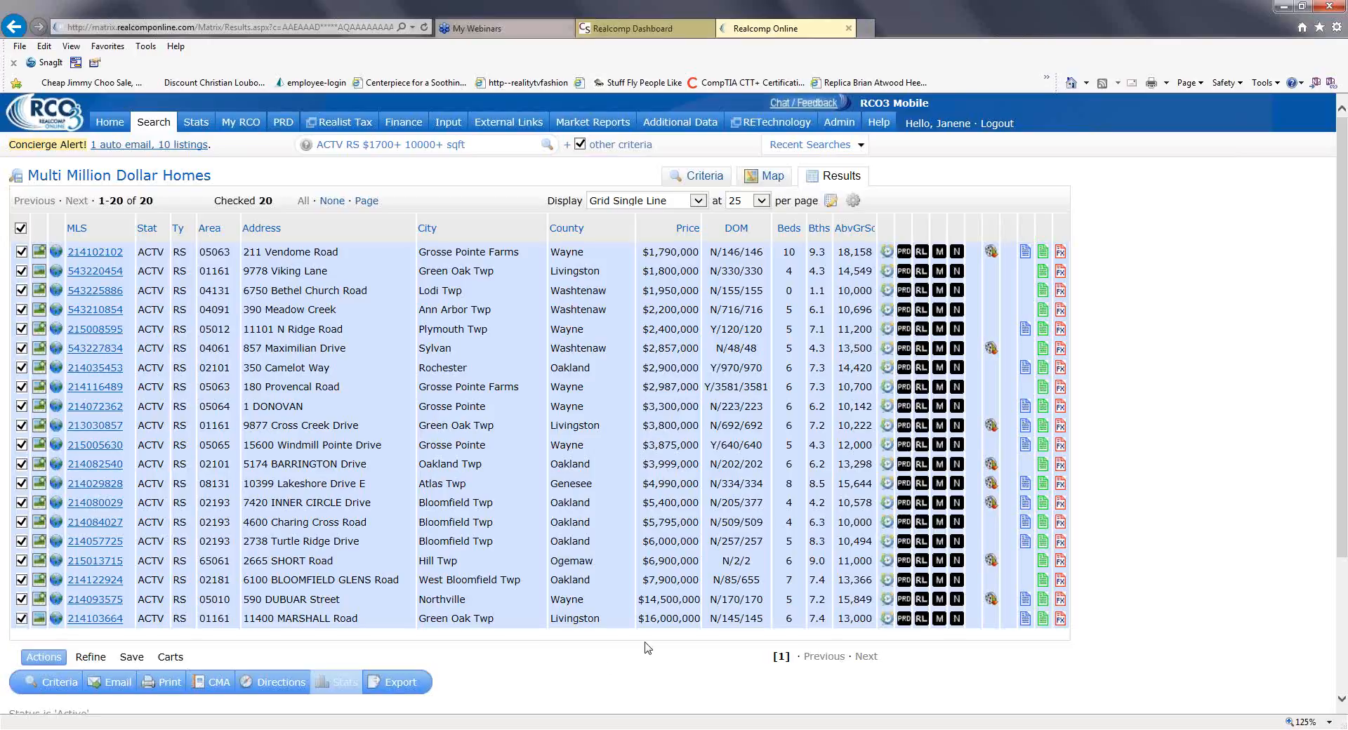
Clear the selection of all listings and select only the four highest-priced ones, from $6,900,000 to $16,000,000.
{"action": "left_click", "coordinate": [20, 228]}
{"action": "left_click", "coordinate": [21, 619]}
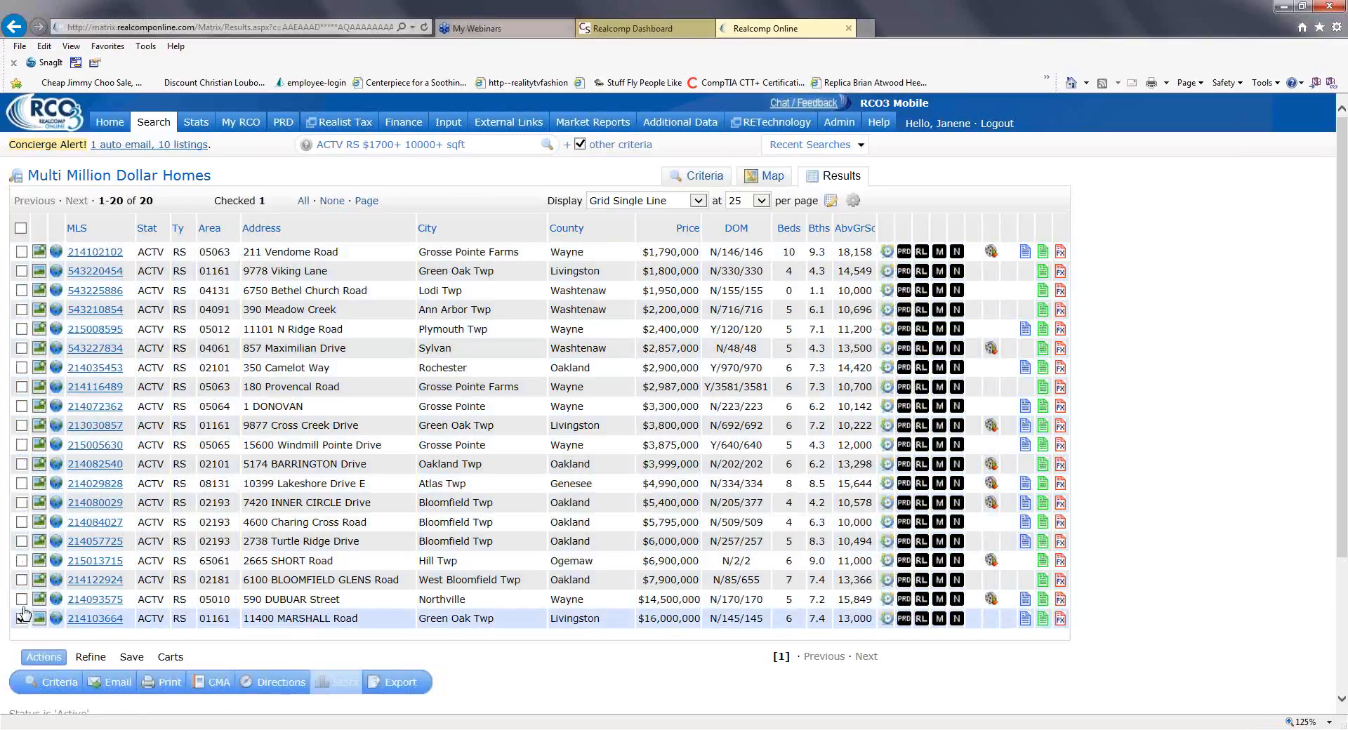
{"action": "left_click", "coordinate": [21, 599]}
{"action": "left_click", "coordinate": [21, 580]}
{"action": "left_click", "coordinate": [21, 561]}
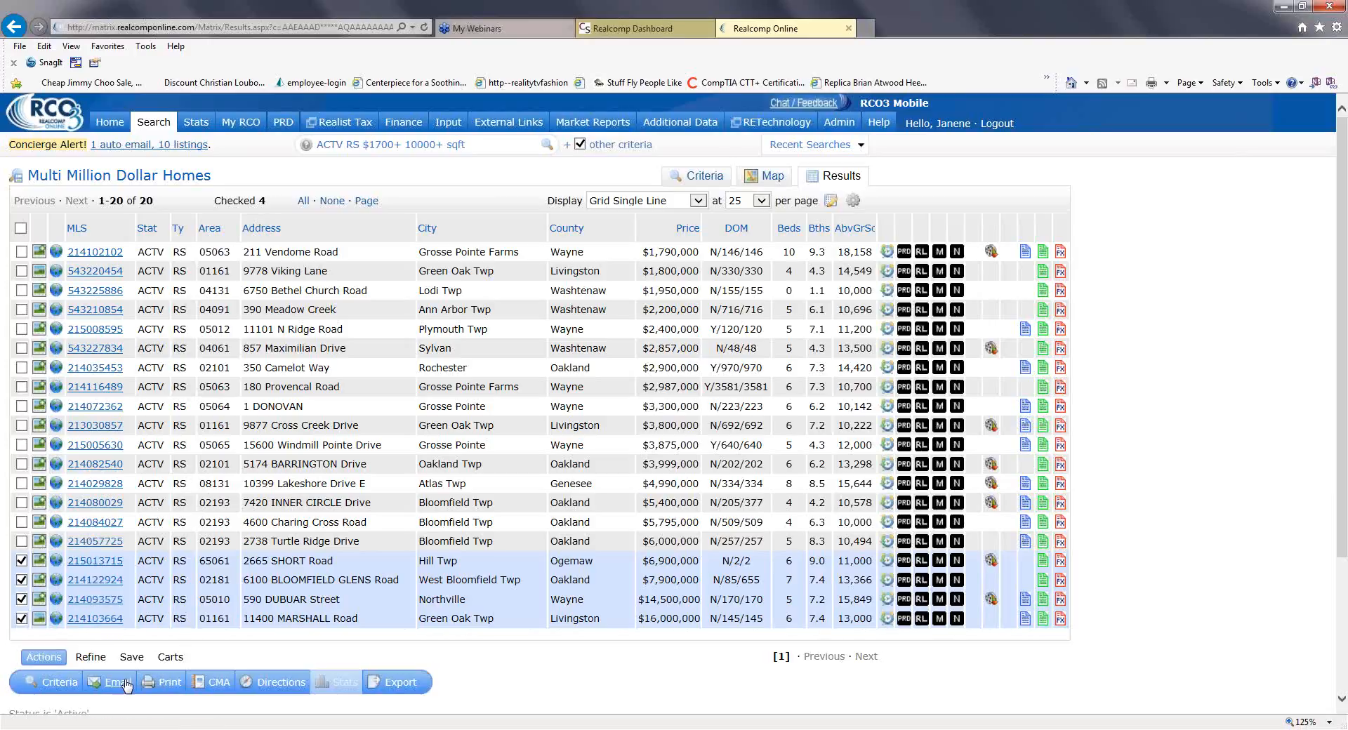
Set up printing of the selected listings in the Client Single Line, Client Flyer and Multi-Map formats.
{"action": "left_click", "coordinate": [168, 692]}
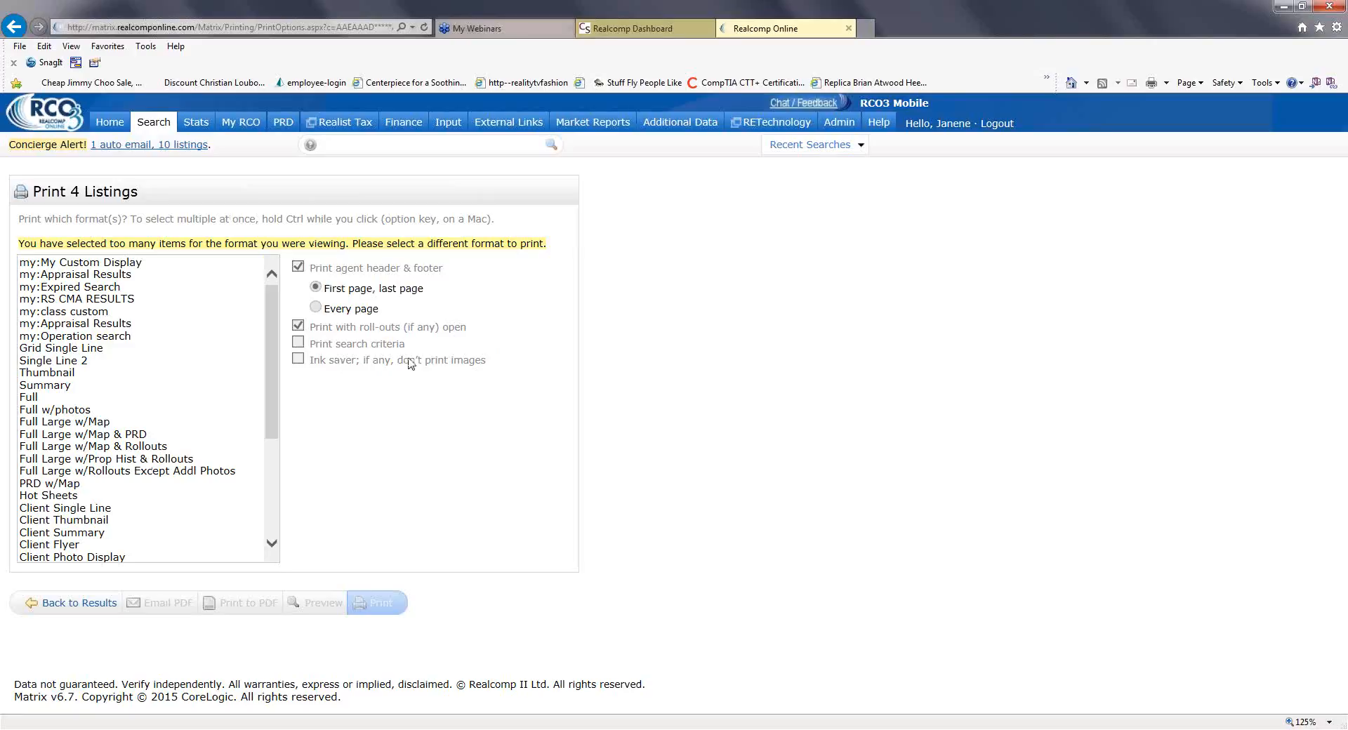
{"action": "scroll", "coordinate": [144, 388], "scroll_direction": "down", "scroll_amount": 5}
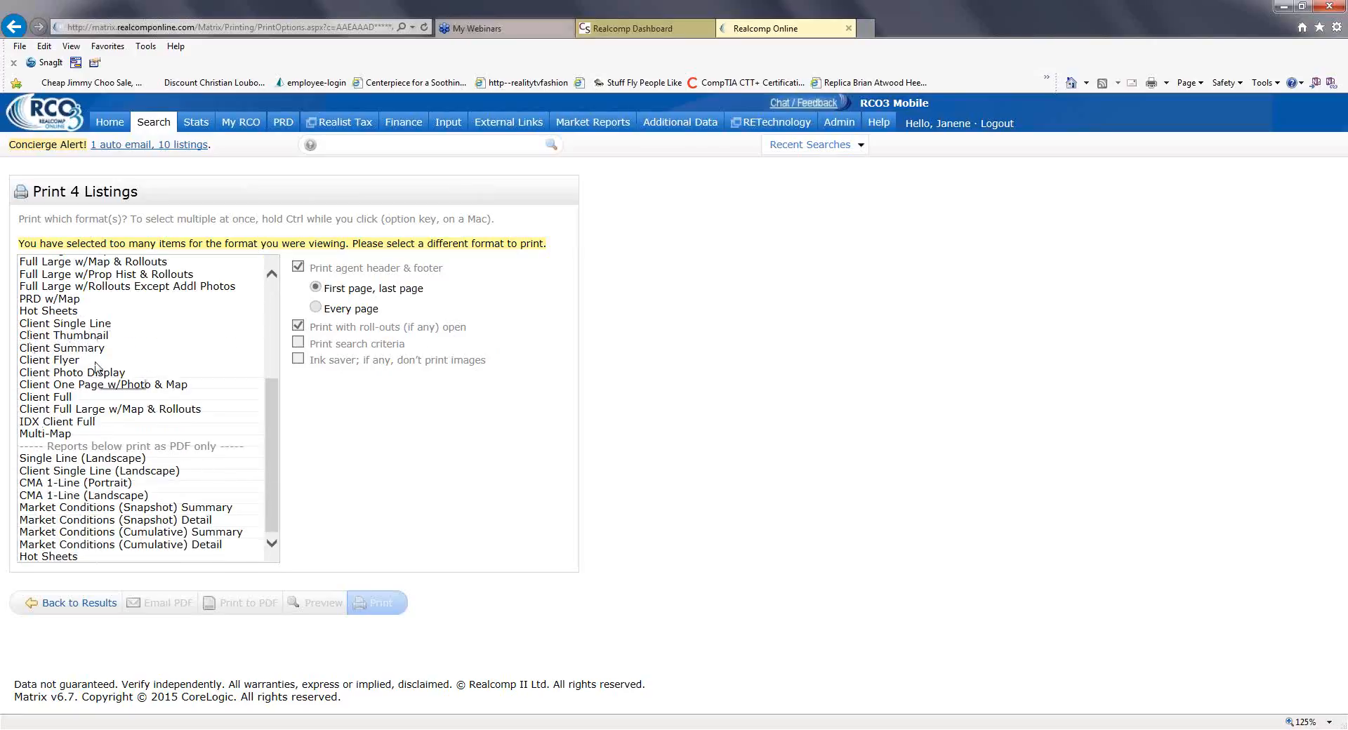
{"action": "left_click", "coordinate": [102, 324]}
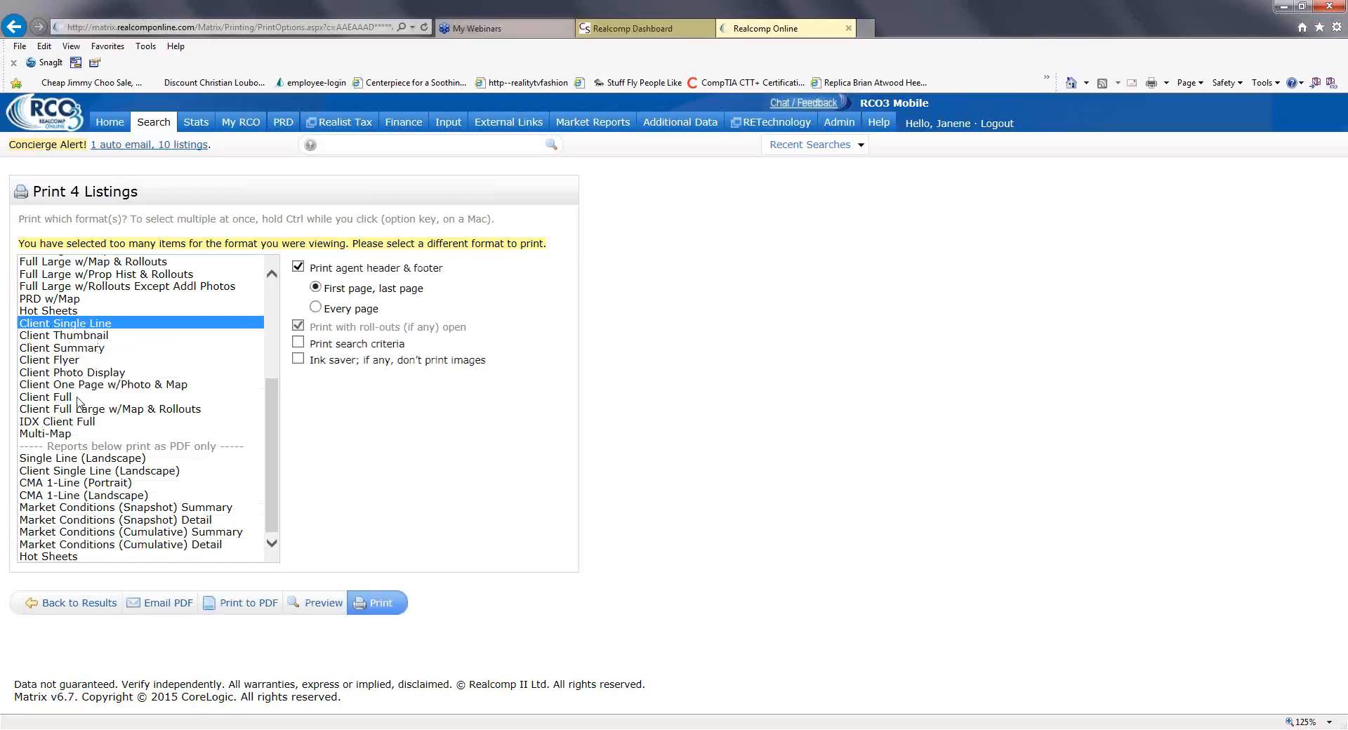
{"action": "left_click", "coordinate": [57, 361], "text": "ctrl"}
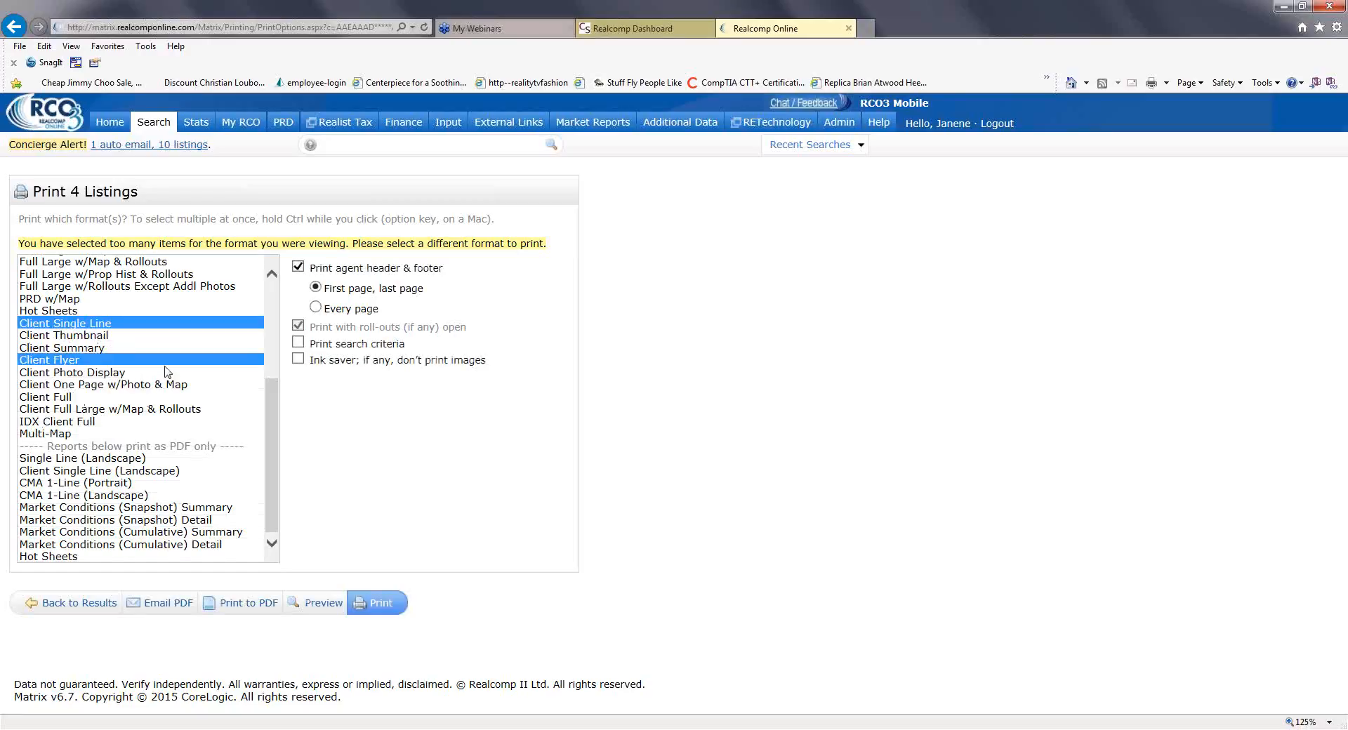
{"action": "left_click", "coordinate": [46, 436], "text": "ctrl"}
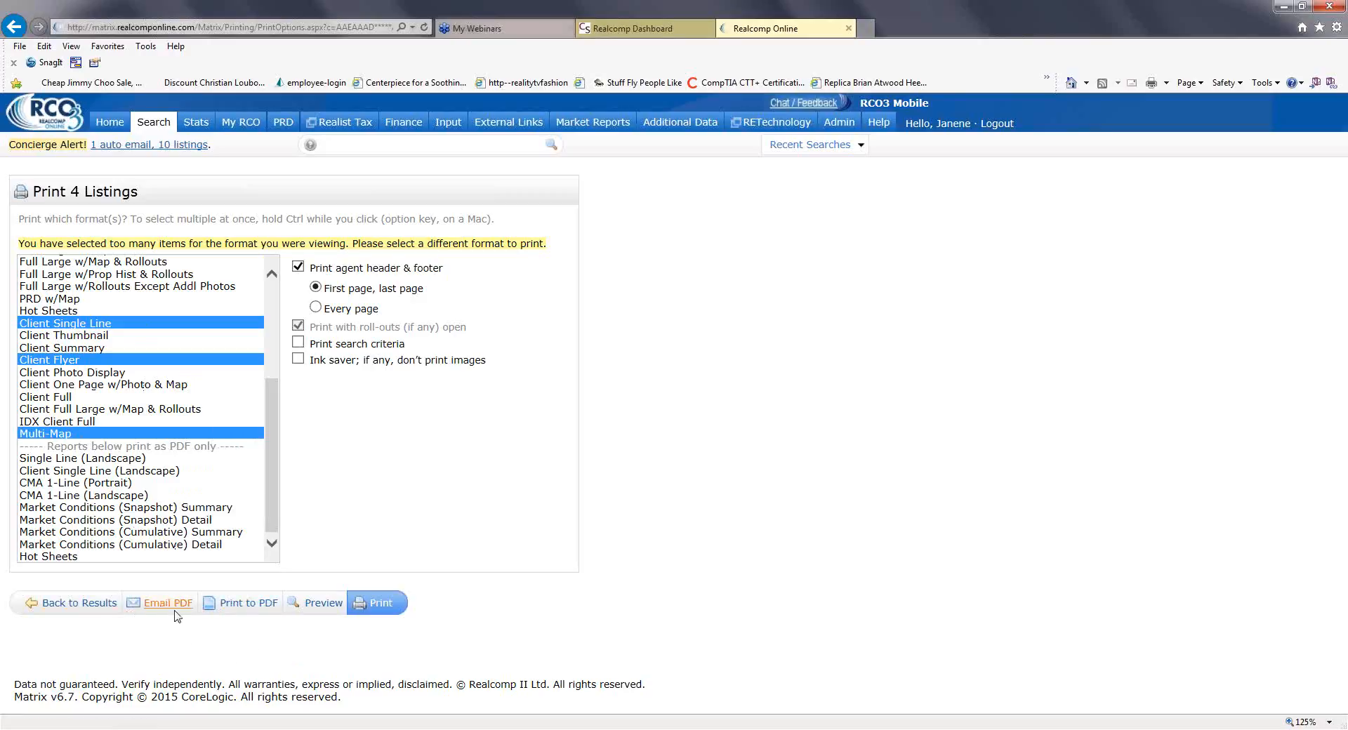
Preview the printout of the selected listings and look through its list and flyer pages.
{"action": "left_click", "coordinate": [321, 604]}
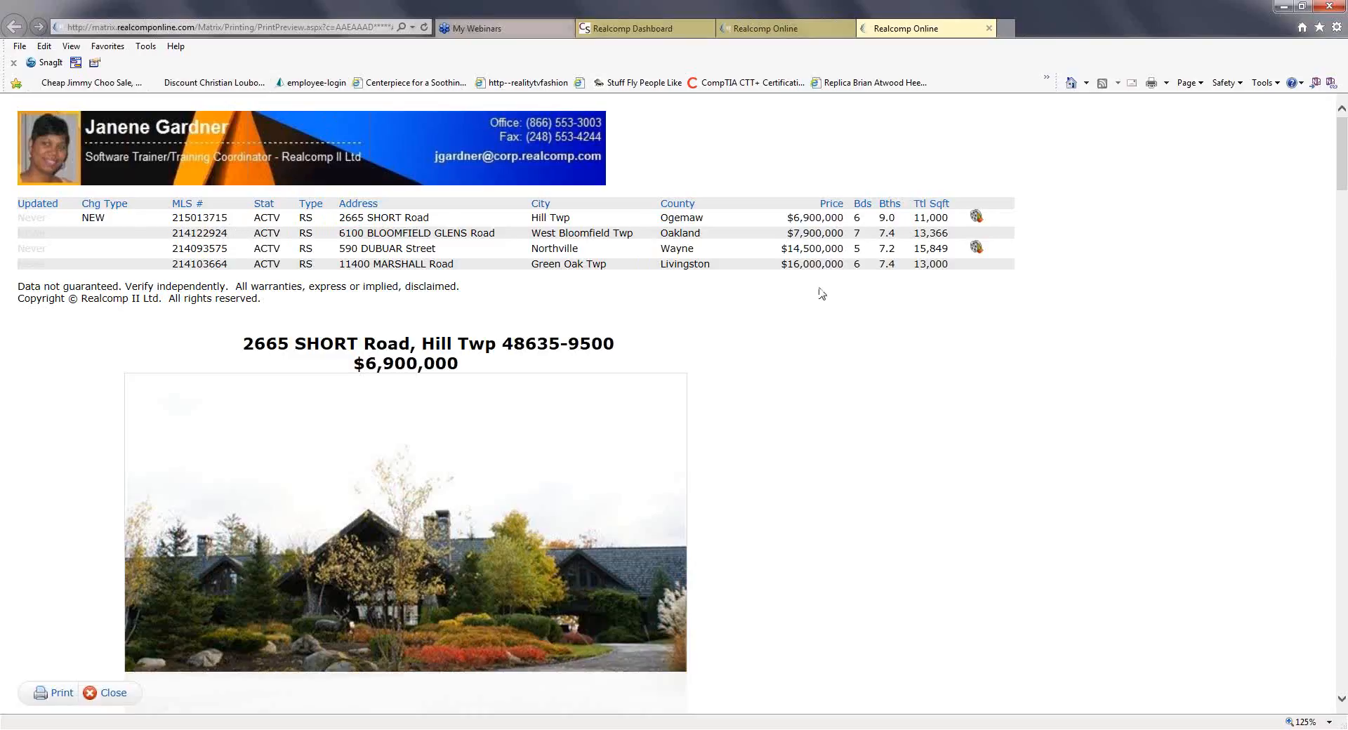
{"action": "scroll", "coordinate": [777, 324], "scroll_direction": "down", "scroll_amount": 5}
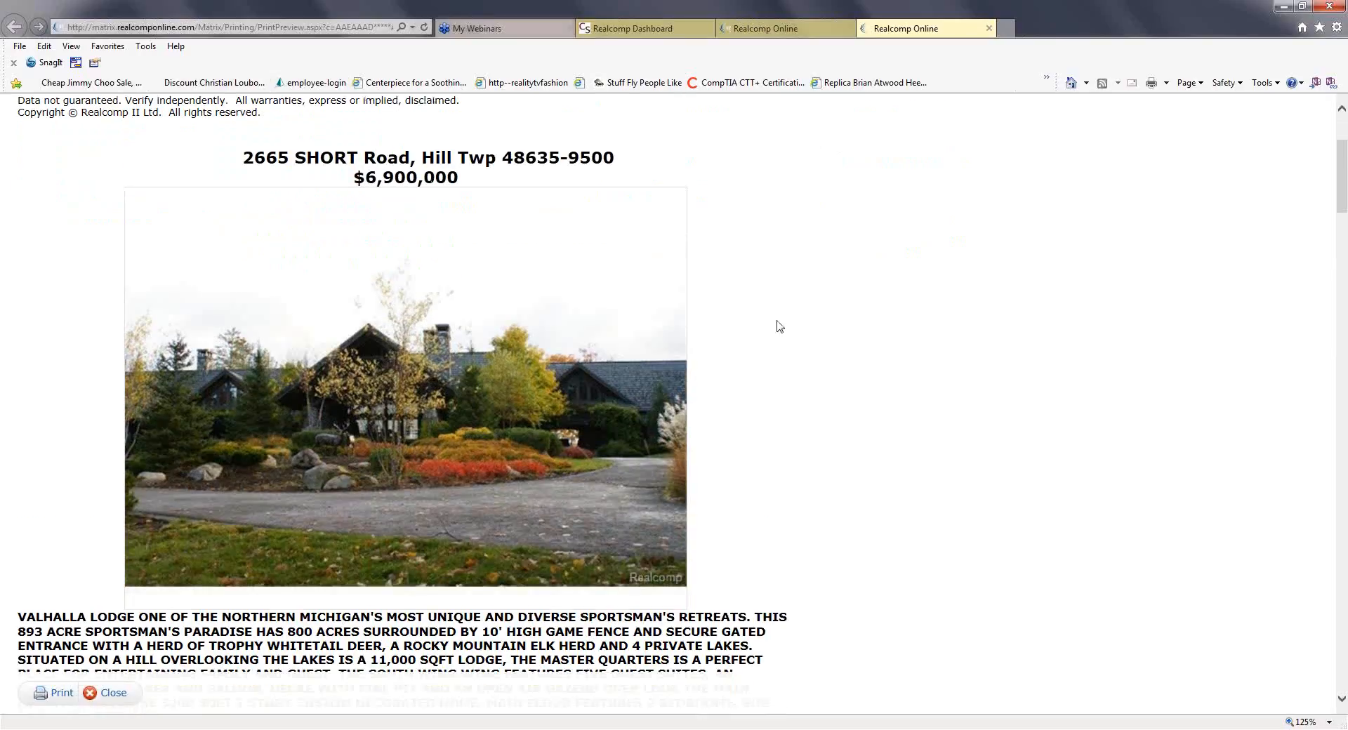
{"action": "scroll", "coordinate": [777, 323], "scroll_direction": "down", "scroll_amount": 8}
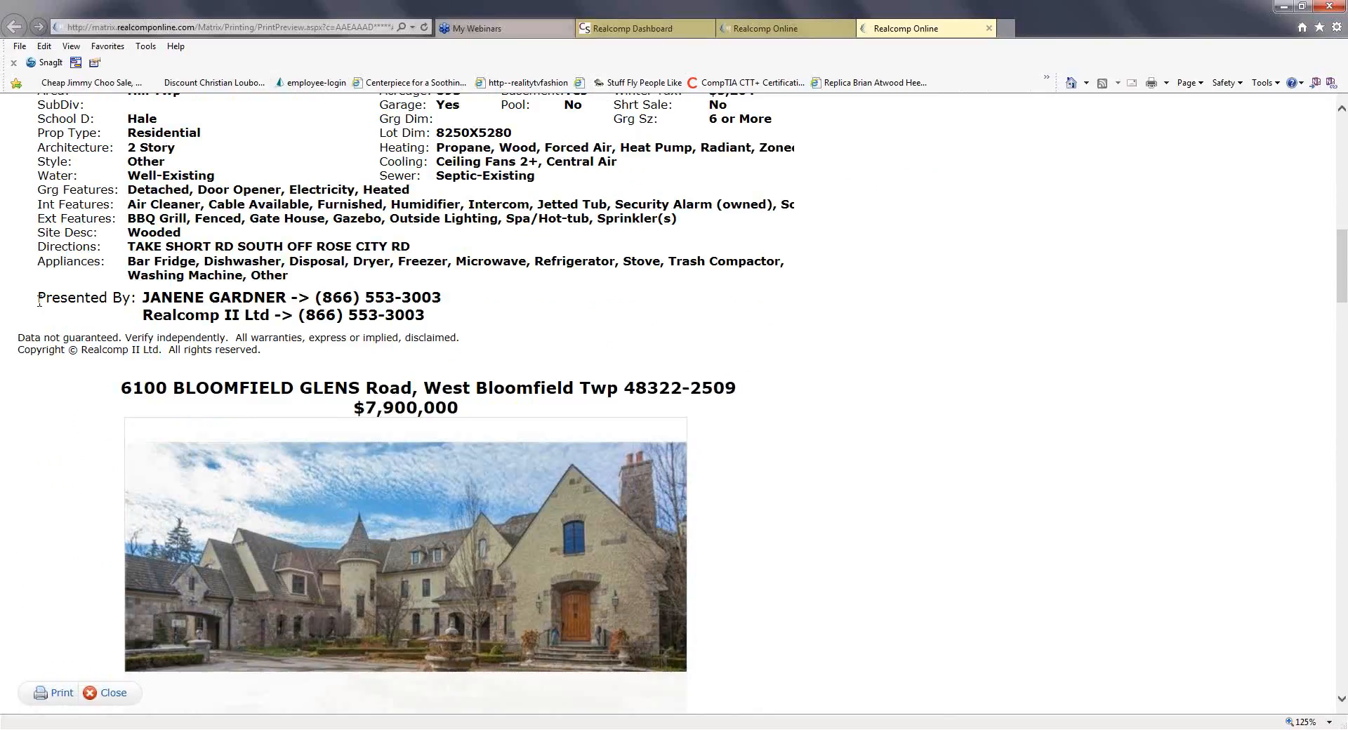
Look through the remaining flyers and the multi-map of the print preview, and return to the search results.
{"action": "scroll", "coordinate": [773, 309], "scroll_direction": "down", "scroll_amount": 10}
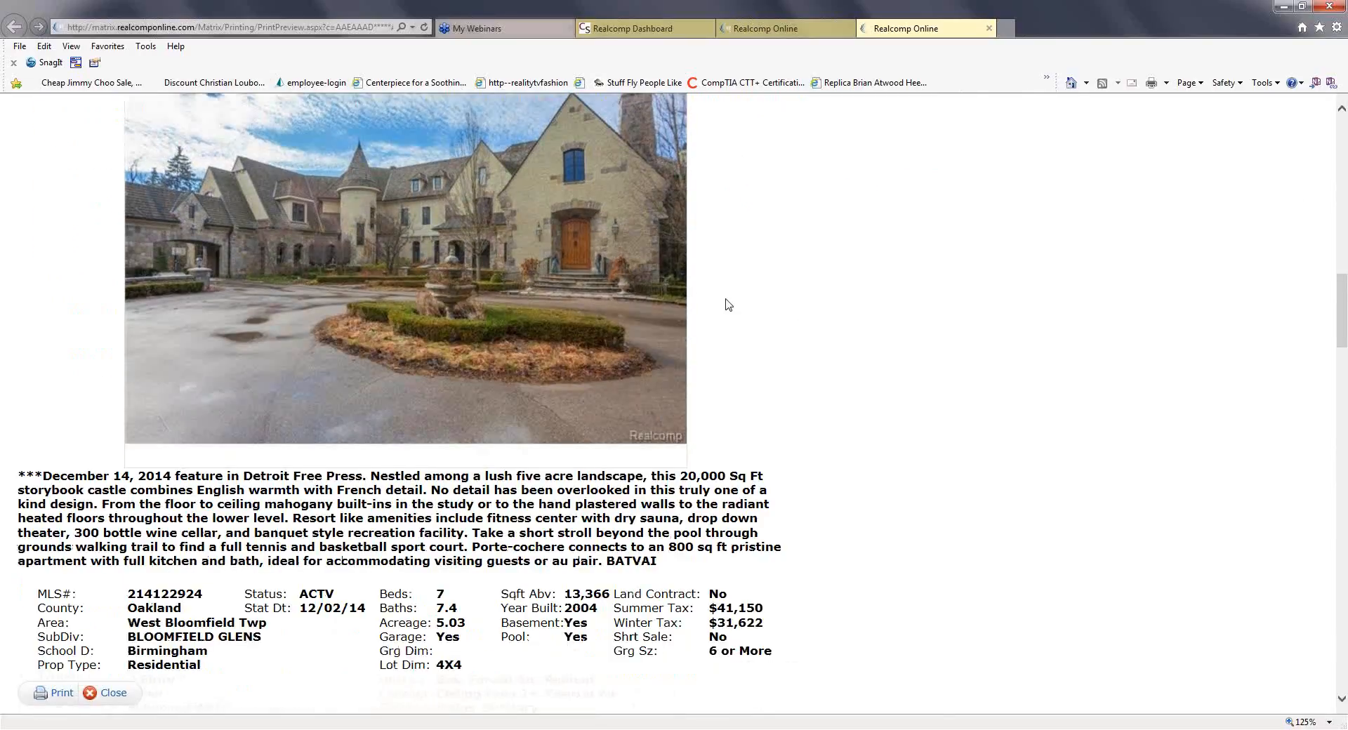
{"action": "scroll", "coordinate": [727, 304], "scroll_direction": "down", "scroll_amount": 20}
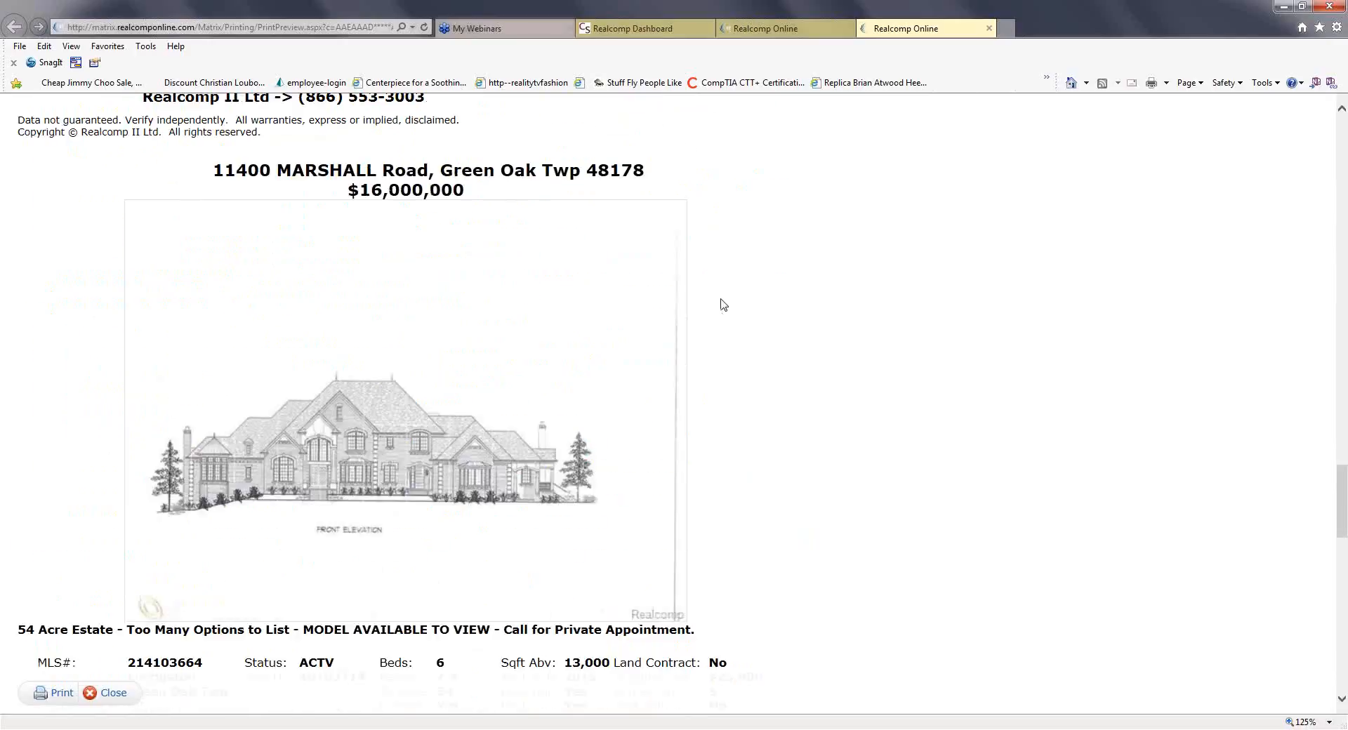
{"action": "scroll", "coordinate": [722, 297], "scroll_direction": "down", "scroll_amount": 8}
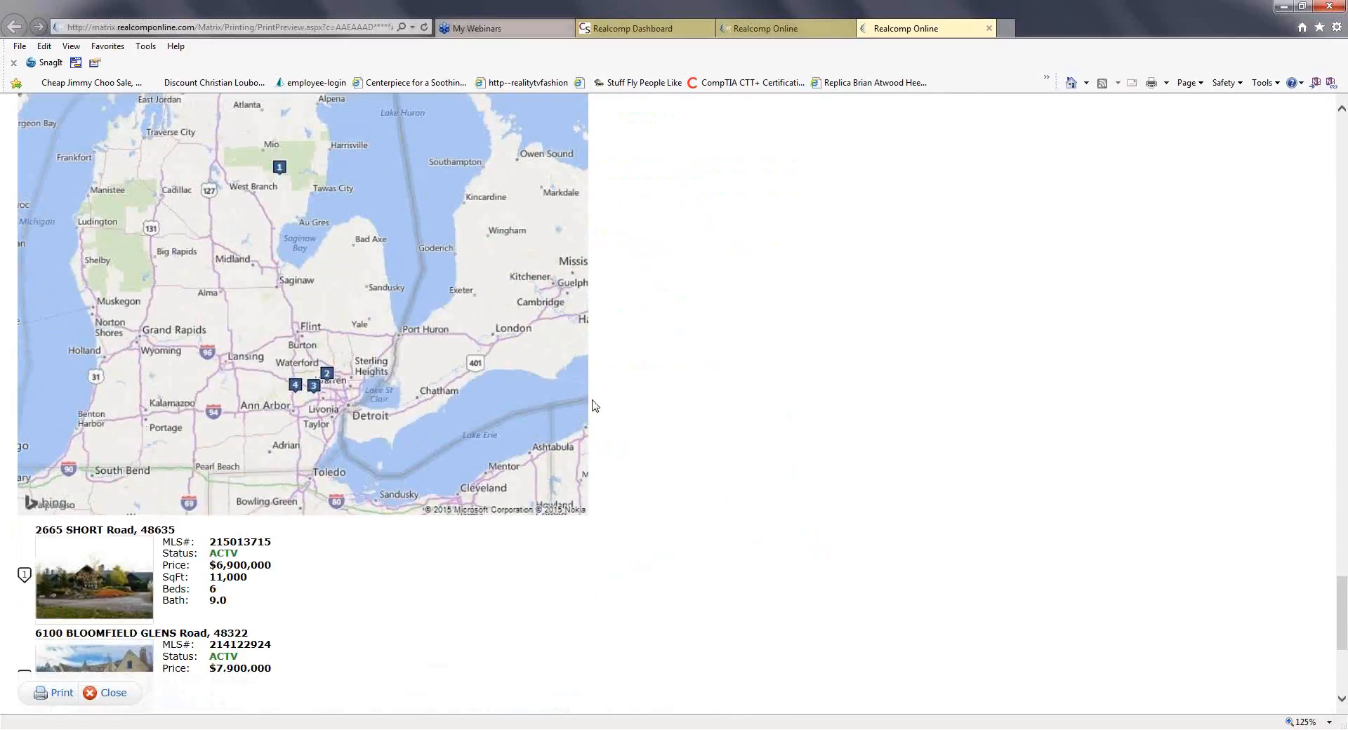
{"action": "scroll", "coordinate": [644, 357], "scroll_direction": "down", "scroll_amount": 2}
{"action": "scroll", "coordinate": [644, 357], "scroll_direction": "down", "scroll_amount": 4}
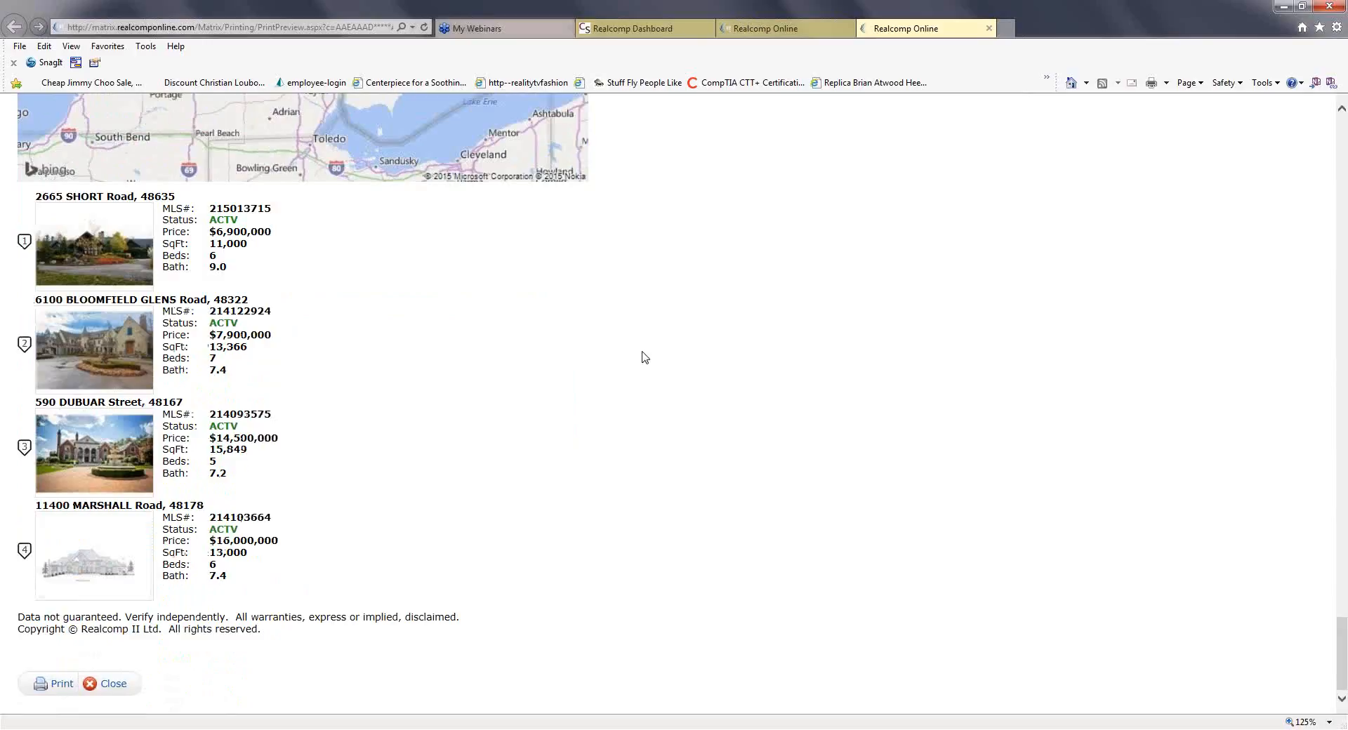
{"action": "left_click", "coordinate": [112, 686]}
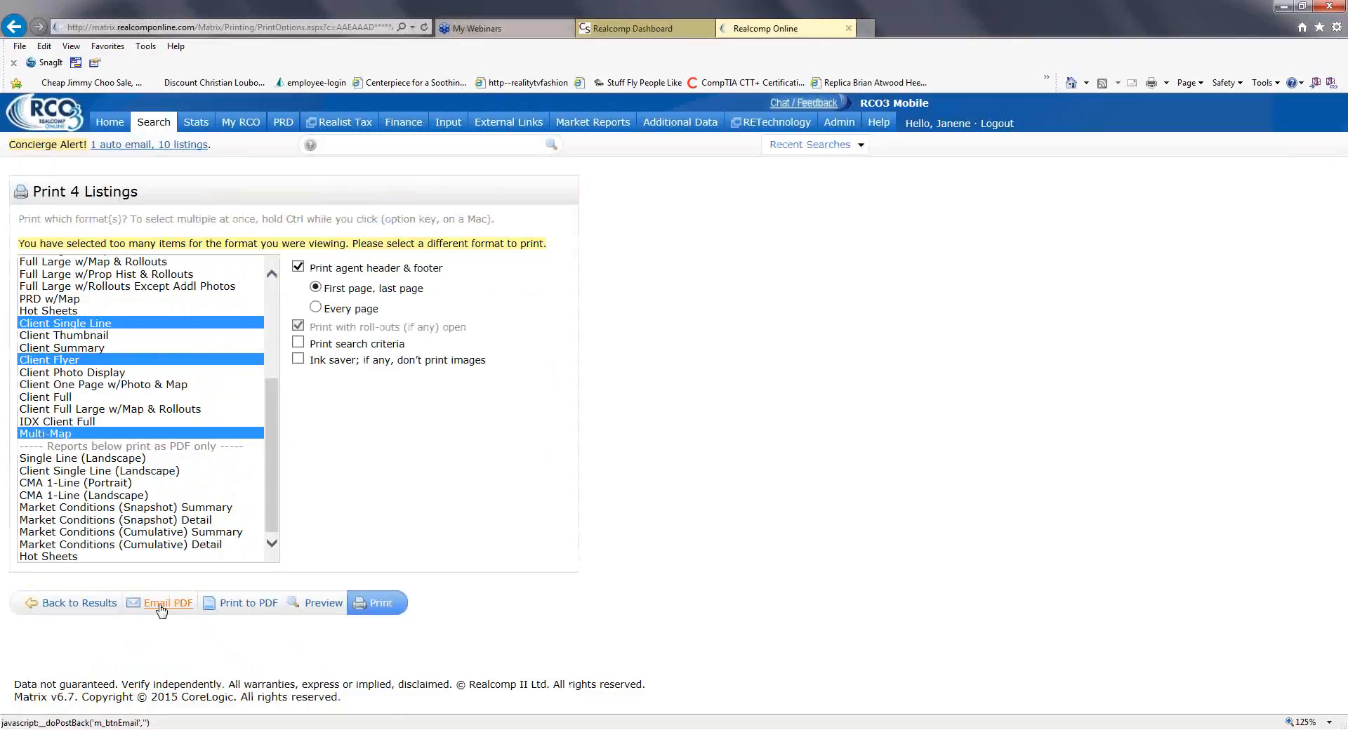
{"action": "left_click", "coordinate": [96, 605]}
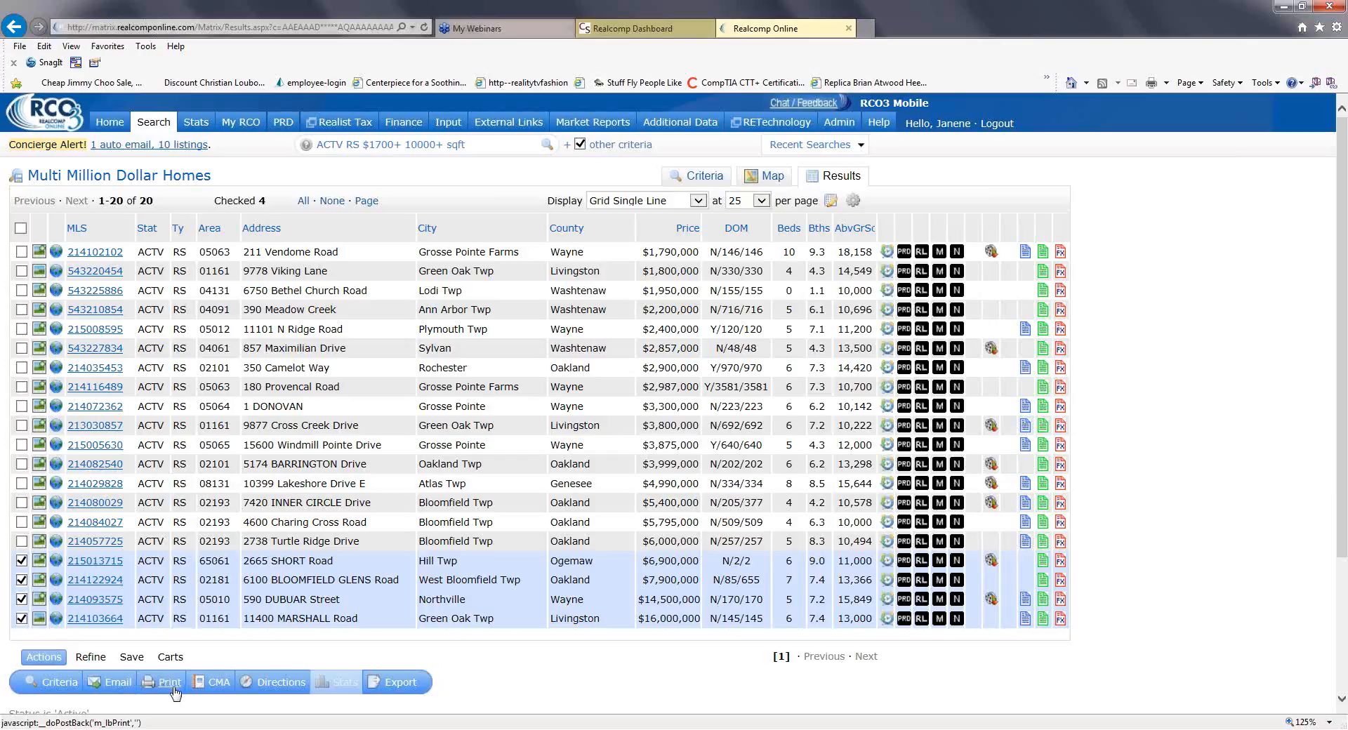
Clear the listing selection and start a new auto email from the Multi Million Dollar Homes search.
{"action": "left_click", "coordinate": [20, 229]}
{"action": "left_click", "coordinate": [20, 229]}
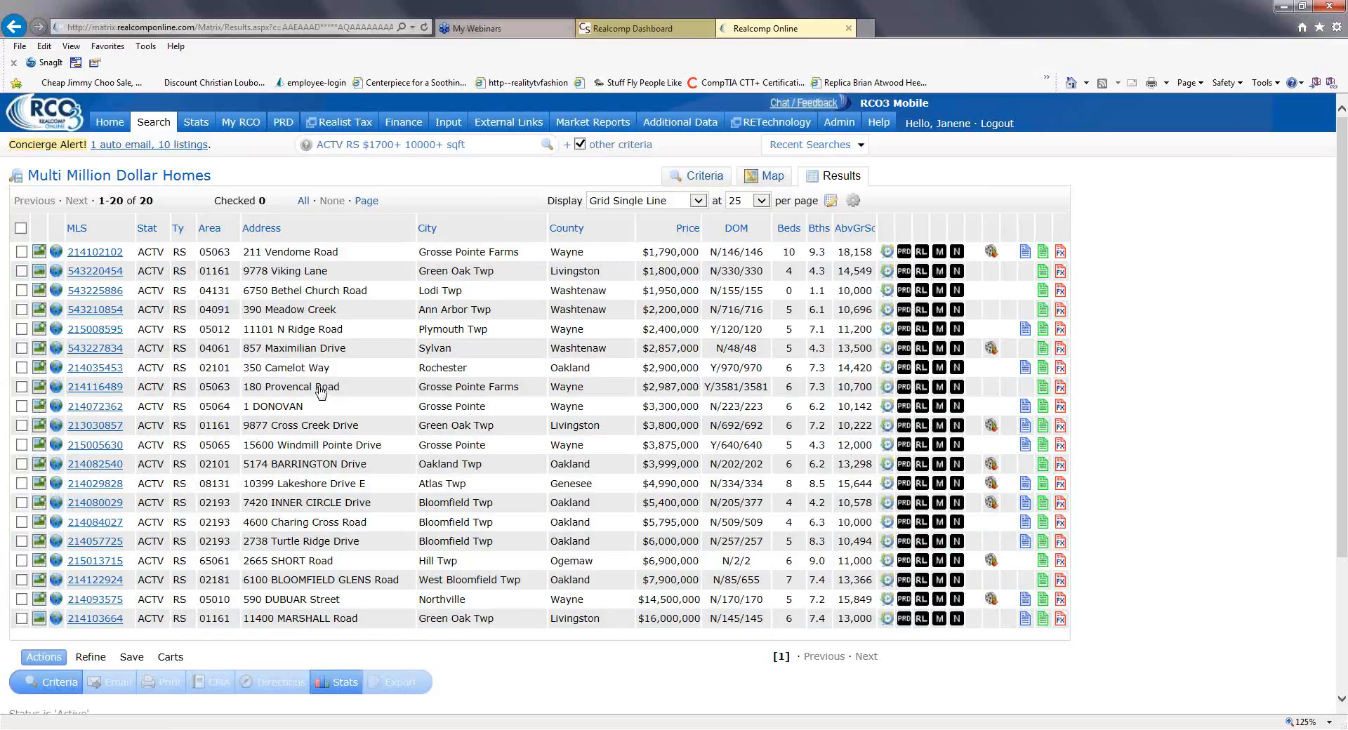
{"action": "left_click", "coordinate": [130, 658]}
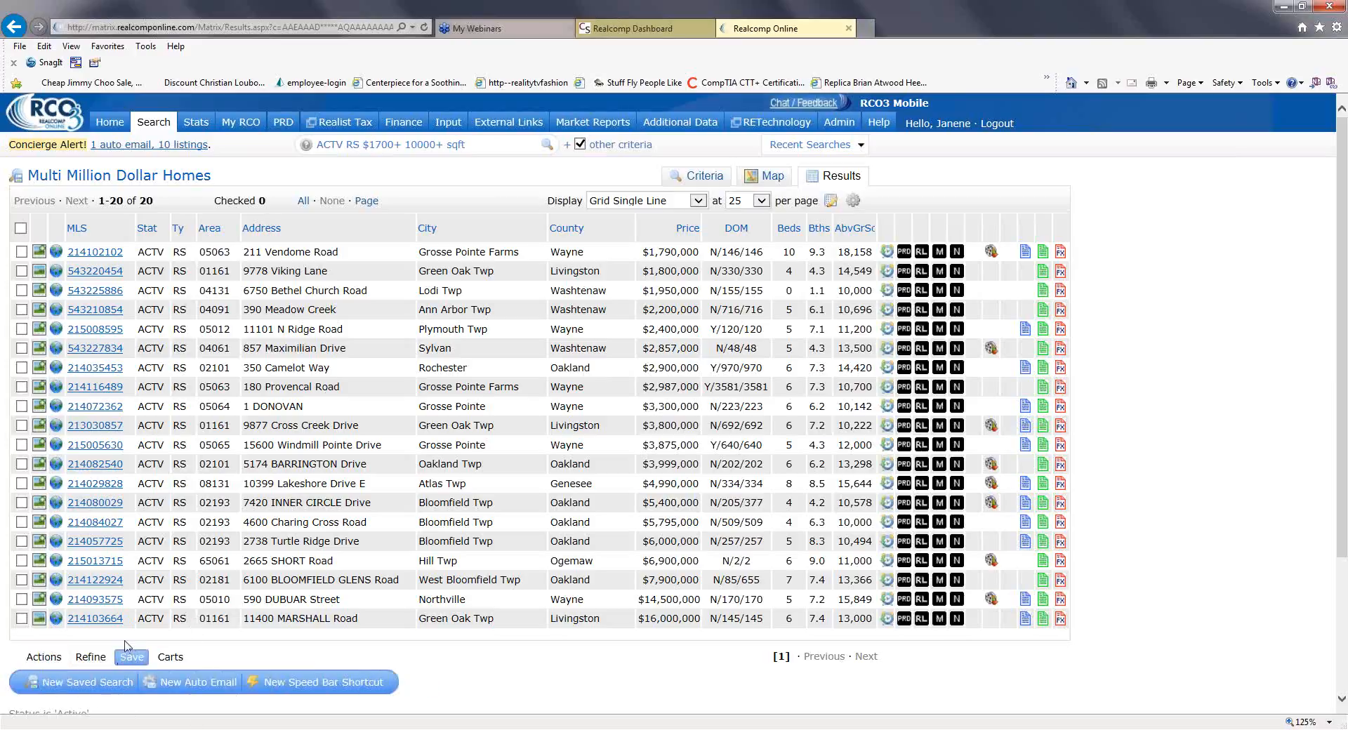
{"action": "left_click", "coordinate": [196, 689]}
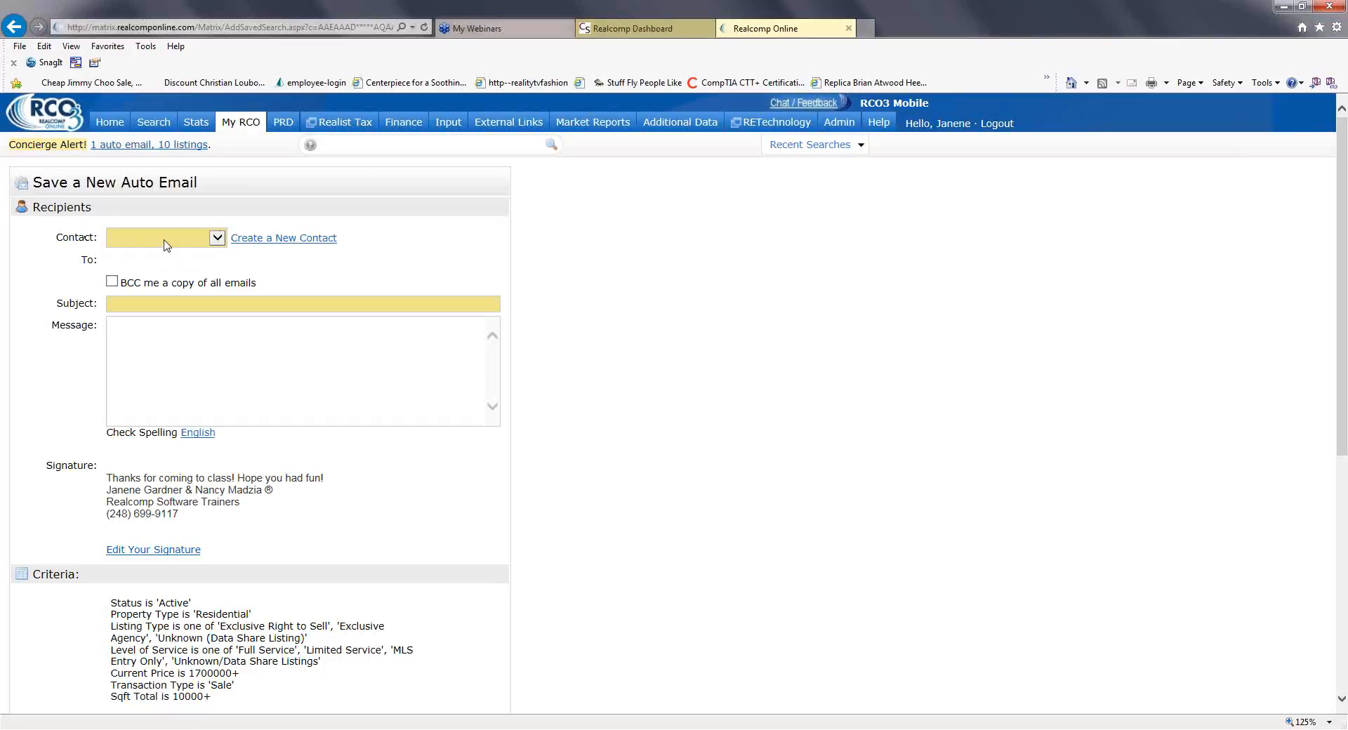
Expand the recipient choices to the full contact list and choose an existing client as the auto email's contact.
{"action": "left_click", "coordinate": [218, 239]}
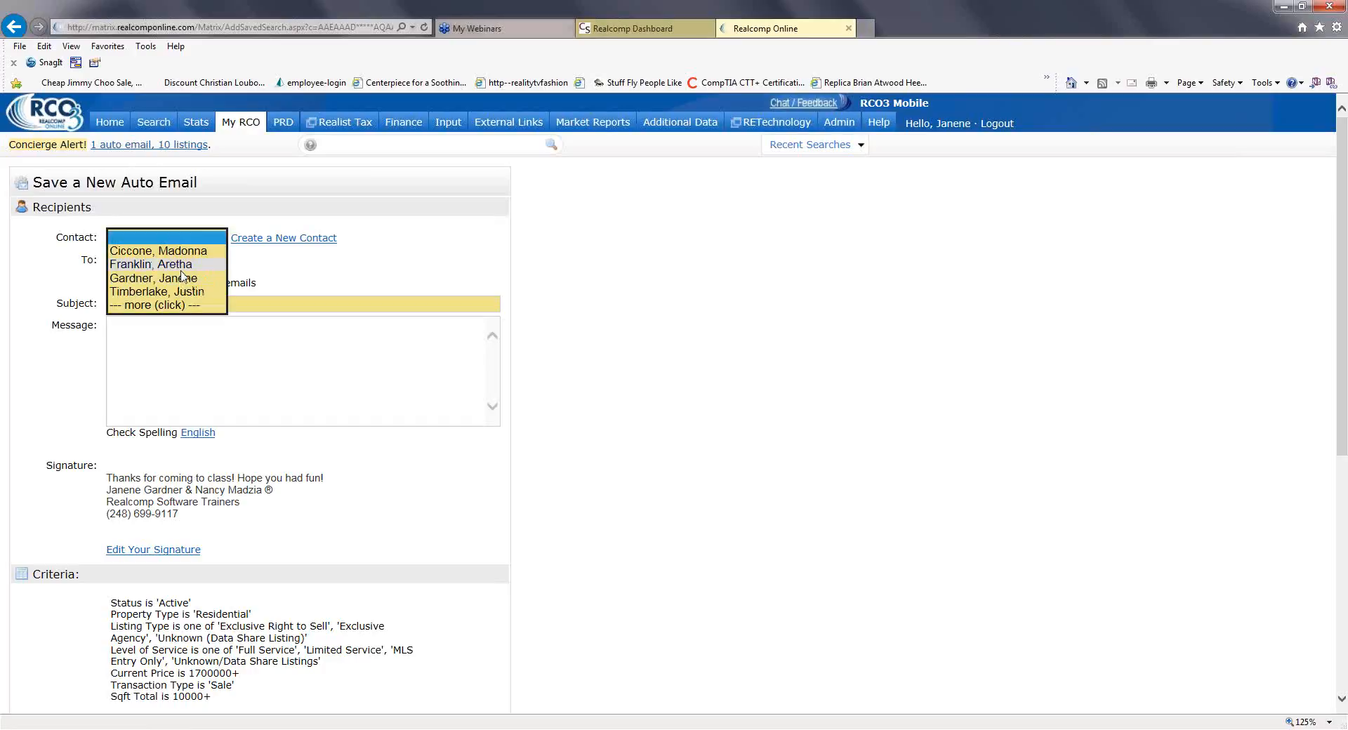
{"action": "left_click", "coordinate": [148, 305]}
{"action": "left_click", "coordinate": [234, 238]}
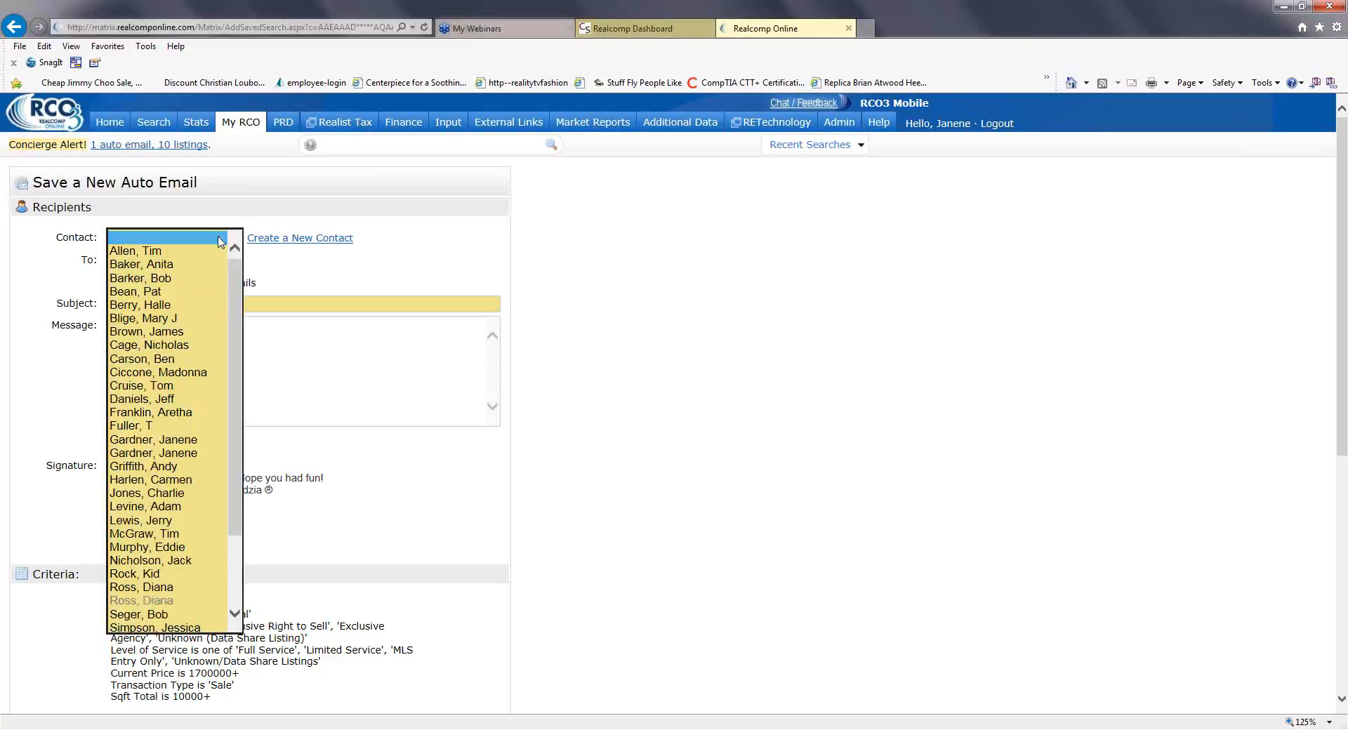
{"action": "left_click_drag", "start_coordinate": [240, 289], "coordinate": [273, 228]}
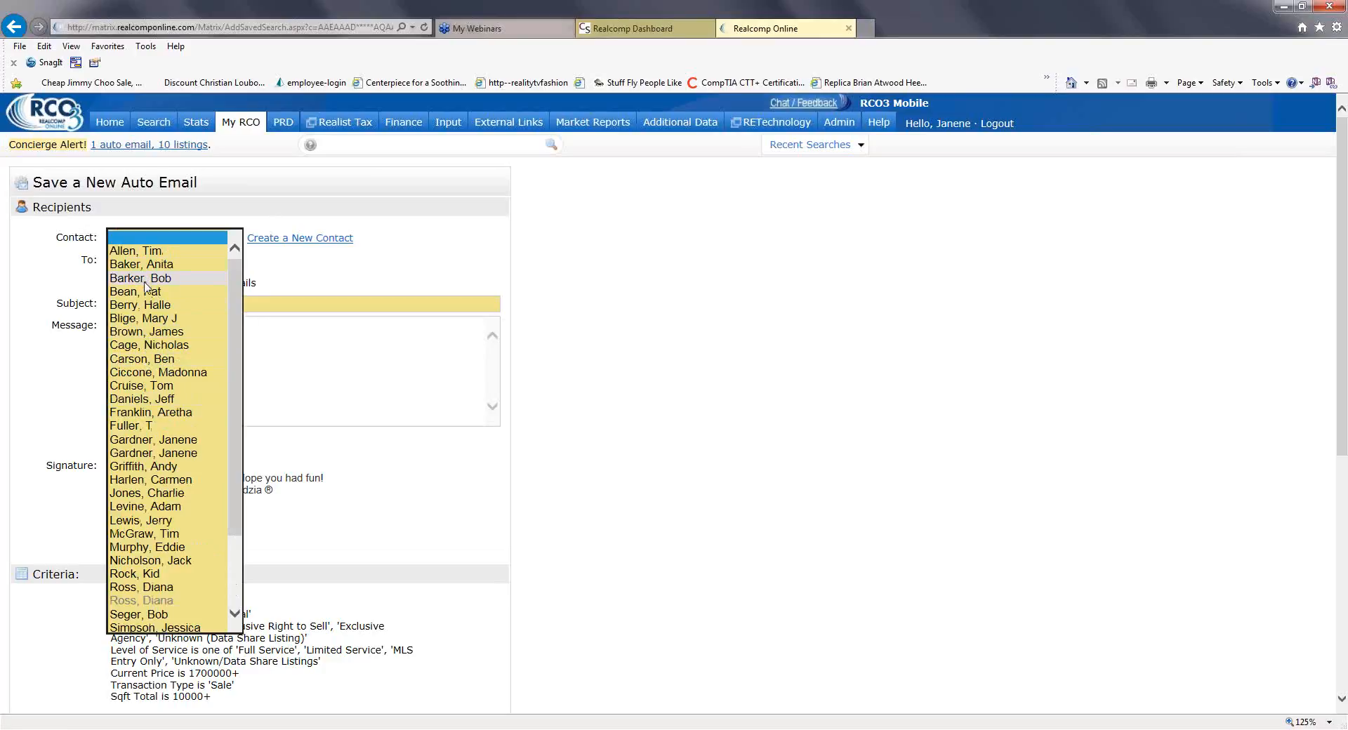
{"action": "left_click", "coordinate": [138, 535]}
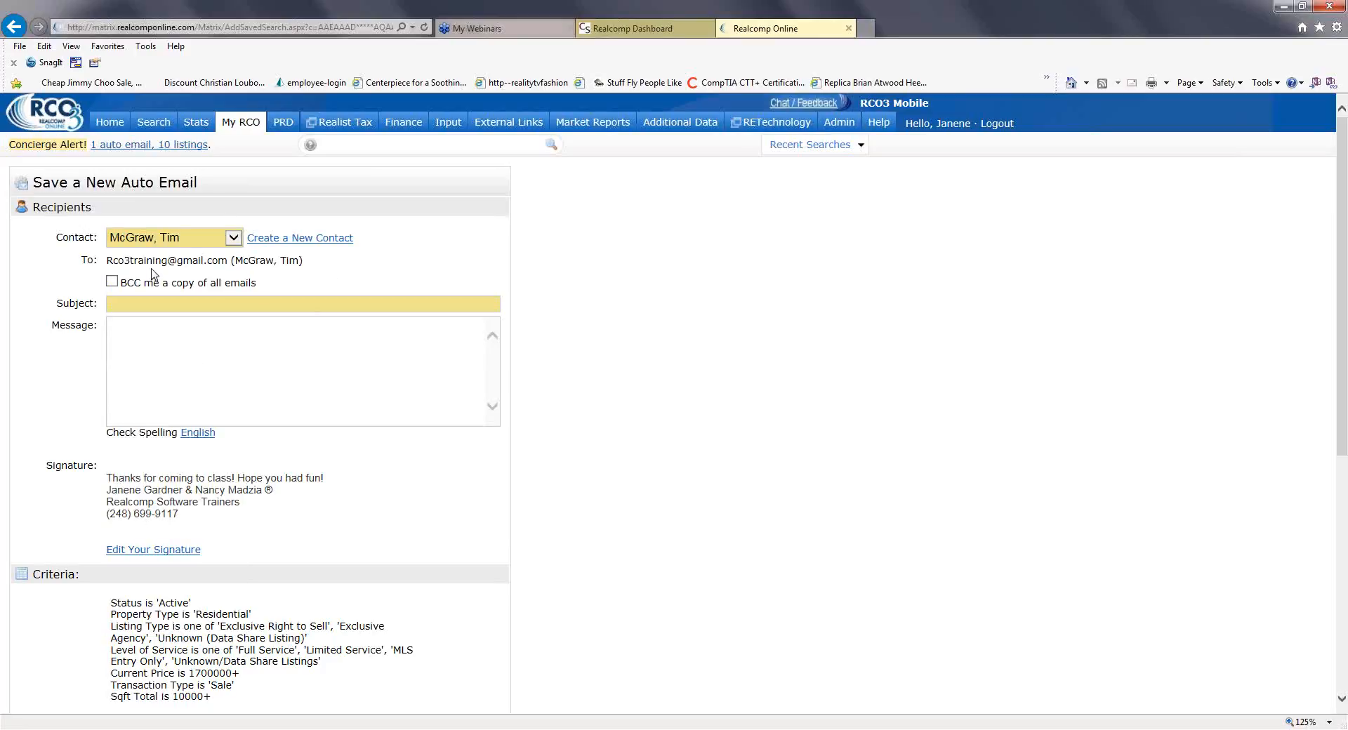
Start creating a new contact with reverse prospecting turned off and all contact fields shown.
{"action": "left_click", "coordinate": [319, 242]}
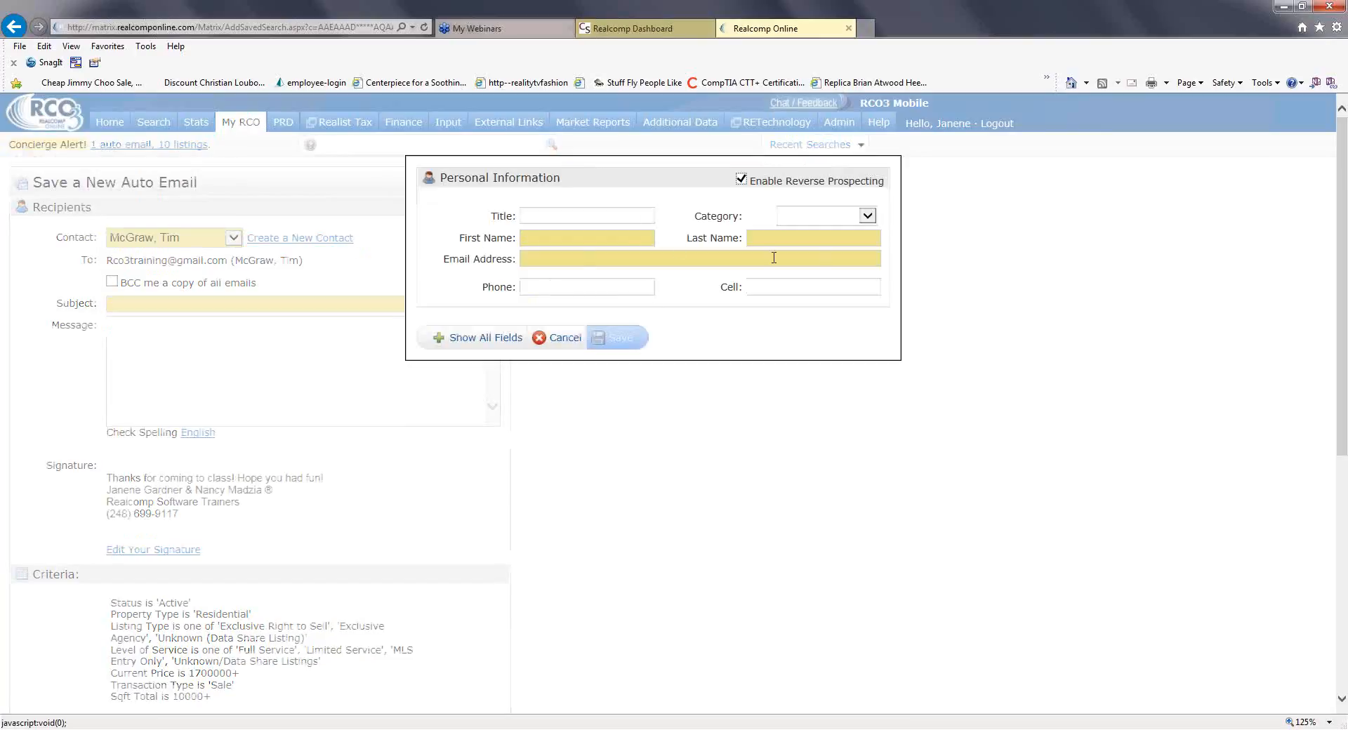
{"action": "left_click", "coordinate": [741, 180]}
{"action": "left_click", "coordinate": [485, 340]}
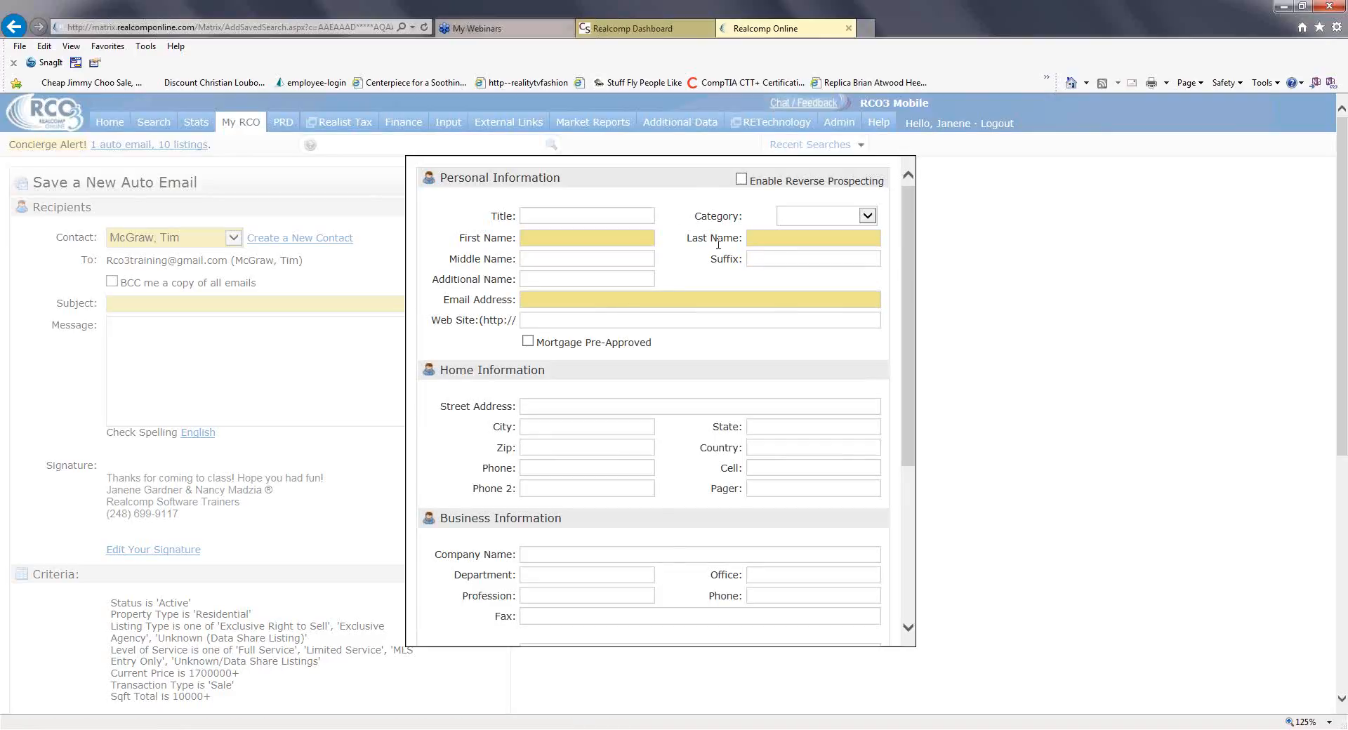
Examine the personal, home, business and notes fields of the new contact form, and cancel the new contact.
{"action": "scroll", "coordinate": [692, 265], "scroll_direction": "down", "scroll_amount": 3}
{"action": "scroll", "coordinate": [564, 265], "scroll_direction": "up", "scroll_amount": 3}
{"action": "scroll", "coordinate": [692, 382], "scroll_direction": "down", "scroll_amount": 3}
{"action": "scroll", "coordinate": [702, 385], "scroll_direction": "up", "scroll_amount": 3}
{"action": "scroll", "coordinate": [709, 355], "scroll_direction": "down", "scroll_amount": 3}
{"action": "scroll", "coordinate": [685, 356], "scroll_direction": "down", "scroll_amount": 2}
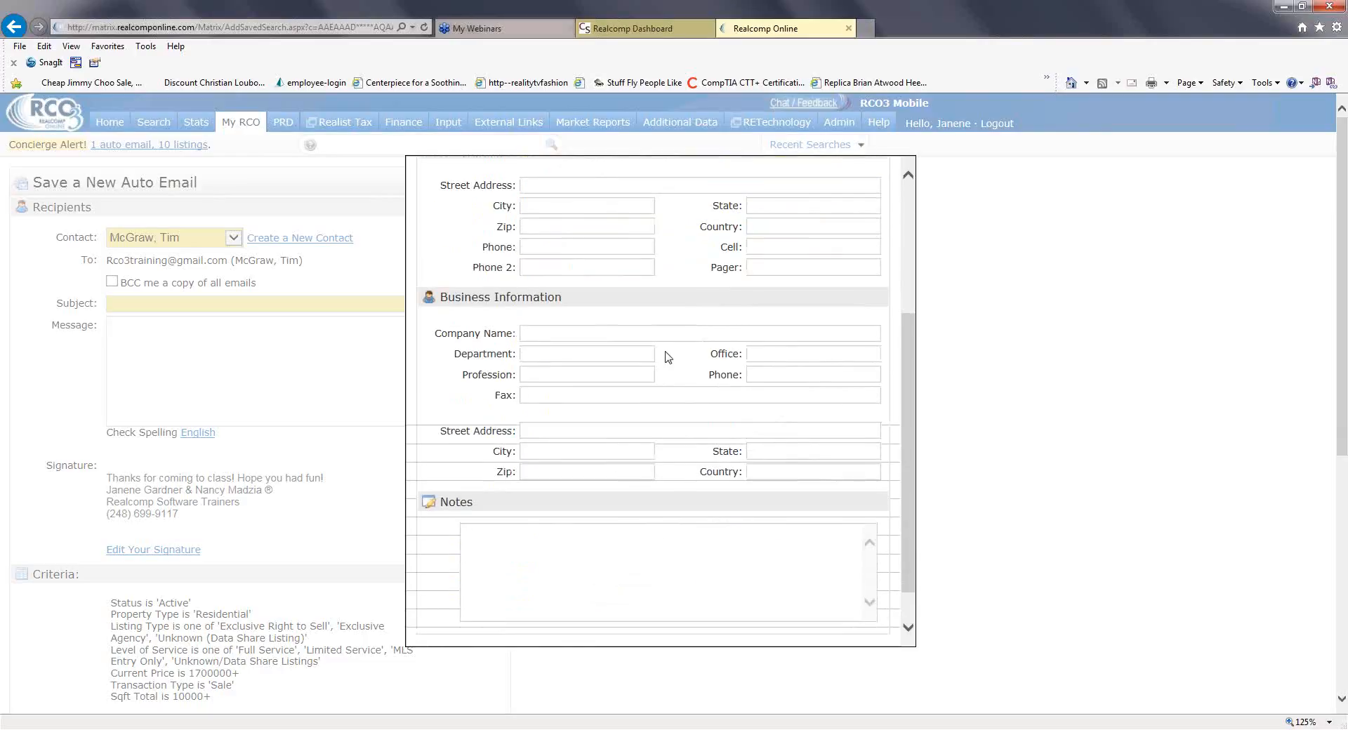
{"action": "scroll", "coordinate": [653, 379], "scroll_direction": "down", "scroll_amount": 3}
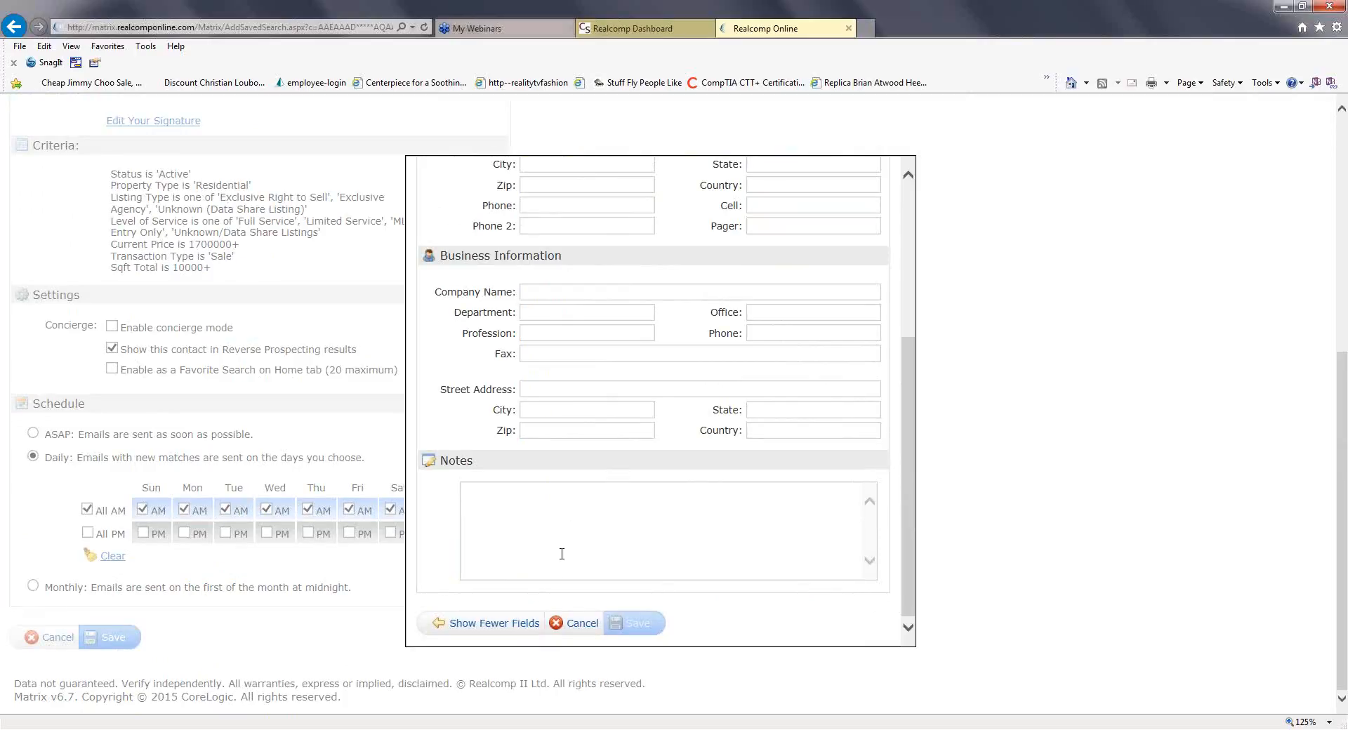
{"action": "scroll", "coordinate": [657, 533], "scroll_direction": "up", "scroll_amount": 8}
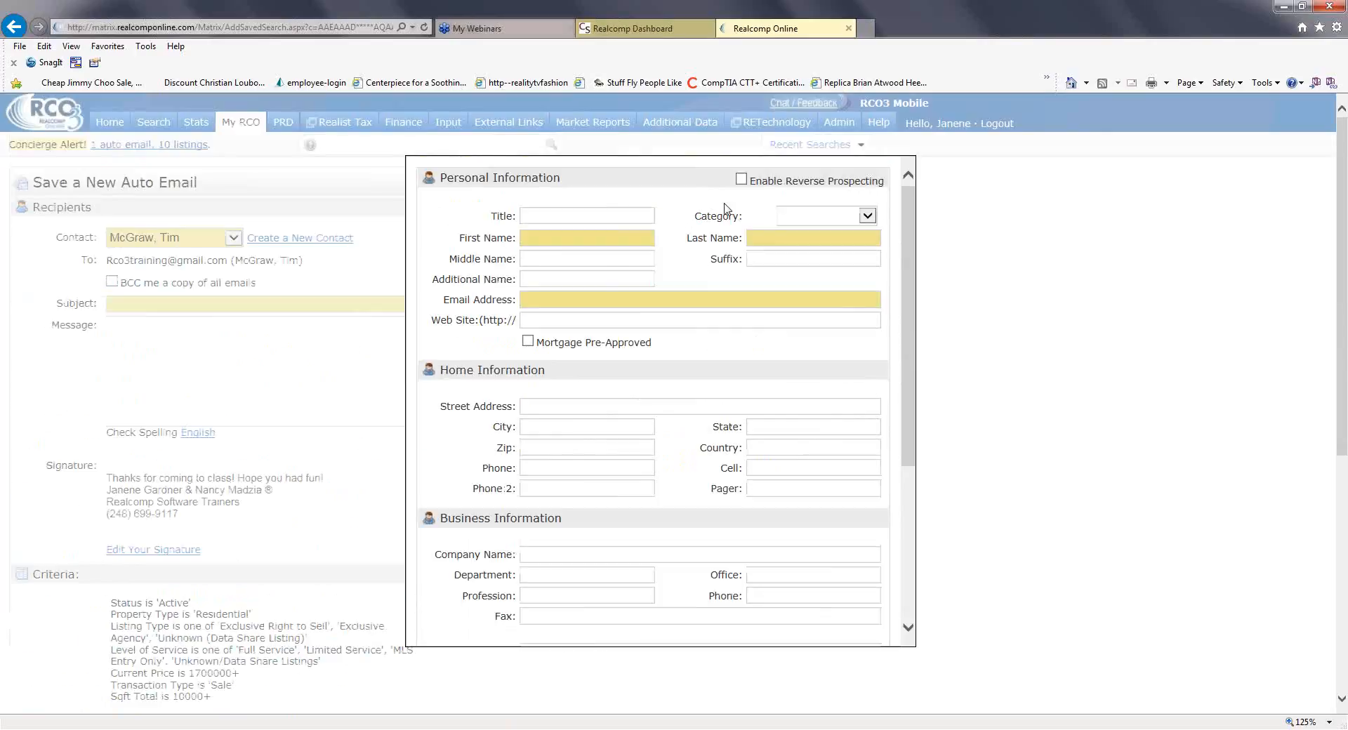
{"action": "scroll", "coordinate": [541, 613], "scroll_direction": "down", "scroll_amount": 8}
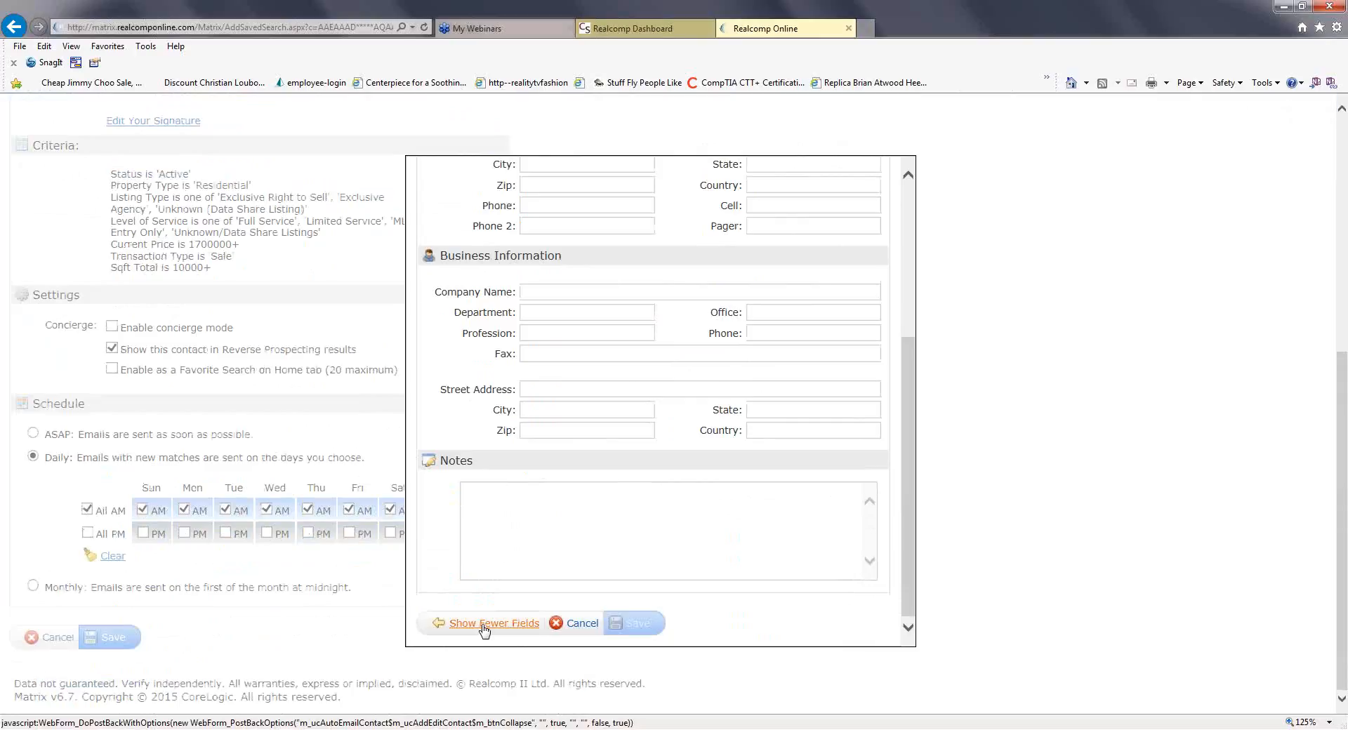
{"action": "left_click", "coordinate": [484, 627]}
{"action": "left_click", "coordinate": [559, 340]}
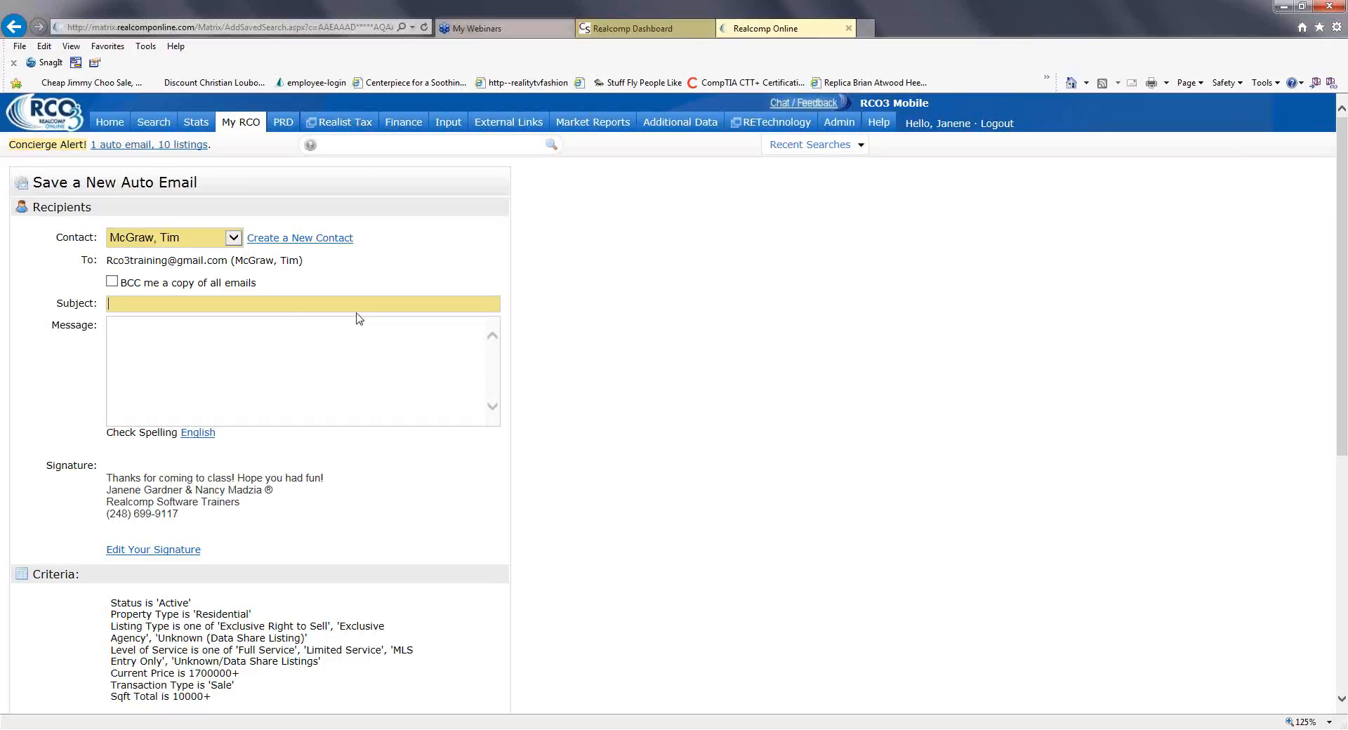
Enter an auto email subject about homes the client and partner may like, and review the criteria and schedule settings.
{"action": "type", "text": "Homes you and Faith may like"}
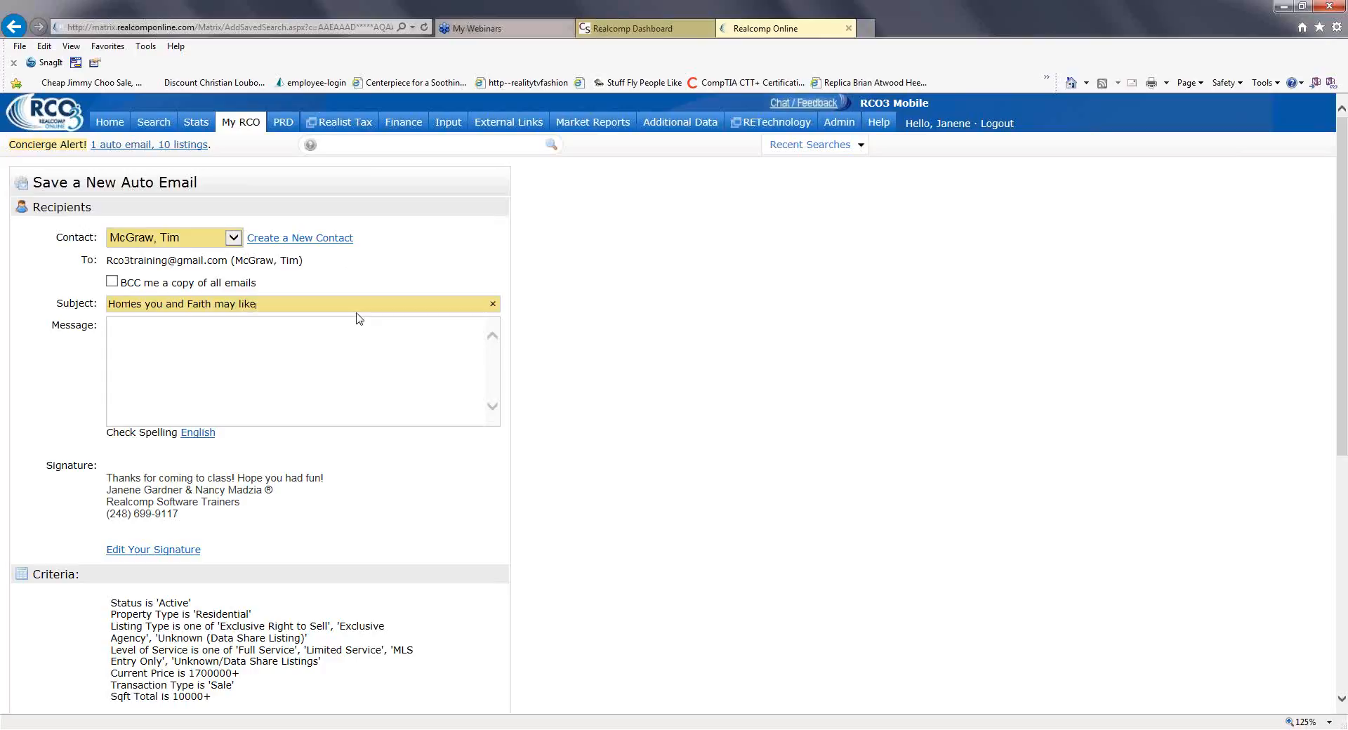
{"action": "scroll", "coordinate": [320, 377], "scroll_direction": "down", "scroll_amount": 5}
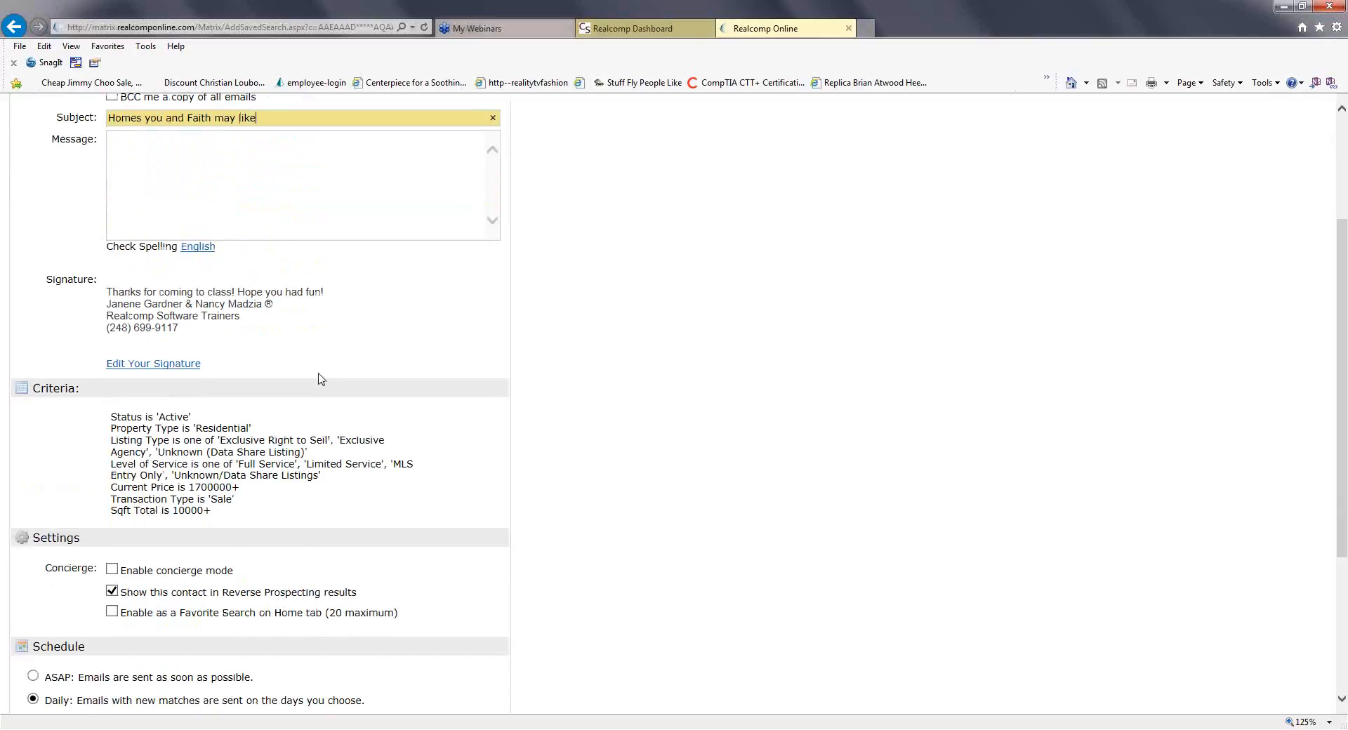
{"action": "scroll", "coordinate": [256, 179], "scroll_direction": "down", "scroll_amount": 2}
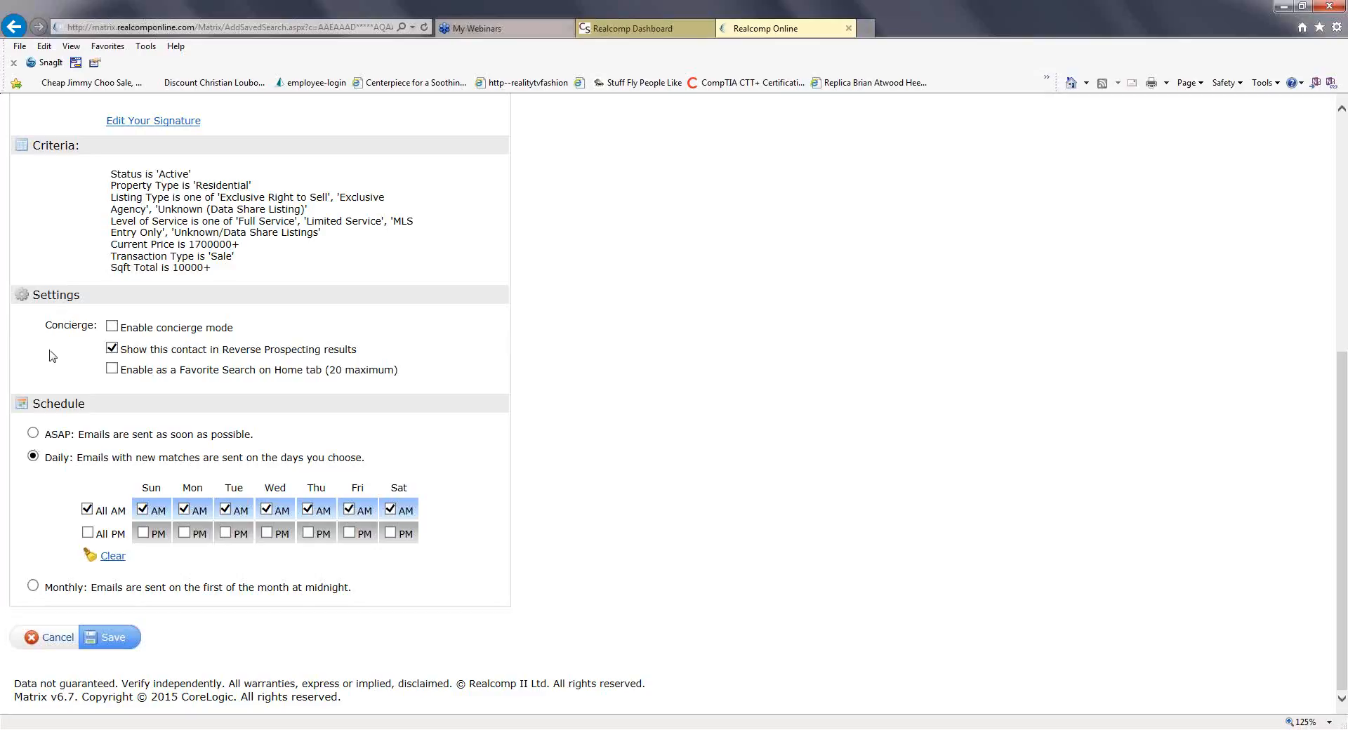
Try concierge mode with email alert notifications, turn it off again, and cancel the new auto email.
{"action": "left_click", "coordinate": [113, 327]}
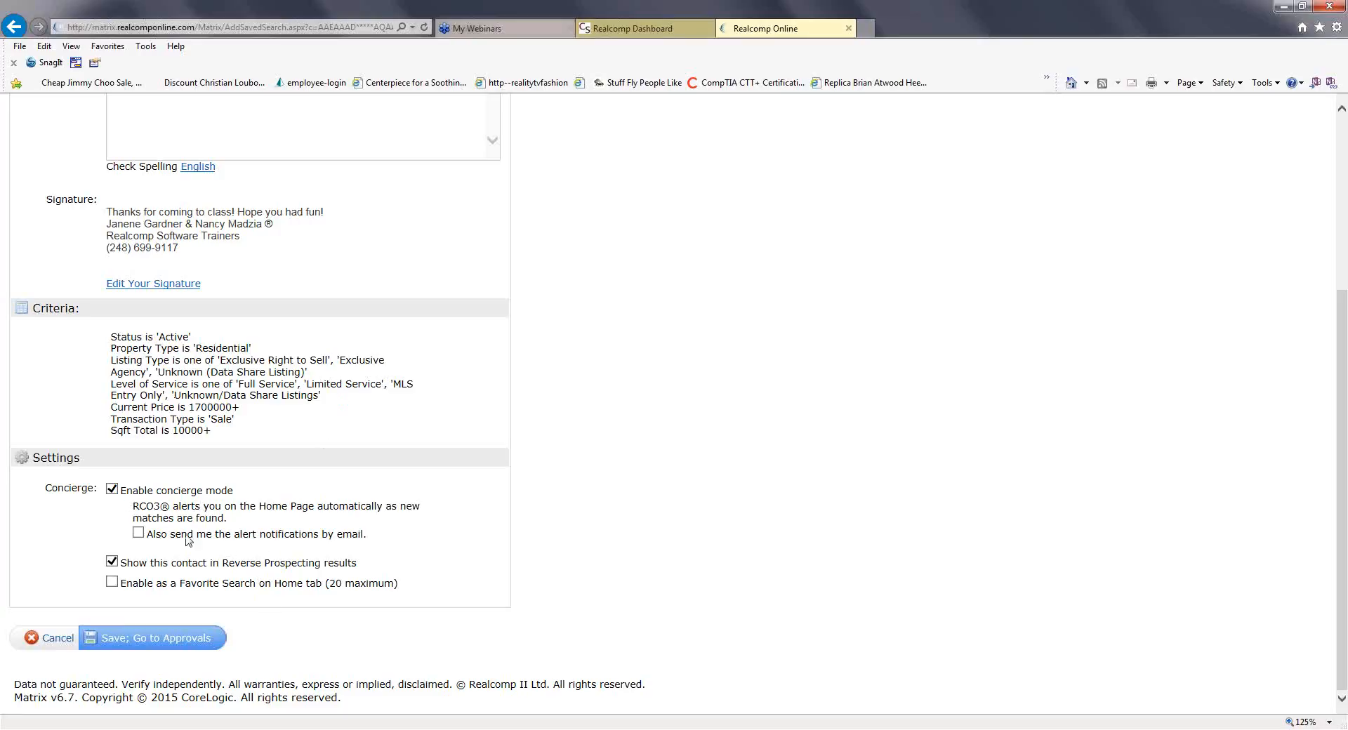
{"action": "left_click", "coordinate": [138, 533]}
{"action": "left_click", "coordinate": [112, 489]}
{"action": "scroll", "coordinate": [390, 607], "scroll_direction": "down", "scroll_amount": 2}
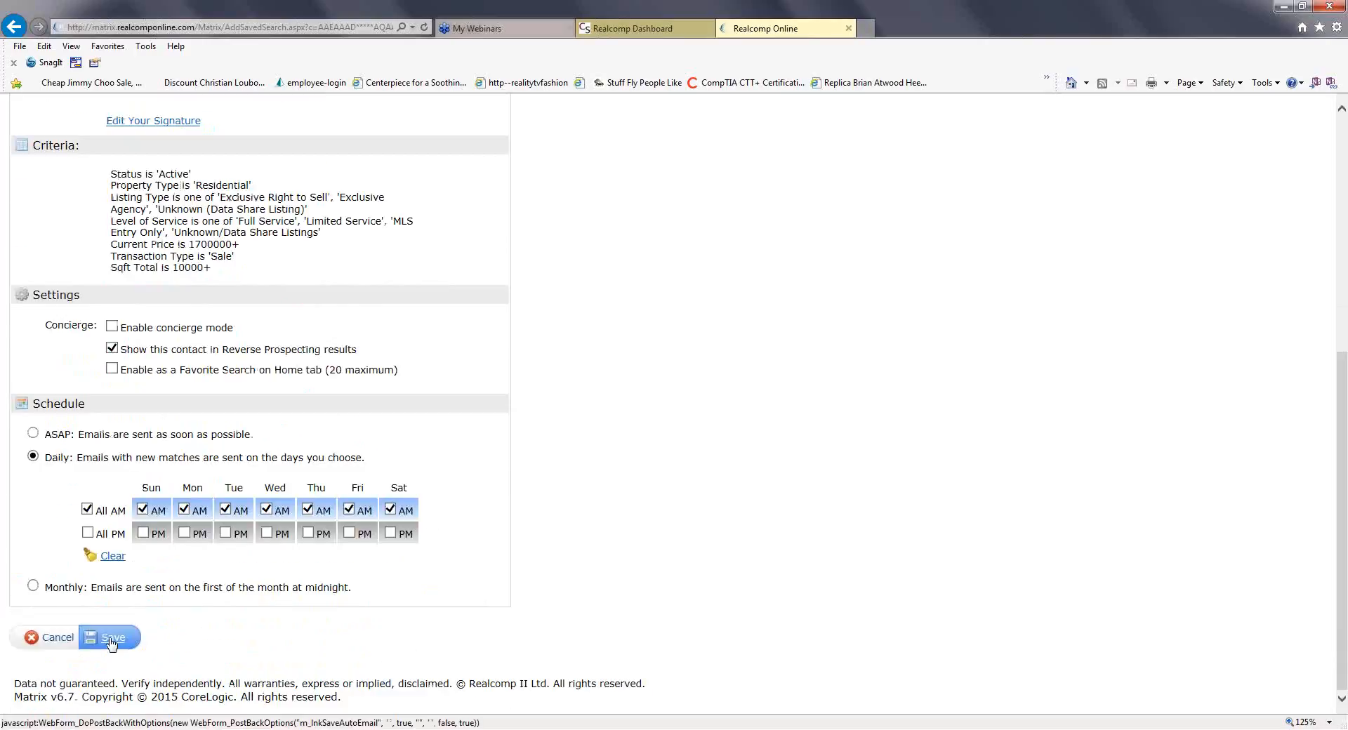
{"action": "left_click", "coordinate": [52, 639]}
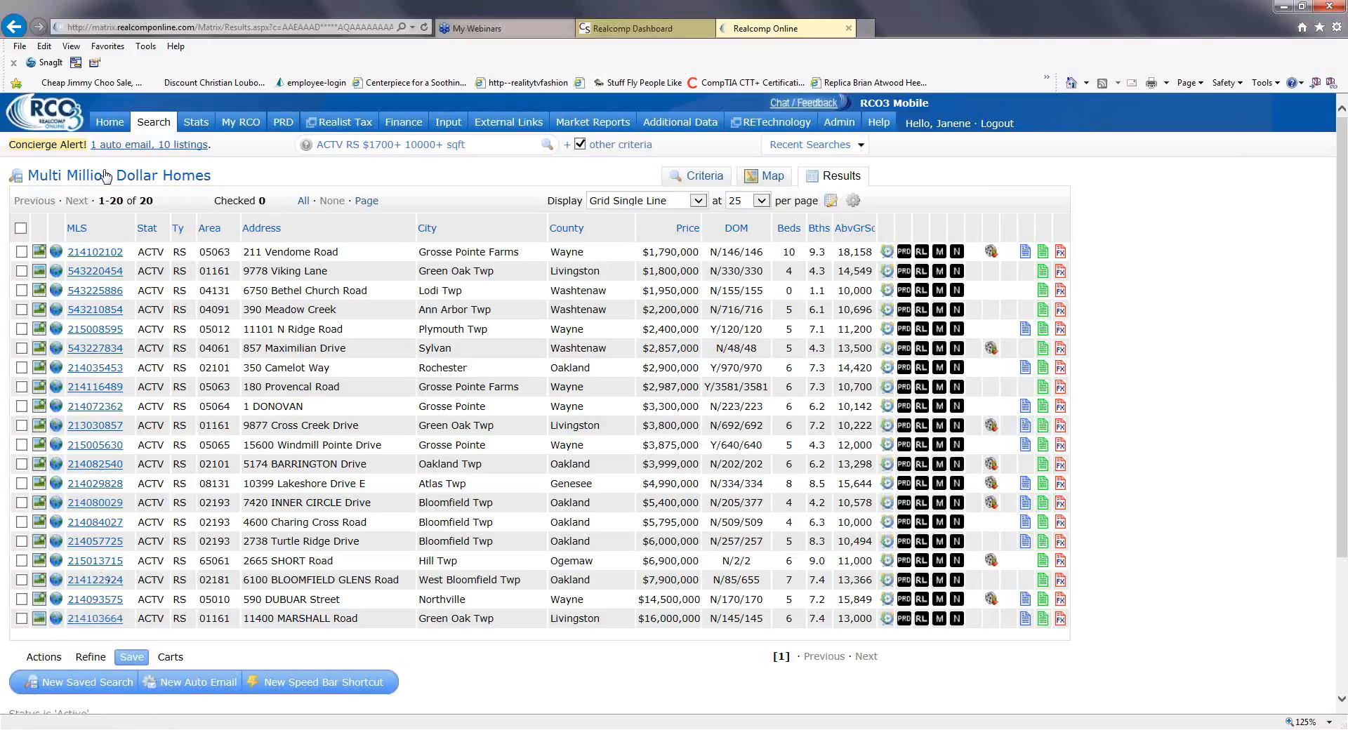
Go by way of the home page to the list of auto emails and review their status markers.
{"action": "left_click", "coordinate": [110, 124]}
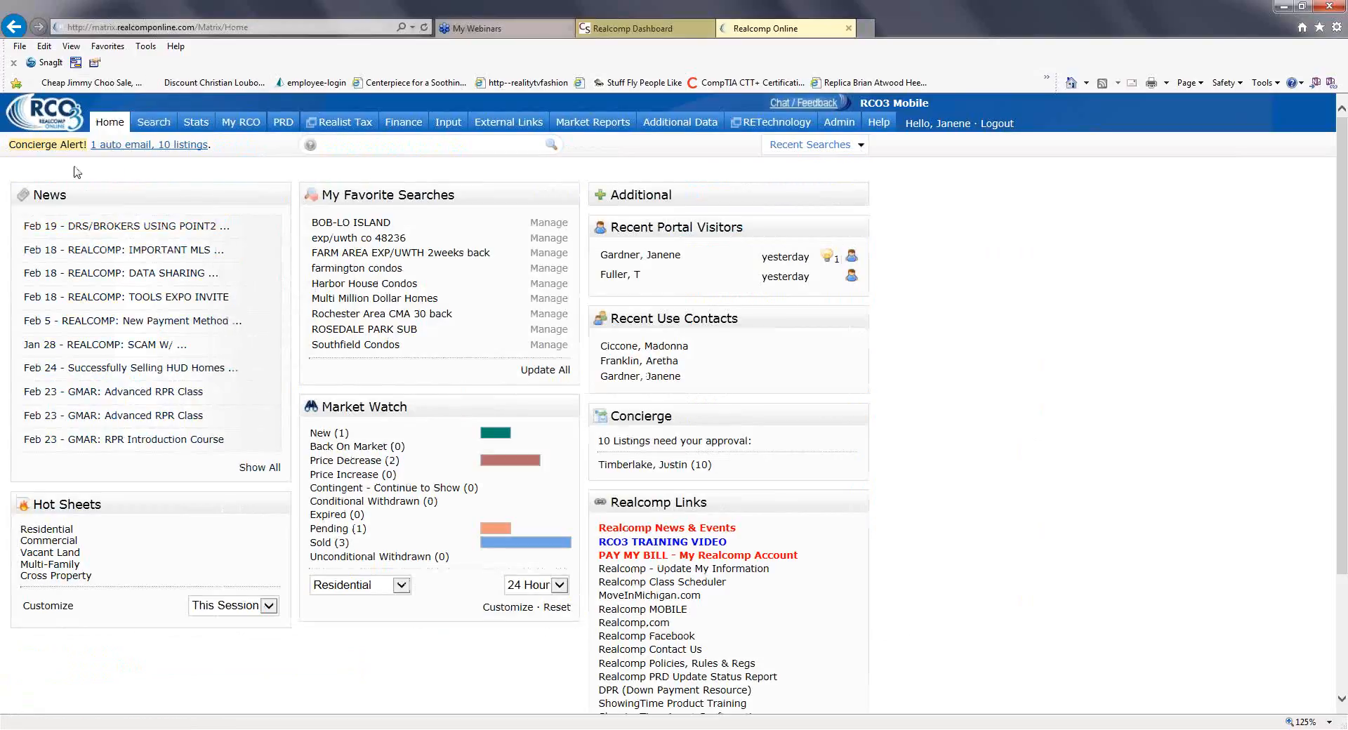
{"action": "mouse_move", "coordinate": [241, 125]}
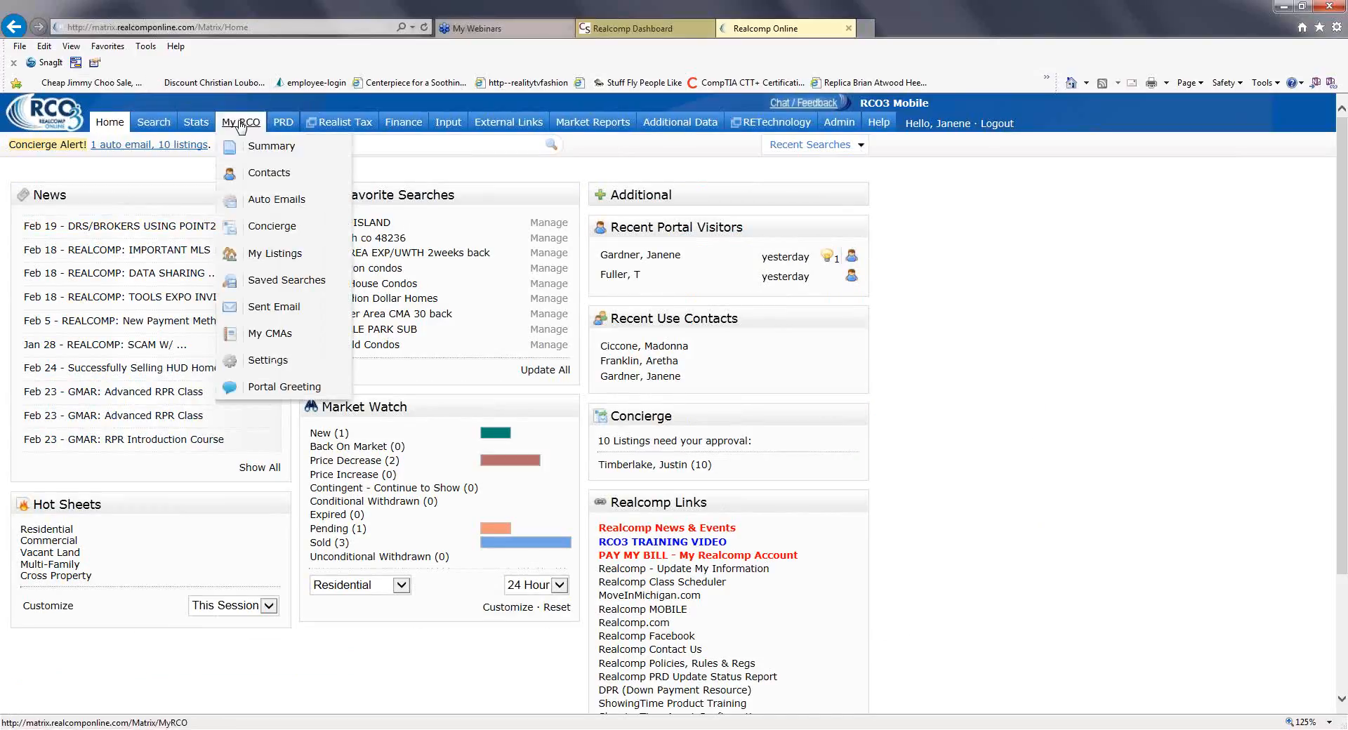
{"action": "left_click", "coordinate": [281, 202]}
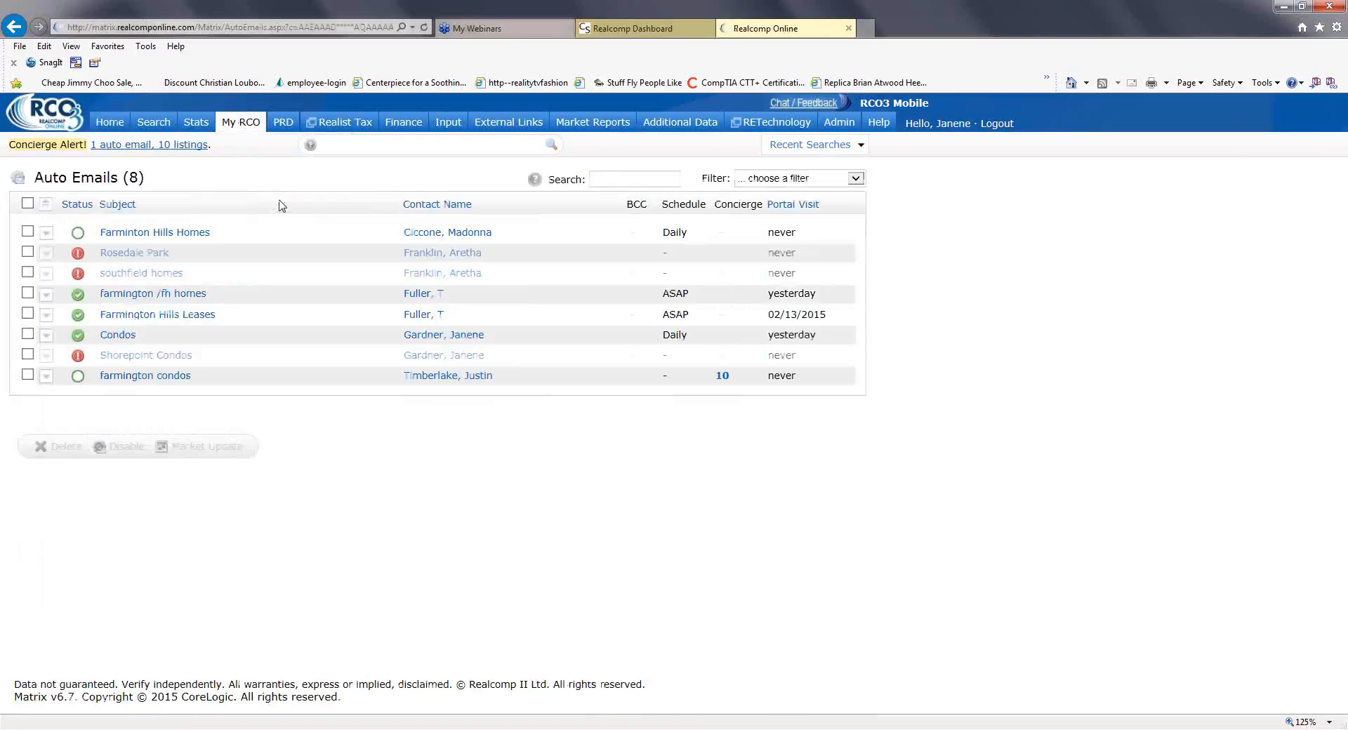
{"action": "mouse_move", "coordinate": [242, 126]}
{"action": "mouse_move", "coordinate": [81, 241]}
{"action": "mouse_move", "coordinate": [79, 299]}
Open the settings of the disabled Rosedale Park auto email and enter the message "Update property search".
{"action": "left_click", "coordinate": [46, 256]}
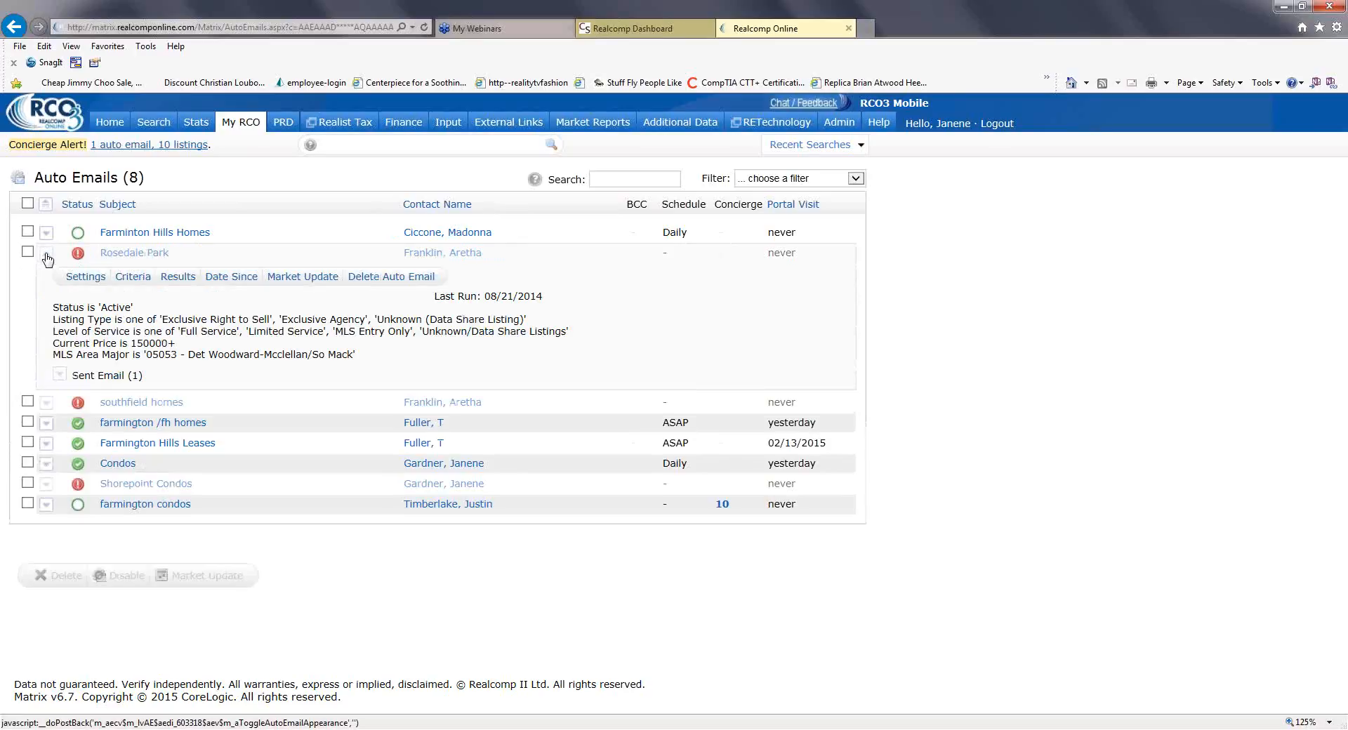
{"action": "left_click", "coordinate": [90, 281]}
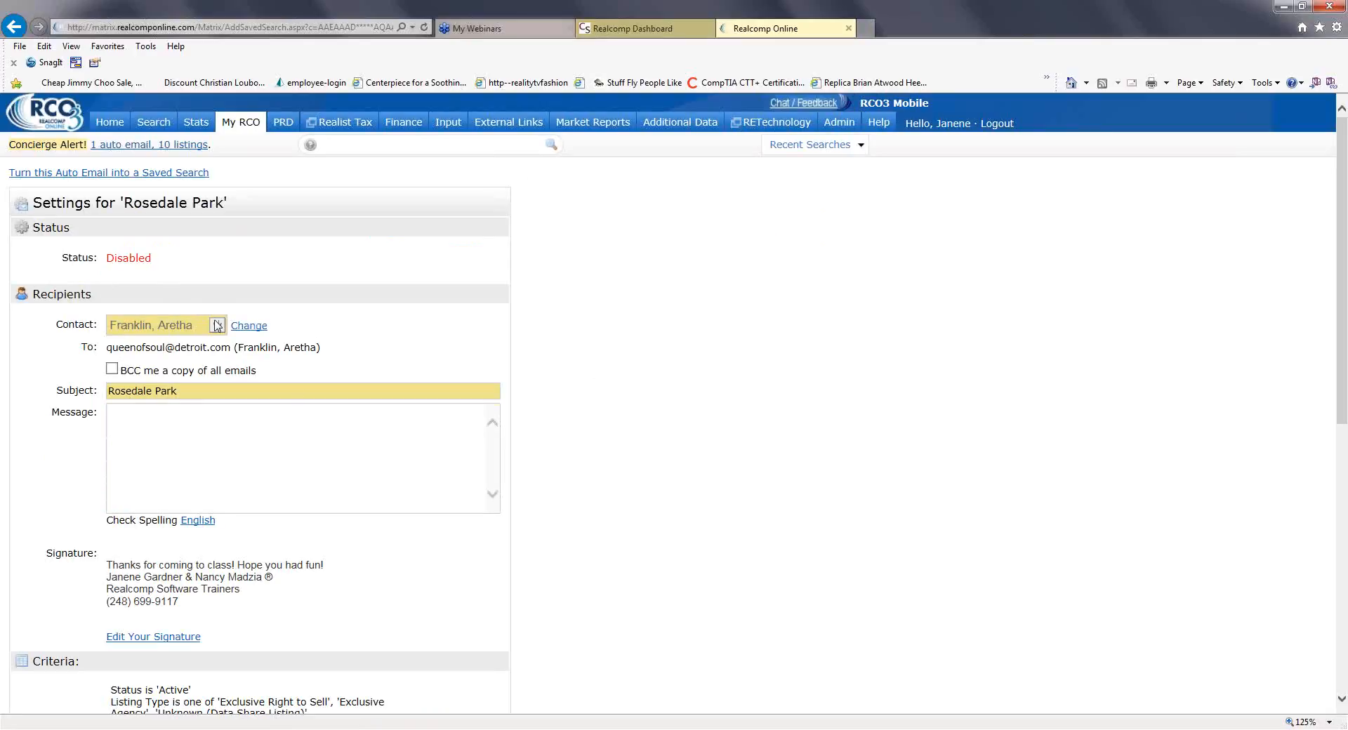
{"action": "left_click", "coordinate": [172, 428]}
{"action": "type", "text": "Update property search"}
Set the Rosedale Park auto email to Enabled in its settings.
{"action": "scroll", "coordinate": [197, 388], "scroll_direction": "down", "scroll_amount": 4}
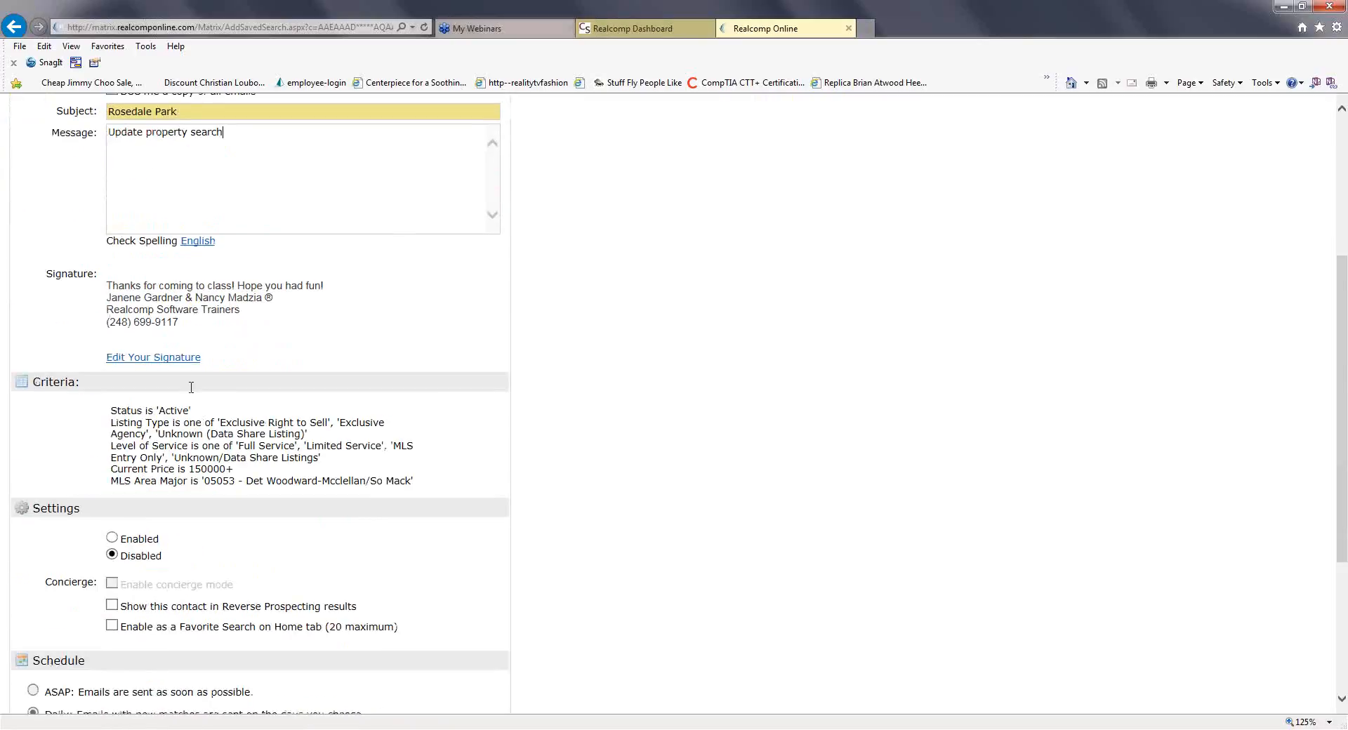
{"action": "scroll", "coordinate": [191, 388], "scroll_direction": "down", "scroll_amount": 4}
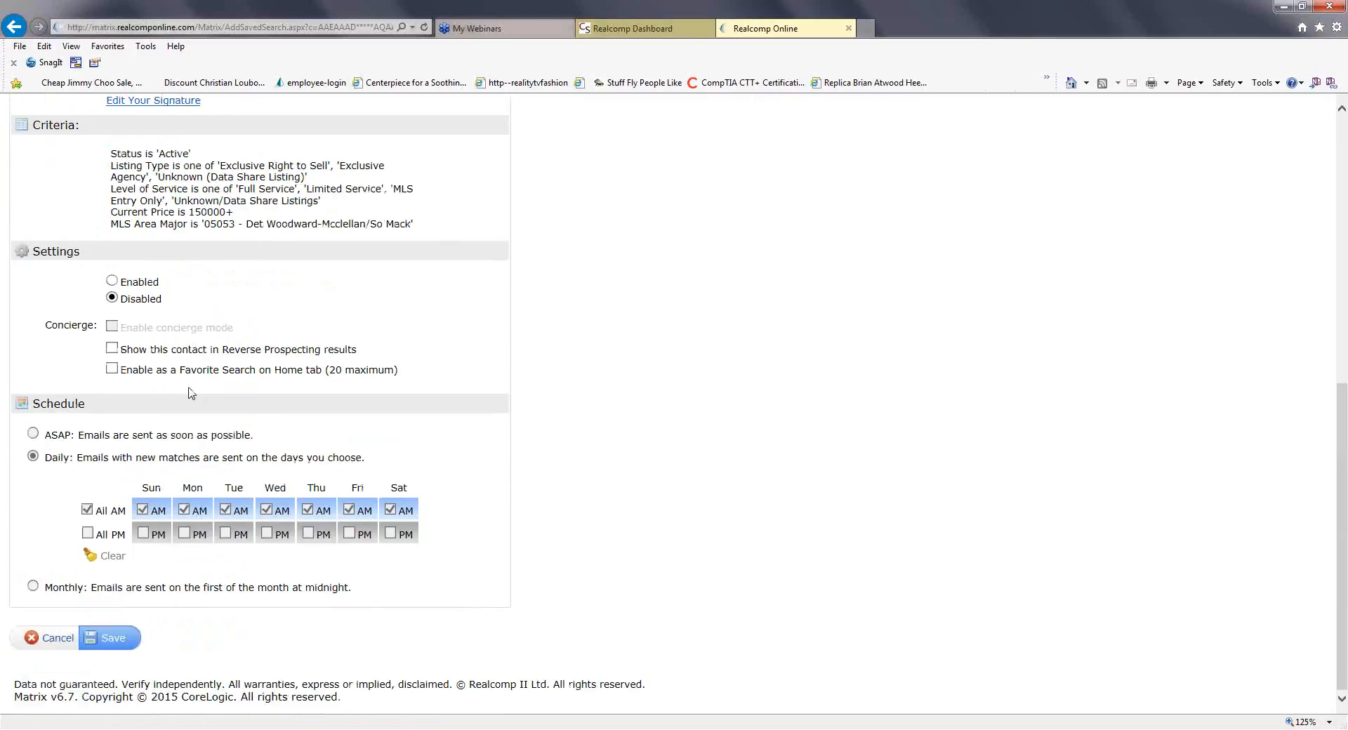
{"action": "left_click", "coordinate": [111, 282]}
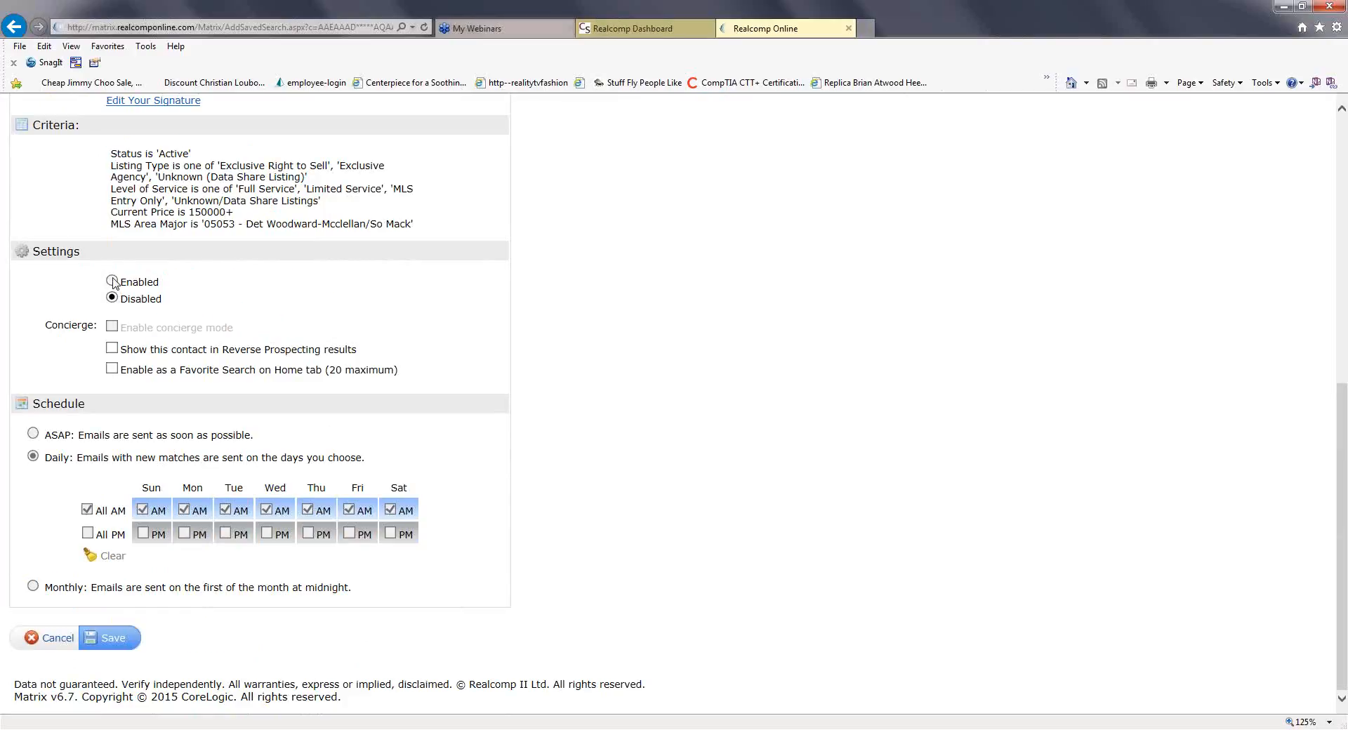
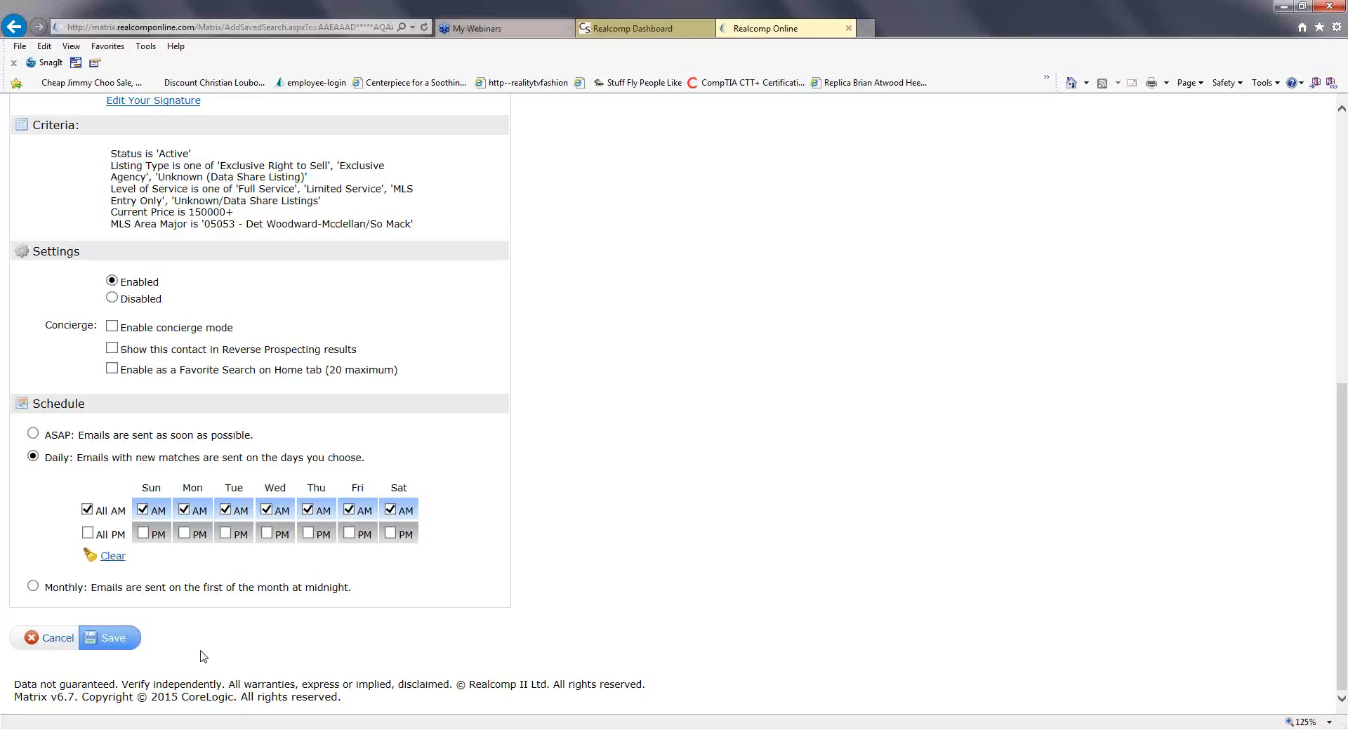
Save the enabled Rosedale Park auto email, reopen its search criteria, and save it again with the same criteria.
{"action": "left_click", "coordinate": [121, 643]}
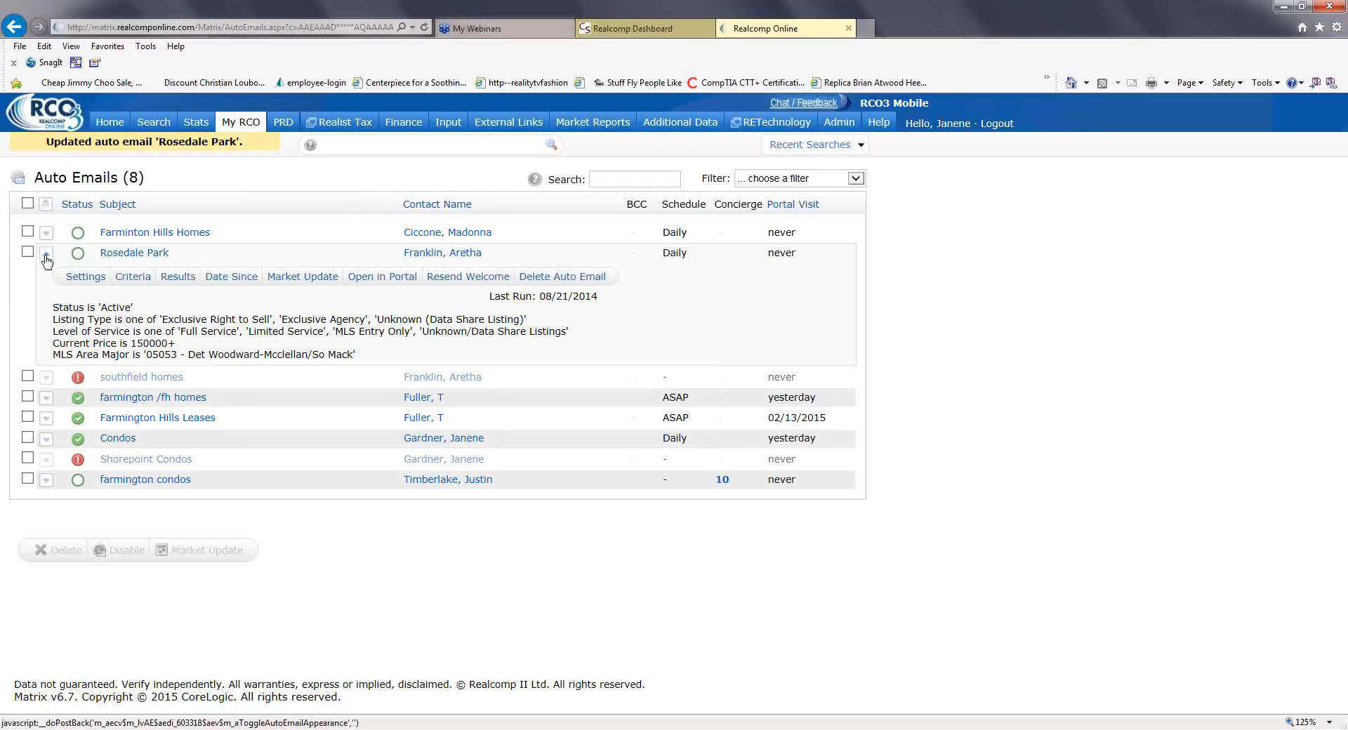
{"action": "left_click", "coordinate": [131, 278]}
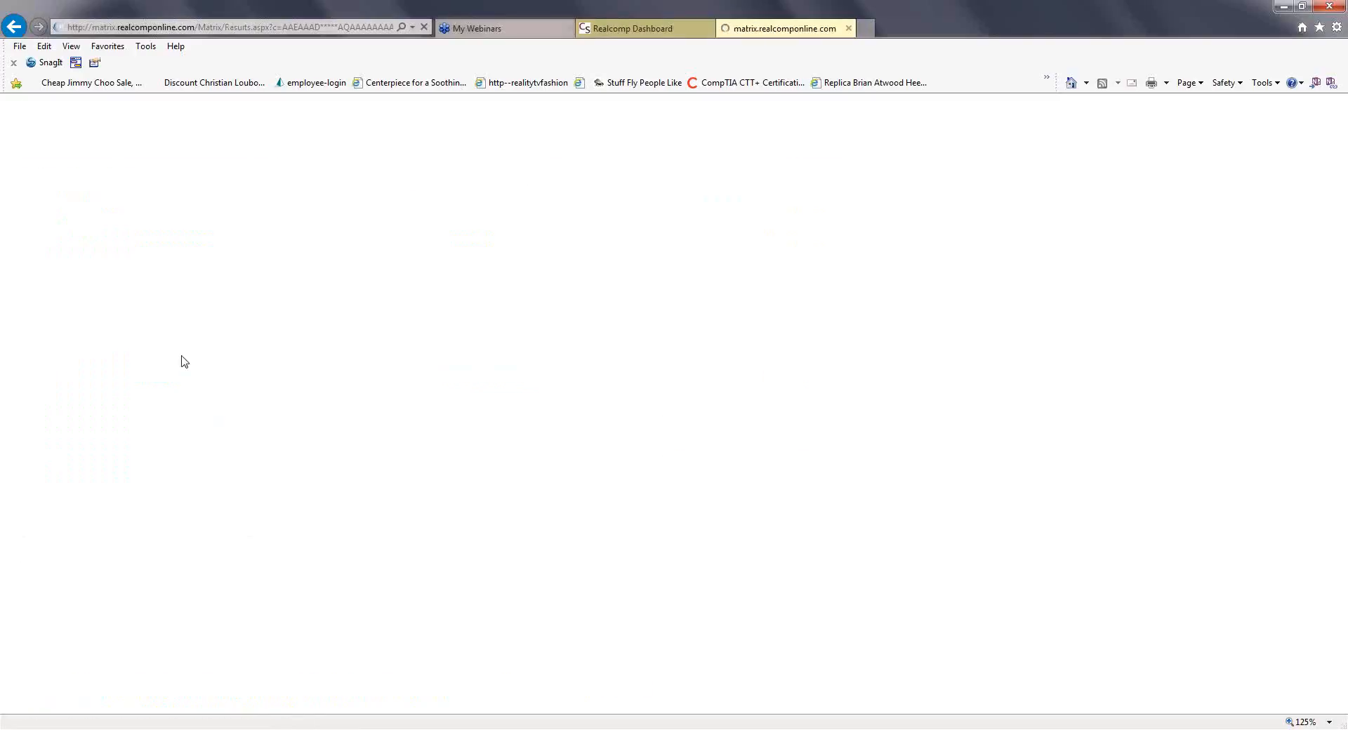
{"action": "scroll", "coordinate": [252, 358], "scroll_direction": "down", "scroll_amount": 8}
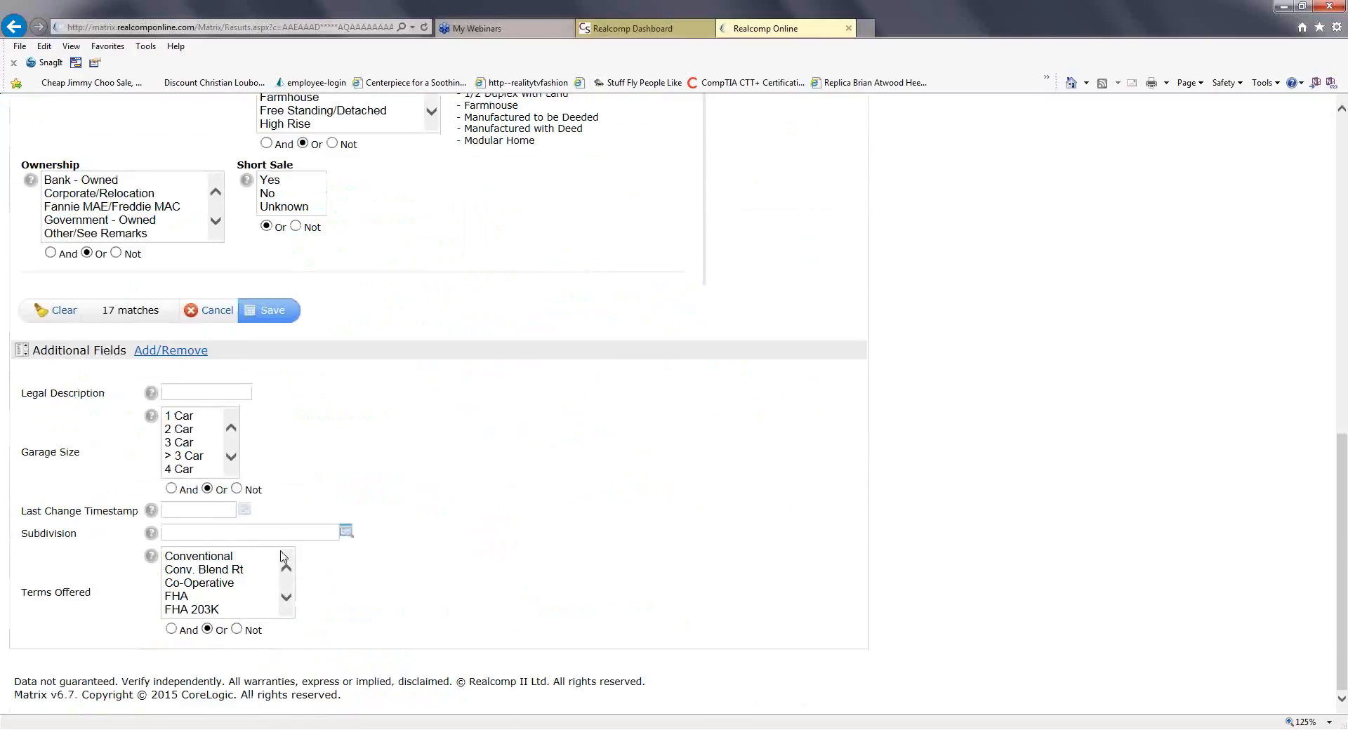
{"action": "left_click", "coordinate": [266, 310]}
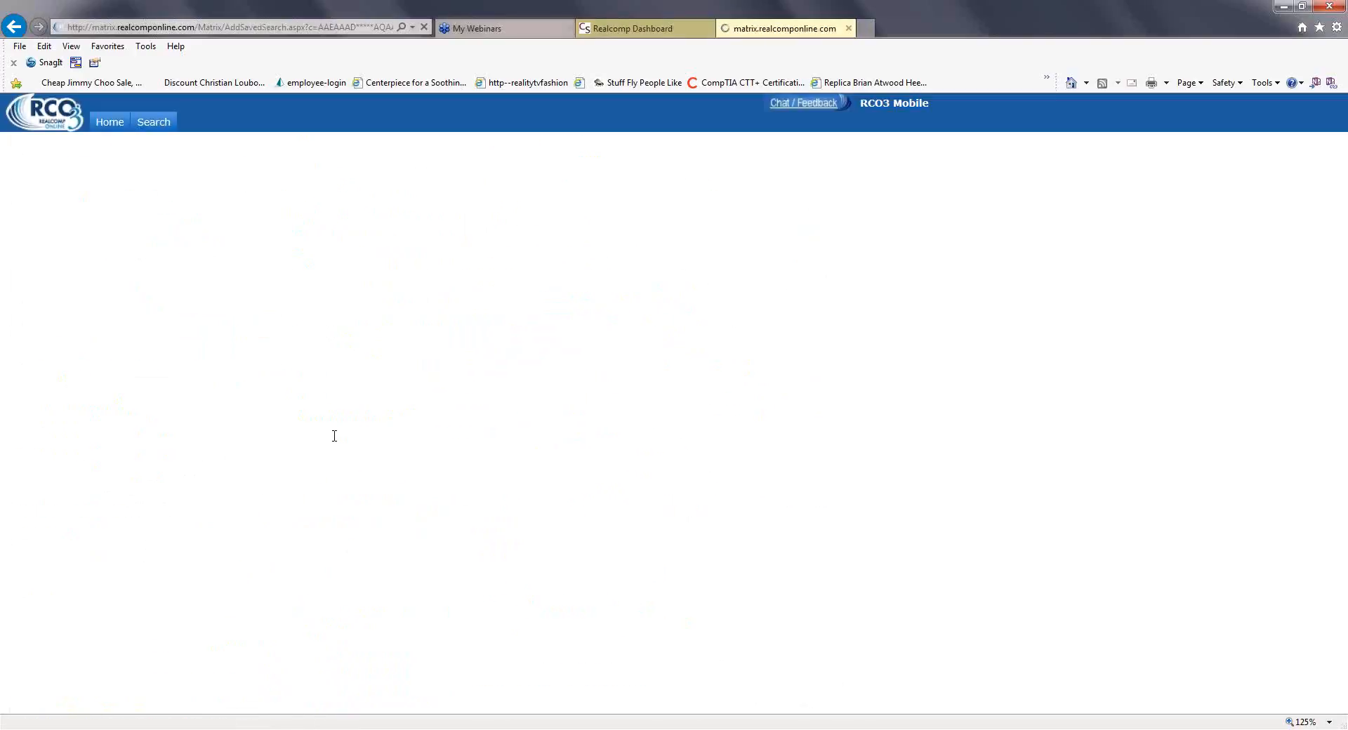
{"action": "scroll", "coordinate": [293, 414], "scroll_direction": "down", "scroll_amount": 7}
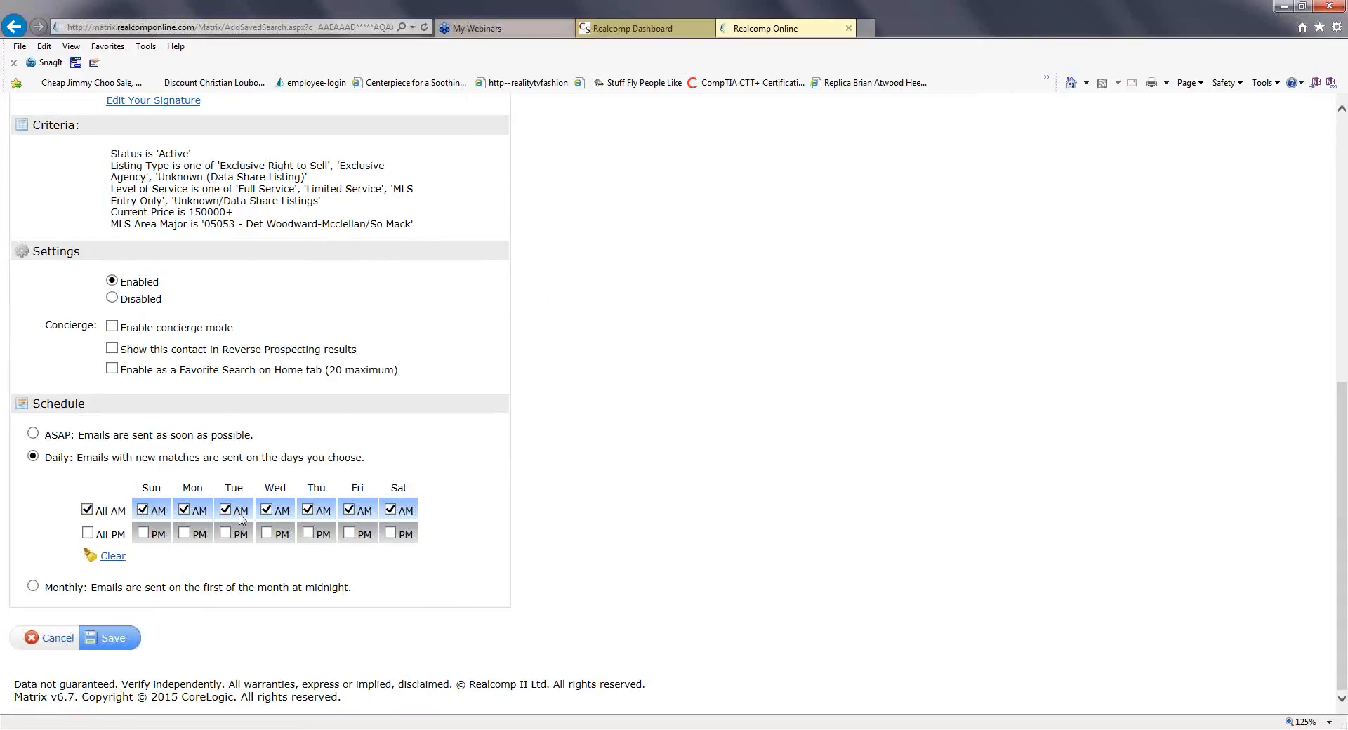
{"action": "left_click", "coordinate": [114, 641]}
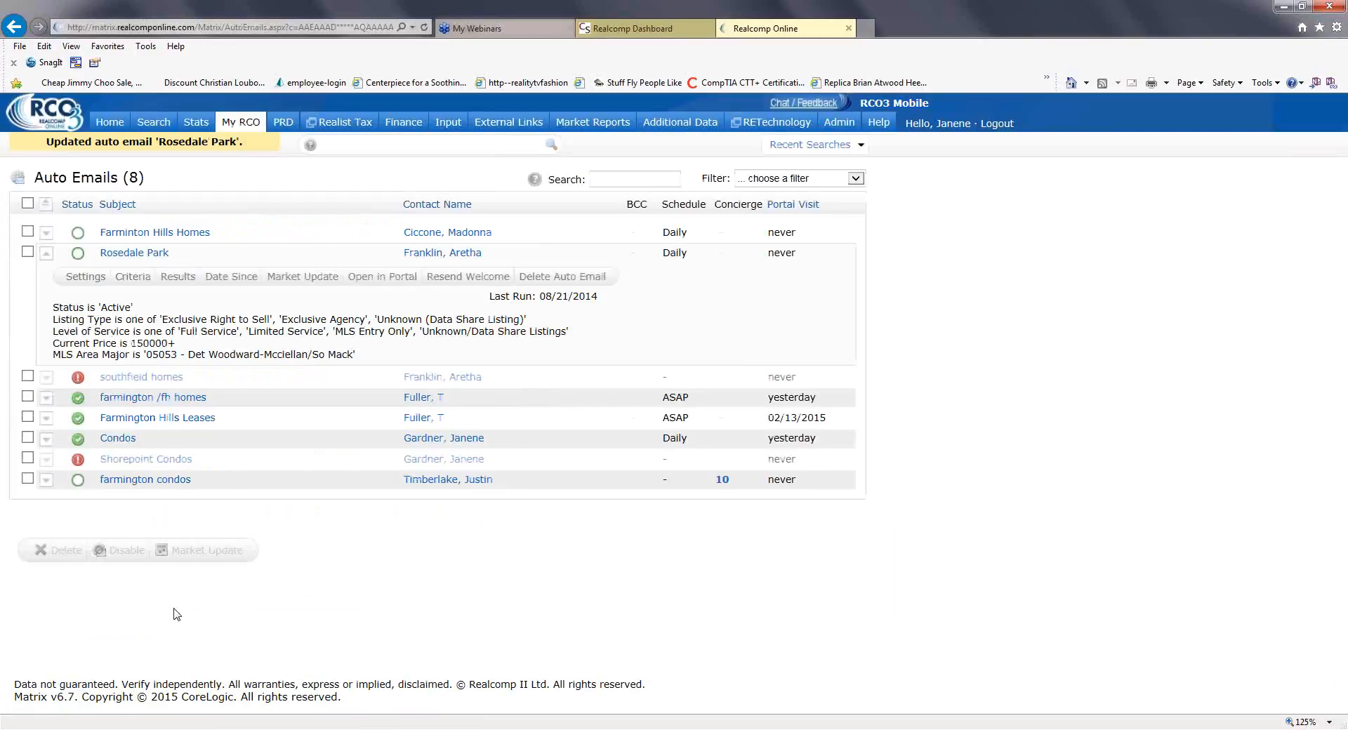
View the listing results of the Rosedale Park auto email and return to the list of auto emails.
{"action": "left_click", "coordinate": [182, 278]}
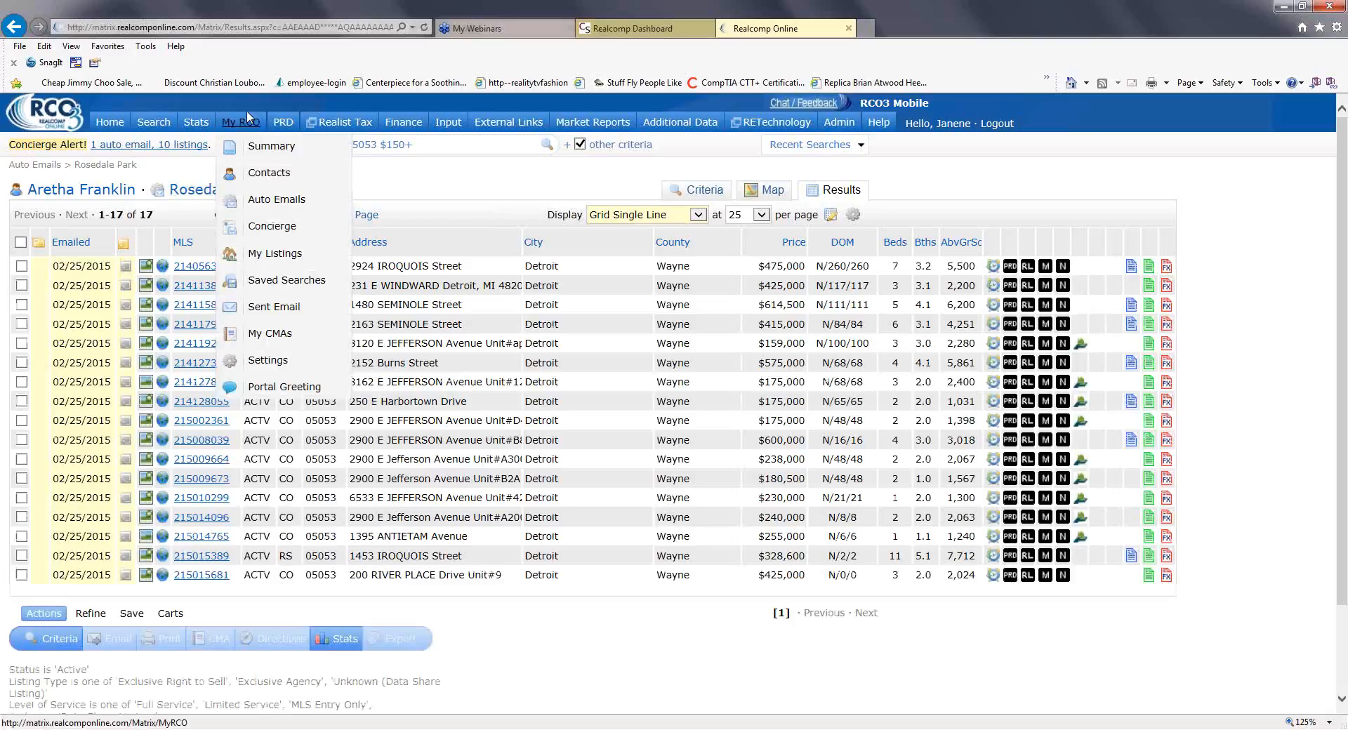
{"action": "mouse_move", "coordinate": [241, 122]}
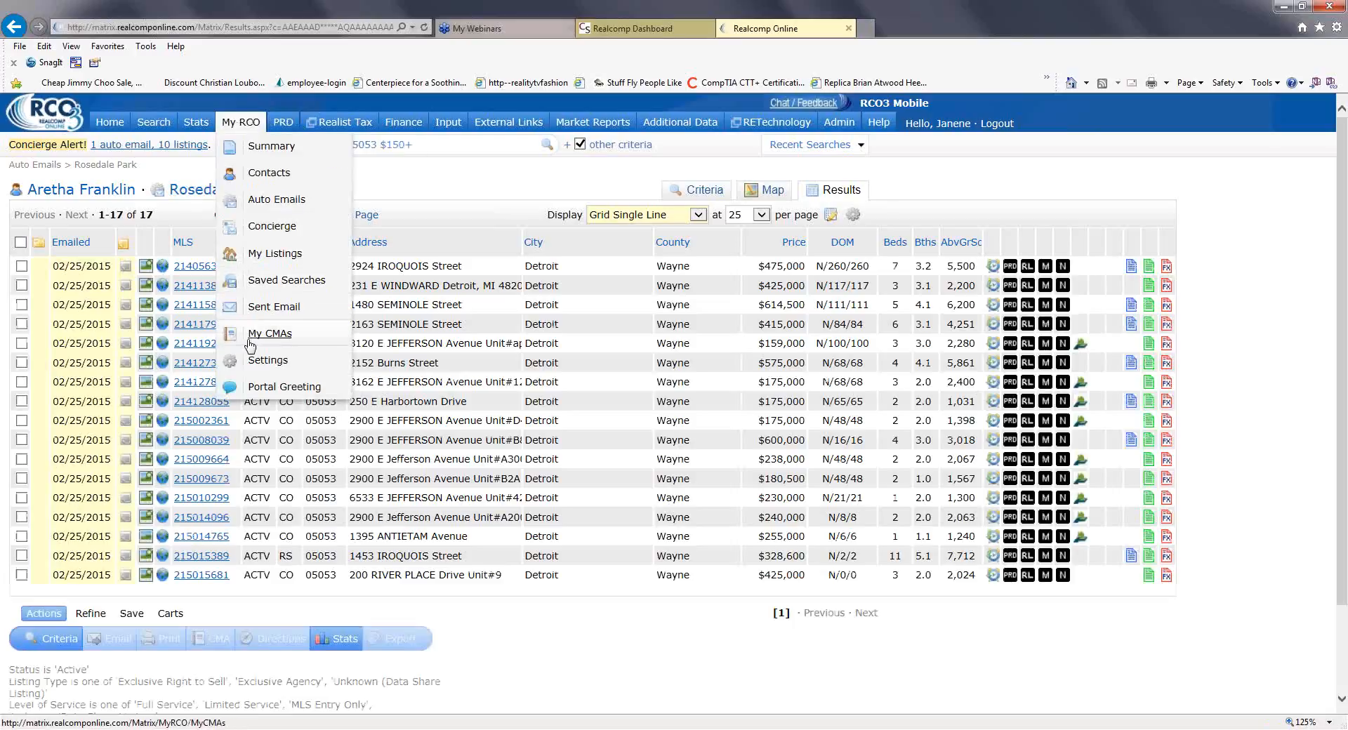
{"action": "left_click", "coordinate": [267, 203]}
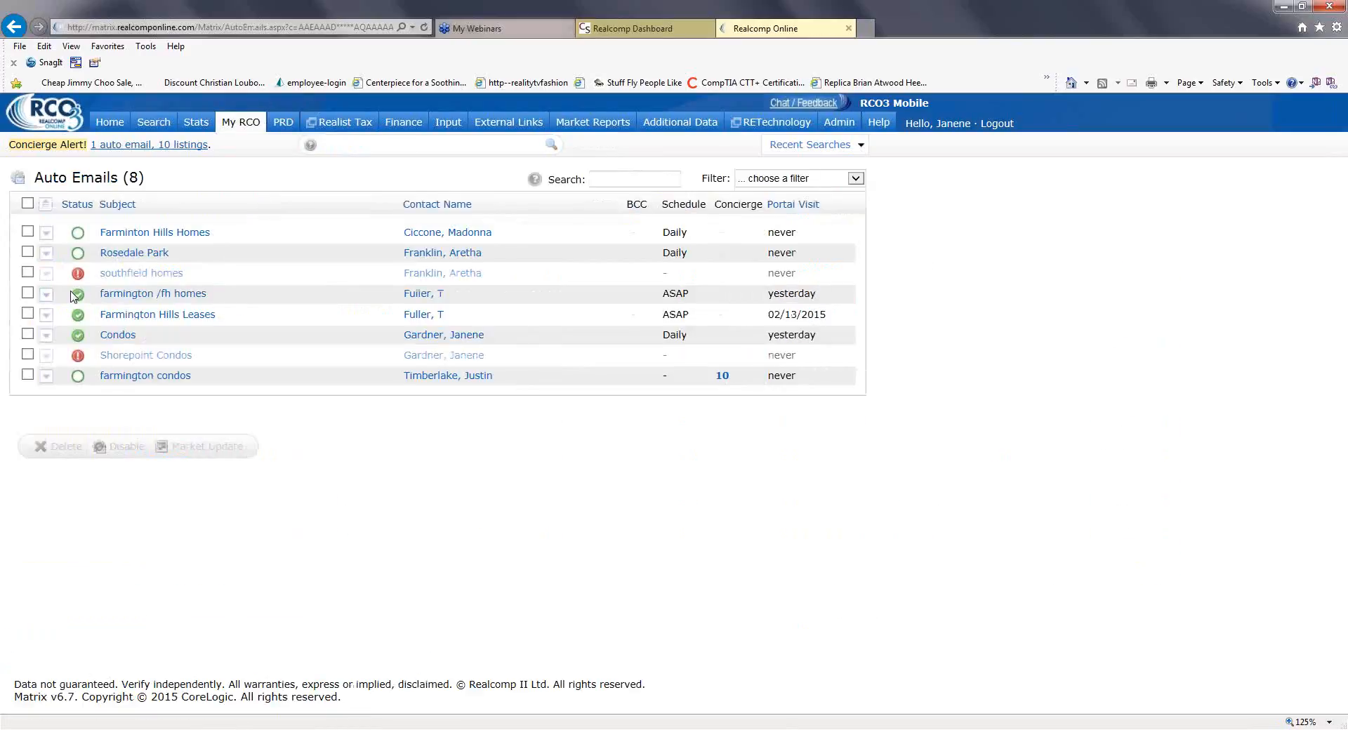
Look at the market update options of the Rosedale Park auto email and cancel them.
{"action": "left_click", "coordinate": [46, 255]}
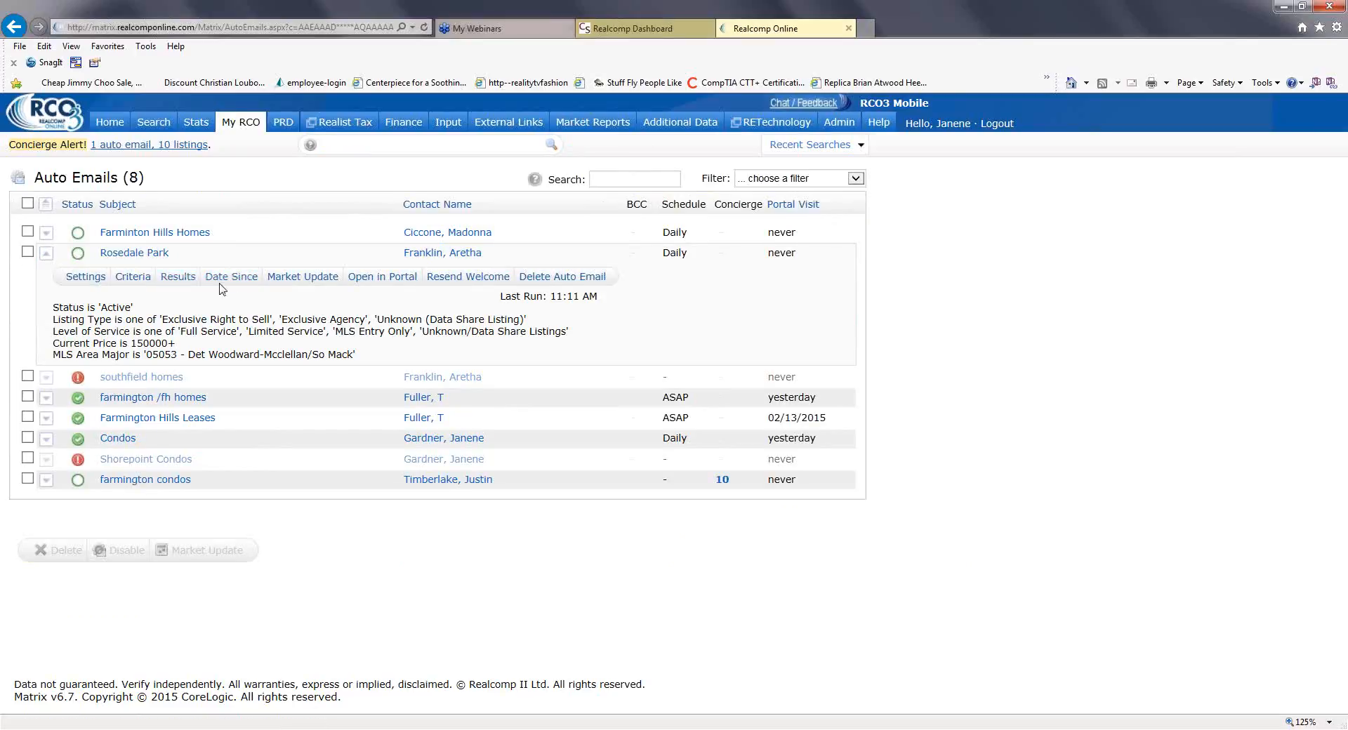
{"action": "left_click", "coordinate": [295, 278]}
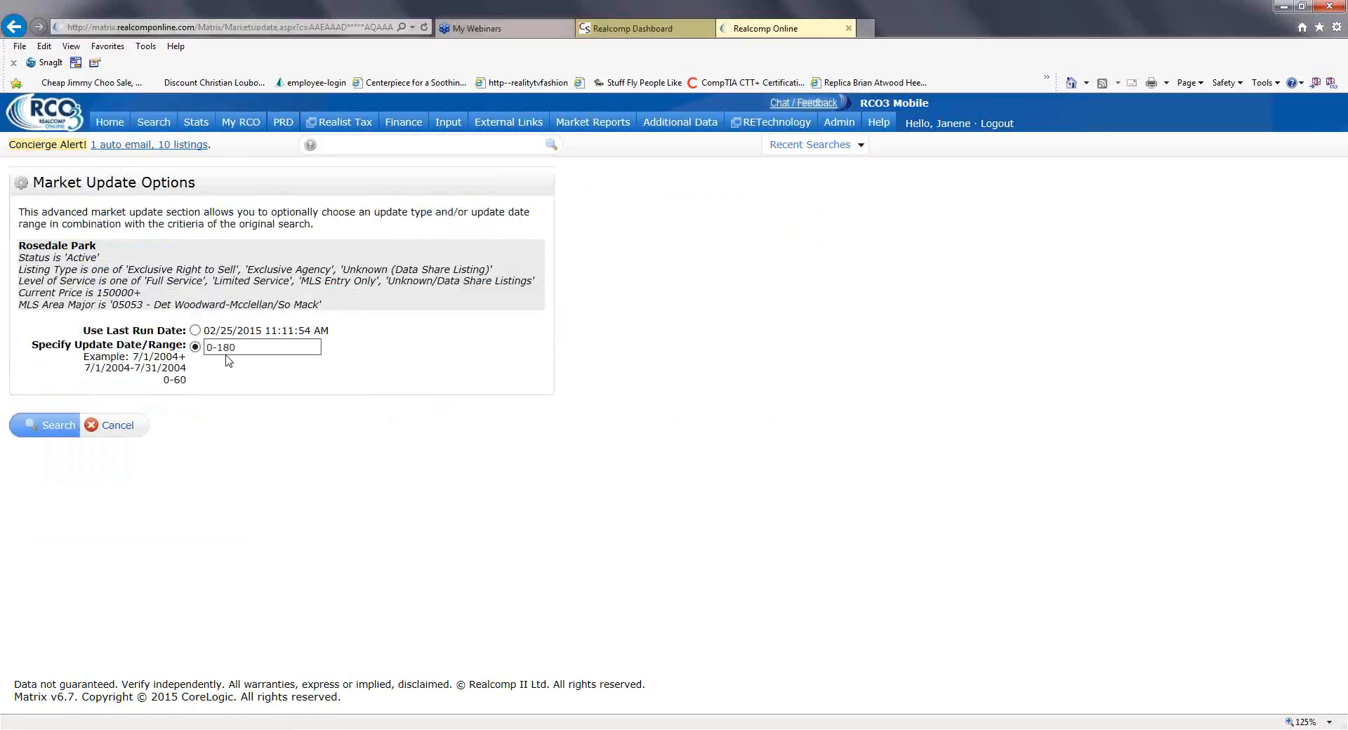
{"action": "left_click", "coordinate": [118, 427]}
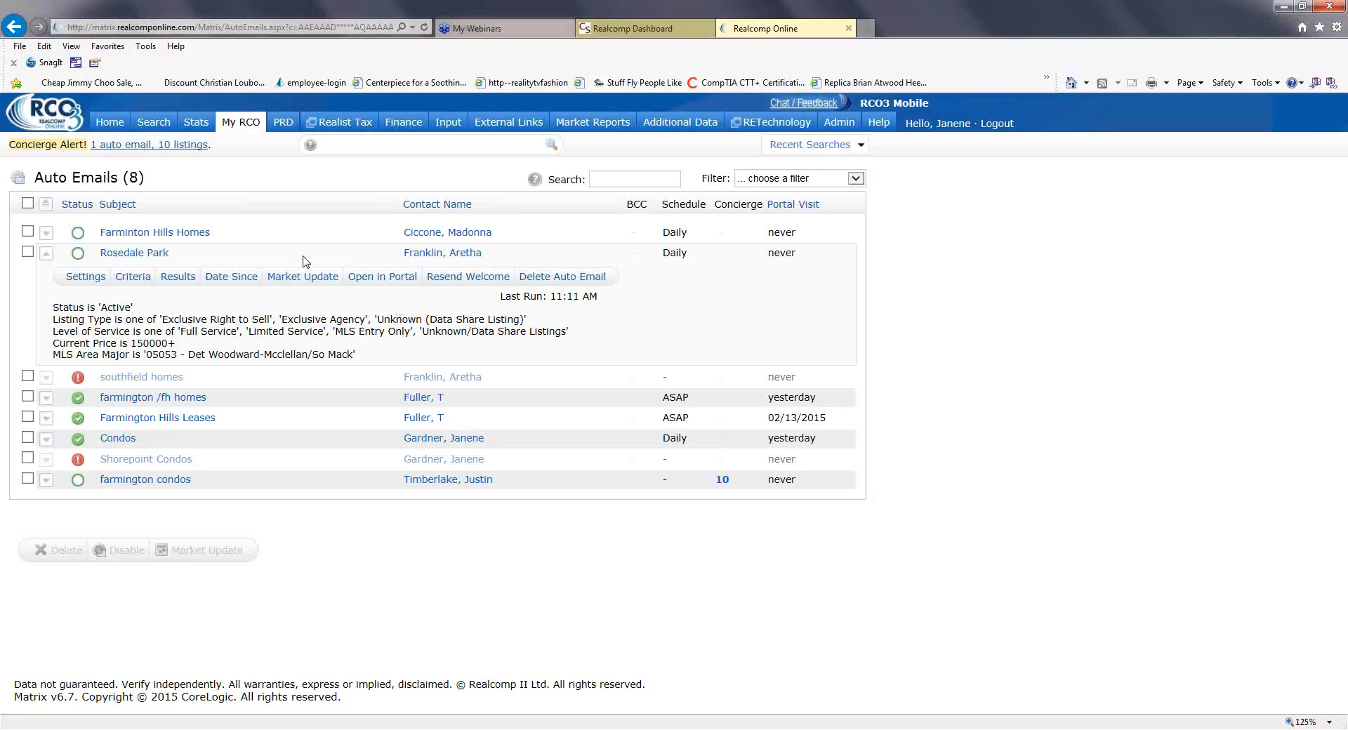
Open the Rosedale Park auto email in the client portal, look at the available display formats, and close the portal.
{"action": "left_click", "coordinate": [382, 279]}
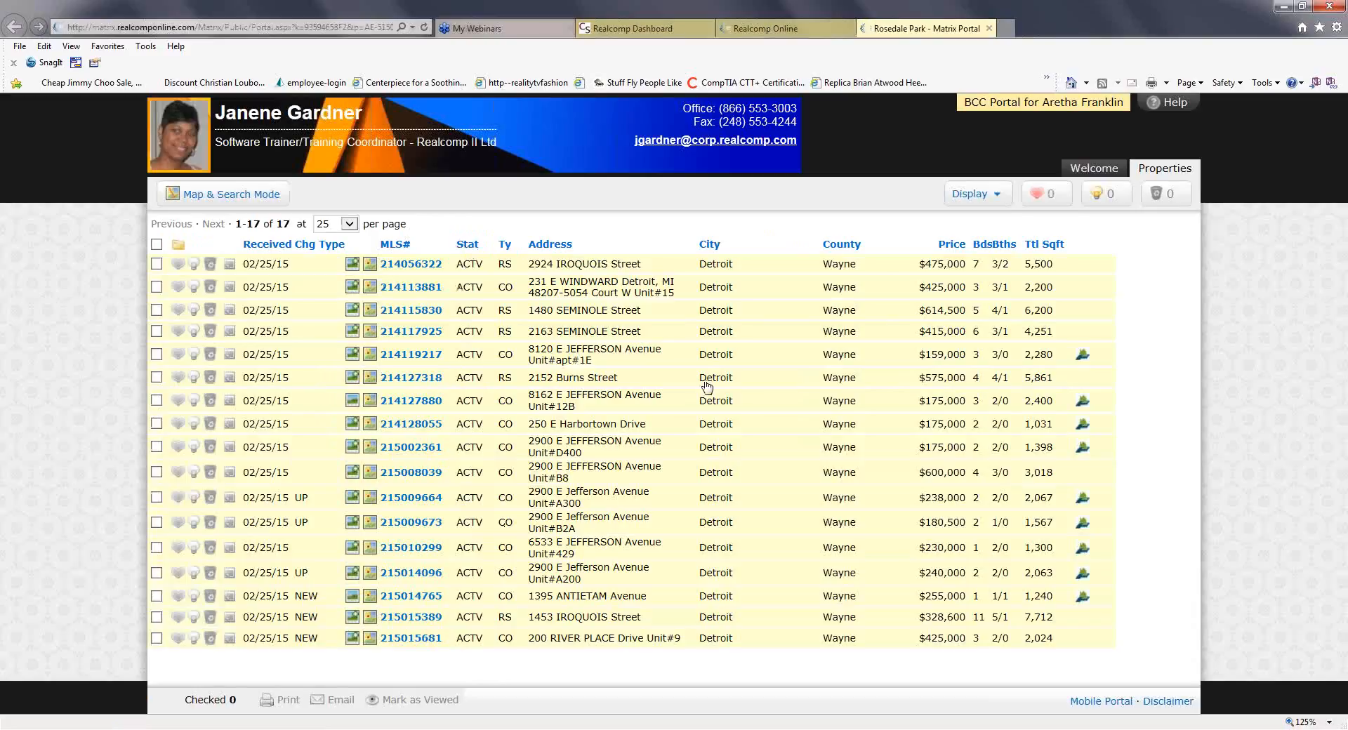
{"action": "left_click", "coordinate": [998, 200]}
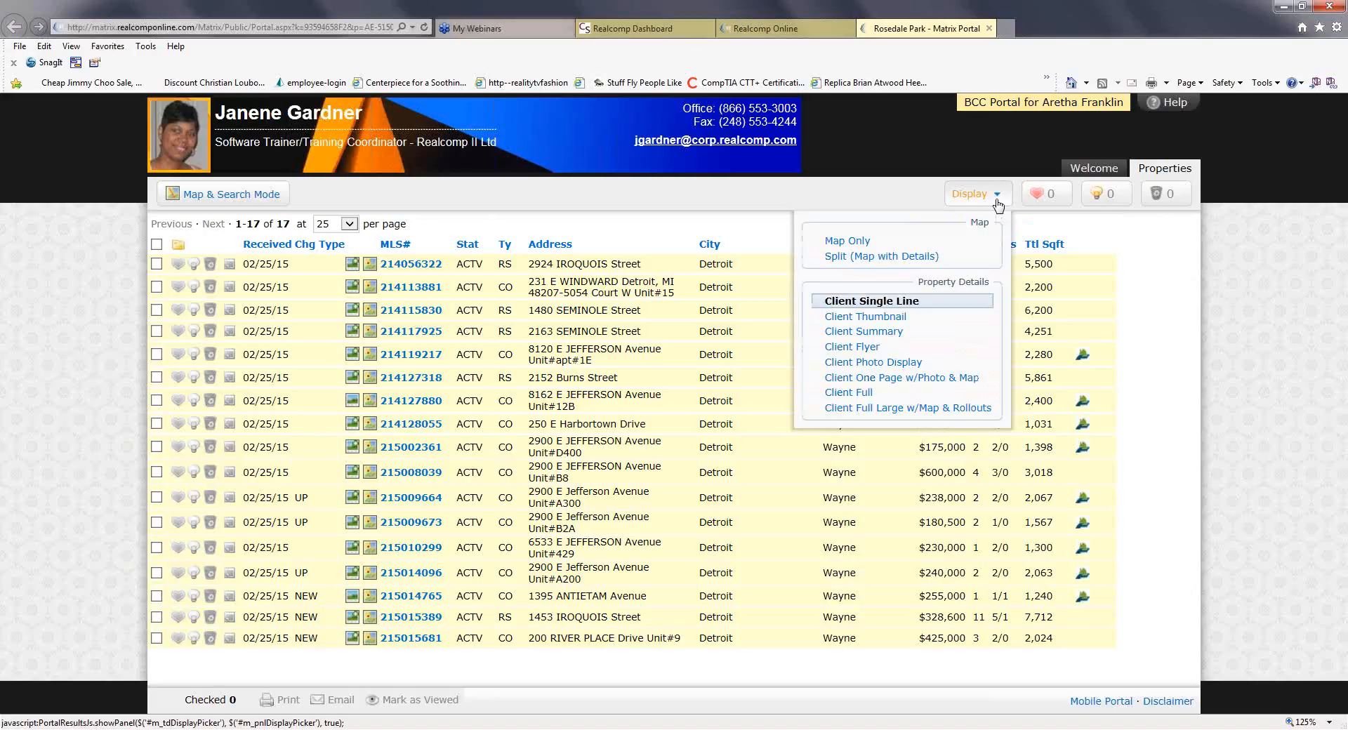
{"action": "left_click", "coordinate": [997, 200]}
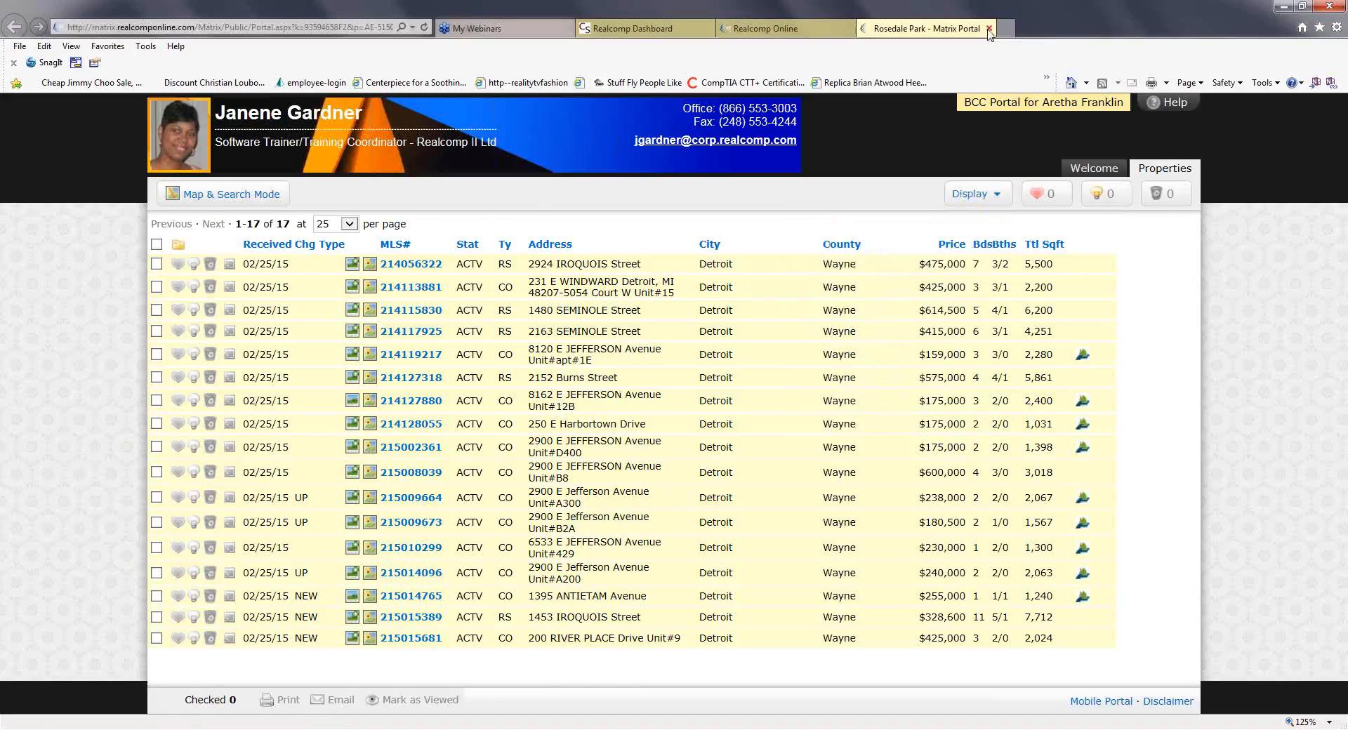
{"action": "left_click", "coordinate": [988, 29]}
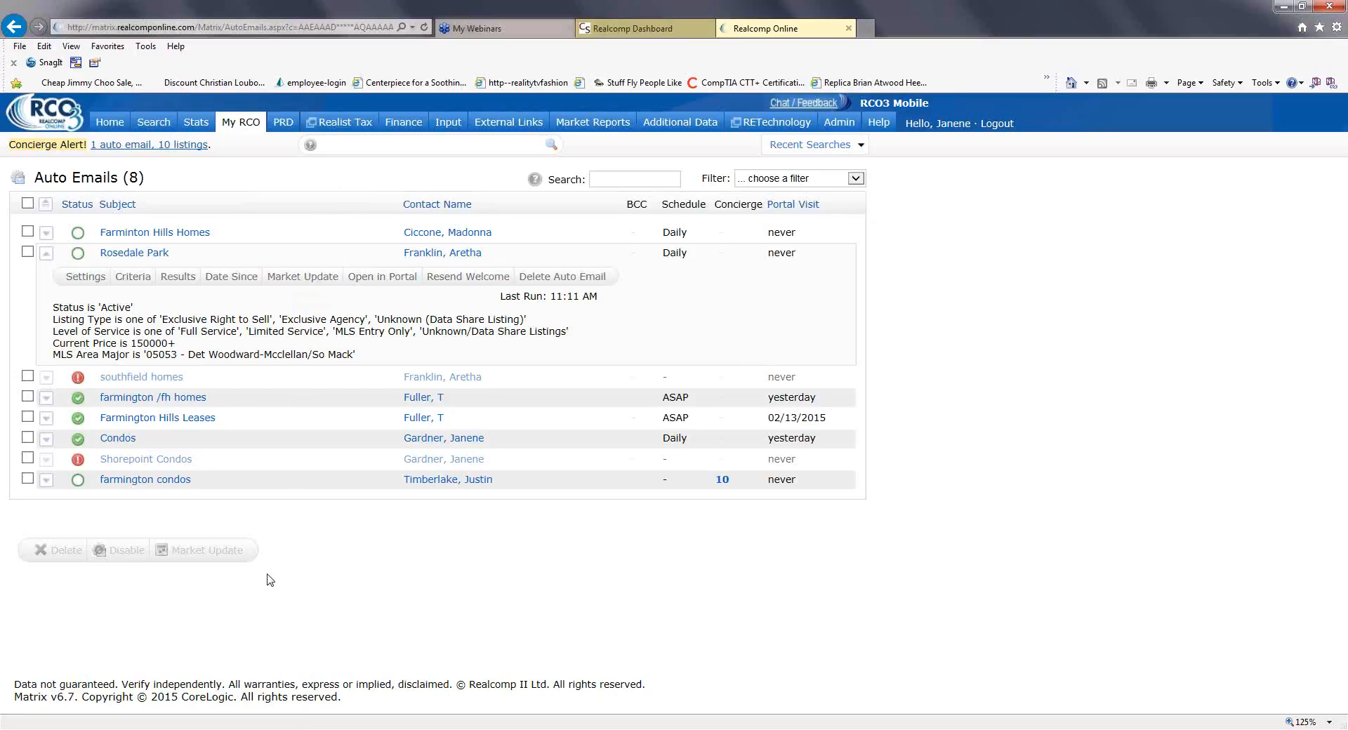
Mark and unmark the southfield homes auto email, mark Rosedale Park instead, and collapse its details.
{"action": "left_click", "coordinate": [27, 376]}
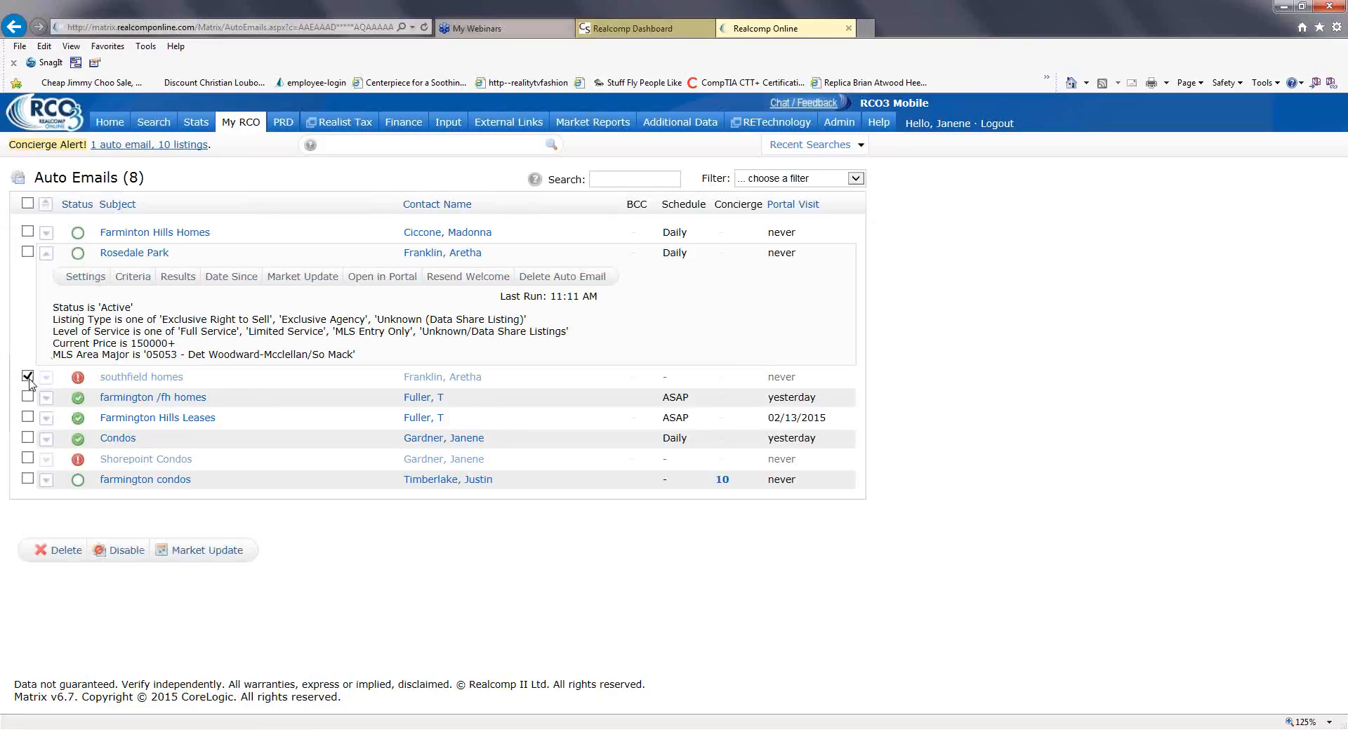
{"action": "left_click", "coordinate": [27, 377]}
{"action": "left_click", "coordinate": [28, 253]}
{"action": "left_click", "coordinate": [47, 255]}
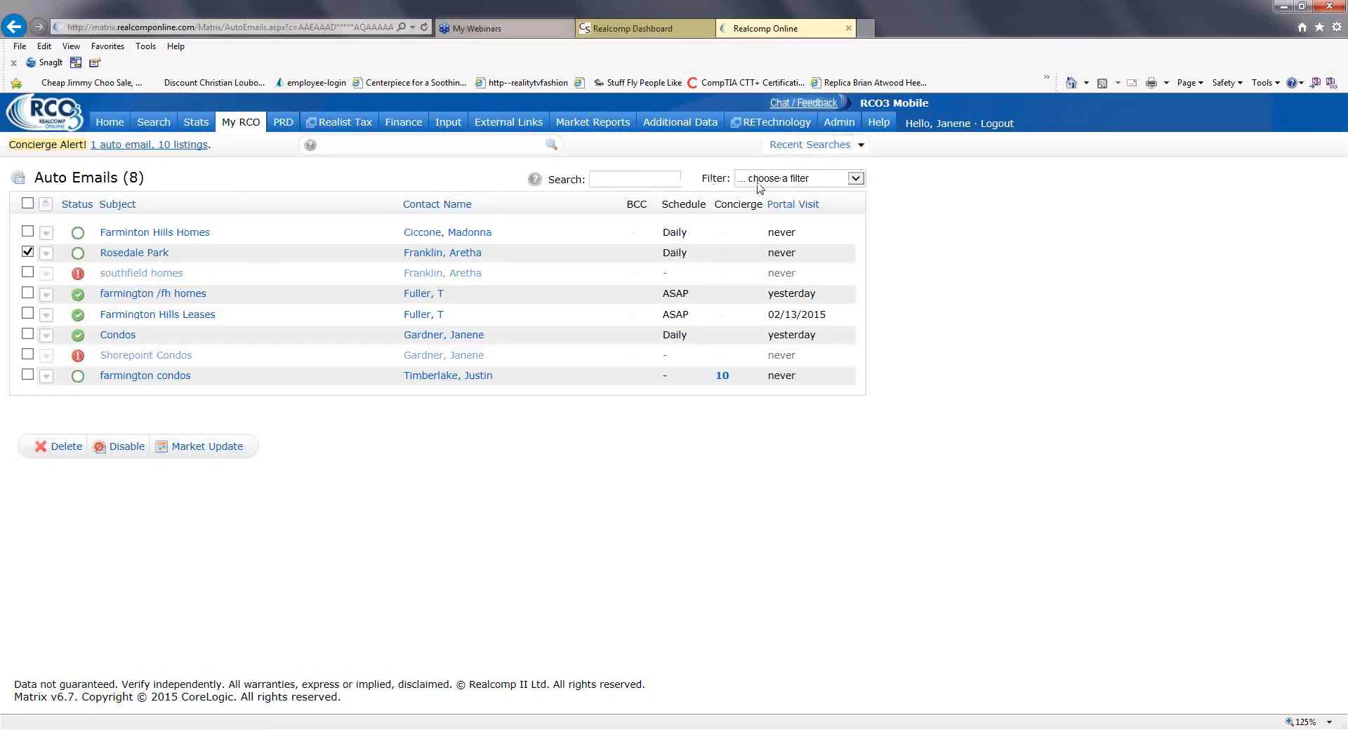
Filter the auto emails by Concierge mode, Standard mode and with new unsent matches, one after another.
{"action": "left_click", "coordinate": [856, 180]}
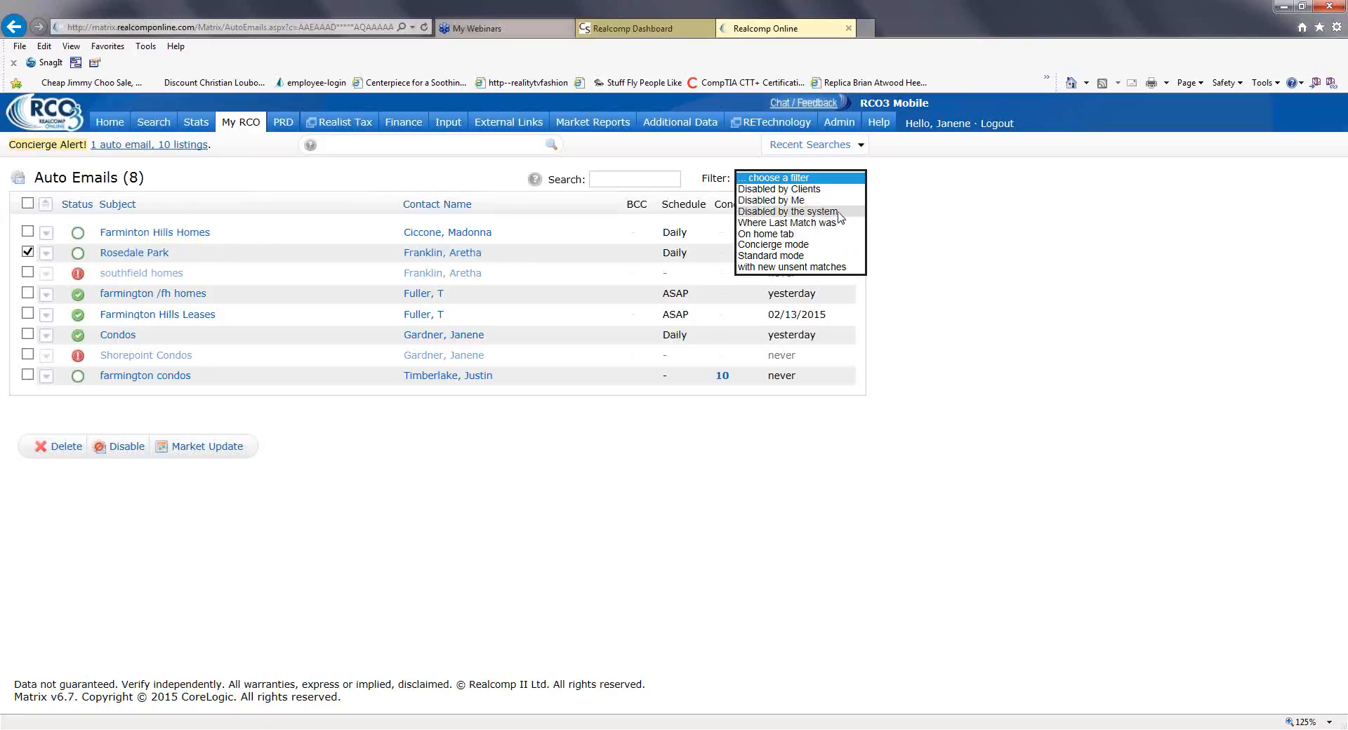
{"action": "left_click", "coordinate": [776, 248]}
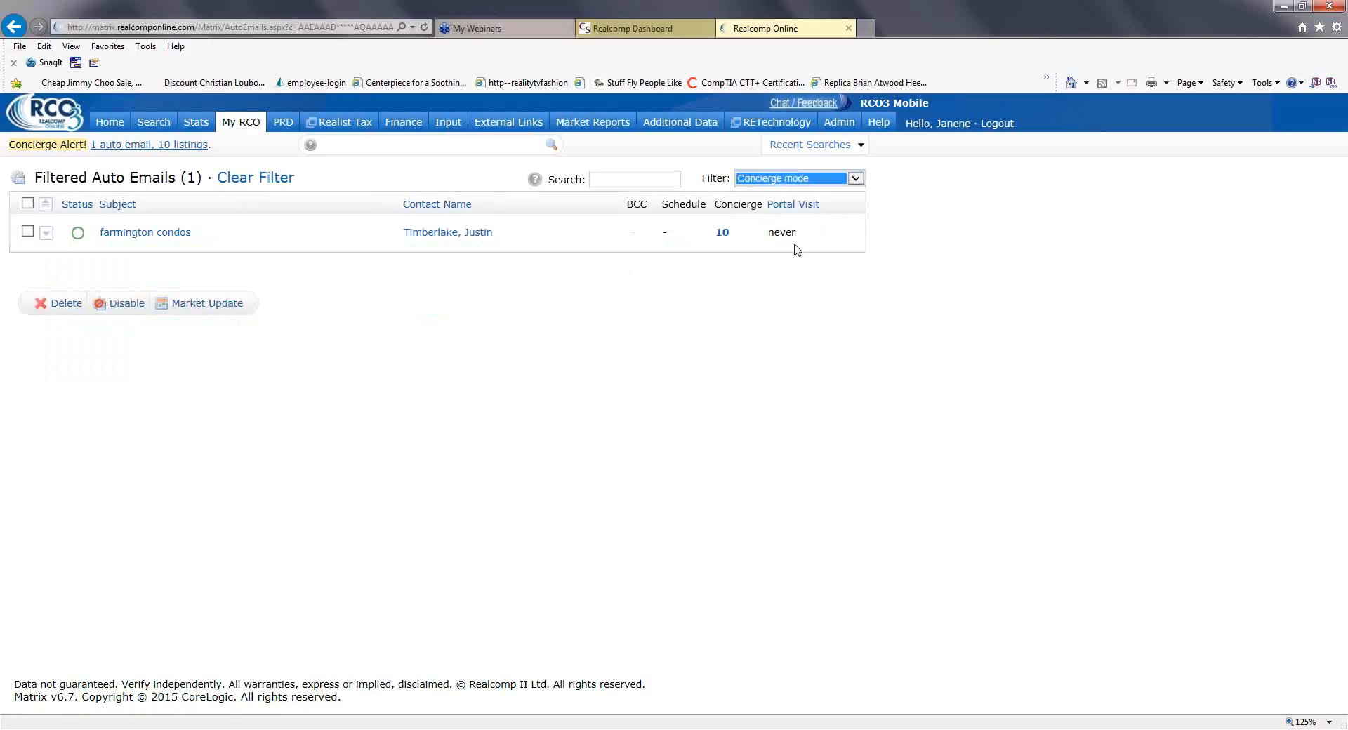
{"action": "left_click", "coordinate": [864, 180]}
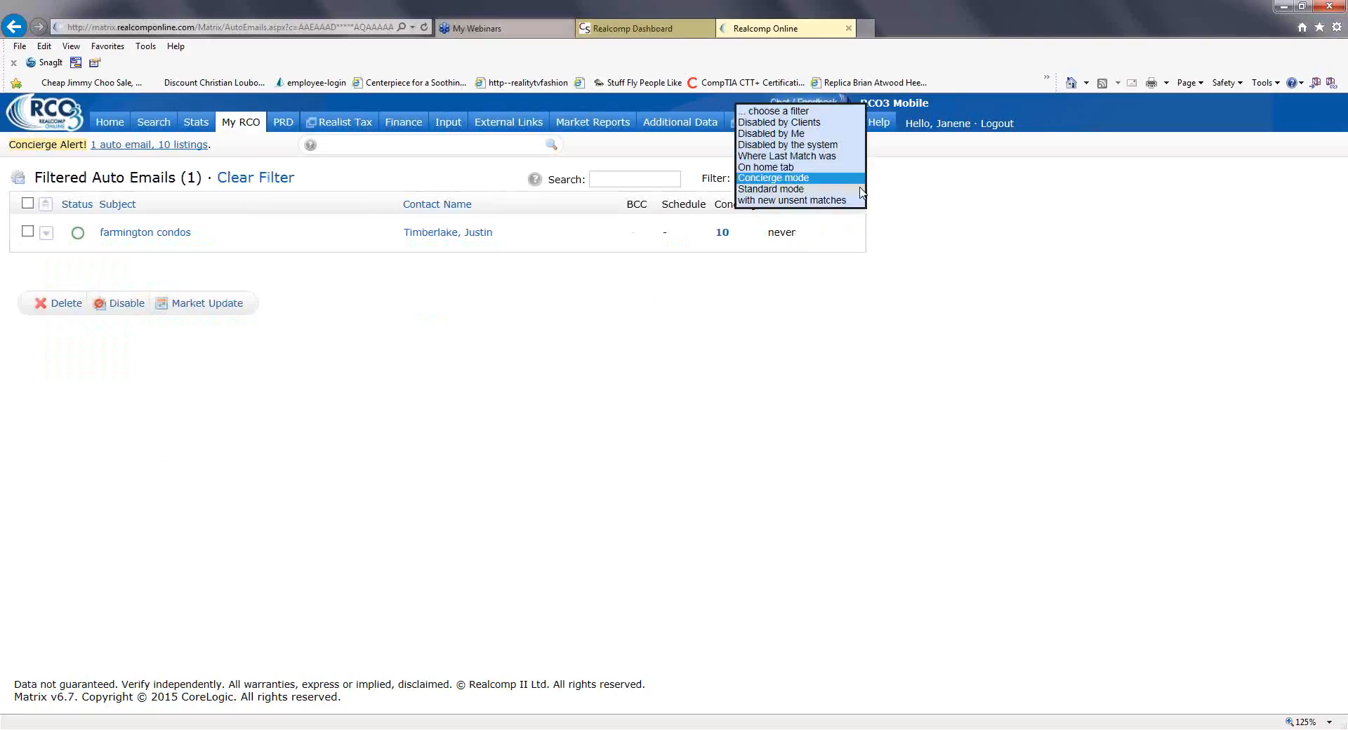
{"action": "left_click", "coordinate": [807, 196]}
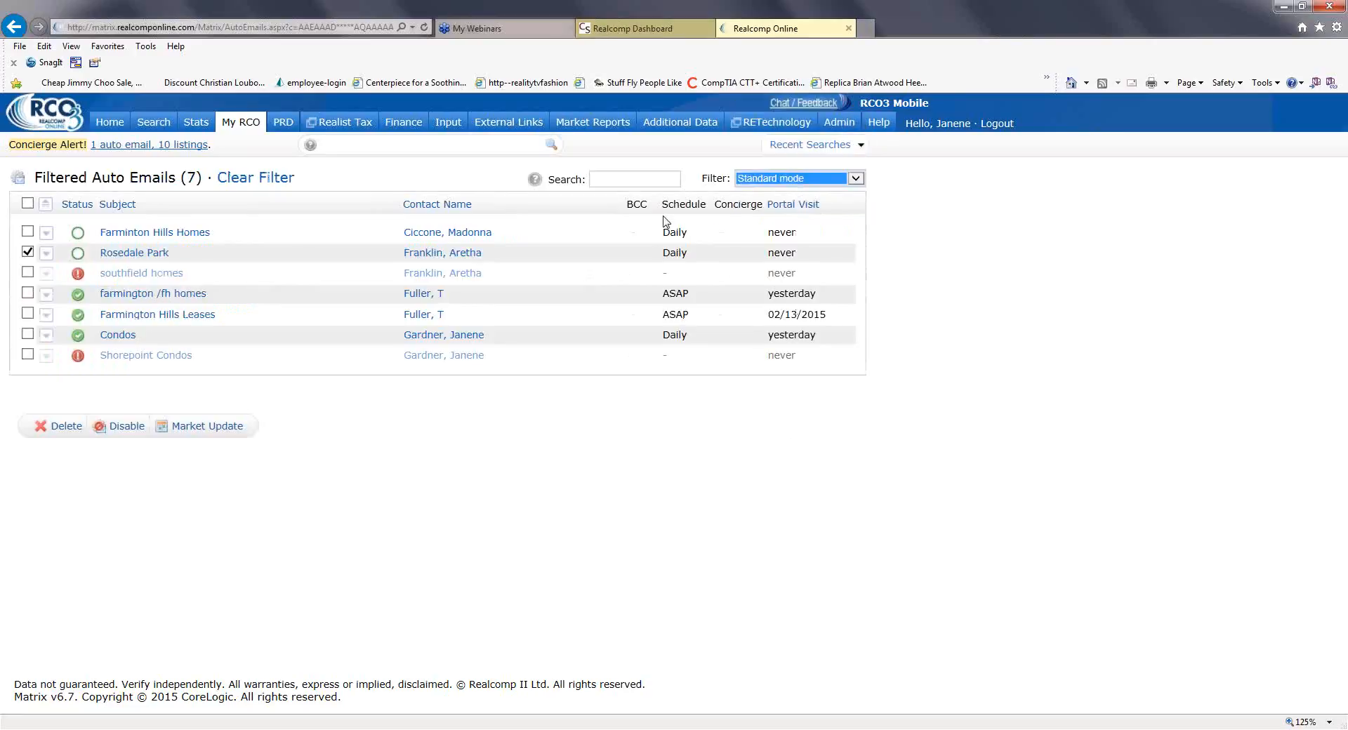
{"action": "left_click", "coordinate": [856, 181]}
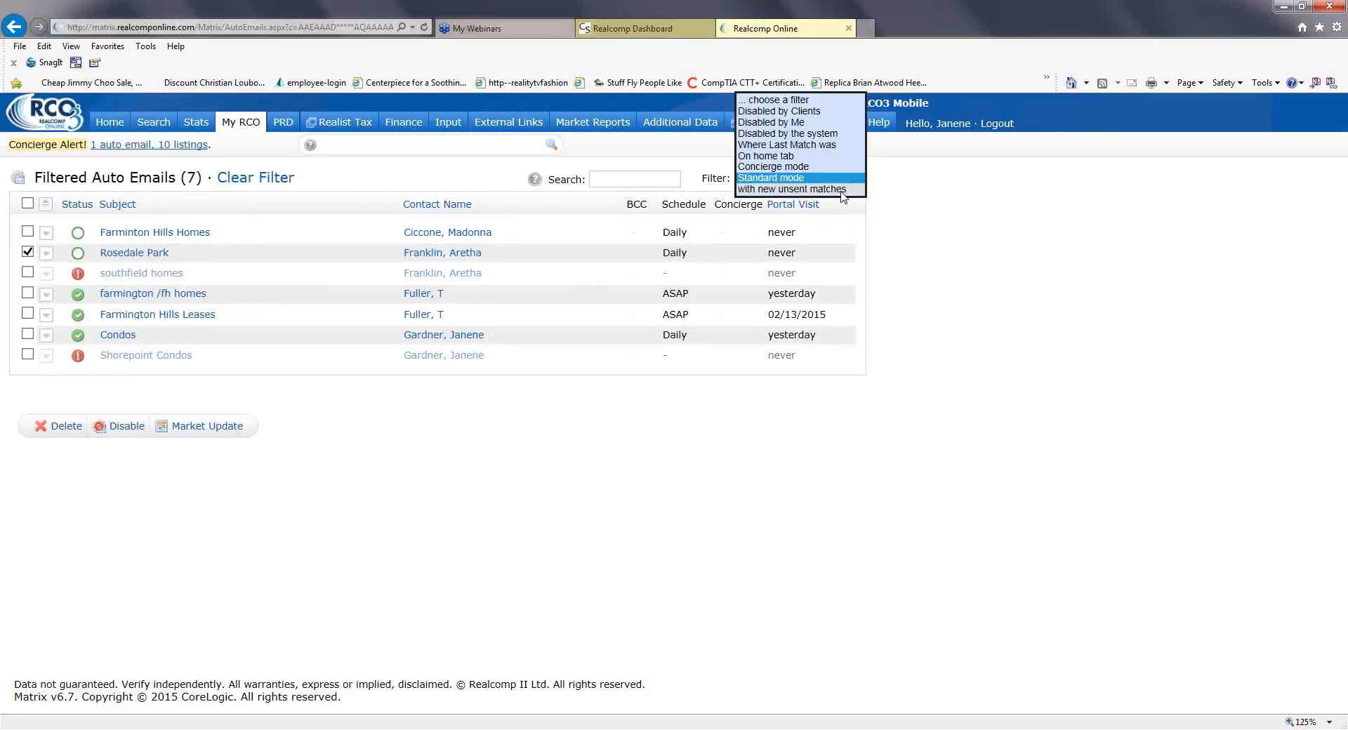
{"action": "left_click", "coordinate": [791, 190]}
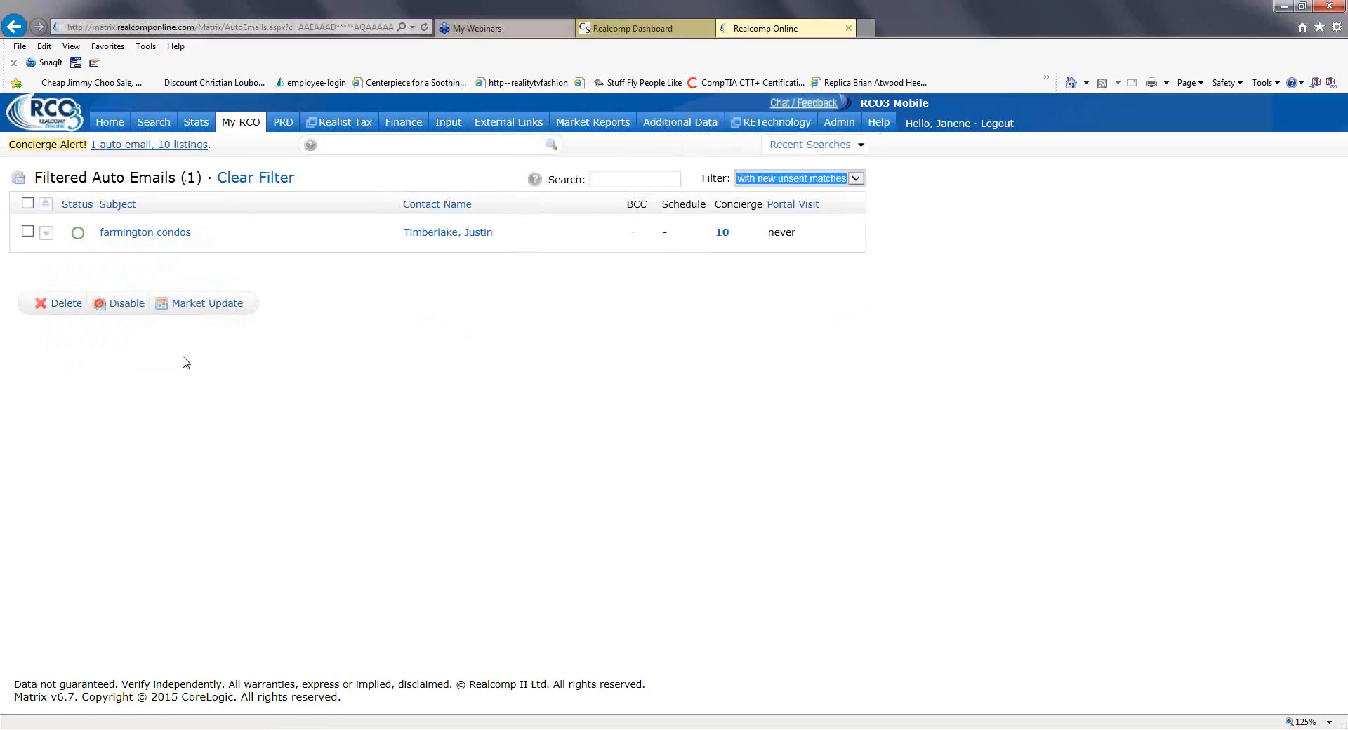
Filter the auto emails by Disabled by Clients, and switch the filter back to Standard mode.
{"action": "left_click", "coordinate": [856, 179]}
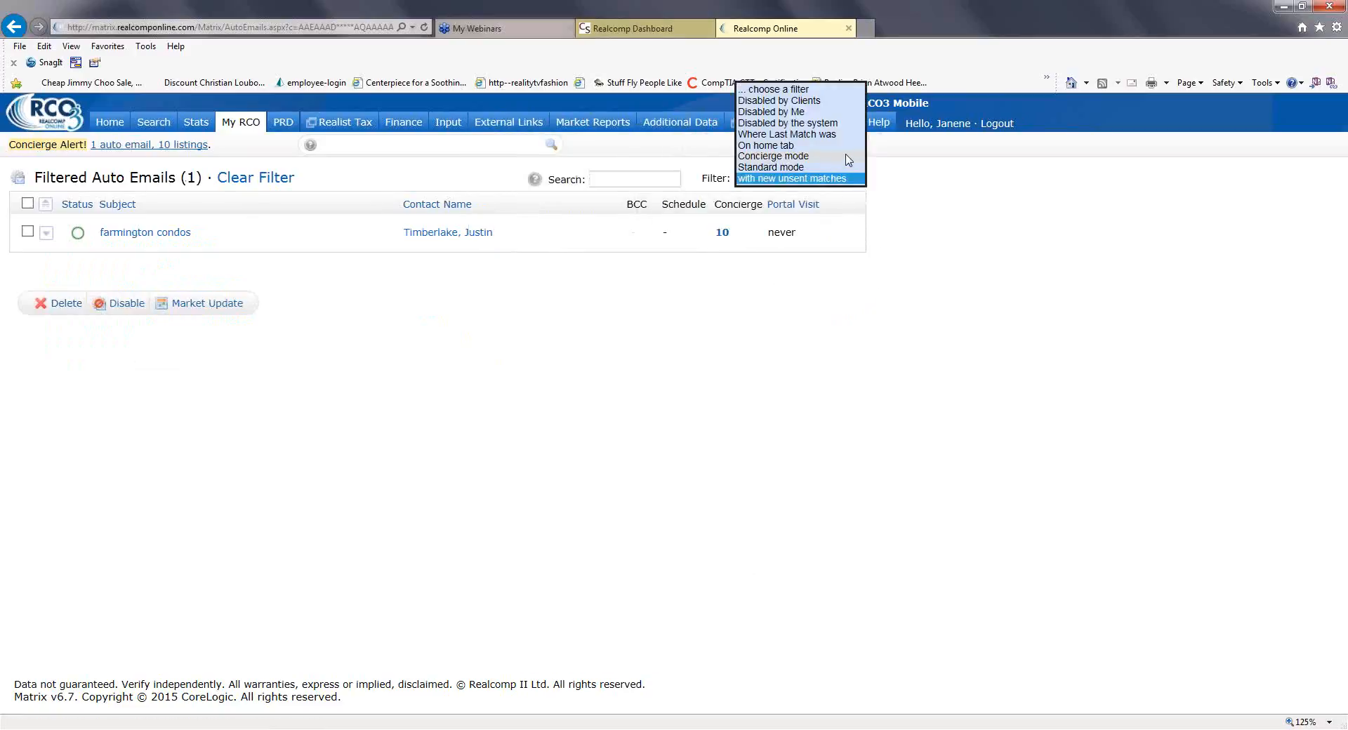
{"action": "left_click", "coordinate": [815, 102]}
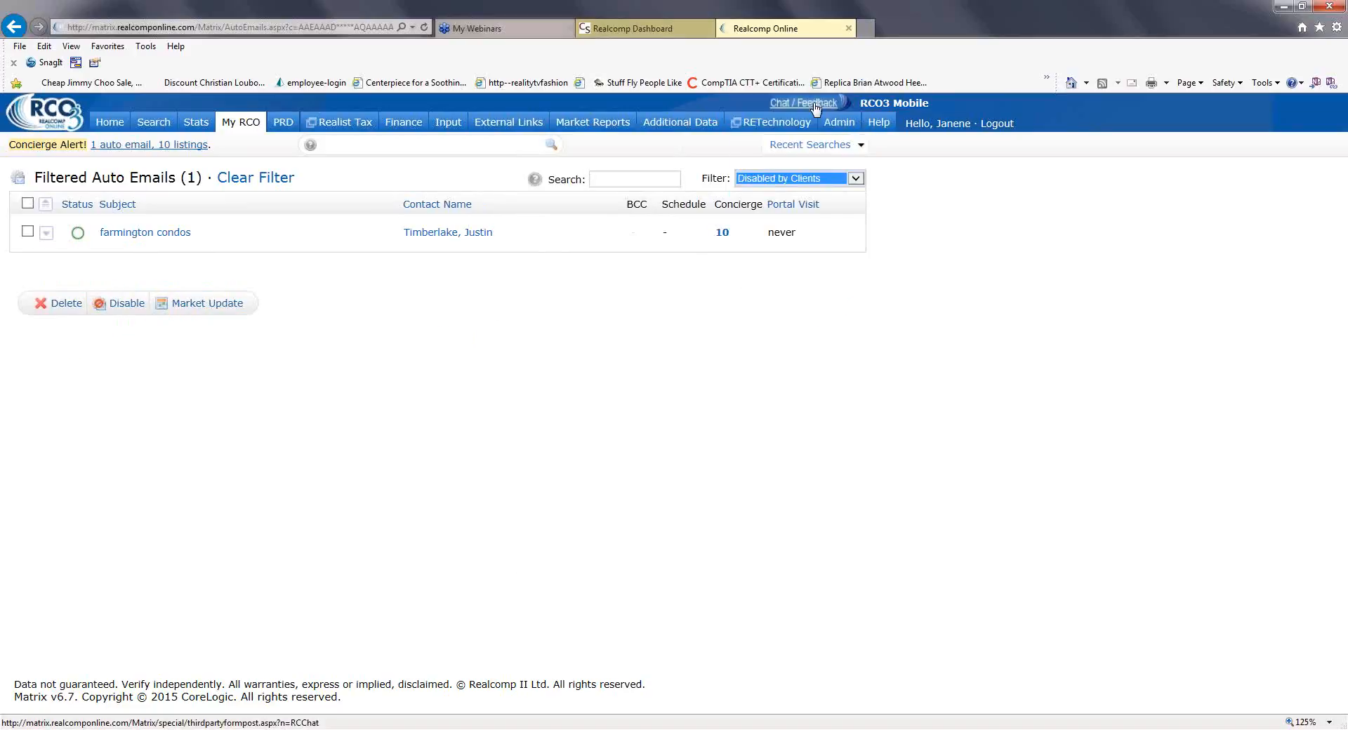
{"action": "left_click", "coordinate": [861, 183]}
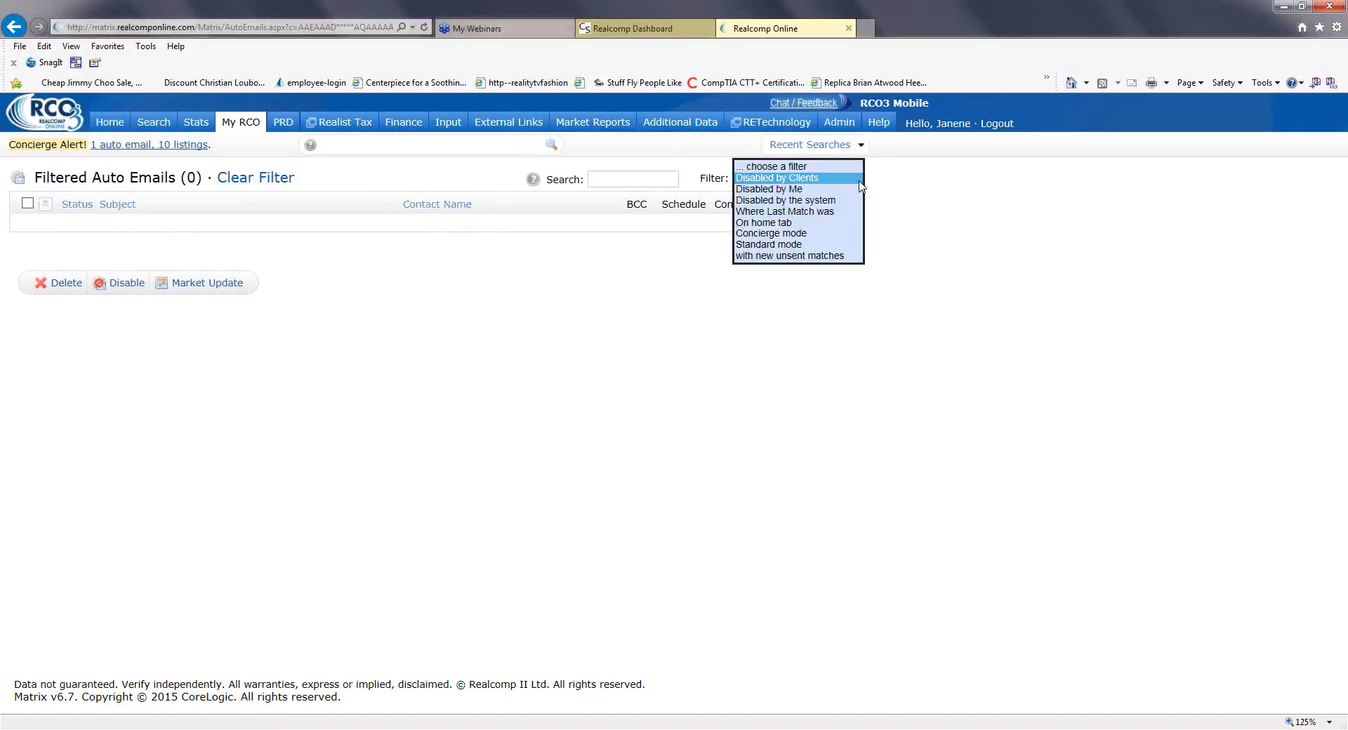
{"action": "left_click", "coordinate": [808, 246]}
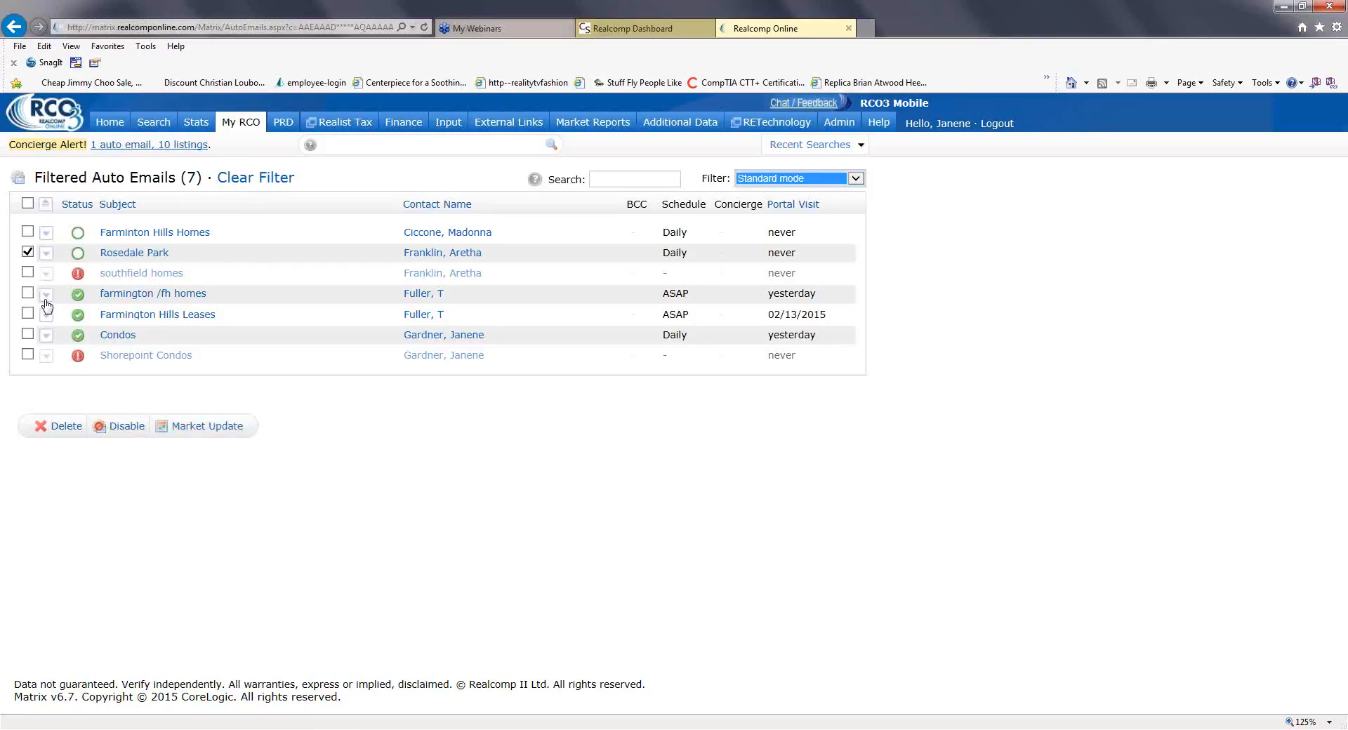
Delete the disabled southfield homes auto email, leaving Rosedale Park out of the selection.
{"action": "left_click", "coordinate": [28, 272]}
{"action": "left_click", "coordinate": [27, 252]}
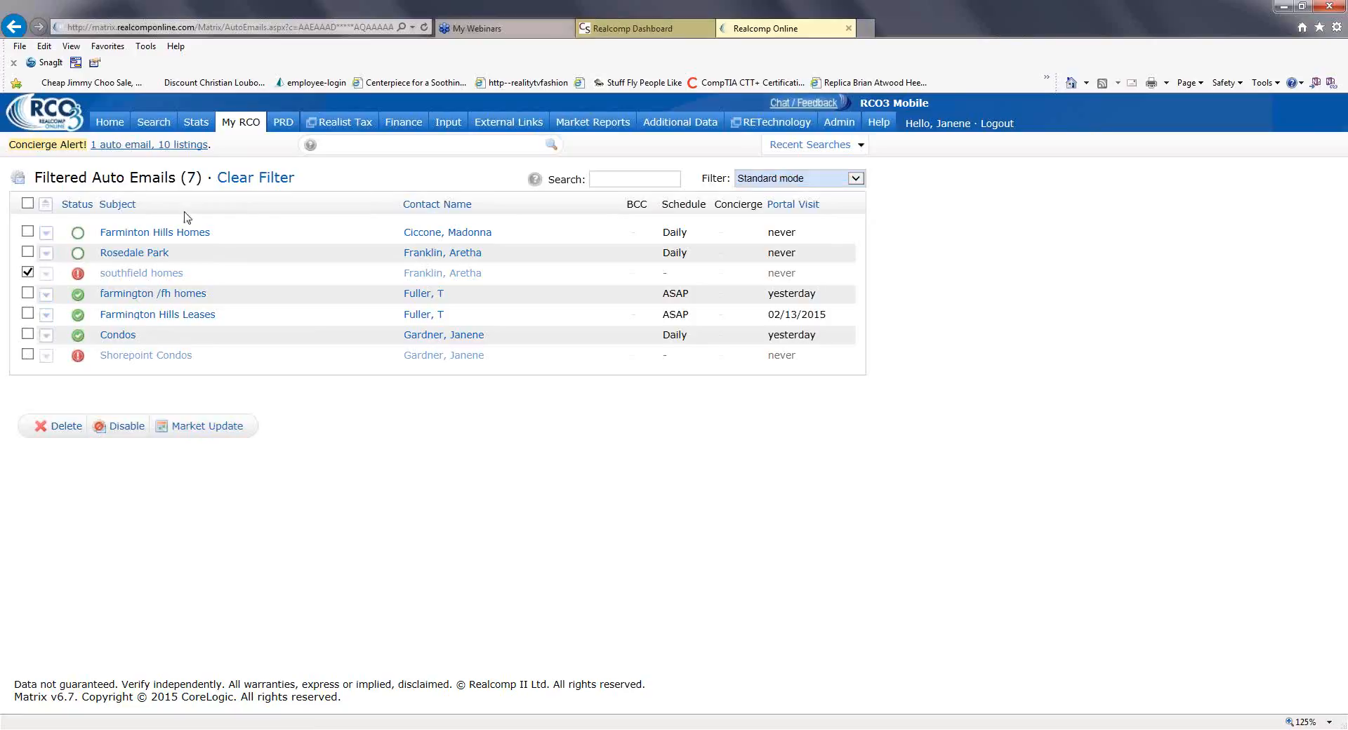
{"action": "mouse_move", "coordinate": [237, 121]}
{"action": "left_click", "coordinate": [59, 426]}
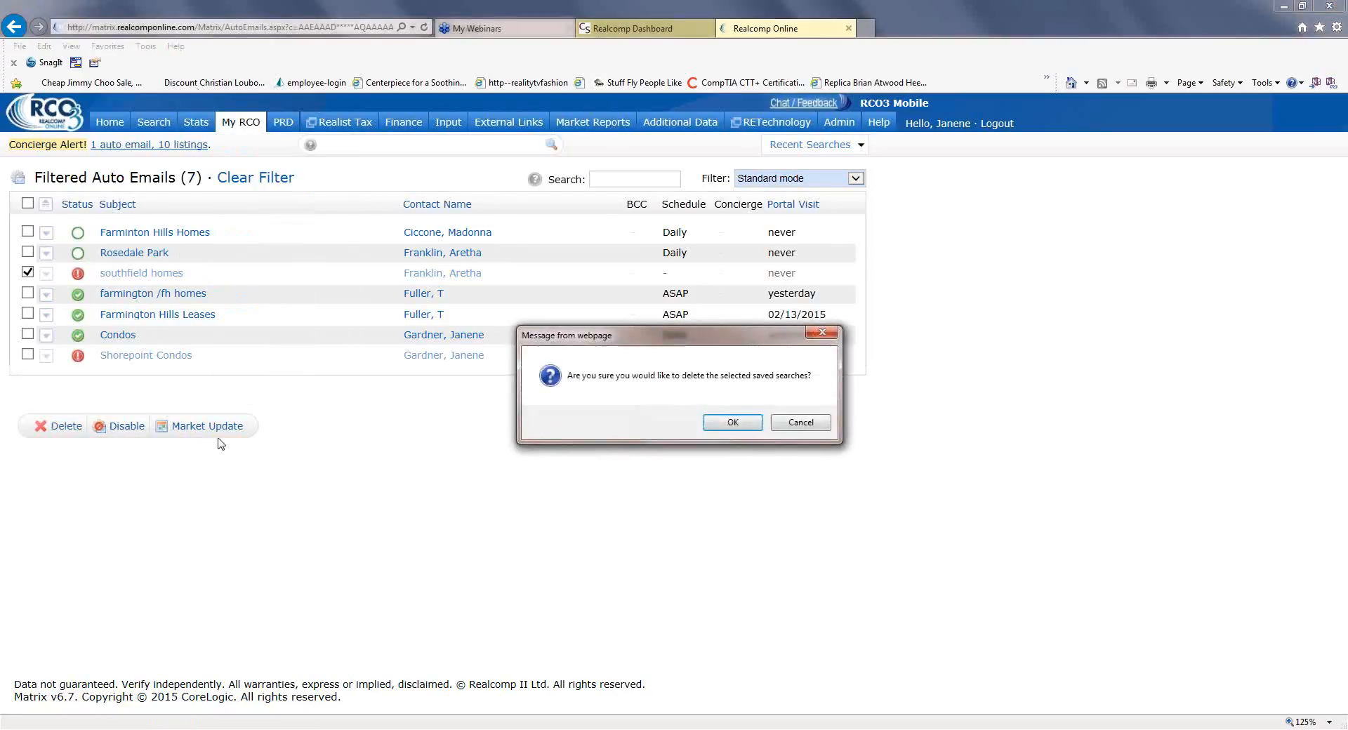
{"action": "left_click", "coordinate": [731, 424]}
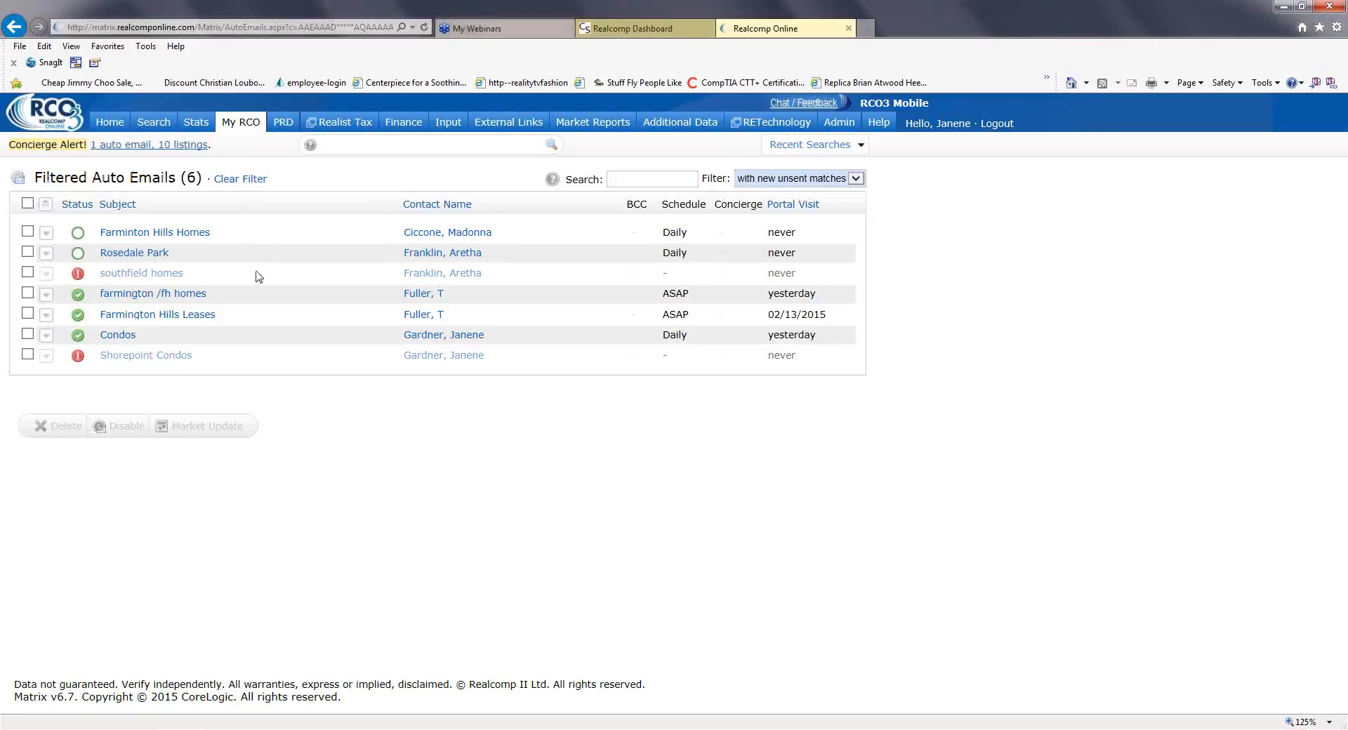
Open the sent email history and look through its recipients, types, subjects, contents and viewed dates.
{"action": "mouse_move", "coordinate": [240, 124]}
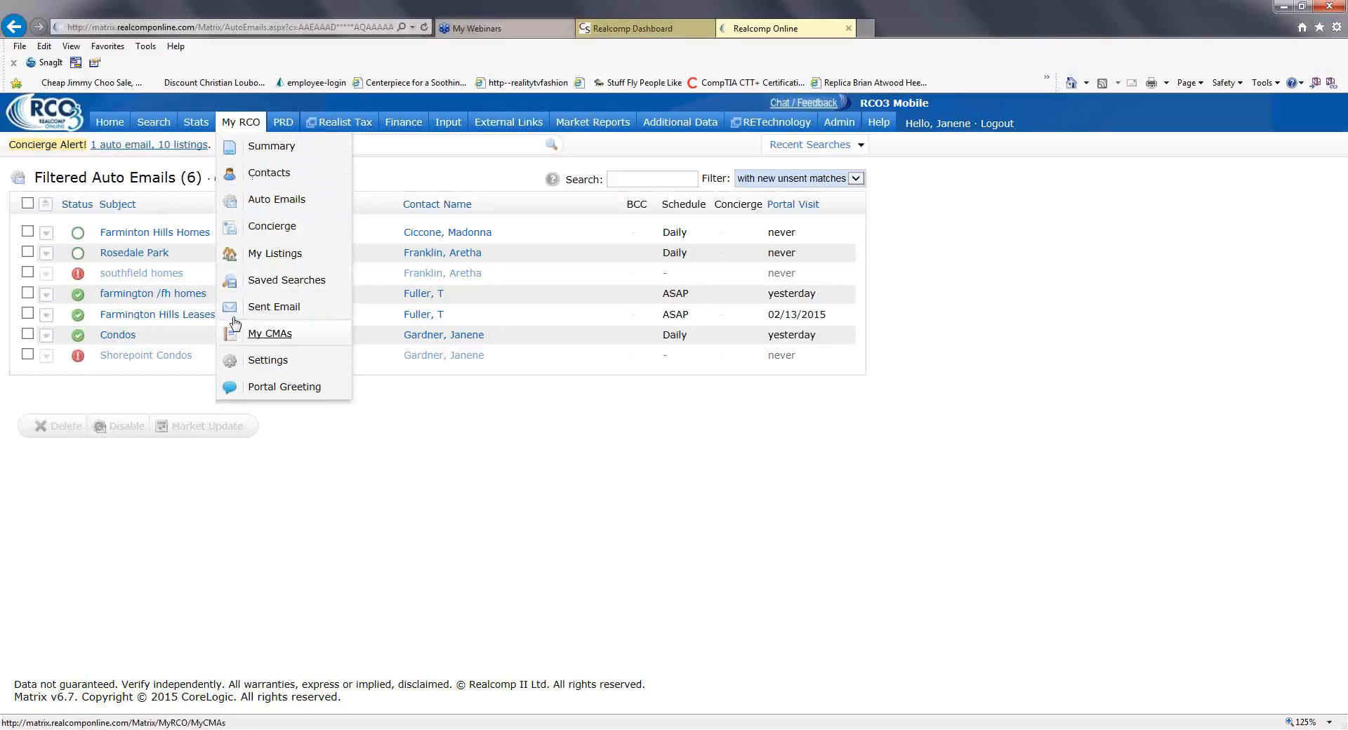
{"action": "left_click", "coordinate": [345, 371]}
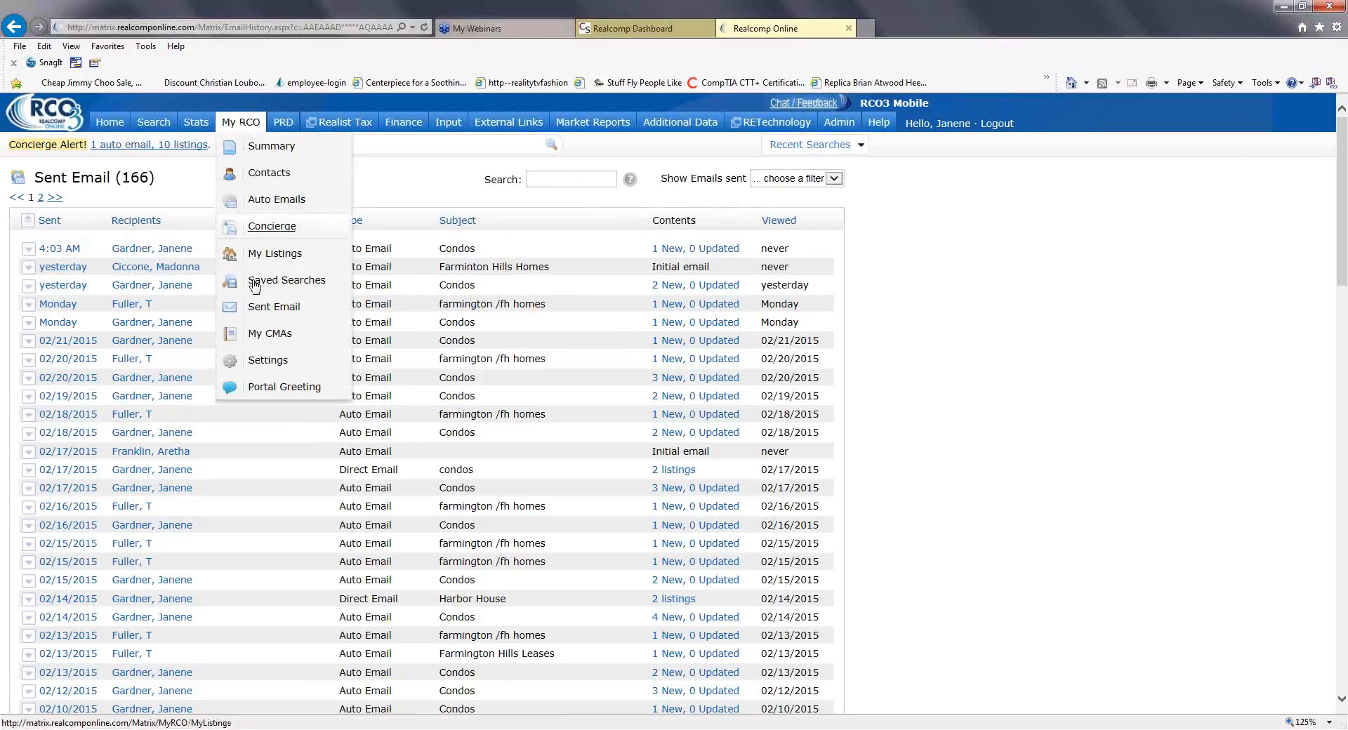
{"action": "scroll", "coordinate": [450, 274], "scroll_direction": "down", "scroll_amount": 7}
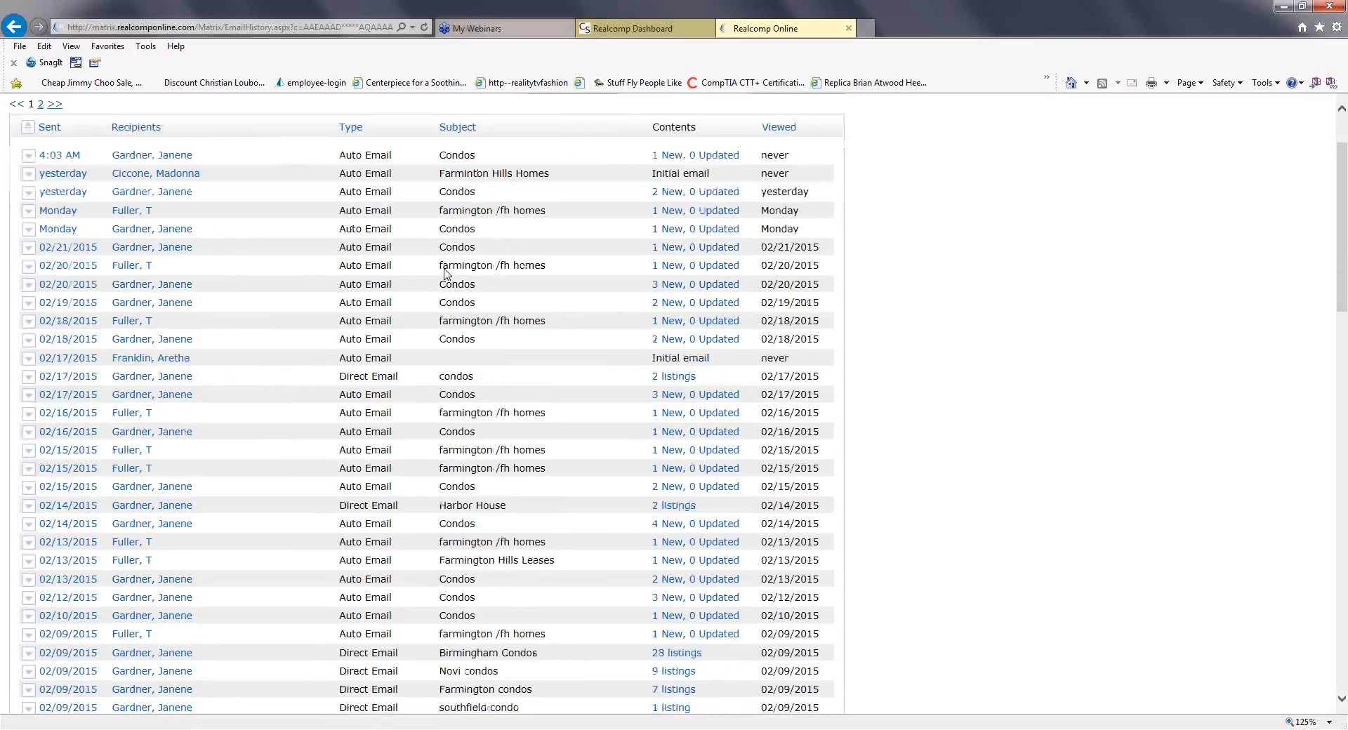
{"action": "scroll", "coordinate": [460, 329], "scroll_direction": "down", "scroll_amount": 10}
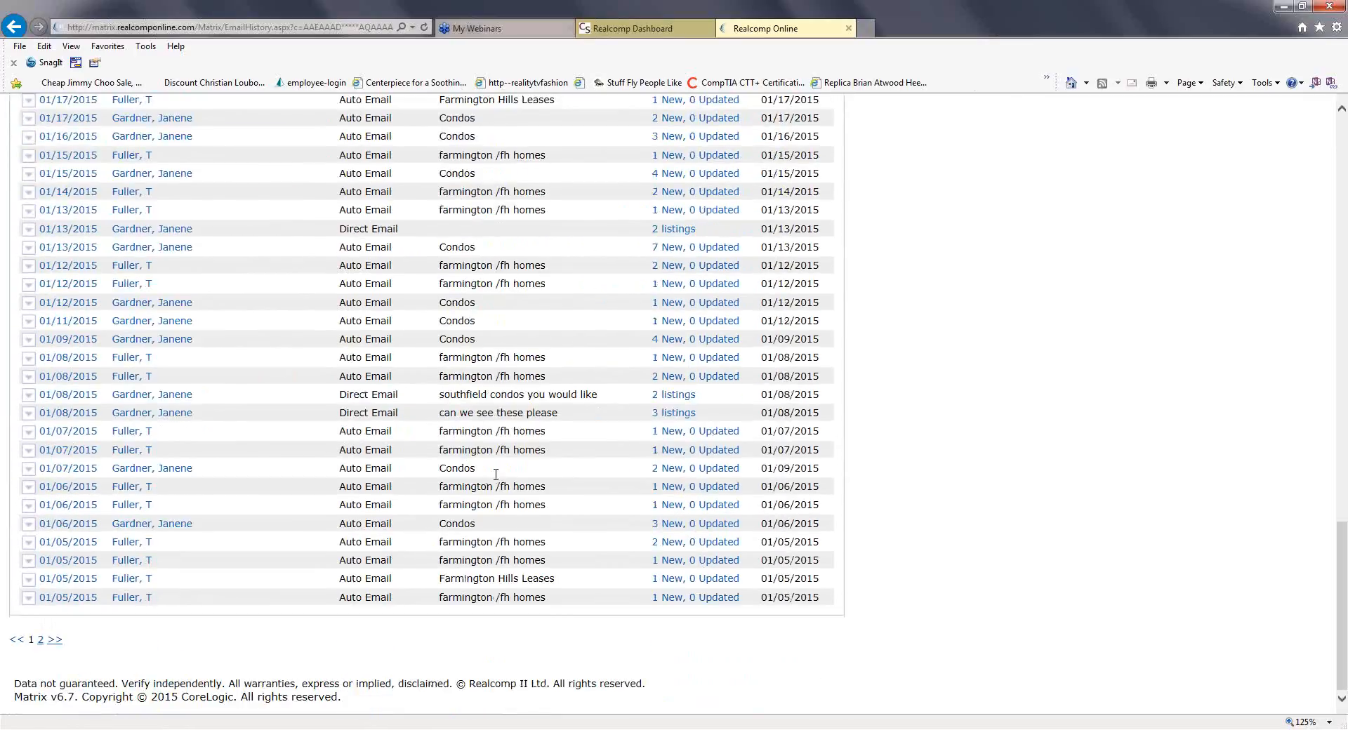
Sort the sent emails by type and check the message details of the Novi condos direct email.
{"action": "scroll", "coordinate": [470, 458], "scroll_direction": "up", "scroll_amount": 15}
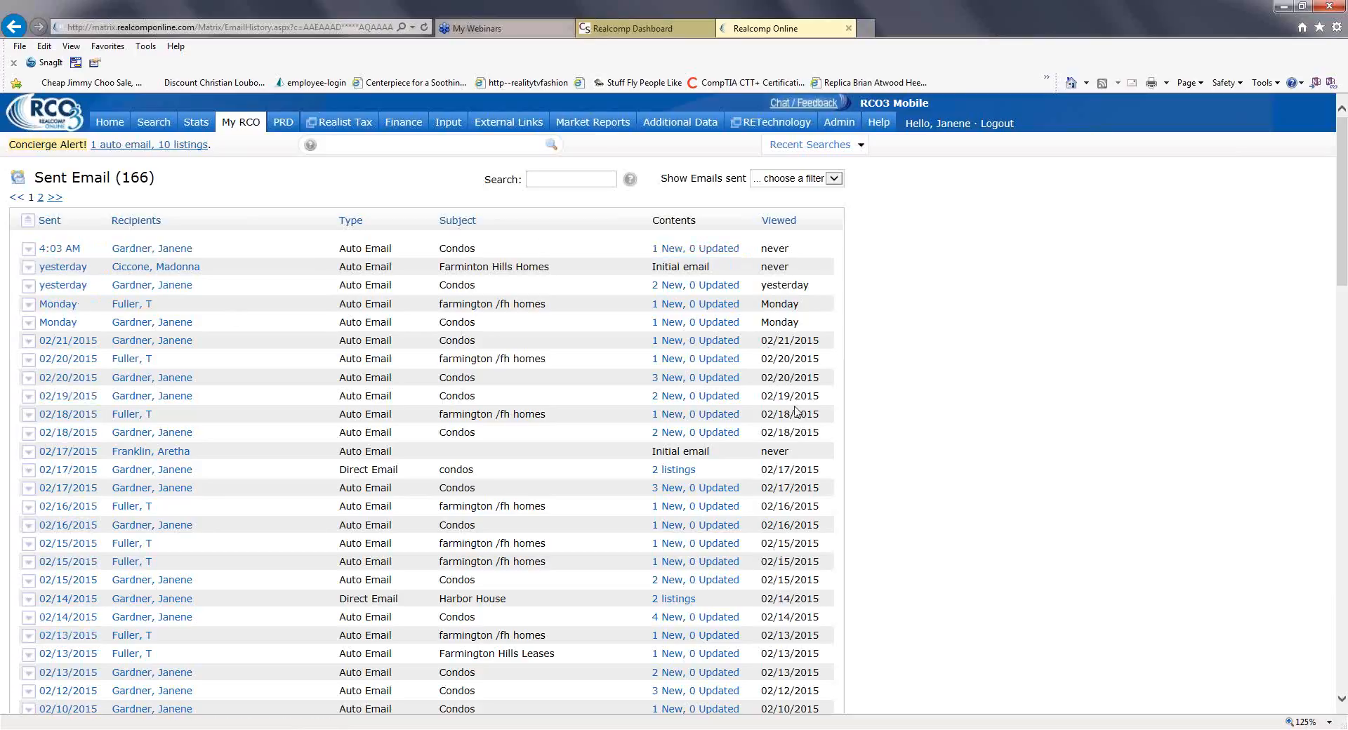
{"action": "scroll", "coordinate": [795, 429], "scroll_direction": "down", "scroll_amount": 1}
{"action": "scroll", "coordinate": [795, 429], "scroll_direction": "down", "scroll_amount": 8}
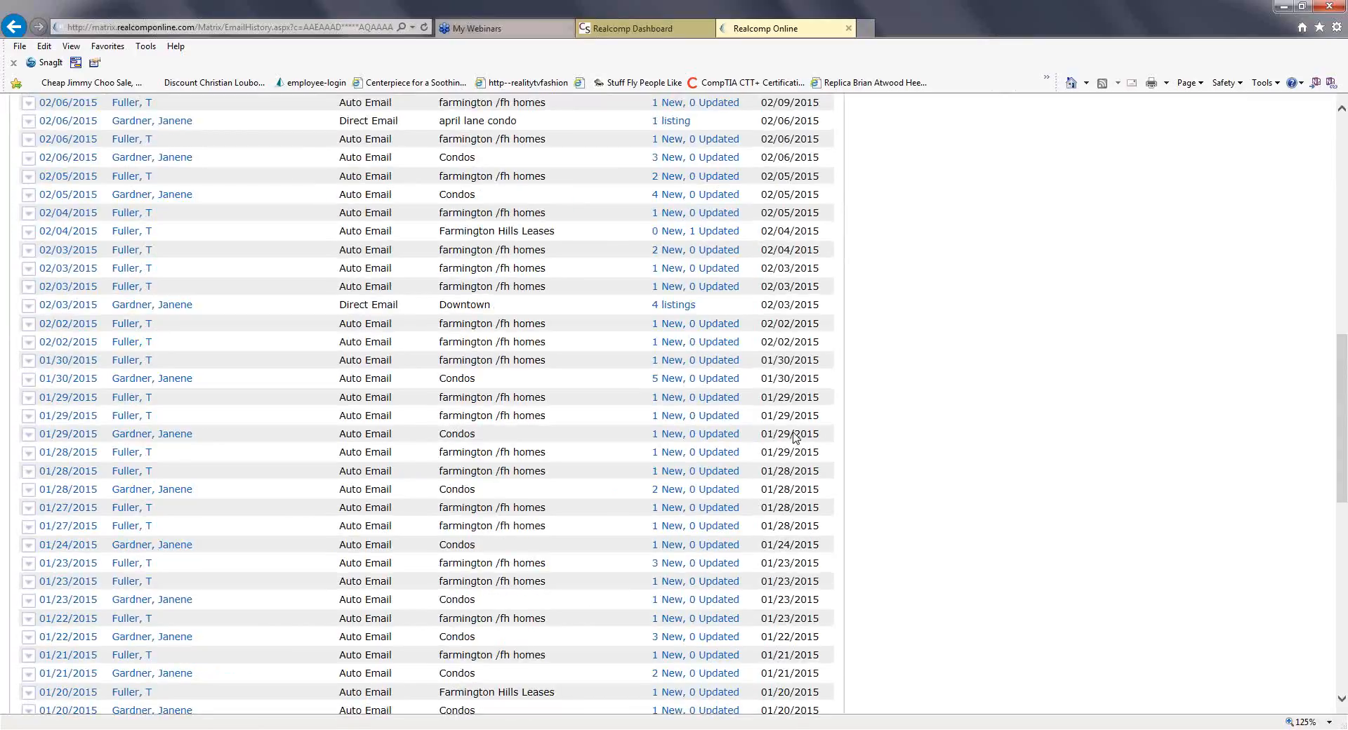
{"action": "scroll", "coordinate": [779, 351], "scroll_direction": "up", "scroll_amount": 9}
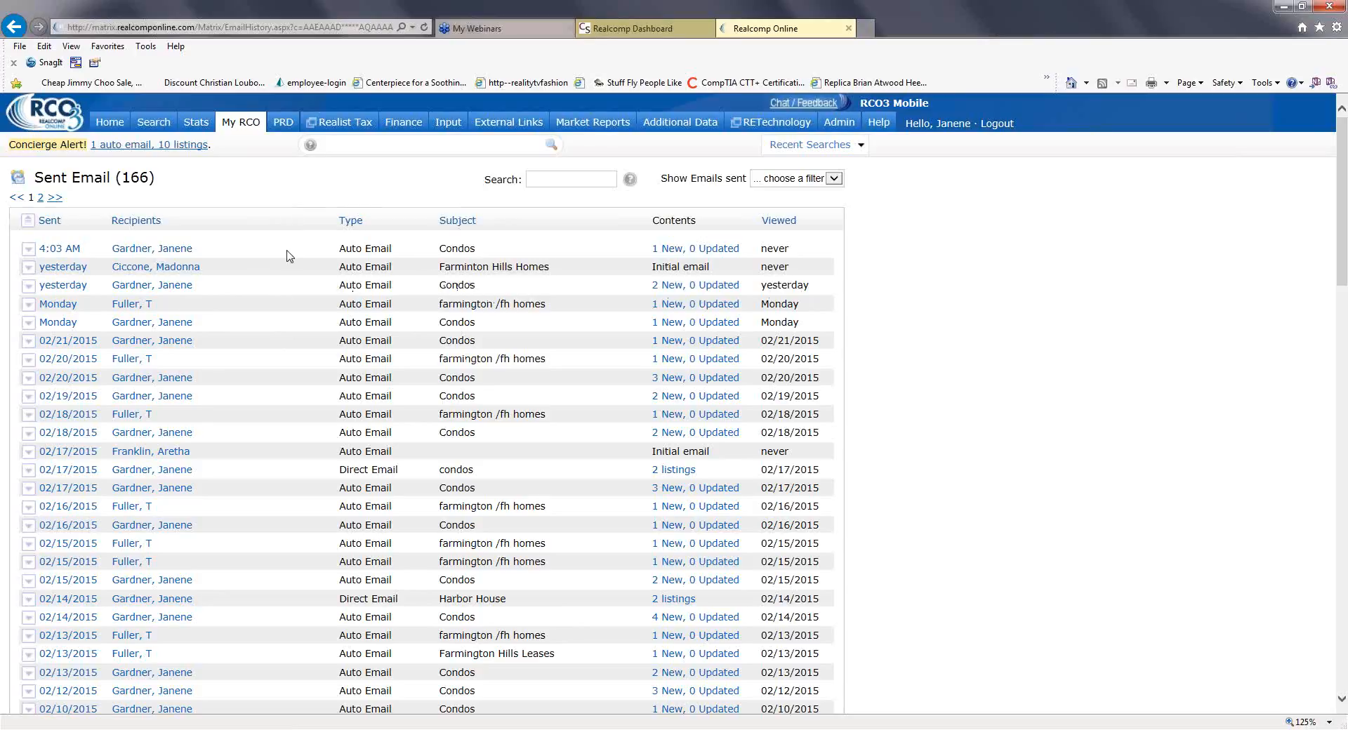
{"action": "left_click", "coordinate": [346, 223]}
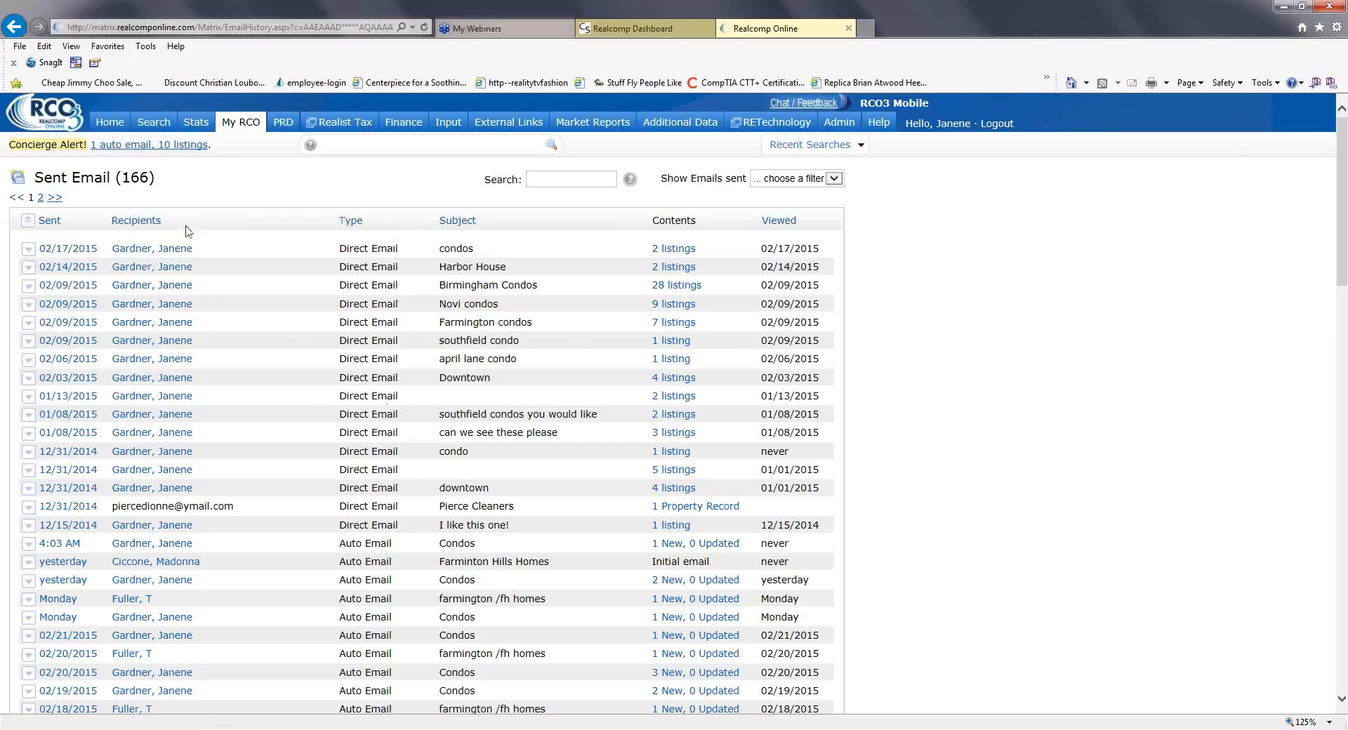
{"action": "left_click", "coordinate": [29, 307]}
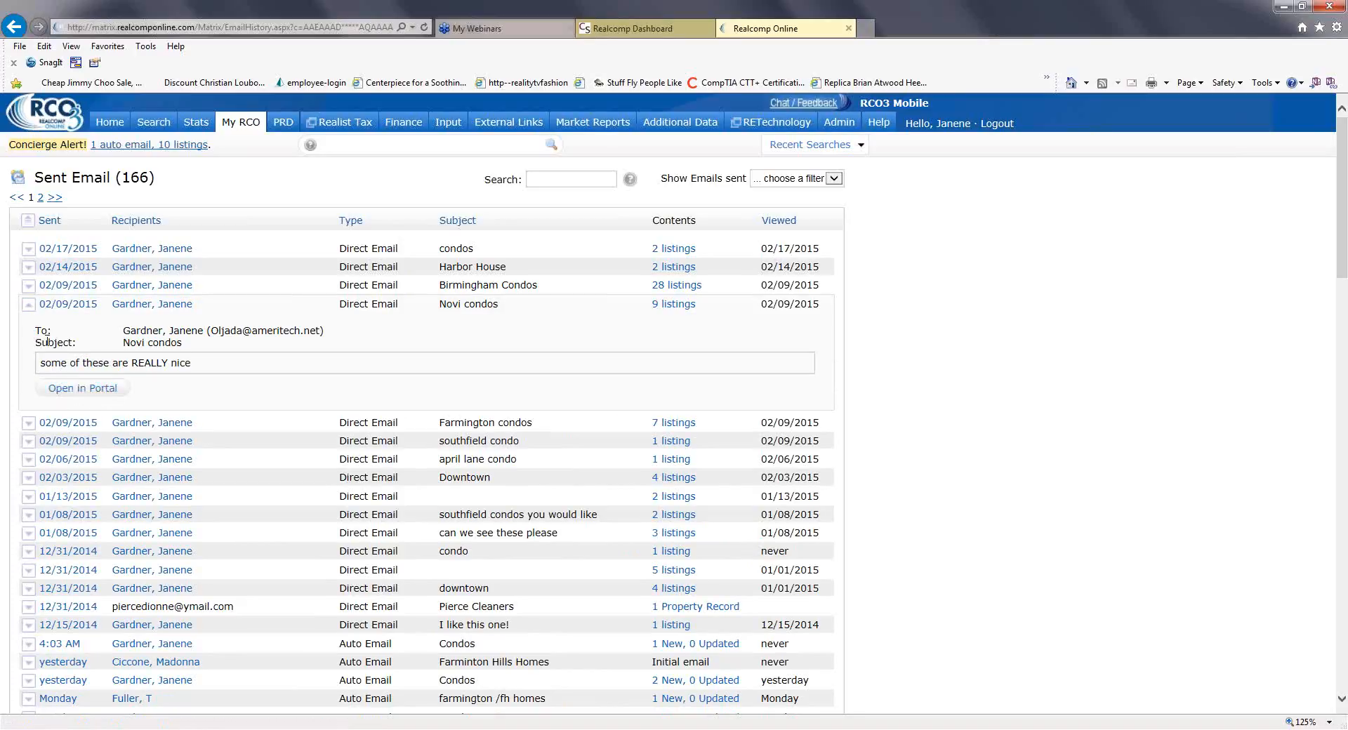
{"action": "left_click", "coordinate": [31, 309]}
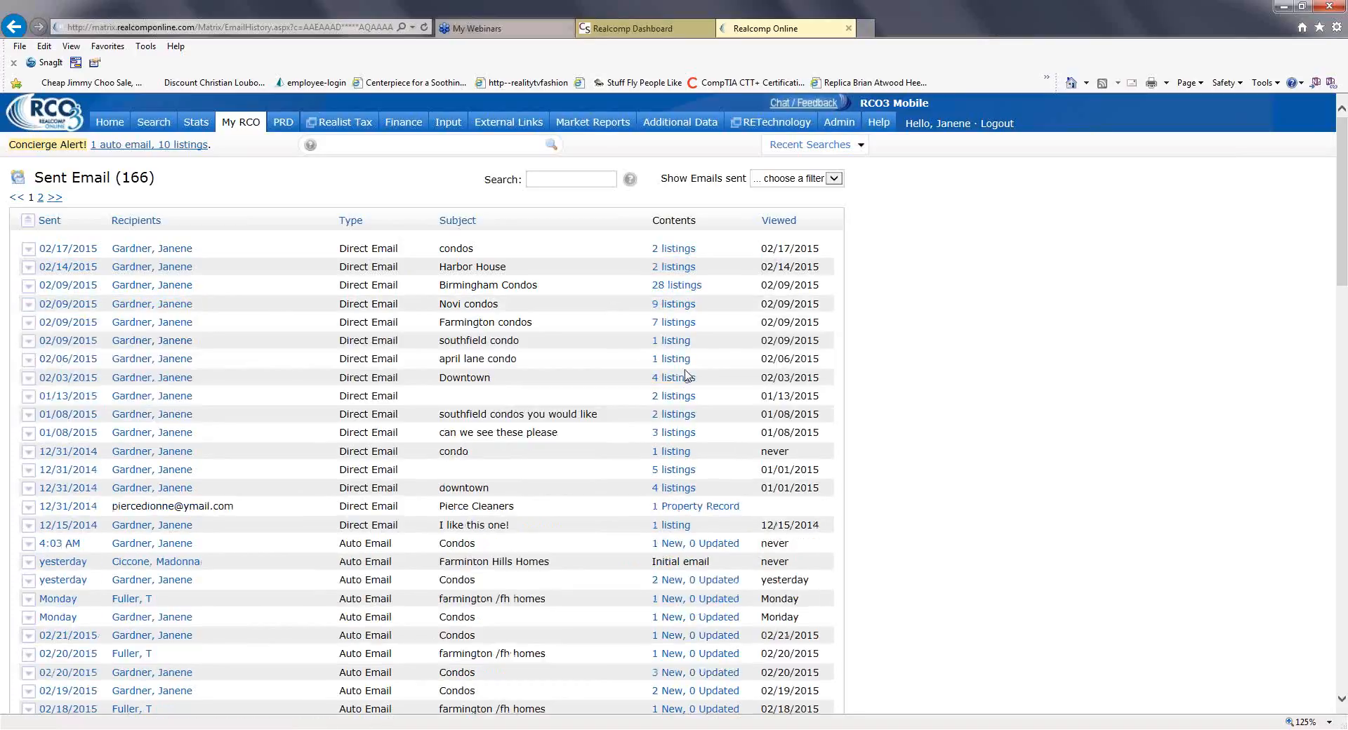
Look through the direct and auto emails in the sorted history, and recheck the details of the Novi condos email.
{"action": "scroll", "coordinate": [673, 364], "scroll_direction": "down", "scroll_amount": 3}
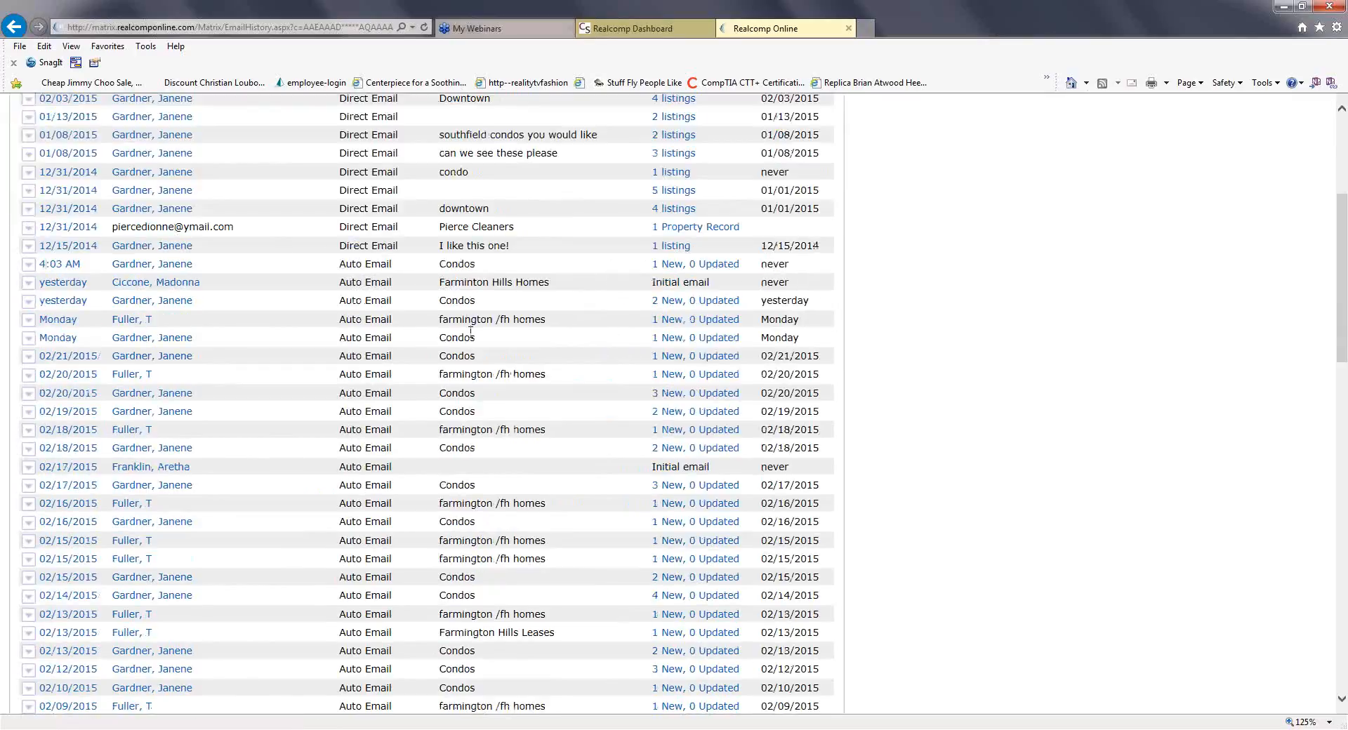
{"action": "scroll", "coordinate": [495, 361], "scroll_direction": "down", "scroll_amount": 1}
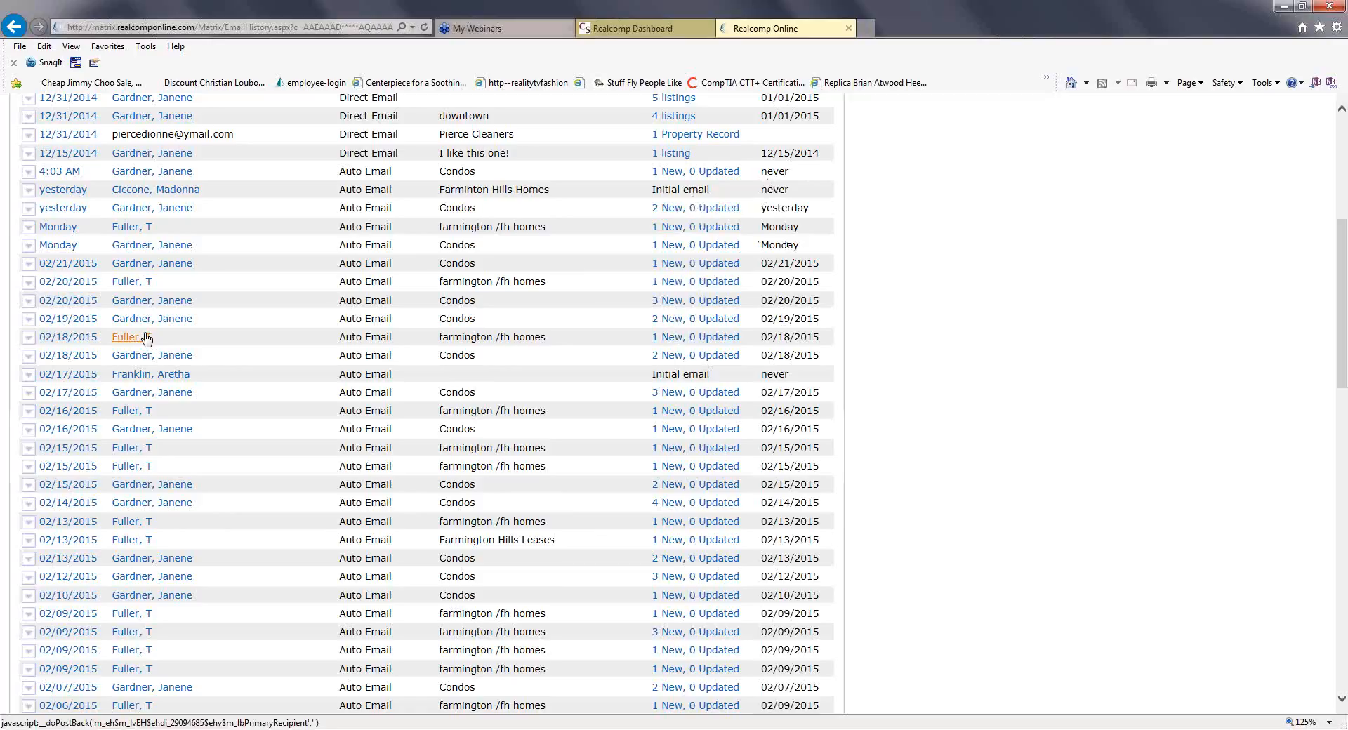
{"action": "scroll", "coordinate": [478, 391], "scroll_direction": "down", "scroll_amount": 1}
{"action": "scroll", "coordinate": [477, 391], "scroll_direction": "down", "scroll_amount": 5}
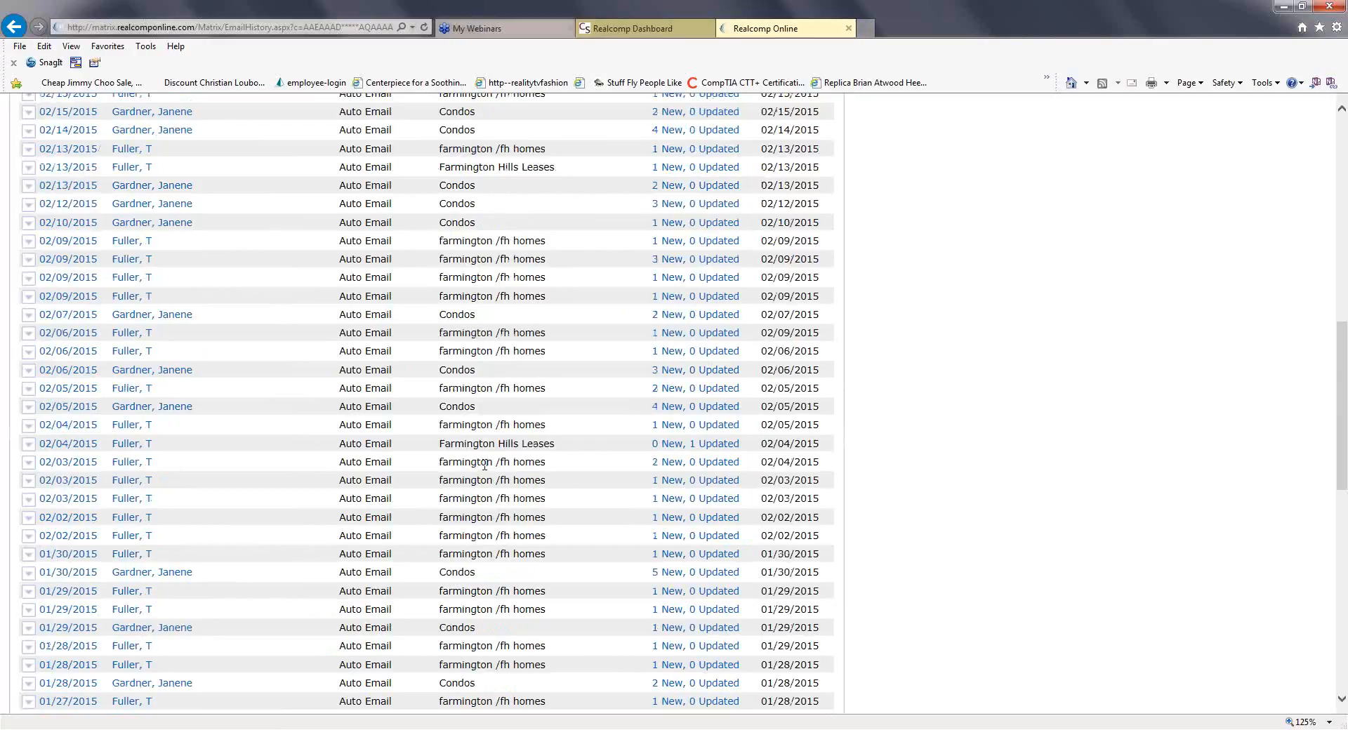
{"action": "scroll", "coordinate": [478, 462], "scroll_direction": "up", "scroll_amount": 10}
{"action": "scroll", "coordinate": [475, 461], "scroll_direction": "down", "scroll_amount": 4}
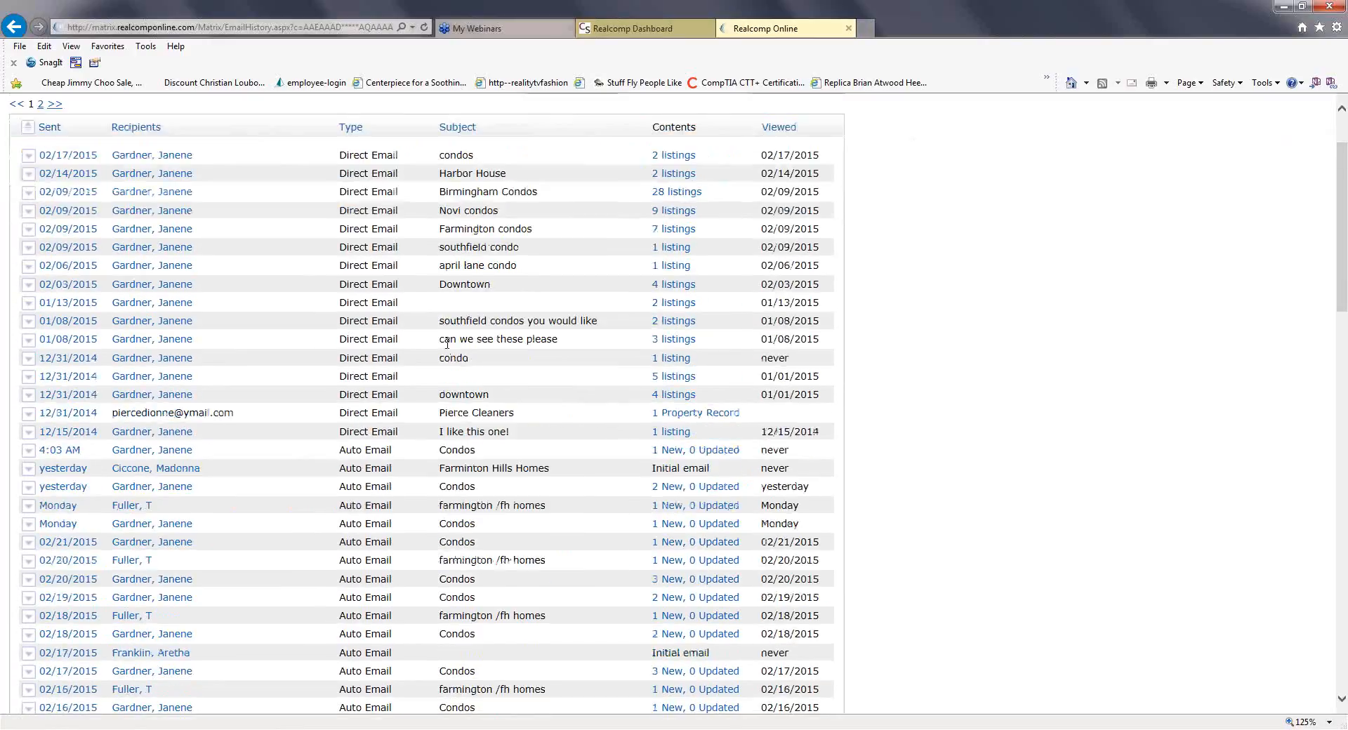
{"action": "scroll", "coordinate": [305, 257], "scroll_direction": "up", "scroll_amount": 5}
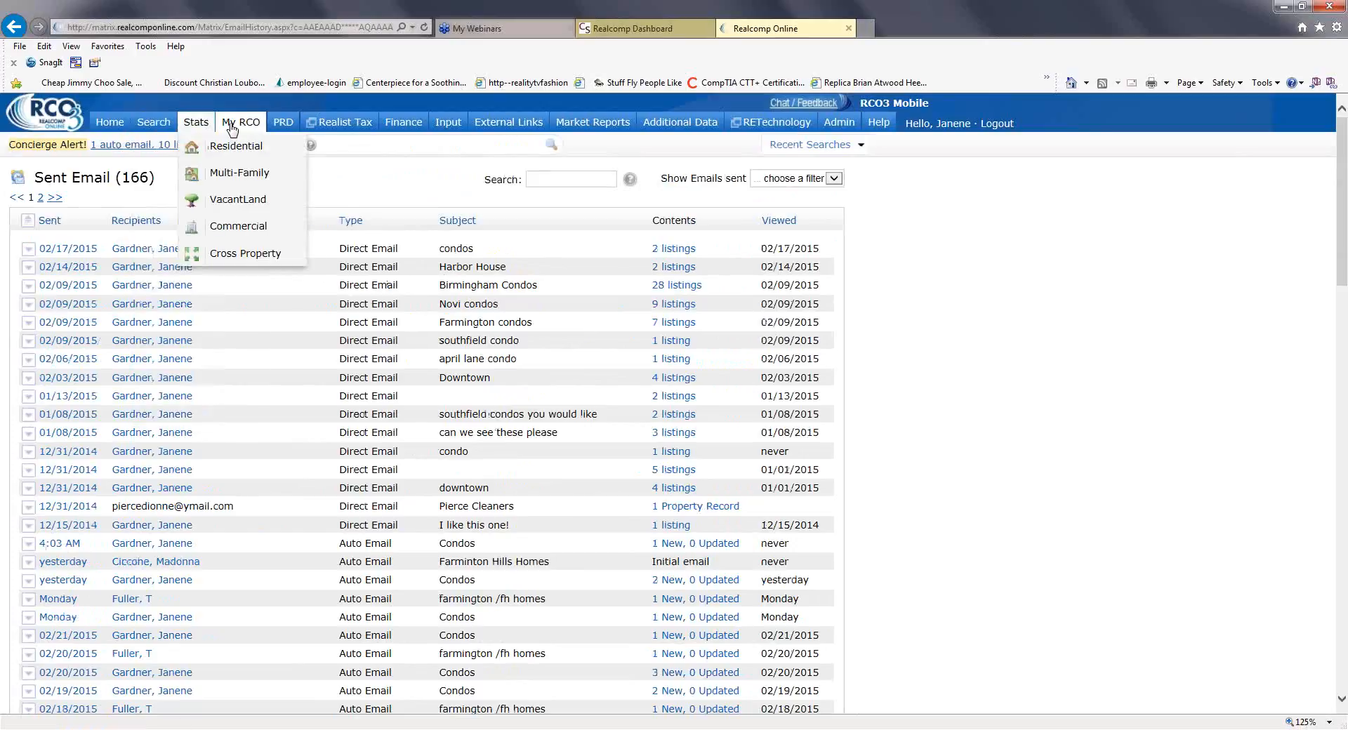
{"action": "mouse_move", "coordinate": [238, 125]}
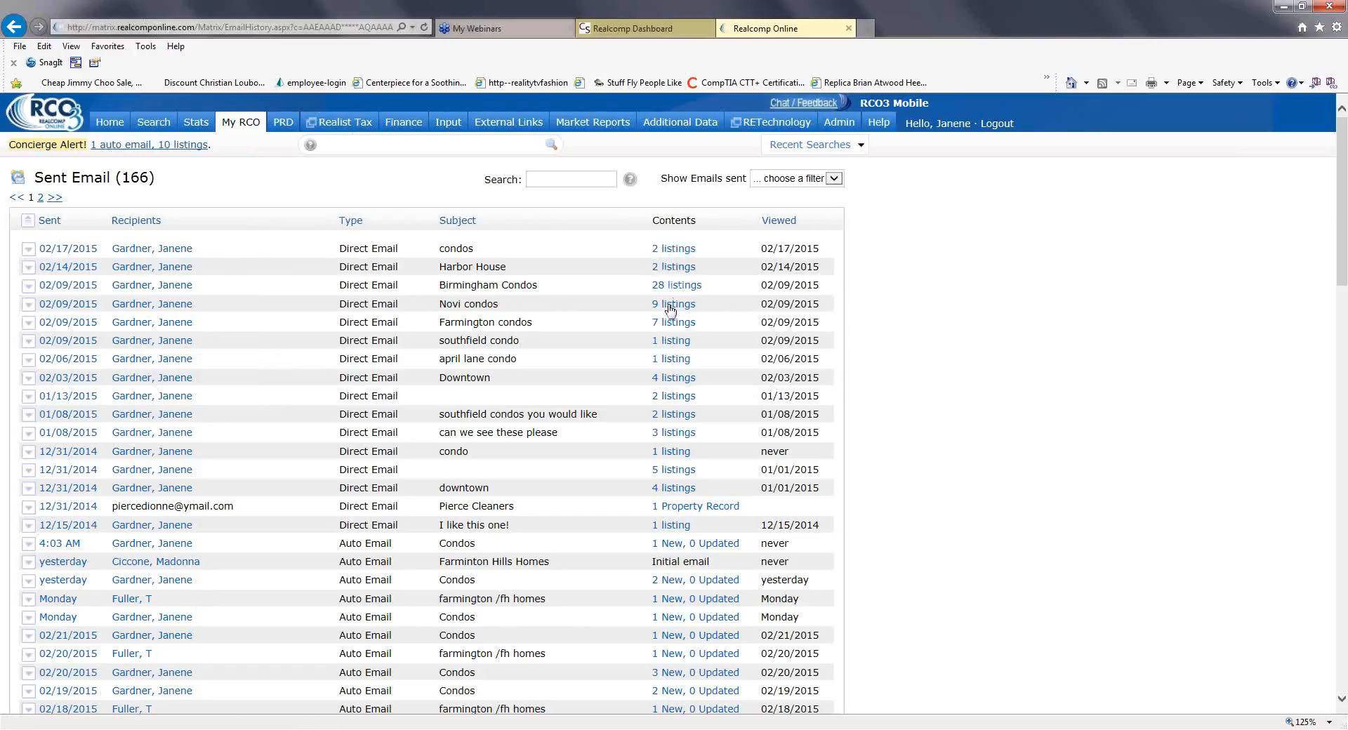
{"action": "left_click", "coordinate": [28, 307]}
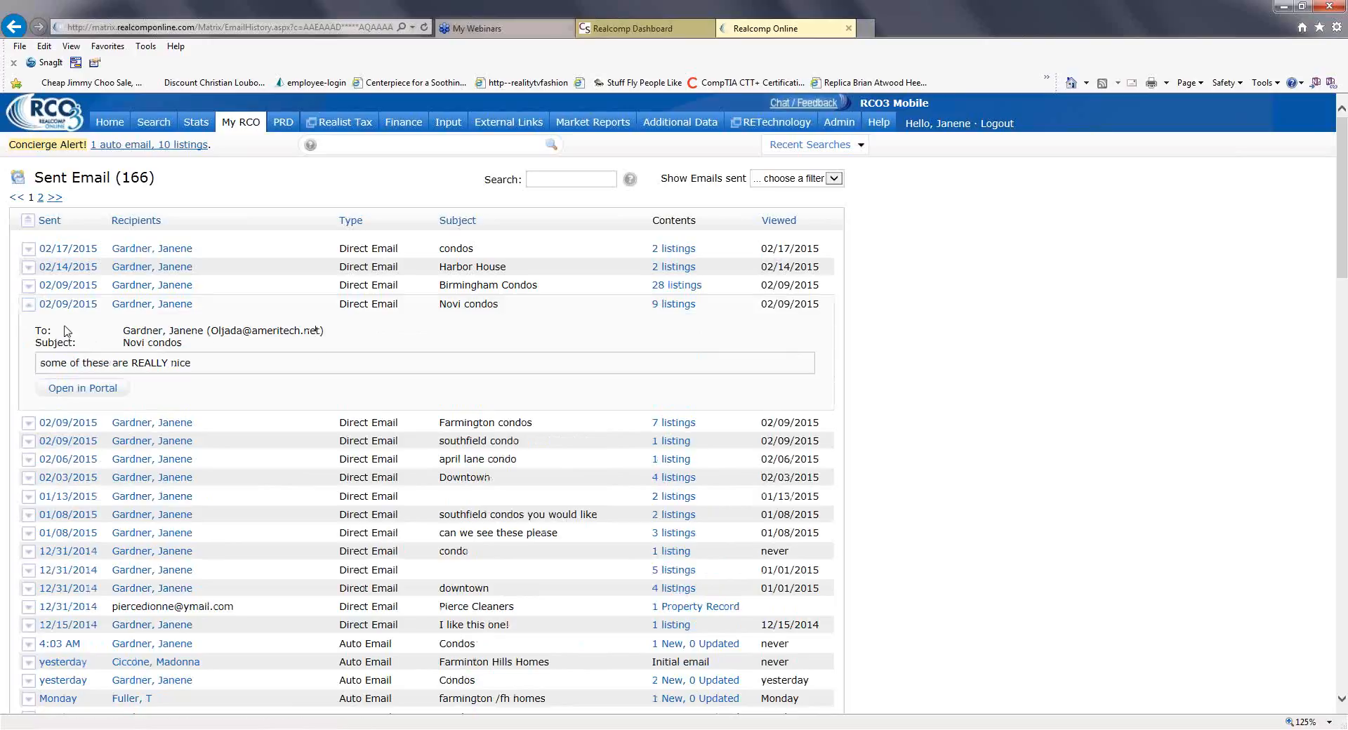
{"action": "left_click", "coordinate": [28, 306]}
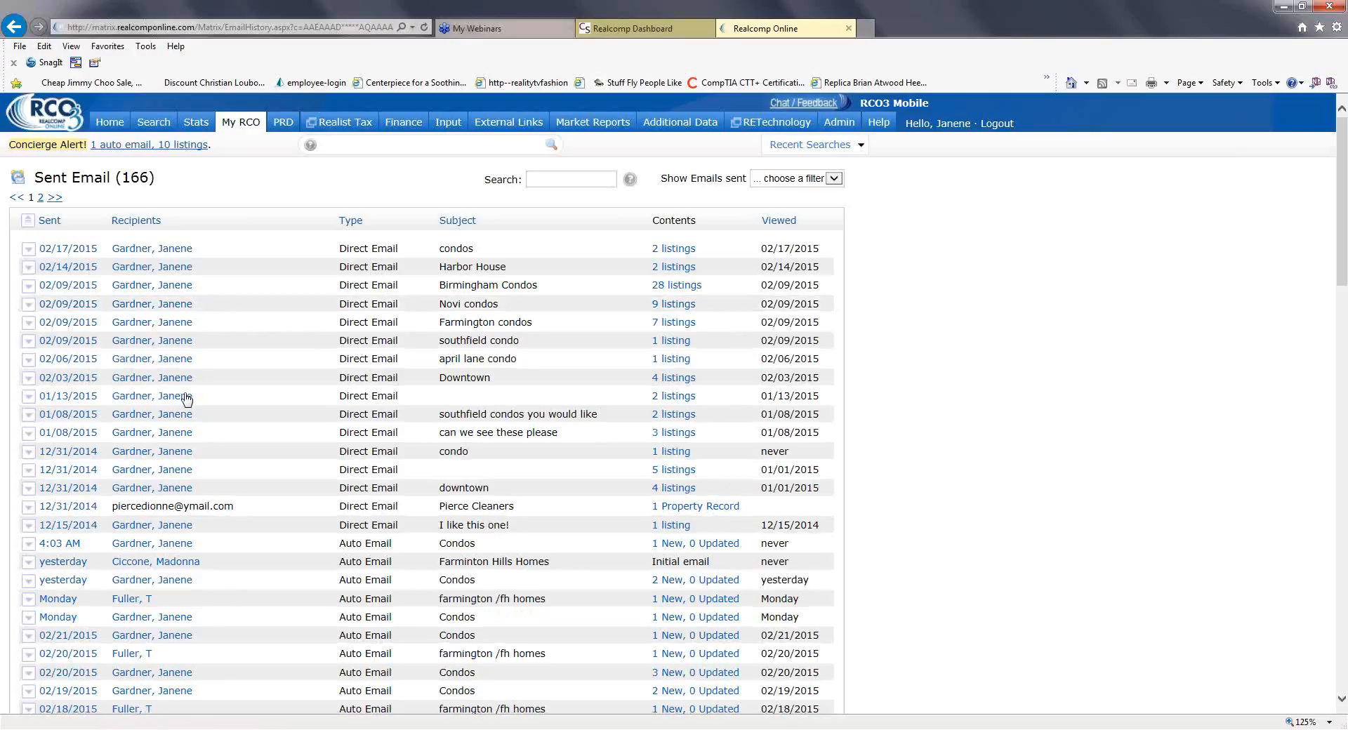
Return to the home page, open the active contacts list and look over its contacts and columns.
{"action": "left_click", "coordinate": [110, 122]}
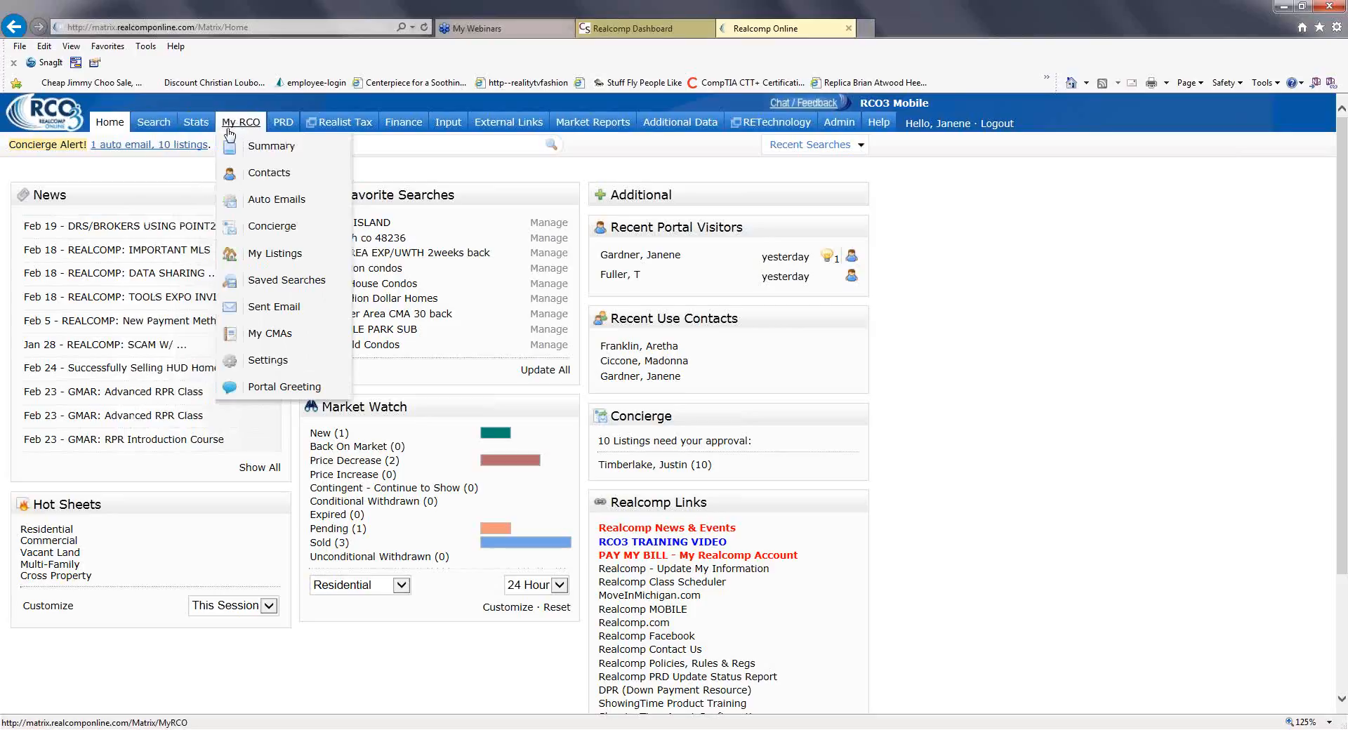
{"action": "left_click", "coordinate": [260, 177]}
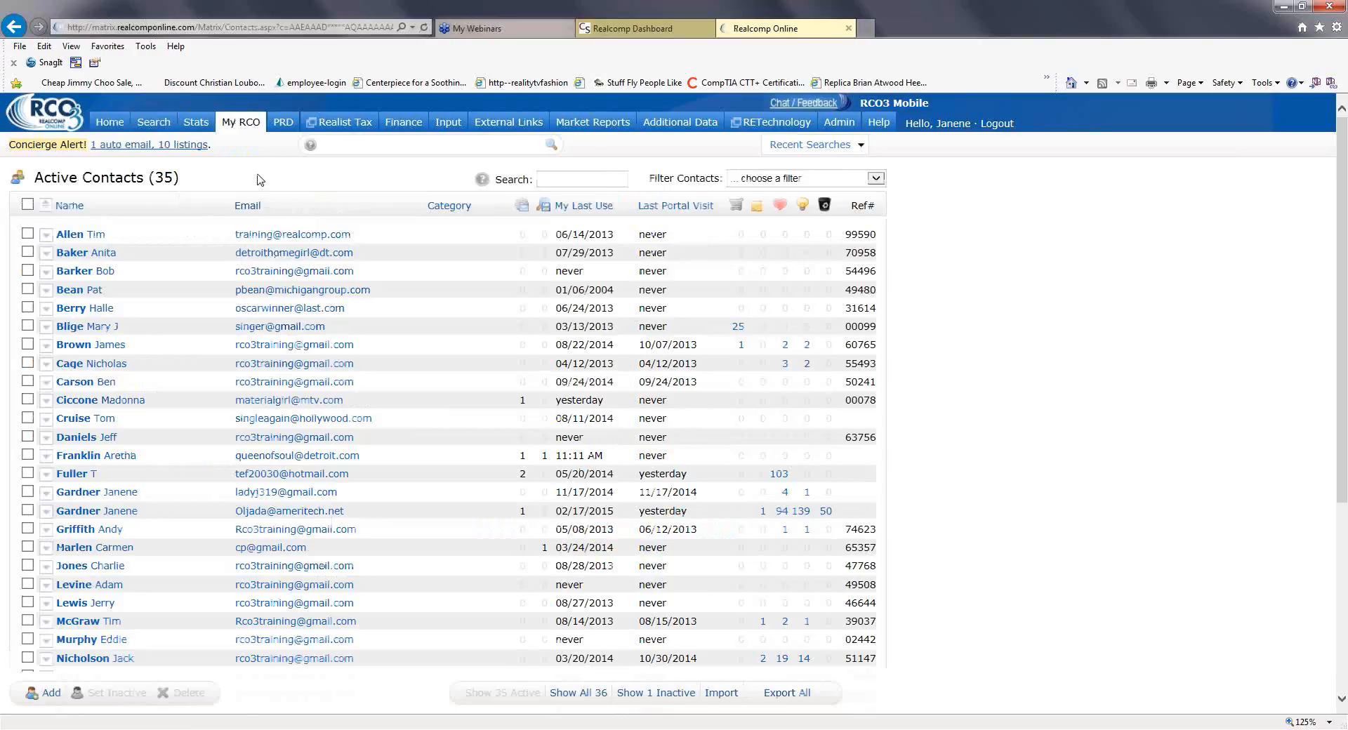
{"action": "scroll", "coordinate": [223, 336], "scroll_direction": "down", "scroll_amount": 5}
{"action": "scroll", "coordinate": [211, 314], "scroll_direction": "up", "scroll_amount": 5}
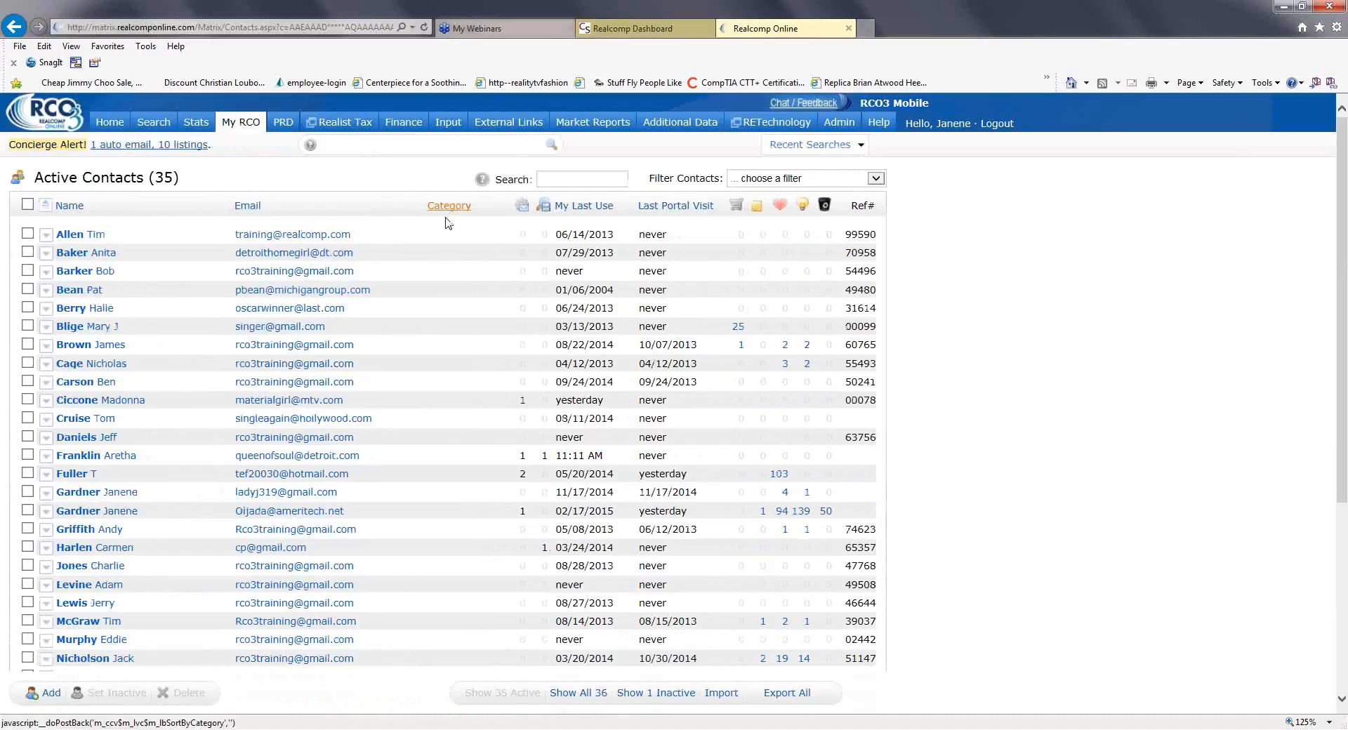
{"action": "scroll", "coordinate": [431, 321], "scroll_direction": "down", "scroll_amount": 5}
{"action": "scroll", "coordinate": [434, 313], "scroll_direction": "up", "scroll_amount": 5}
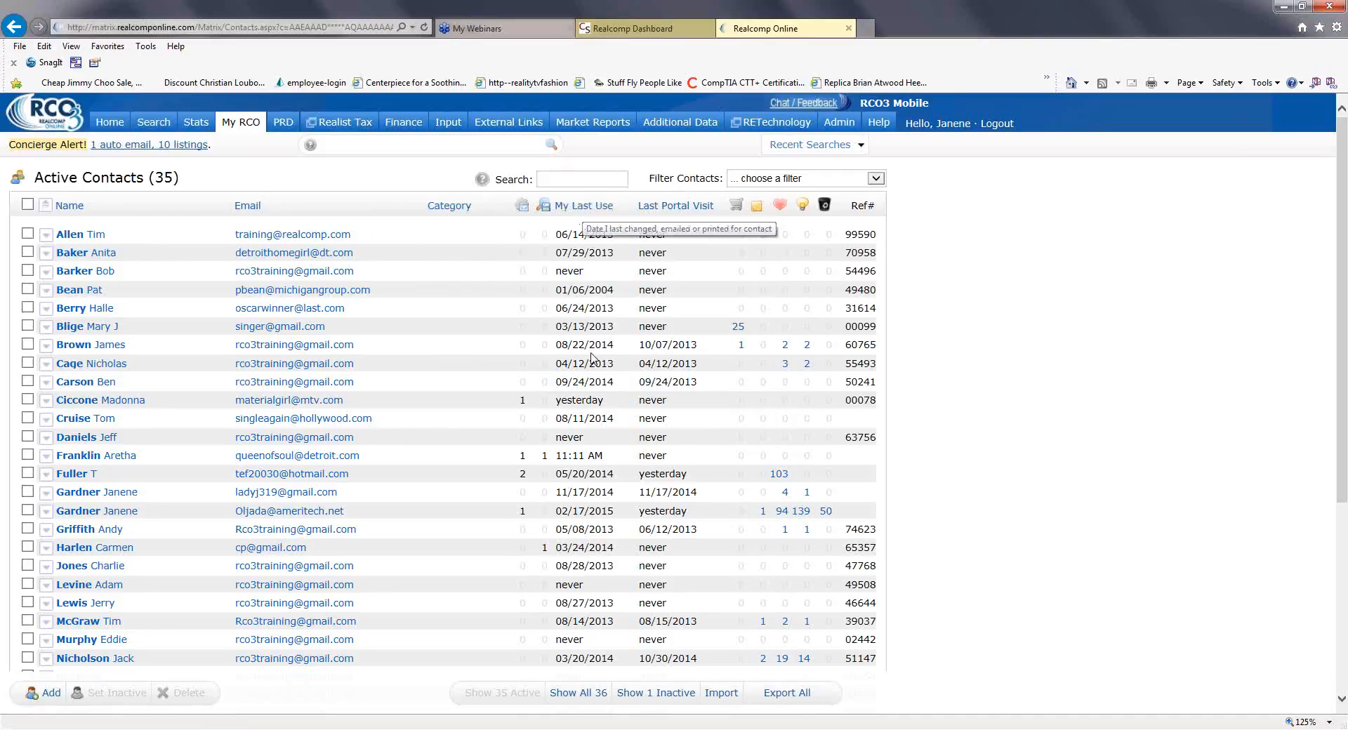
Examine the contacts' auto email counts, last use dates and last portal visit dates.
{"action": "scroll", "coordinate": [585, 402], "scroll_direction": "down", "scroll_amount": 1}
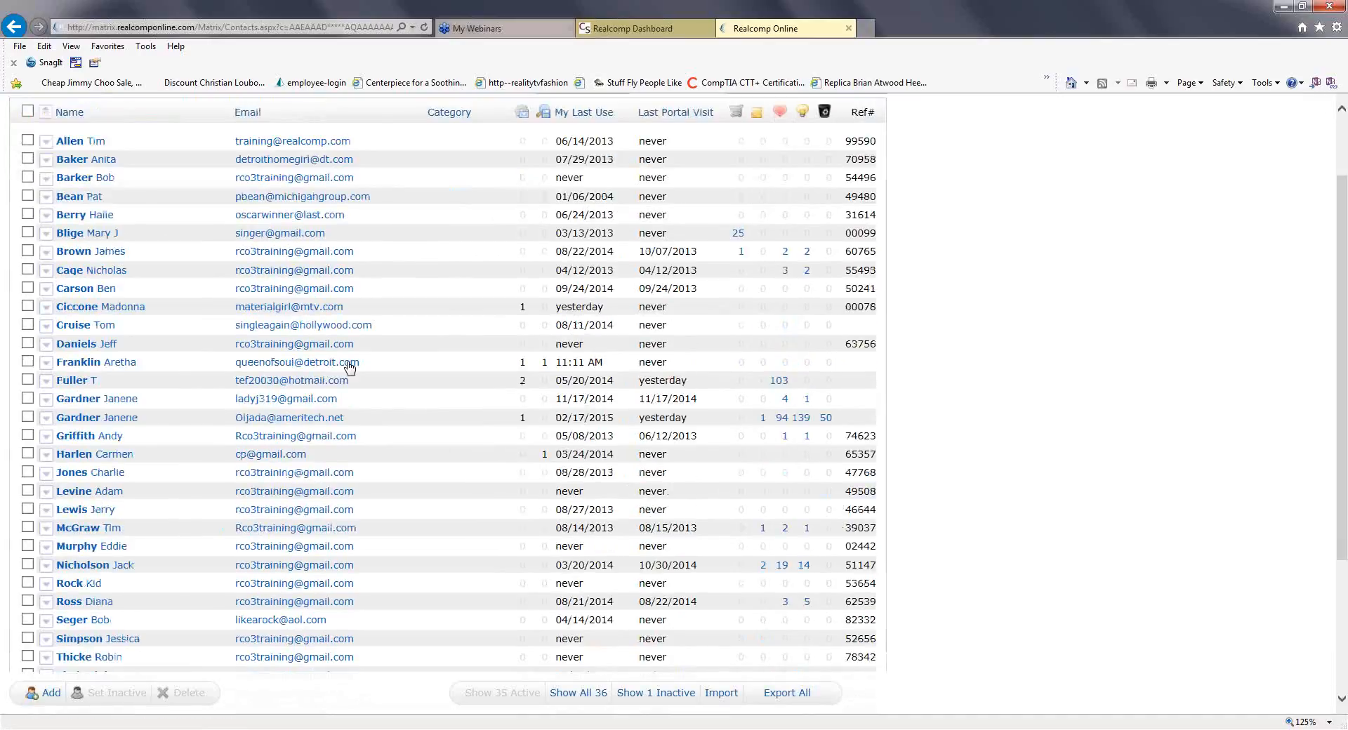
{"action": "scroll", "coordinate": [586, 470], "scroll_direction": "down", "scroll_amount": 2}
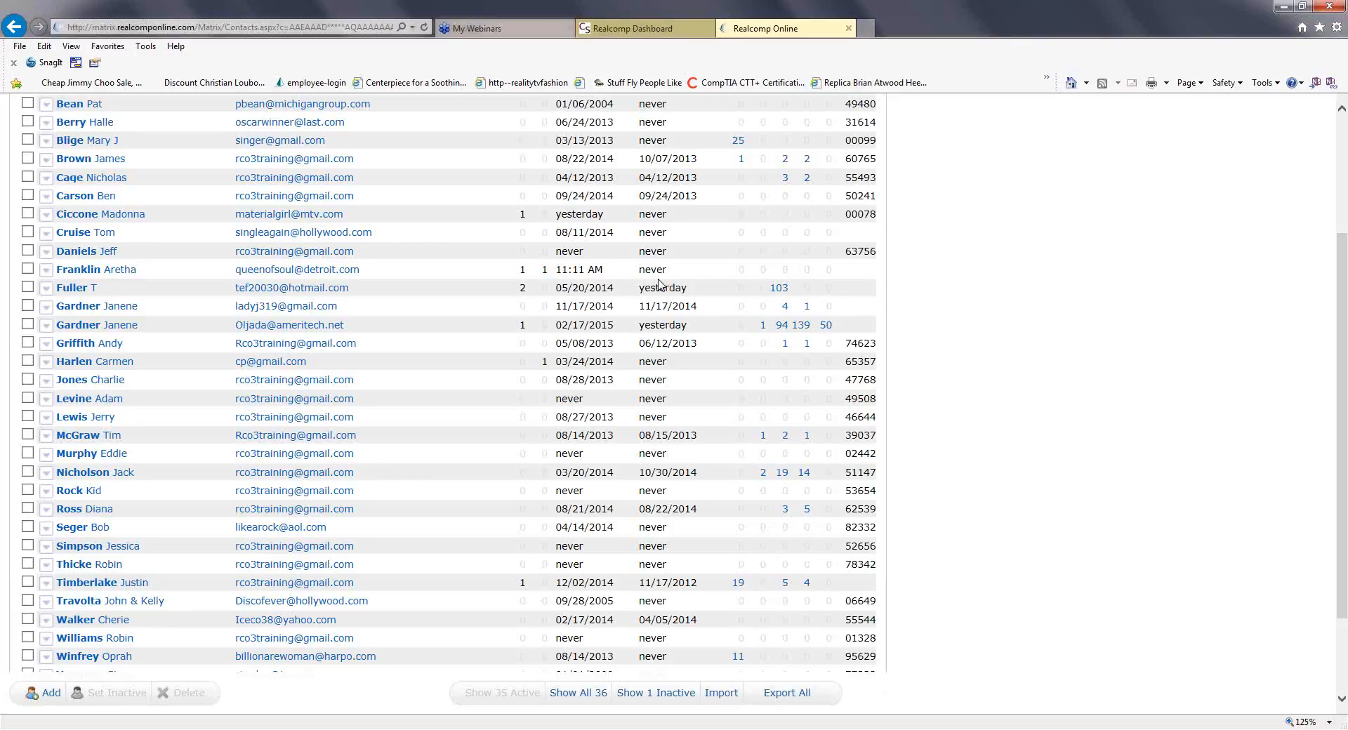
{"action": "scroll", "coordinate": [616, 357], "scroll_direction": "down", "scroll_amount": 3}
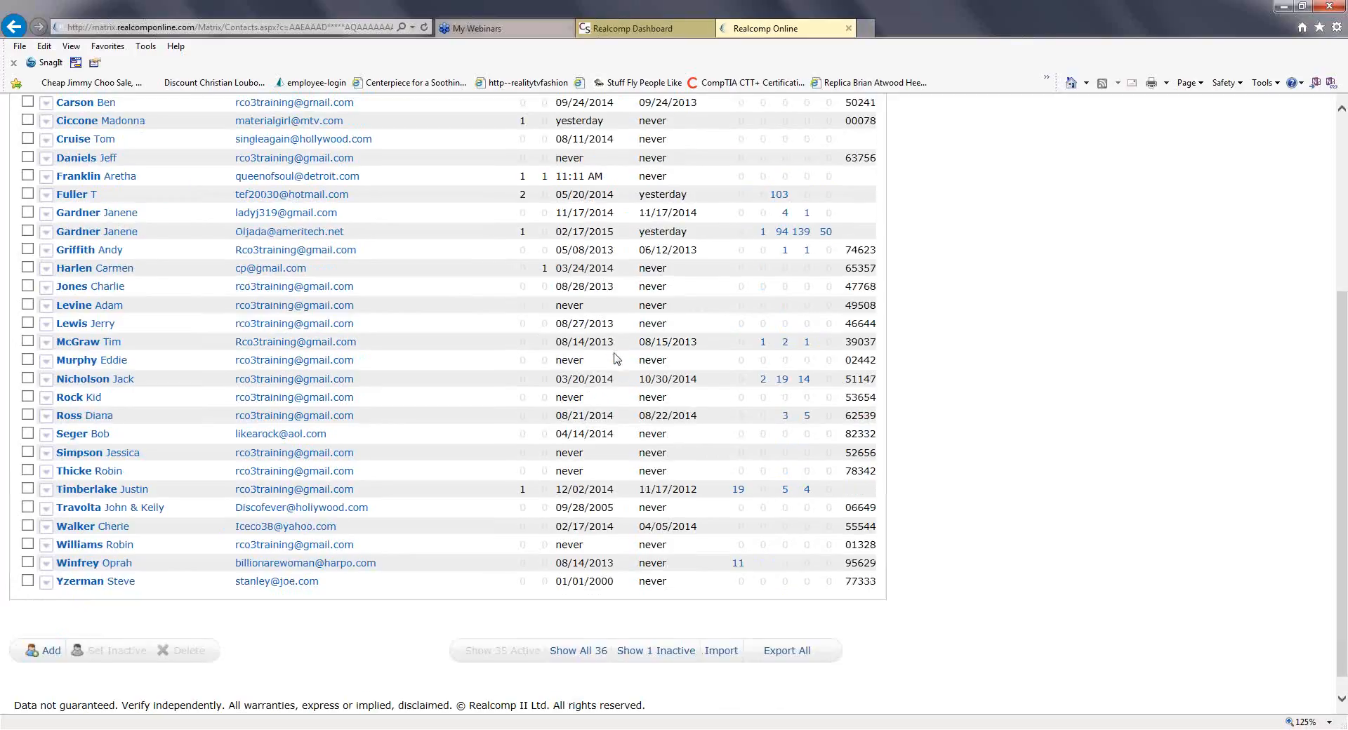
{"action": "scroll", "coordinate": [622, 283], "scroll_direction": "up", "scroll_amount": 3}
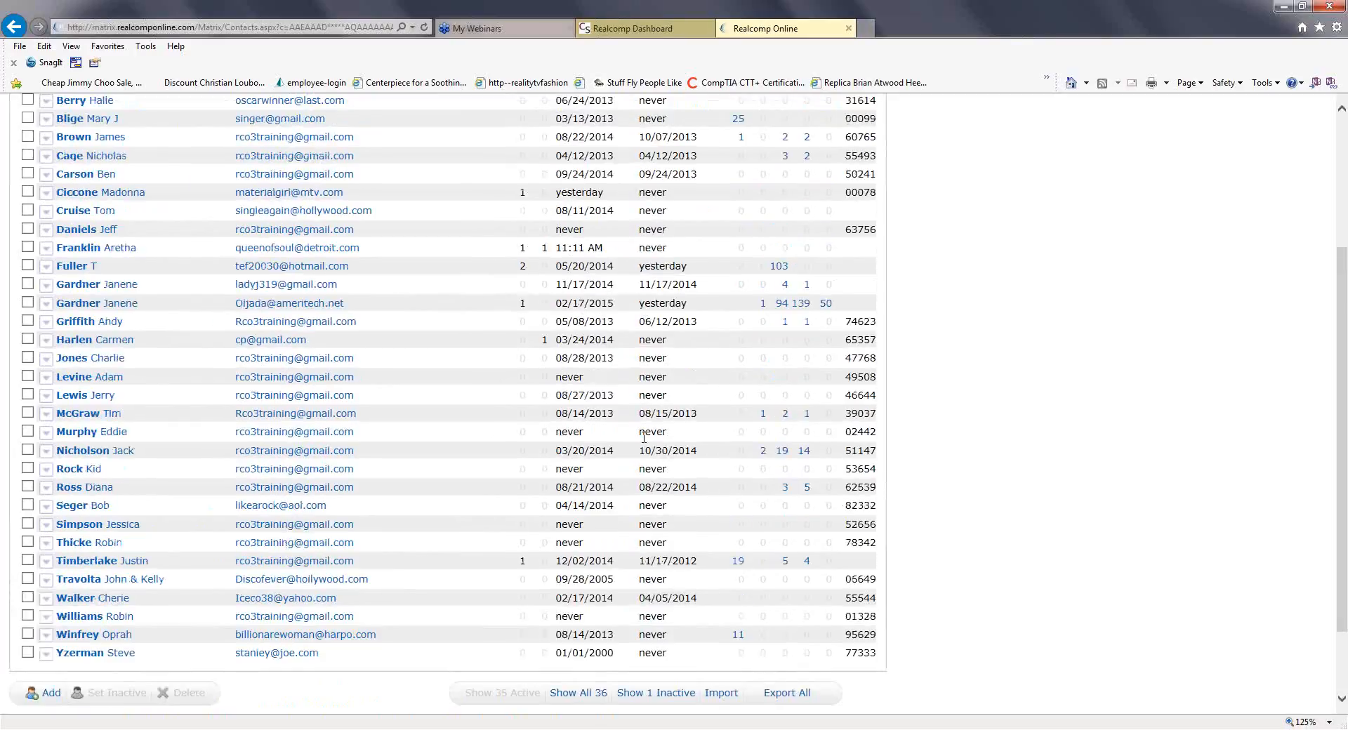
{"action": "scroll", "coordinate": [673, 565], "scroll_direction": "up", "scroll_amount": 2}
{"action": "scroll", "coordinate": [653, 505], "scroll_direction": "up", "scroll_amount": 2}
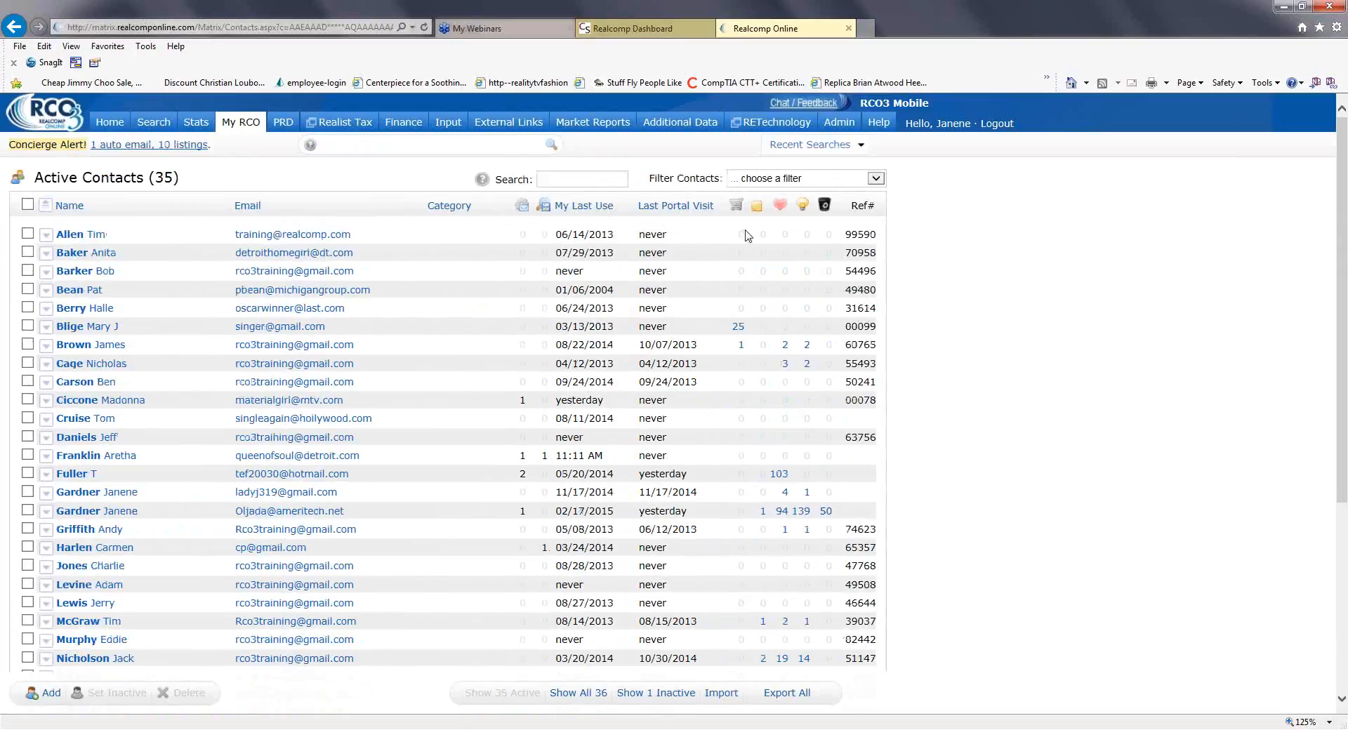
Examine each contact's counts of cart listings, favorites, possibilities and discards.
{"action": "scroll", "coordinate": [678, 363], "scroll_direction": "down", "scroll_amount": 5}
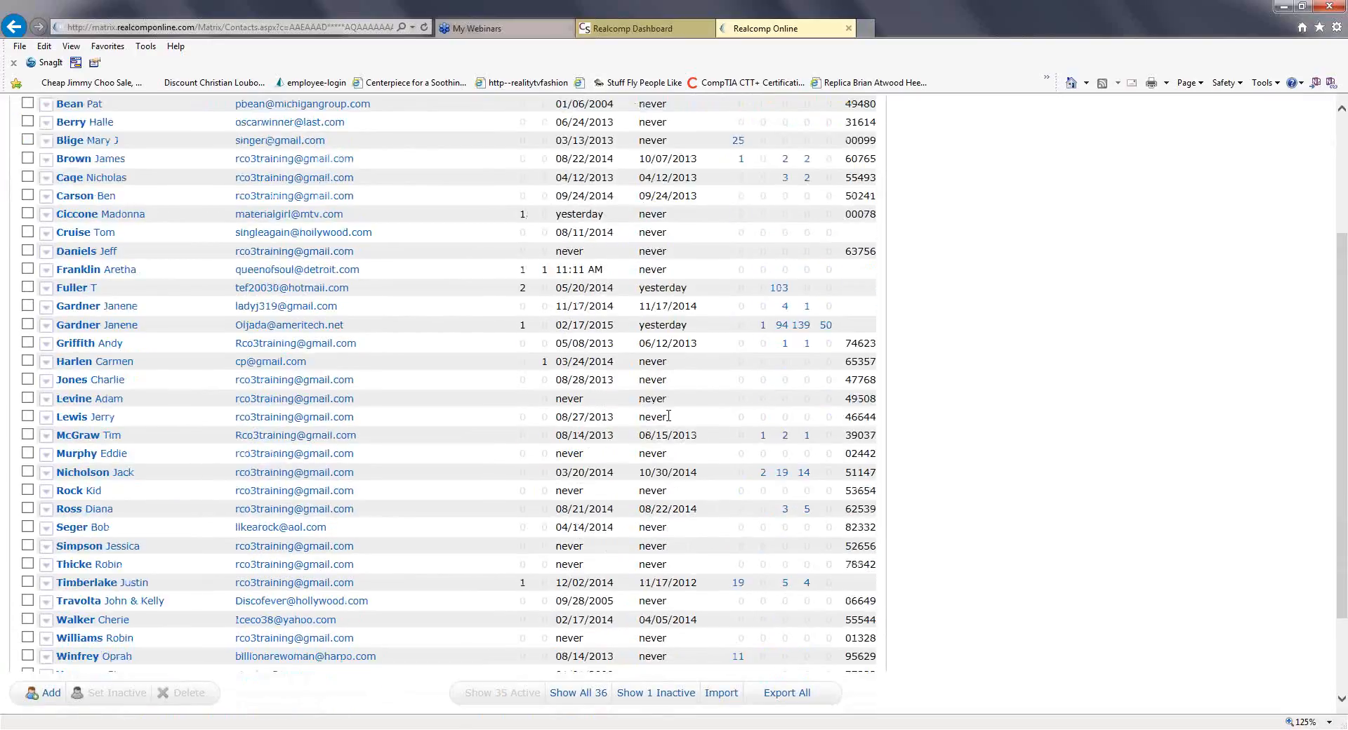
{"action": "scroll", "coordinate": [668, 431], "scroll_direction": "down", "scroll_amount": 2}
{"action": "scroll", "coordinate": [667, 434], "scroll_direction": "up", "scroll_amount": 6}
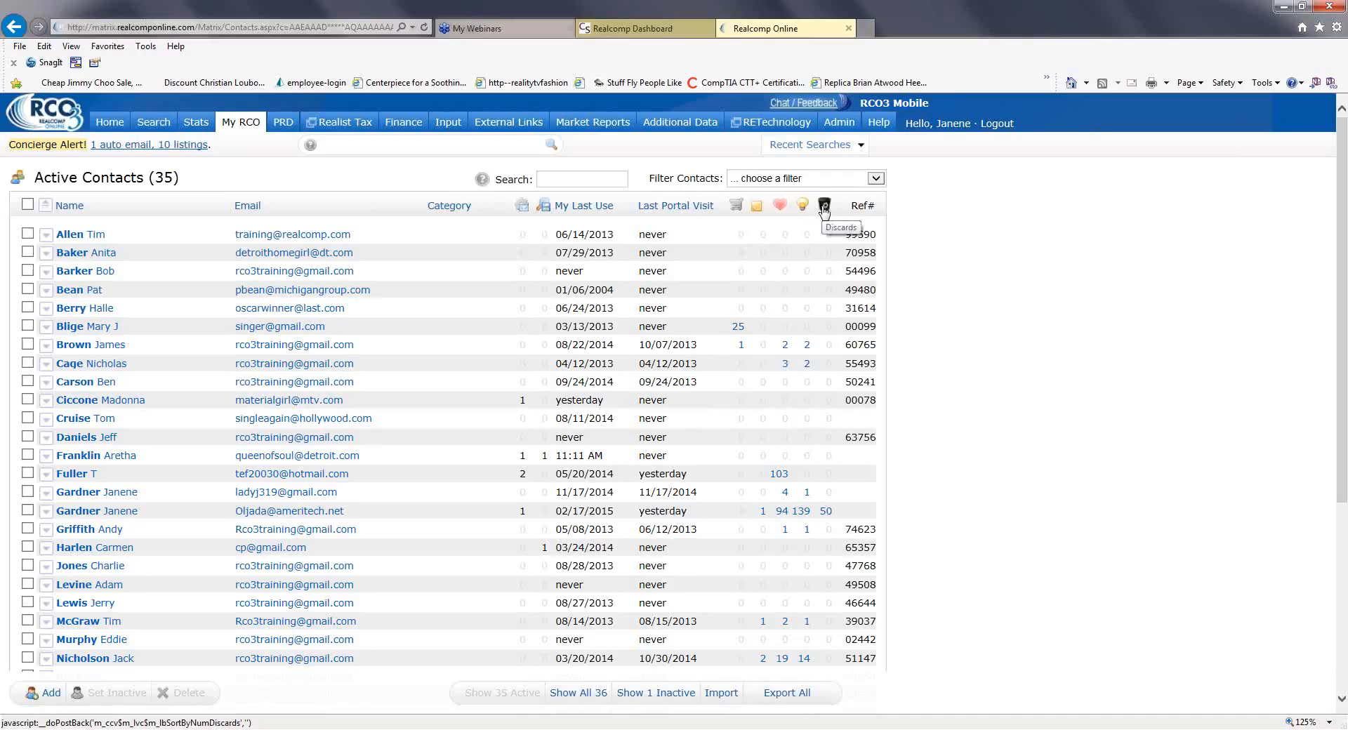
{"action": "scroll", "coordinate": [768, 286], "scroll_direction": "down", "scroll_amount": 1}
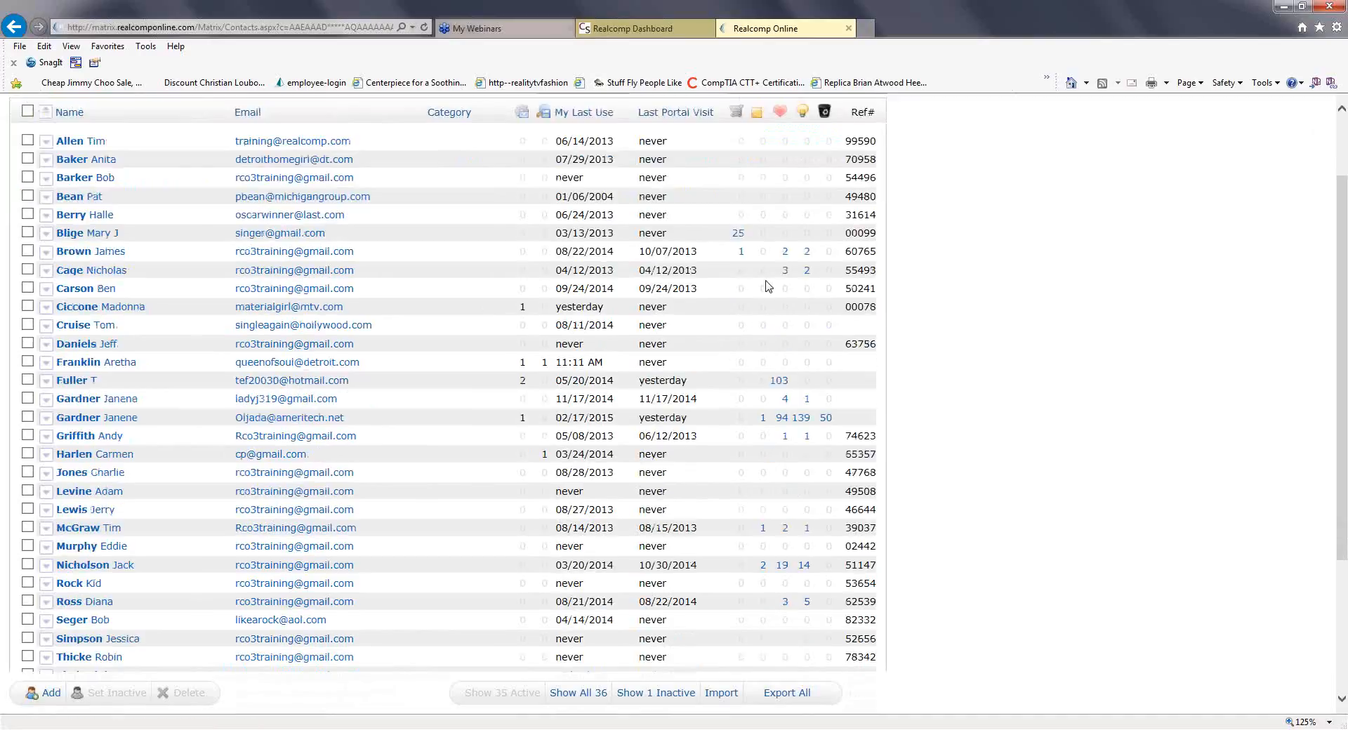
{"action": "scroll", "coordinate": [759, 316], "scroll_direction": "down", "scroll_amount": 1}
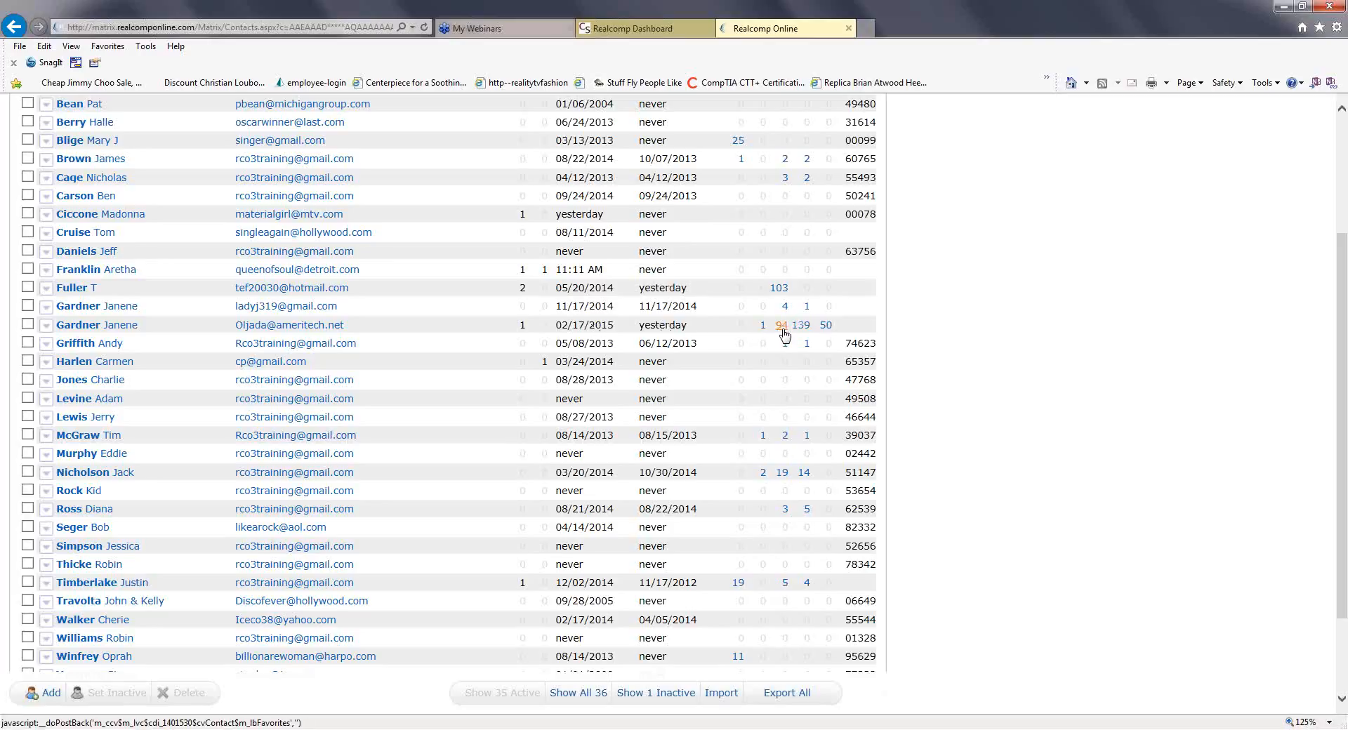
{"action": "scroll", "coordinate": [783, 344], "scroll_direction": "down", "scroll_amount": 3}
{"action": "scroll", "coordinate": [783, 324], "scroll_direction": "up", "scroll_amount": 5}
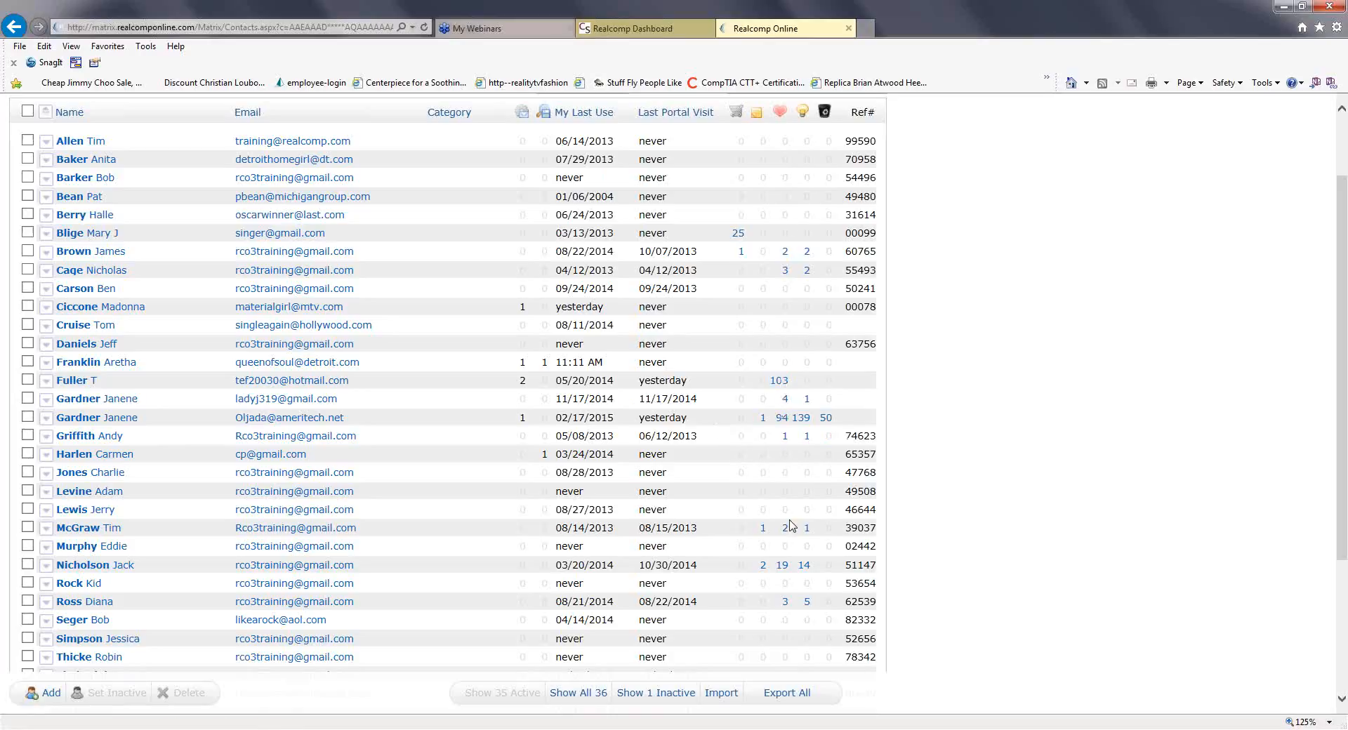
Open the listings marked as favorites by the contact with 94 favorites, and sort them by status.
{"action": "left_click", "coordinate": [783, 419]}
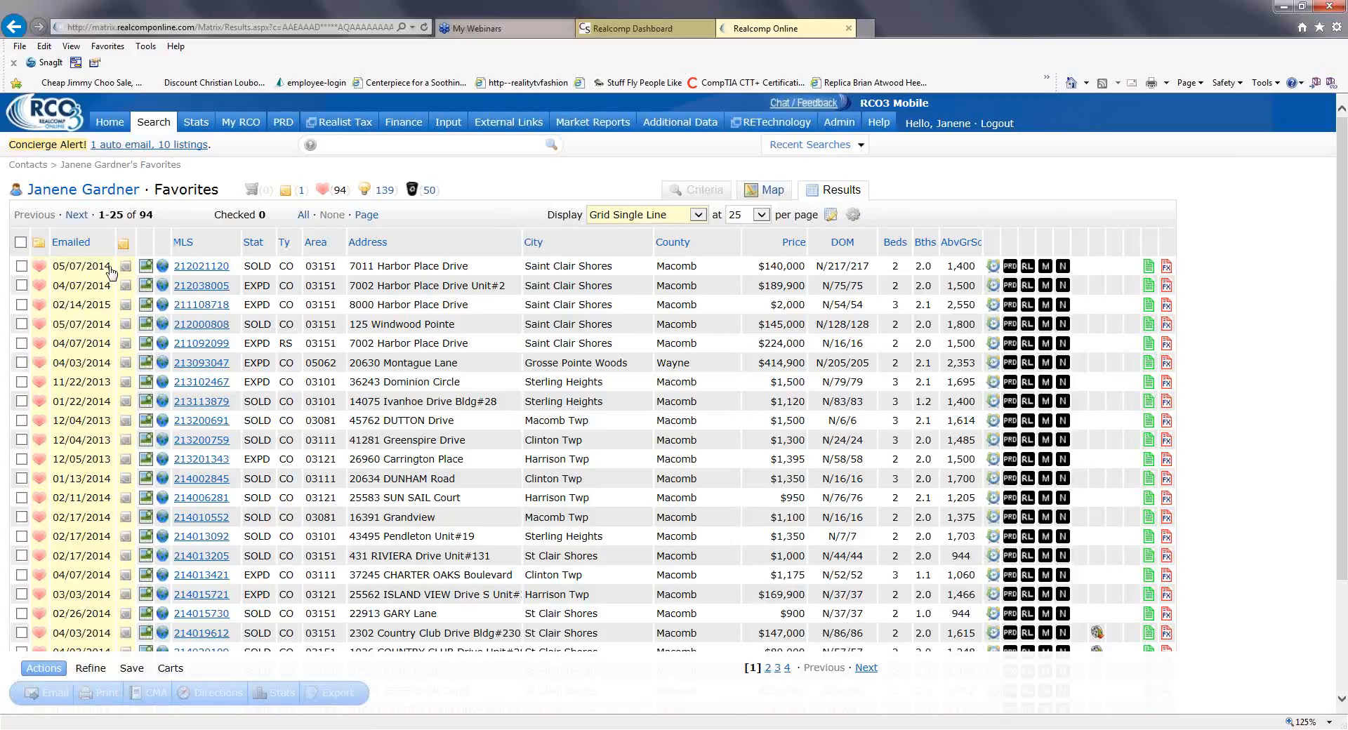
{"action": "left_click", "coordinate": [255, 244]}
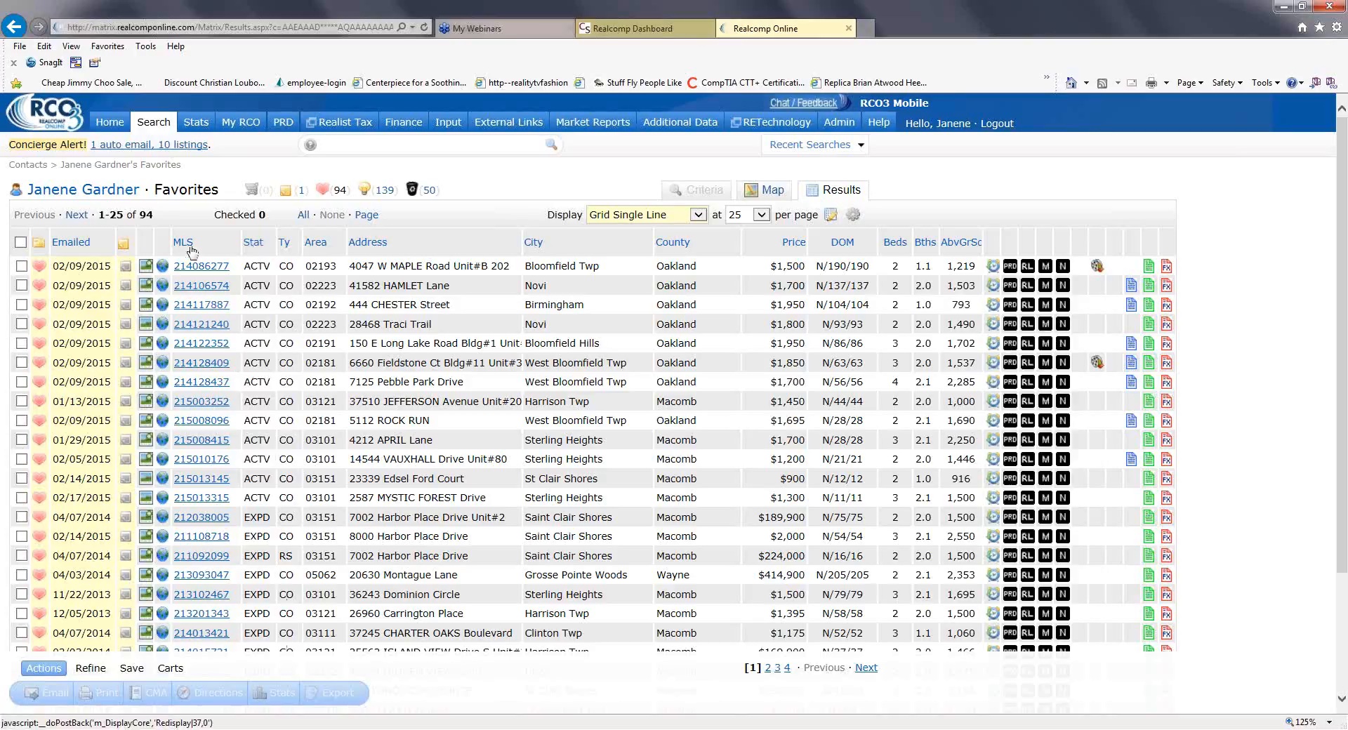
Open the full details of the active $1,950 Birmingham condo lease in the favorites and read through them.
{"action": "left_click", "coordinate": [211, 306]}
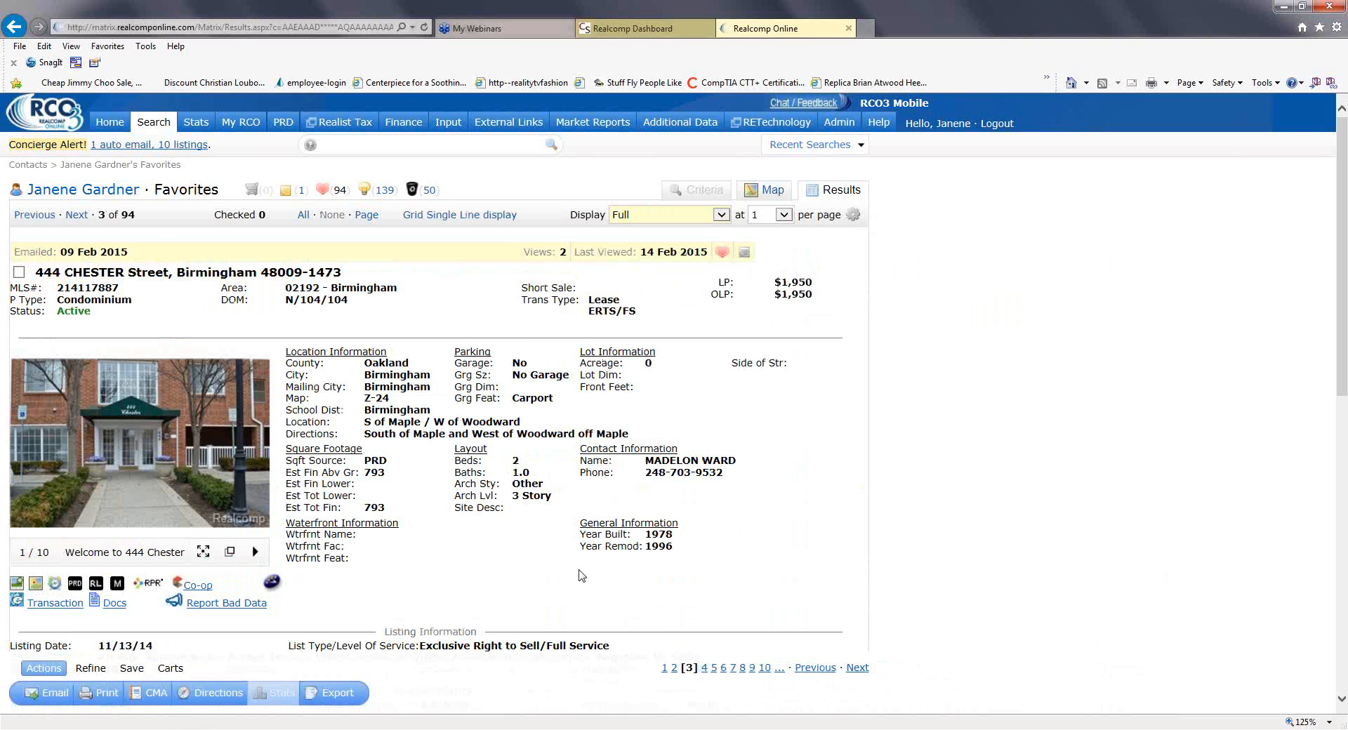
{"action": "scroll", "coordinate": [627, 476], "scroll_direction": "down", "scroll_amount": 10}
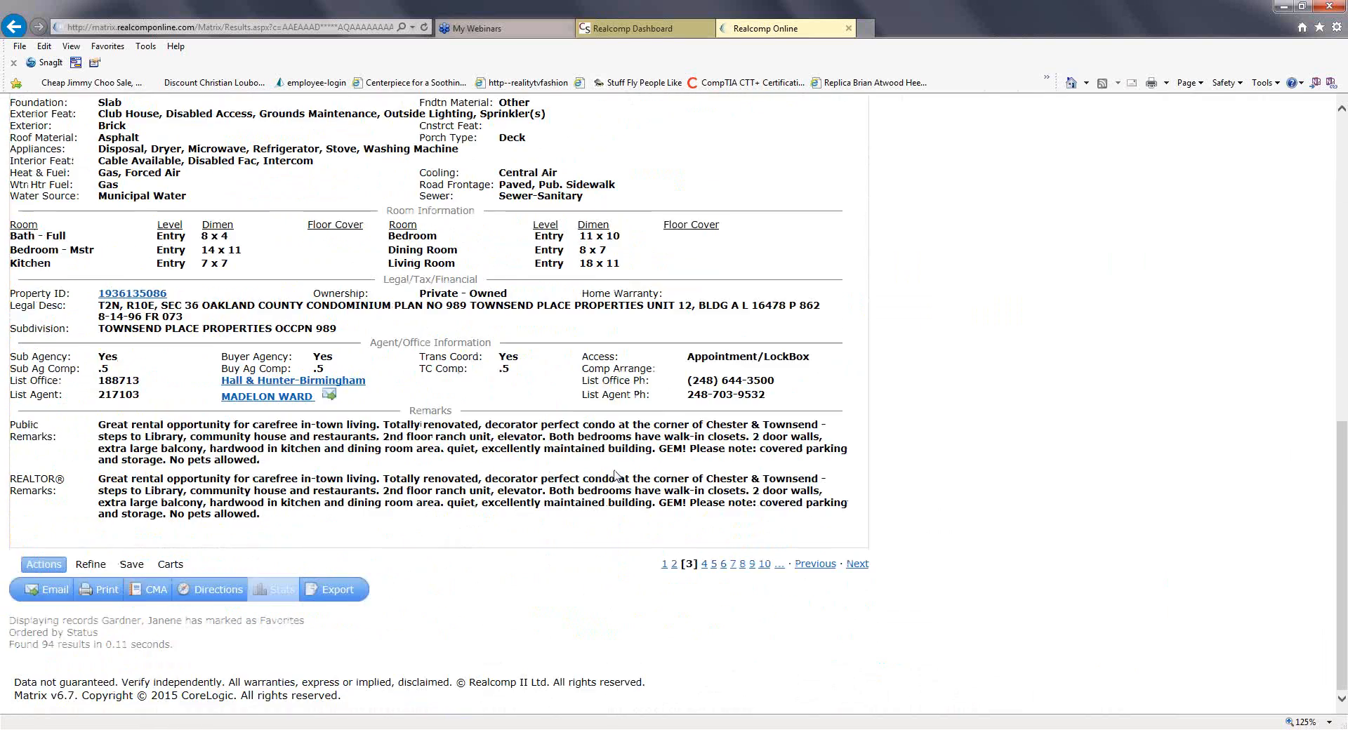
{"action": "scroll", "coordinate": [613, 470], "scroll_direction": "up", "scroll_amount": 7}
{"action": "scroll", "coordinate": [613, 470], "scroll_direction": "up", "scroll_amount": 3}
Enlarge the Birmingham condo's photo and page through its pictures up to the kitchen.
{"action": "left_click", "coordinate": [242, 478]}
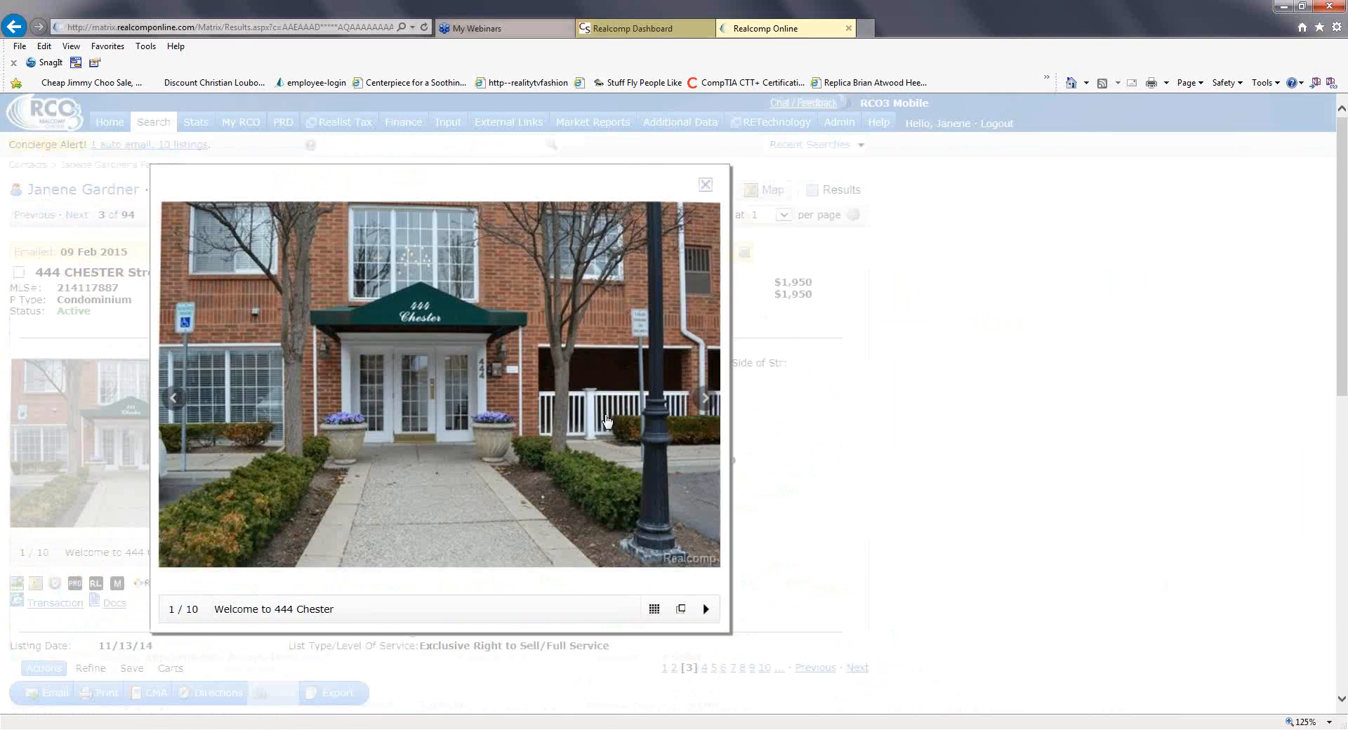
{"action": "left_click", "coordinate": [695, 406]}
{"action": "left_click", "coordinate": [695, 406]}
{"action": "left_click", "coordinate": [696, 406]}
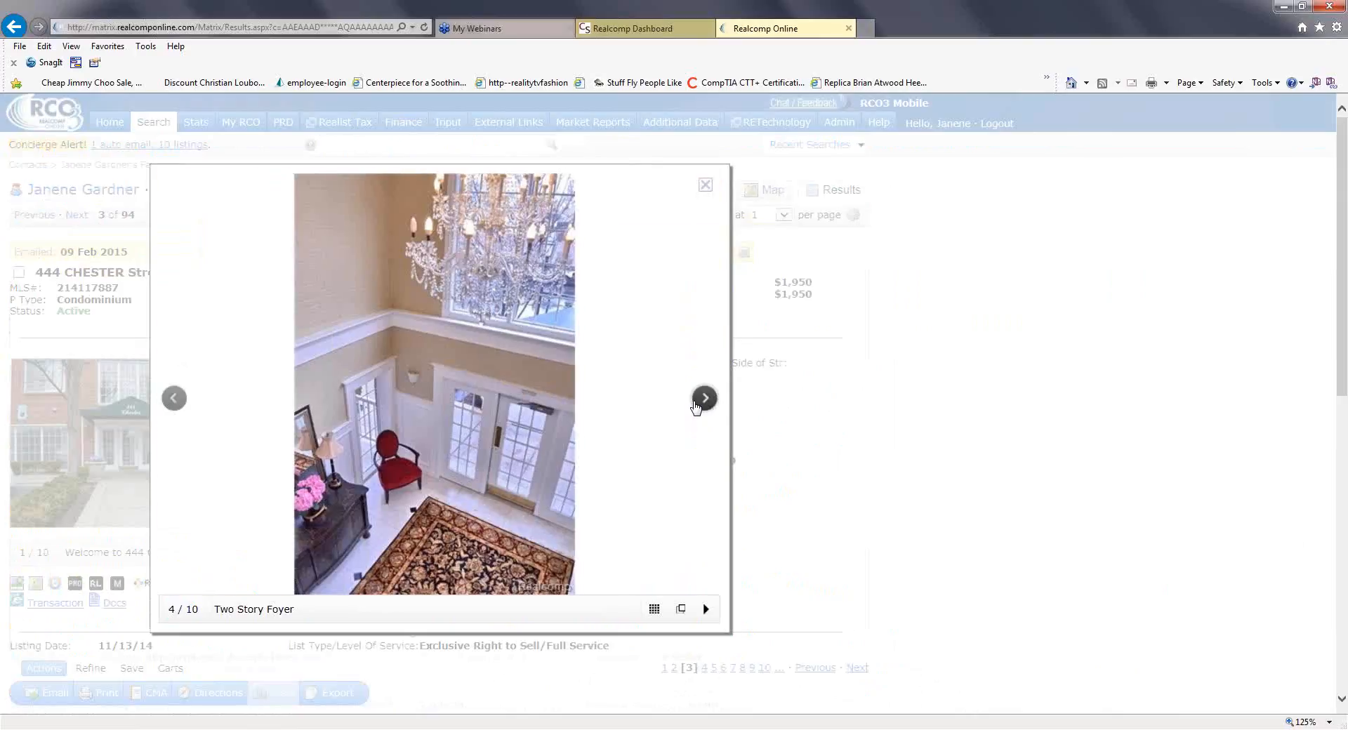
{"action": "left_click", "coordinate": [696, 406]}
{"action": "left_click", "coordinate": [695, 406]}
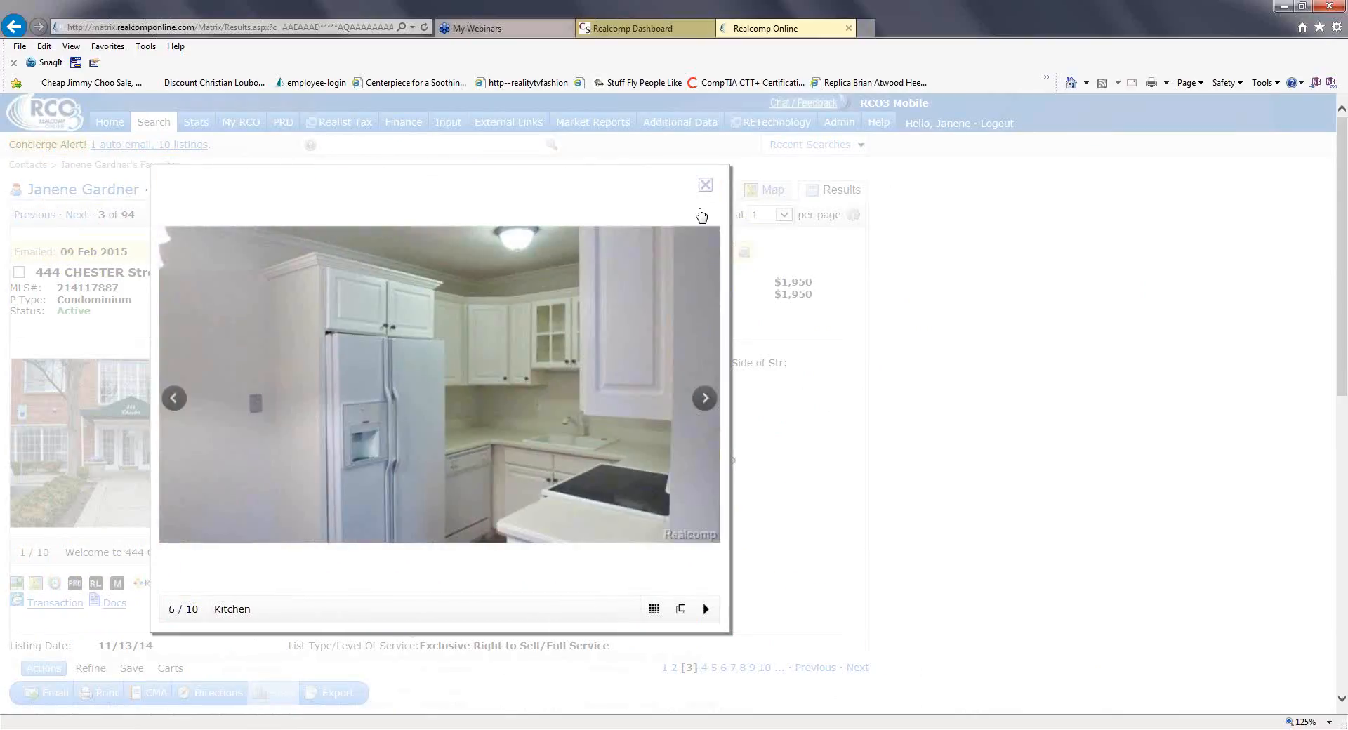
Close the enlarged kitchen photo and read through the Birmingham condo's listing, lease and feature details.
{"action": "left_click", "coordinate": [705, 185]}
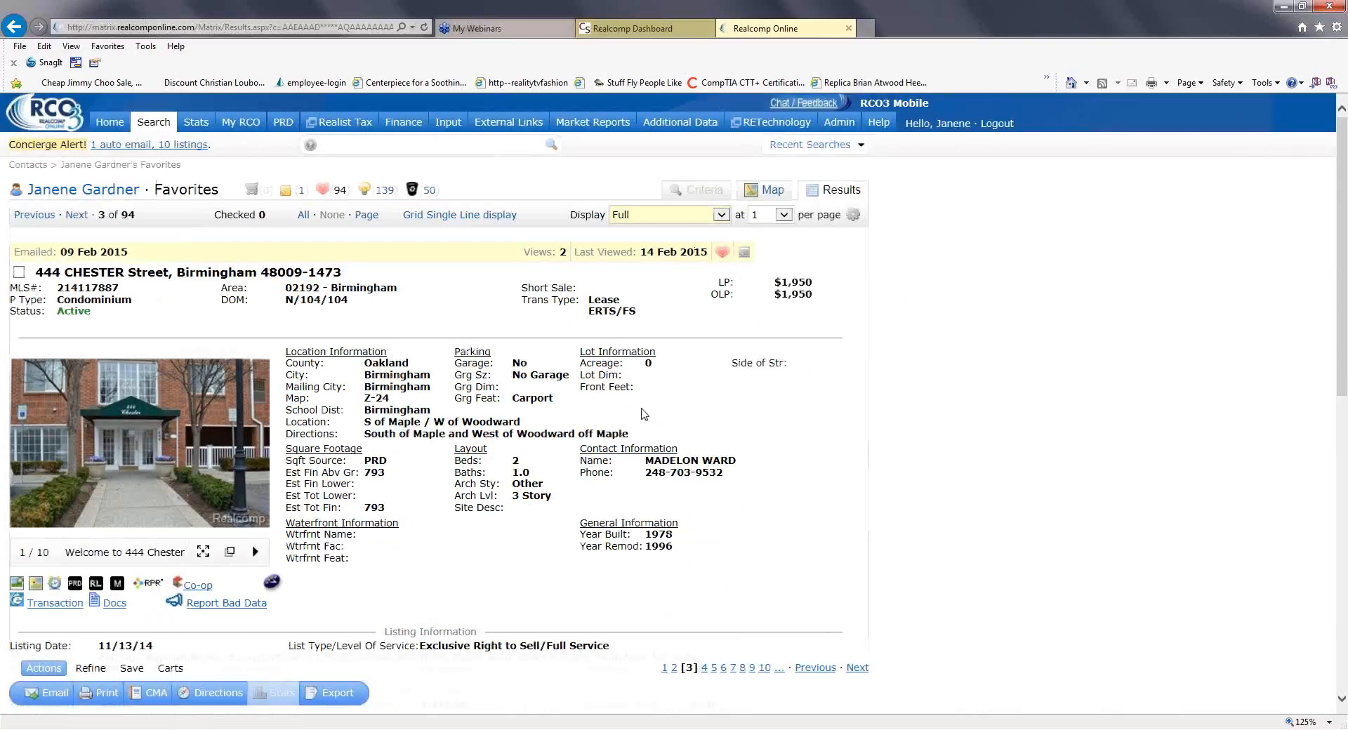
{"action": "scroll", "coordinate": [605, 420], "scroll_direction": "down", "scroll_amount": 1}
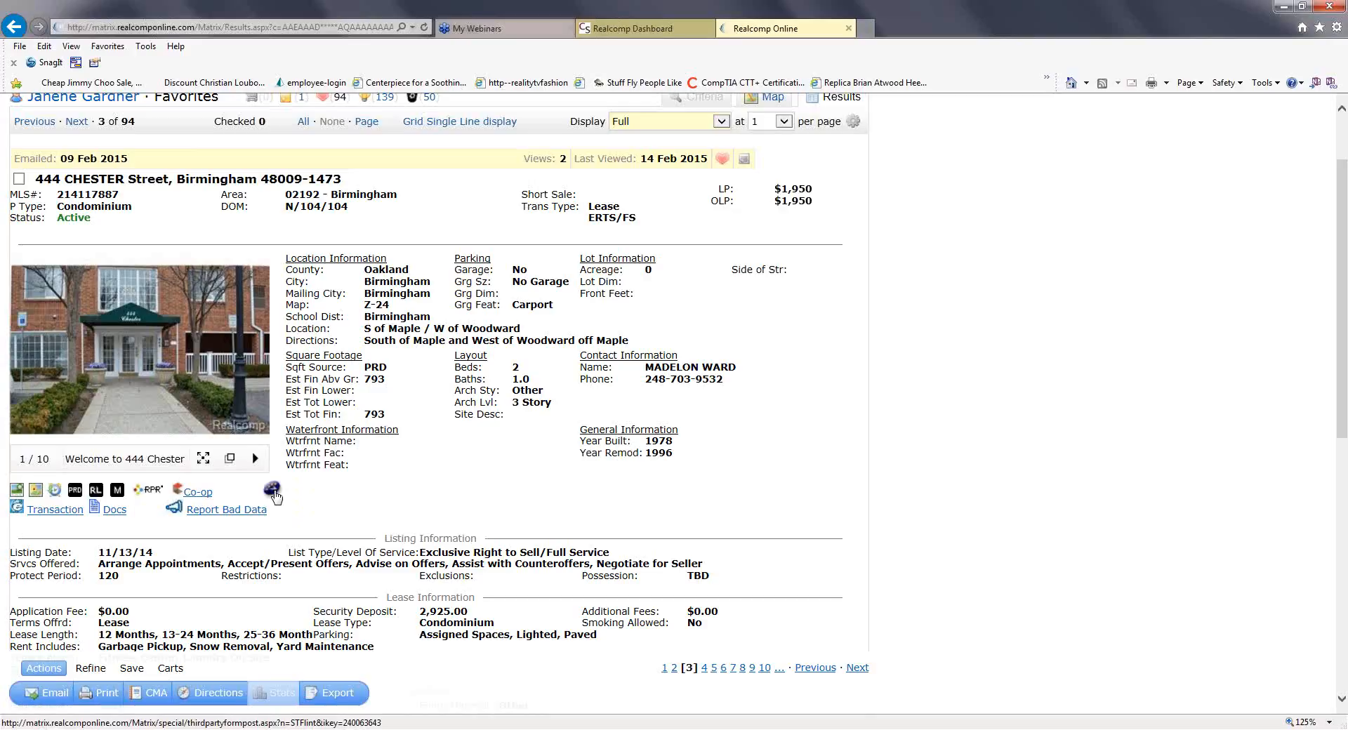
{"action": "scroll", "coordinate": [467, 443], "scroll_direction": "down", "scroll_amount": 2}
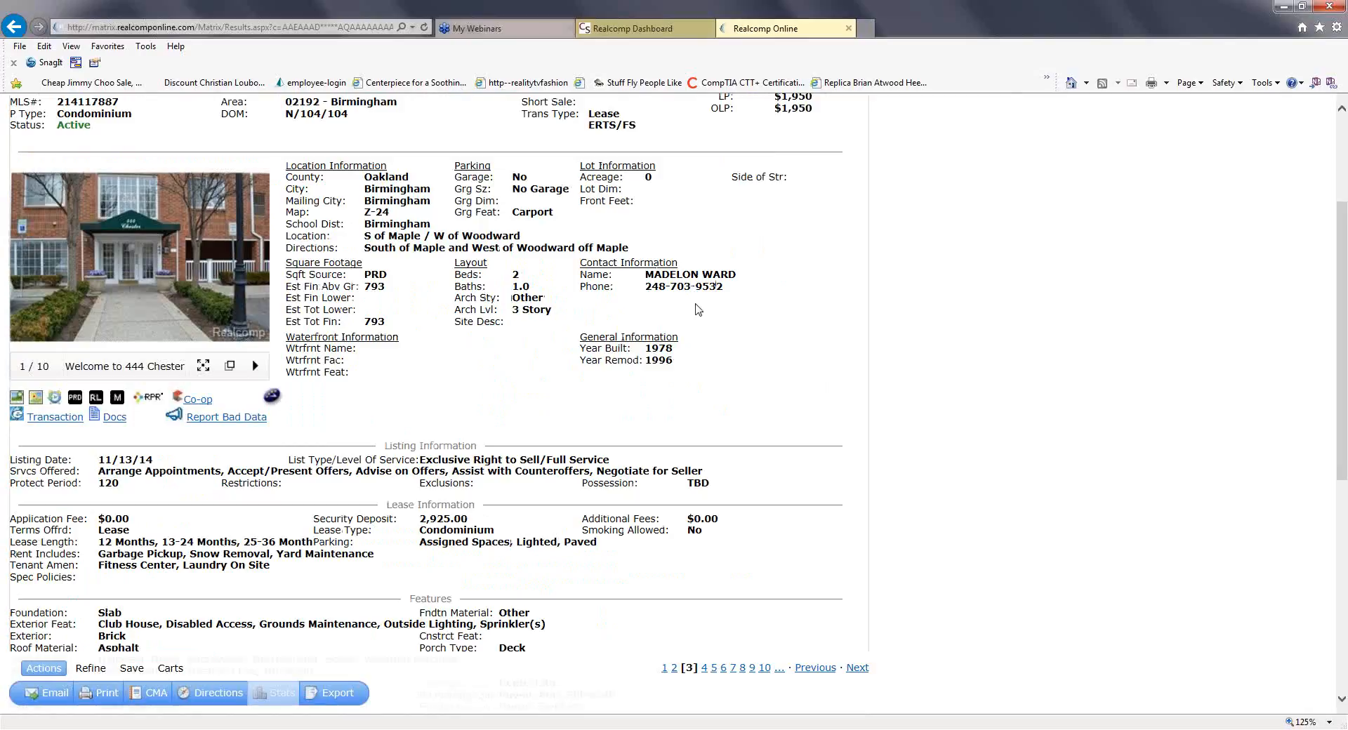
{"action": "scroll", "coordinate": [582, 292], "scroll_direction": "up", "scroll_amount": 3}
Return to the contacts list, open the discarded listings of the contact with 94 favorites, and look through them.
{"action": "mouse_move", "coordinate": [241, 123]}
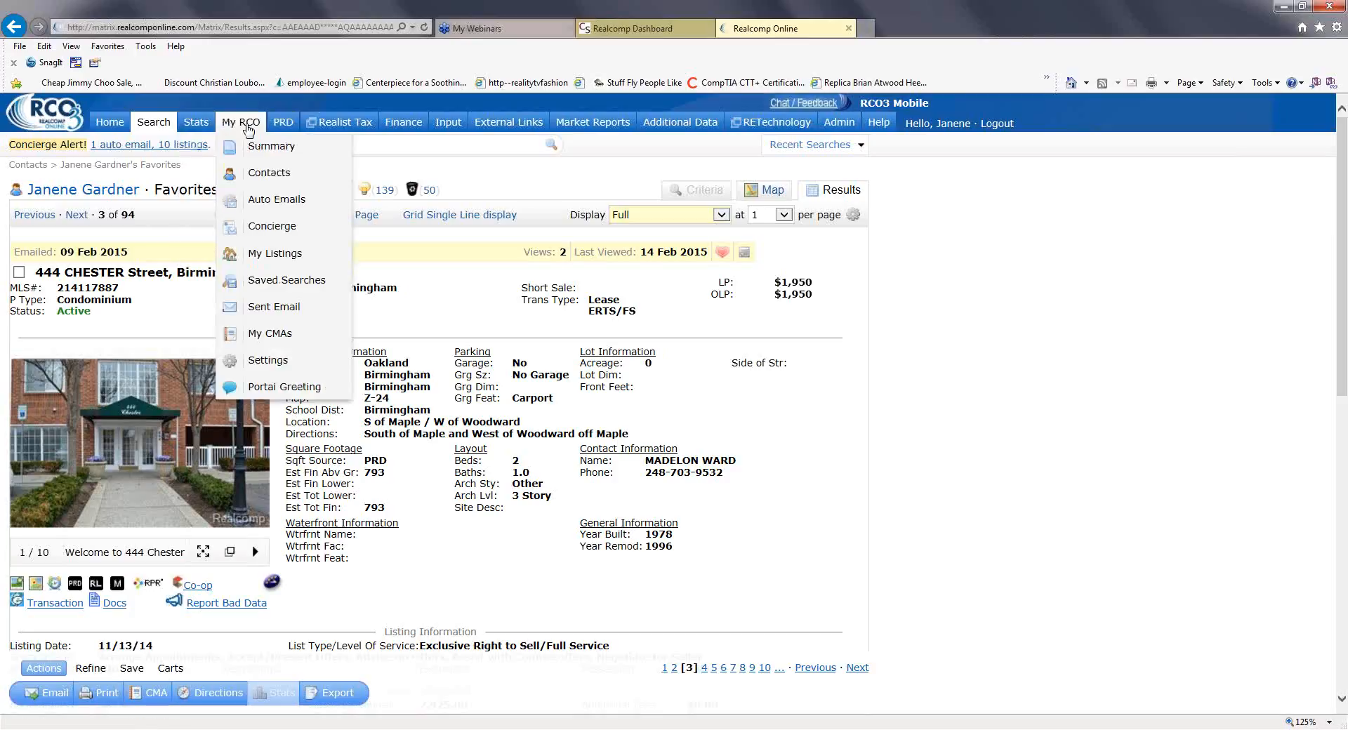
{"action": "left_click", "coordinate": [273, 177]}
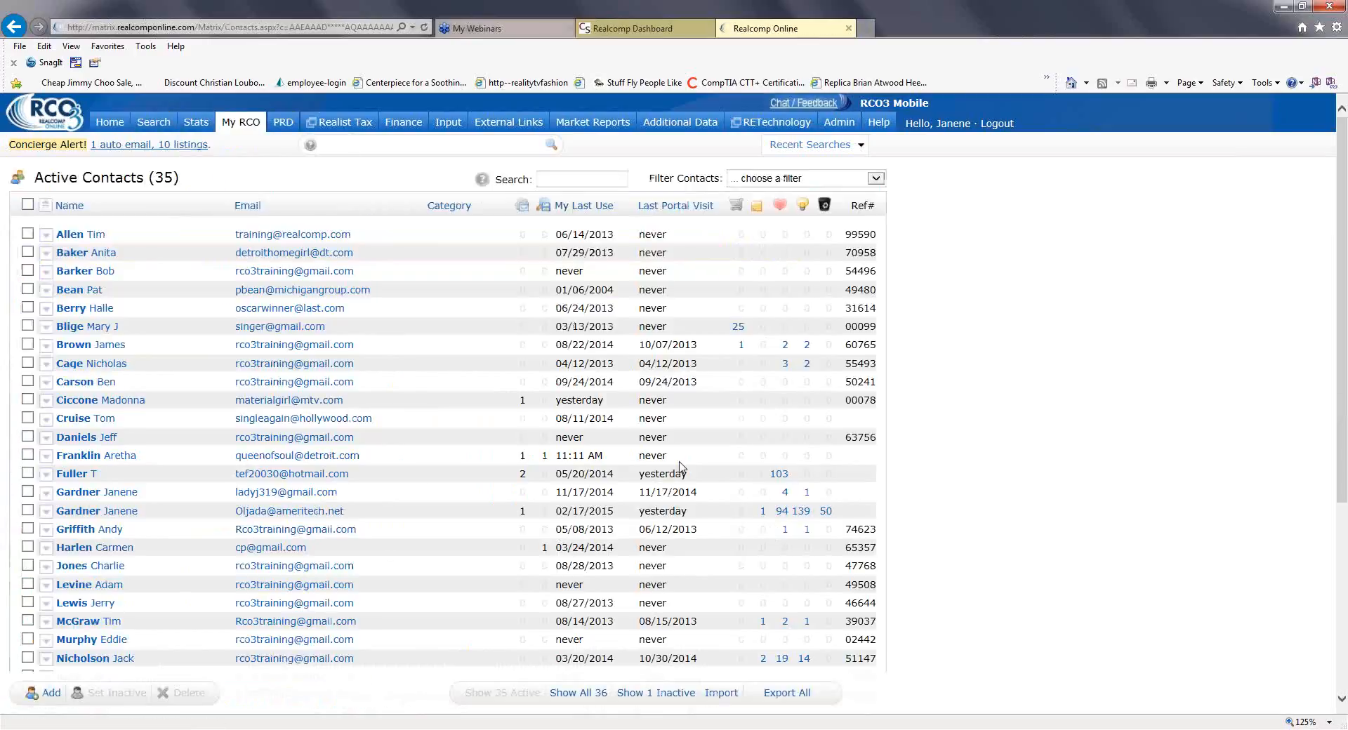
{"action": "left_click", "coordinate": [826, 513]}
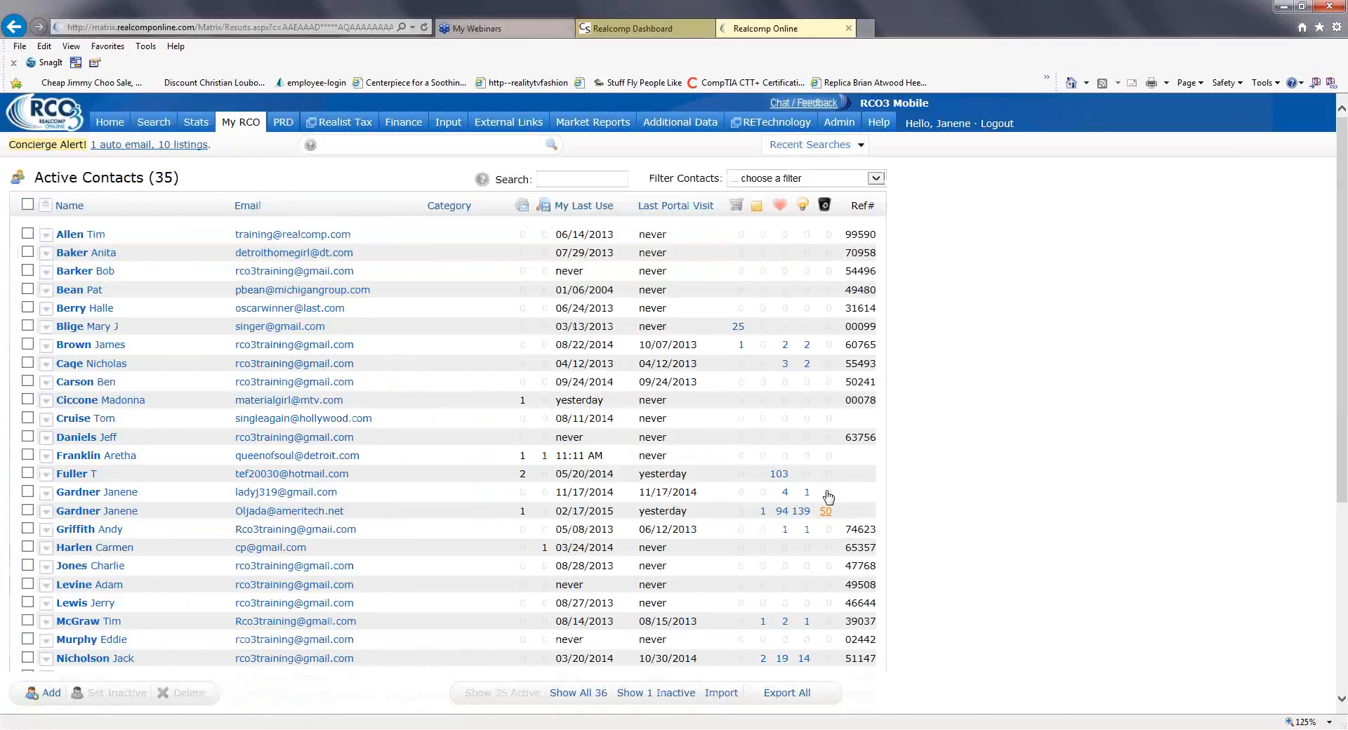
{"action": "scroll", "coordinate": [320, 361], "scroll_direction": "down", "scroll_amount": 2}
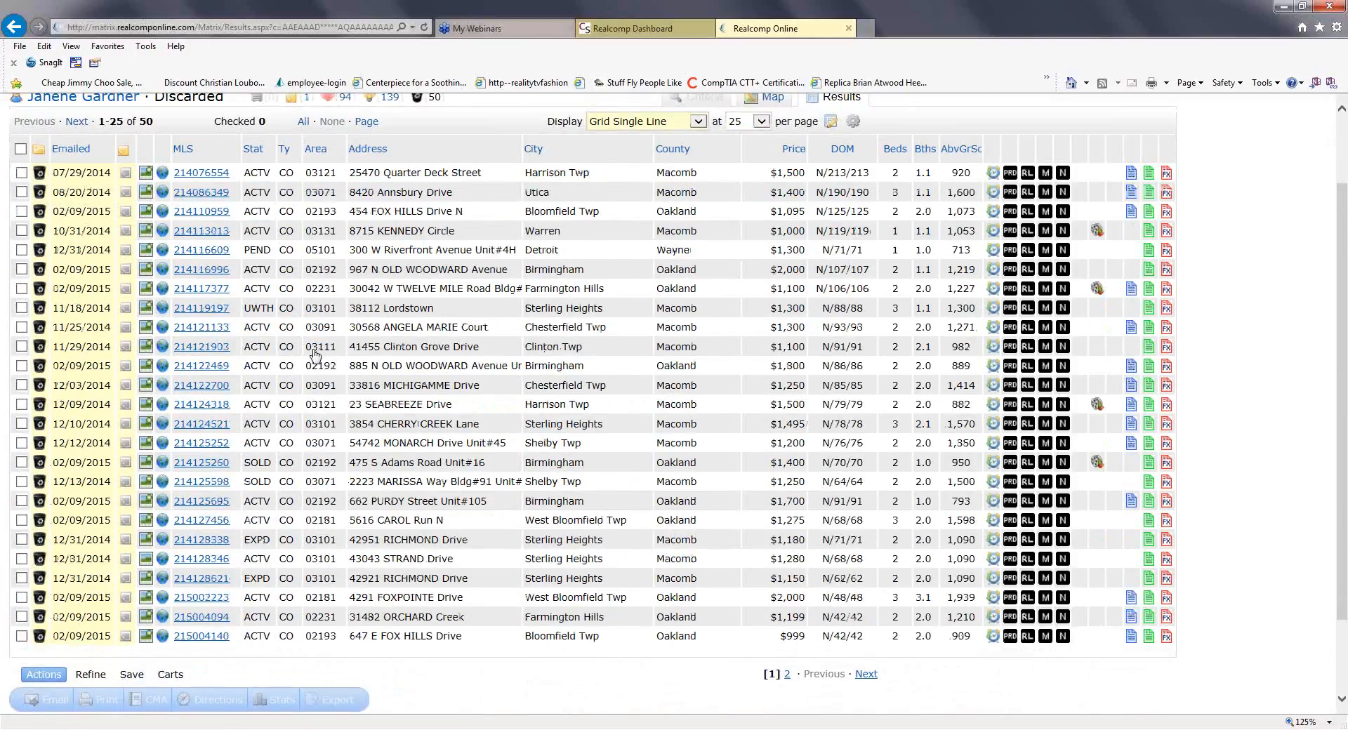
{"action": "scroll", "coordinate": [457, 394], "scroll_direction": "up", "scroll_amount": 2}
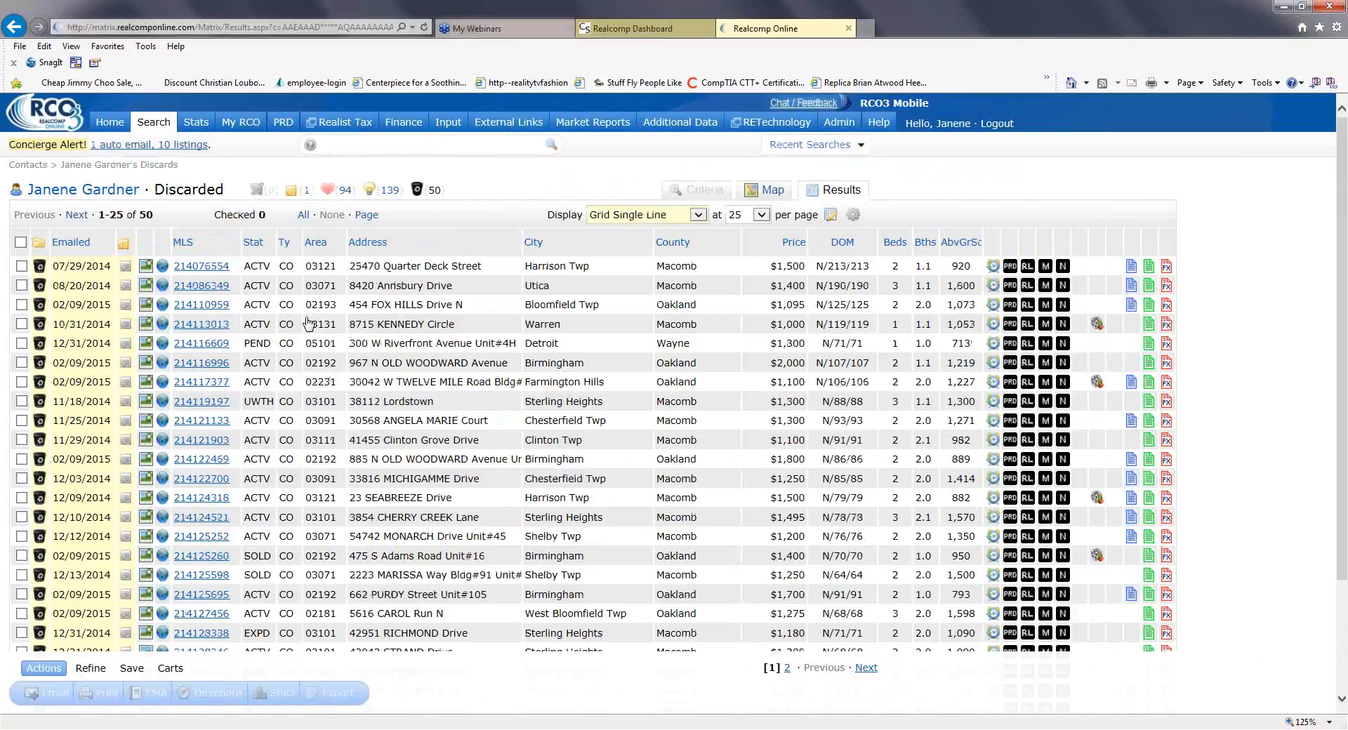
{"action": "scroll", "coordinate": [325, 464], "scroll_direction": "down", "scroll_amount": 2}
{"action": "scroll", "coordinate": [325, 463], "scroll_direction": "up", "scroll_amount": 3}
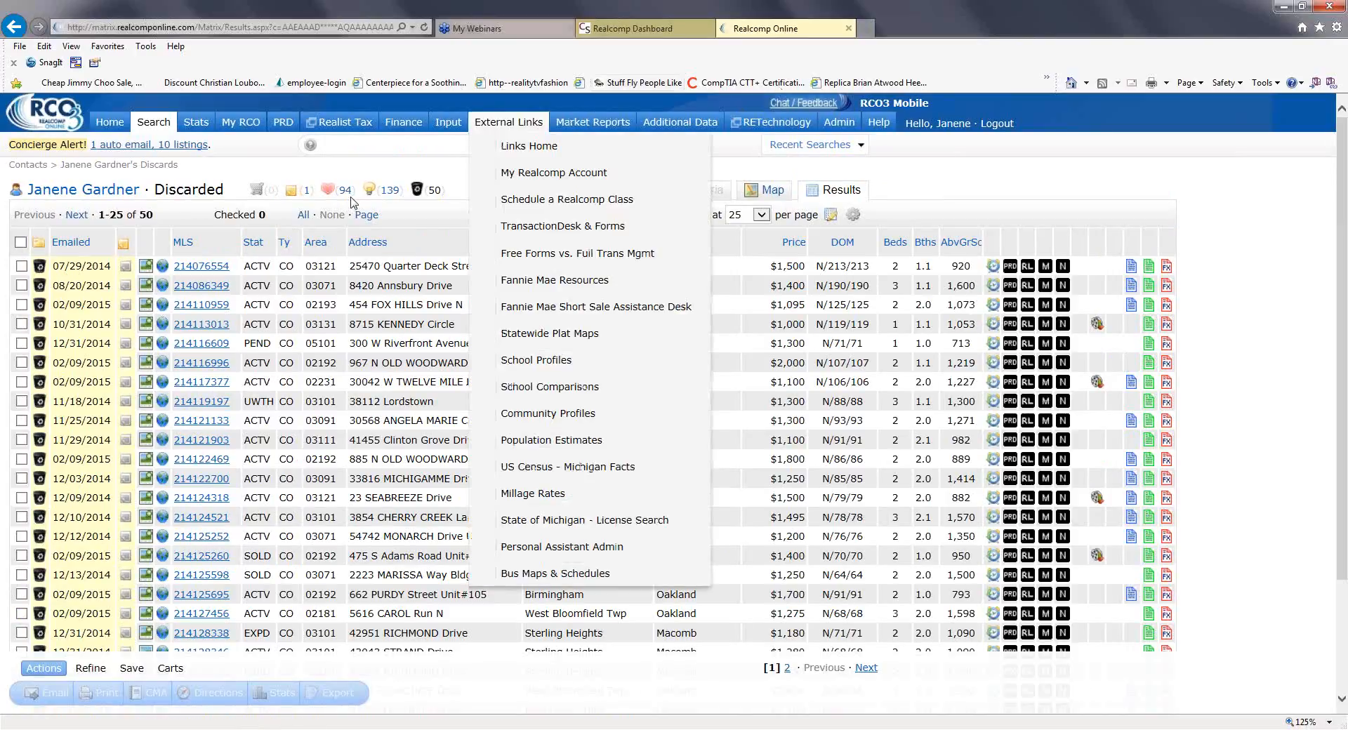
Switch to the same contact's possibilities, sort them by status, and look through the first page of listings.
{"action": "left_click", "coordinate": [384, 190]}
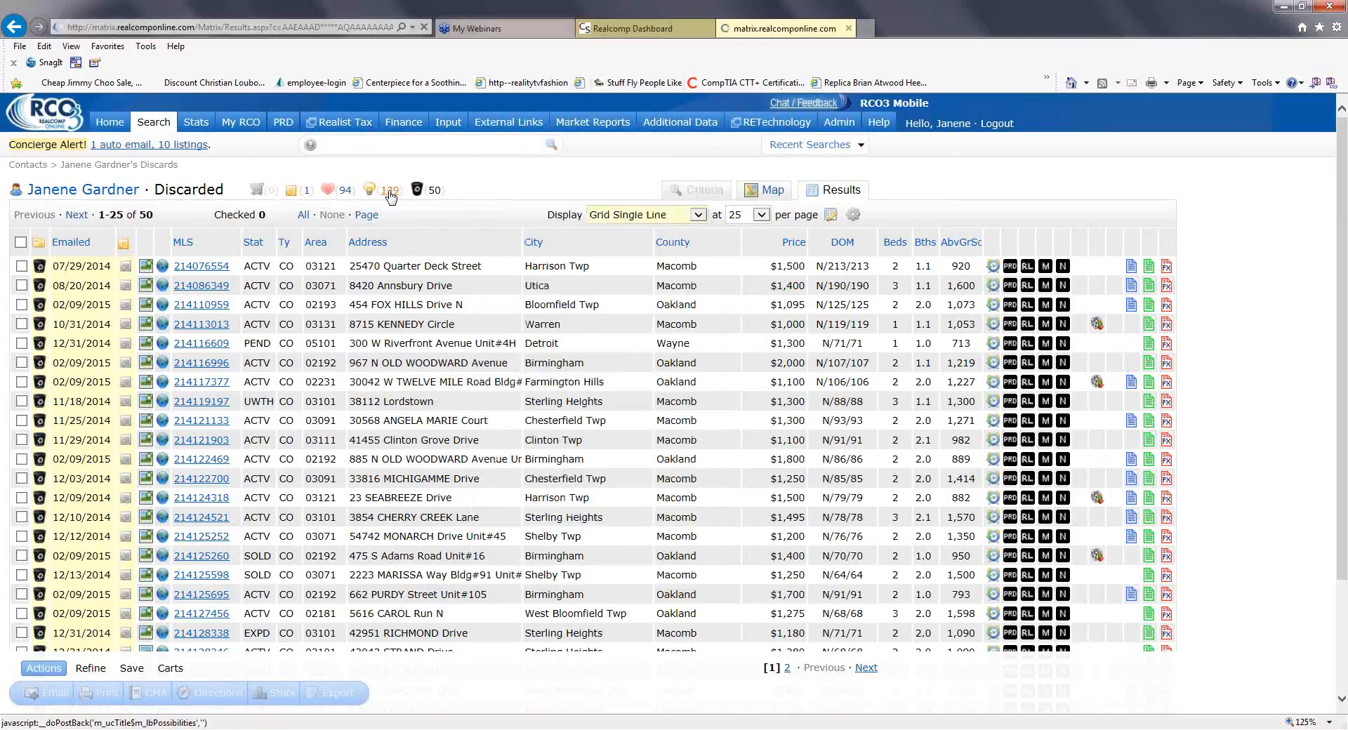
{"action": "left_click", "coordinate": [252, 242]}
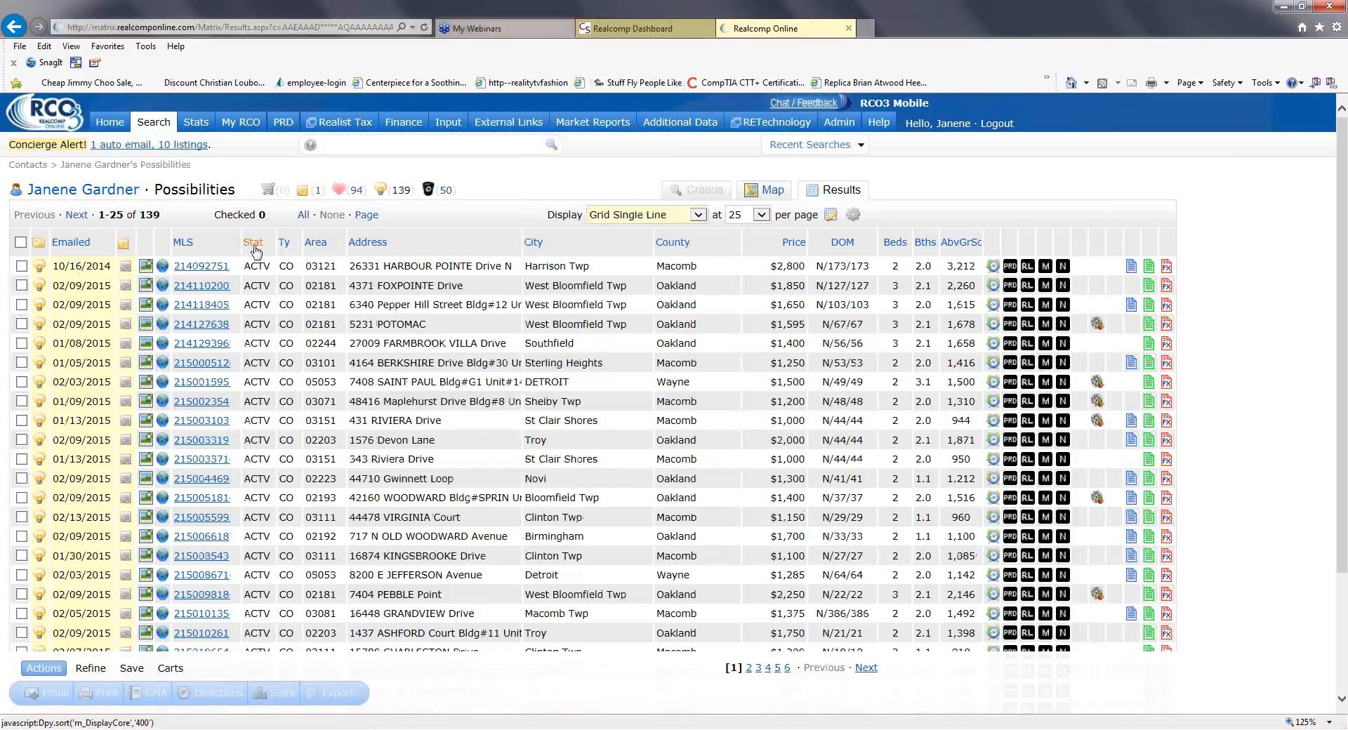
{"action": "scroll", "coordinate": [590, 386], "scroll_direction": "down", "scroll_amount": 3}
{"action": "scroll", "coordinate": [592, 482], "scroll_direction": "up", "scroll_amount": 3}
{"action": "scroll", "coordinate": [787, 489], "scroll_direction": "down", "scroll_amount": 3}
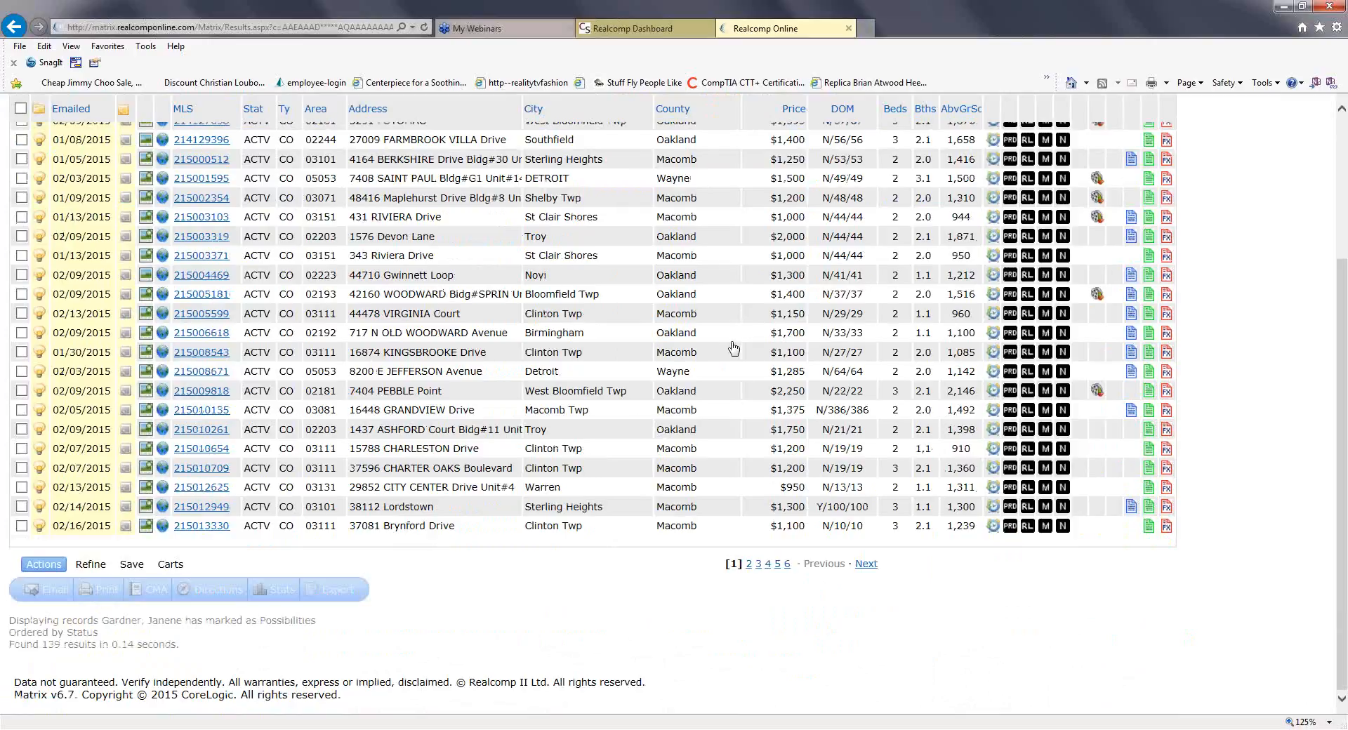
{"action": "scroll", "coordinate": [732, 348], "scroll_direction": "up", "scroll_amount": 3}
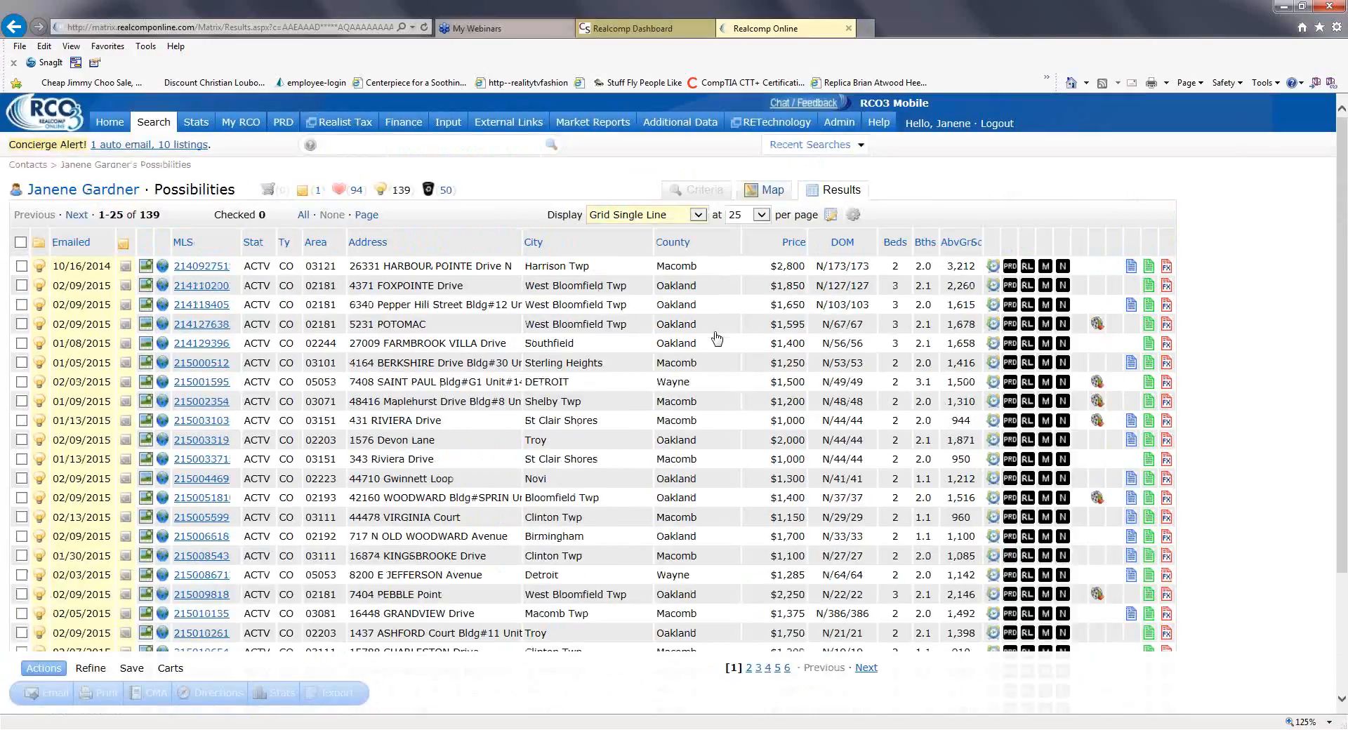
Return to the contacts list, expand the contact last used at 11:11 AM, and open that client's portal.
{"action": "mouse_move", "coordinate": [249, 121]}
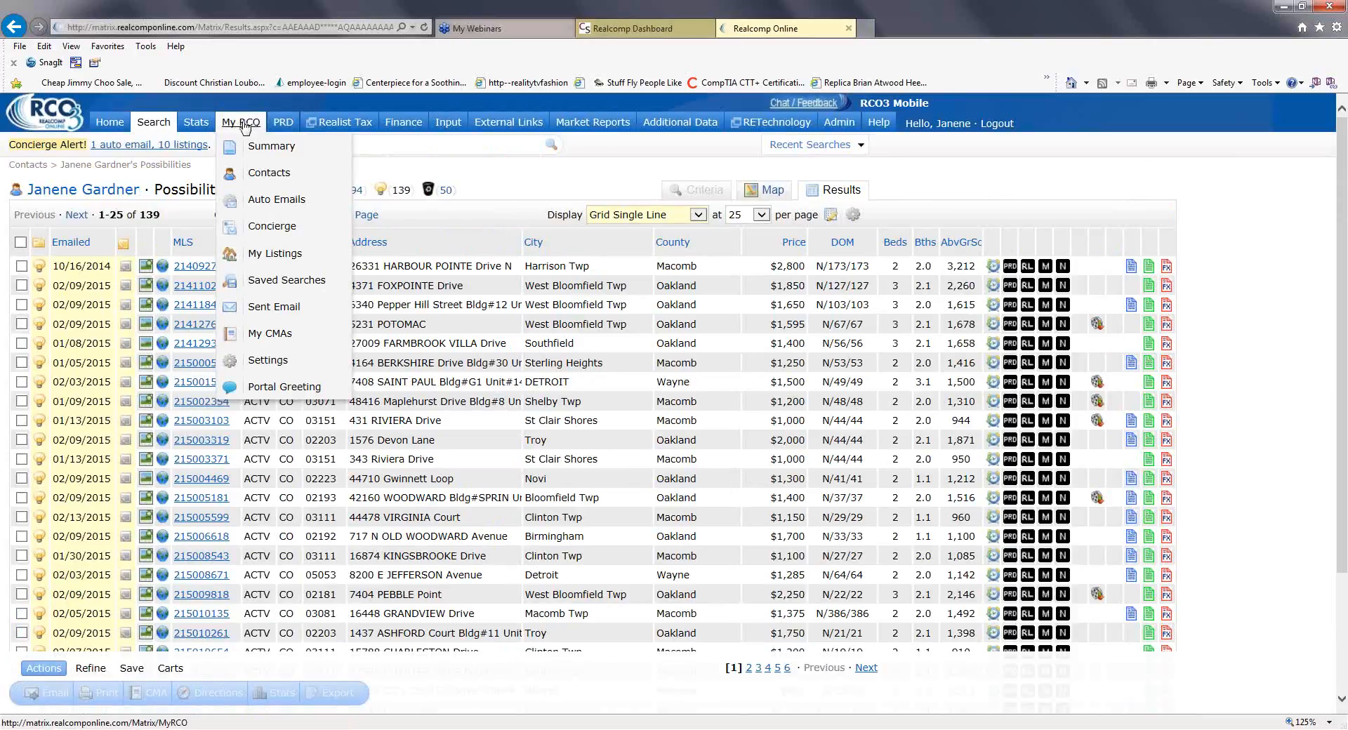
{"action": "left_click", "coordinate": [263, 173]}
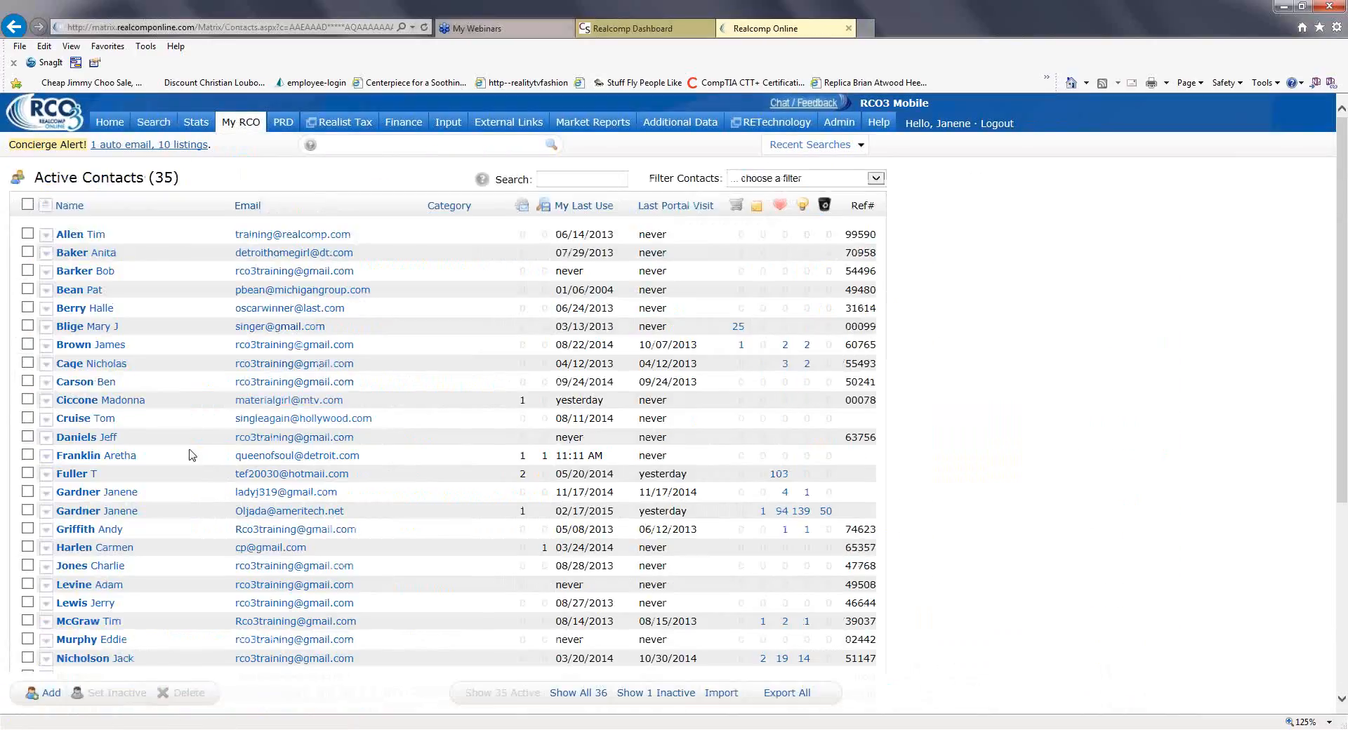
{"action": "scroll", "coordinate": [210, 391], "scroll_direction": "down", "scroll_amount": 3}
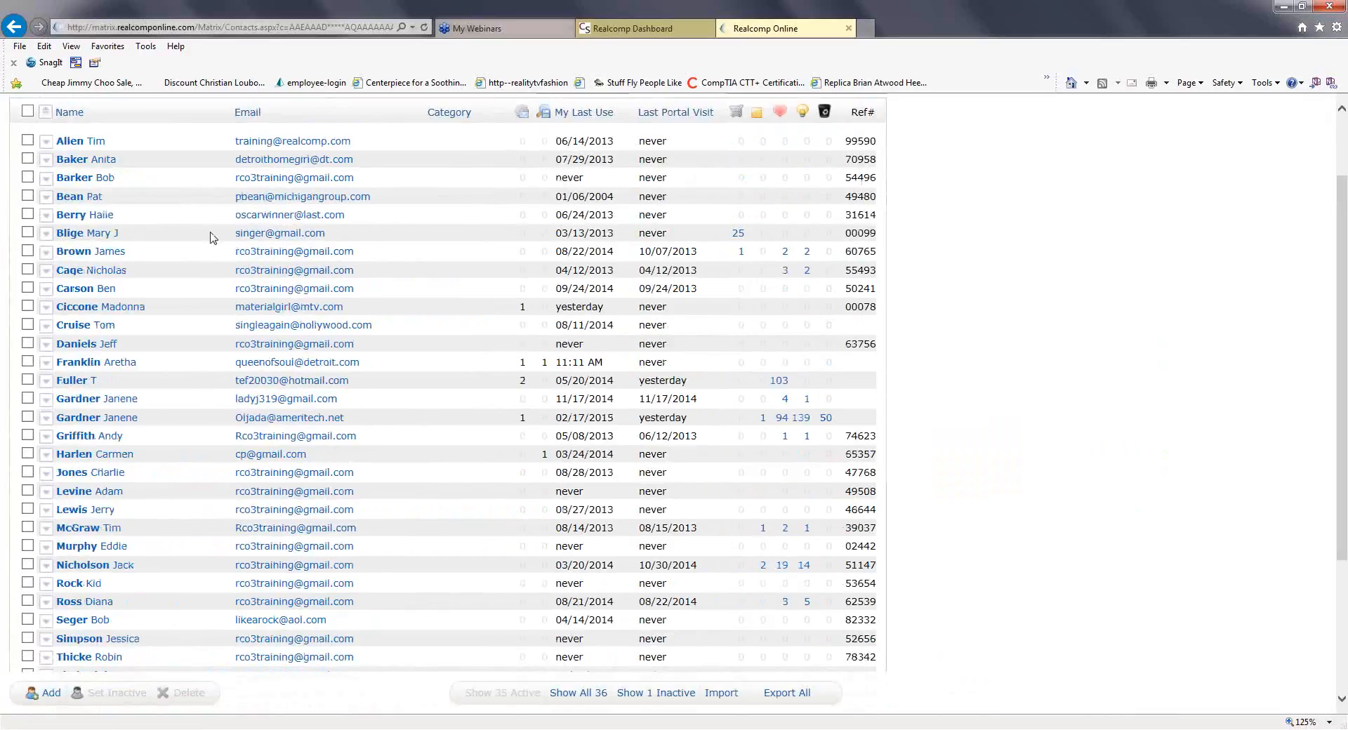
{"action": "left_click", "coordinate": [45, 363]}
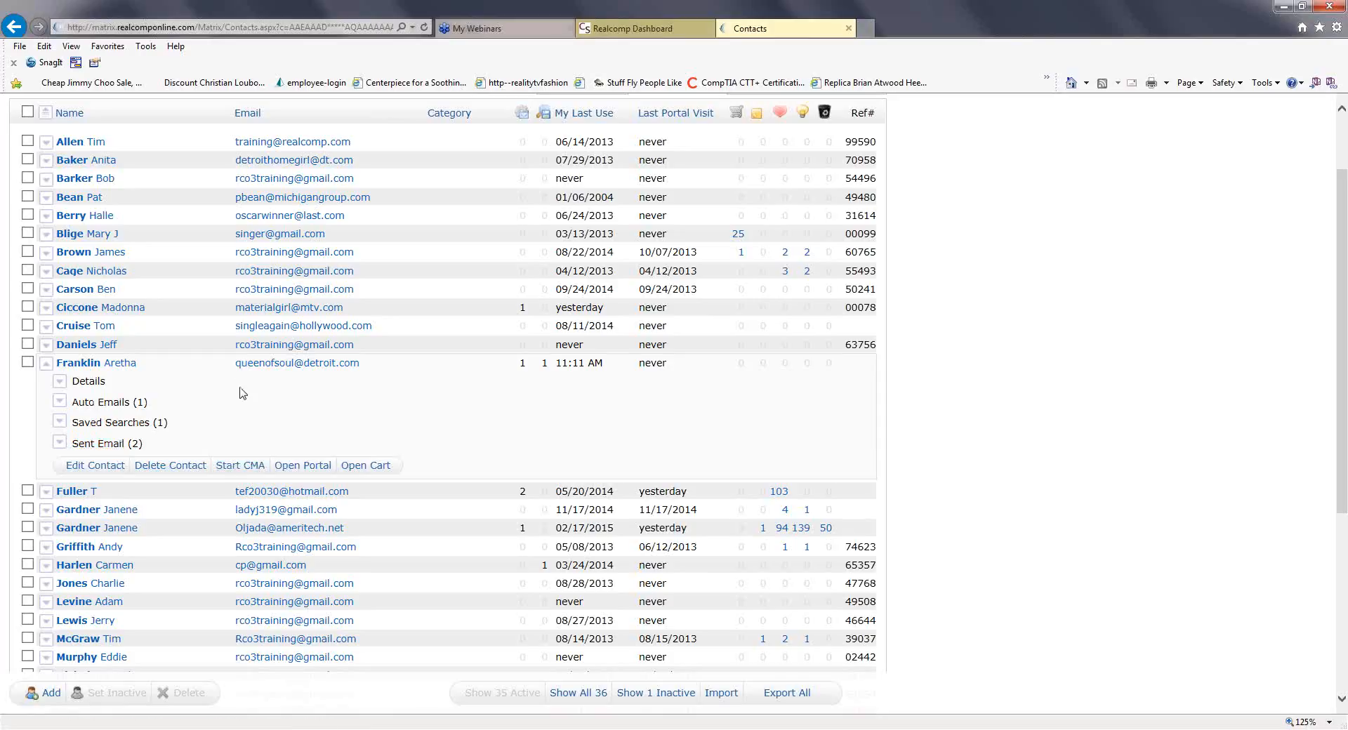
{"action": "left_click", "coordinate": [313, 466]}
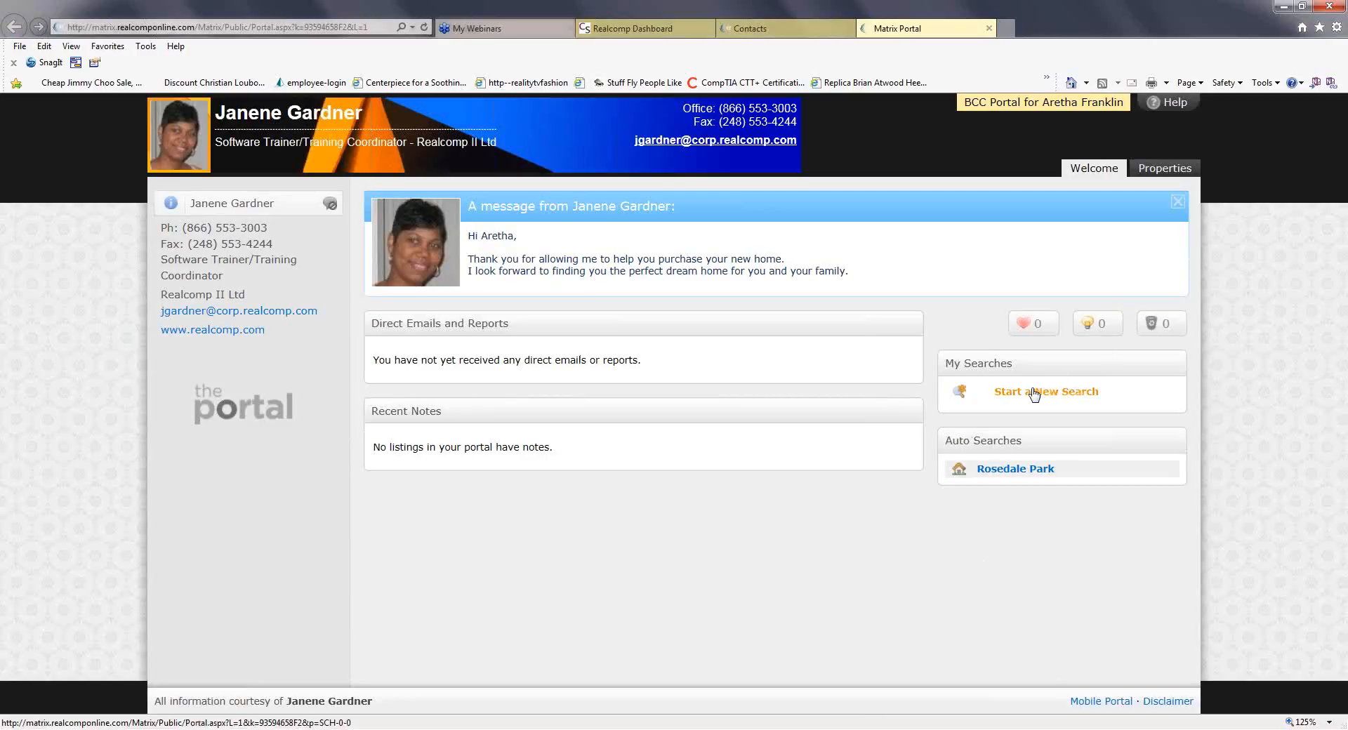
View the listings of the Rosedale Park auto search, return to the portal's welcome page, and close the portal.
{"action": "left_click", "coordinate": [1011, 470]}
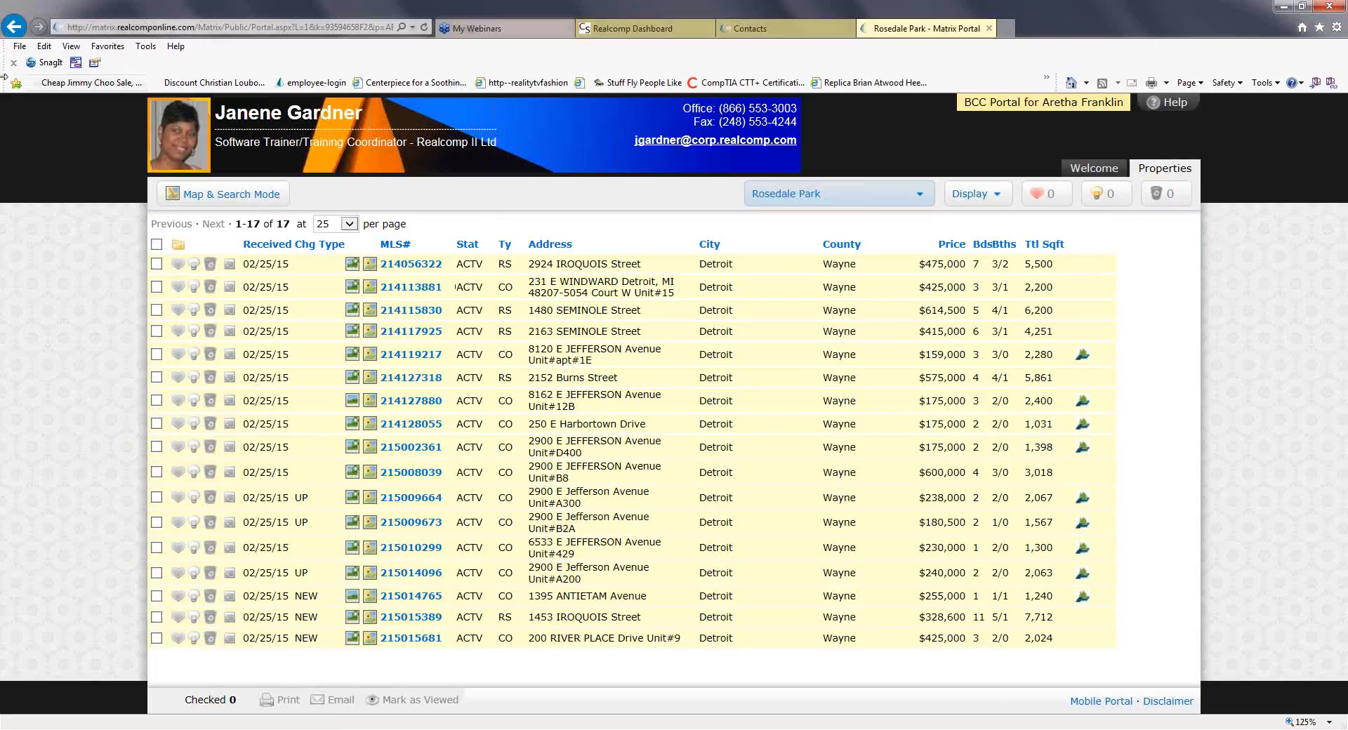
{"action": "left_click", "coordinate": [14, 28]}
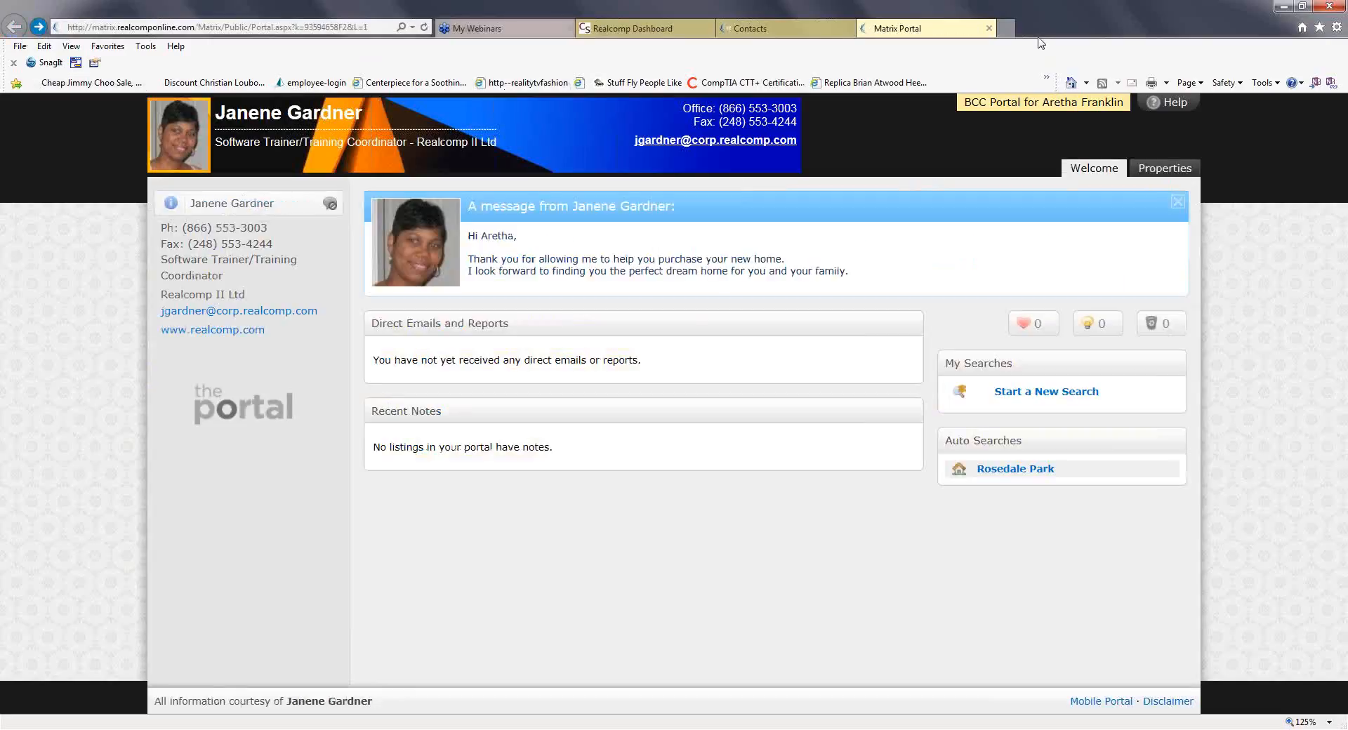
{"action": "left_click", "coordinate": [989, 28]}
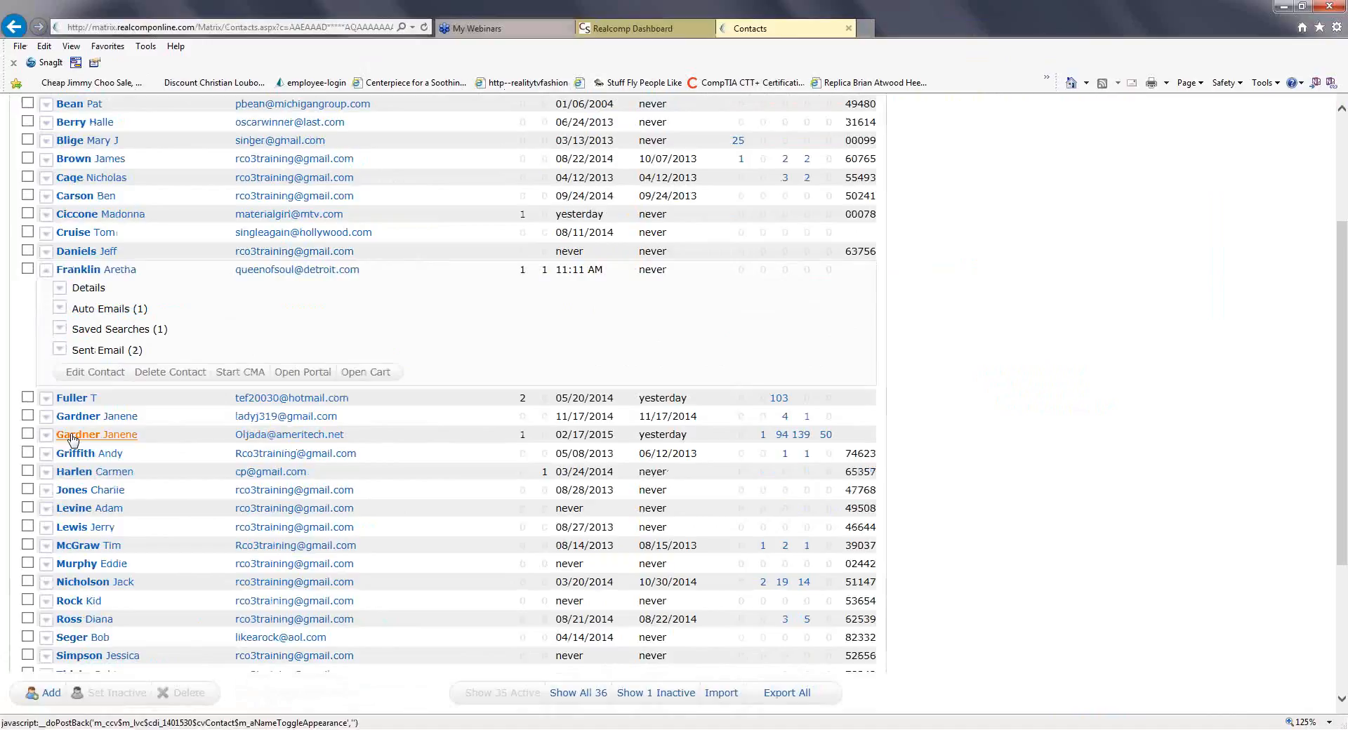
Open the portal of the contact with 94 favorites and page forward through the favorites slideshow.
{"action": "left_click", "coordinate": [47, 436]}
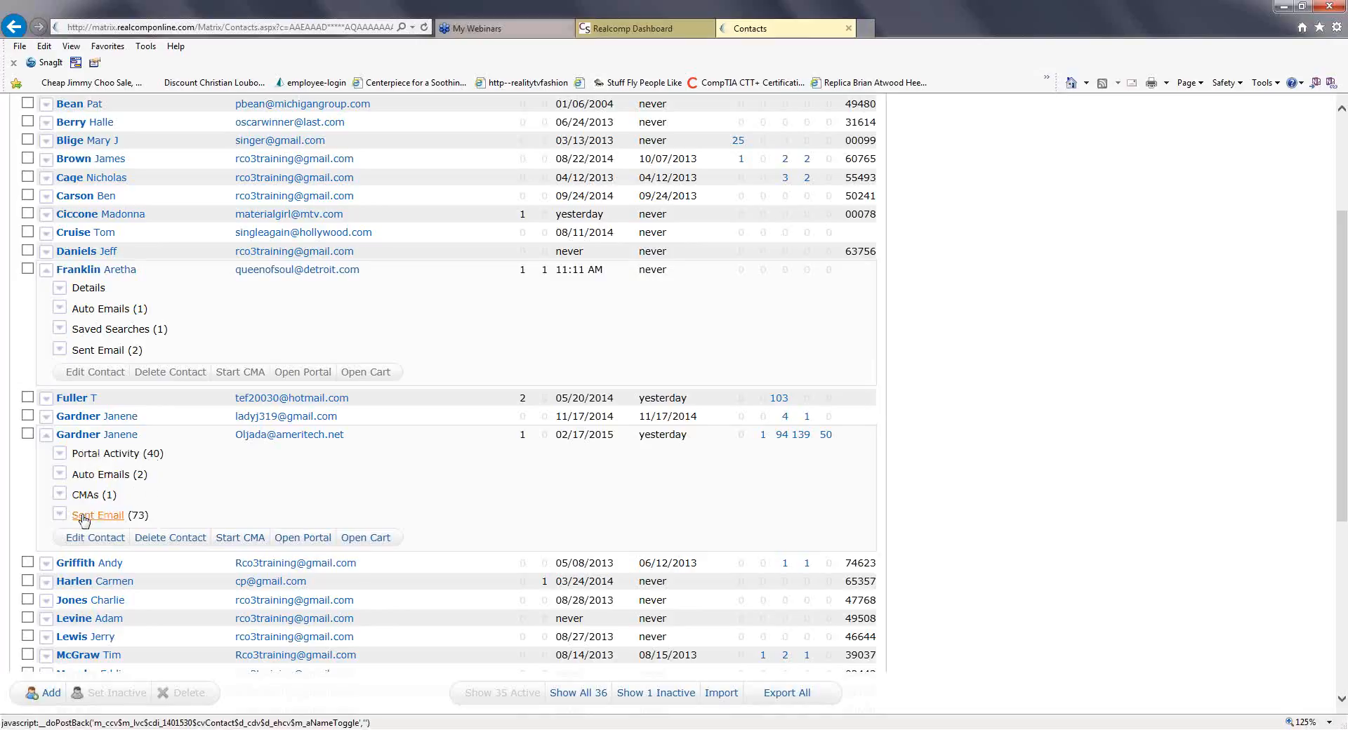
{"action": "left_click", "coordinate": [302, 538]}
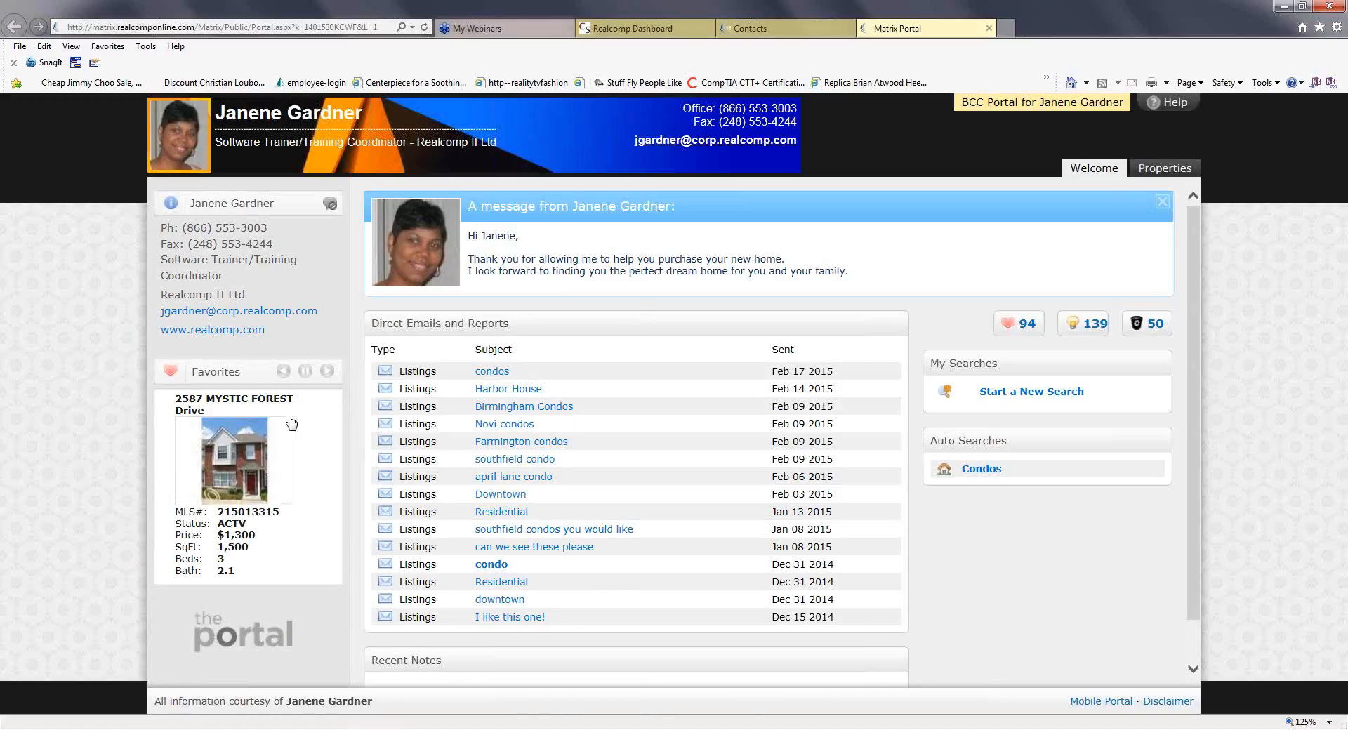
{"action": "left_click", "coordinate": [329, 373]}
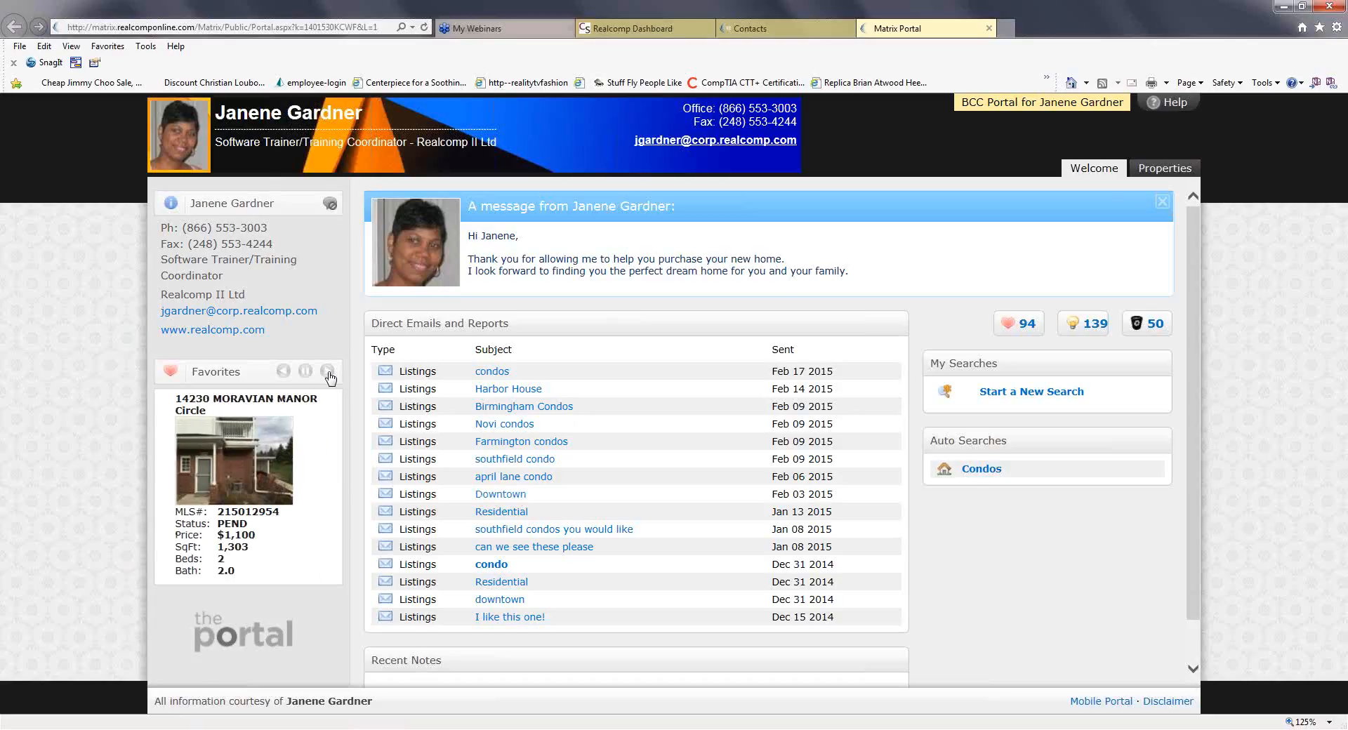
{"action": "left_click", "coordinate": [328, 372]}
{"action": "left_click", "coordinate": [329, 374]}
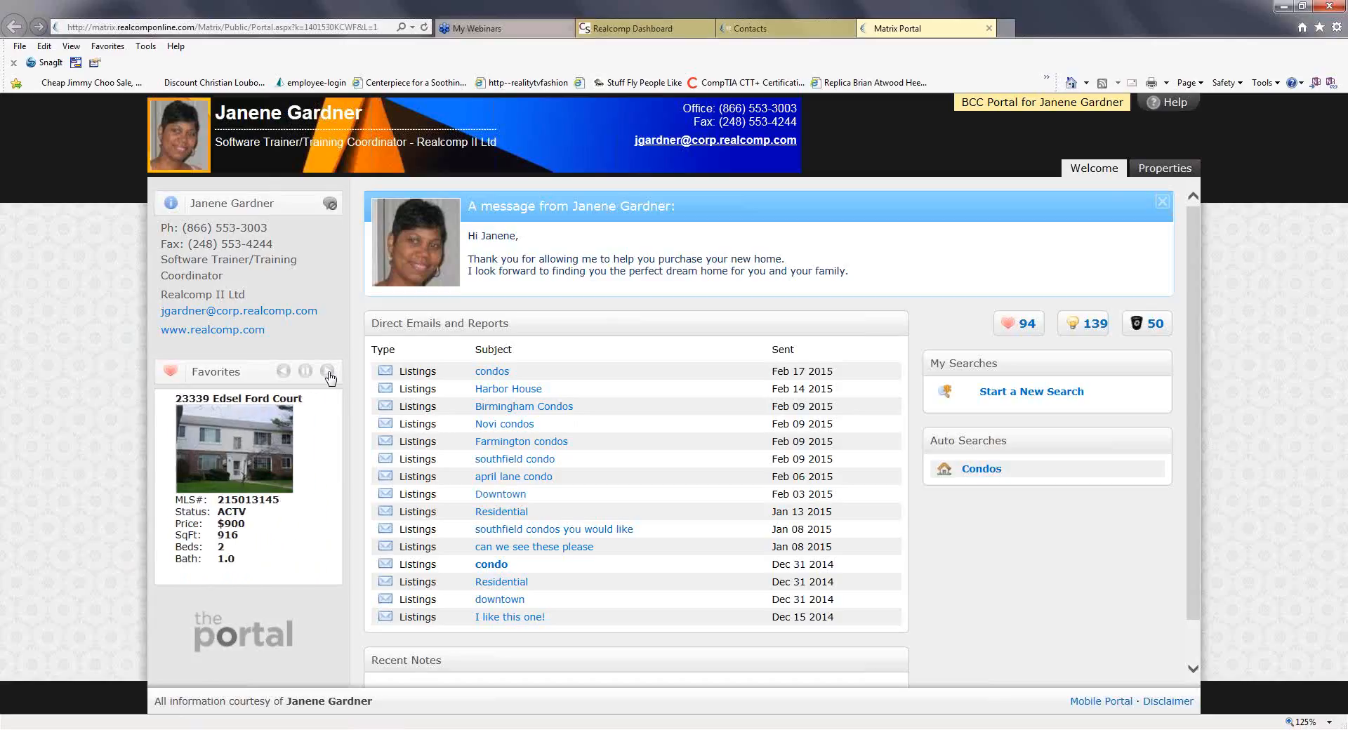
{"action": "left_click", "coordinate": [329, 372]}
{"action": "left_click", "coordinate": [329, 372]}
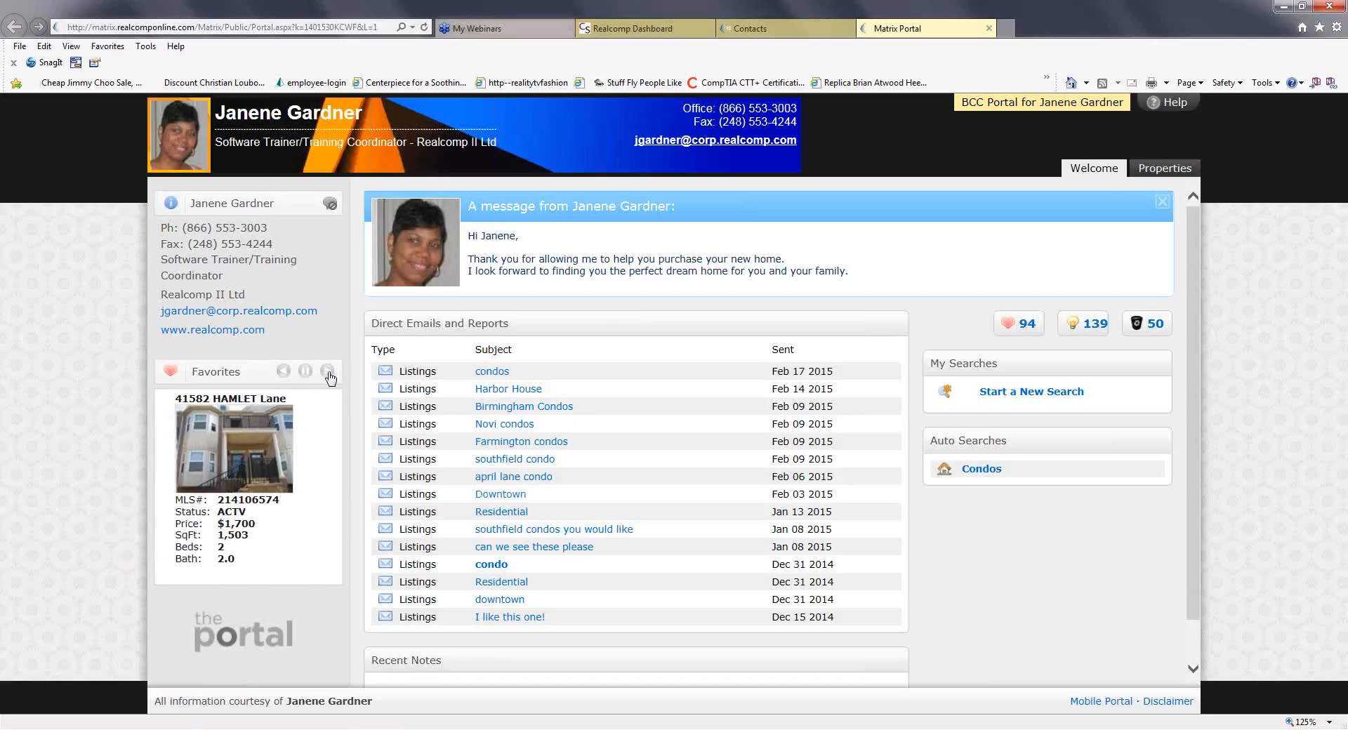
{"action": "left_click", "coordinate": [328, 373]}
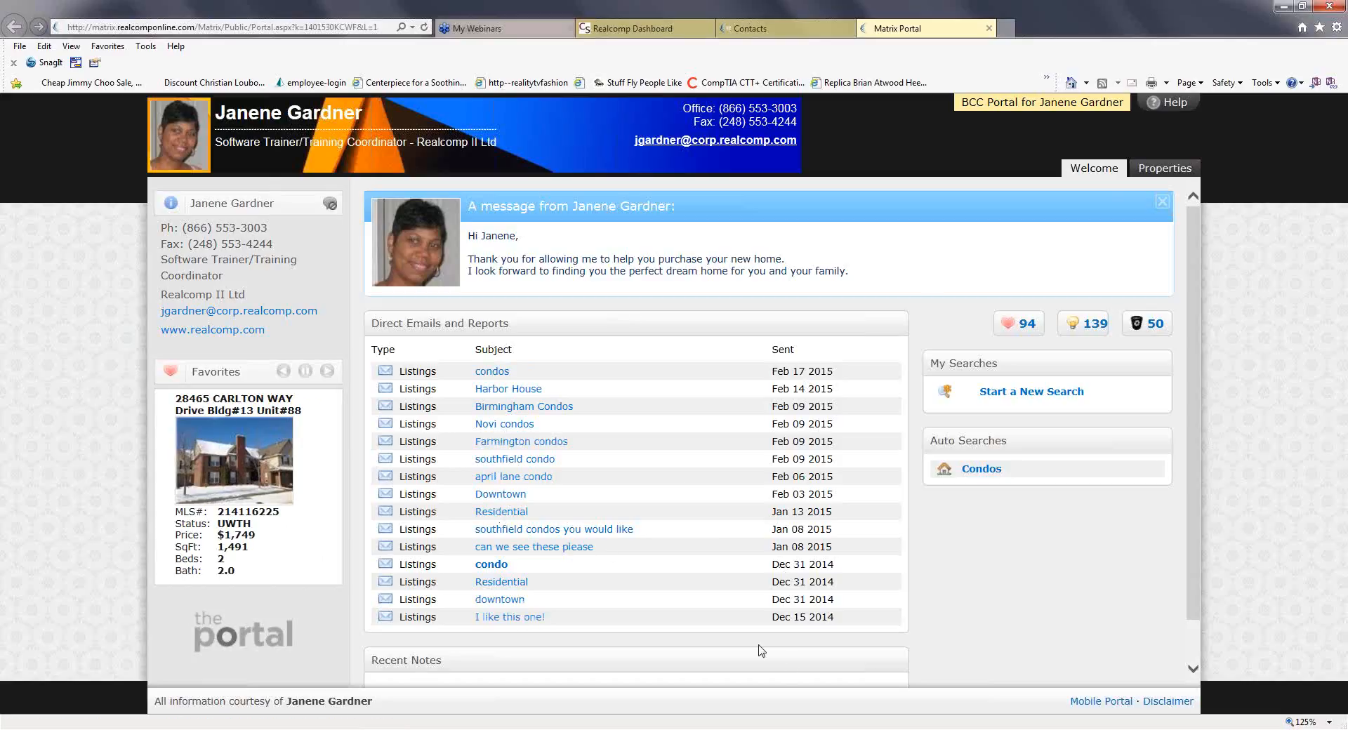
Open the Birmingham Condos email sent Feb 09 2015, review its listings' markings, and return to the portal's welcome page.
{"action": "scroll", "coordinate": [682, 501], "scroll_direction": "down", "scroll_amount": 1}
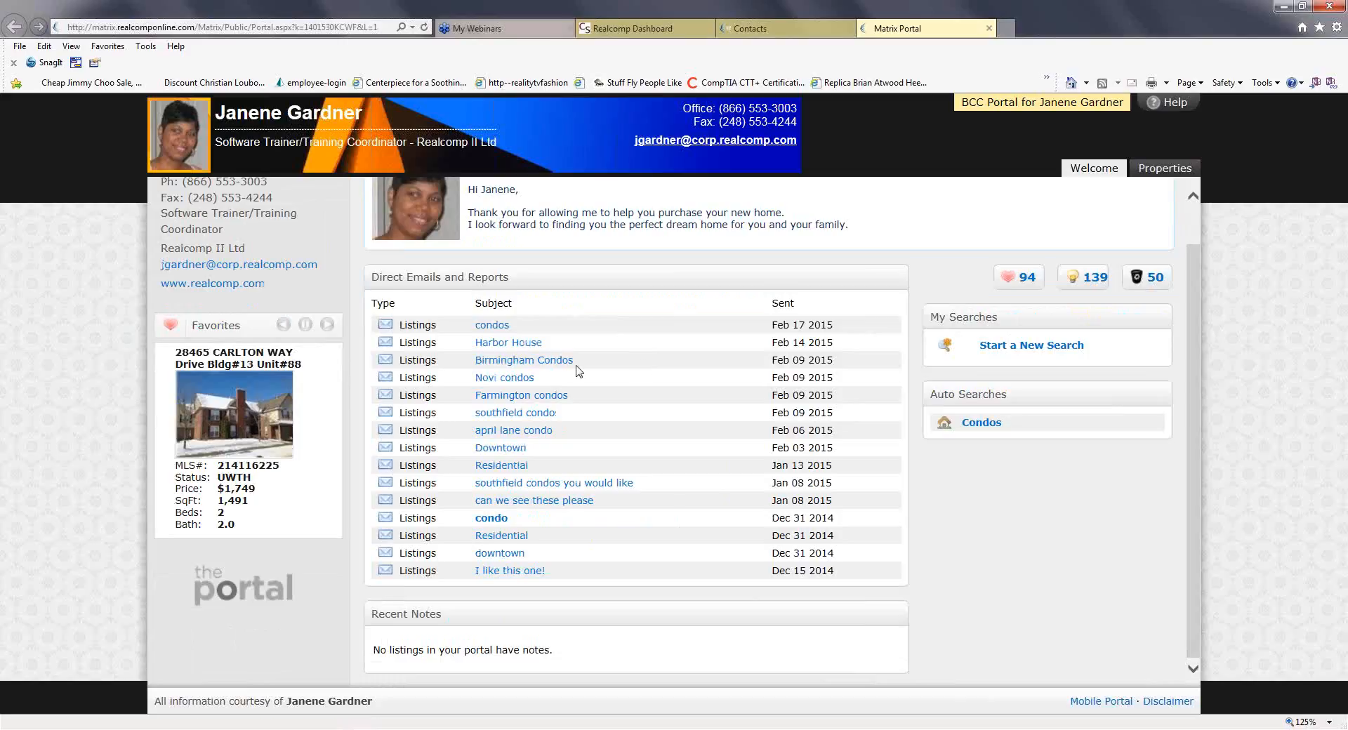
{"action": "left_click", "coordinate": [663, 365]}
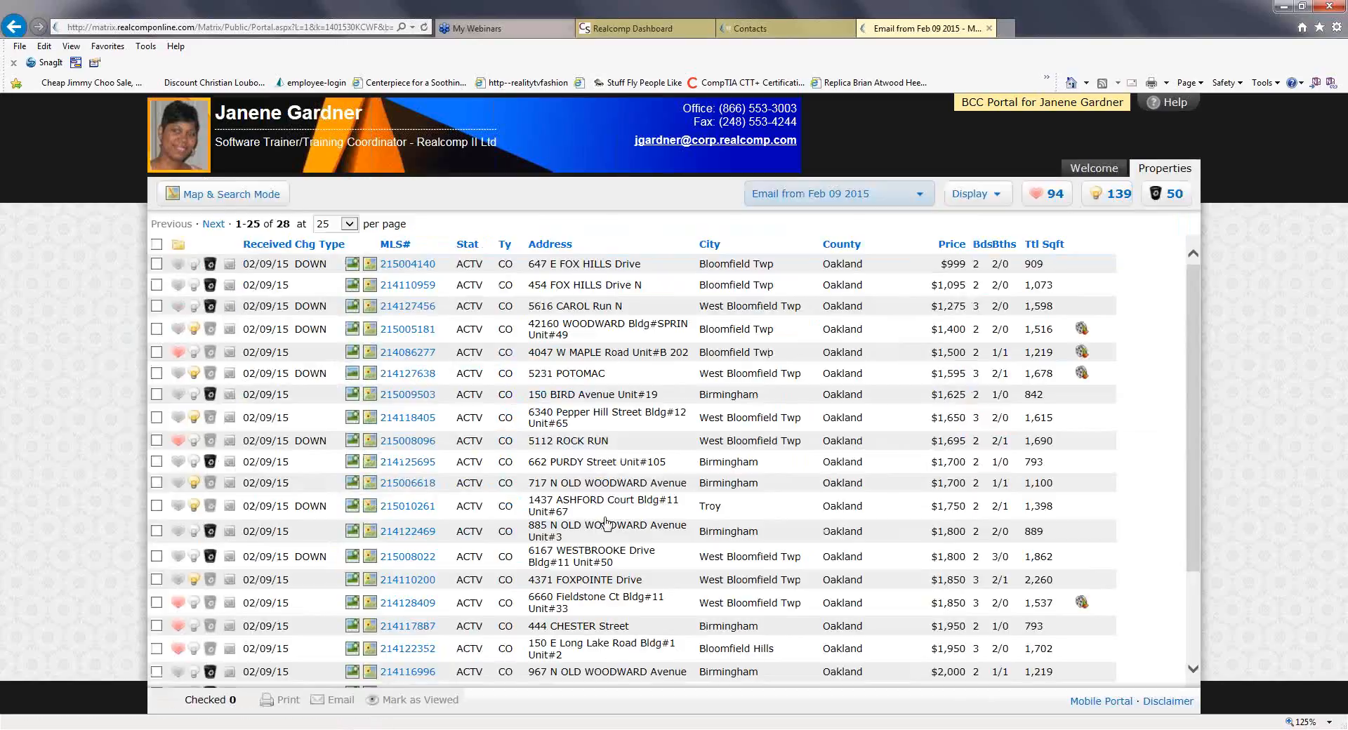
{"action": "scroll", "coordinate": [555, 516], "scroll_direction": "down", "scroll_amount": 3}
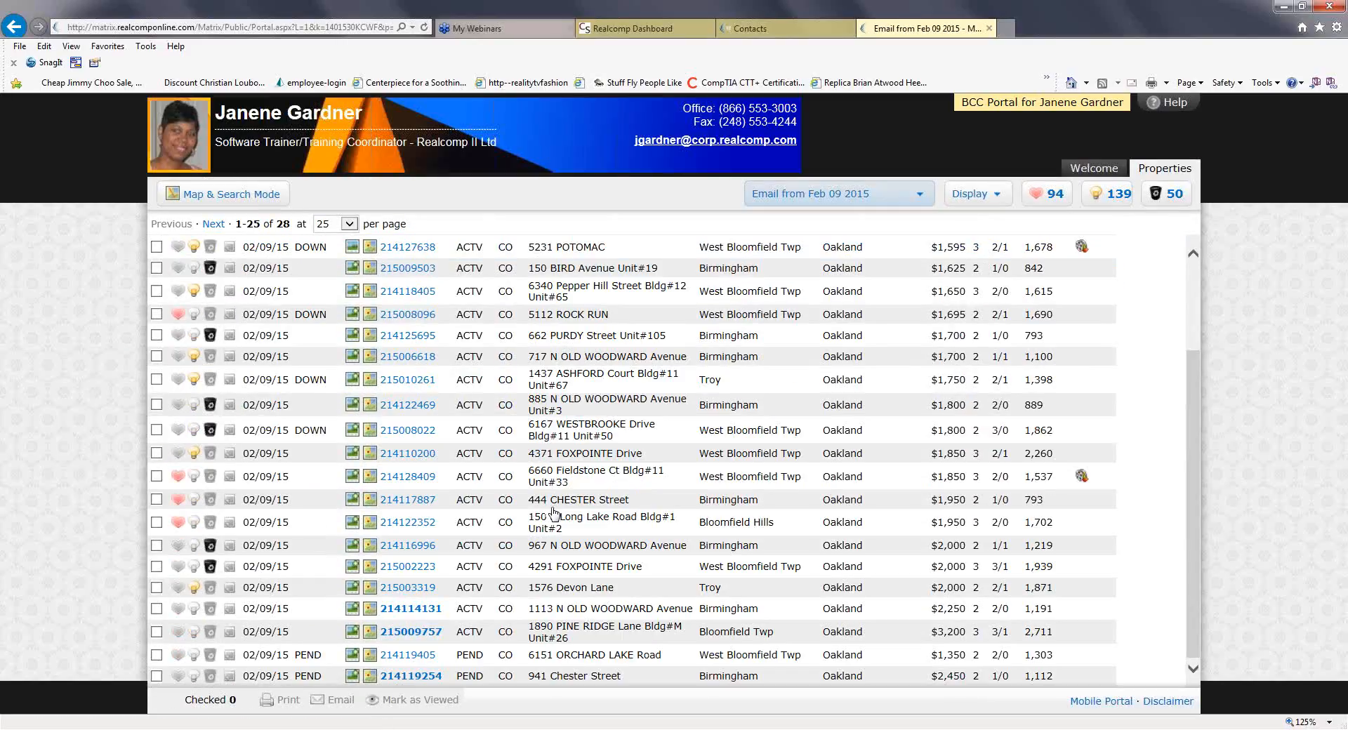
{"action": "scroll", "coordinate": [555, 514], "scroll_direction": "up", "scroll_amount": 3}
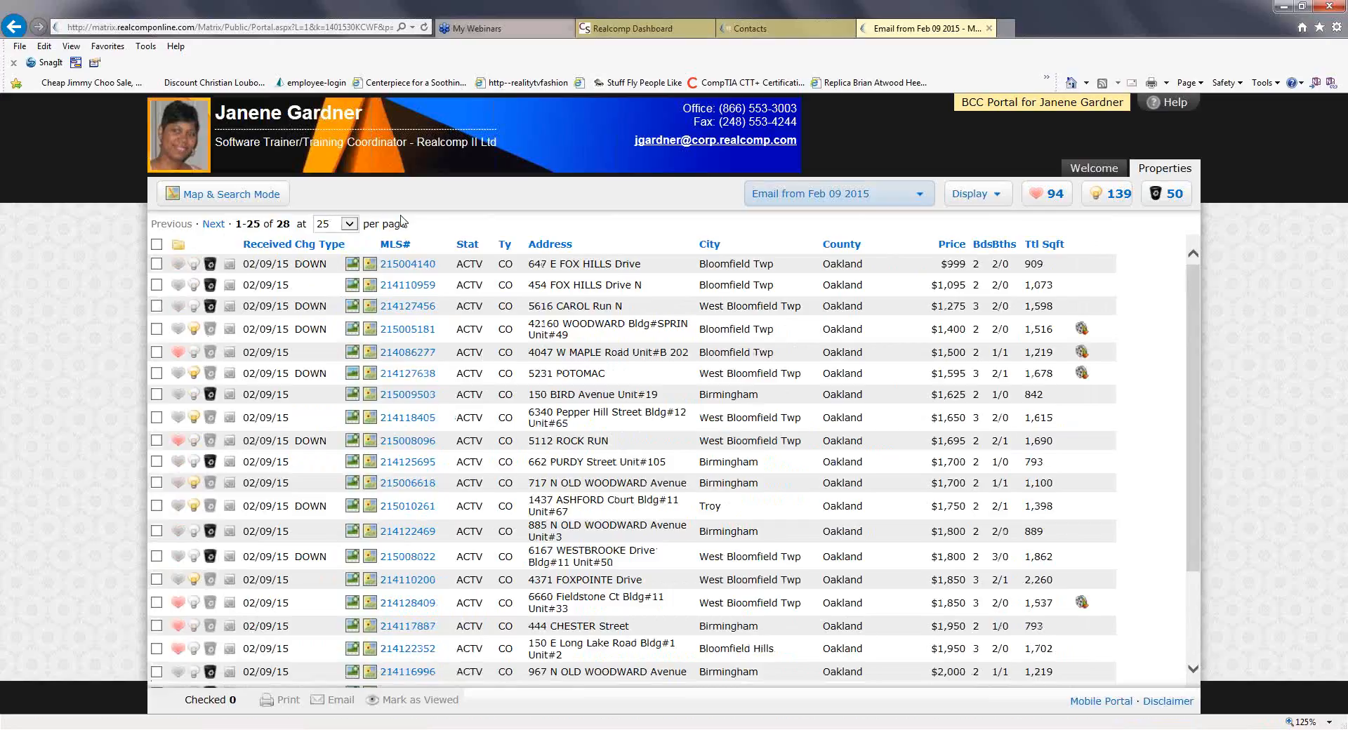
{"action": "left_click", "coordinate": [13, 26]}
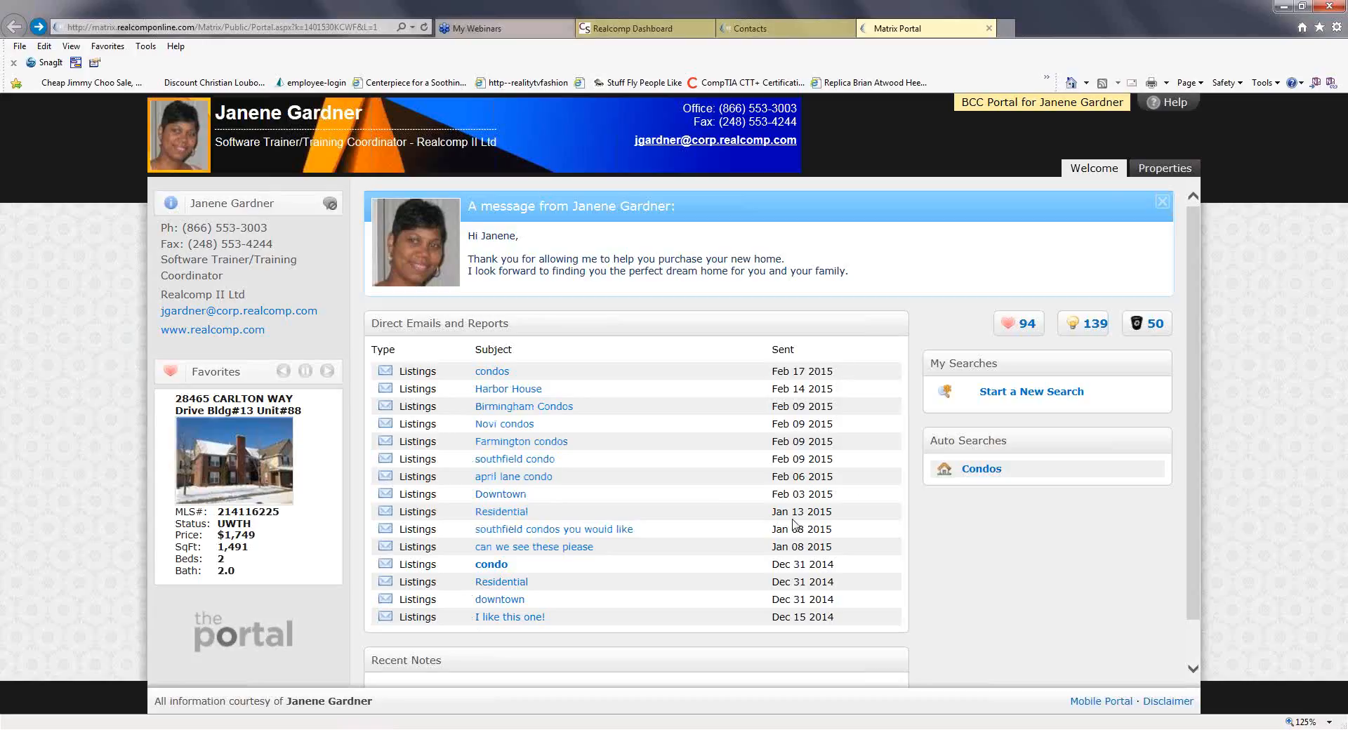
View the listings in the "downtown" email sent Dec 31 2014, return to the welcome page, and open the Condos auto search.
{"action": "left_click", "coordinate": [494, 605]}
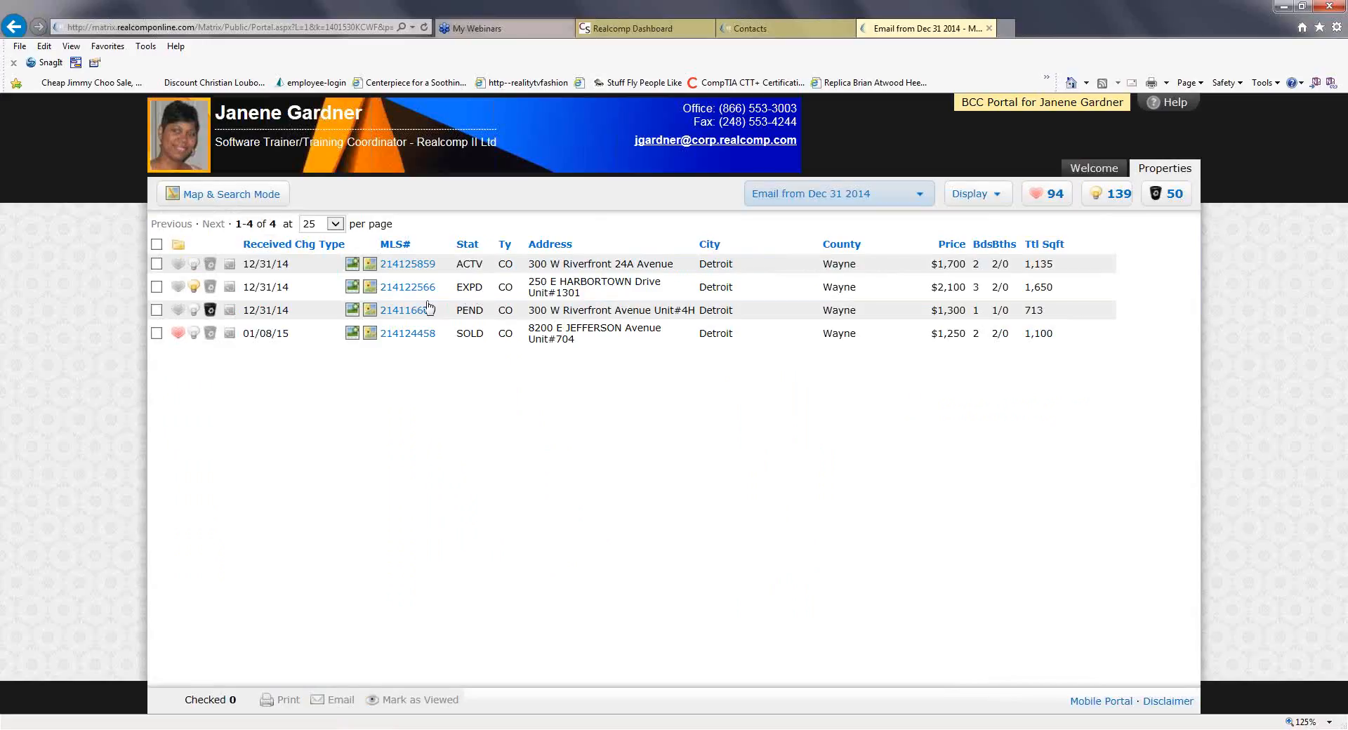
{"action": "left_click", "coordinate": [11, 28]}
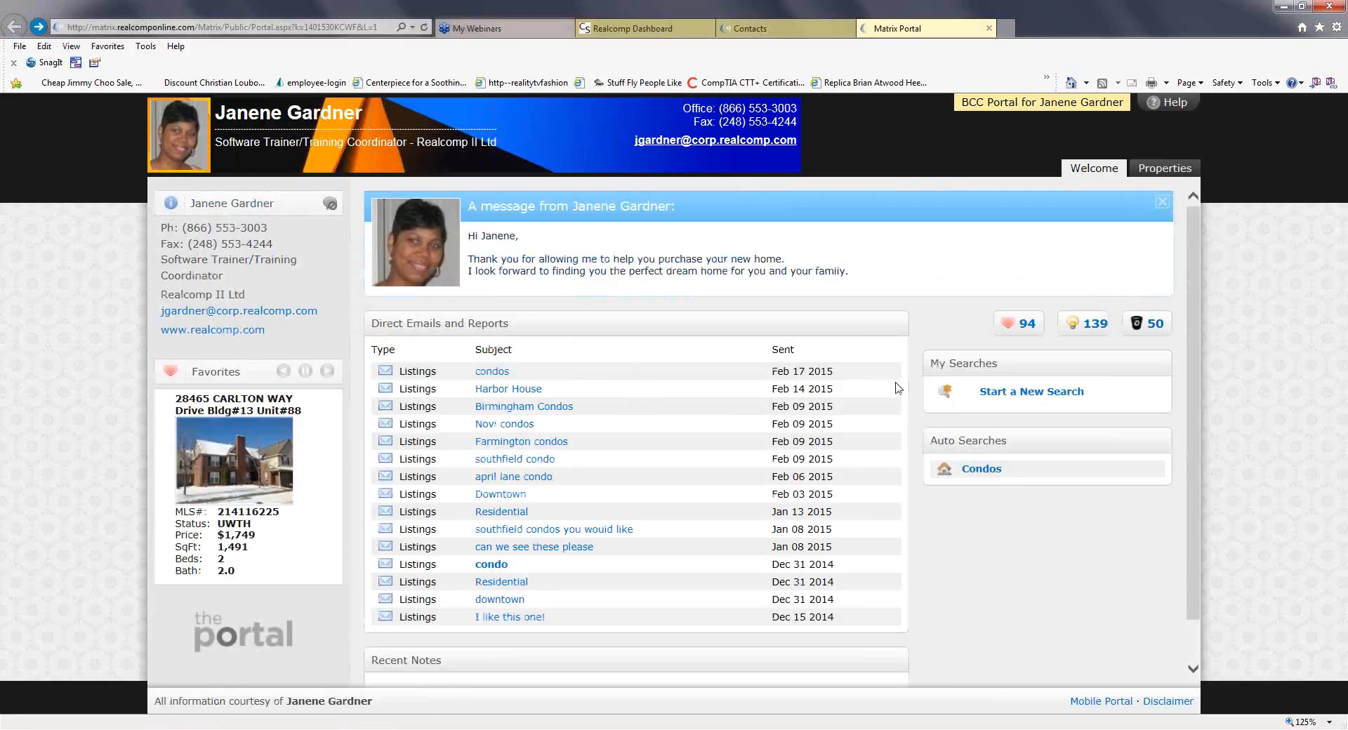
{"action": "left_click", "coordinate": [978, 478]}
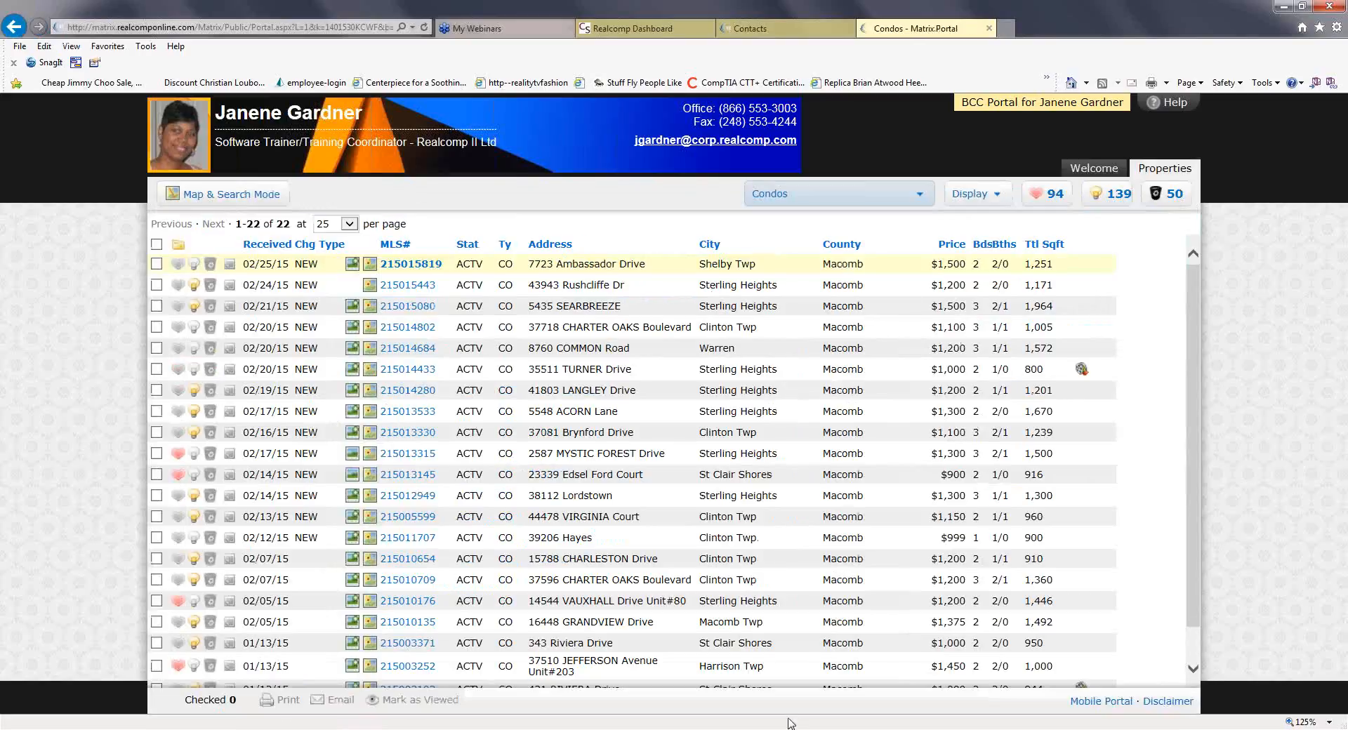
Look over the Condos auto search listings and switch to the Farmington condos emailed listings dated 02/09/2015.
{"action": "scroll", "coordinate": [834, 611], "scroll_direction": "down", "scroll_amount": 1}
{"action": "scroll", "coordinate": [837, 591], "scroll_direction": "up", "scroll_amount": 1}
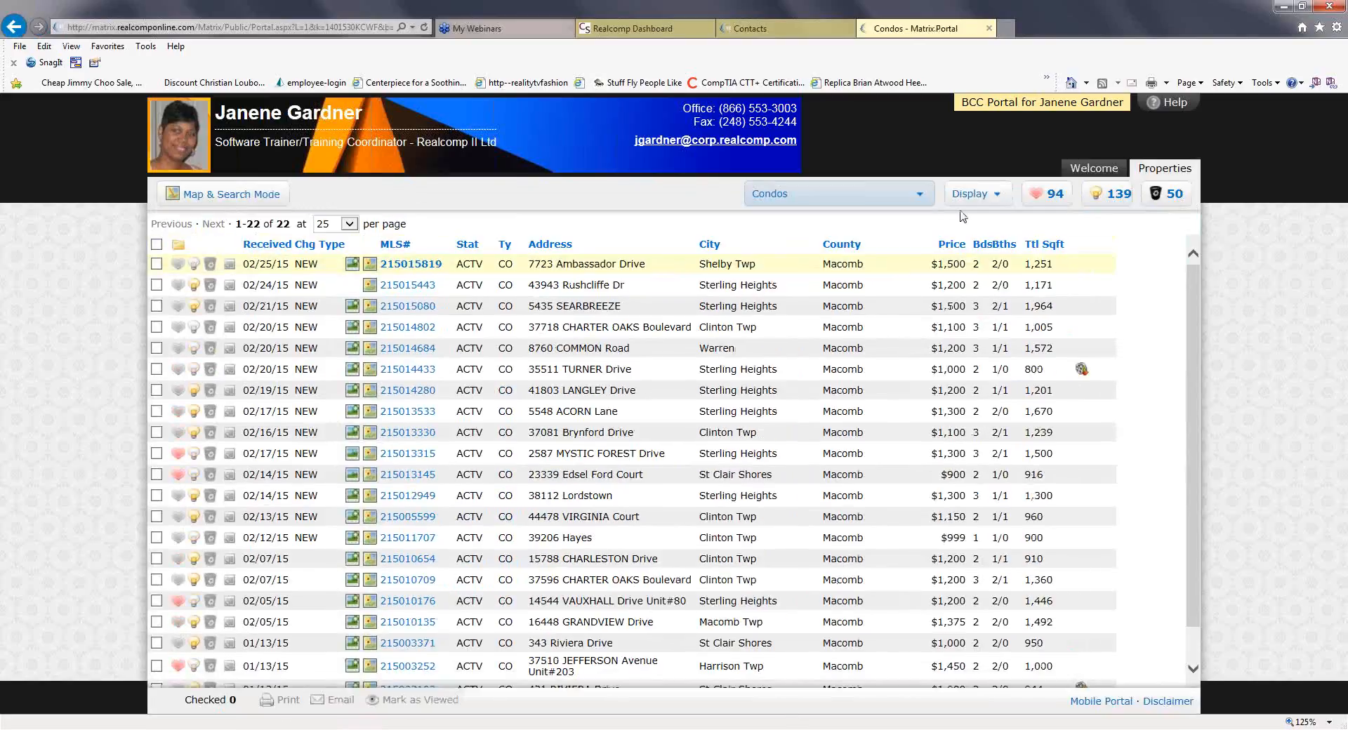
{"action": "left_click", "coordinate": [921, 197]}
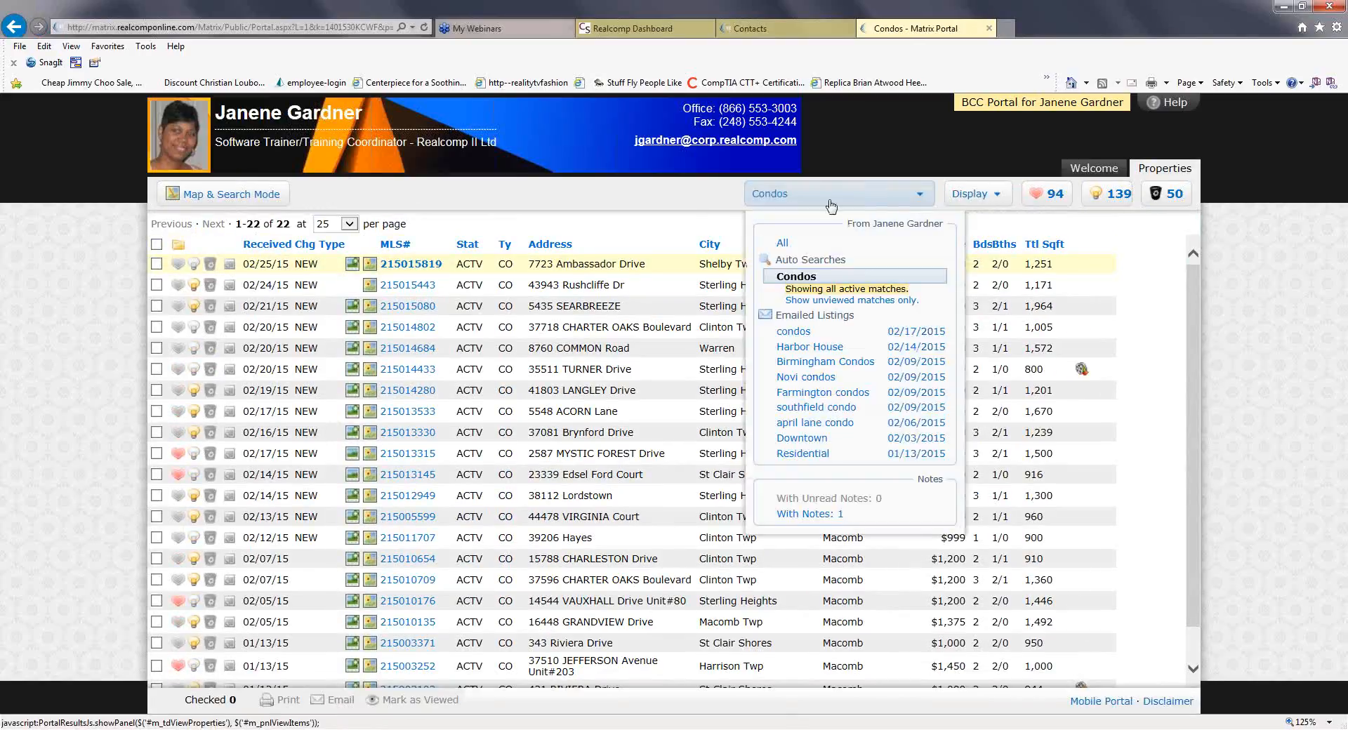
{"action": "left_click", "coordinate": [796, 333]}
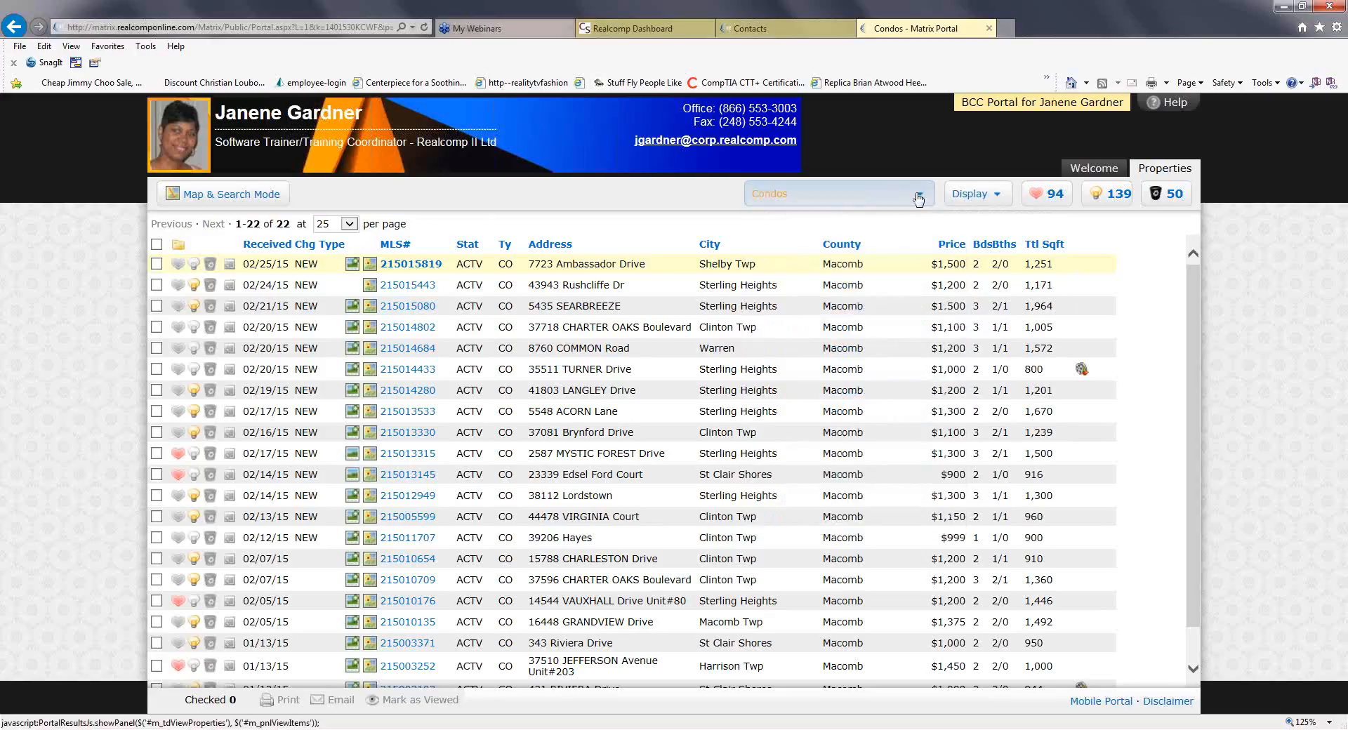
{"action": "left_click", "coordinate": [843, 194]}
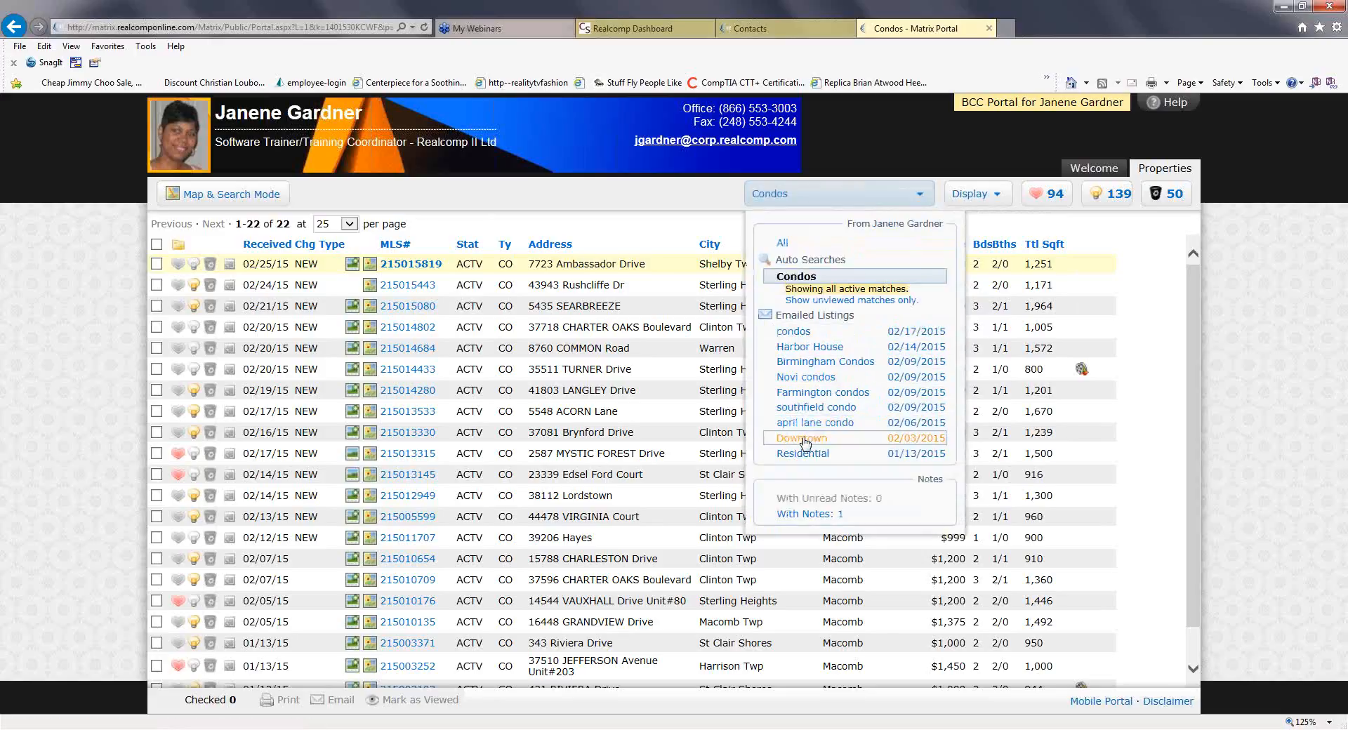
{"action": "left_click", "coordinate": [808, 399]}
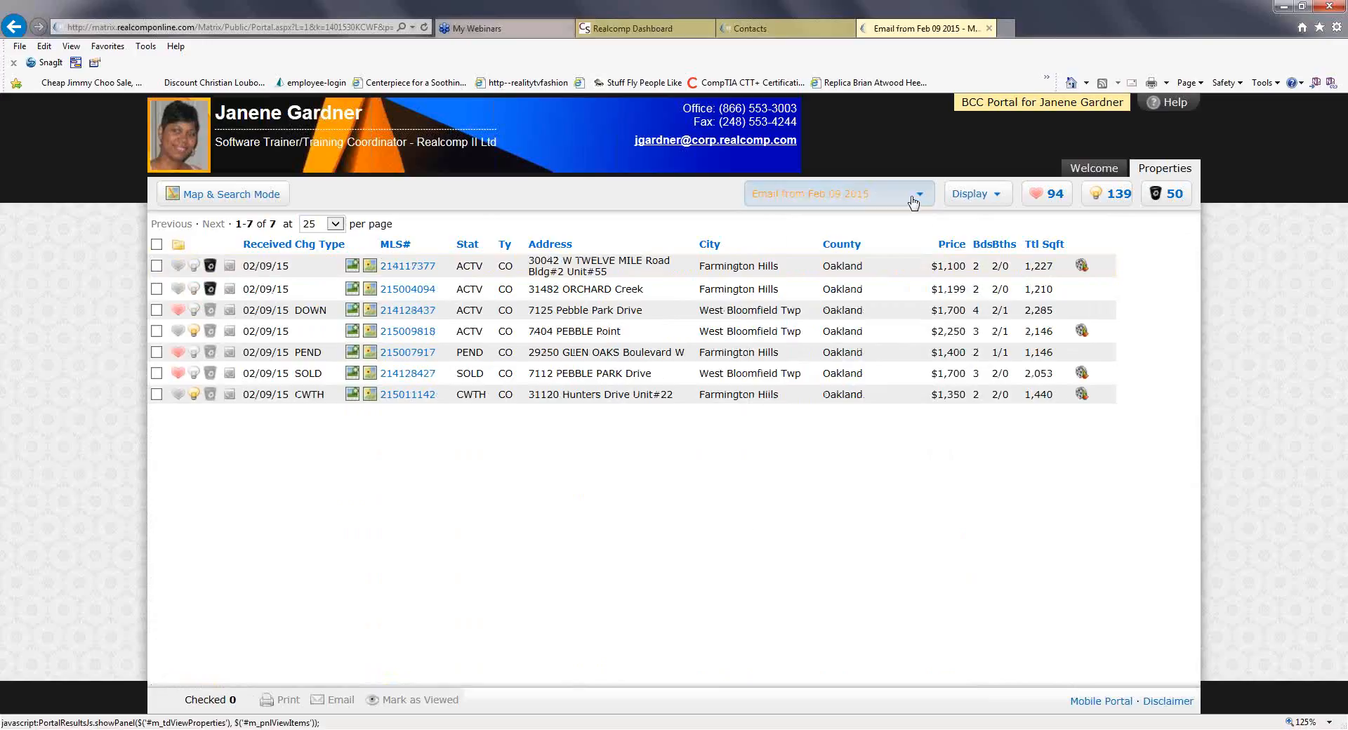
View the Birmingham Condos emailed listings dated 02/09/2015, followed by the Harbor House ones dated 02/14/2015.
{"action": "left_click", "coordinate": [917, 195]}
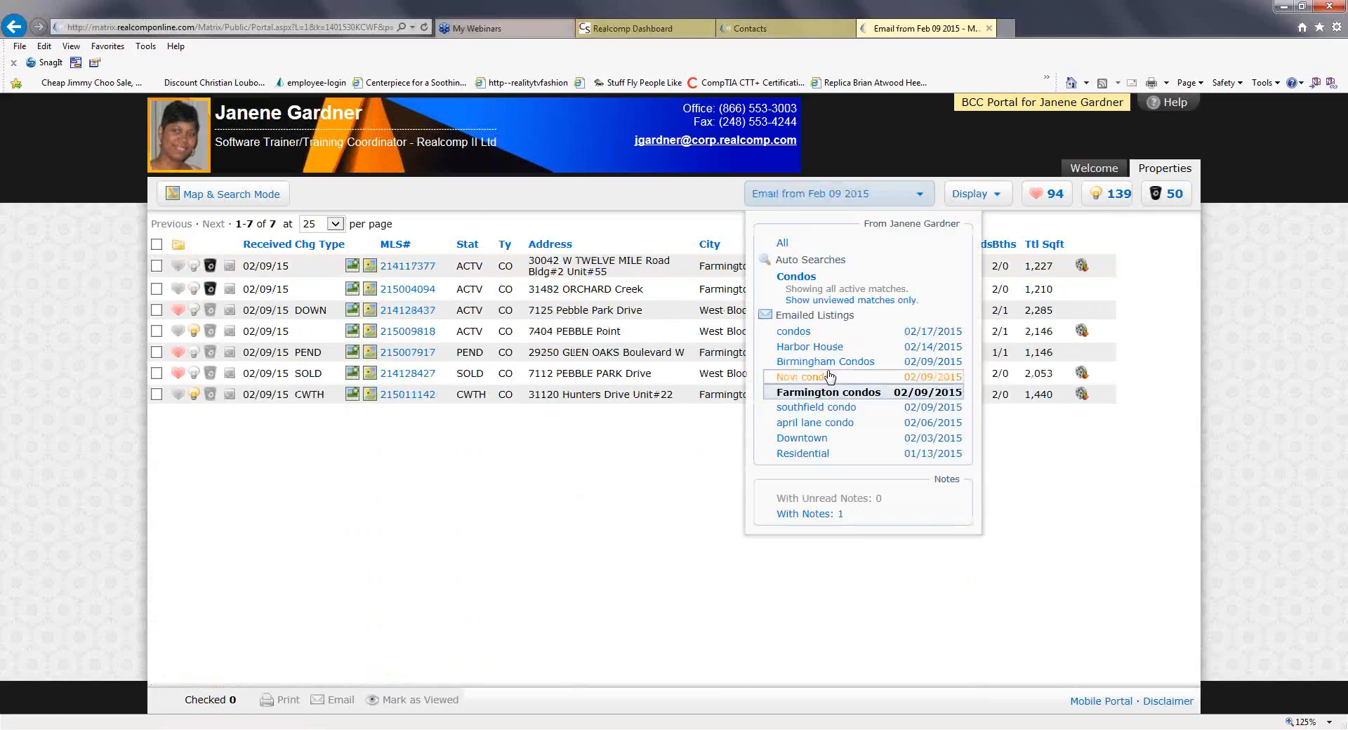
{"action": "left_click", "coordinate": [830, 367]}
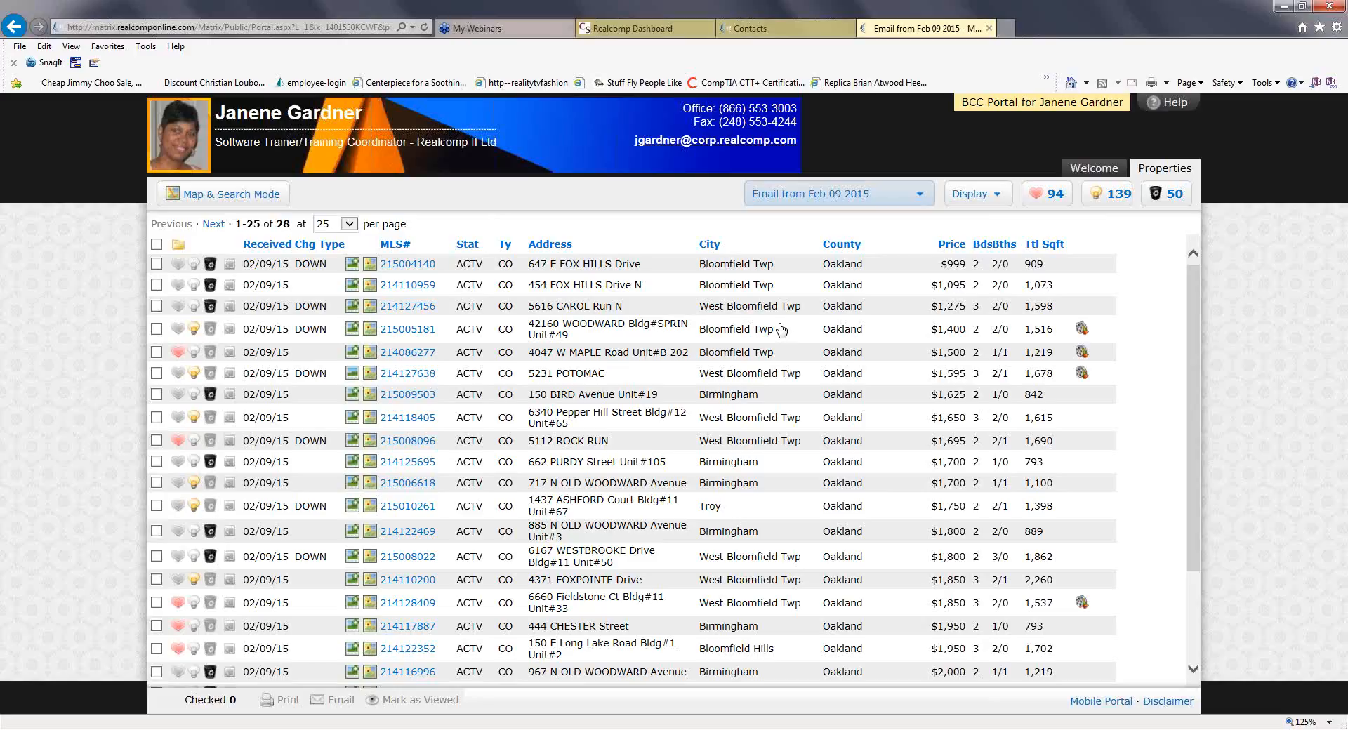
{"action": "left_click", "coordinate": [917, 195]}
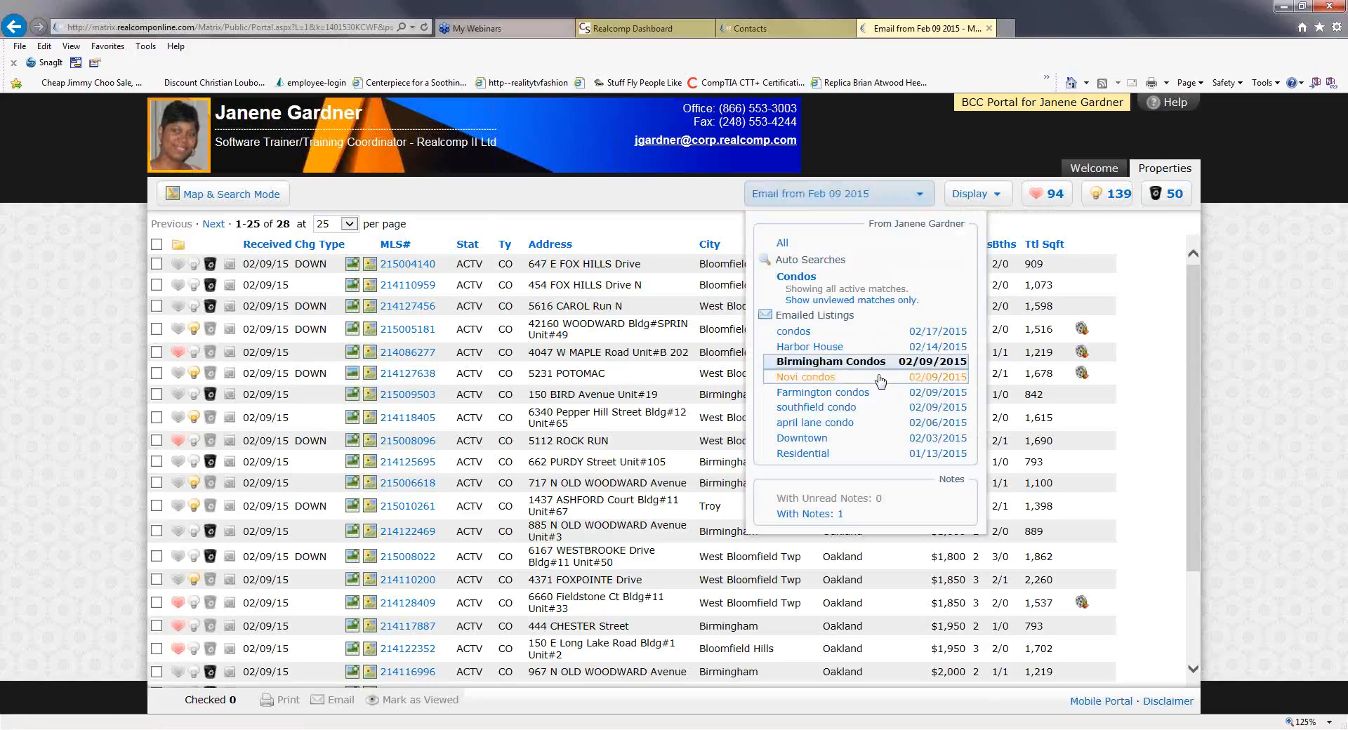
{"action": "left_click", "coordinate": [836, 347]}
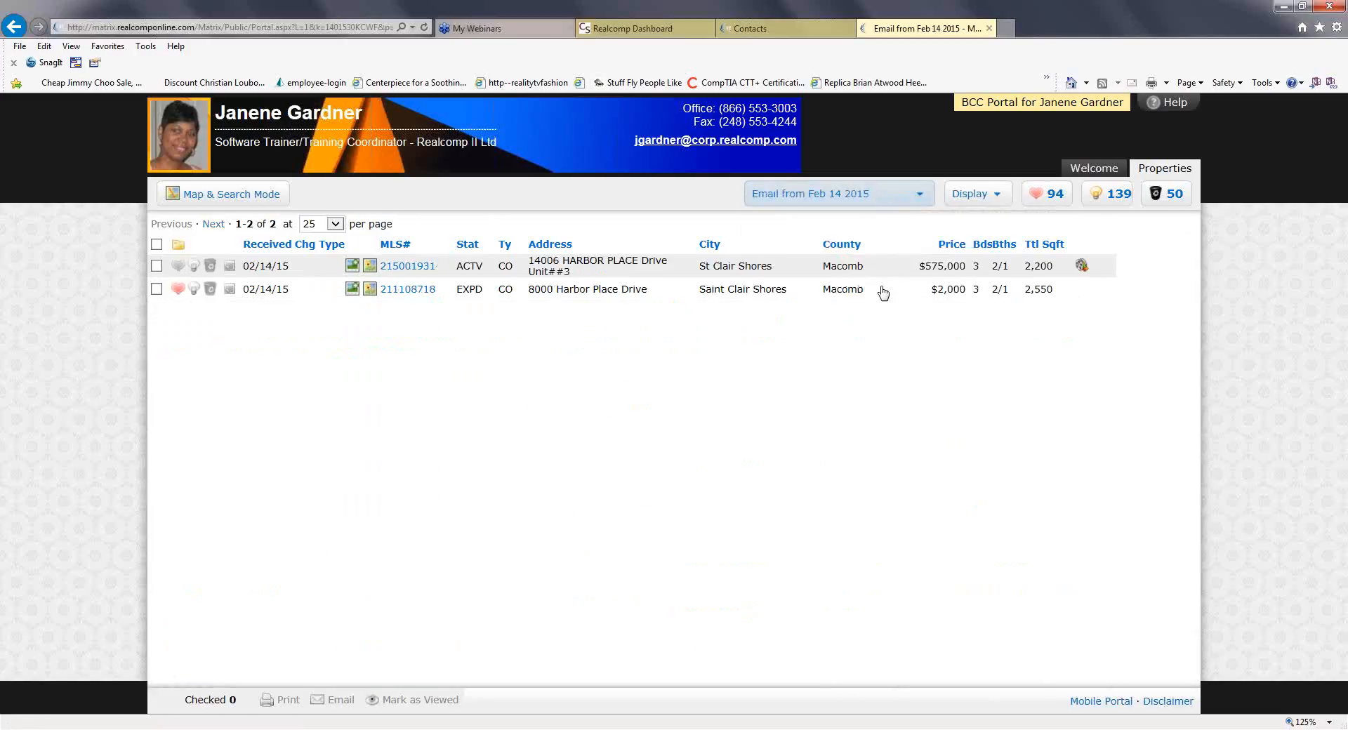
View the Downtown emailed listings dated 02/03/2015, and look through all properties sent to the client.
{"action": "left_click", "coordinate": [913, 194]}
{"action": "left_click", "coordinate": [873, 441]}
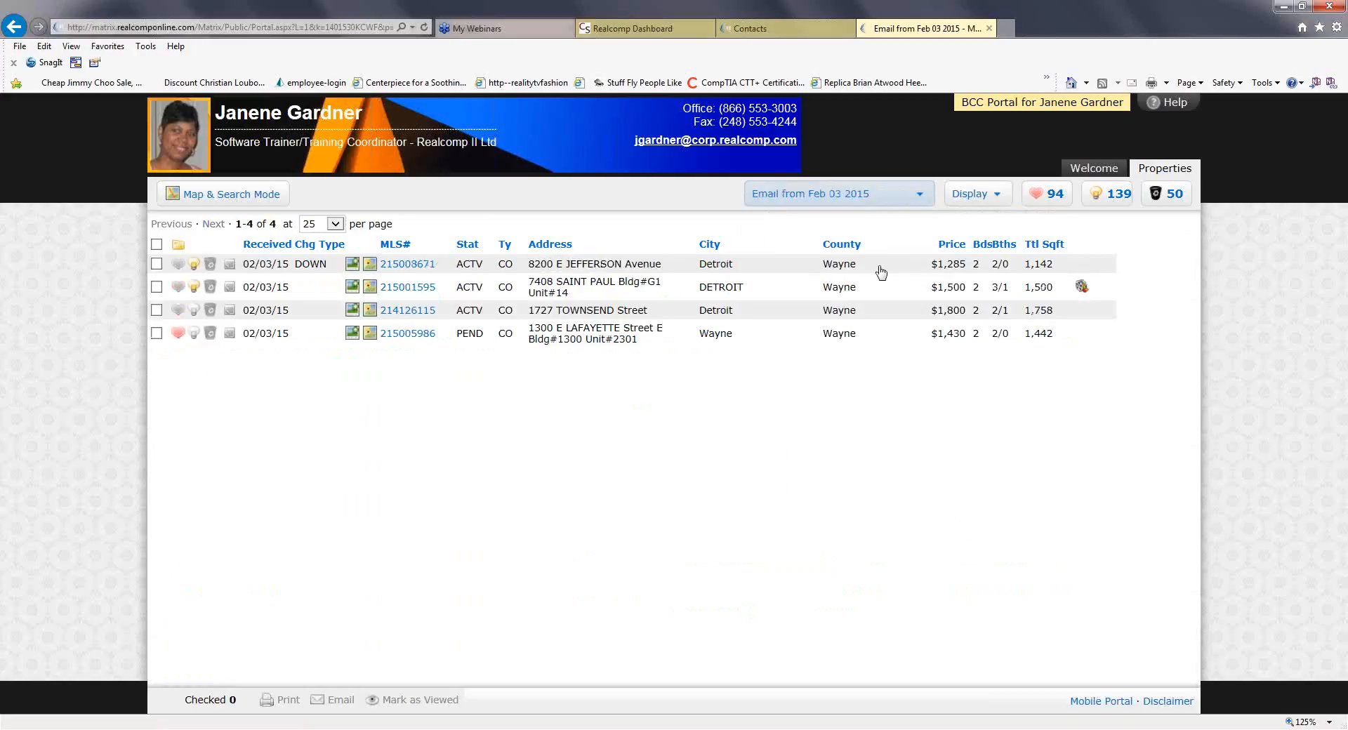
{"action": "left_click", "coordinate": [916, 196]}
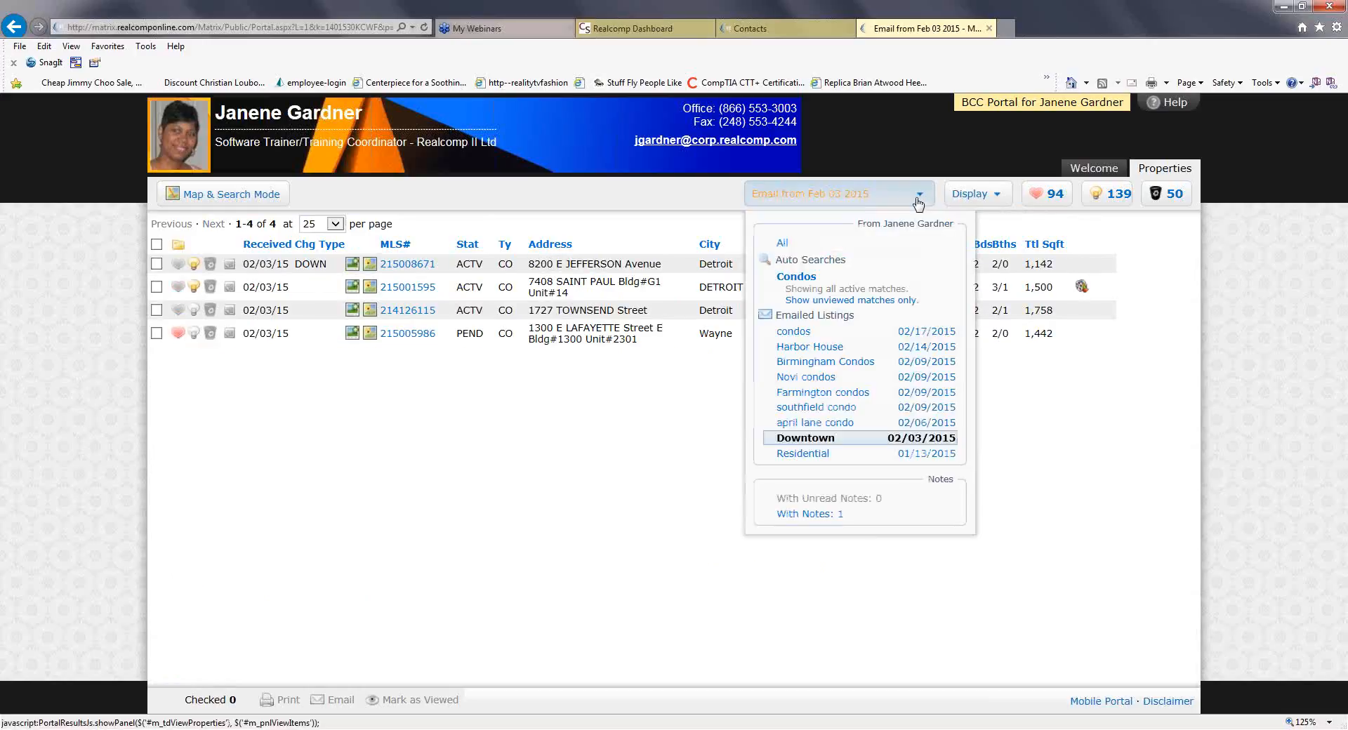
{"action": "left_click", "coordinate": [795, 266]}
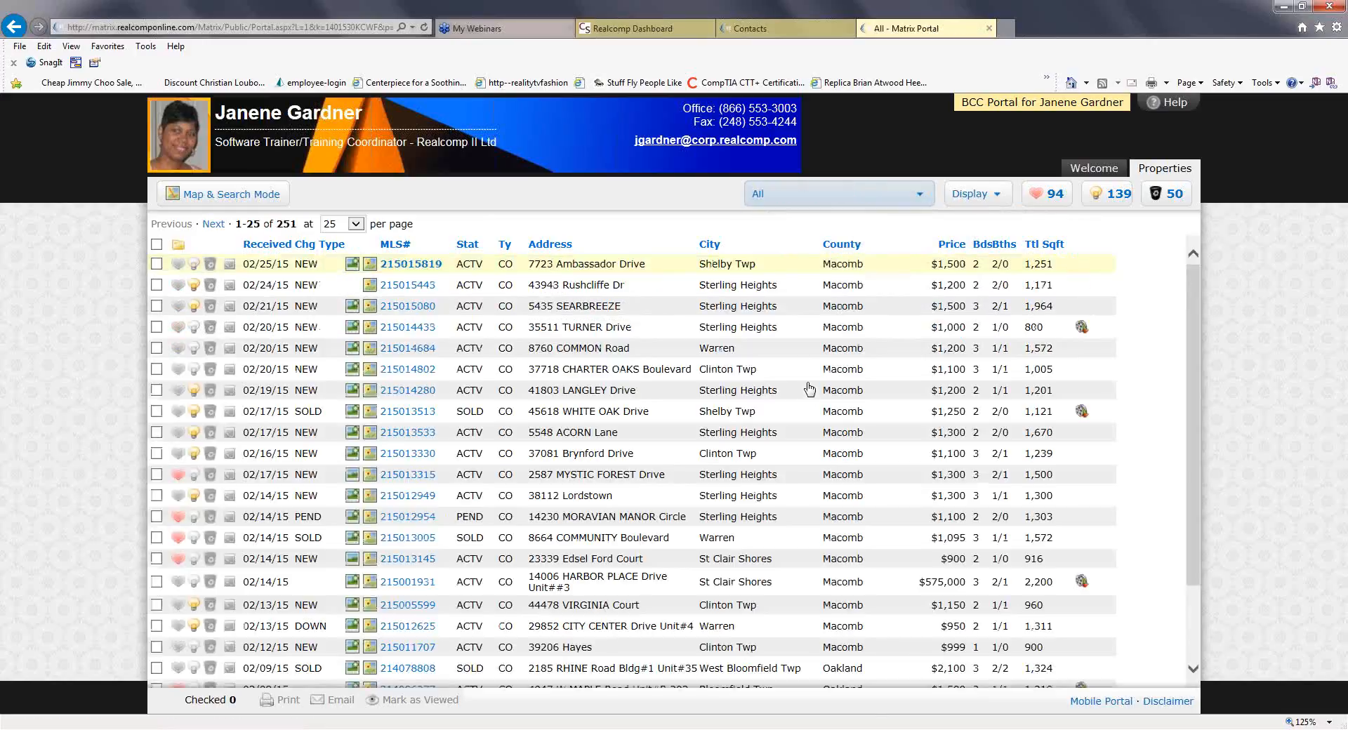
{"action": "scroll", "coordinate": [804, 365], "scroll_direction": "down", "scroll_amount": 2}
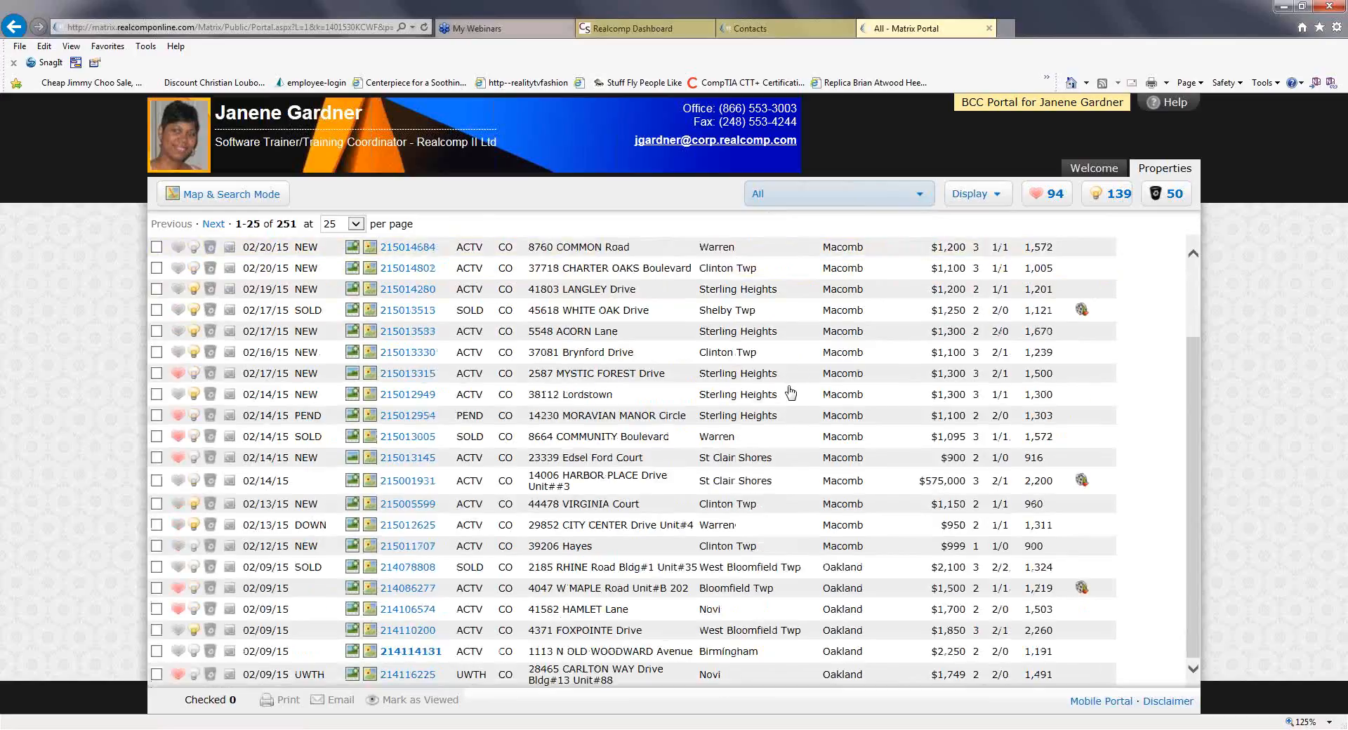
{"action": "scroll", "coordinate": [792, 394], "scroll_direction": "up", "scroll_amount": 2}
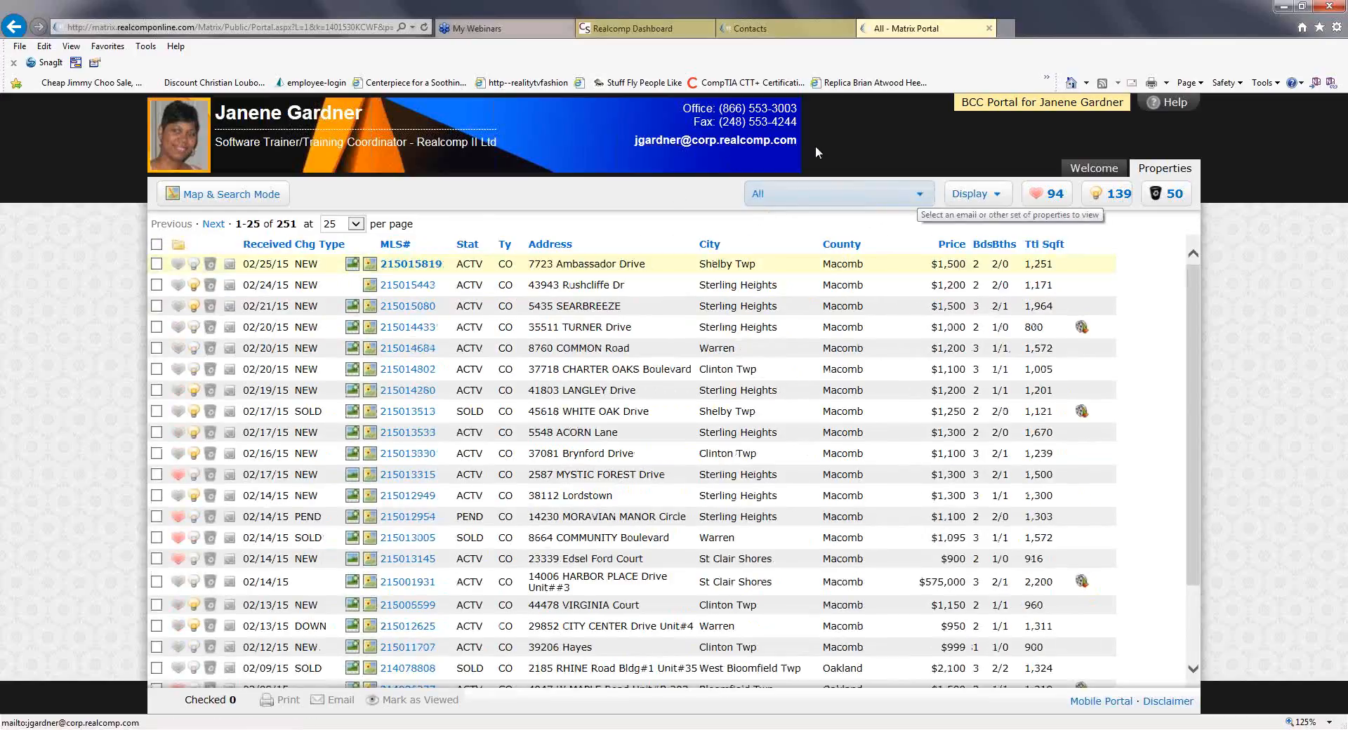
Open the Residential emailed listings dated 01/13/2015 and show them in the Client Flyer display.
{"action": "left_click", "coordinate": [920, 198]}
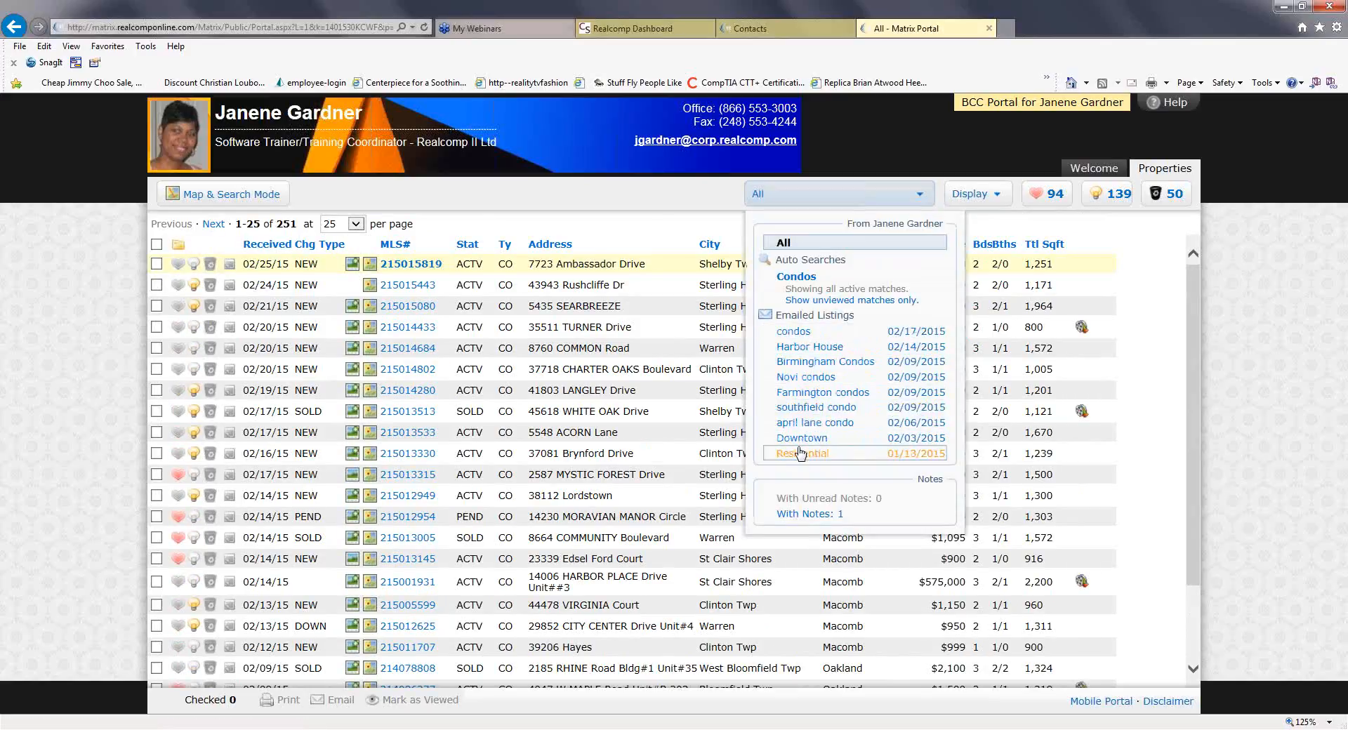
{"action": "left_click", "coordinate": [802, 453]}
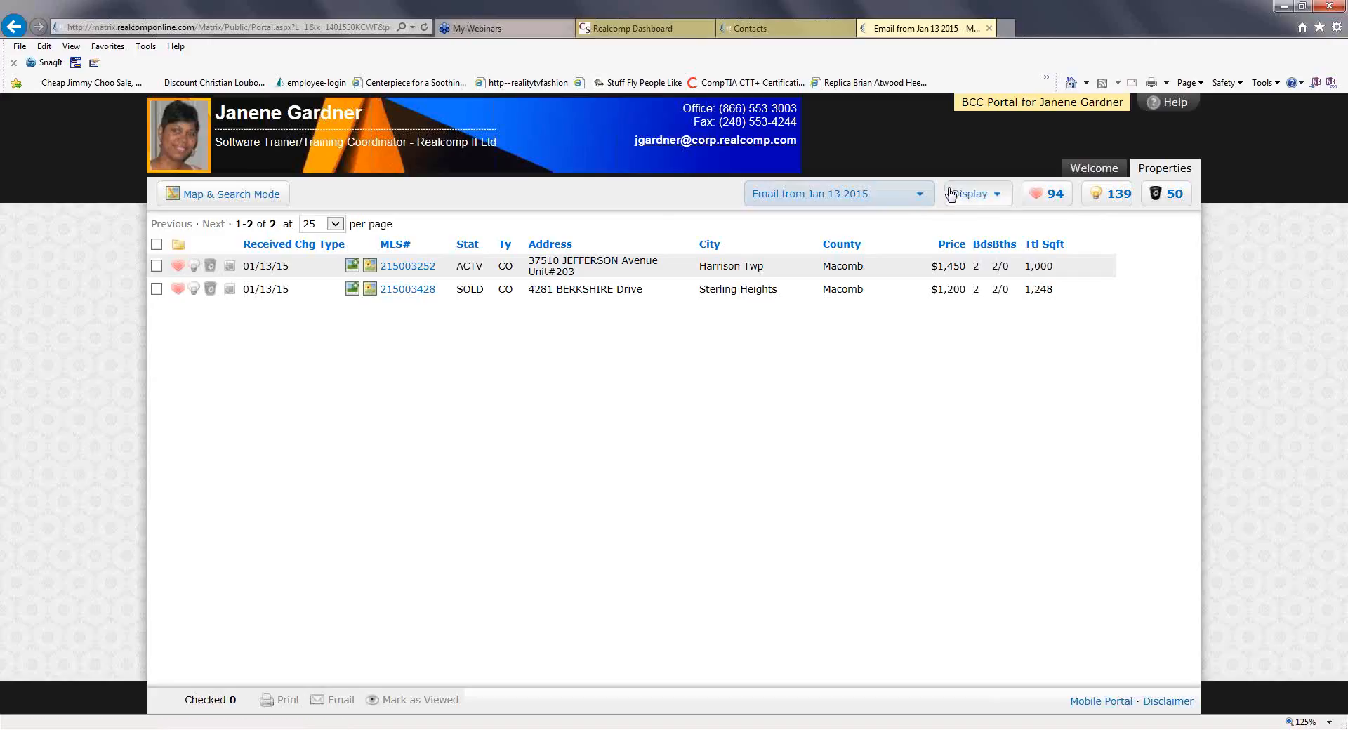
{"action": "left_click", "coordinate": [999, 197]}
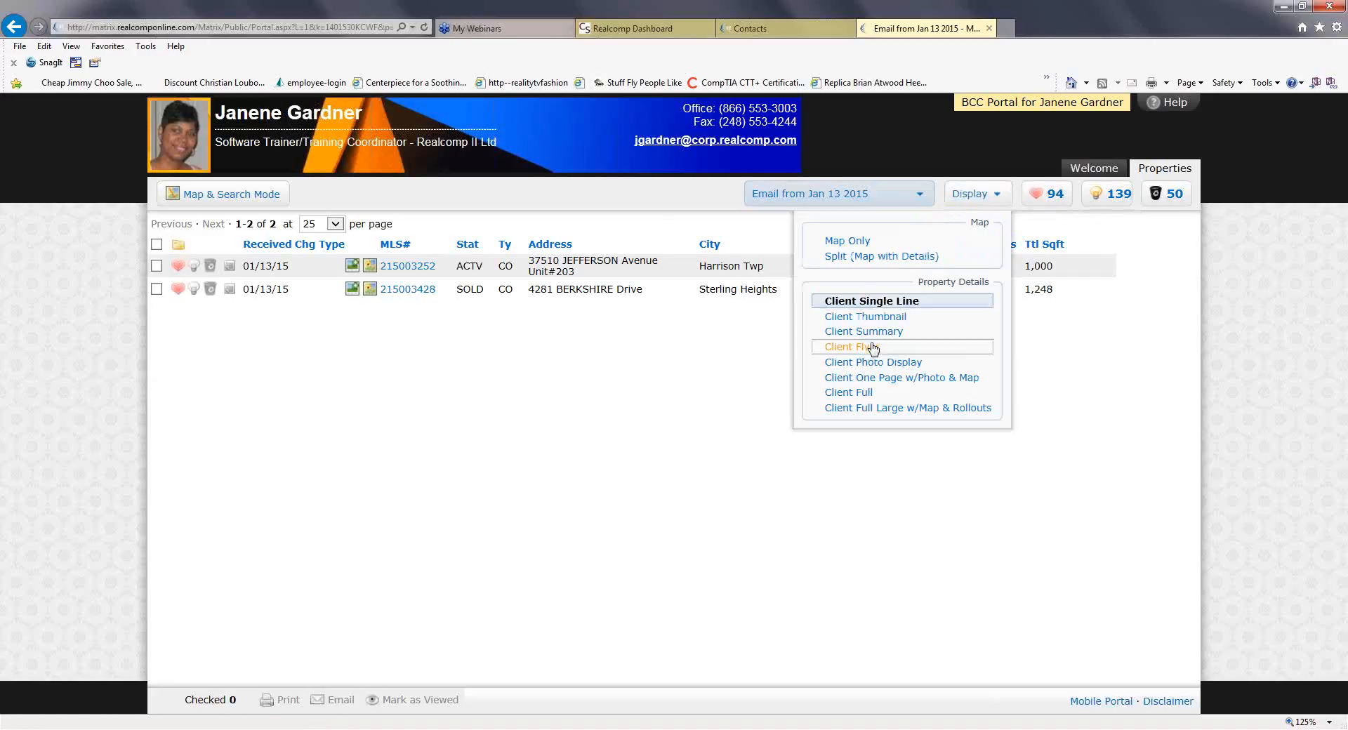
{"action": "left_click", "coordinate": [875, 345]}
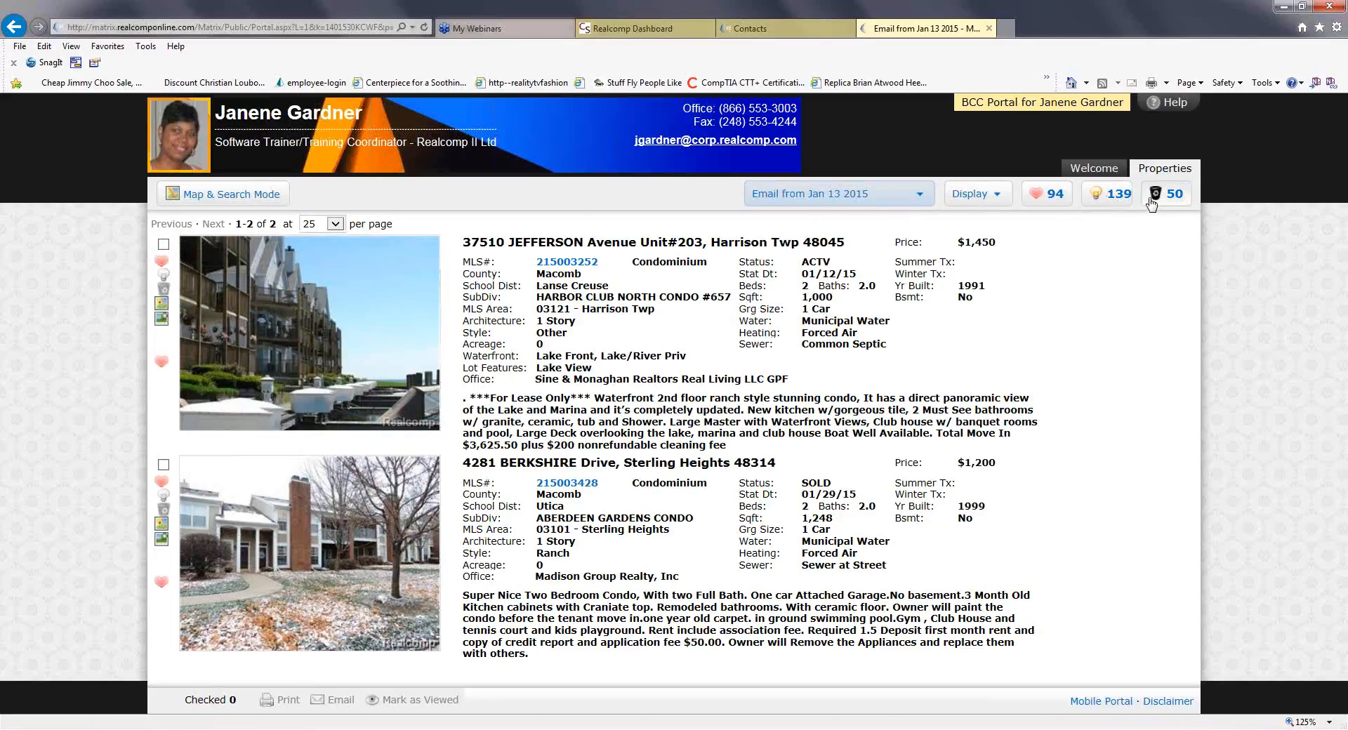
Open the client's favorites and examine the listings' photos, statuses and recent changes.
{"action": "left_click", "coordinate": [1048, 194]}
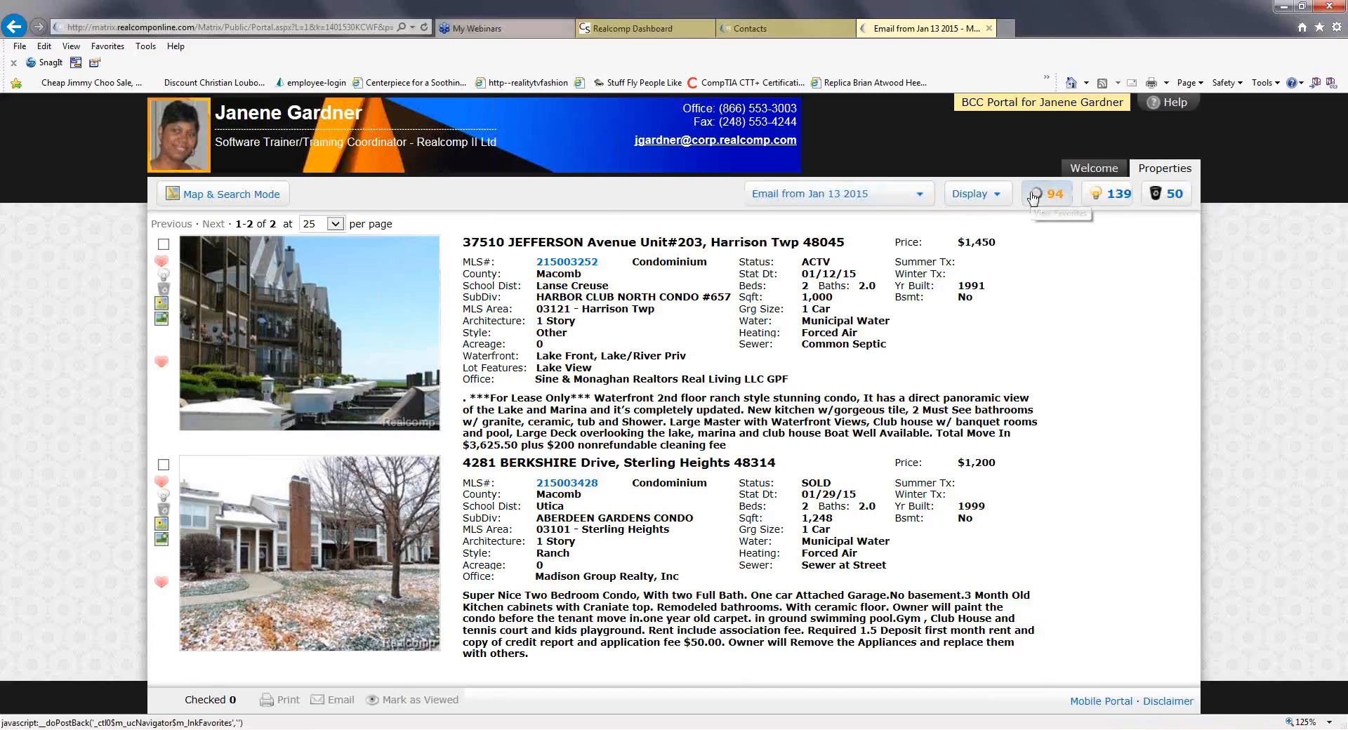
{"action": "scroll", "coordinate": [725, 315], "scroll_direction": "down", "scroll_amount": 10}
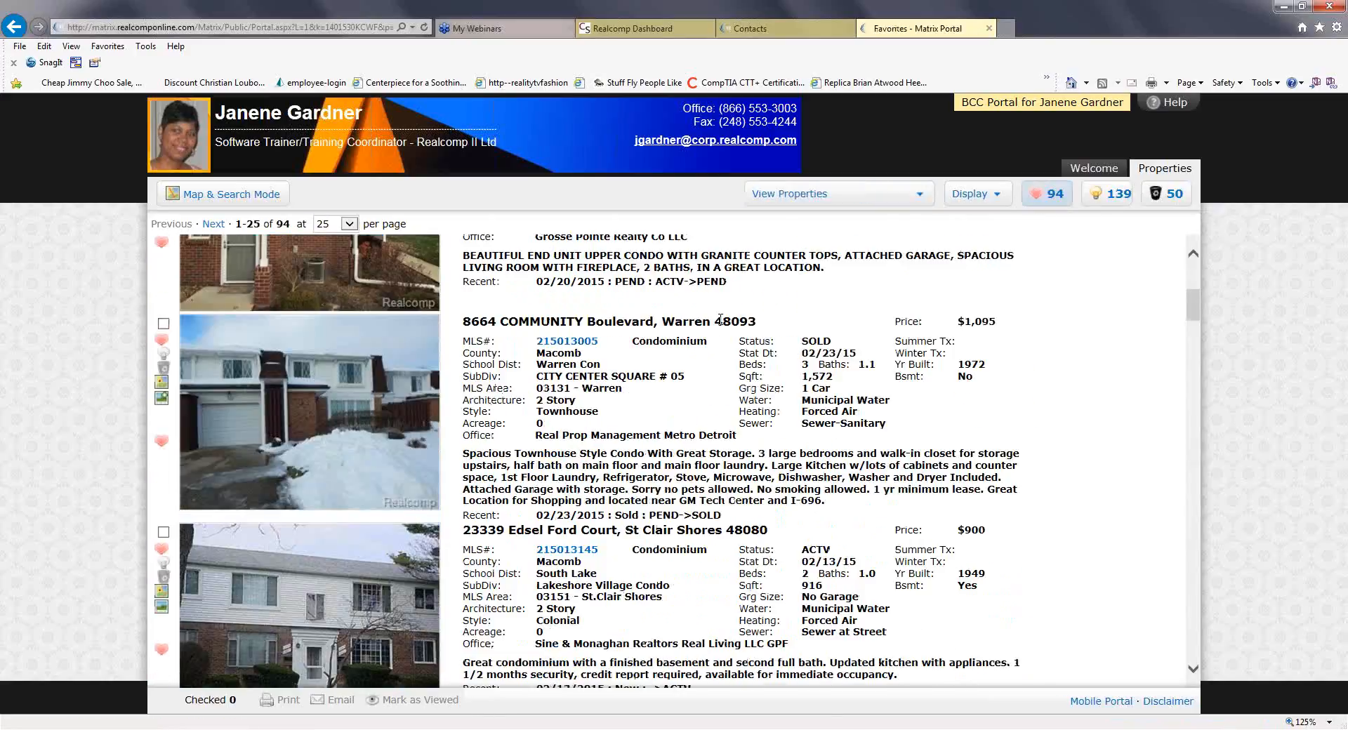
{"action": "scroll", "coordinate": [689, 318], "scroll_direction": "down", "scroll_amount": 15}
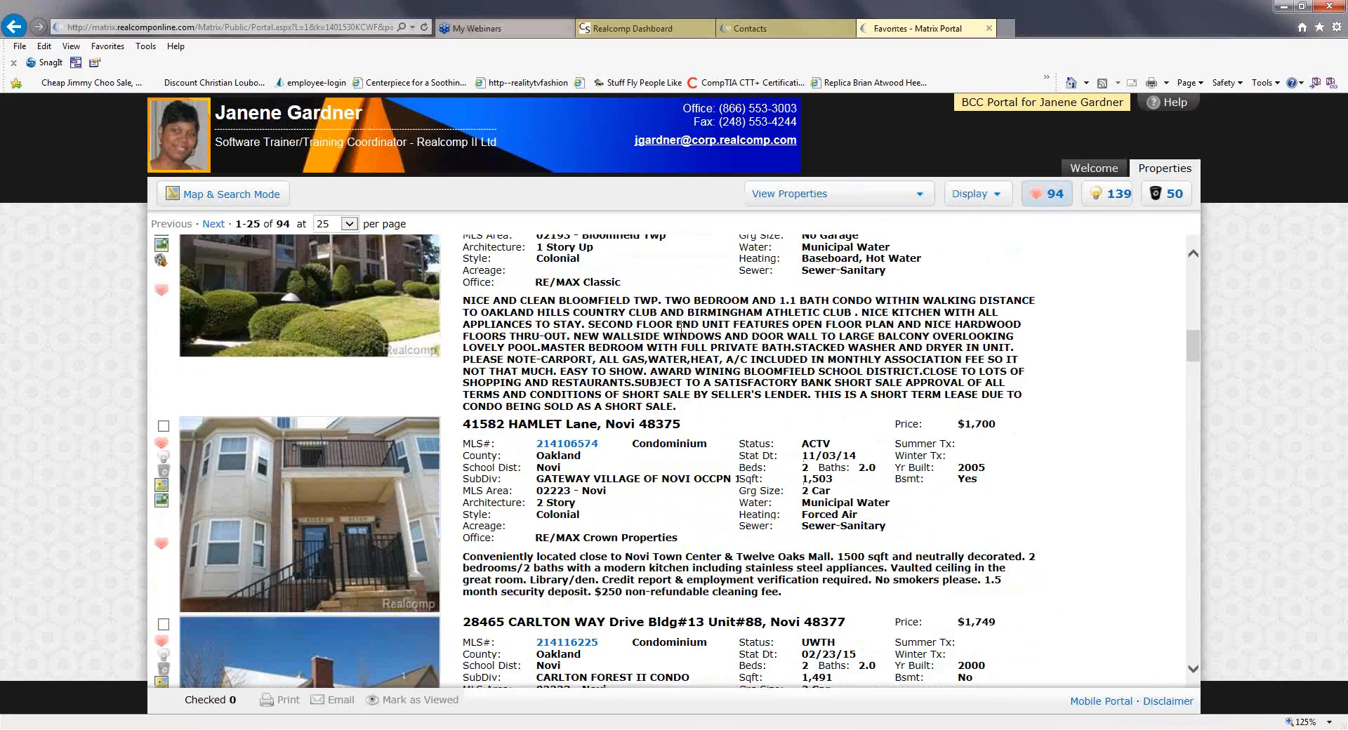
{"action": "scroll", "coordinate": [657, 362], "scroll_direction": "down", "scroll_amount": 5}
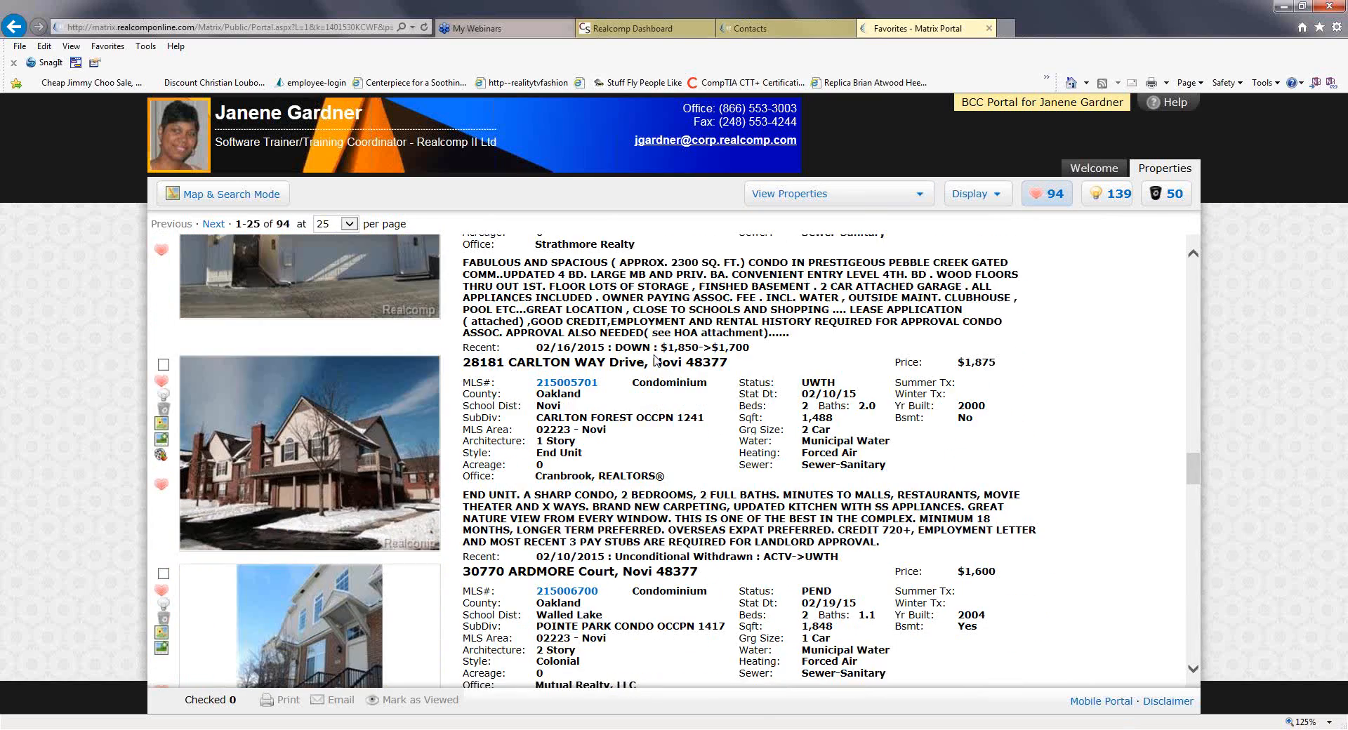
{"action": "scroll", "coordinate": [655, 361], "scroll_direction": "up", "scroll_amount": 15}
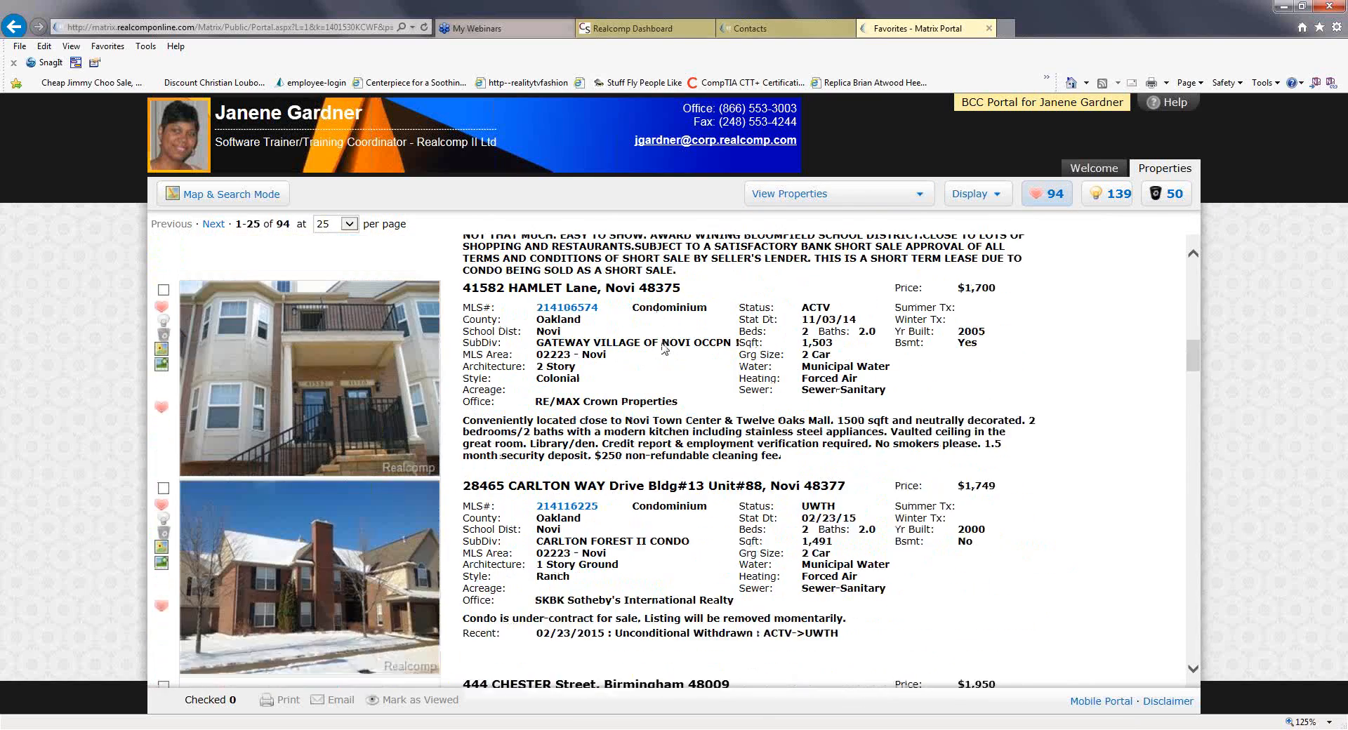
{"action": "scroll", "coordinate": [724, 247], "scroll_direction": "up", "scroll_amount": 15}
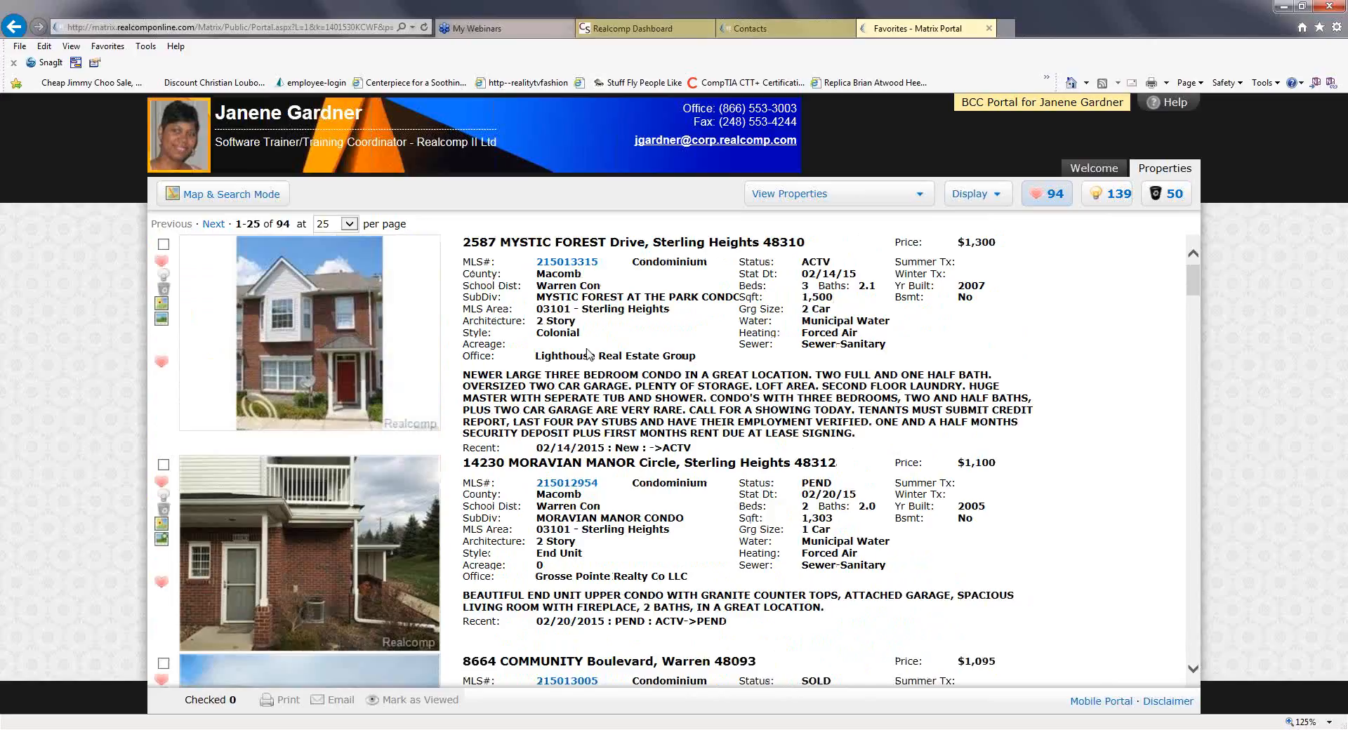
{"action": "scroll", "coordinate": [590, 341], "scroll_direction": "down", "scroll_amount": 10}
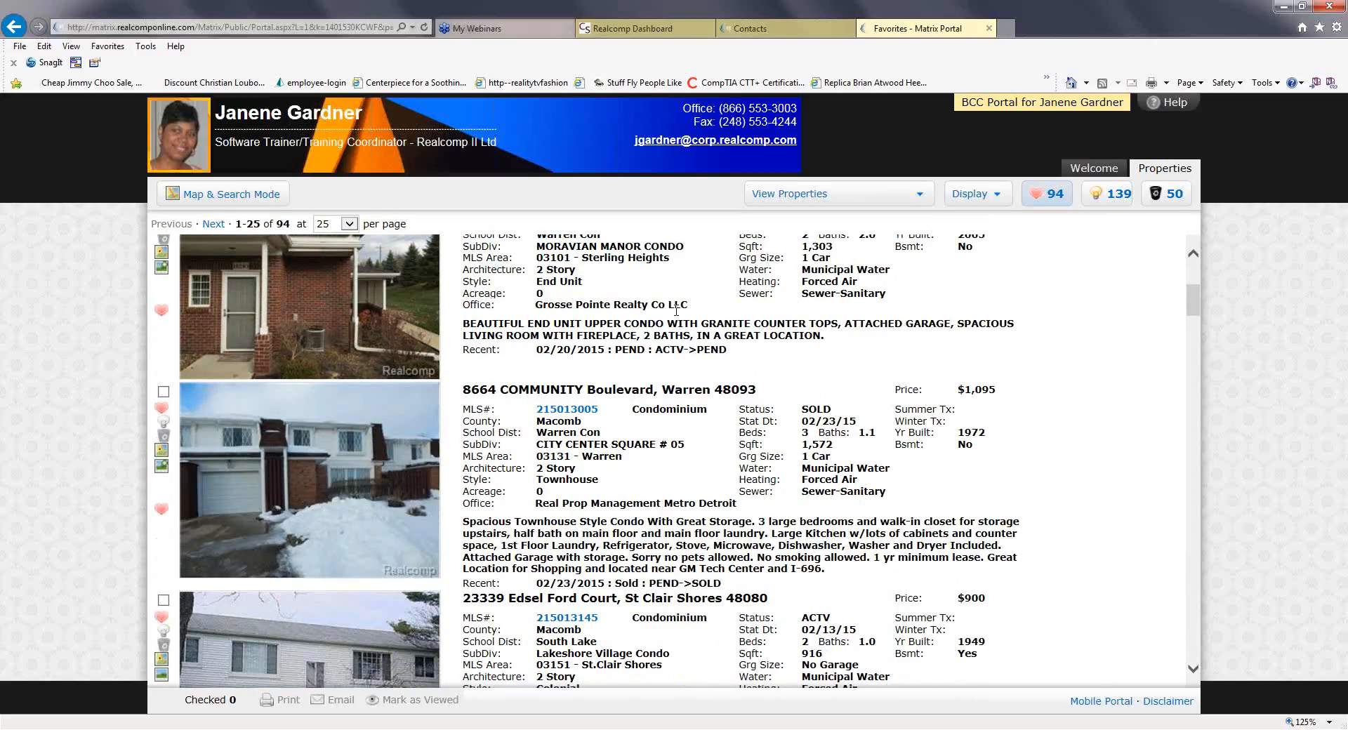
{"action": "scroll", "coordinate": [534, 356], "scroll_direction": "down", "scroll_amount": 1}
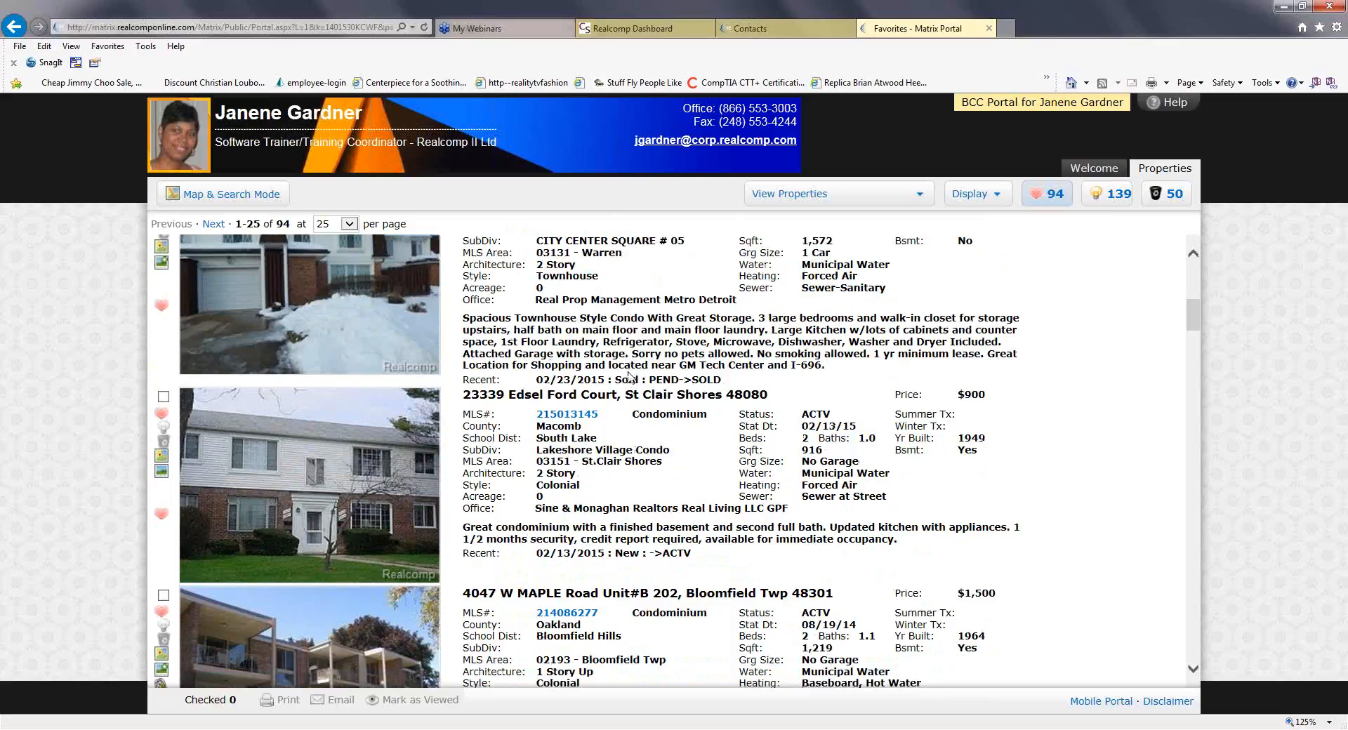
{"action": "scroll", "coordinate": [629, 373], "scroll_direction": "down", "scroll_amount": 2}
{"action": "scroll", "coordinate": [646, 323], "scroll_direction": "up", "scroll_amount": 9}
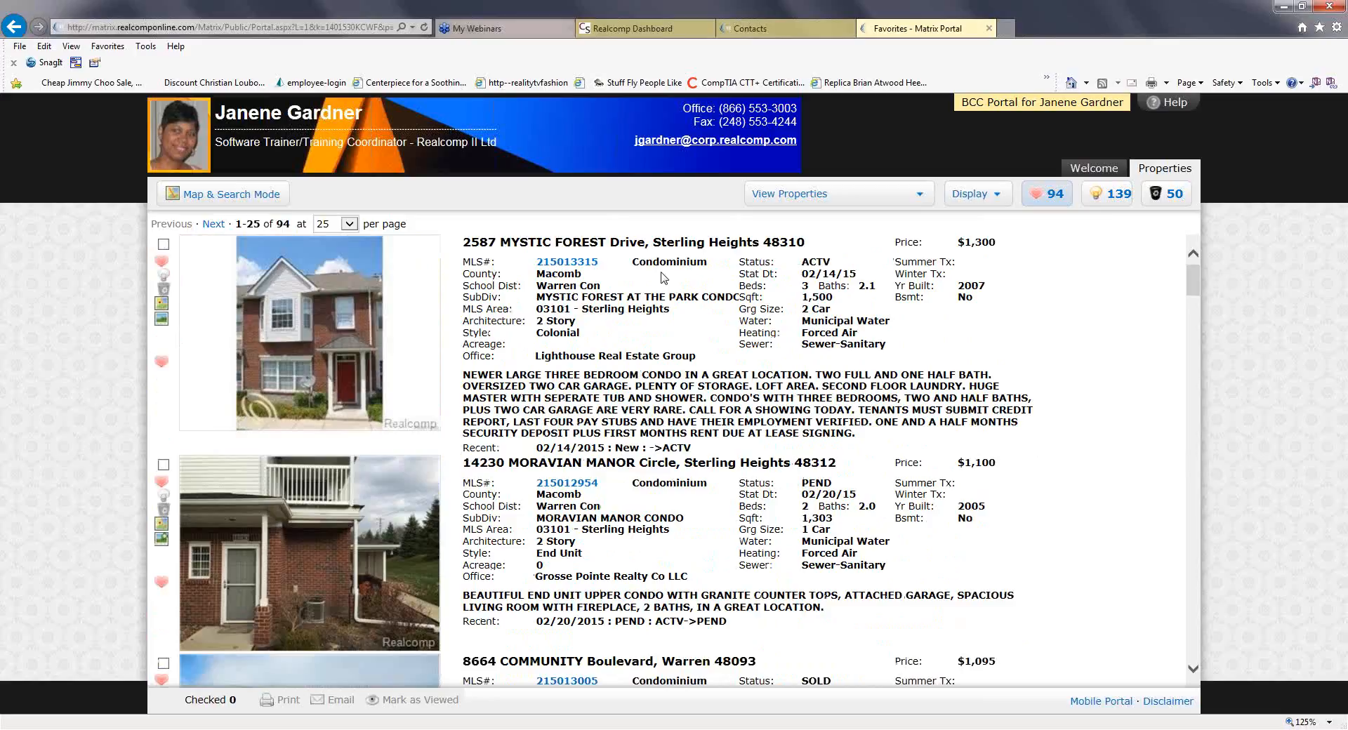
Close the client portal and return to the start of the active contacts list.
{"action": "left_click", "coordinate": [13, 30]}
{"action": "left_click", "coordinate": [989, 28]}
{"action": "scroll", "coordinate": [388, 544], "scroll_direction": "down", "scroll_amount": 4}
{"action": "scroll", "coordinate": [348, 383], "scroll_direction": "up", "scroll_amount": 7}
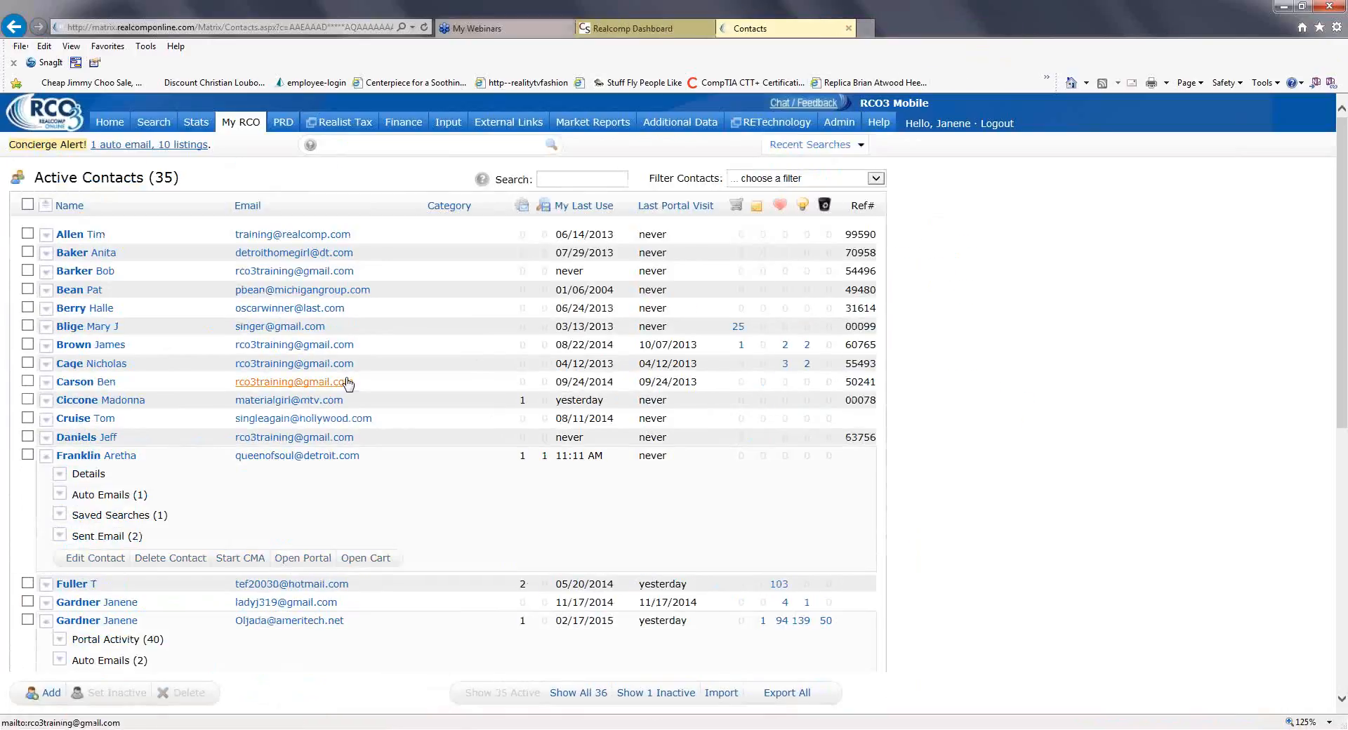
Reopen the My RCO Contacts page and look through the whole list of active contacts.
{"action": "mouse_move", "coordinate": [248, 131]}
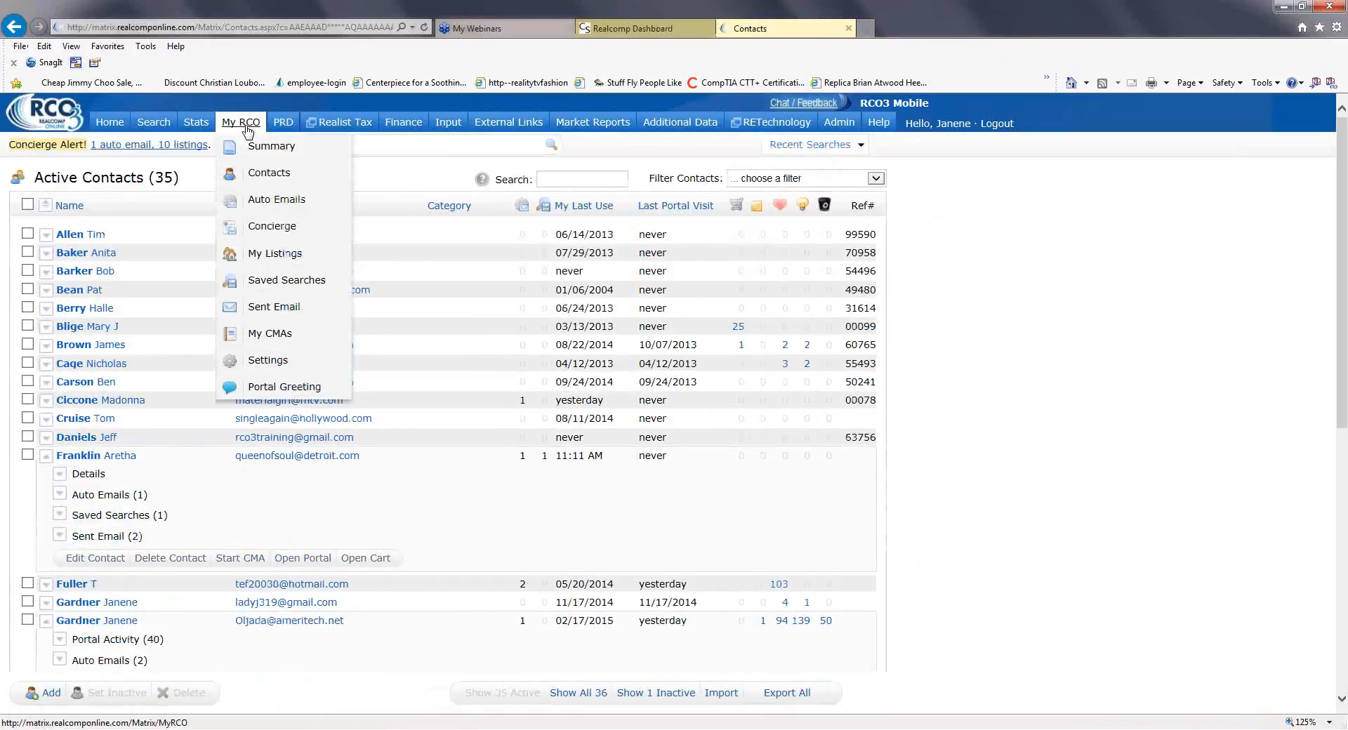
{"action": "left_click", "coordinate": [258, 174]}
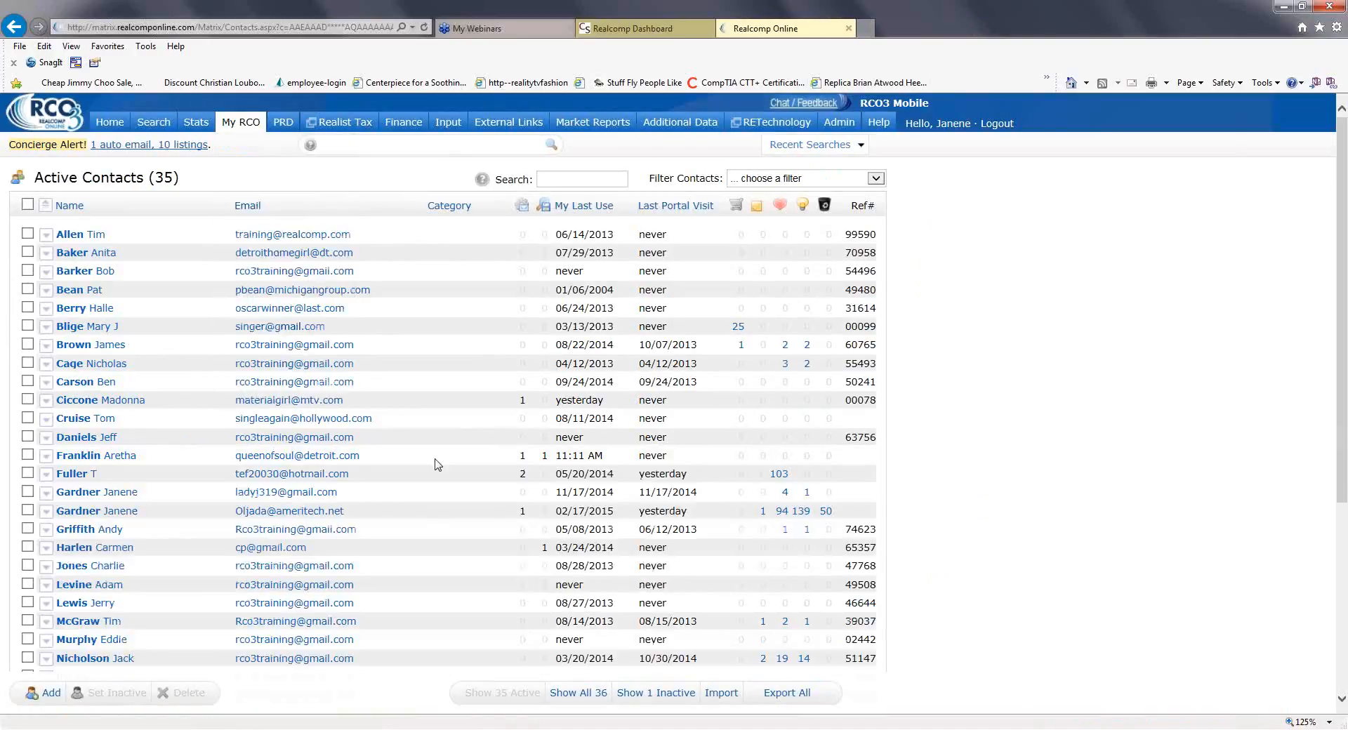
{"action": "scroll", "coordinate": [435, 464], "scroll_direction": "down", "scroll_amount": 5}
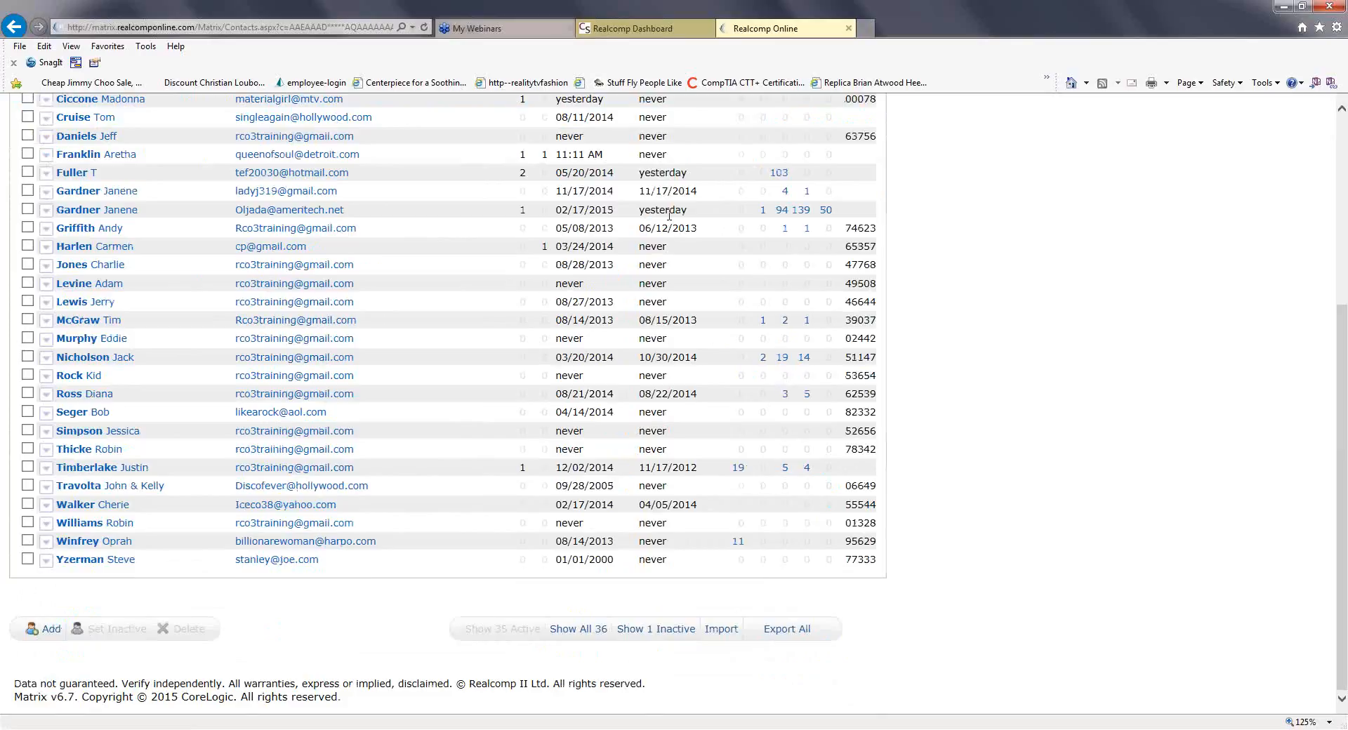
{"action": "scroll", "coordinate": [495, 364], "scroll_direction": "up", "scroll_amount": 5}
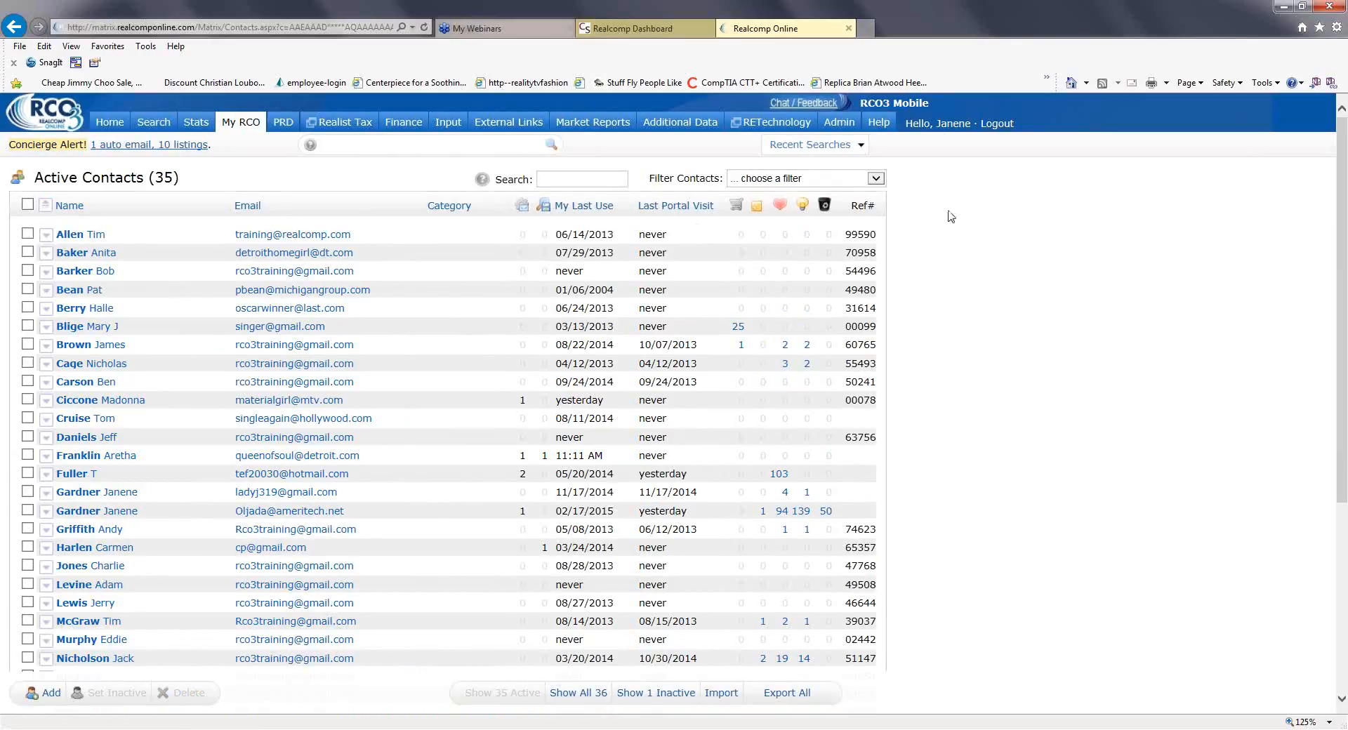
Filter the contacts to those with active auto emails.
{"action": "left_click", "coordinate": [876, 179]}
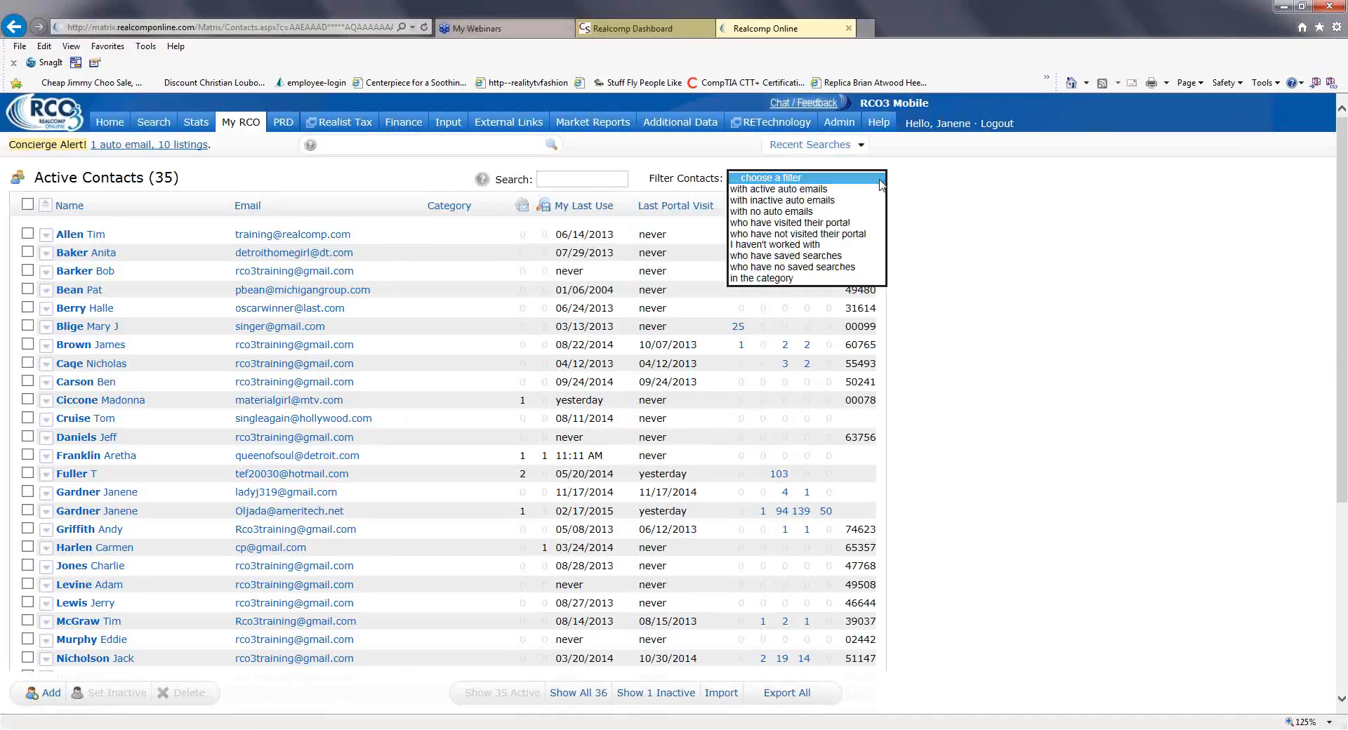
{"action": "left_click", "coordinate": [808, 189]}
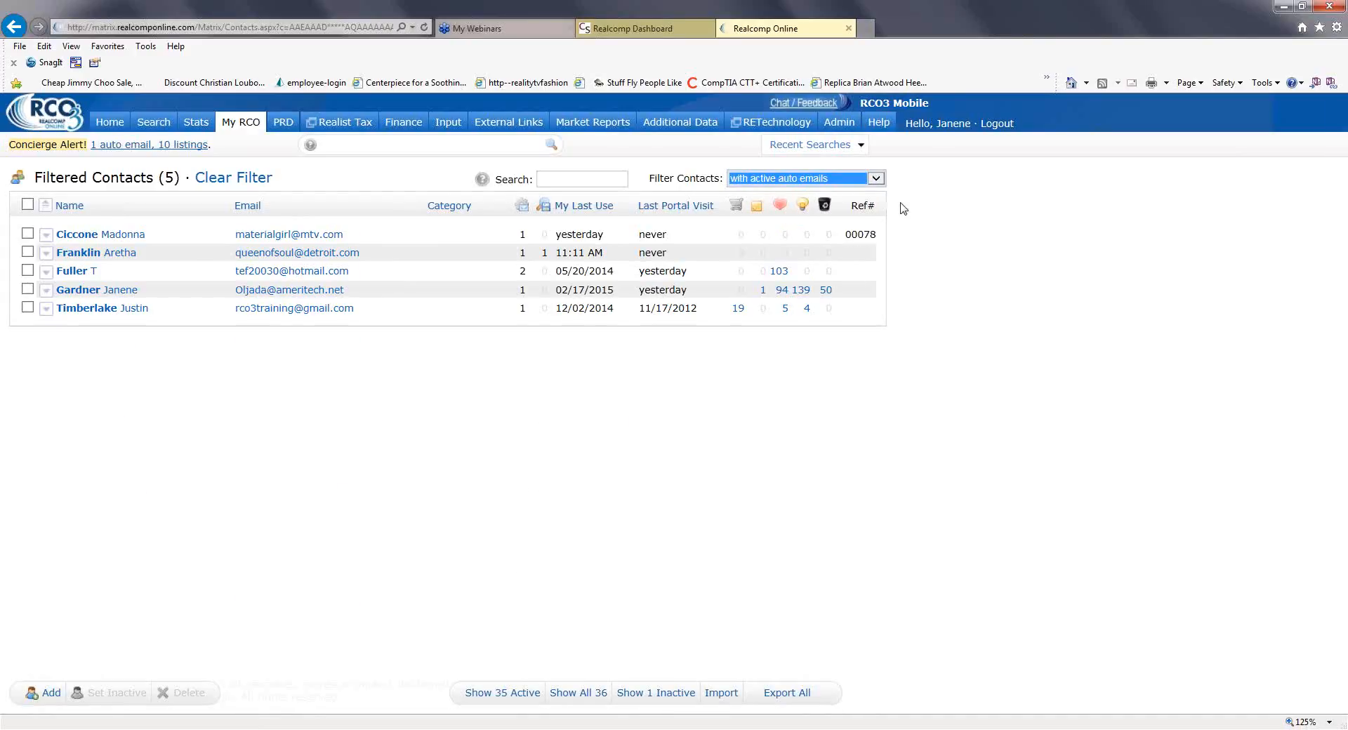
{"action": "left_click", "coordinate": [432, 305]}
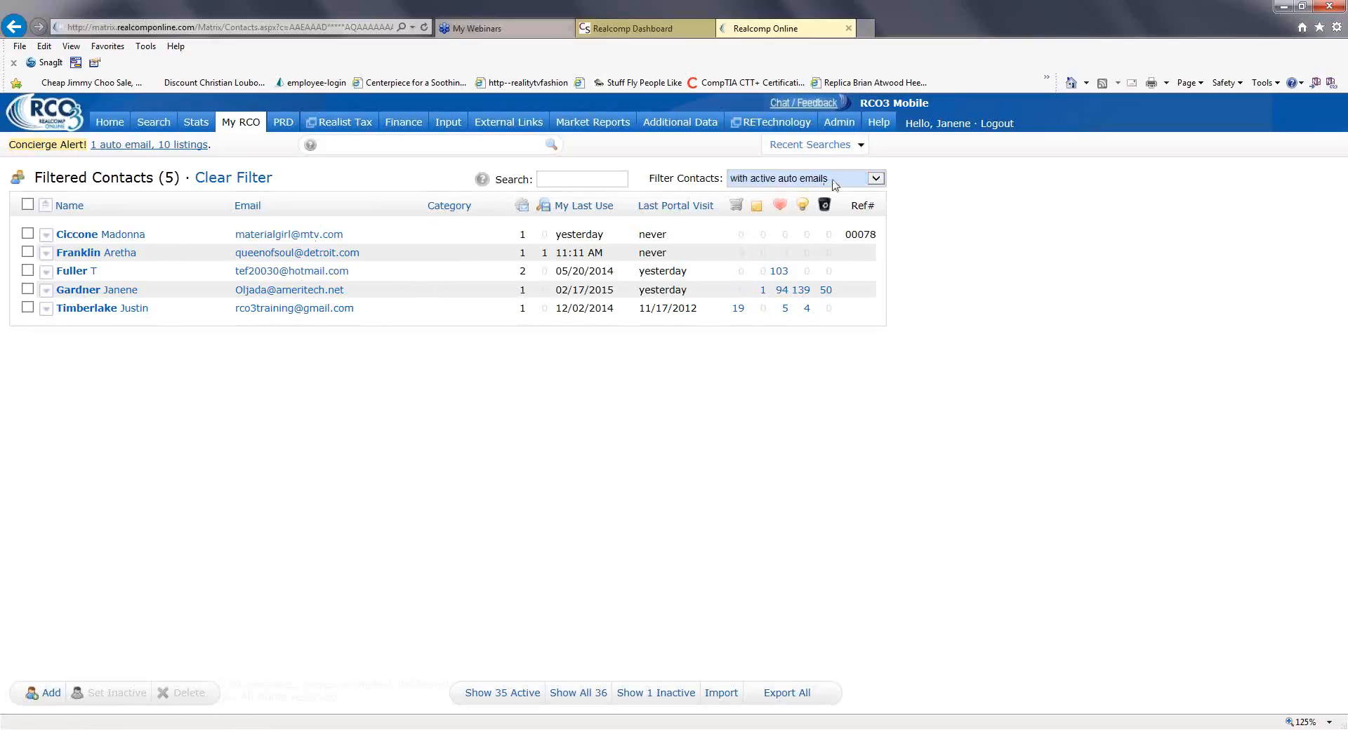
Filter the contacts to those who have saved searches, and to those who have visited their portal in the last year.
{"action": "left_click", "coordinate": [877, 182]}
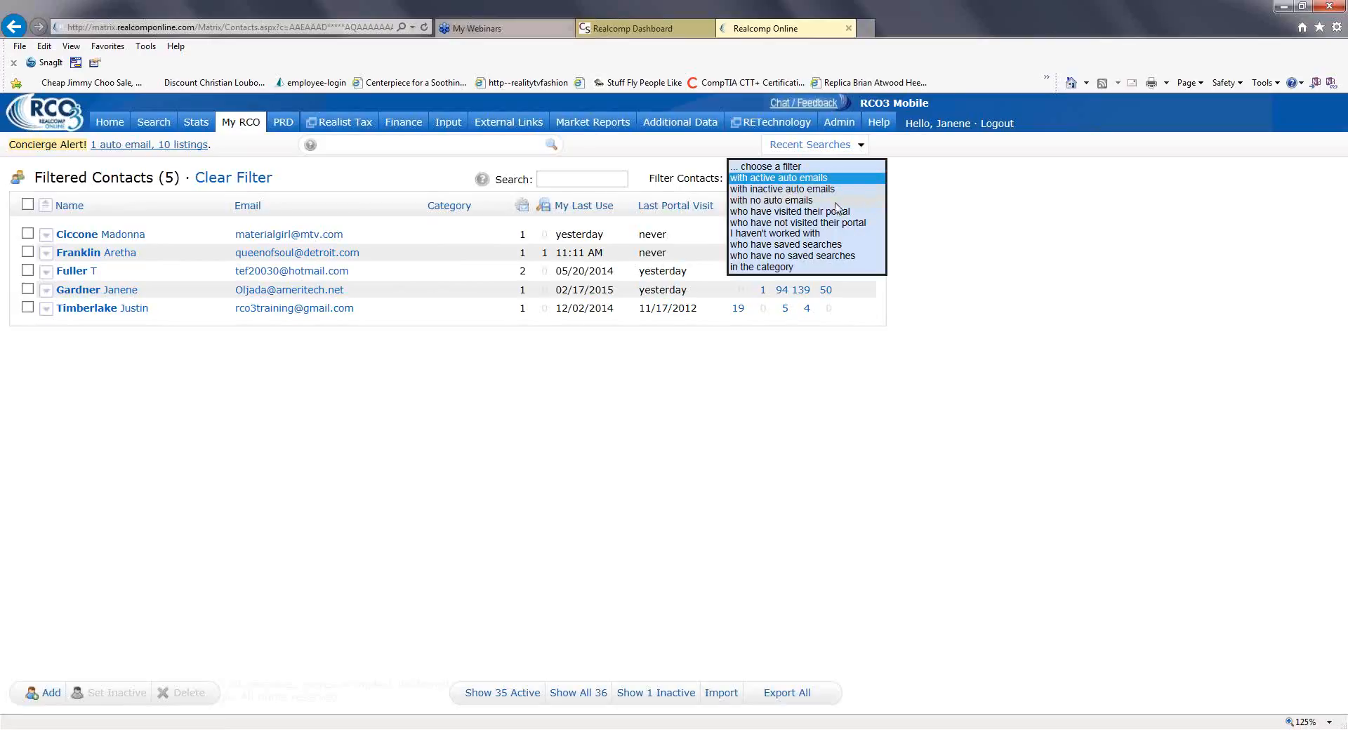
{"action": "left_click", "coordinate": [831, 246]}
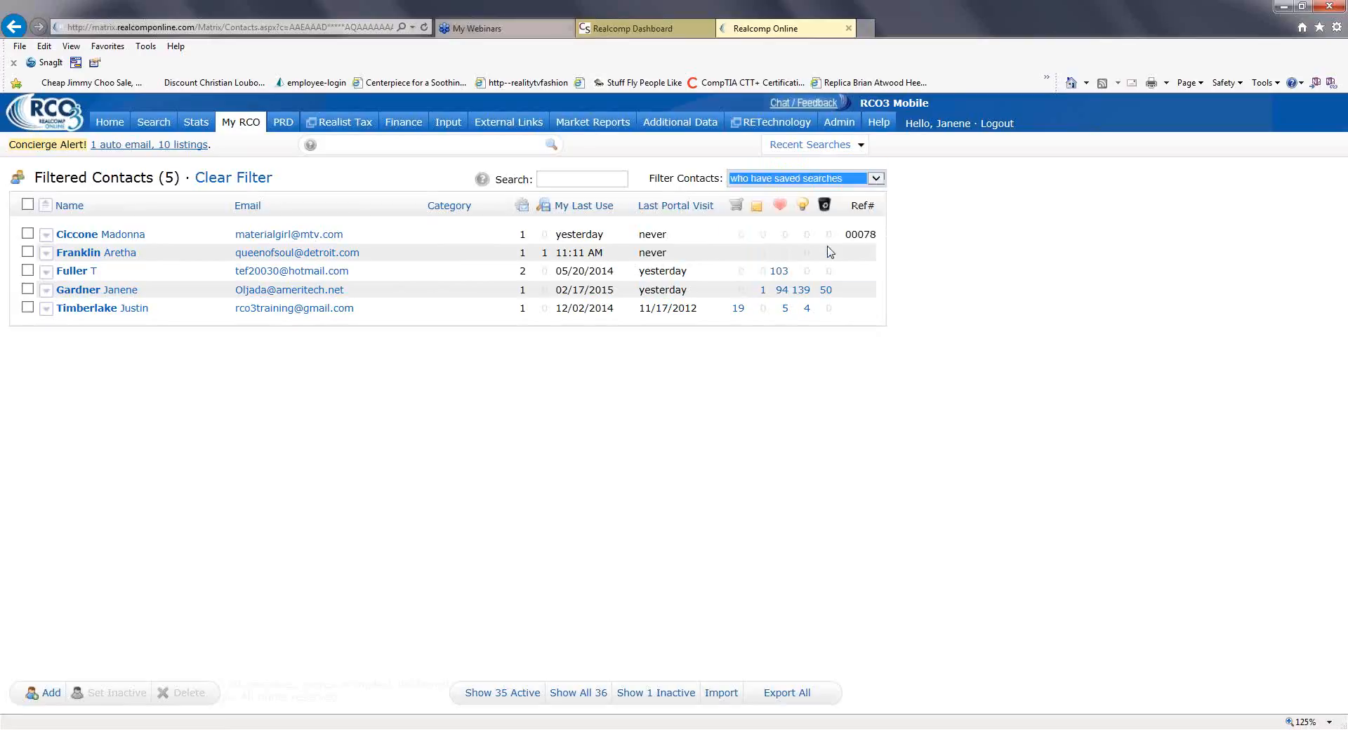
{"action": "left_click", "coordinate": [875, 179]}
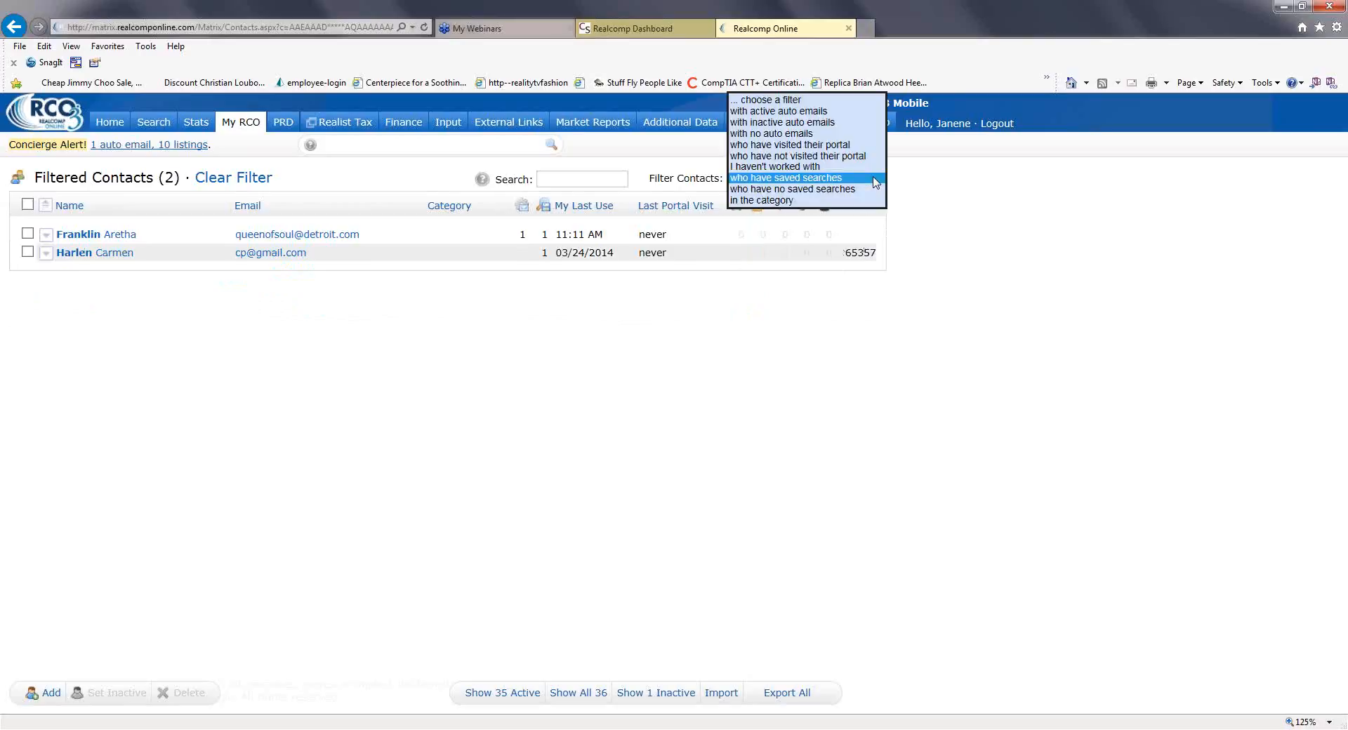
{"action": "left_click", "coordinate": [829, 146]}
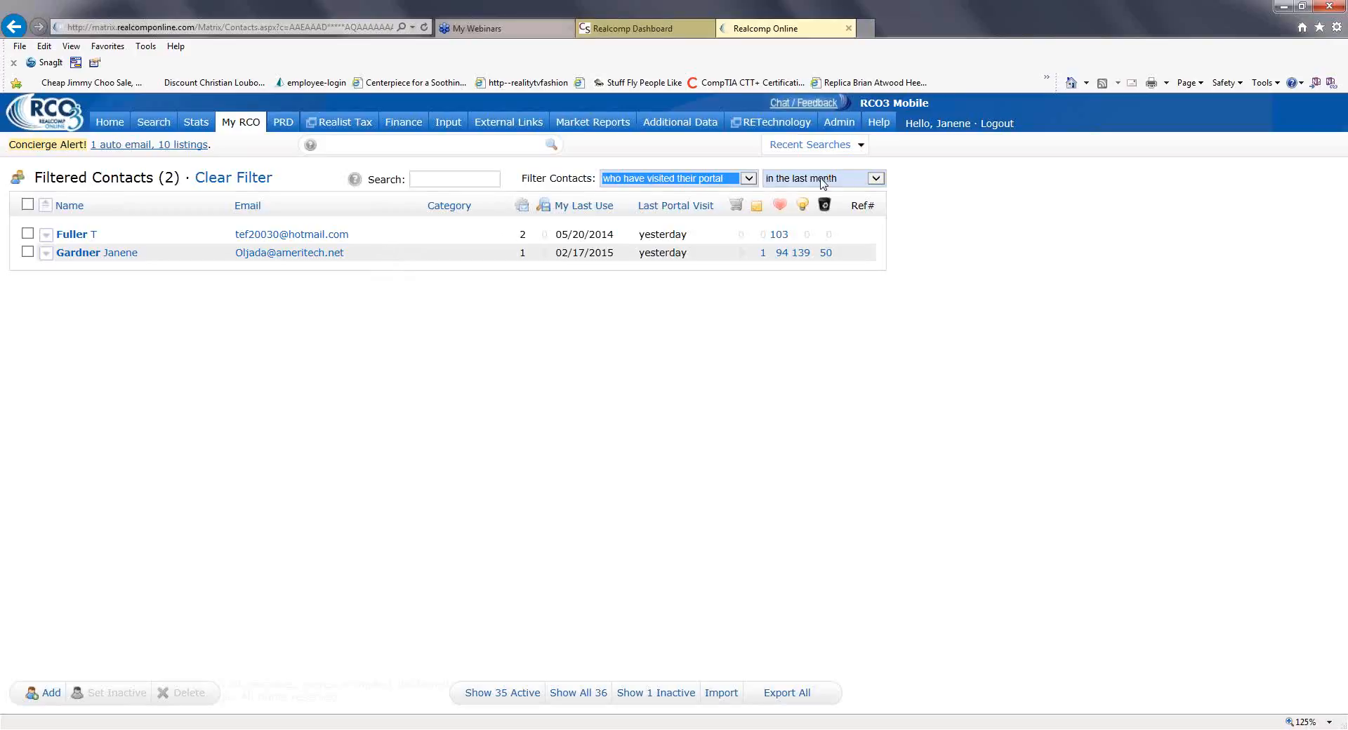
{"action": "left_click", "coordinate": [867, 180]}
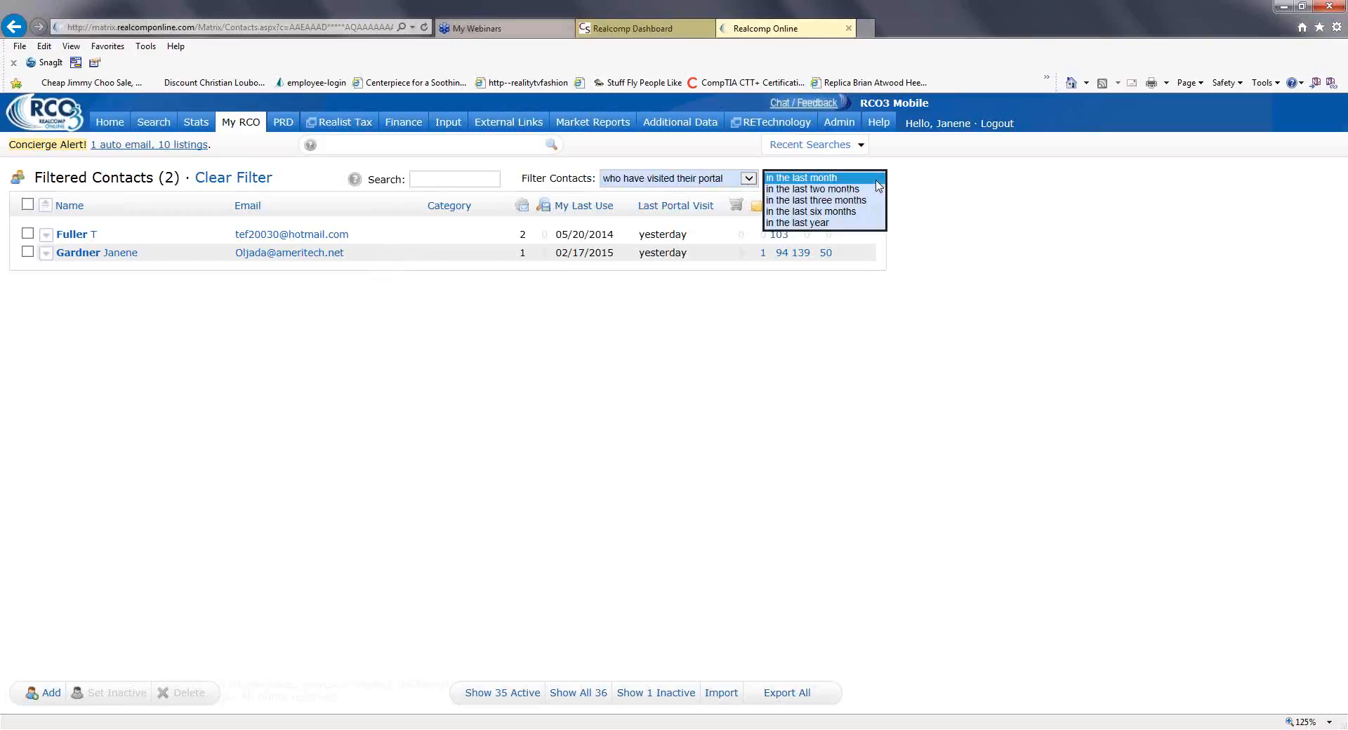
{"action": "left_click", "coordinate": [853, 223]}
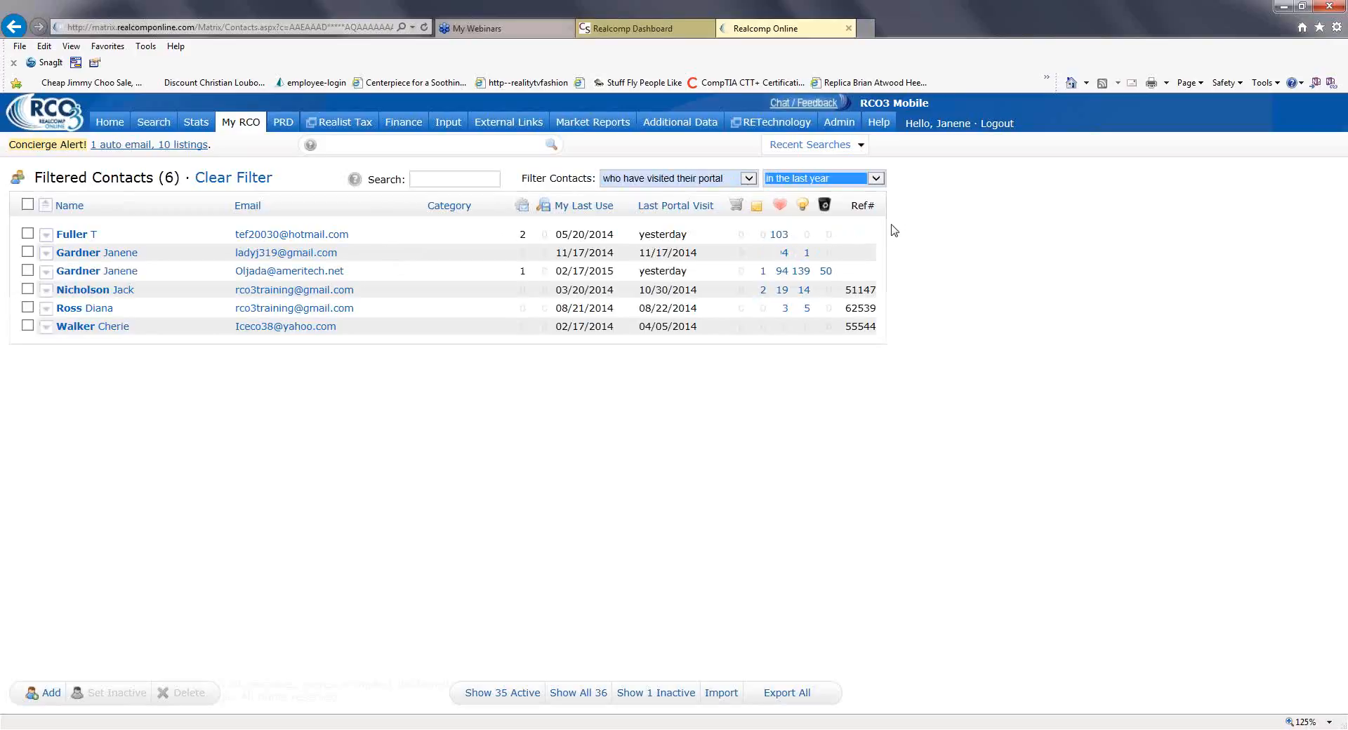
Filter the contacts to those not worked with in the last year, and to those with active auto emails.
{"action": "left_click", "coordinate": [723, 181]}
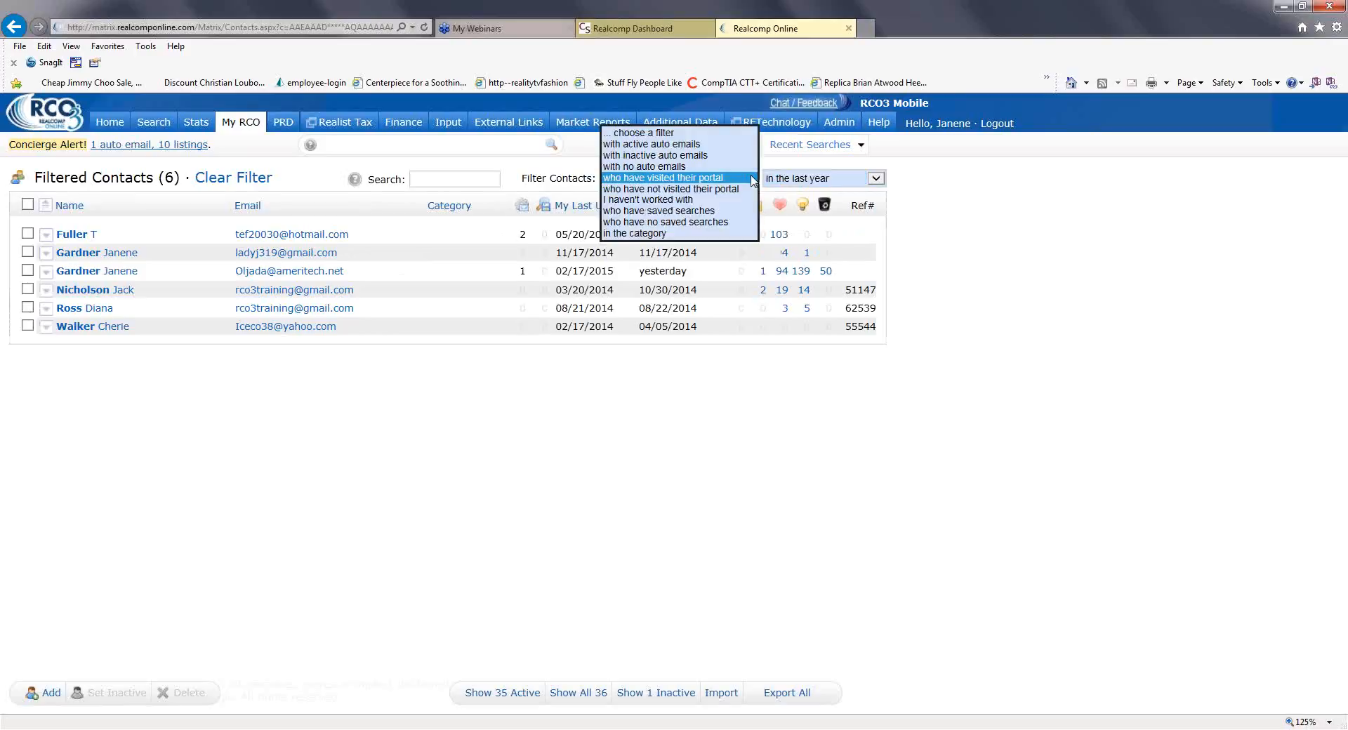
{"action": "left_click", "coordinate": [708, 202]}
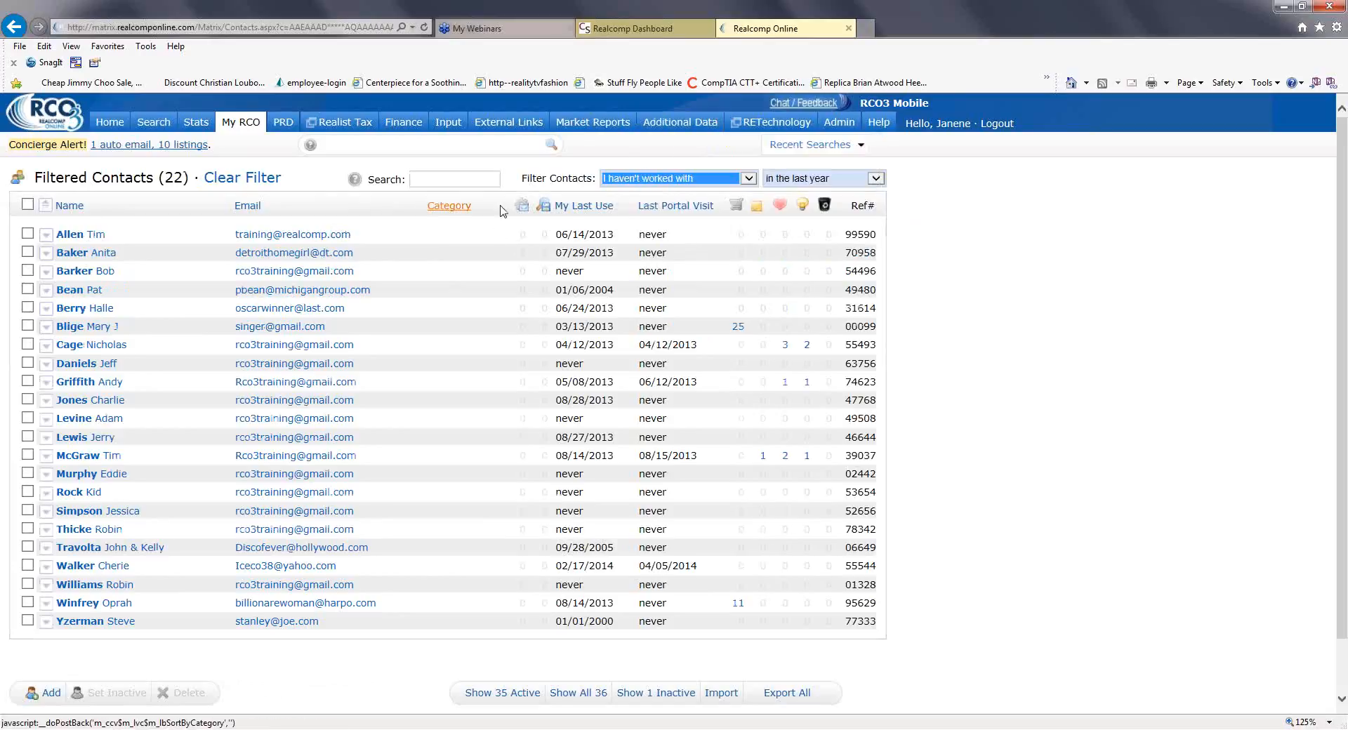
{"action": "left_click", "coordinate": [749, 177]}
{"action": "left_click", "coordinate": [648, 123]}
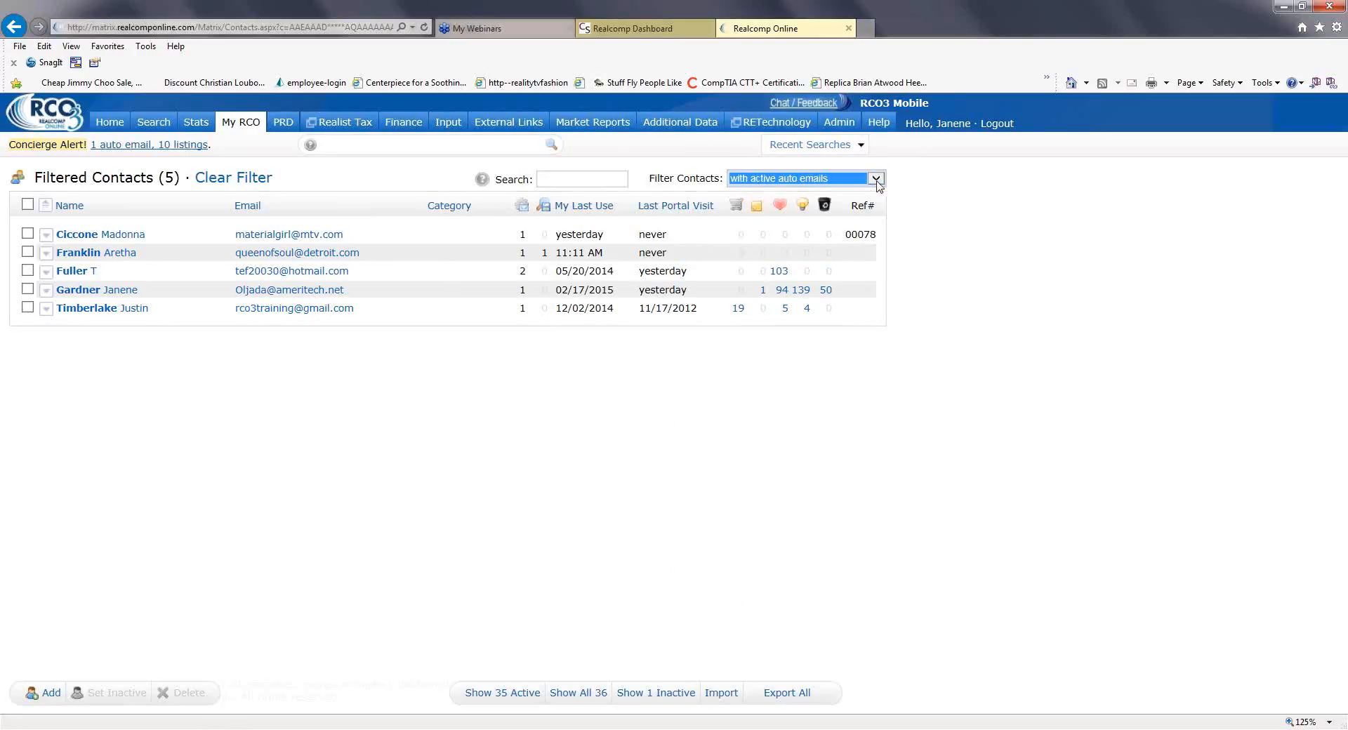
Clear the contacts filter and return to the home page.
{"action": "left_click", "coordinate": [876, 178]}
{"action": "left_click", "coordinate": [773, 167]}
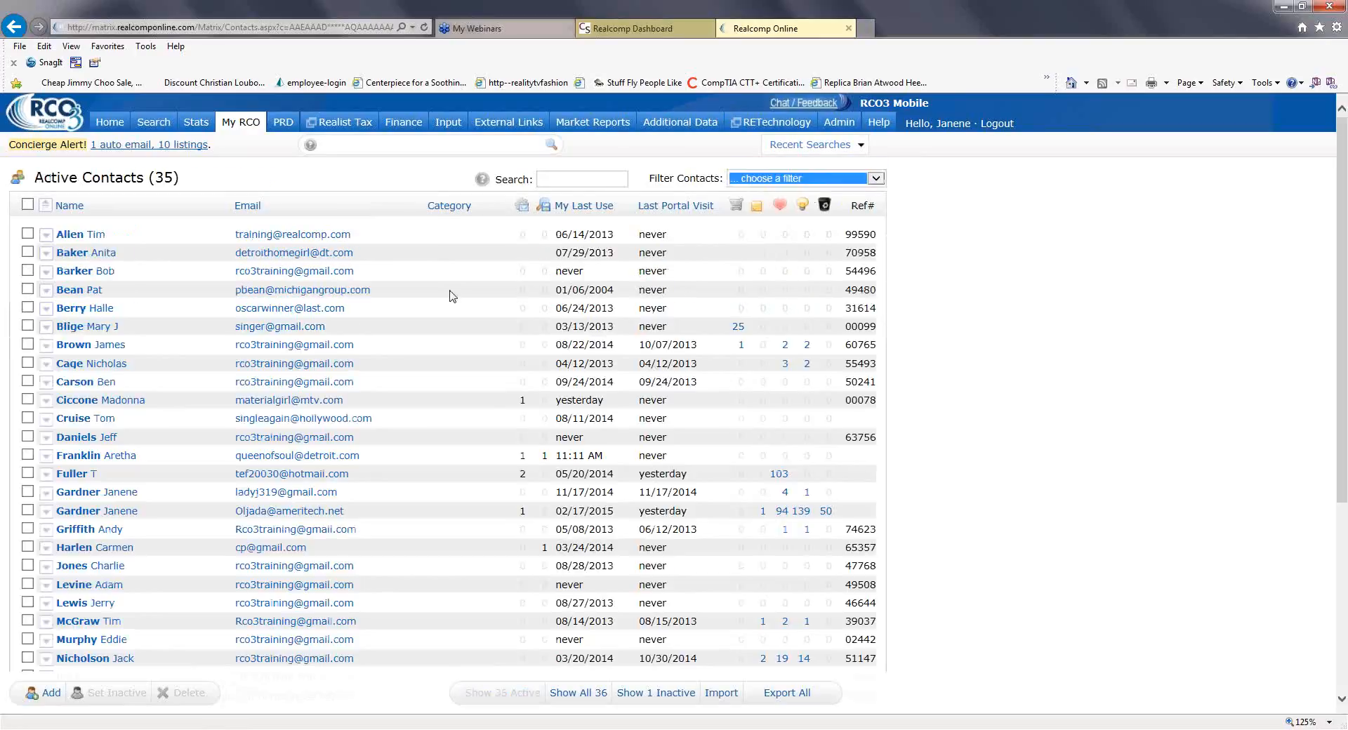
{"action": "left_click", "coordinate": [113, 123]}
Open the My RCO Settings page.
{"action": "mouse_move", "coordinate": [181, 125]}
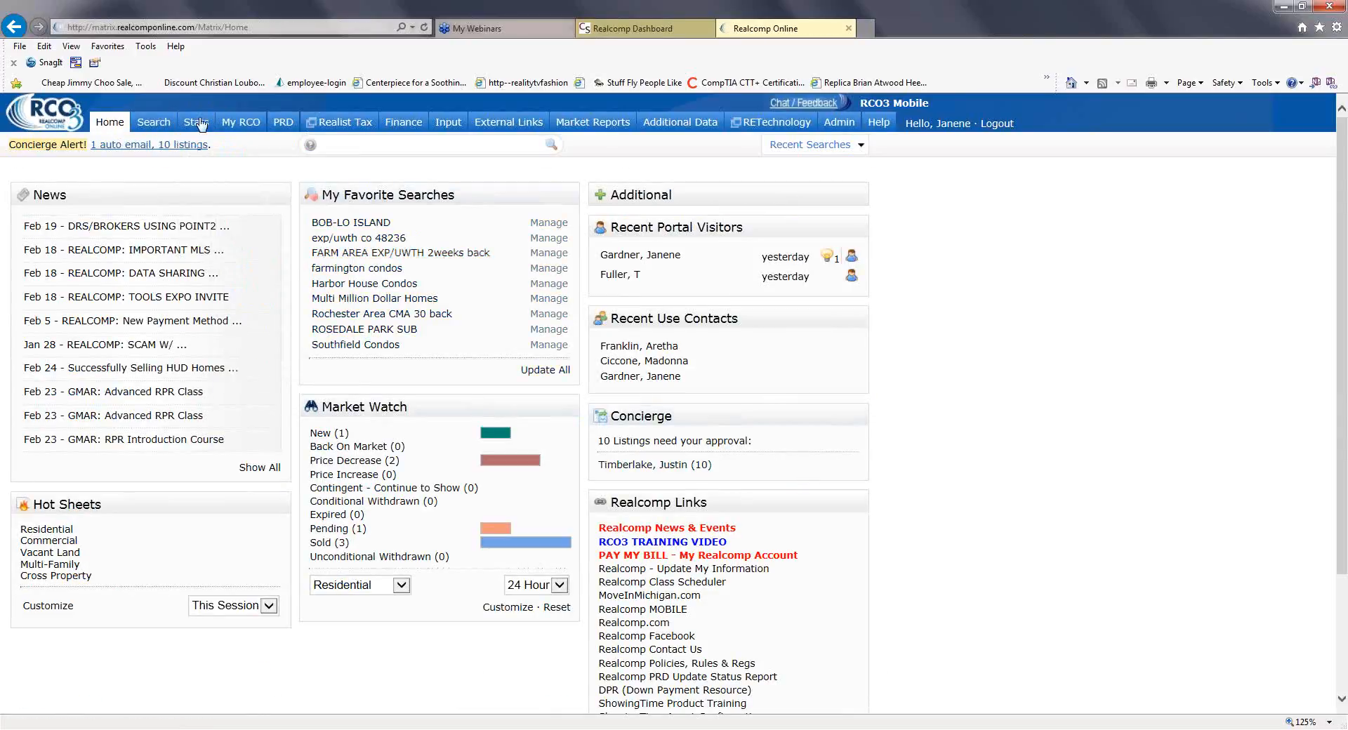
{"action": "mouse_move", "coordinate": [241, 132]}
{"action": "left_click", "coordinate": [268, 360]}
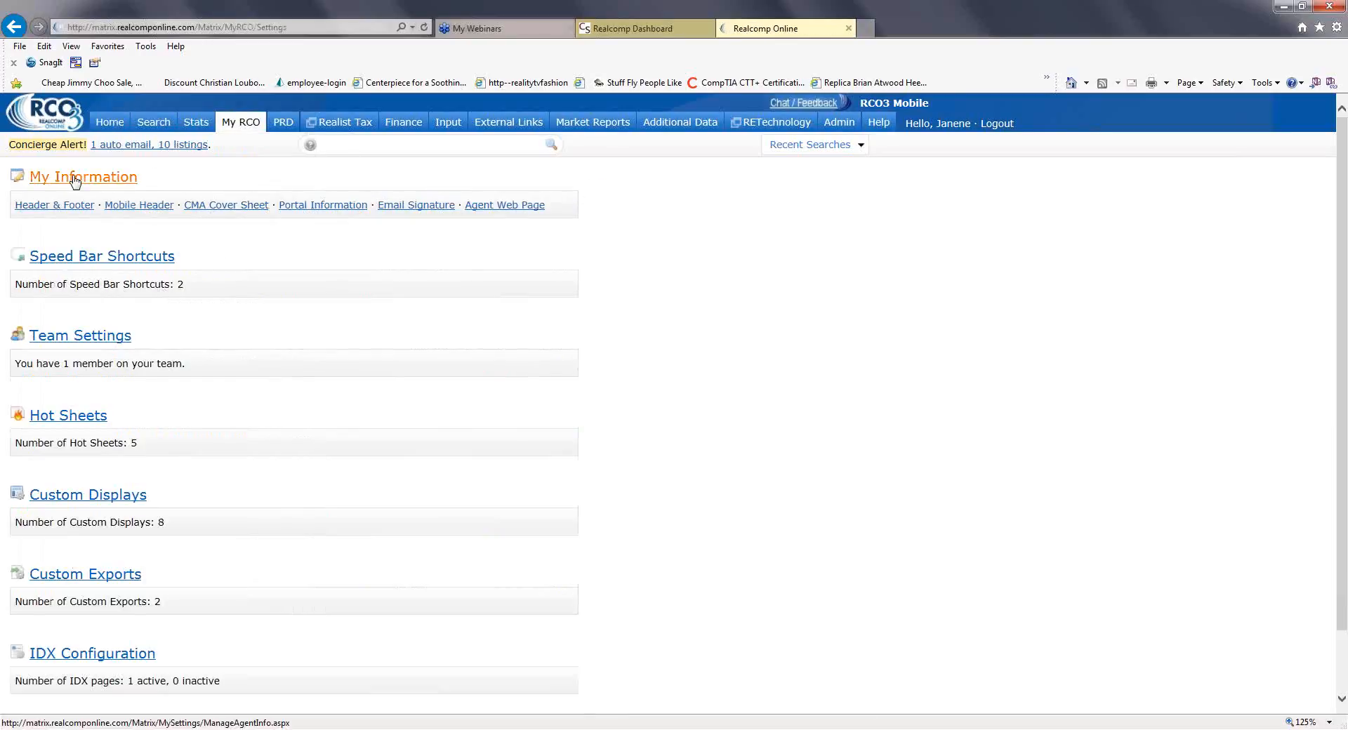
Open the My RCO Saved Searches page and expand the details of the Harbor House Condos search.
{"action": "mouse_move", "coordinate": [240, 125]}
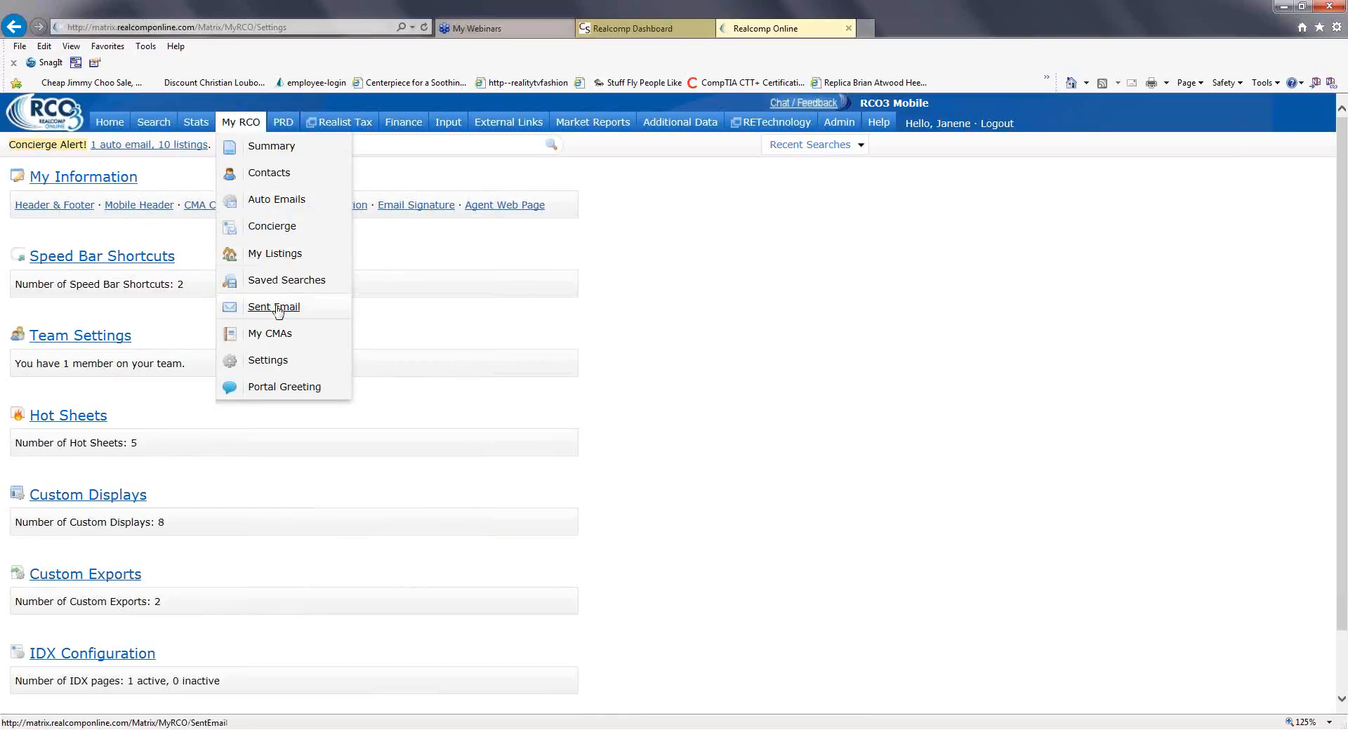
{"action": "left_click", "coordinate": [278, 281]}
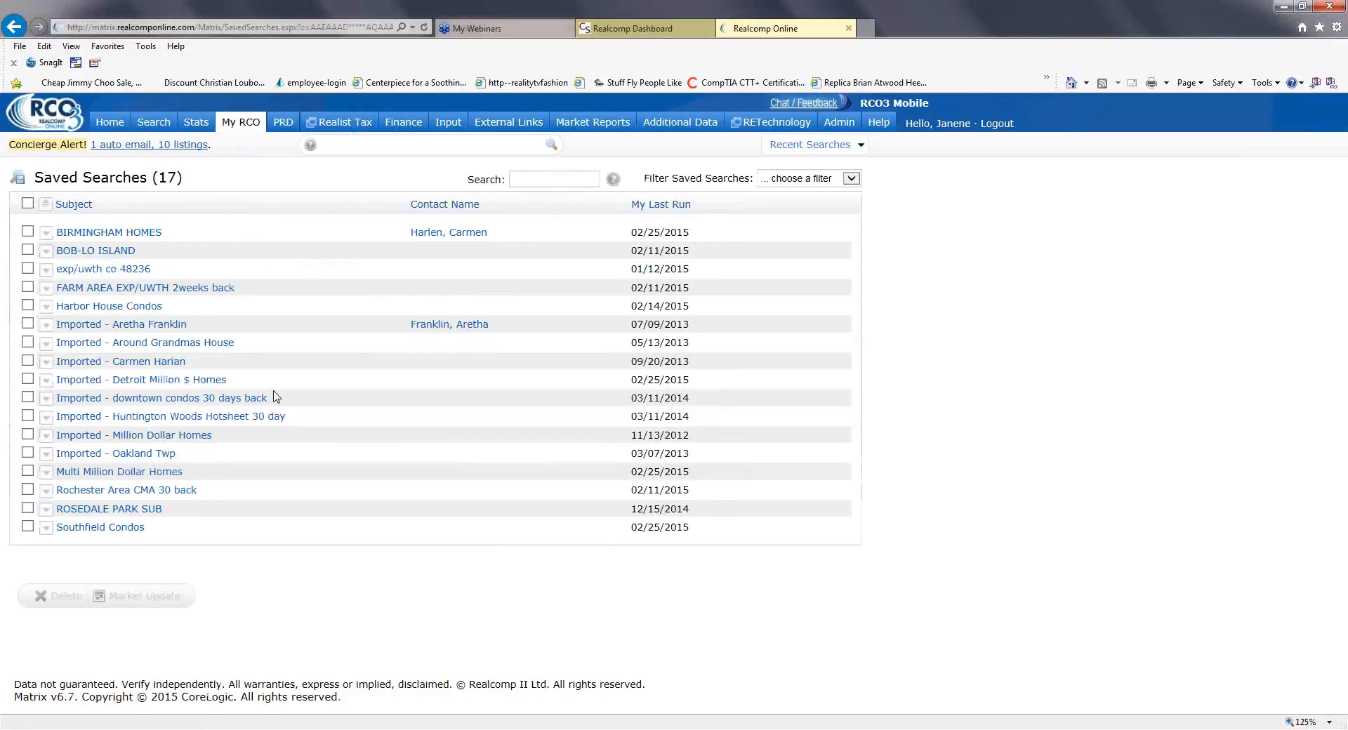
{"action": "left_click", "coordinate": [46, 308]}
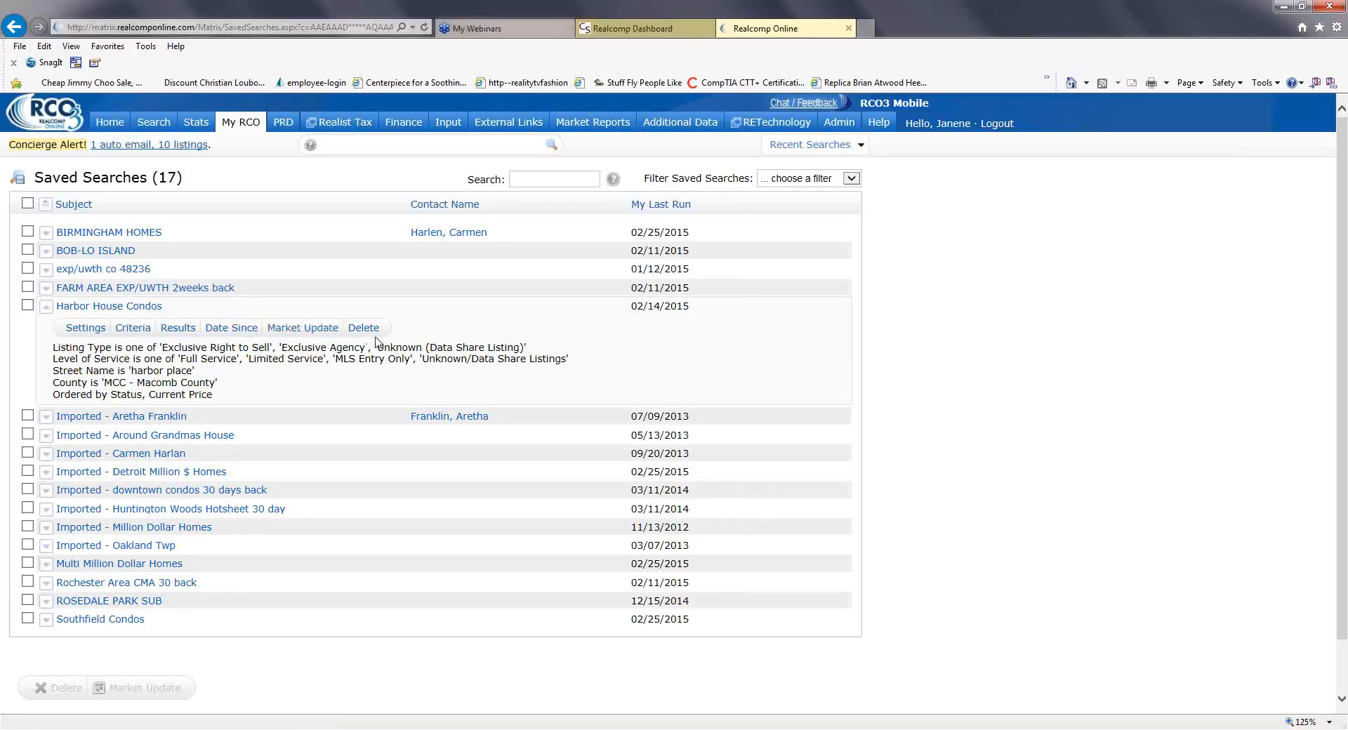
Open the My RCO Auto Emails page and expand the details of the "farmington /fh homes" auto email.
{"action": "mouse_move", "coordinate": [251, 125]}
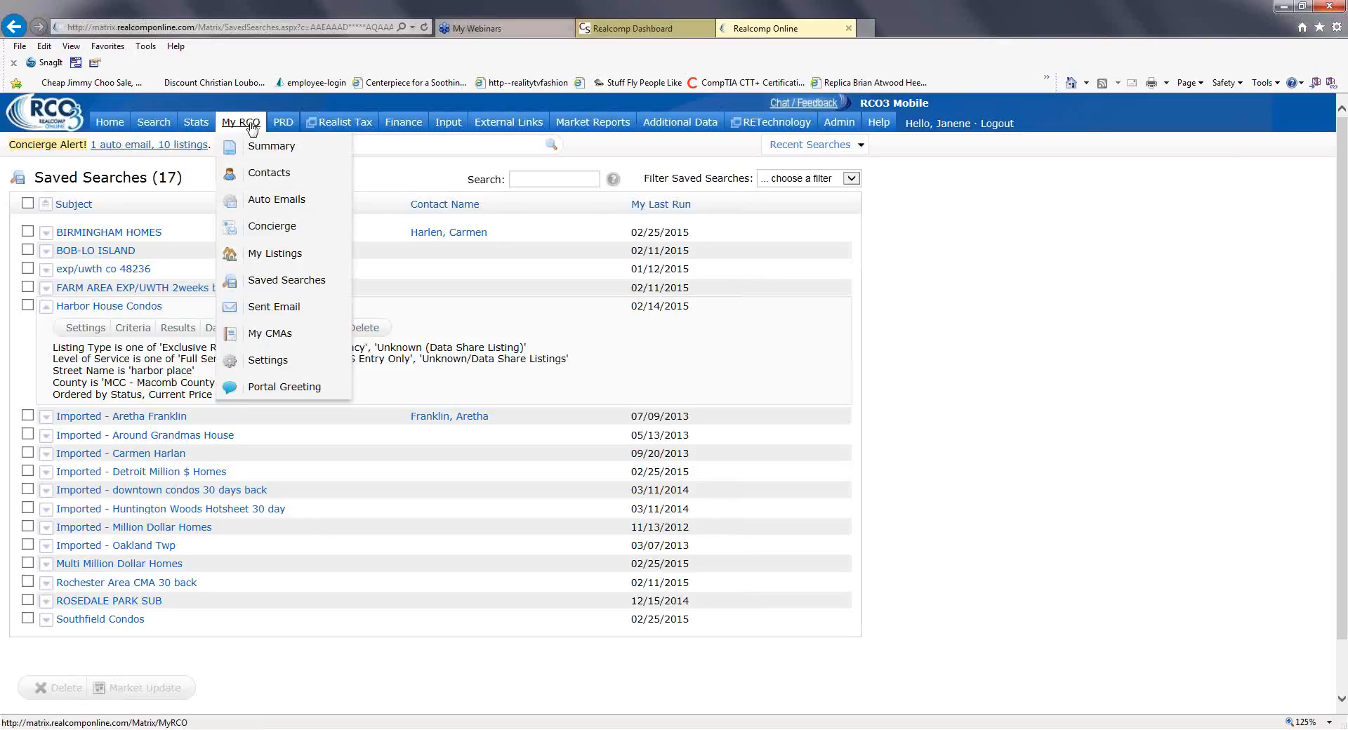
{"action": "left_click", "coordinate": [278, 201]}
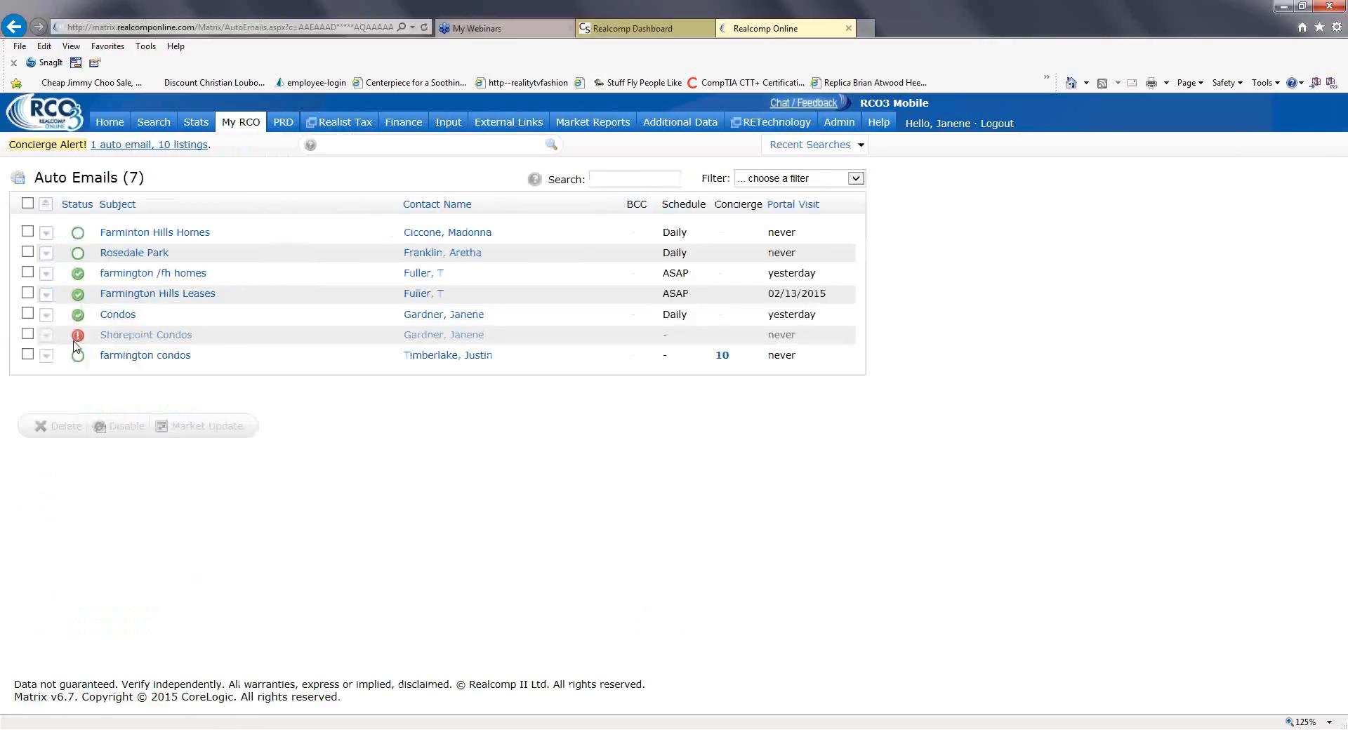
{"action": "left_click", "coordinate": [46, 275]}
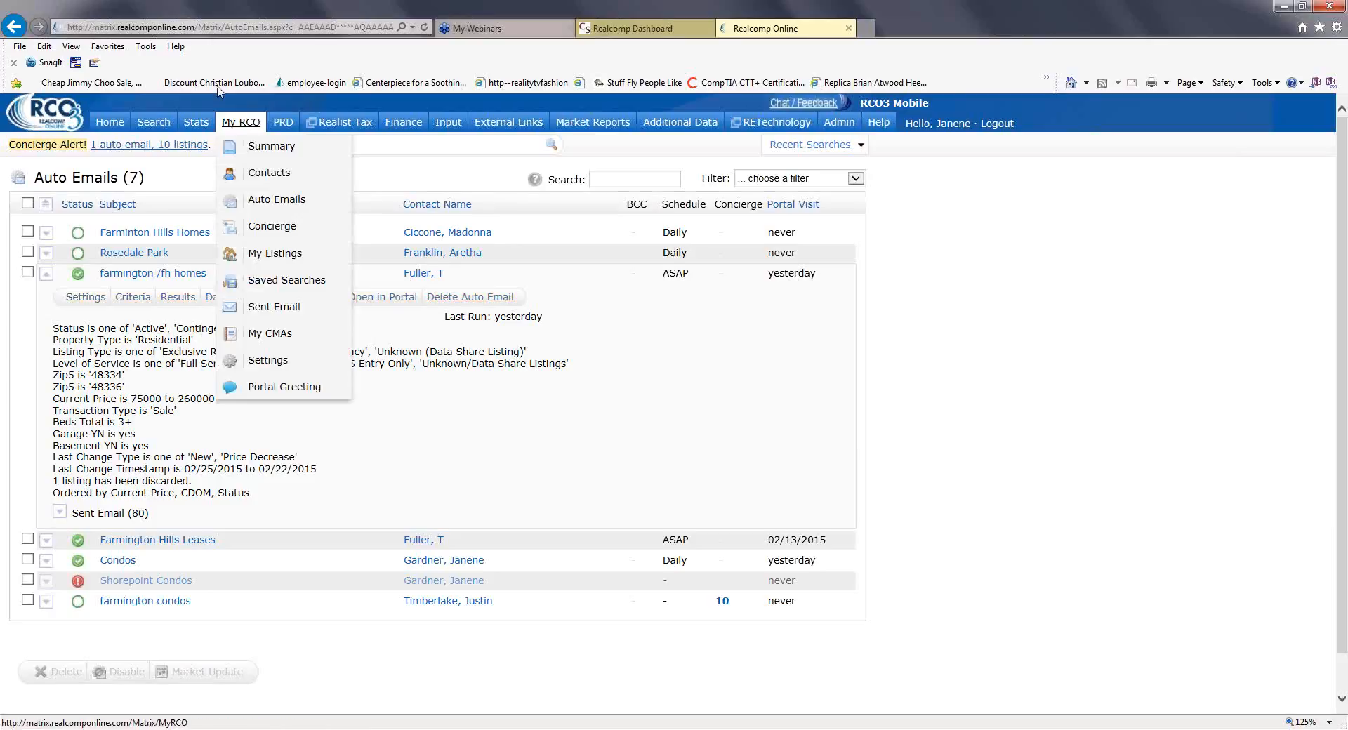
Look through the My RCO Contacts list and return to the home page.
{"action": "mouse_move", "coordinate": [234, 123]}
{"action": "left_click", "coordinate": [269, 177]}
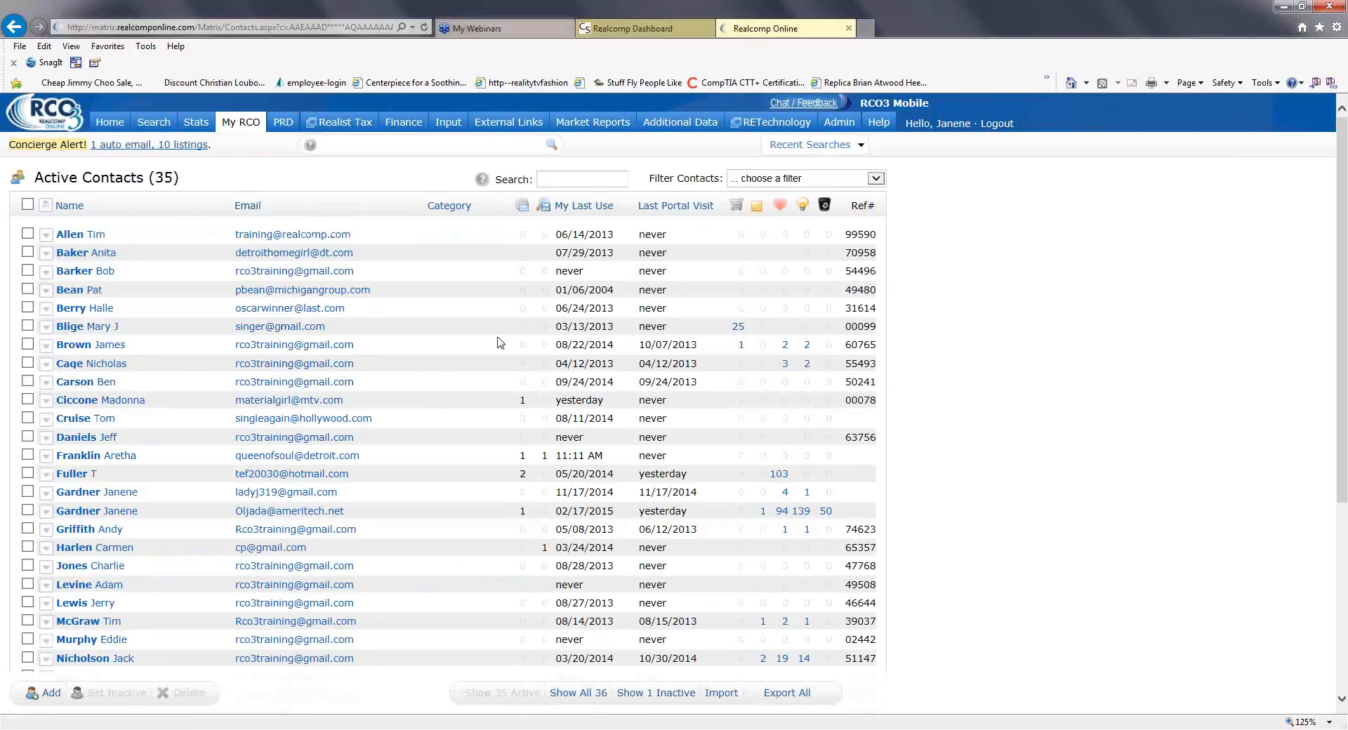
{"action": "scroll", "coordinate": [498, 343], "scroll_direction": "down", "scroll_amount": 5}
{"action": "scroll", "coordinate": [497, 341], "scroll_direction": "up", "scroll_amount": 5}
{"action": "left_click", "coordinate": [110, 124]}
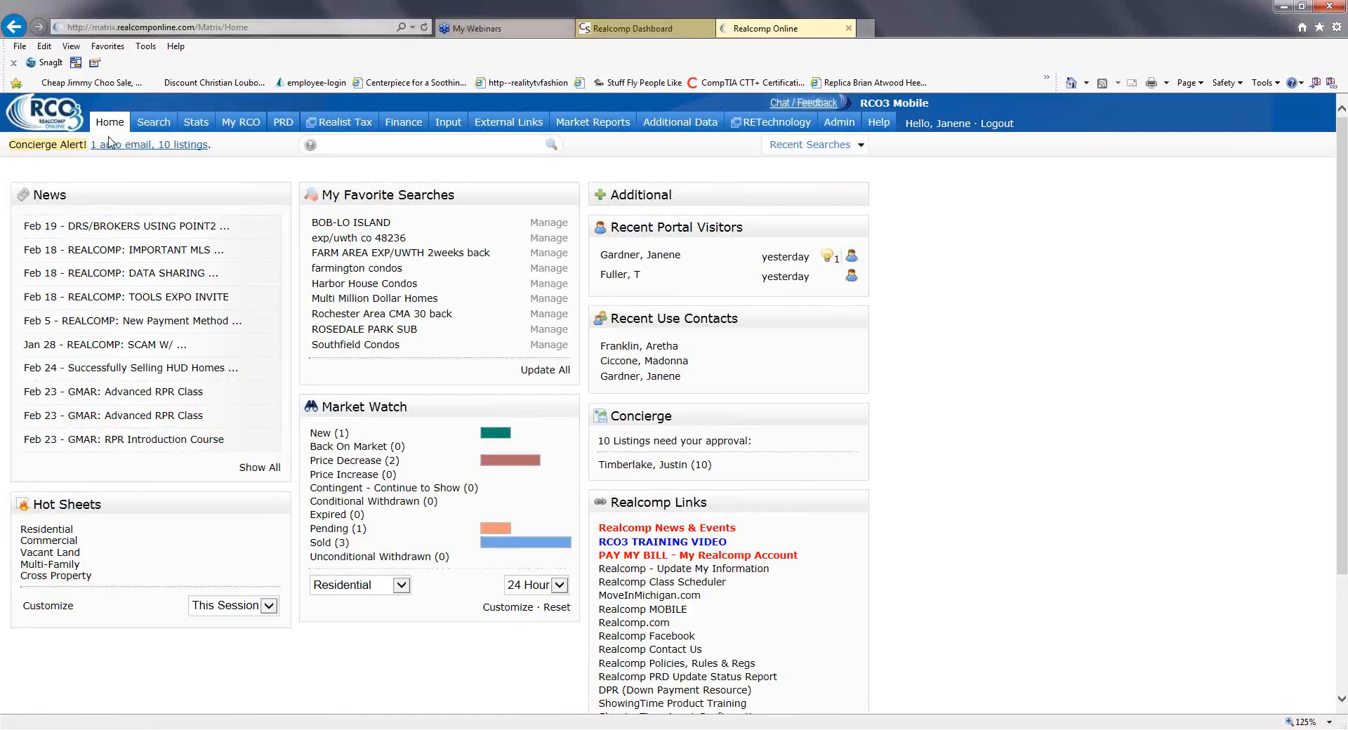
Revisit the My RCO Auto Emails page and reopen the Contacts page.
{"action": "mouse_move", "coordinate": [135, 133]}
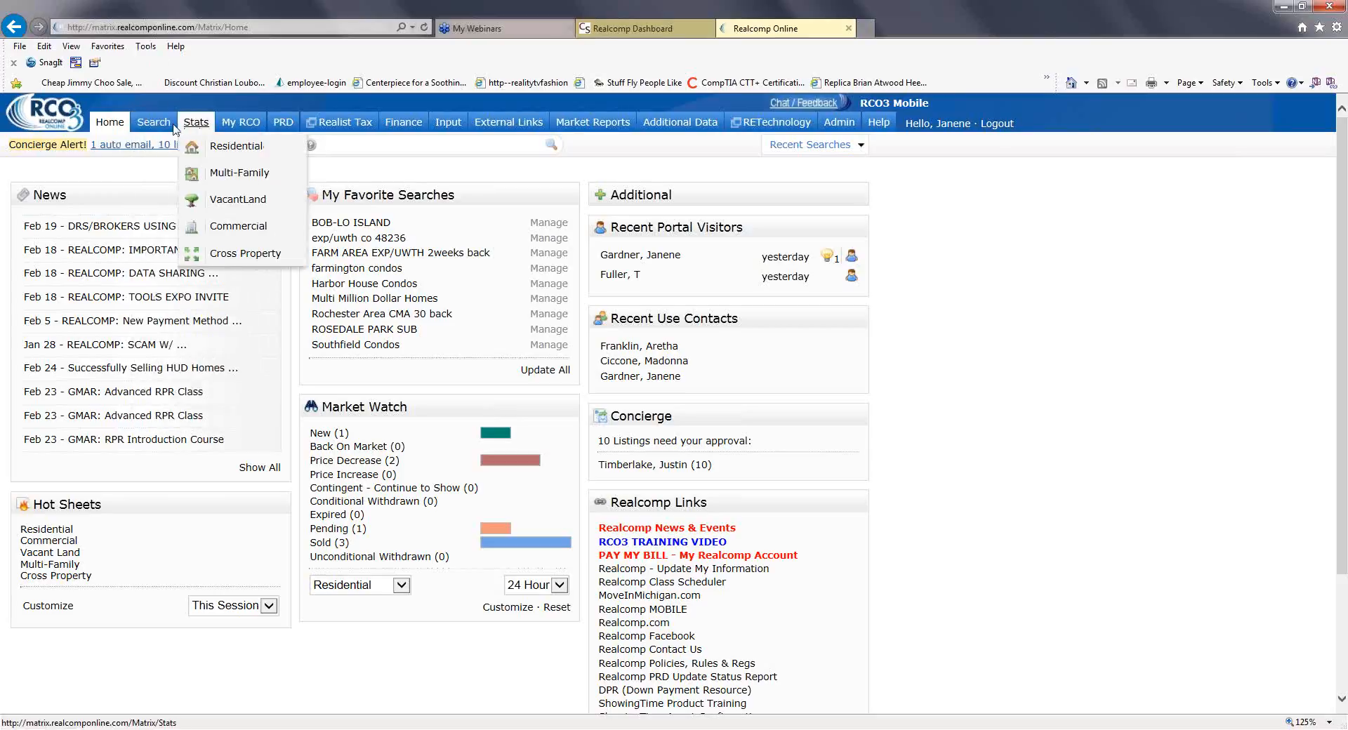
{"action": "mouse_move", "coordinate": [241, 125]}
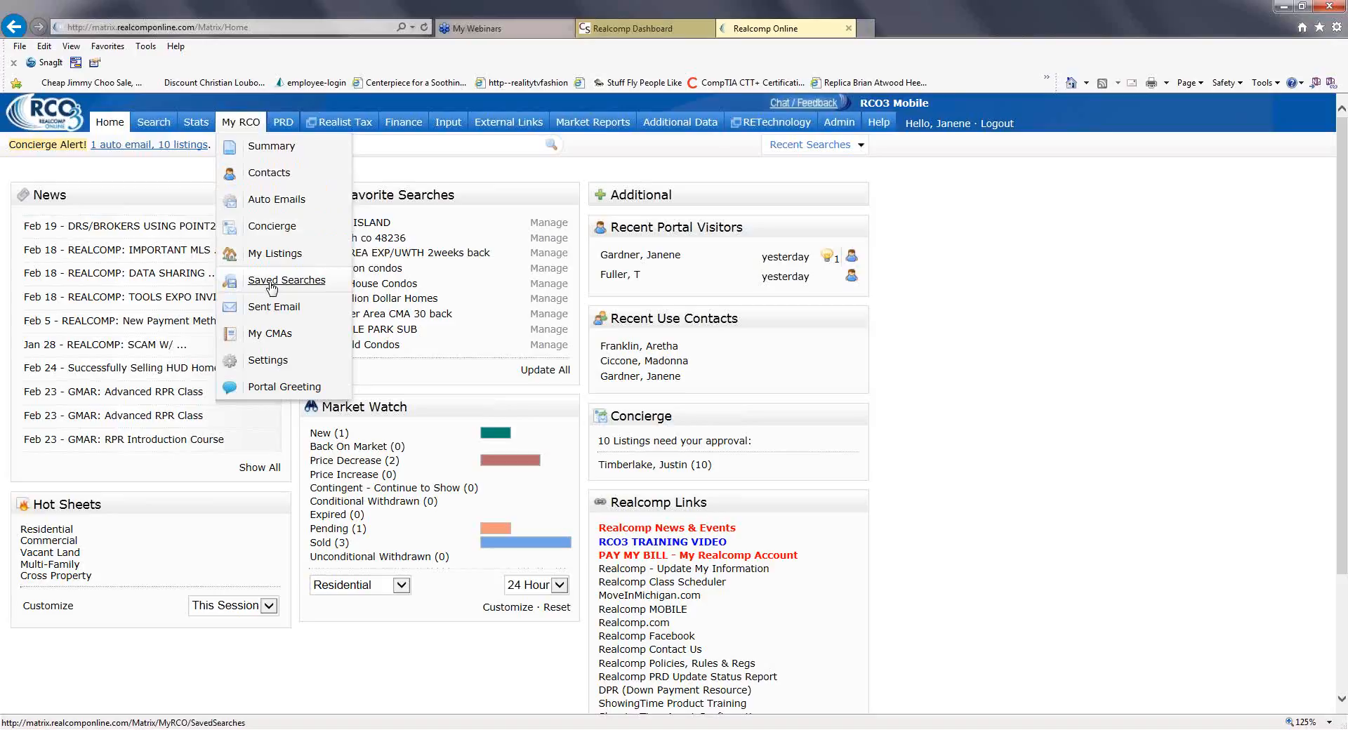
{"action": "left_click", "coordinate": [258, 201]}
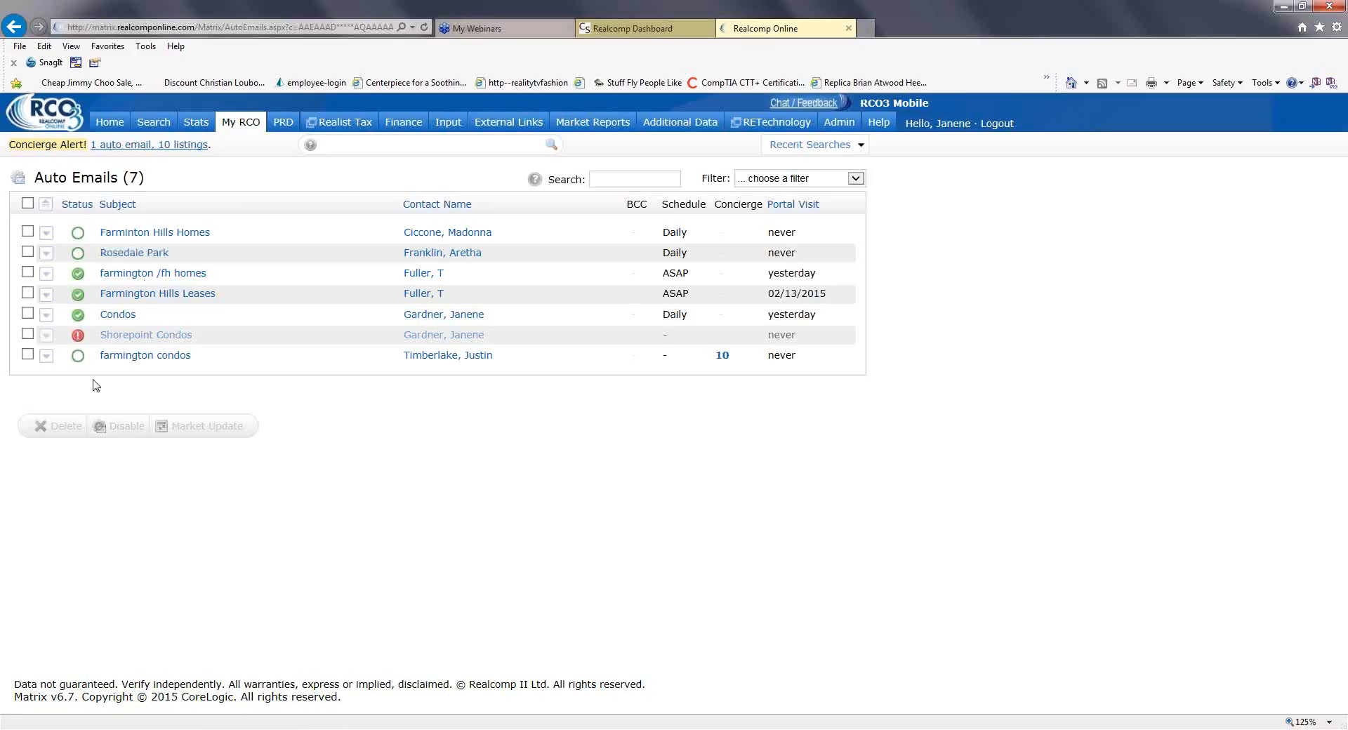
{"action": "mouse_move", "coordinate": [241, 123]}
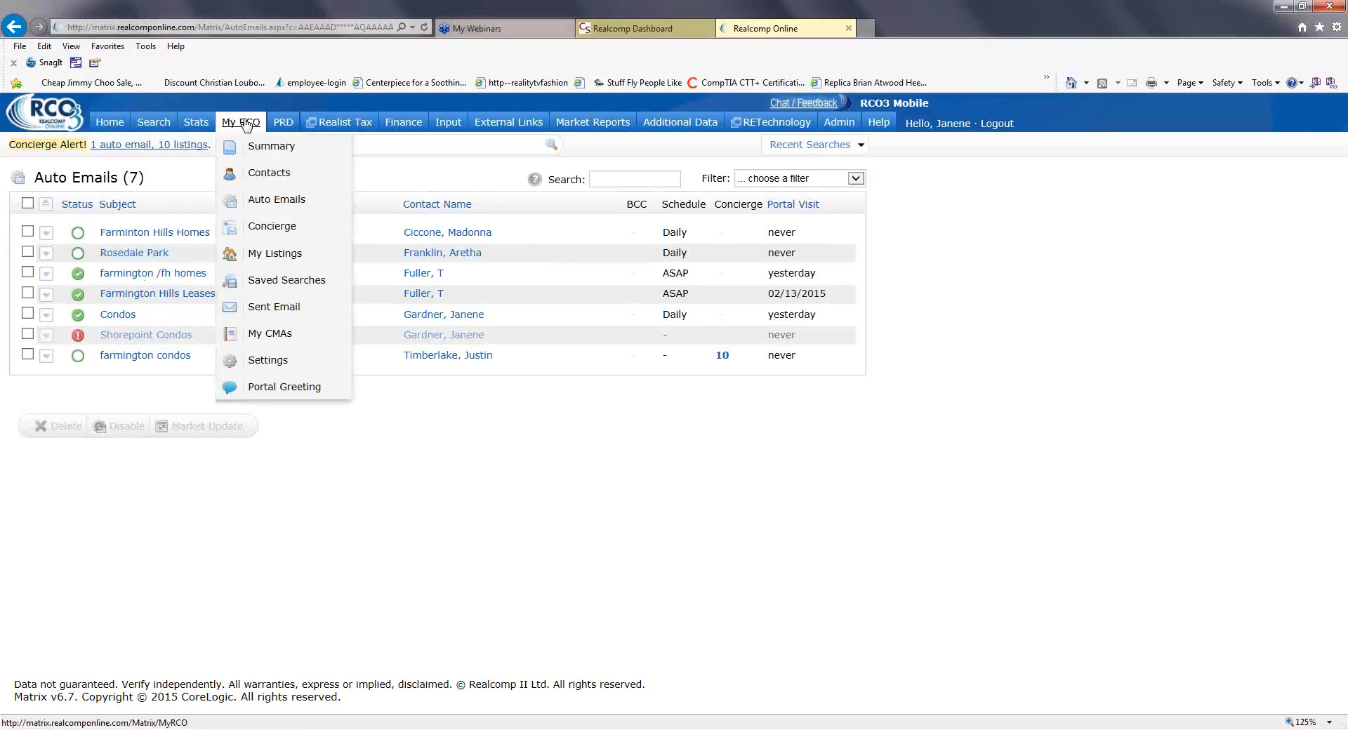
{"action": "left_click", "coordinate": [259, 176]}
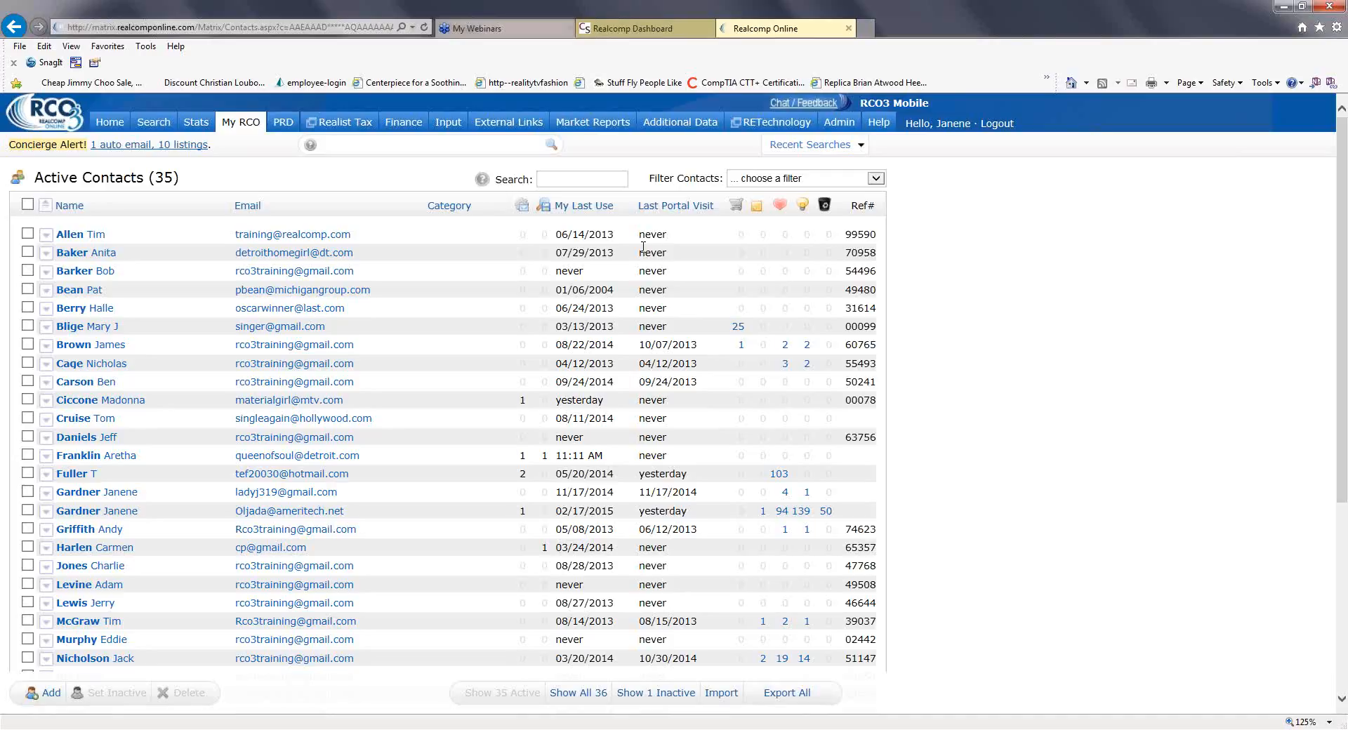
Open the Training Videos & Webinars topic in the system help, and switch to the My Webinars page in GoToWebinar.
{"action": "left_click", "coordinate": [878, 125]}
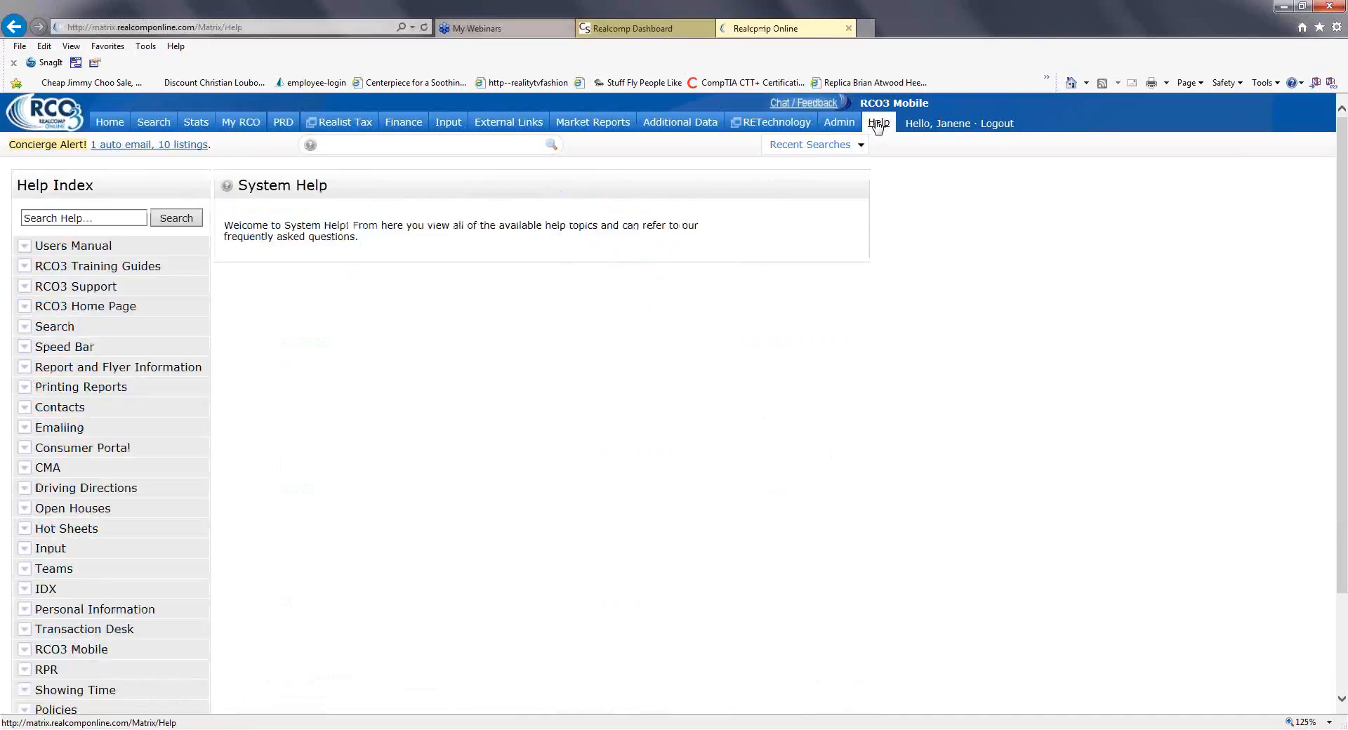
{"action": "scroll", "coordinate": [165, 292], "scroll_direction": "down", "scroll_amount": 3}
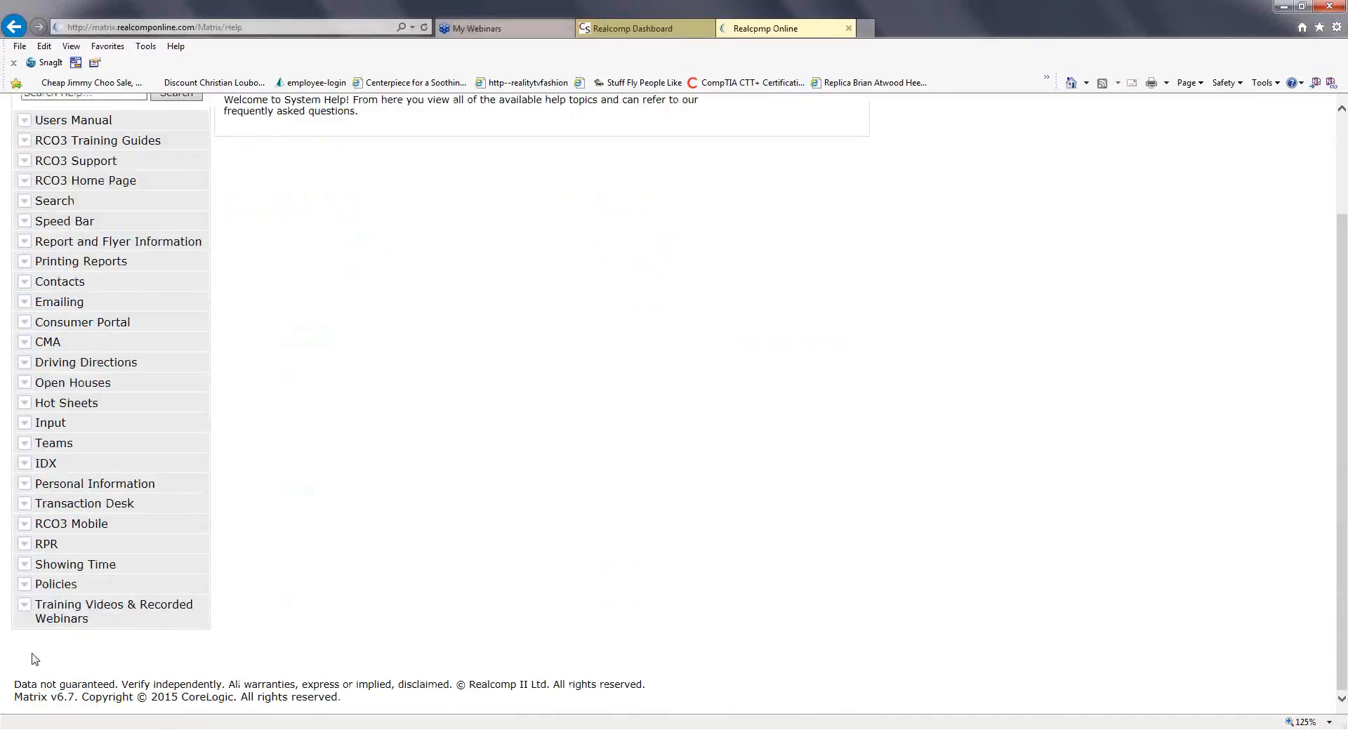
{"action": "left_click", "coordinate": [24, 607]}
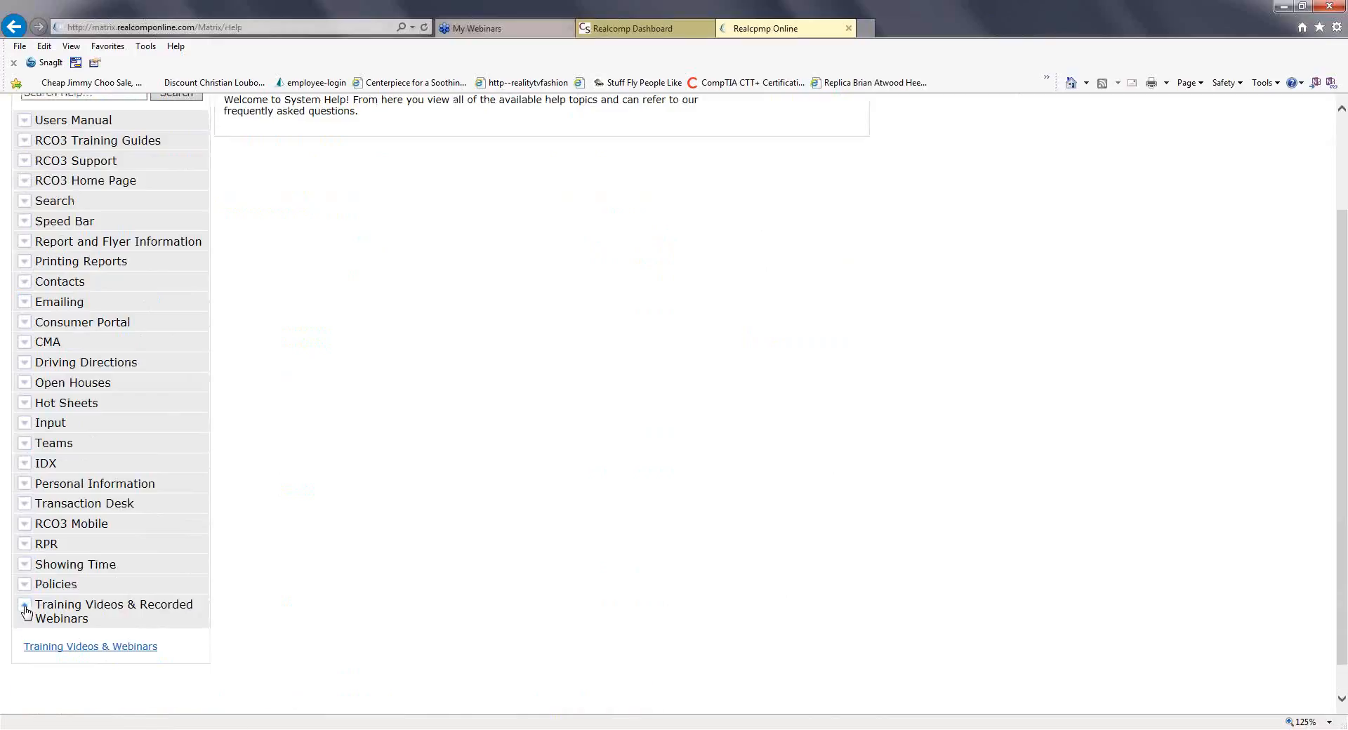
{"action": "left_click", "coordinate": [78, 647]}
{"action": "scroll", "coordinate": [340, 337], "scroll_direction": "up", "scroll_amount": 2}
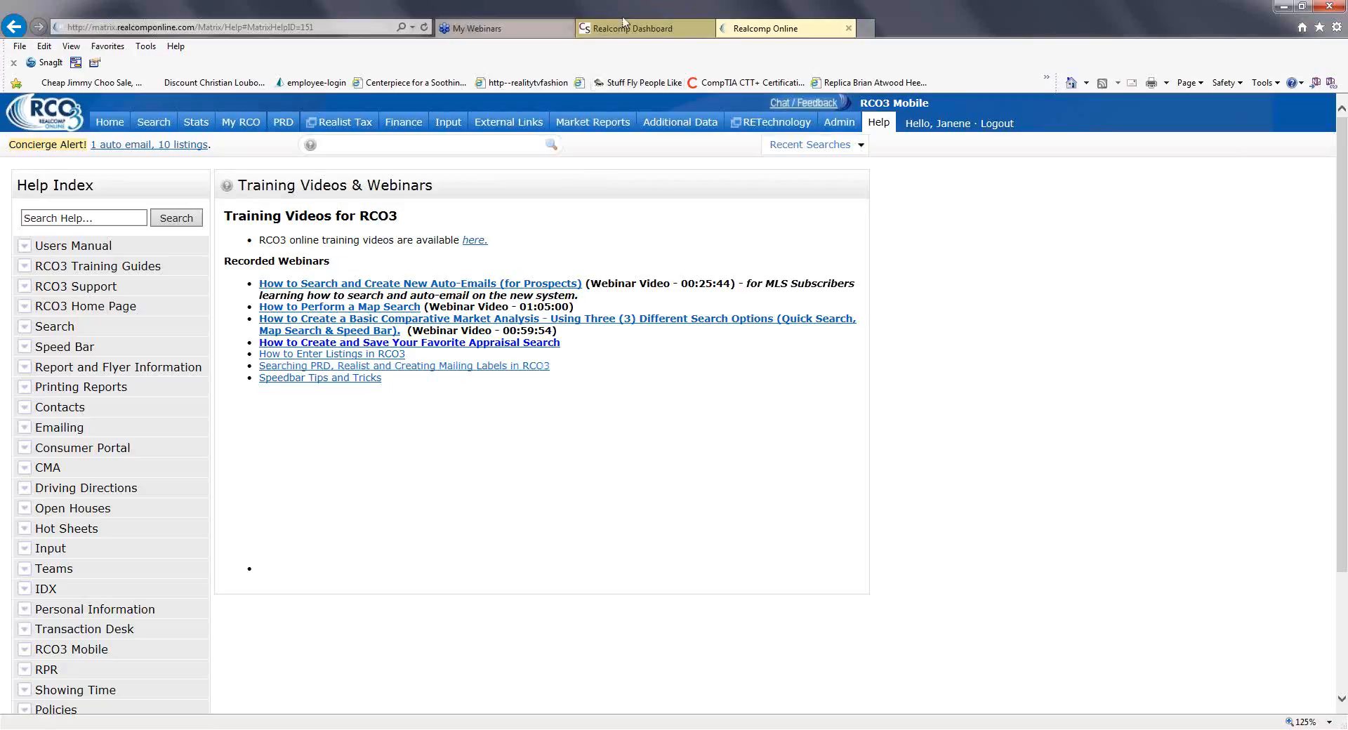
{"action": "left_click", "coordinate": [545, 32]}
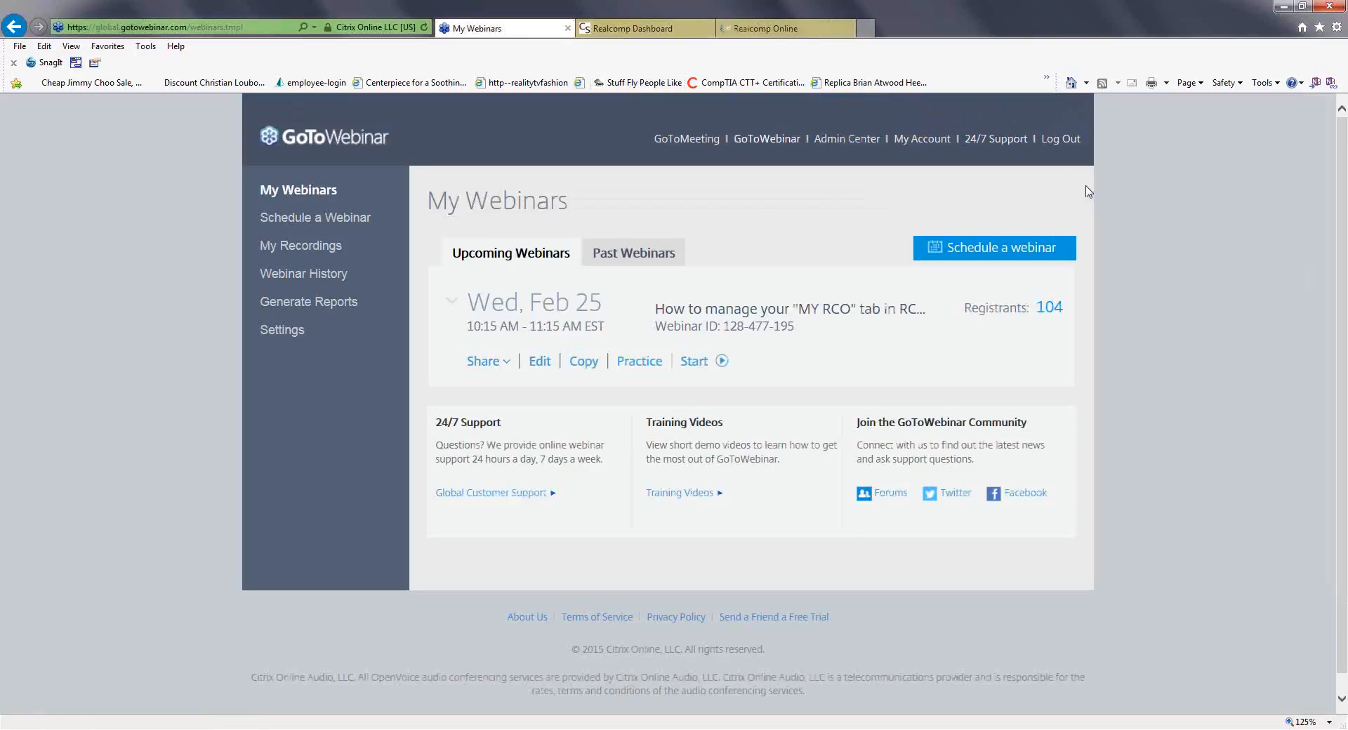